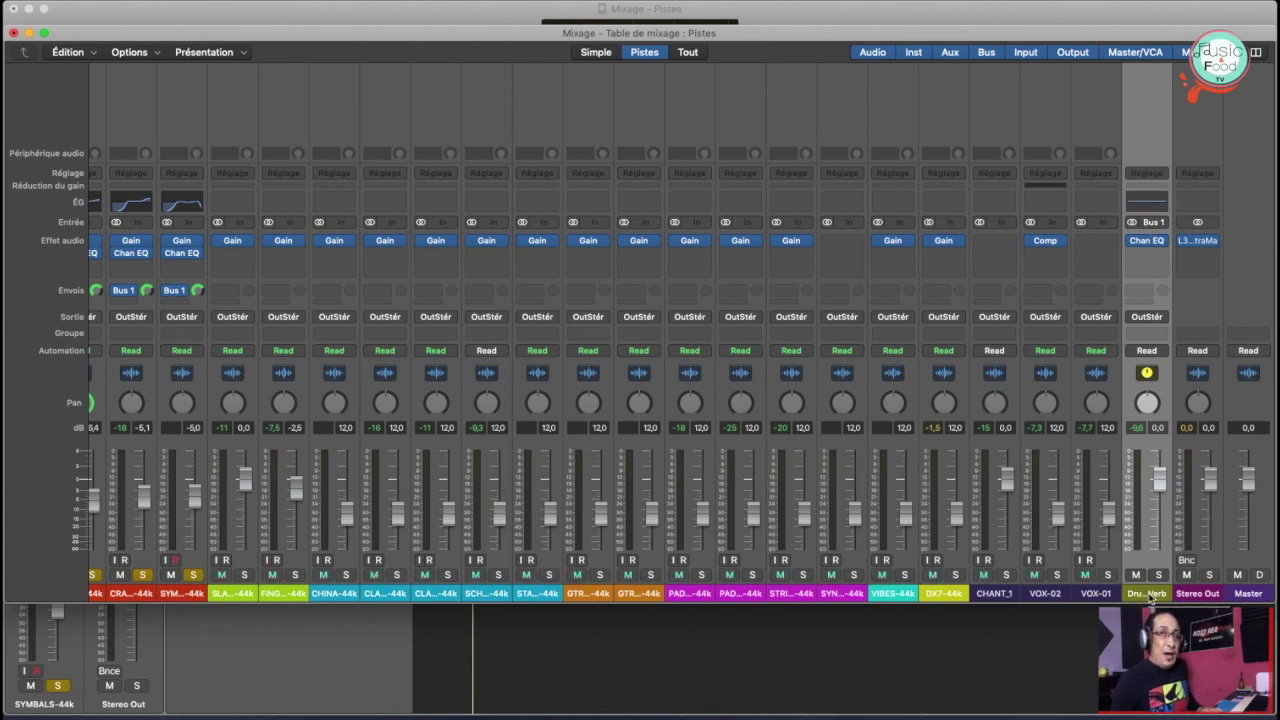
# Pull the Drums Room Verb aux fader down to about -56 dB while auditioning the mix
pyautogui.click(1160, 479)
pyautogui.moveTo(1160, 479); pyautogui.dragTo(1168, 545)
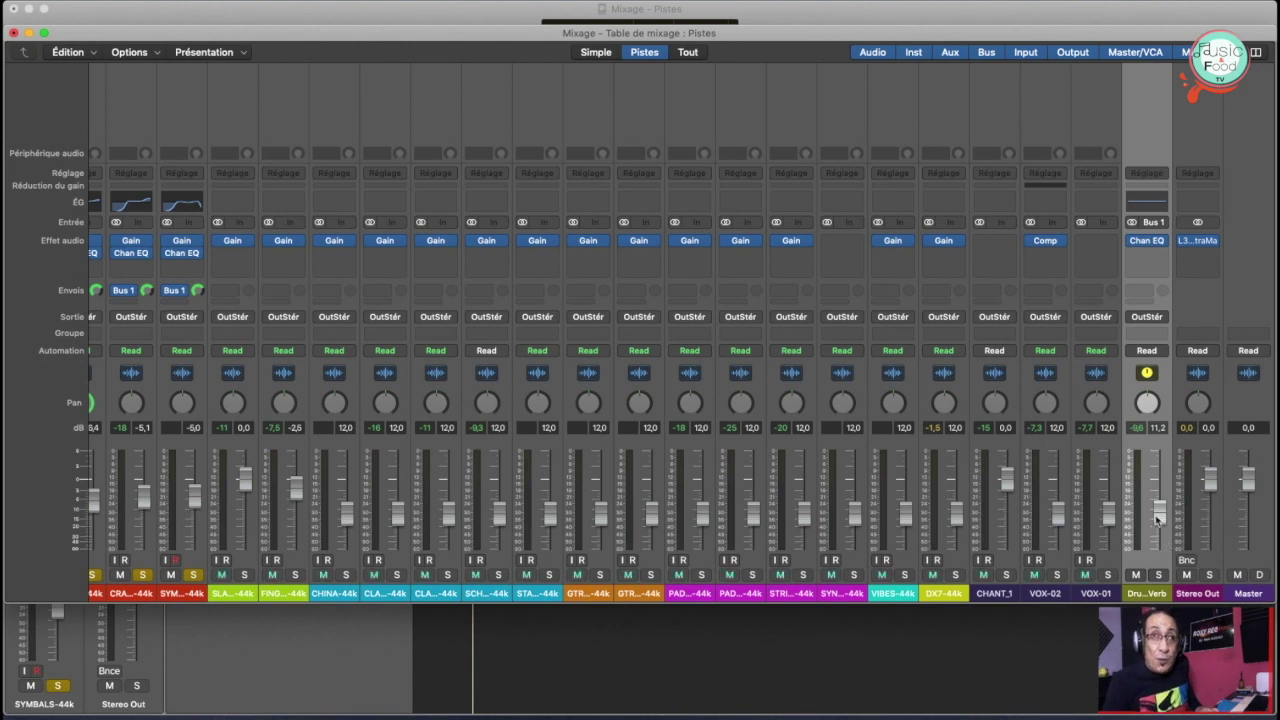
pyautogui.moveTo(1158, 515); pyautogui.dragTo(1160, 532)
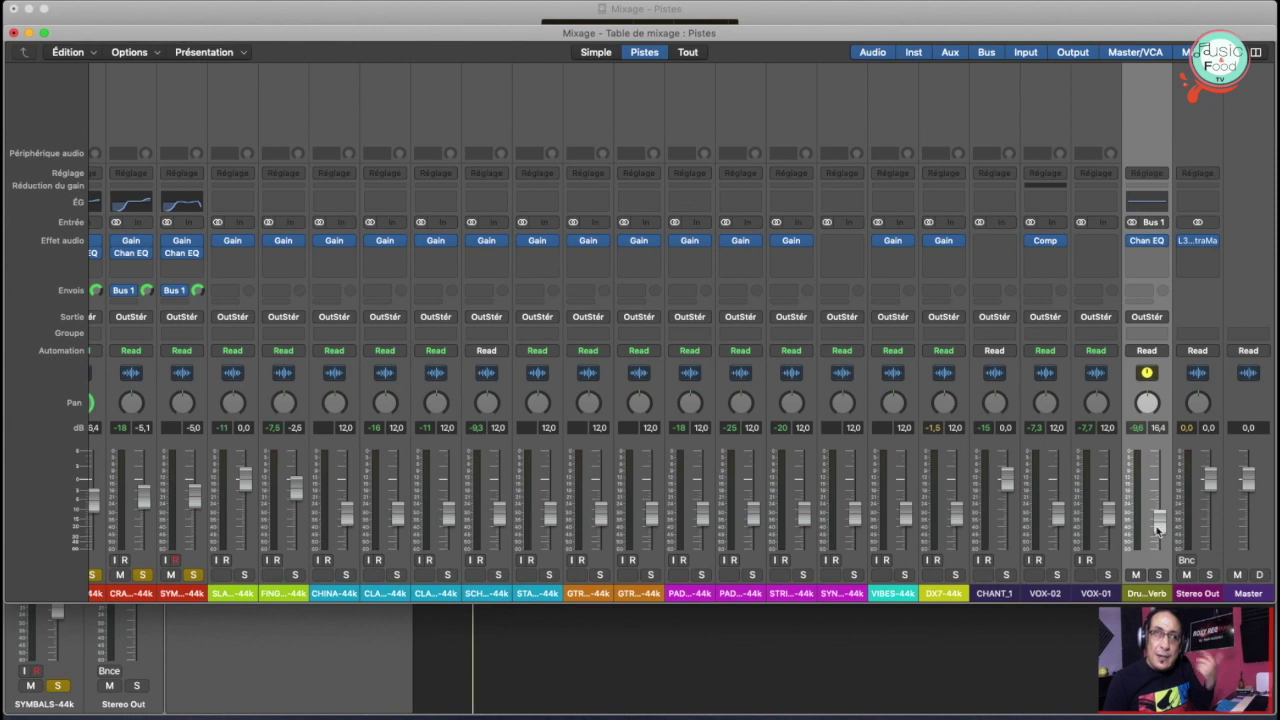
pyautogui.press('space')
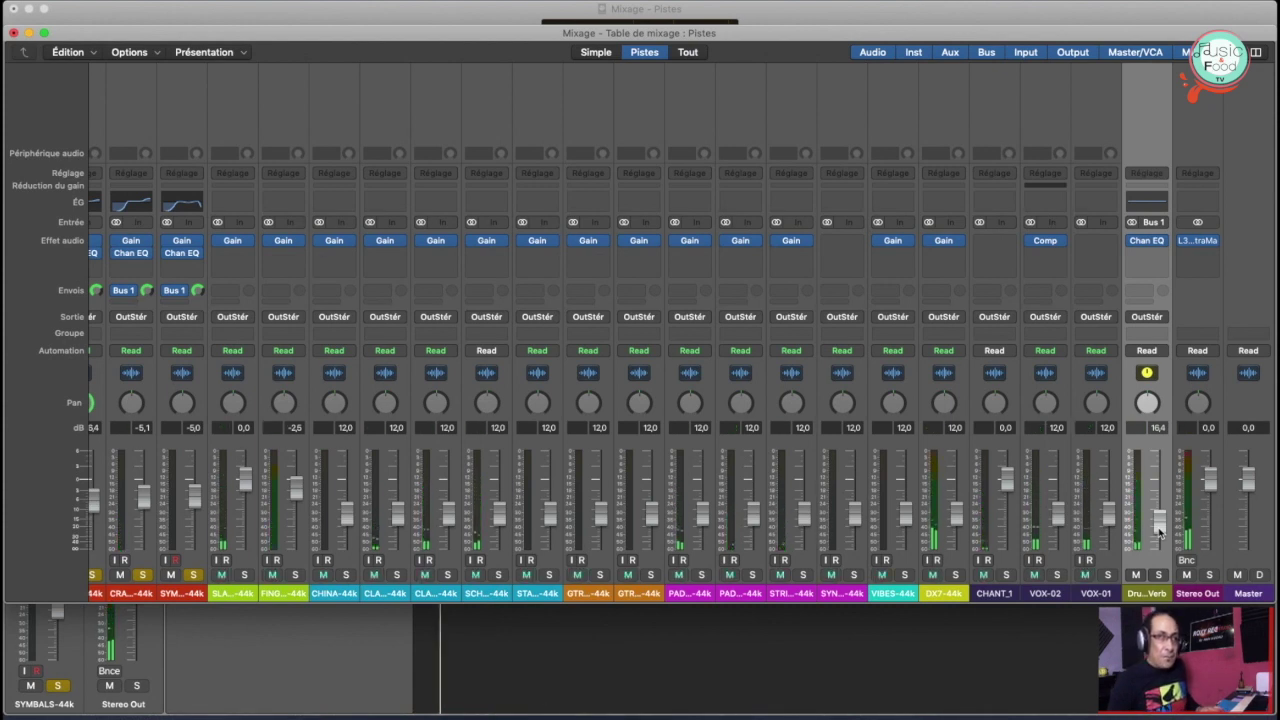
pyautogui.click(1159, 523)
pyautogui.moveTo(1159, 523); pyautogui.dragTo(1166, 556)
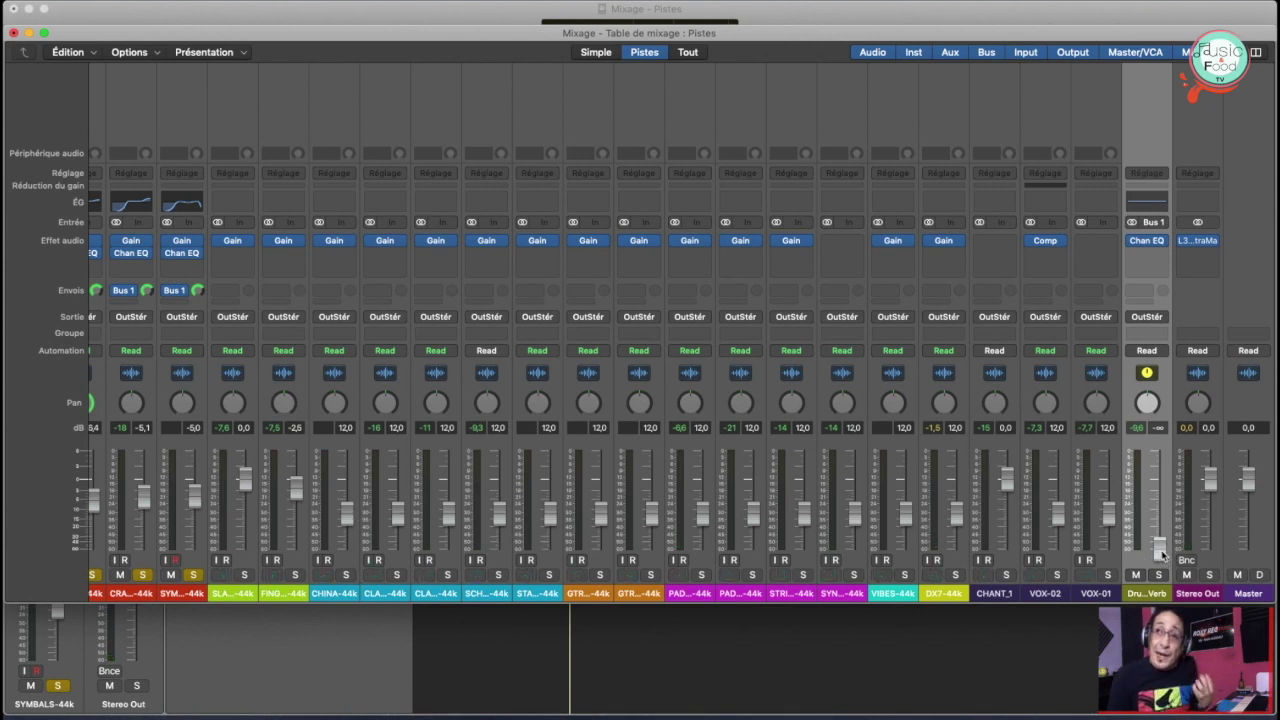
pyautogui.moveTo(1161, 248)
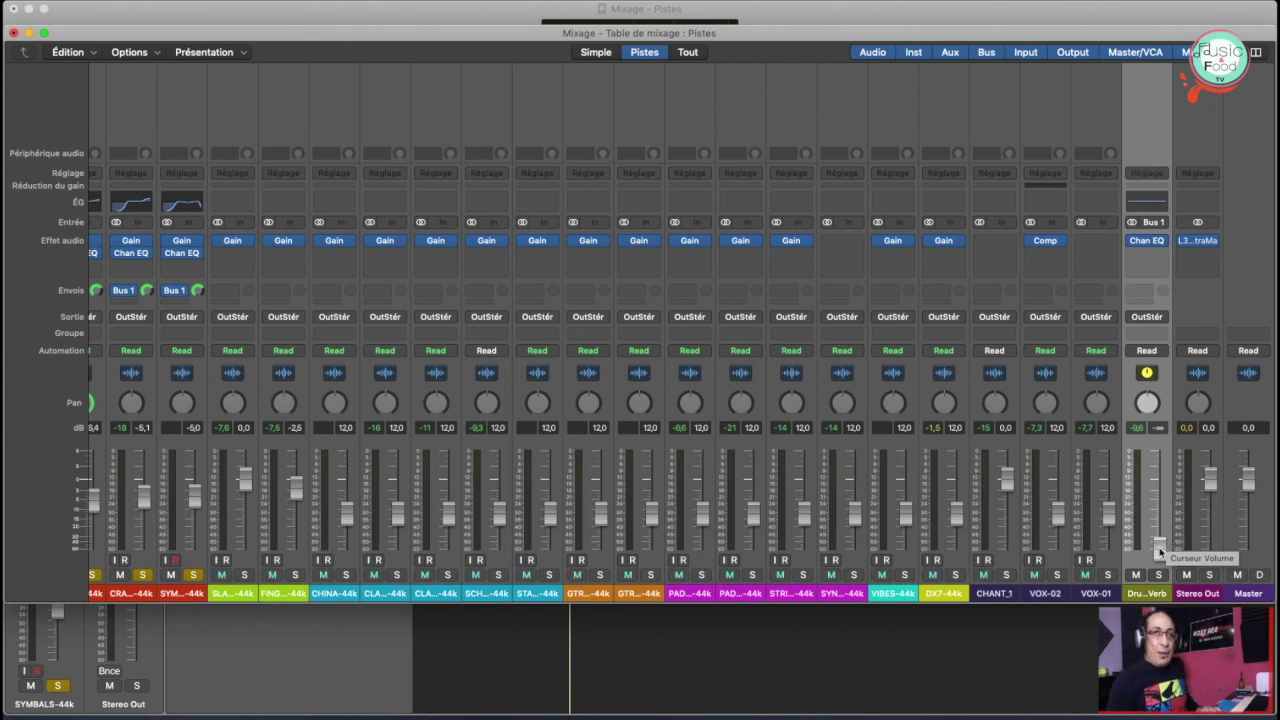
pyautogui.press('space')
pyautogui.moveTo(1160, 553); pyautogui.dragTo(1158, 543)
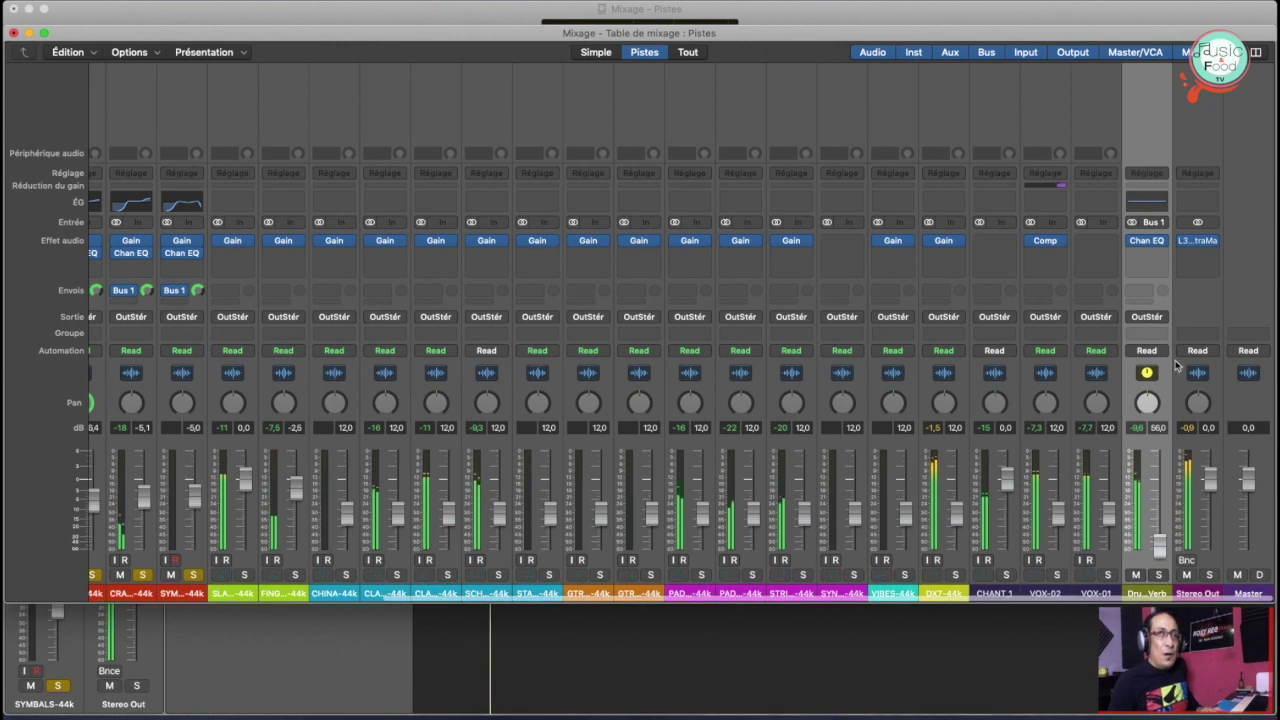
# Remove the Channel EQ from the Drums Room Verb aux and insert a stereo Space Designer in its place
pyautogui.click(1165, 242)
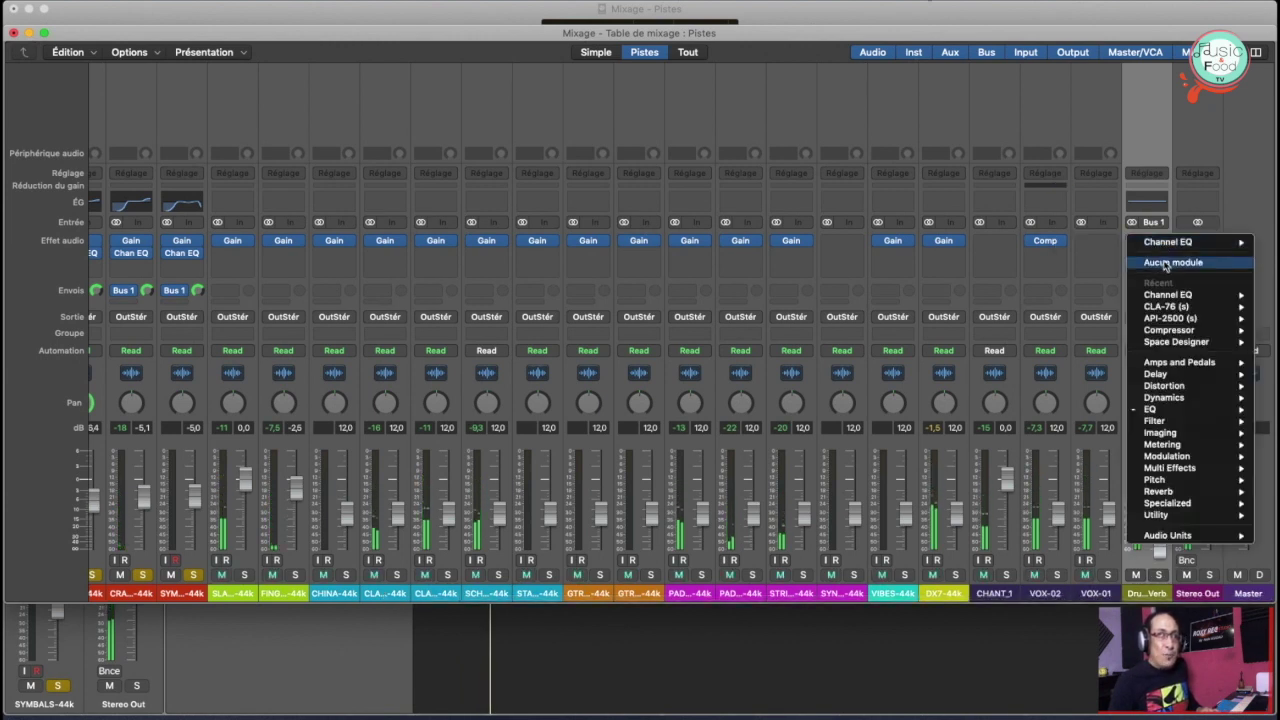
pyautogui.click(1172, 263)
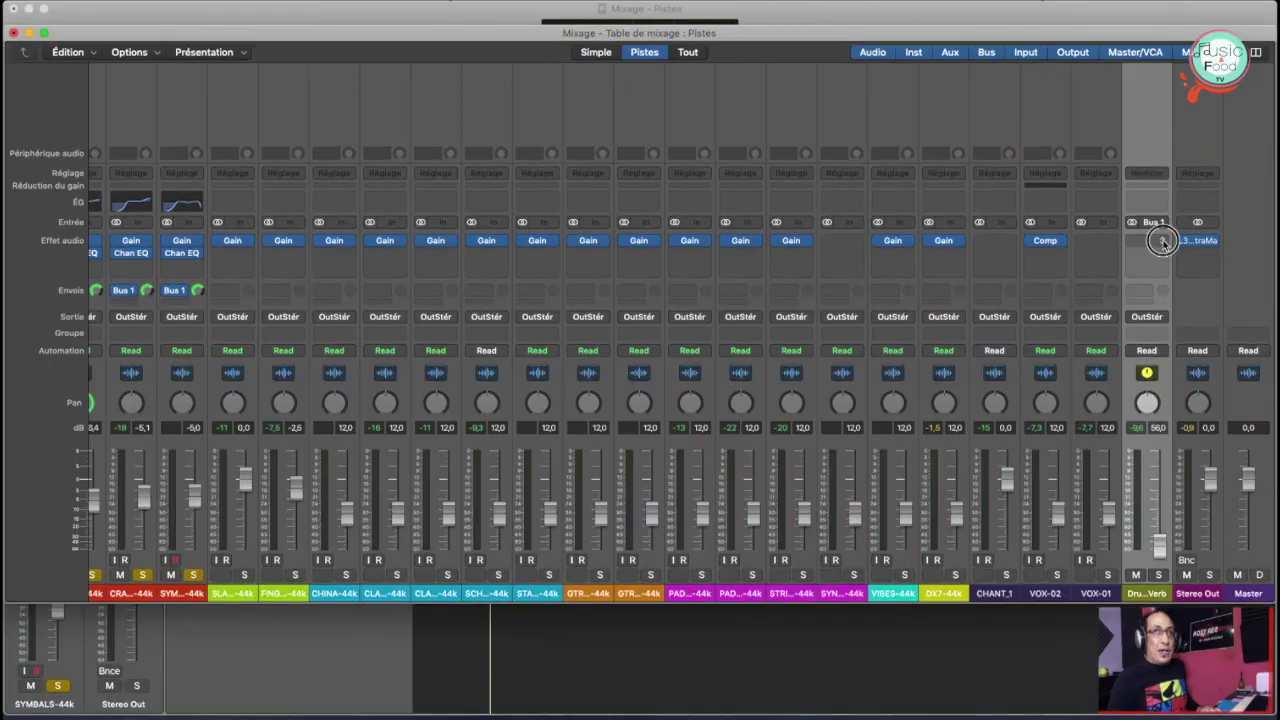
pyautogui.click(1162, 242)
pyautogui.moveTo(1218, 318)
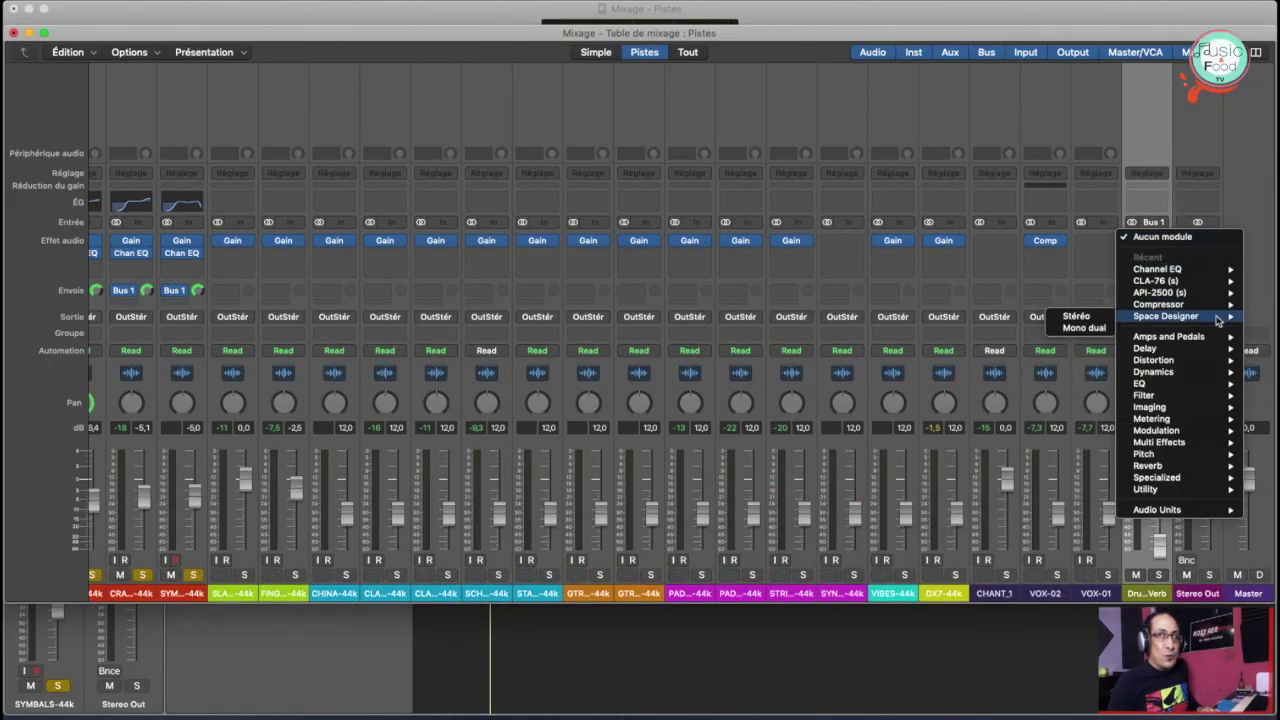
pyautogui.click(1094, 318)
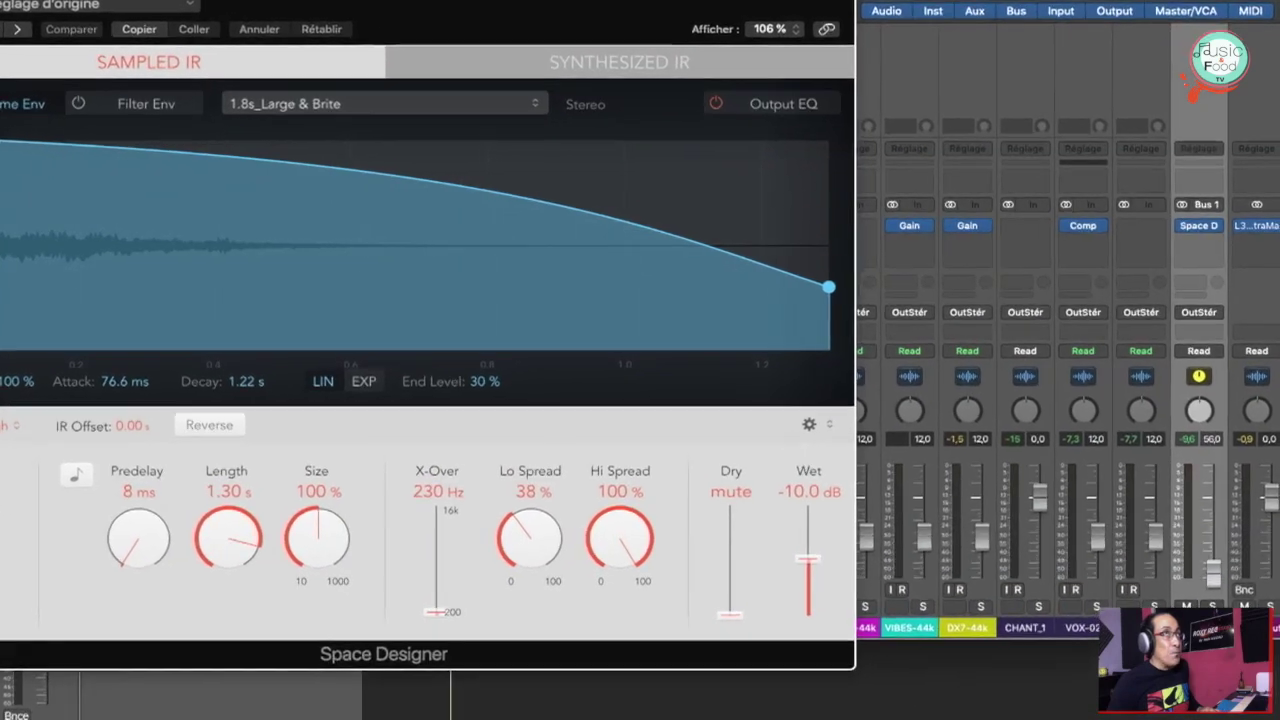
# Close the Space Designer window, switch the Drums Room Verb aux input to mono and restore it to stereo
pyautogui.click(27, 23)
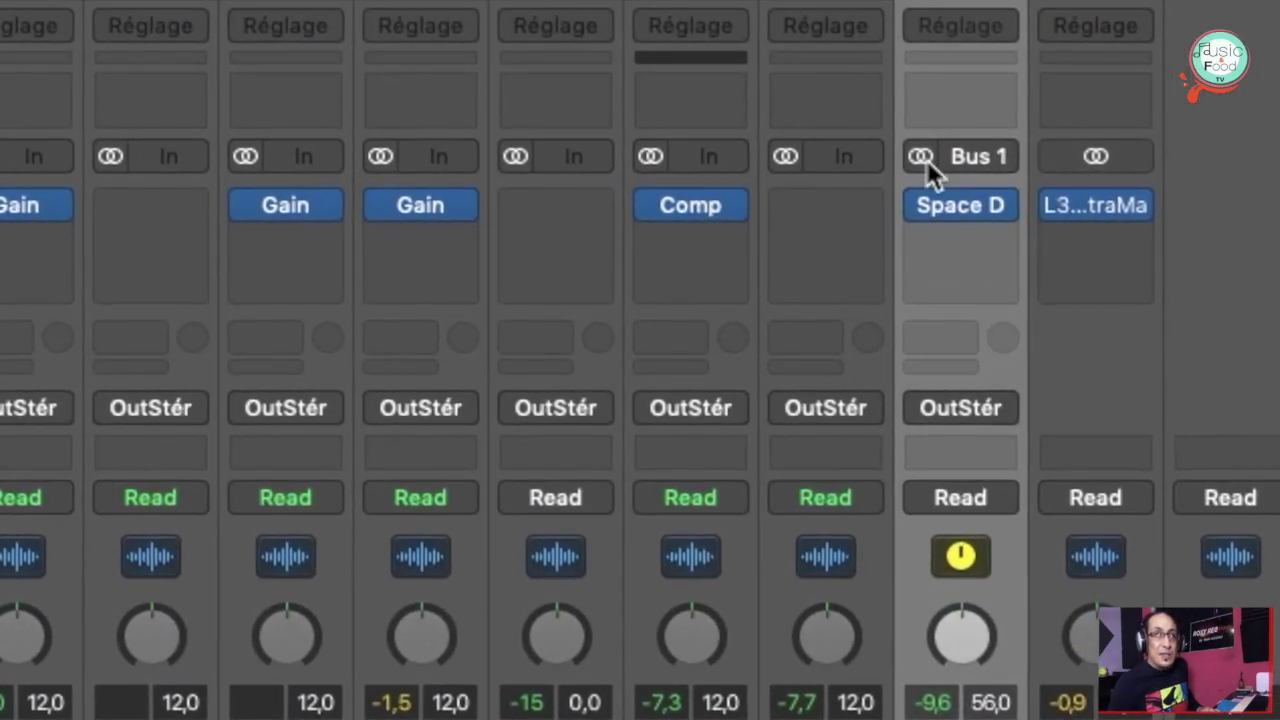
pyautogui.click(922, 153)
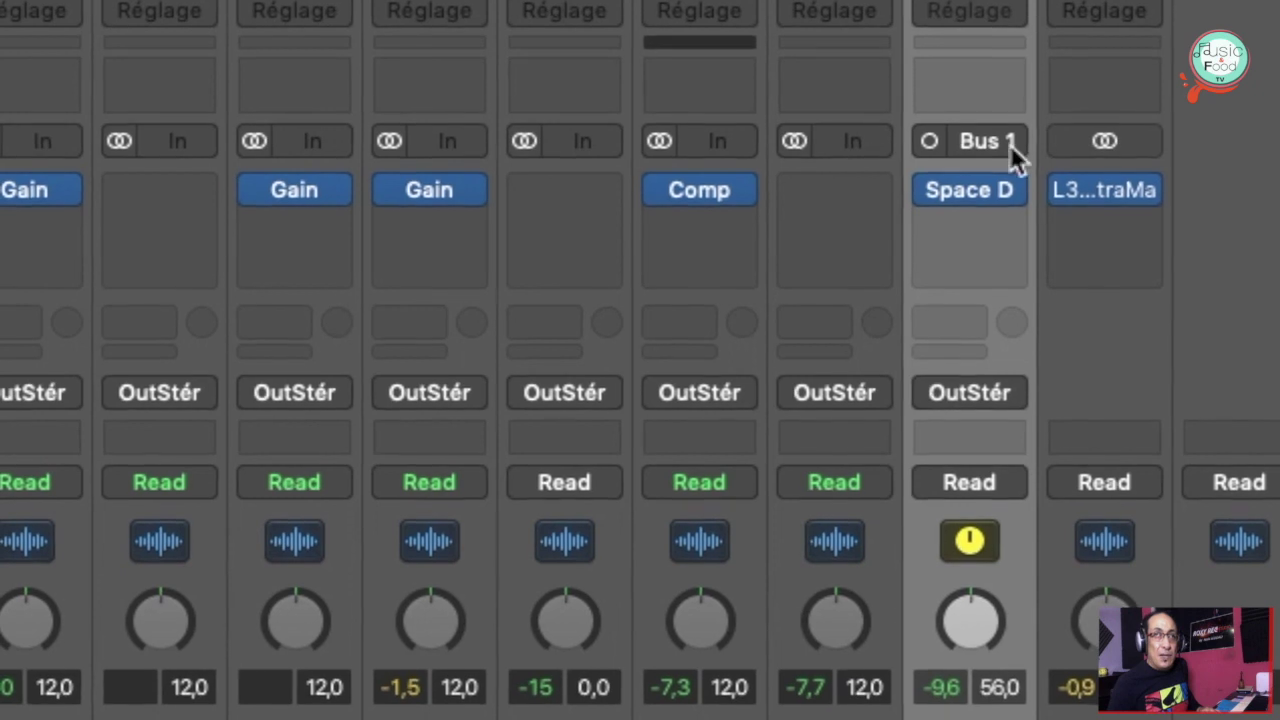
pyautogui.click(930, 145)
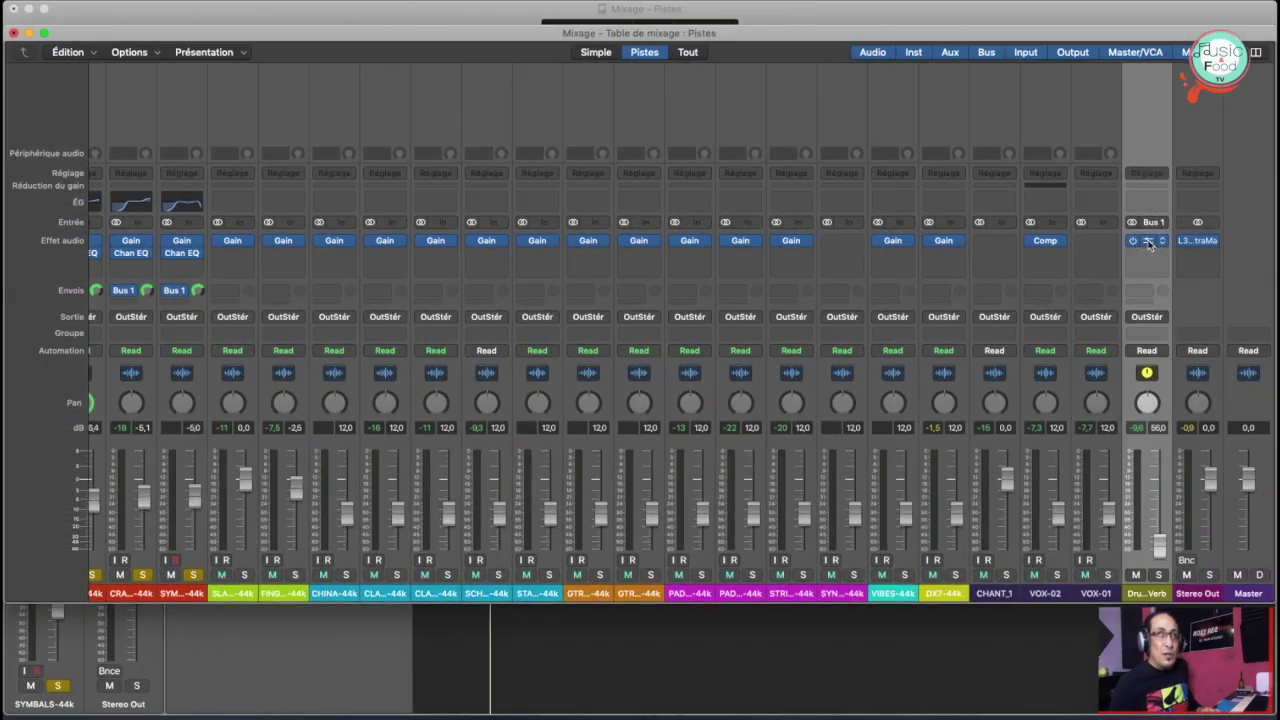
# Load the Medium Spaces room preset 1.4s Nice Room in Space Designer, keeping Dry muted and Wet at -10.0 dB, and close the plug-in
pyautogui.click(1149, 243)
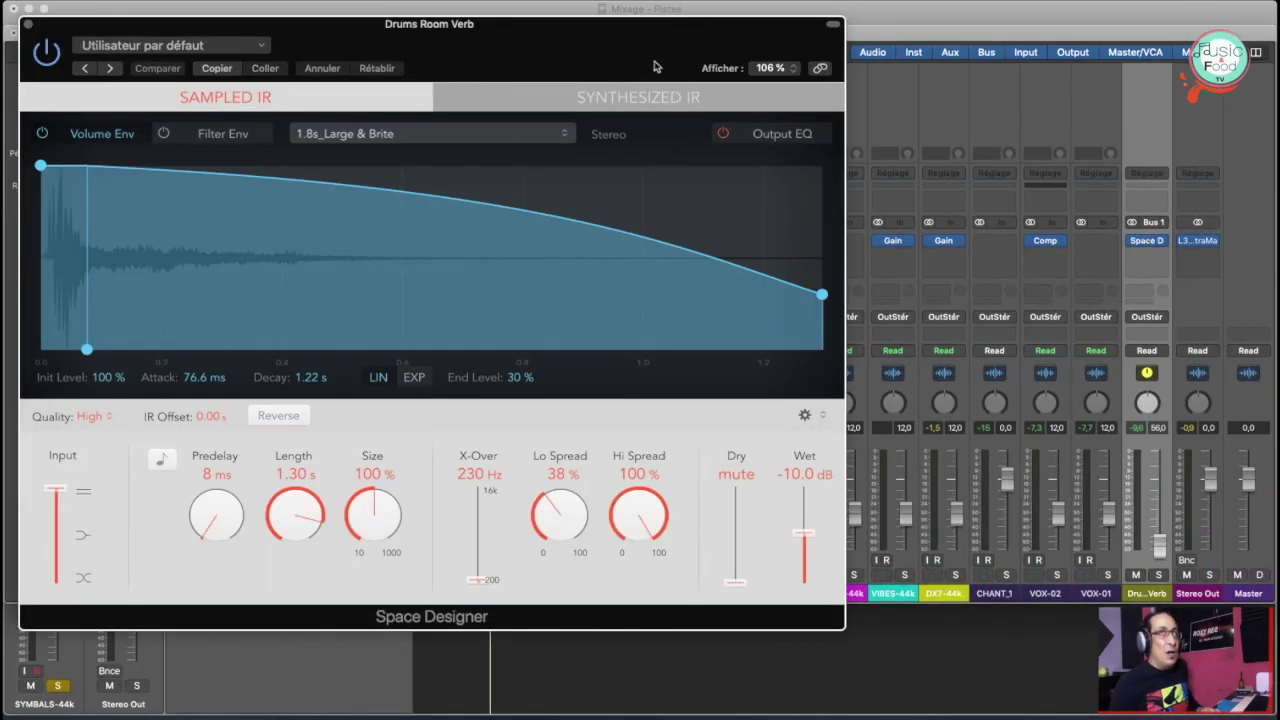
pyautogui.moveTo(625, 29); pyautogui.dragTo(873, 45)
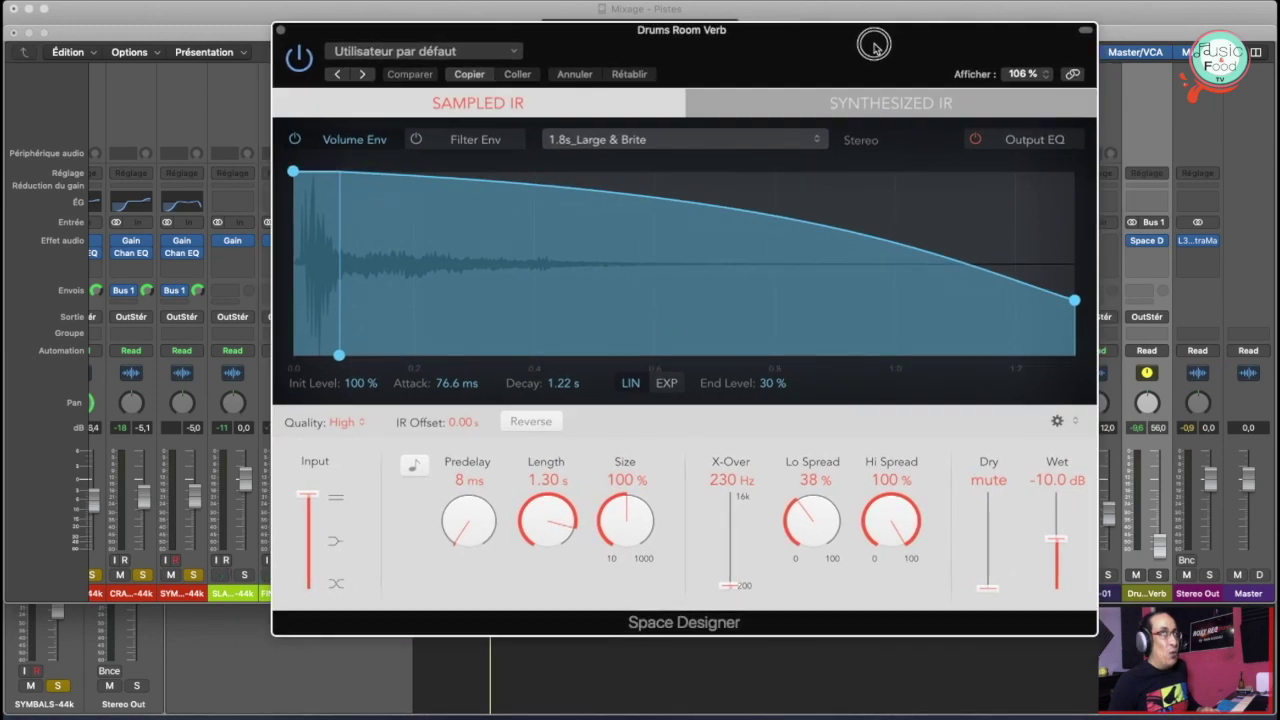
pyautogui.click(514, 51)
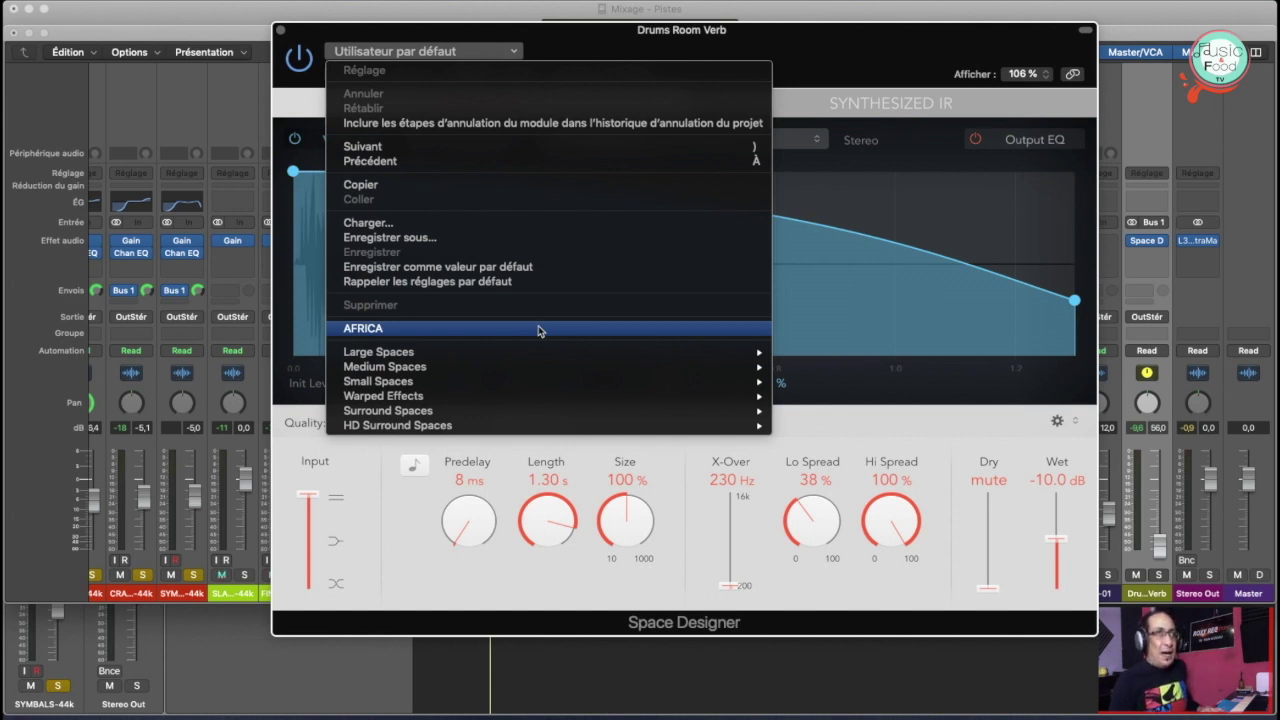
pyautogui.moveTo(529, 353)
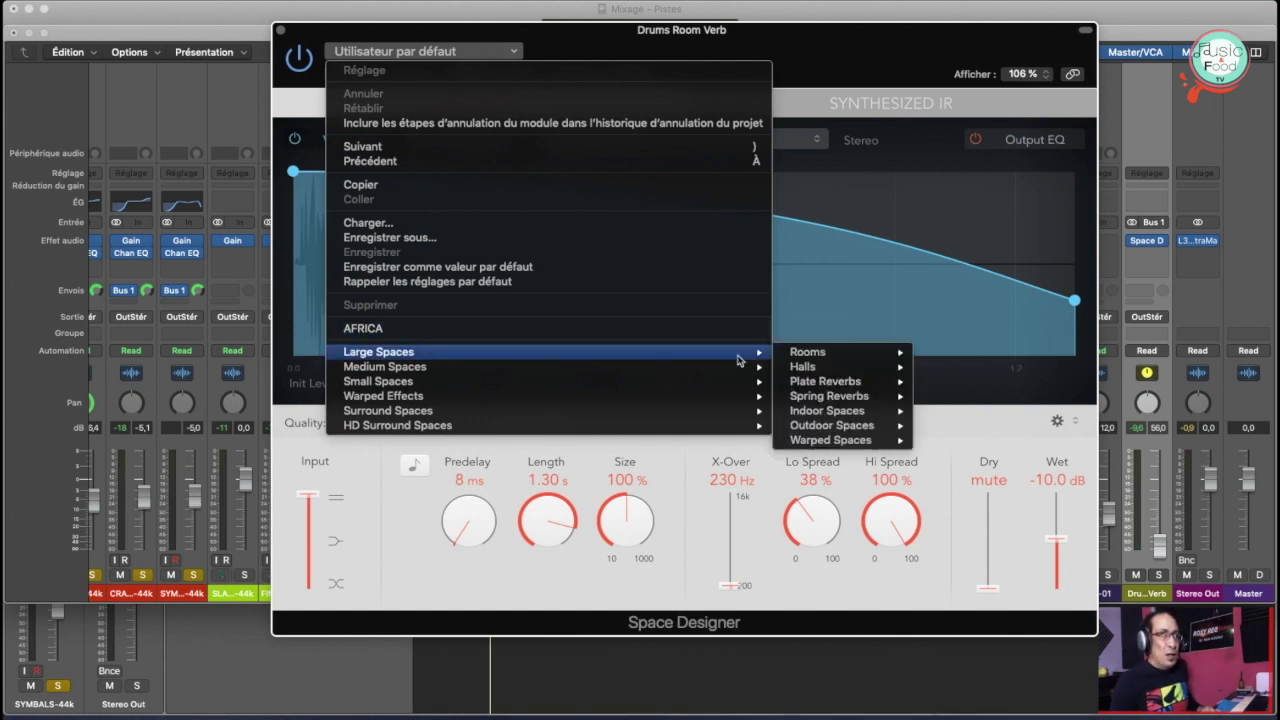
pyautogui.moveTo(646, 366)
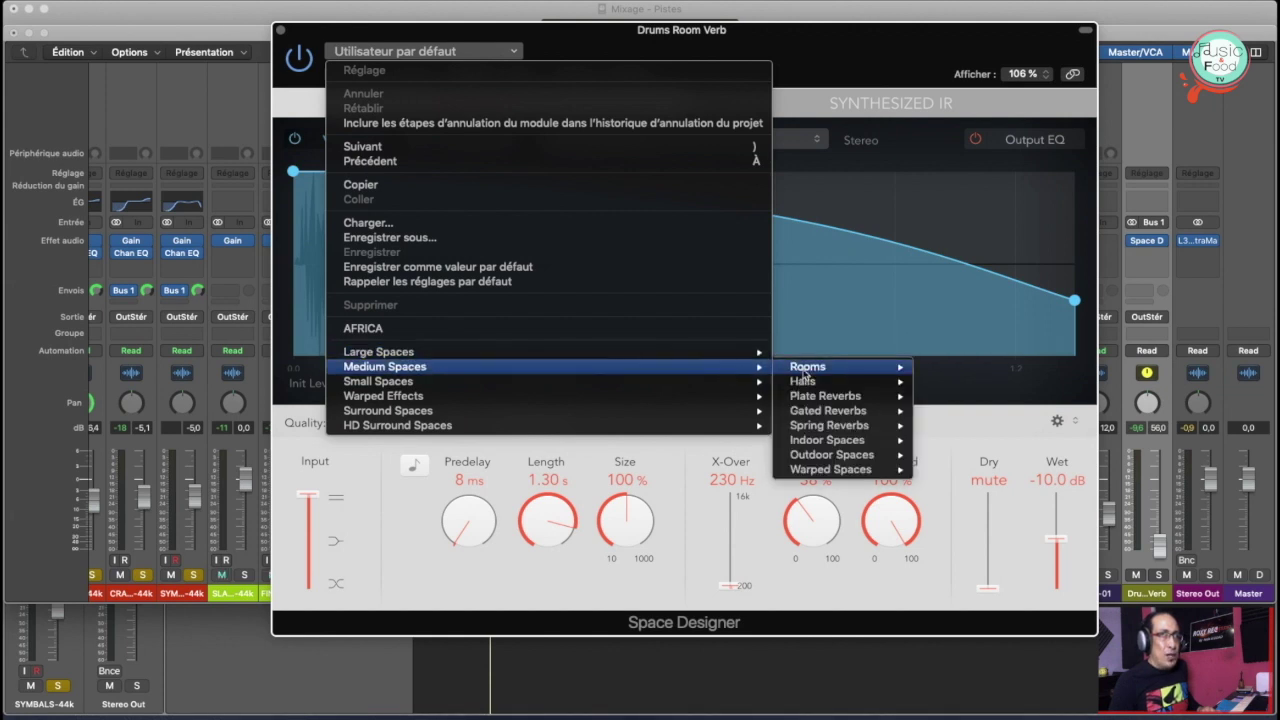
pyautogui.moveTo(805, 370)
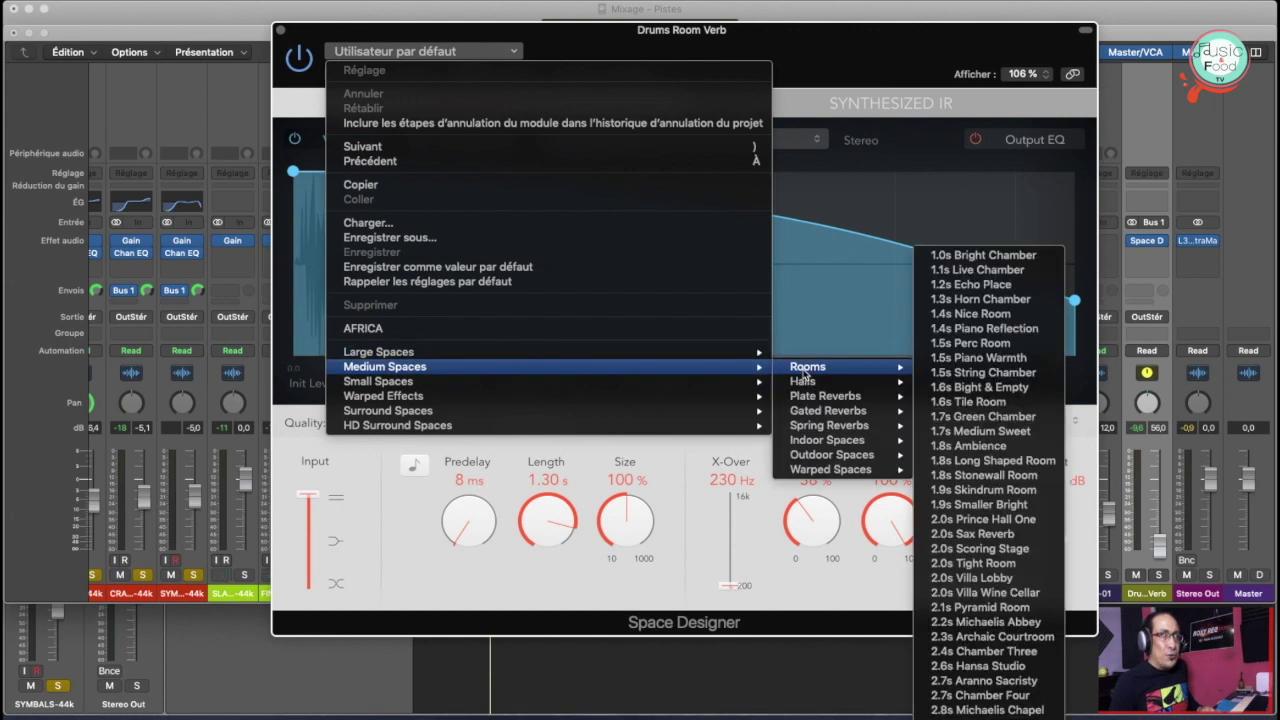
pyautogui.click(970, 314)
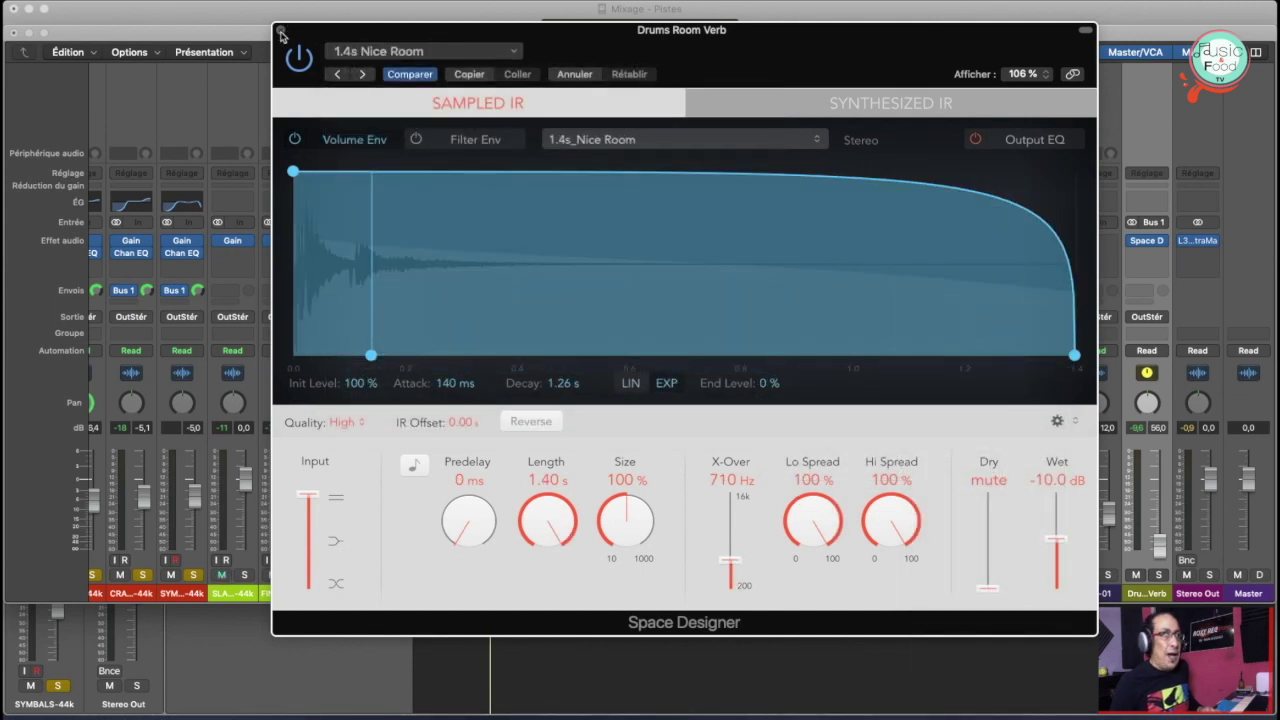
pyautogui.moveTo(987, 587); pyautogui.dragTo(991, 634)
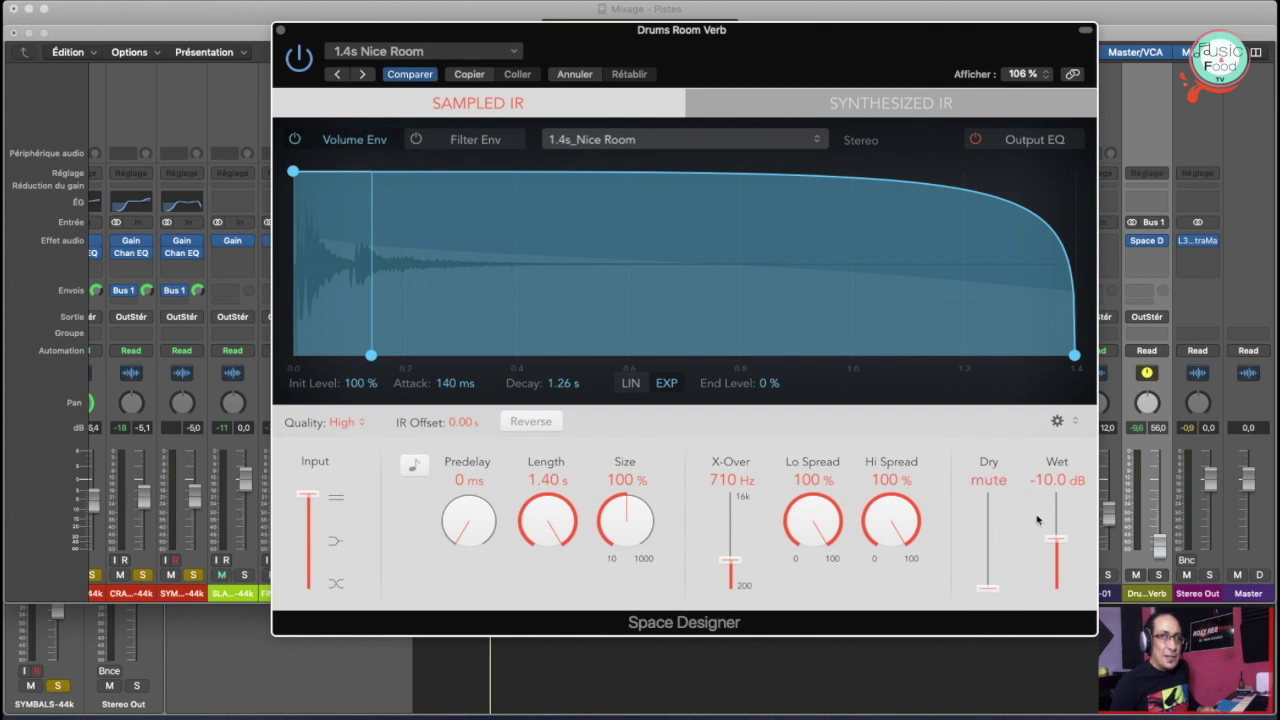
pyautogui.moveTo(1052, 538)
pyautogui.mouseDown()
pyautogui.moveTo(1051, 460)
pyautogui.moveTo(1053, 530)
pyautogui.mouseUp()
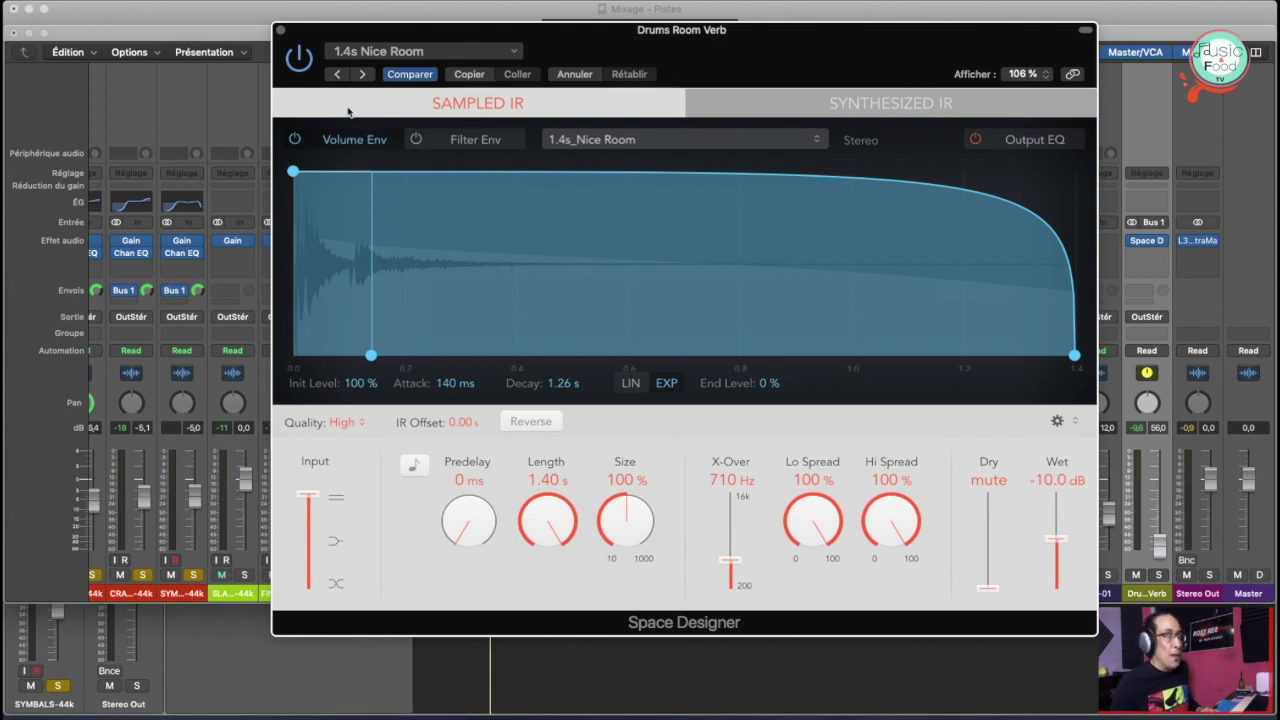
pyautogui.click(281, 32)
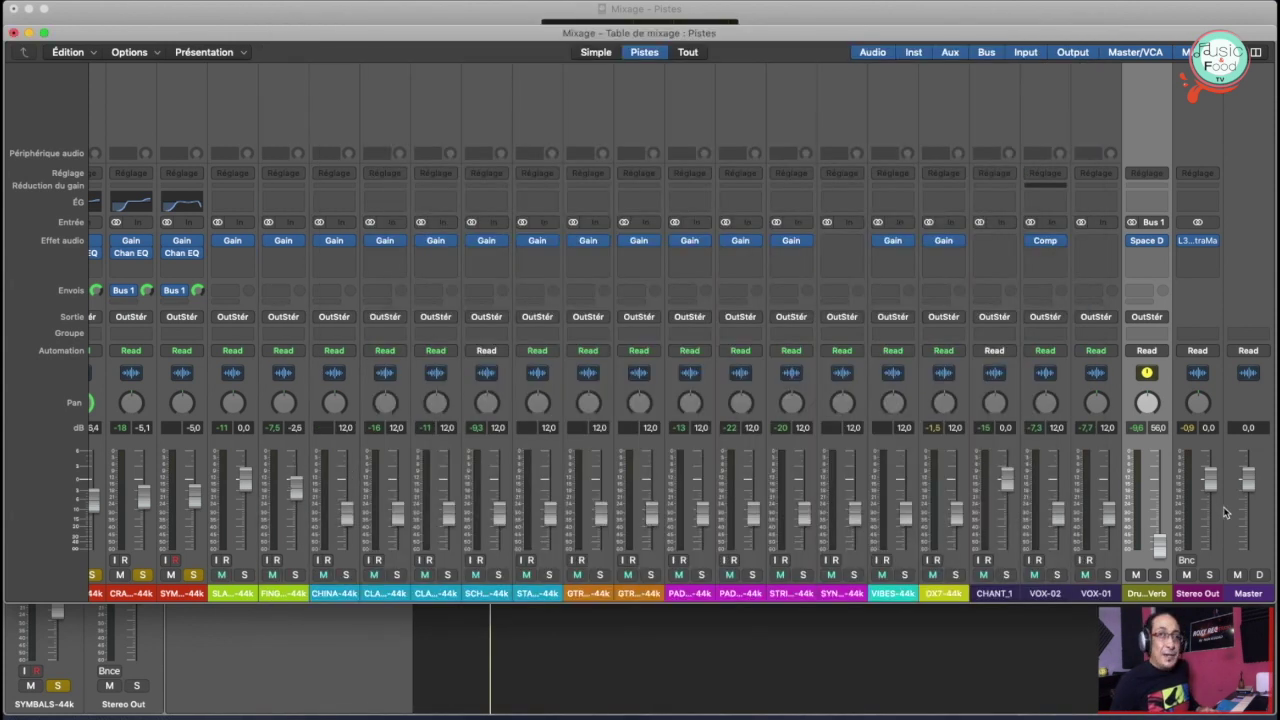
# During playback, set the Drums Room Verb fader to about -13.0 dB, muting and unmuting the aux to compare with and without reverb
pyautogui.click(1158, 545)
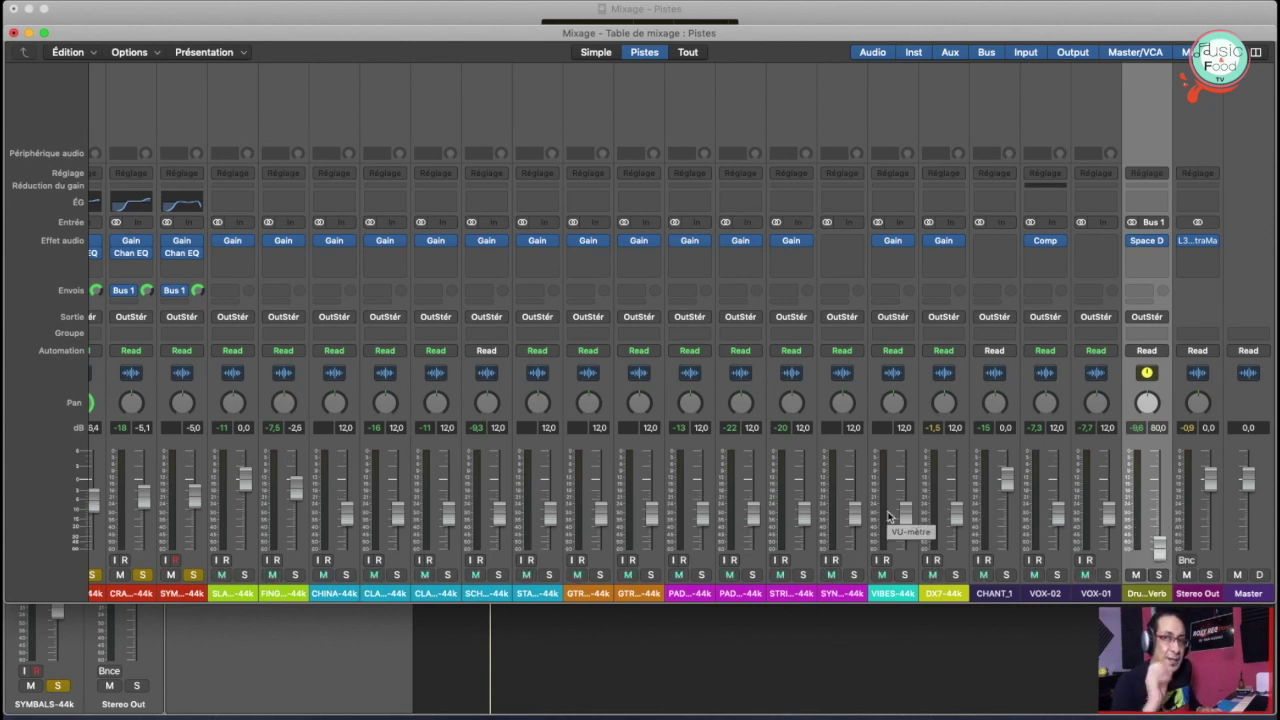
pyautogui.press('space')
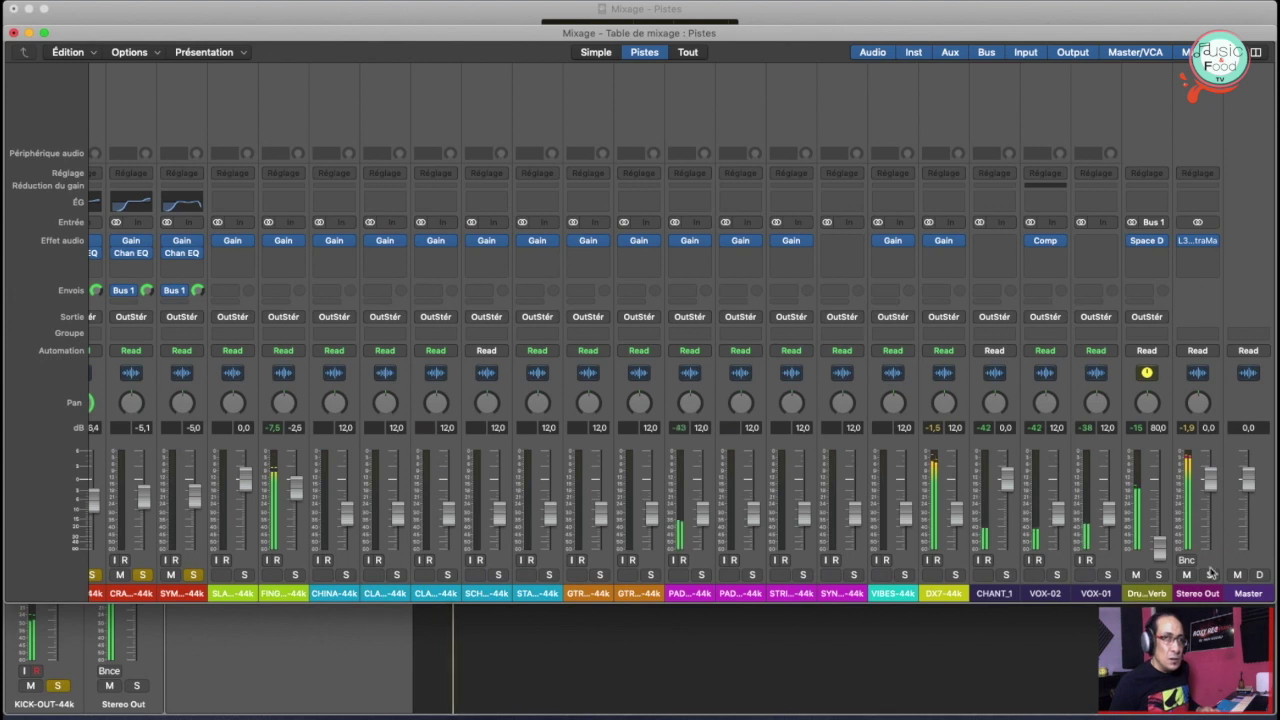
pyautogui.moveTo(1159, 548); pyautogui.dragTo(1160, 402)
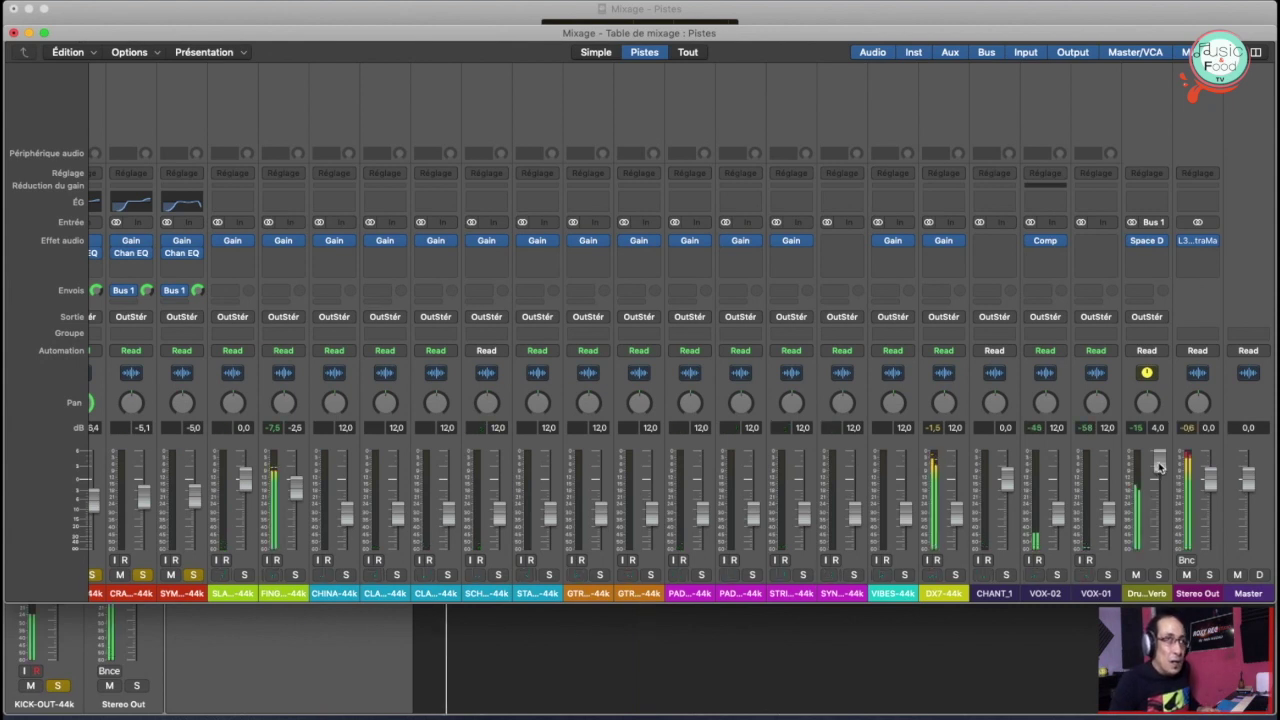
pyautogui.moveTo(1159, 466); pyautogui.dragTo(1165, 541)
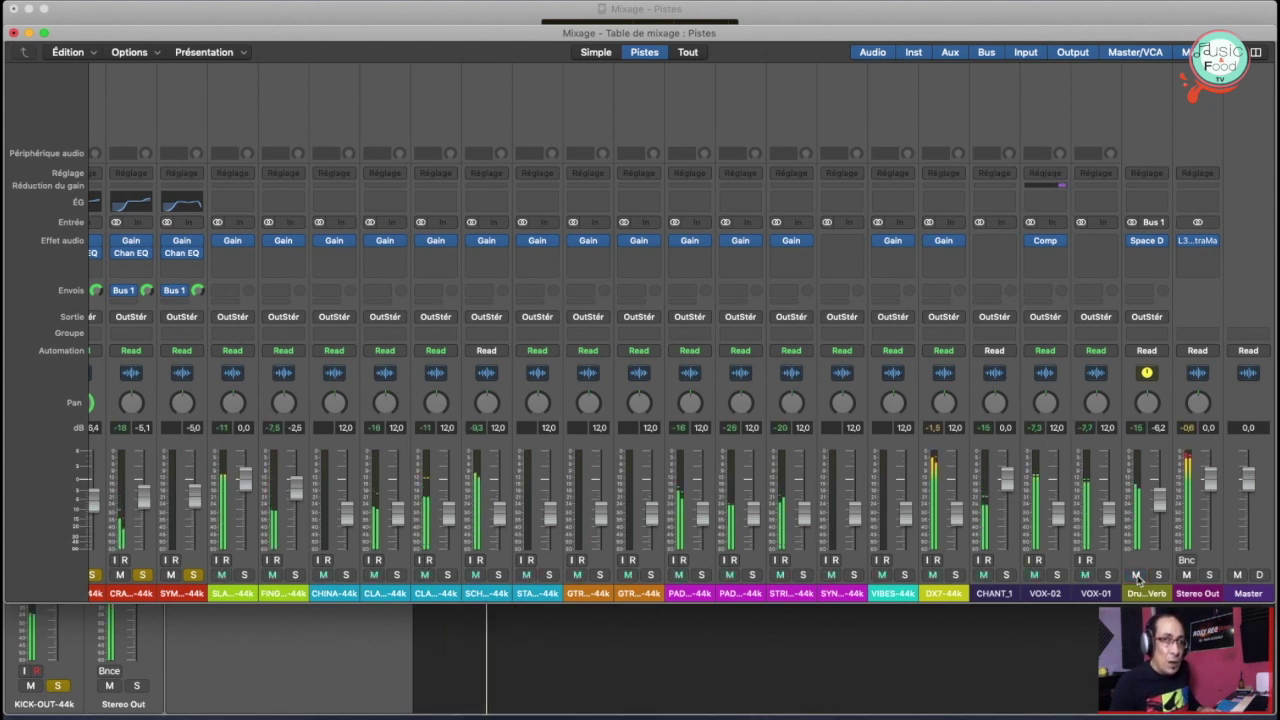
pyautogui.click(1137, 577)
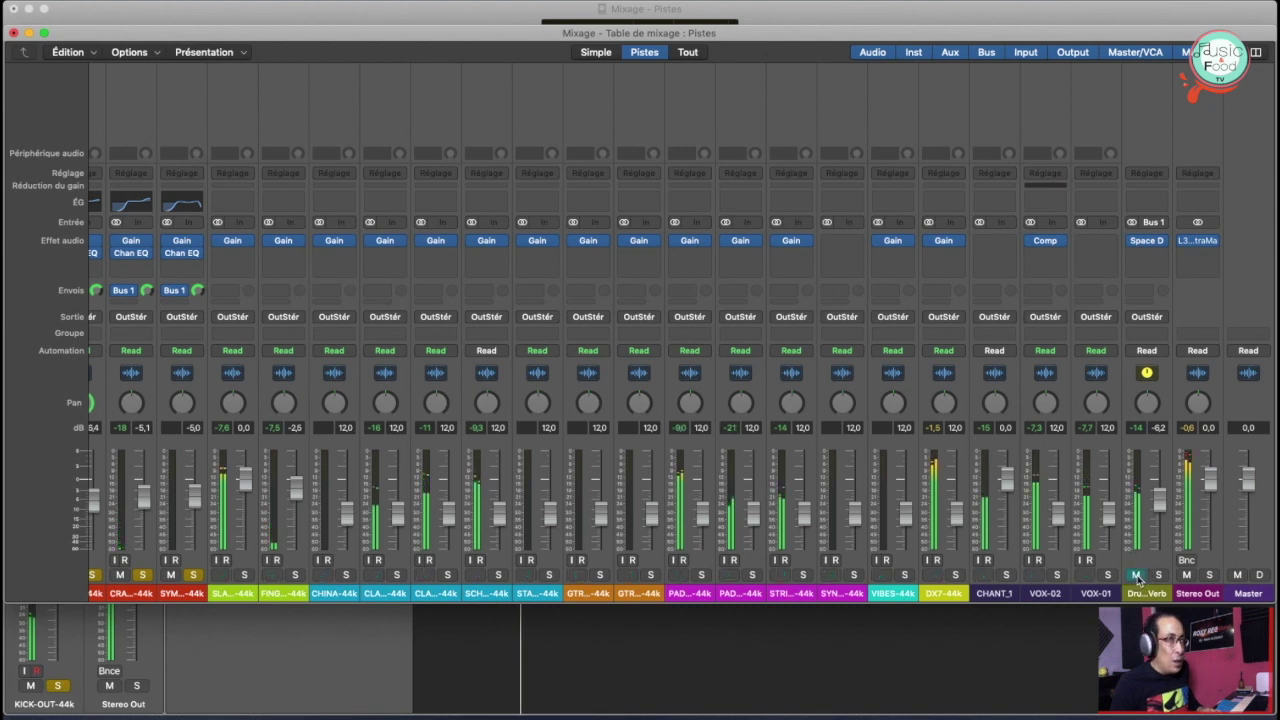
pyautogui.click(1137, 577)
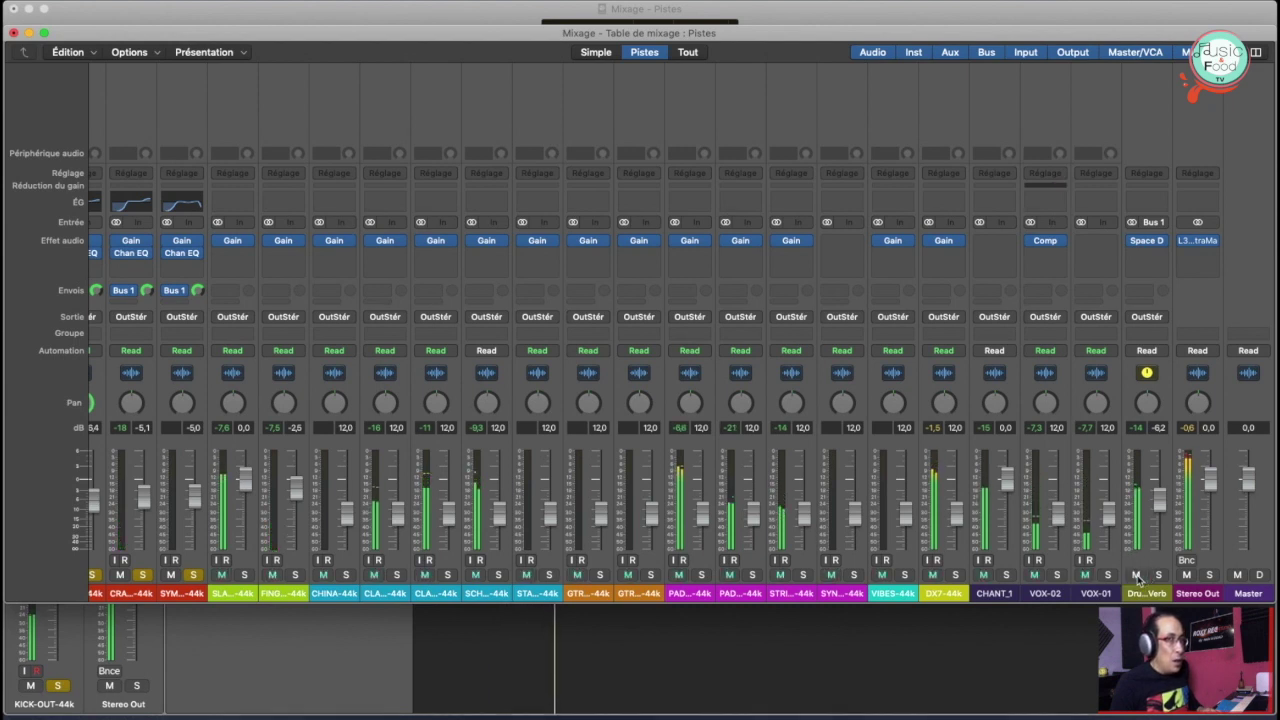
pyautogui.moveTo(1160, 502); pyautogui.dragTo(1161, 521)
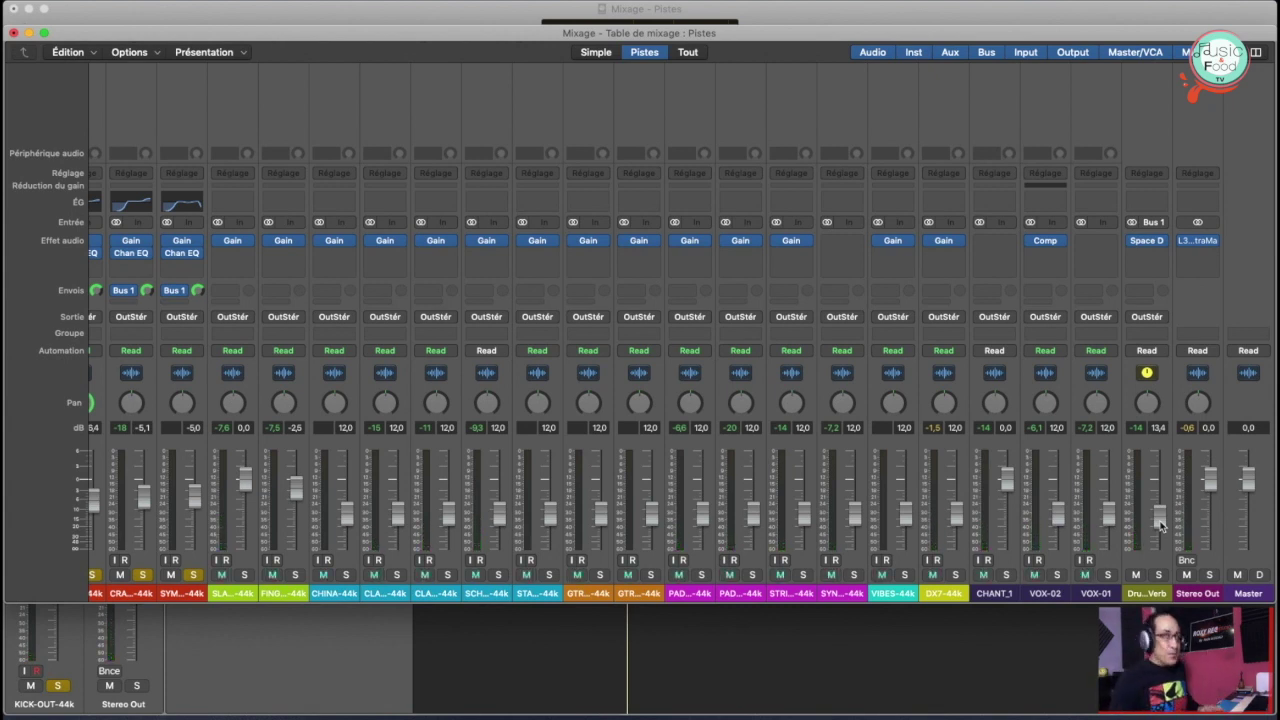
pyautogui.moveTo(1160, 527); pyautogui.dragTo(1160, 521)
pyautogui.click(1137, 575)
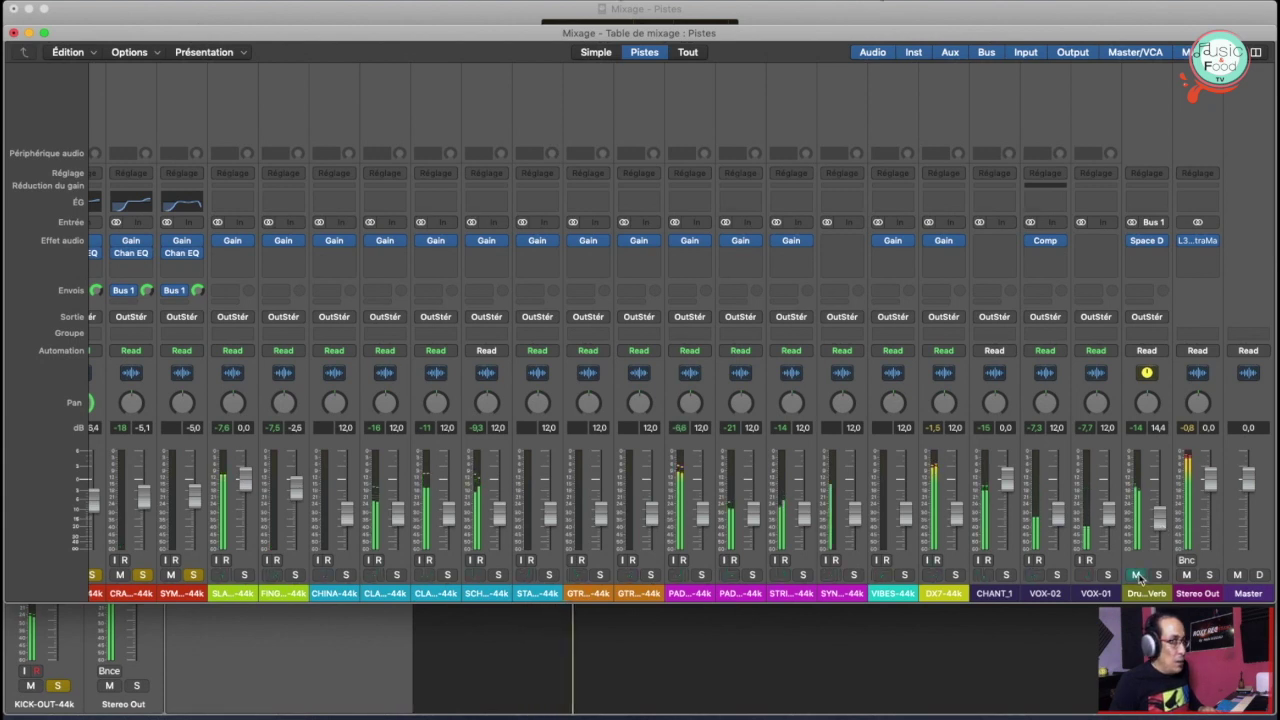
pyautogui.click(1160, 515)
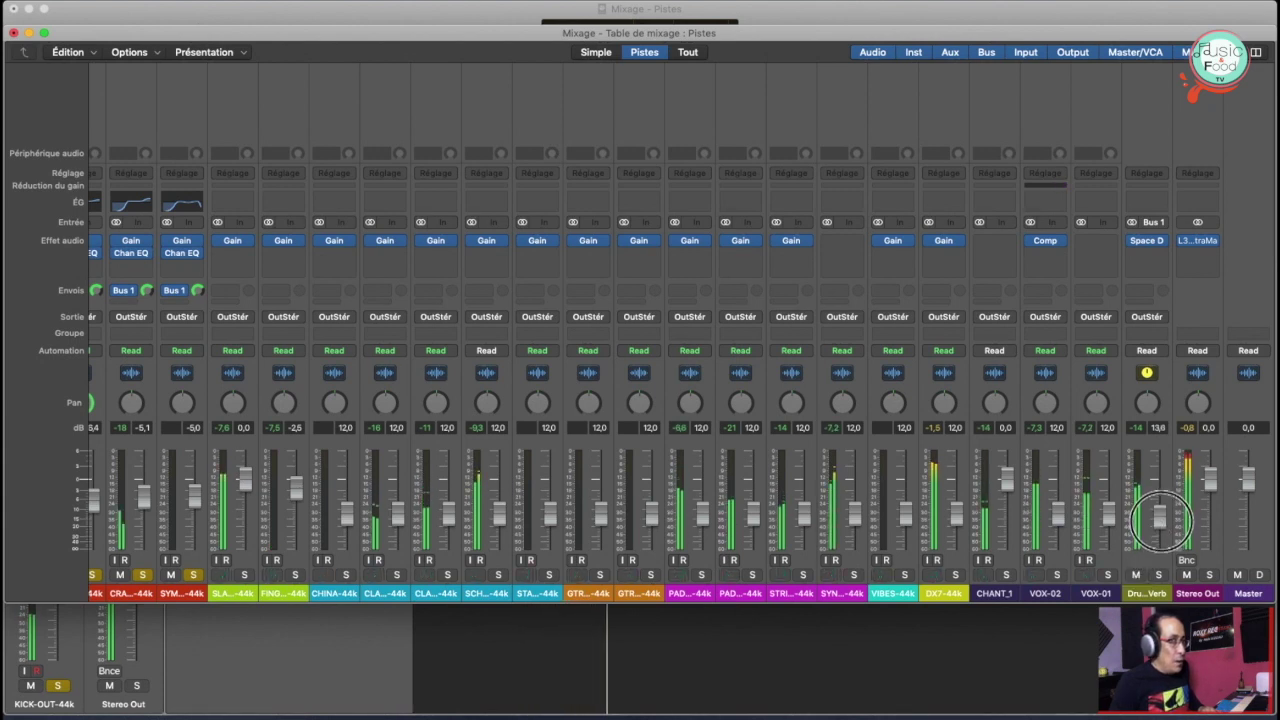
pyautogui.moveTo(1160, 515); pyautogui.dragTo(1162, 522)
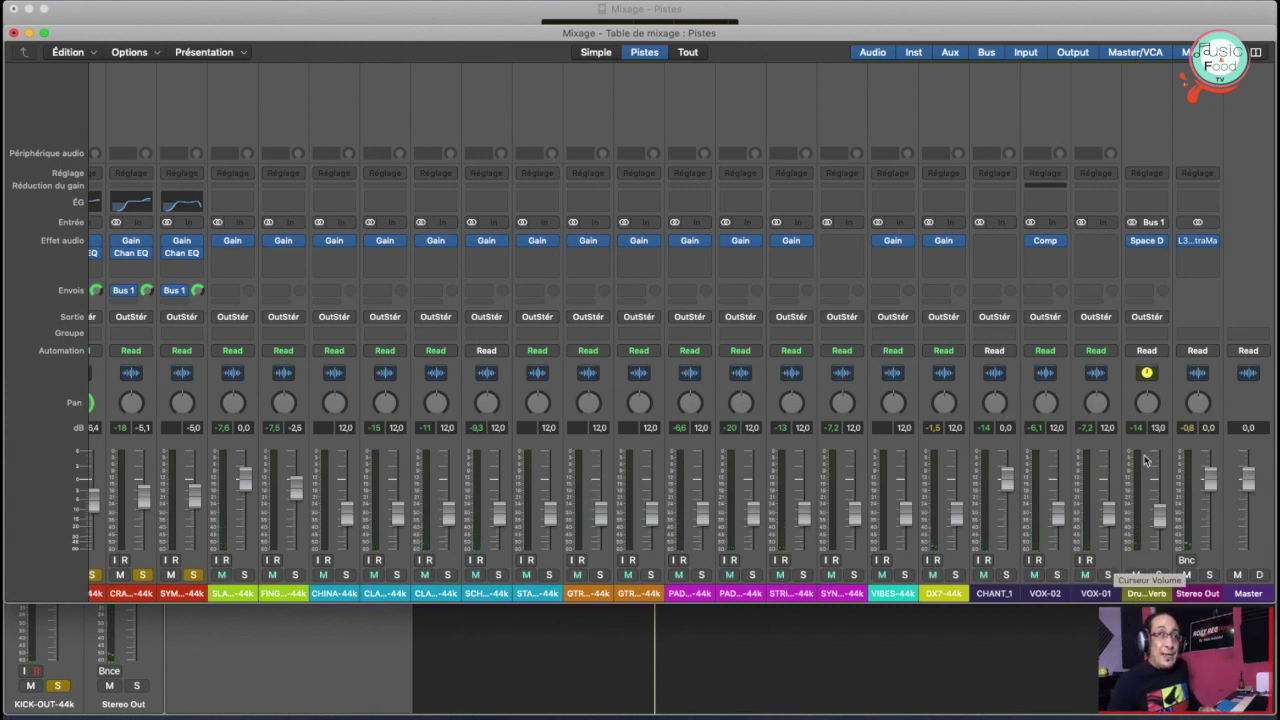
# Insert a stereo Channel EQ after Space Designer on the Drums Room Verb aux
pyautogui.click(1161, 258)
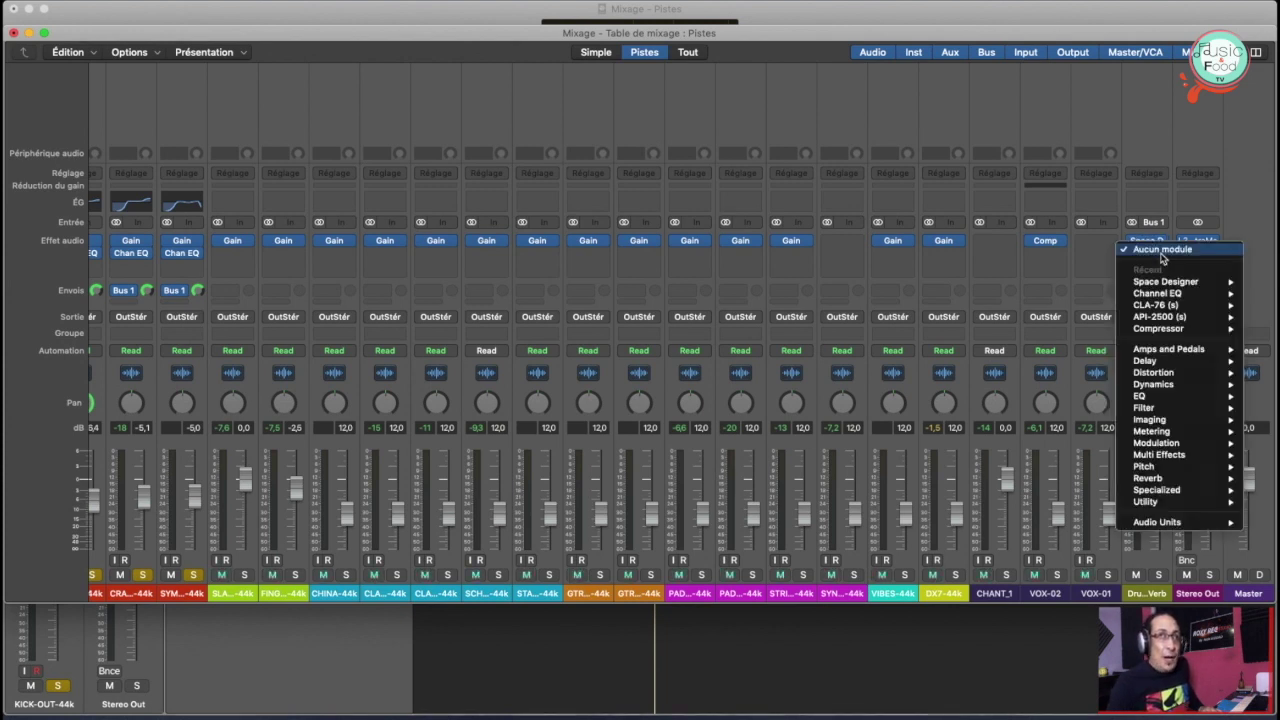
pyautogui.moveTo(1163, 295)
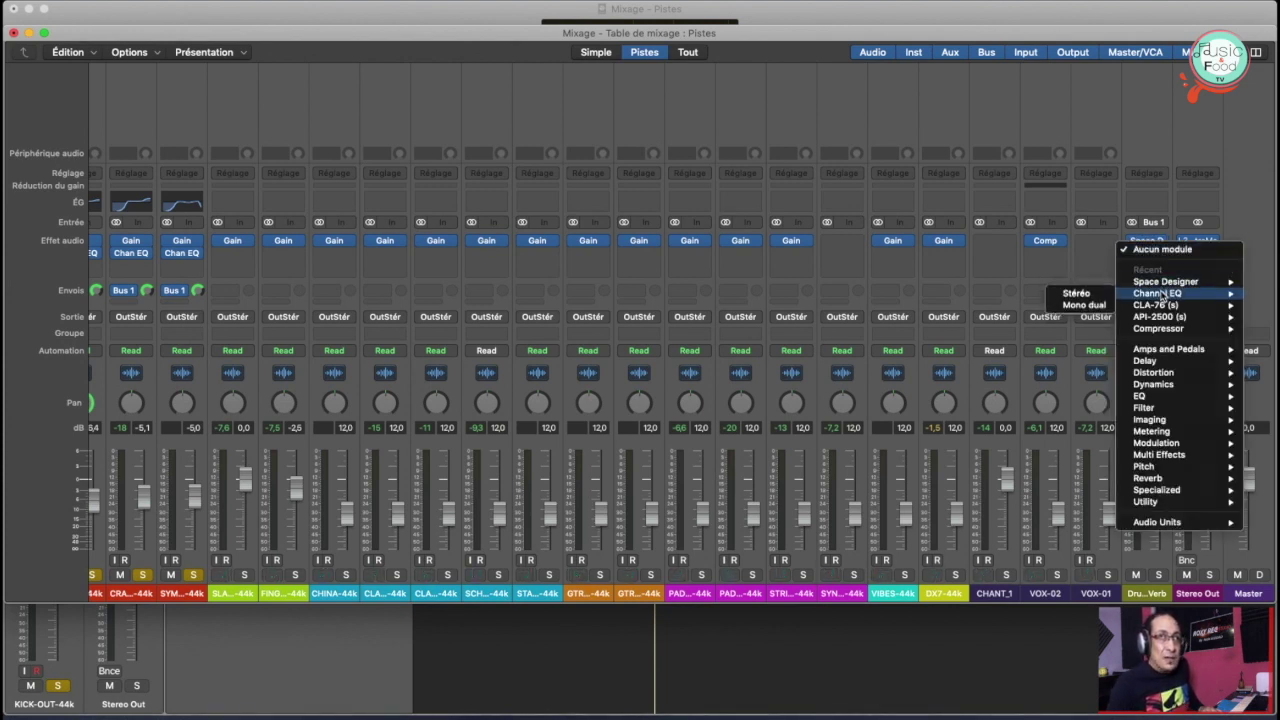
pyautogui.click(1080, 293)
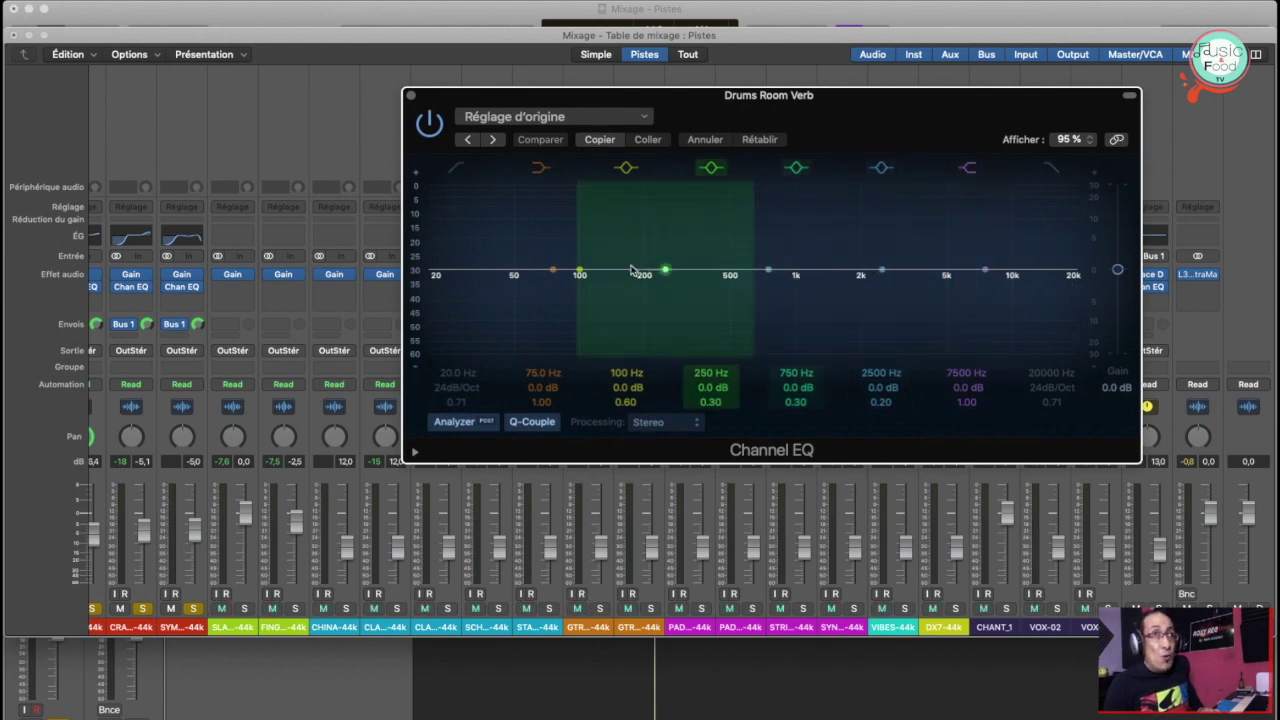
pyautogui.click(967, 352)
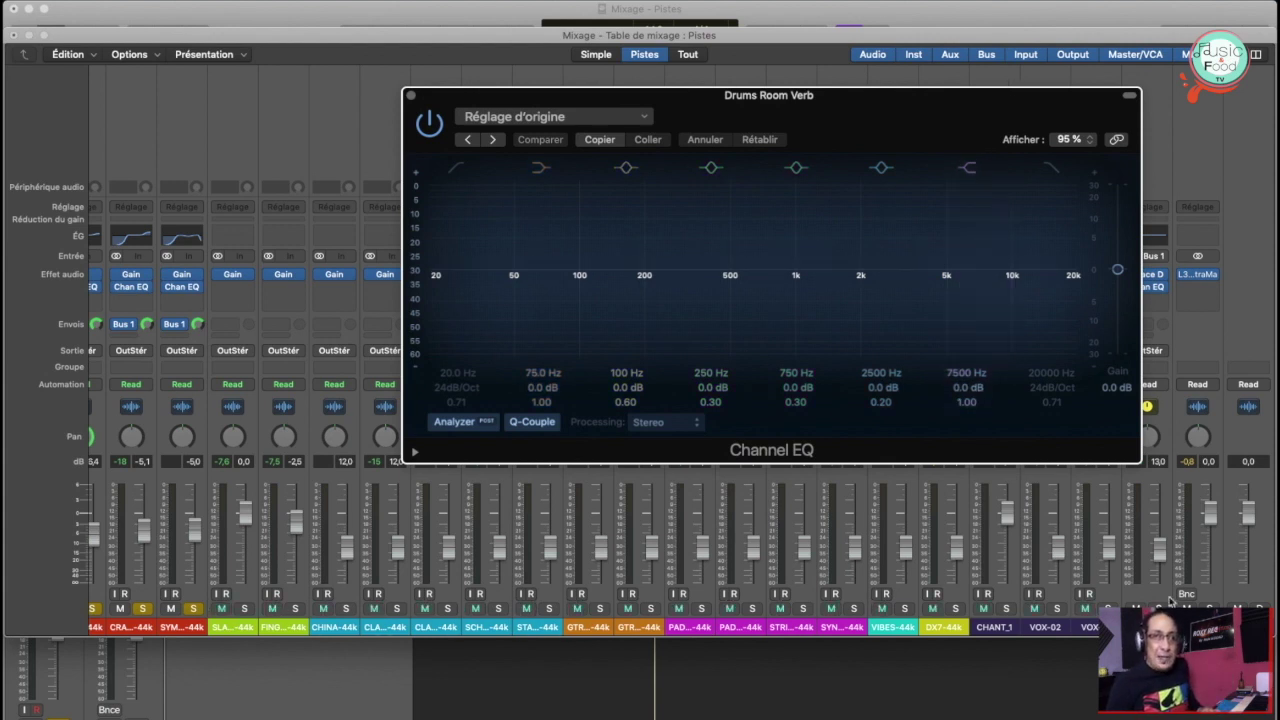
# Raise the Drums Room Verb fader to about 1.7 dB and start playback to hear the reverb clearly
pyautogui.click(1160, 551)
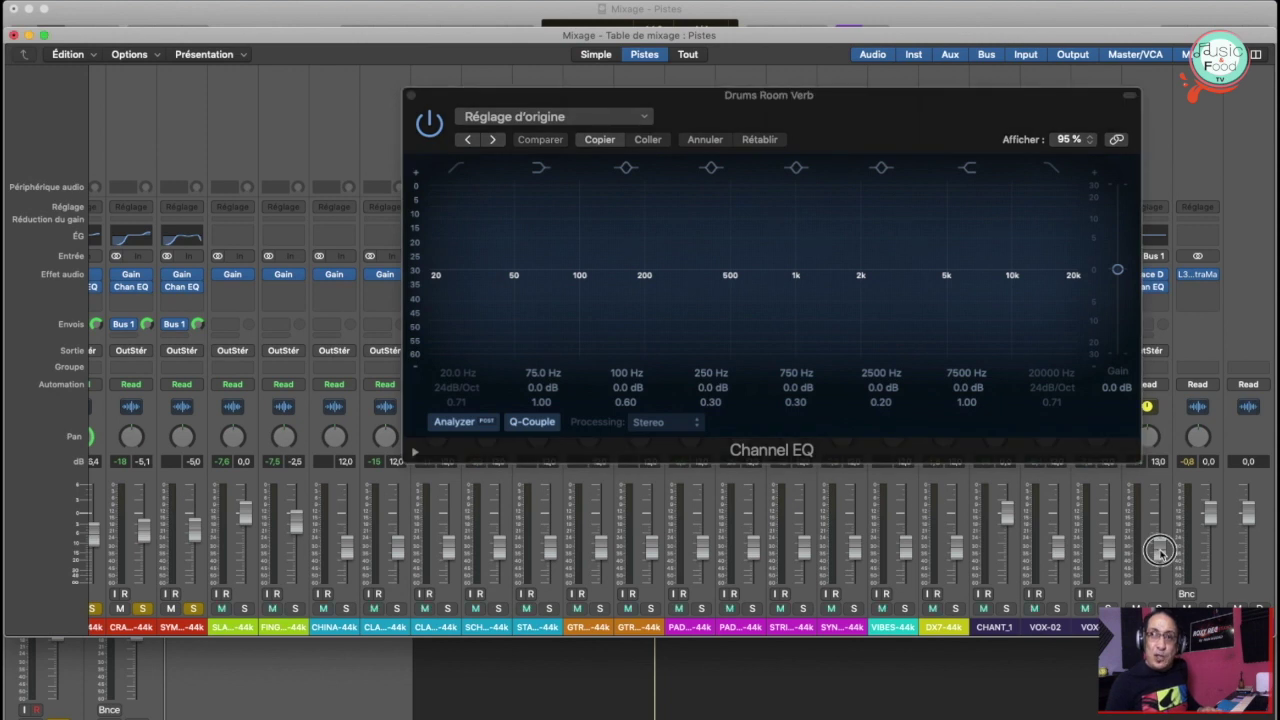
pyautogui.moveTo(1160, 551); pyautogui.dragTo(1156, 492)
pyautogui.press('space')
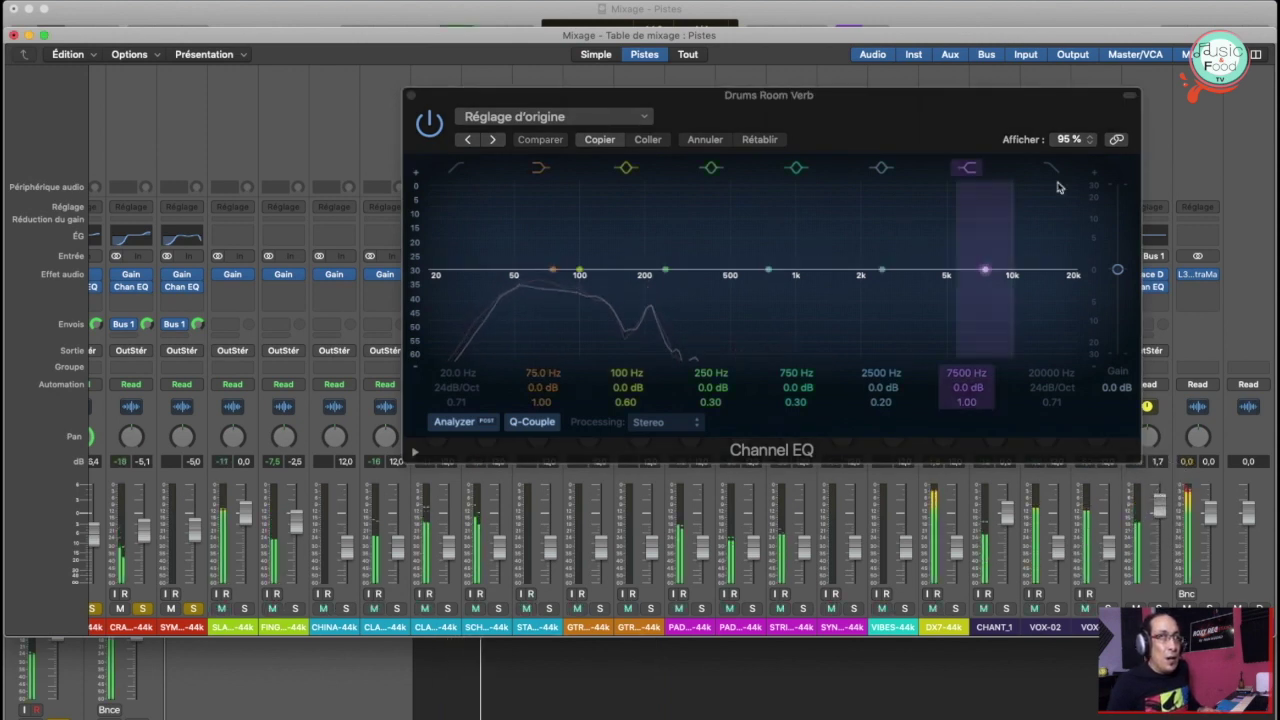
# Enable the high cut on the reverb's Channel EQ, sweep it across the spectrum and set it to about 6600 Hz with Q 0.88
pyautogui.click(1052, 172)
pyautogui.click(1052, 168)
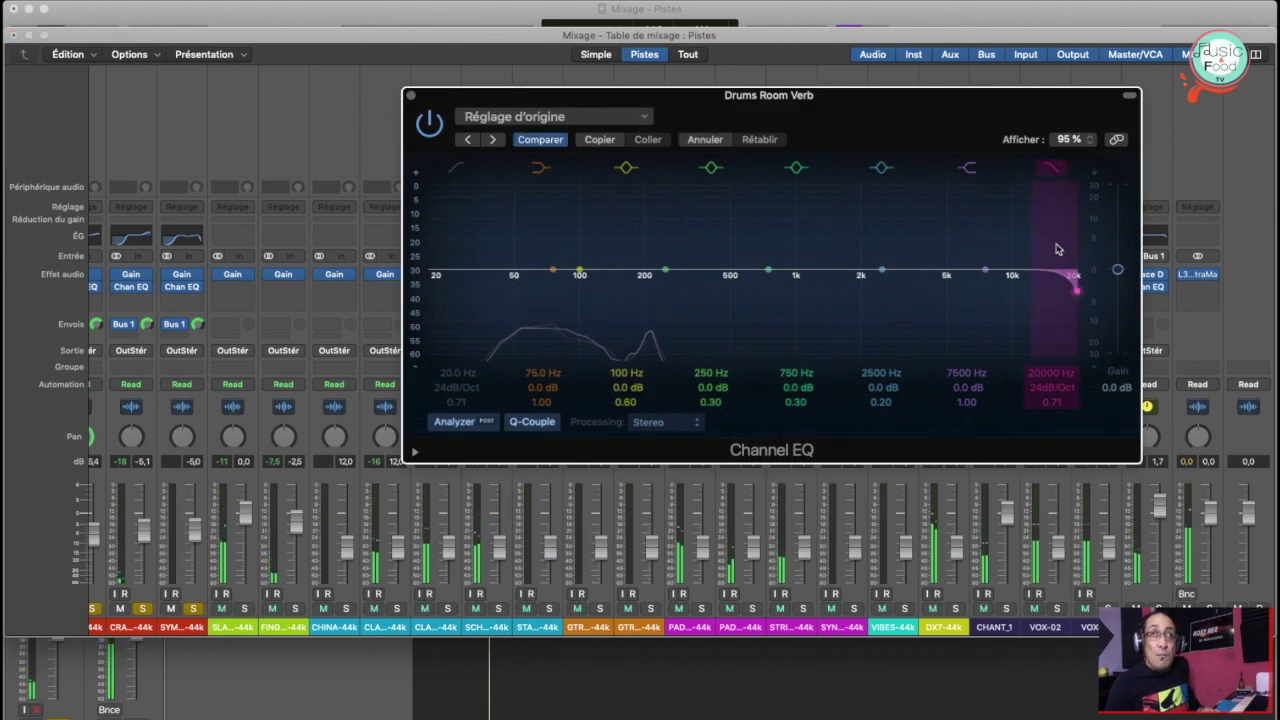
pyautogui.click(1076, 288)
pyautogui.moveTo(1076, 288); pyautogui.dragTo(425, 281)
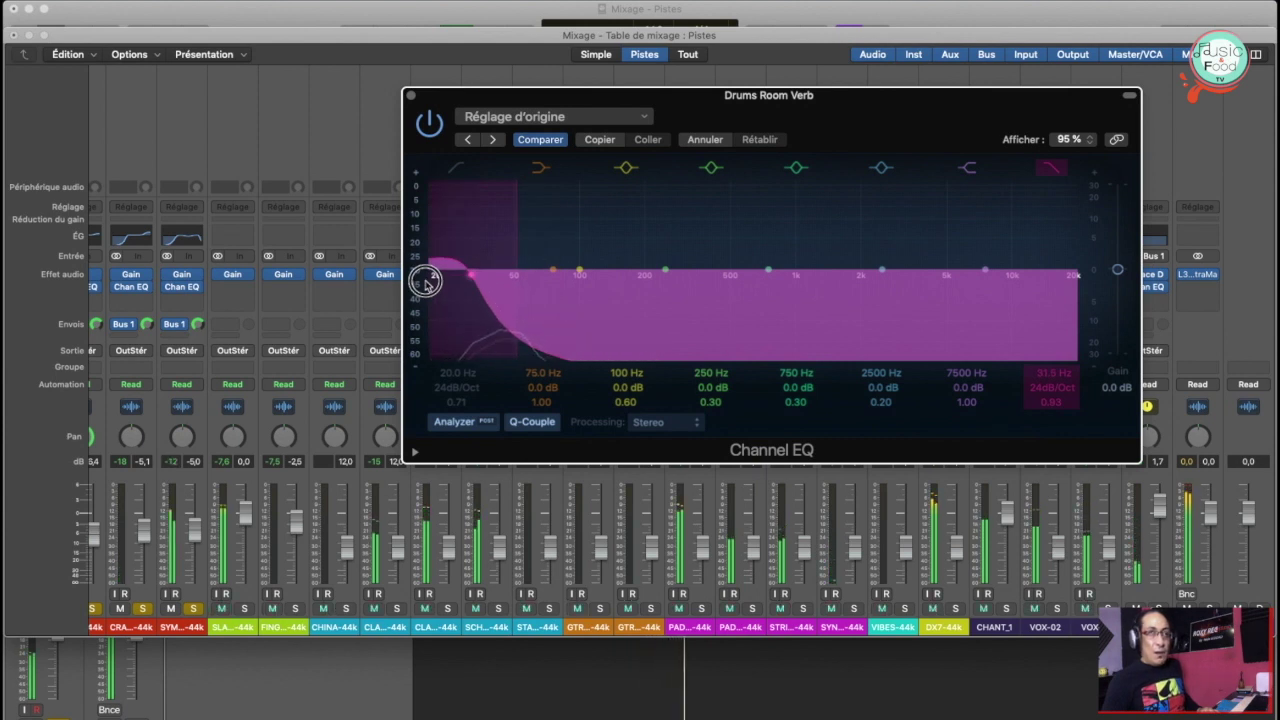
pyautogui.moveTo(425, 281); pyautogui.dragTo(557, 283)
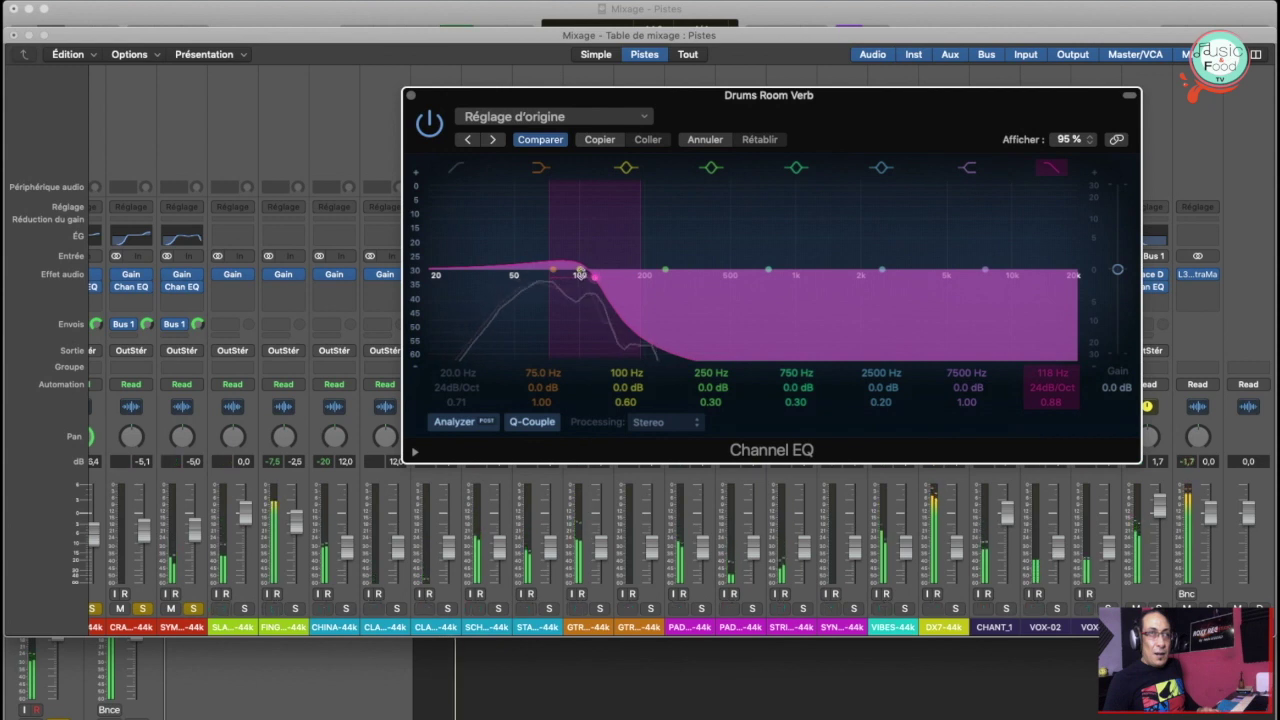
pyautogui.click(582, 272)
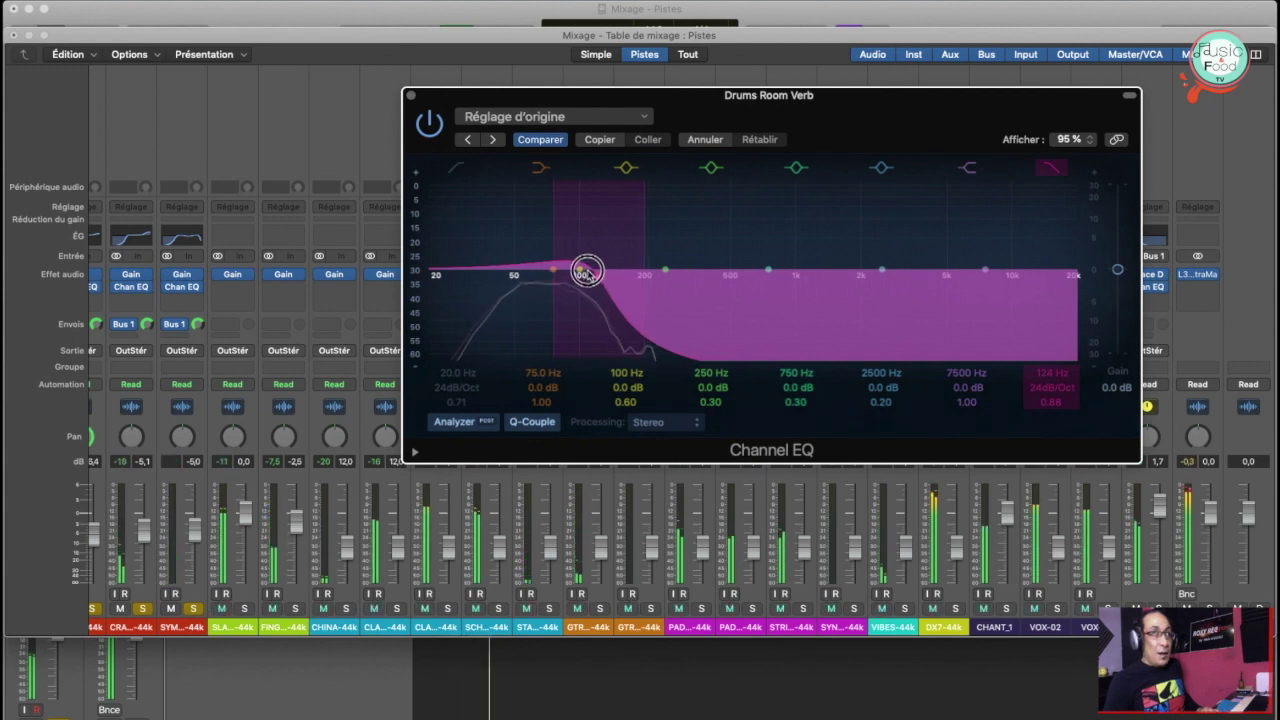
pyautogui.moveTo(607, 273); pyautogui.dragTo(993, 300)
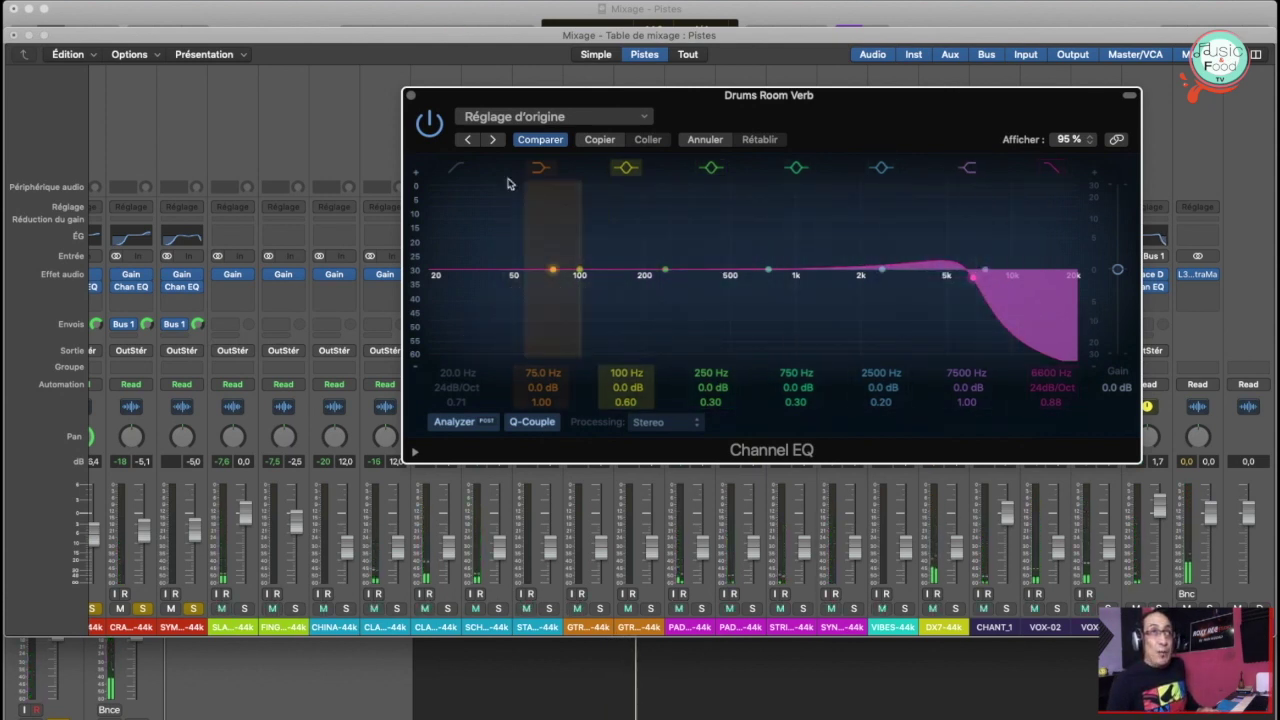
# Enable the low cut at about 74 Hz with Q 0.64 and set the EQ's cut slopes to 48 dB/Oct
pyautogui.click(458, 169)
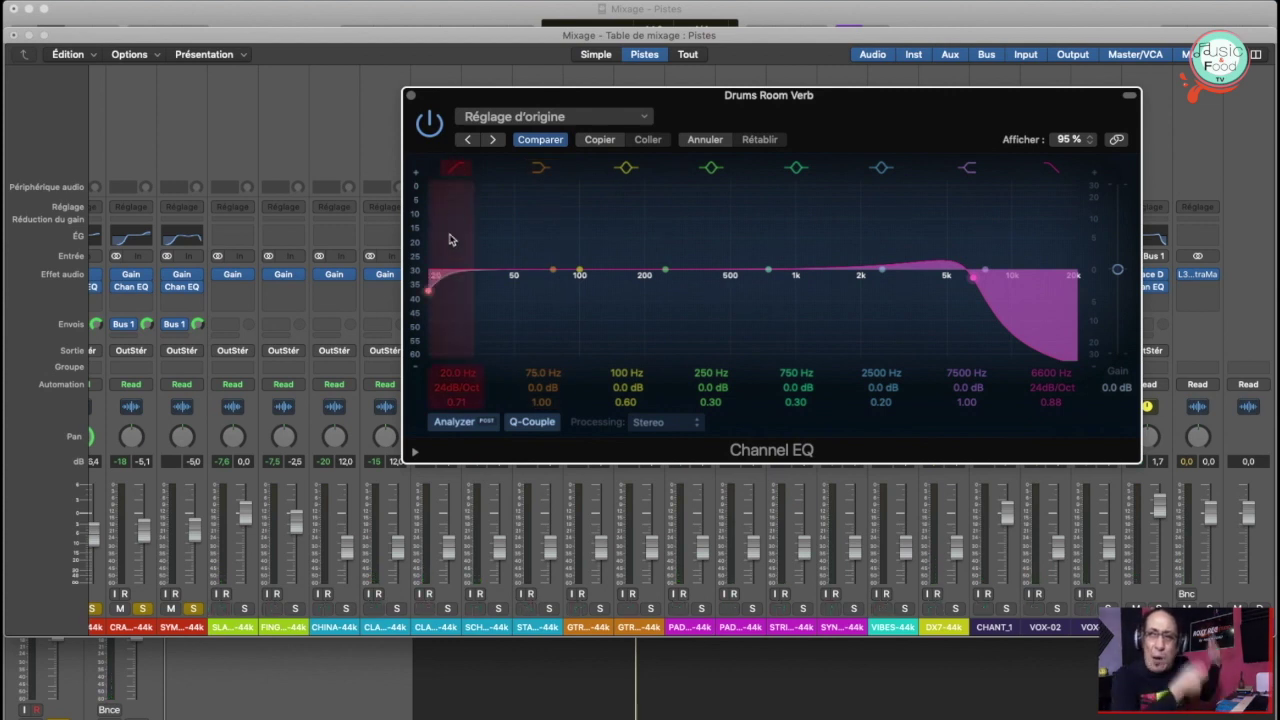
pyautogui.moveTo(435, 289); pyautogui.dragTo(551, 293)
pyautogui.moveTo(456, 387); pyautogui.dragTo(462, 362)
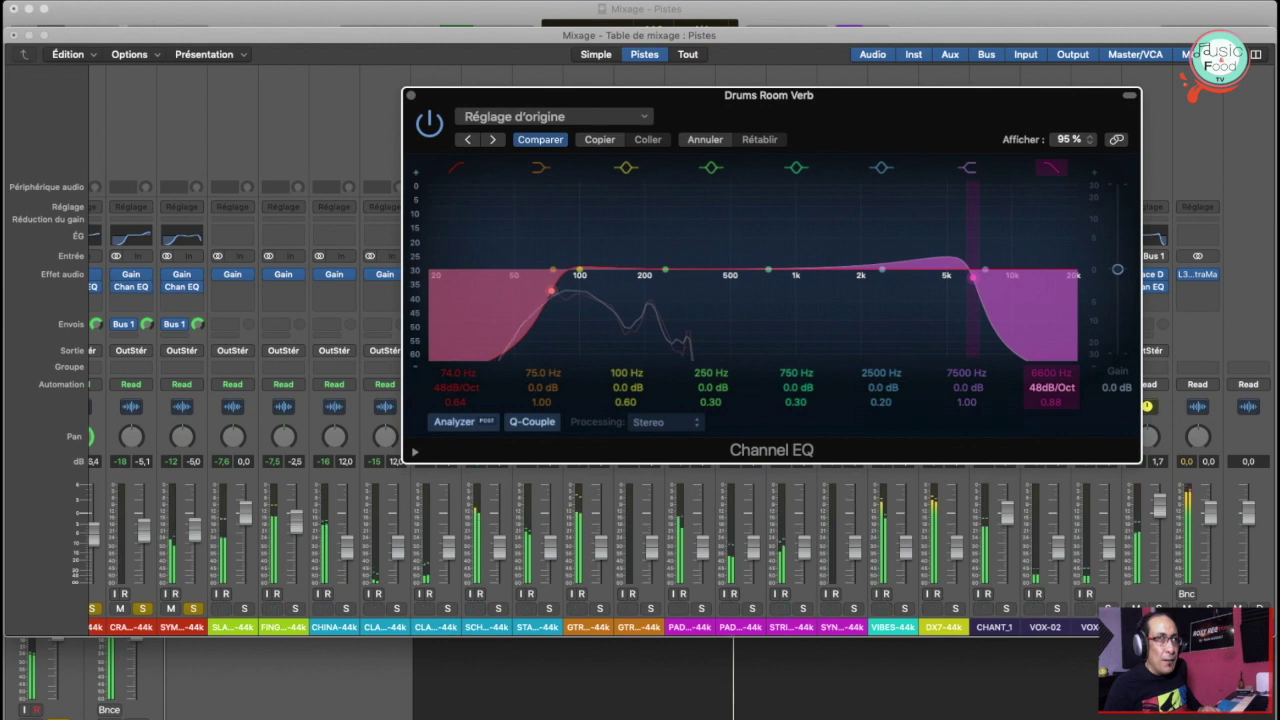
# Close the Channel EQ and set the Drums Room Verb fader to about -7.0 dB during playback
pyautogui.press('super+w')
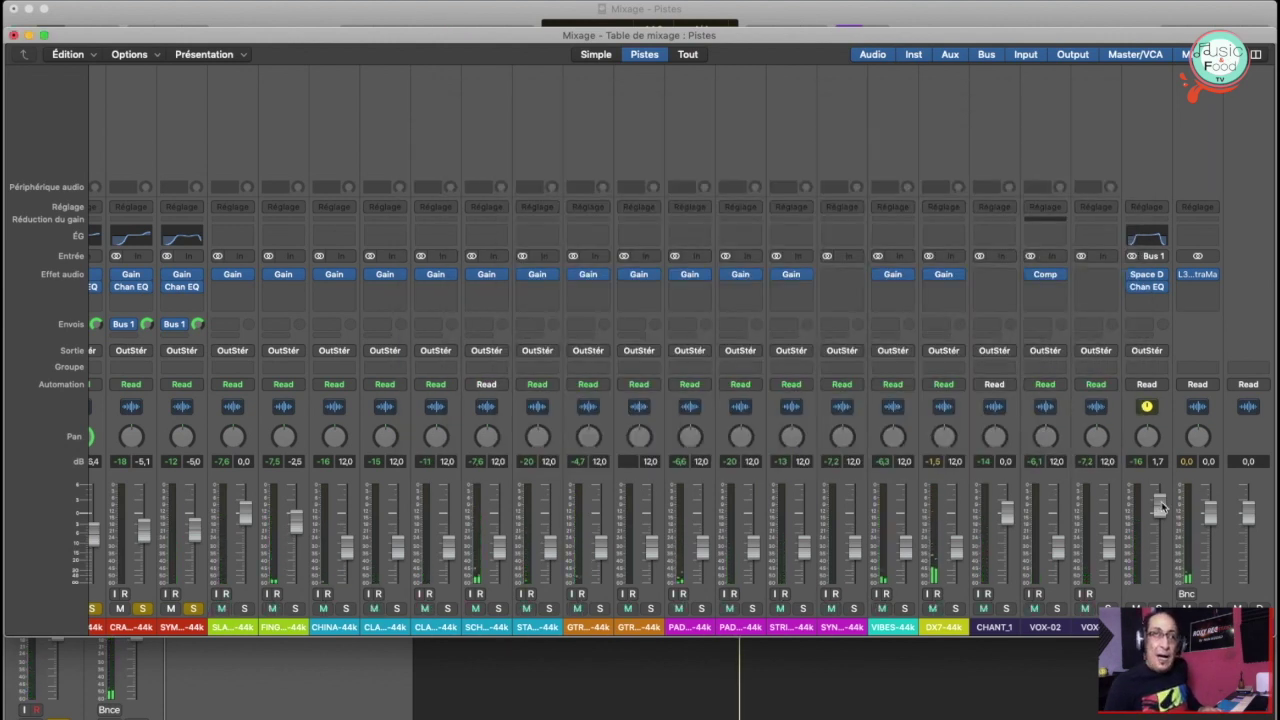
pyautogui.moveTo(1162, 510); pyautogui.dragTo(1166, 572)
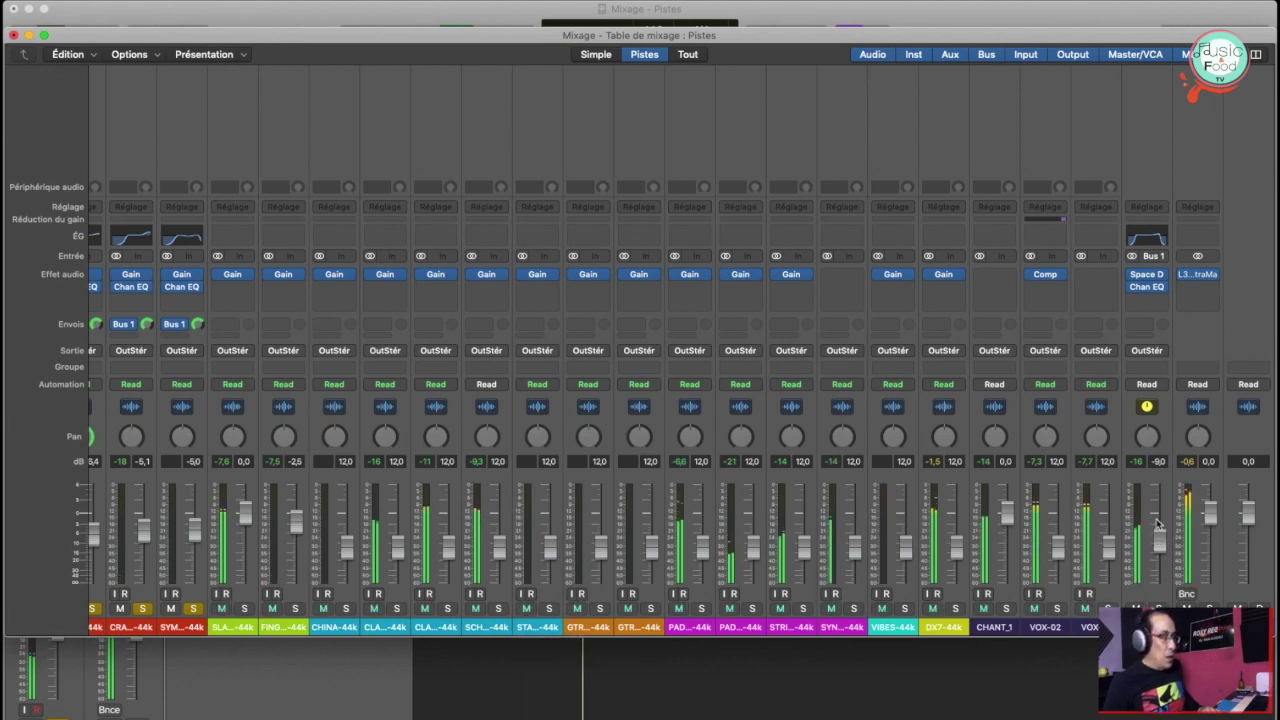
pyautogui.moveTo(1158, 533); pyautogui.dragTo(1160, 530)
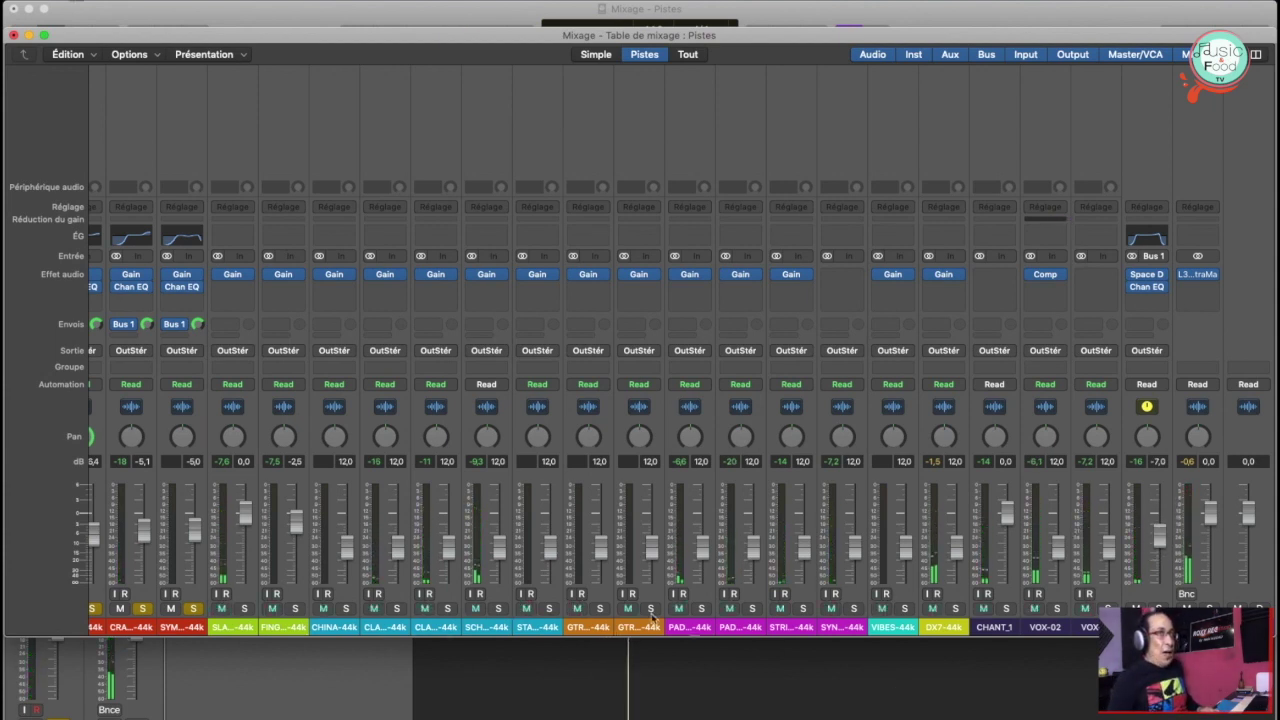
# Return to the tracks view, clear the drum solos and solo only the SLAP BASS-44k track
pyautogui.hscroll(-5, 490, 514)
pyautogui.hscroll(-3, 503, 512)
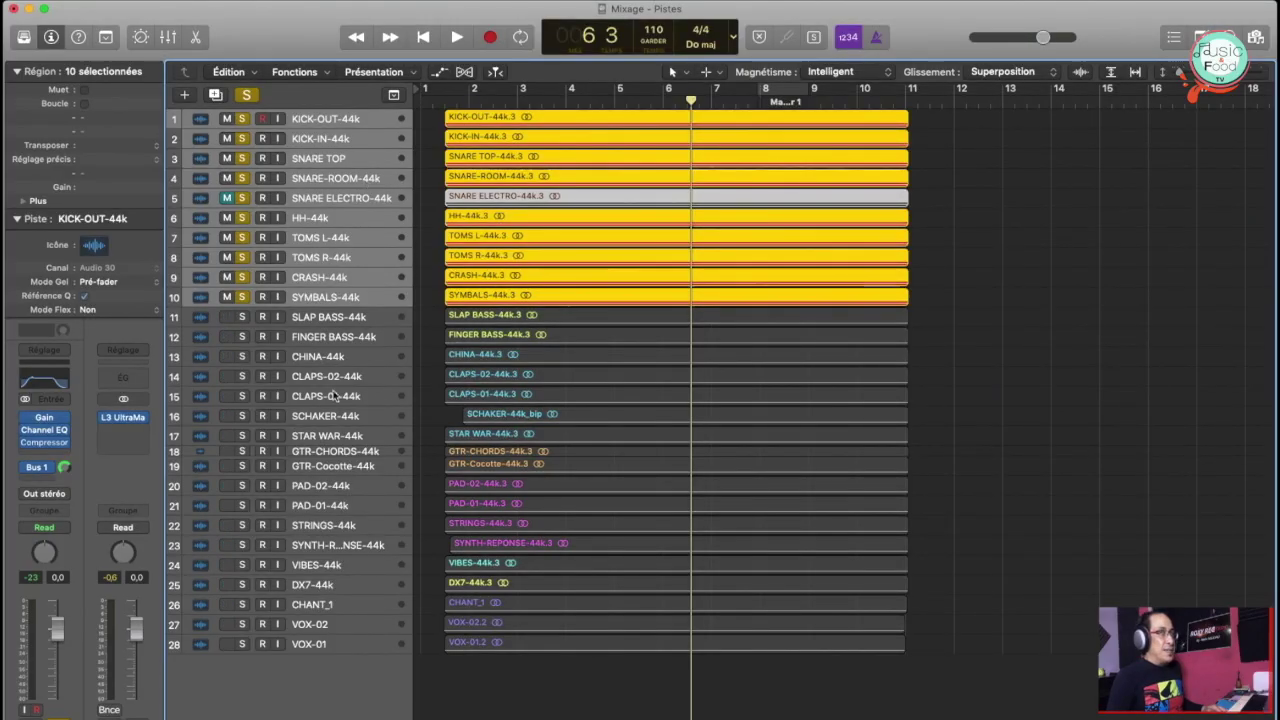
pyautogui.click(328, 318)
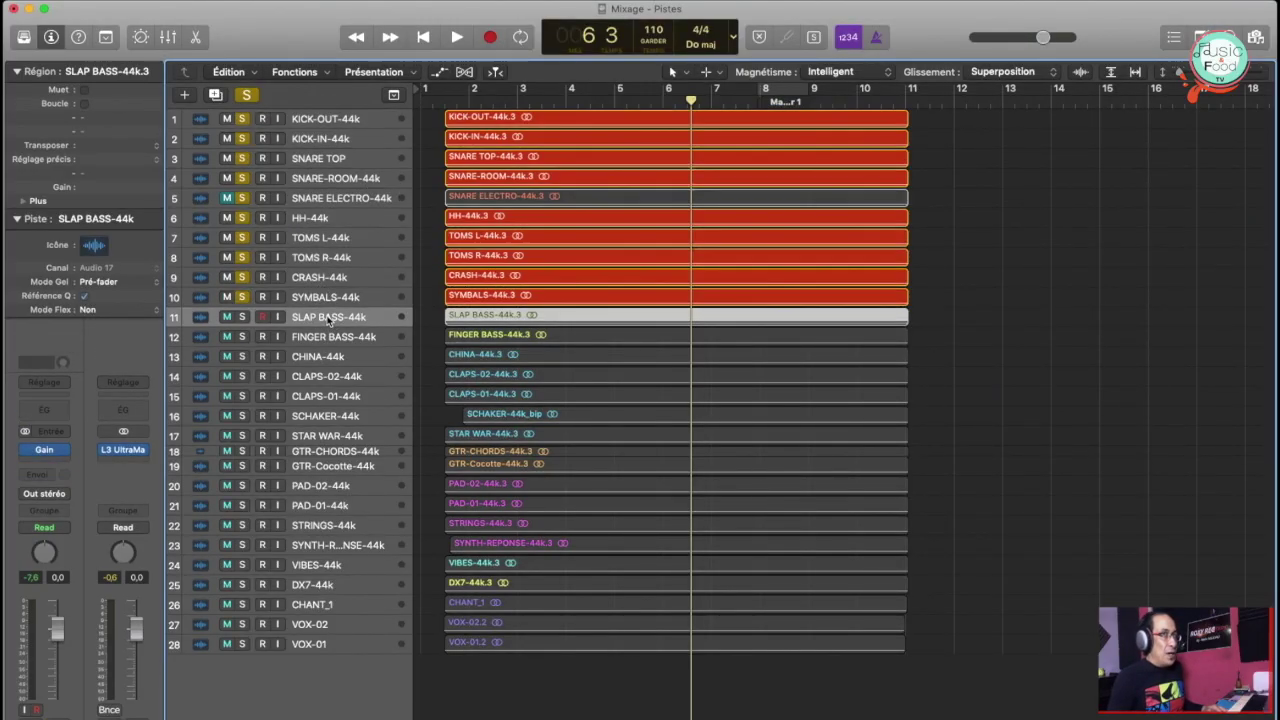
pyautogui.click(246, 96)
pyautogui.click(243, 318)
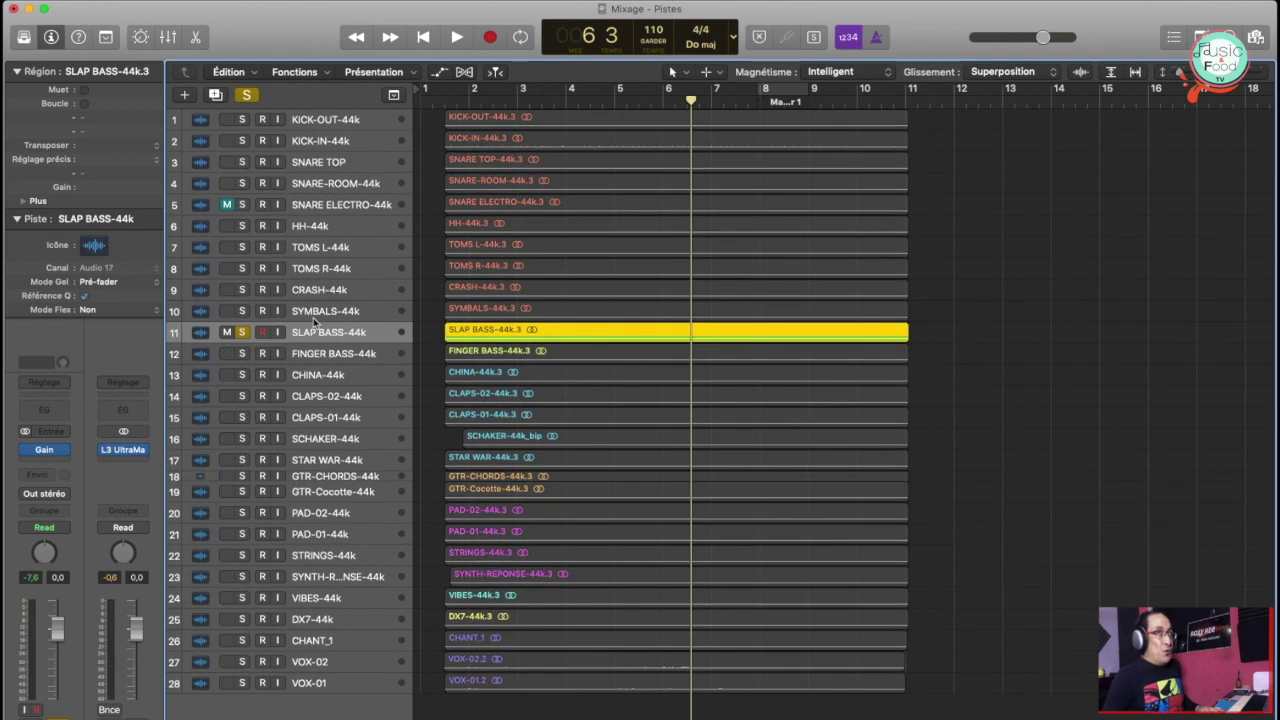
# Set a cycle range from 5 3 to bar 9 over the slap bass part, play the loop and stop it
pyautogui.press('super+Down')
pyautogui.press('super+Down')
pyautogui.press('super+Down')
pyautogui.press('super+Down')
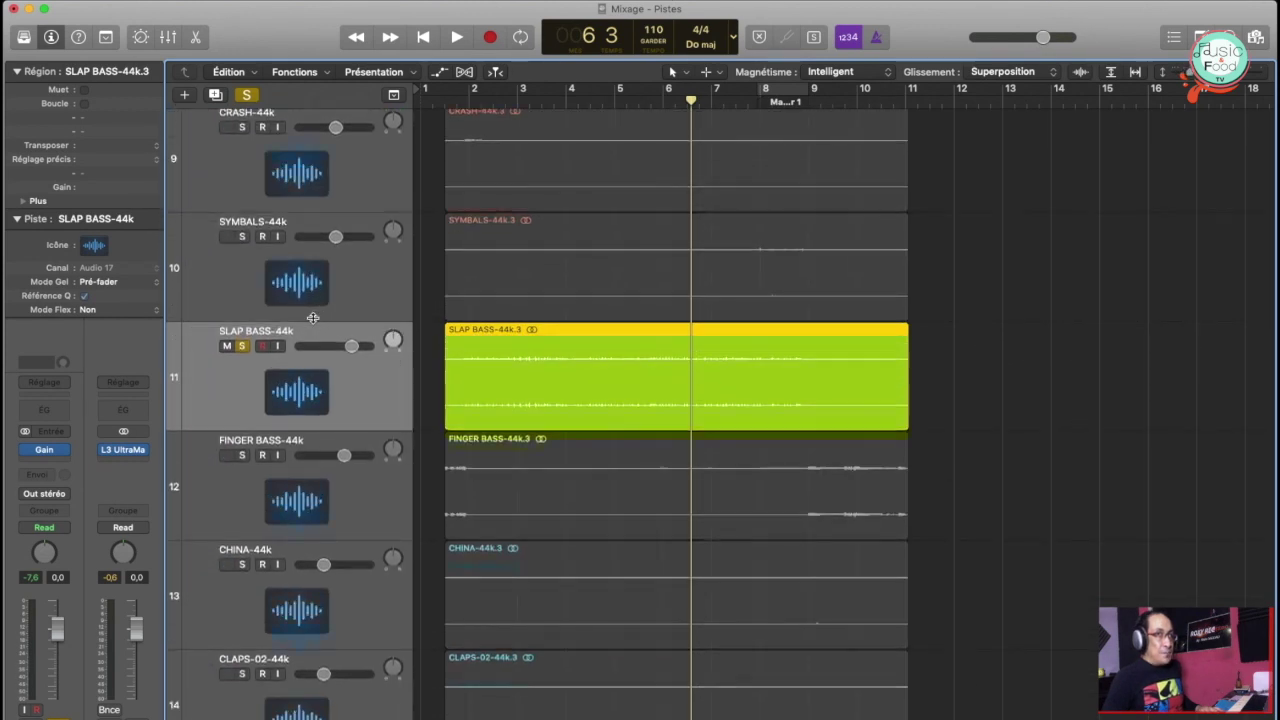
pyautogui.press('super+Right')
pyautogui.press('super+Right')
pyautogui.press('super+Right')
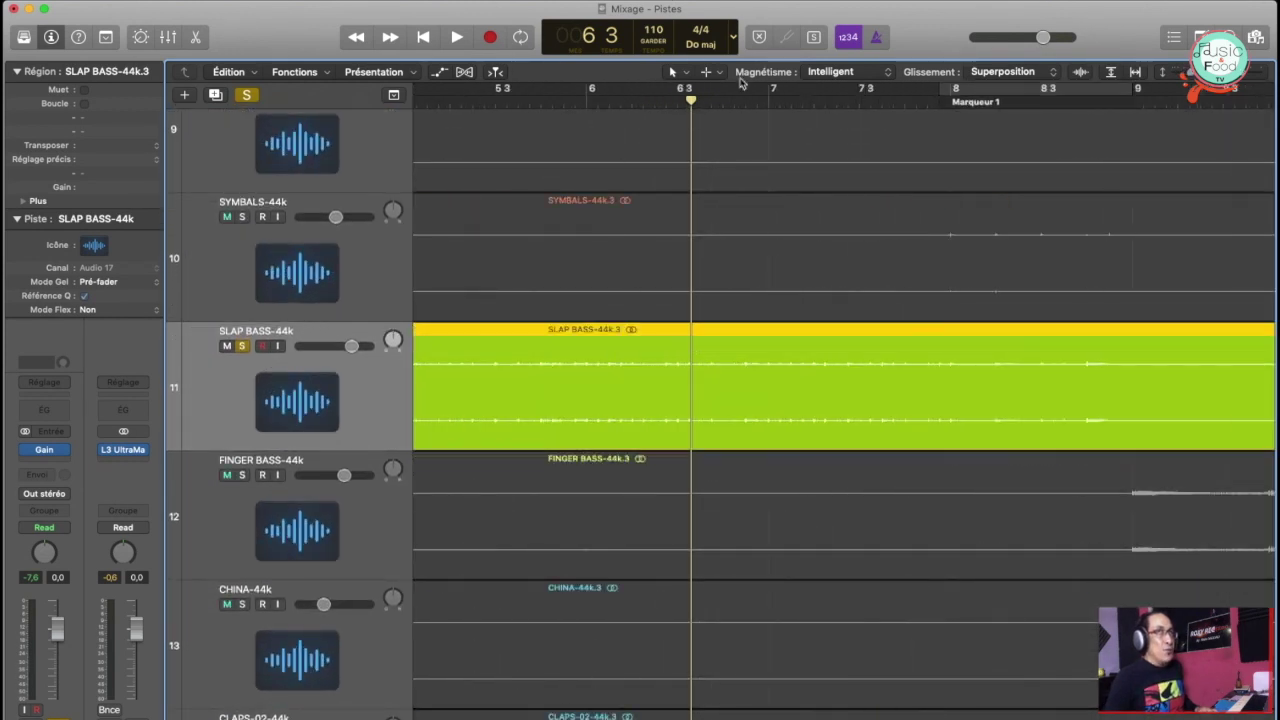
pyautogui.moveTo(491, 114); pyautogui.dragTo(1137, 78)
pyautogui.press('space')
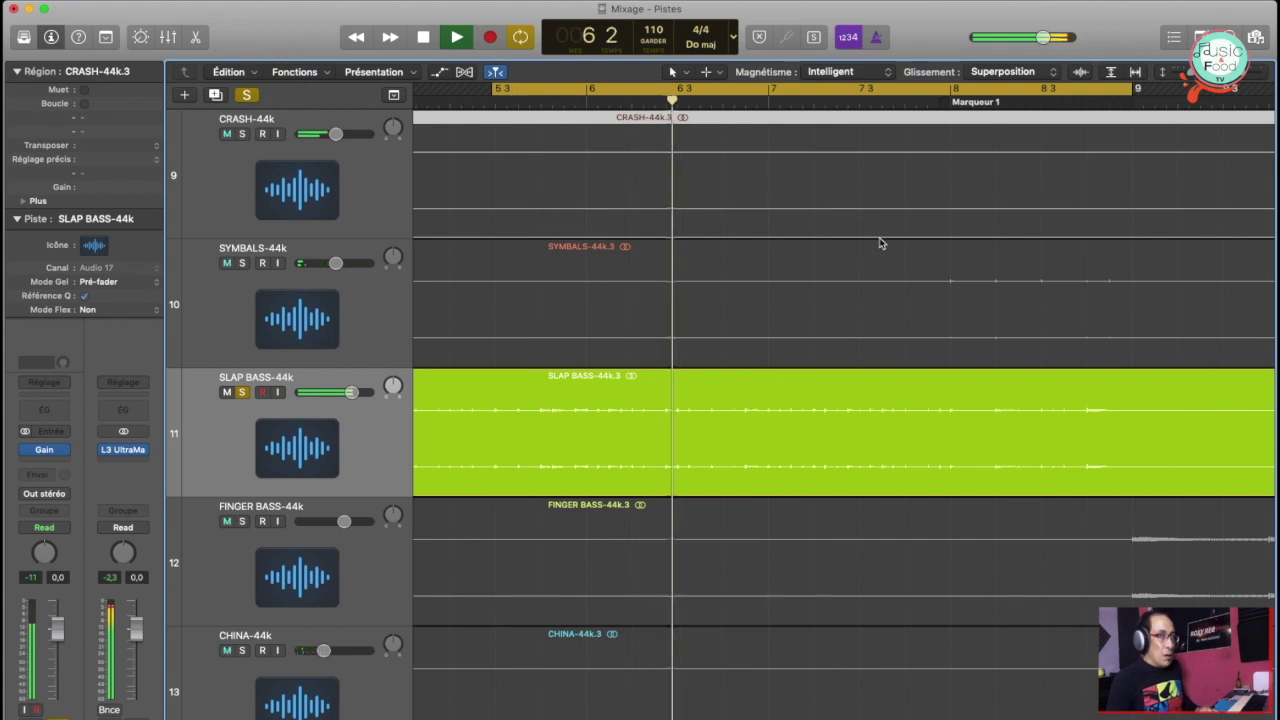
pyautogui.press('space')
pyautogui.press('z')
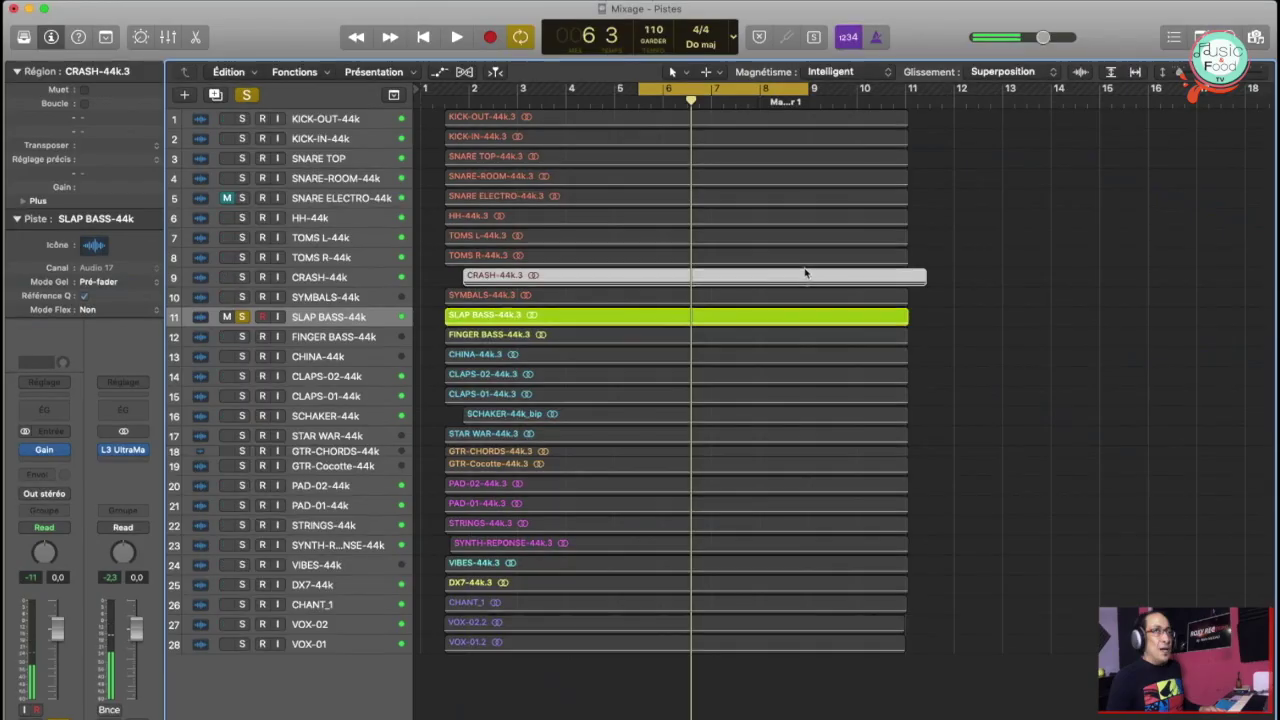
# In the mixer, add a Channel EQ to SLAP BASS-44k and enable a low cut at about 49.5 Hz
pyautogui.press('super+2')
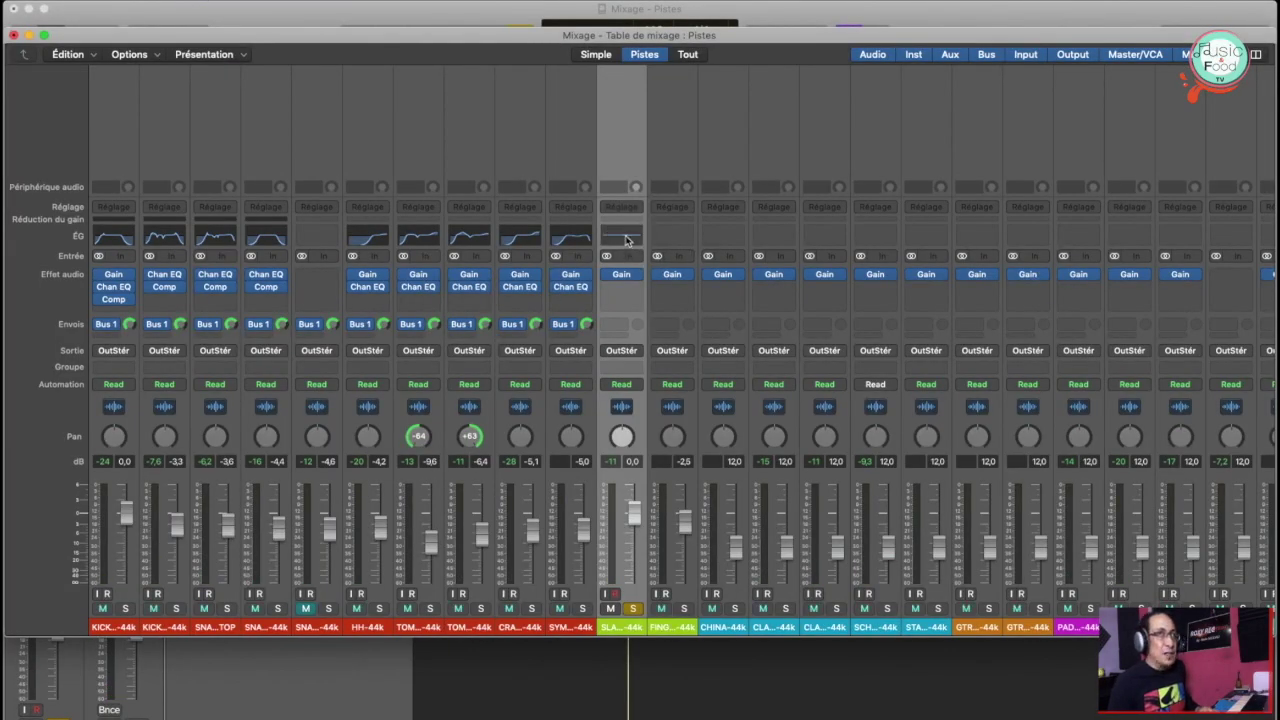
pyautogui.click(625, 235)
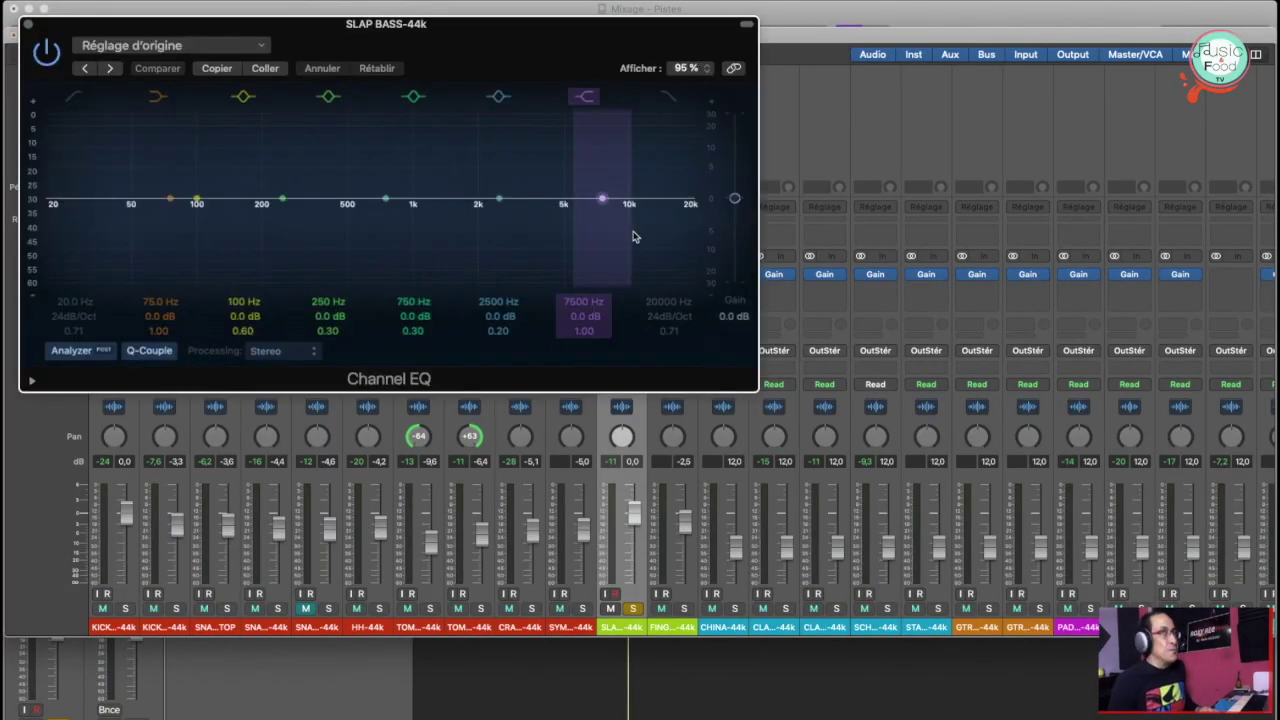
pyautogui.click(75, 99)
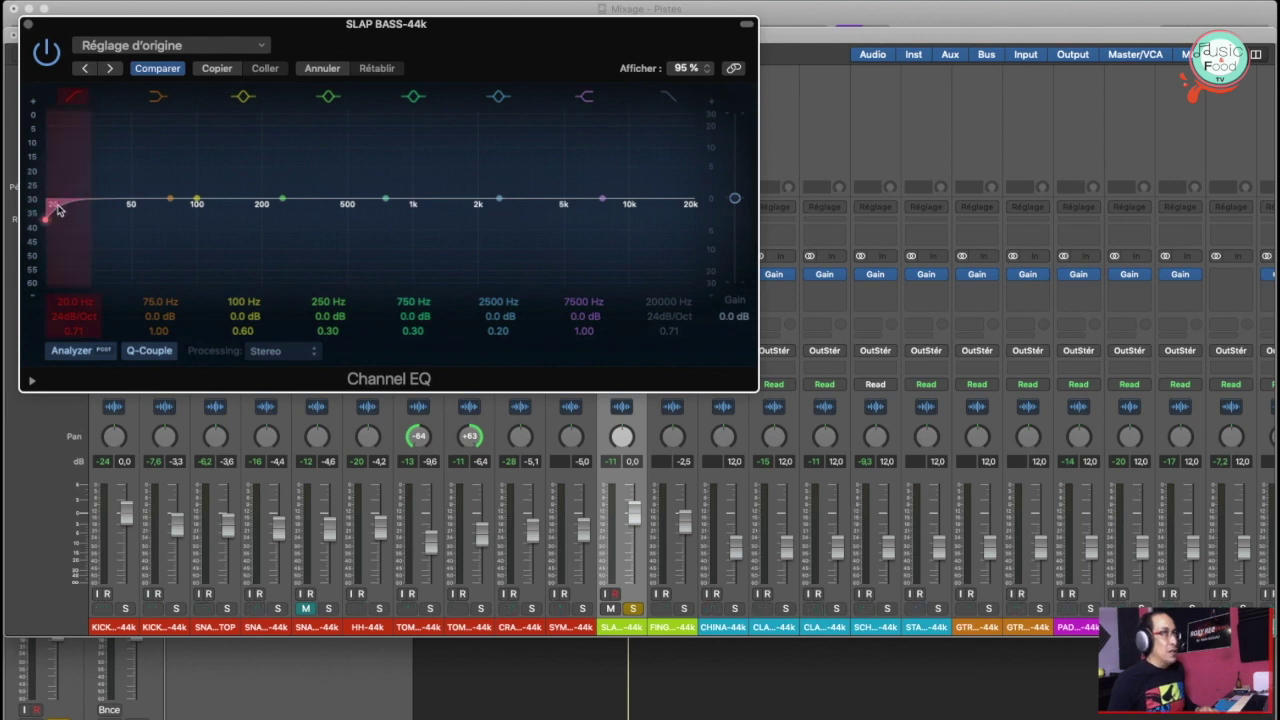
pyautogui.moveTo(57, 208); pyautogui.dragTo(150, 205)
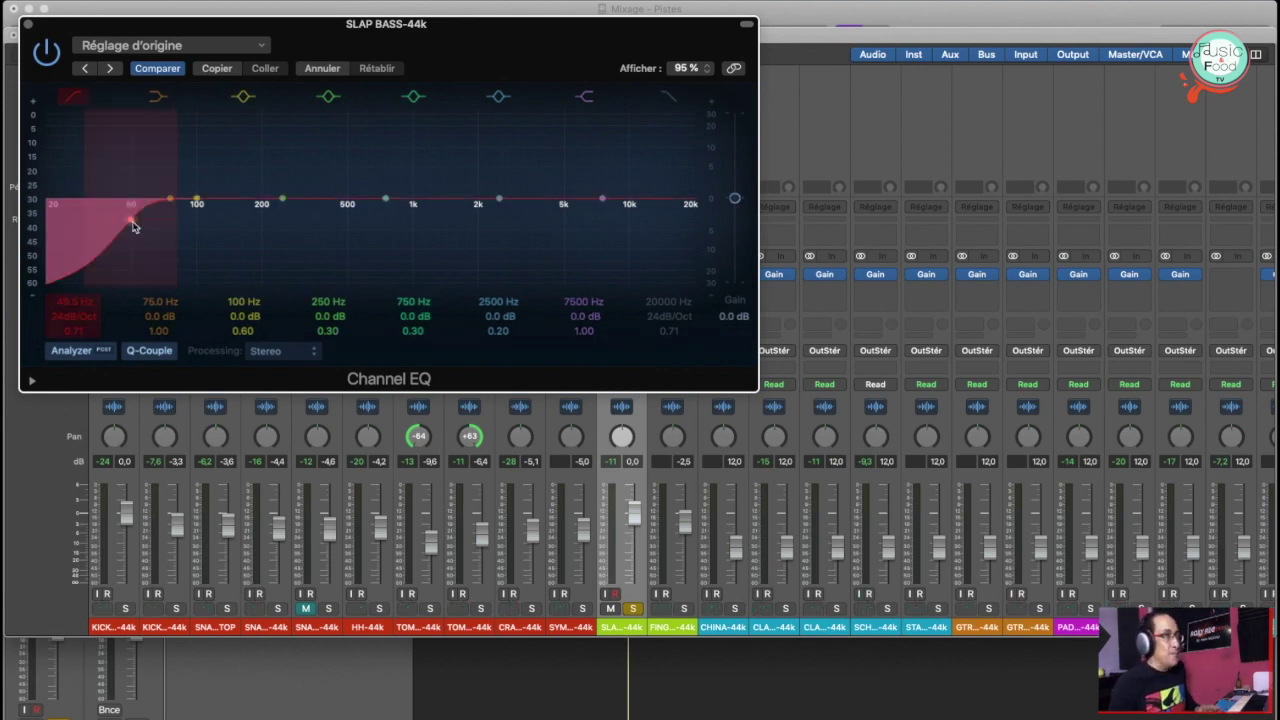
# During playback, enable the slap bass EQ's high cut and set it to about 6100 Hz with Q 0.57
pyautogui.press('space')
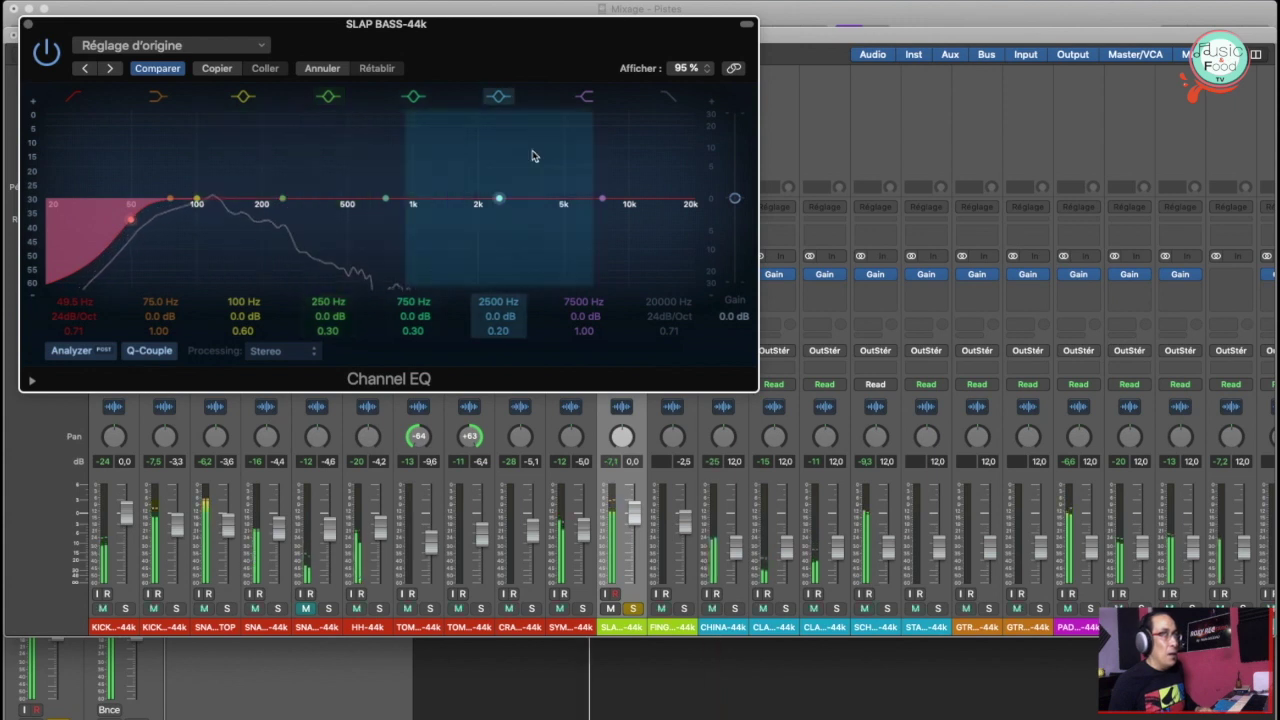
pyautogui.click(667, 98)
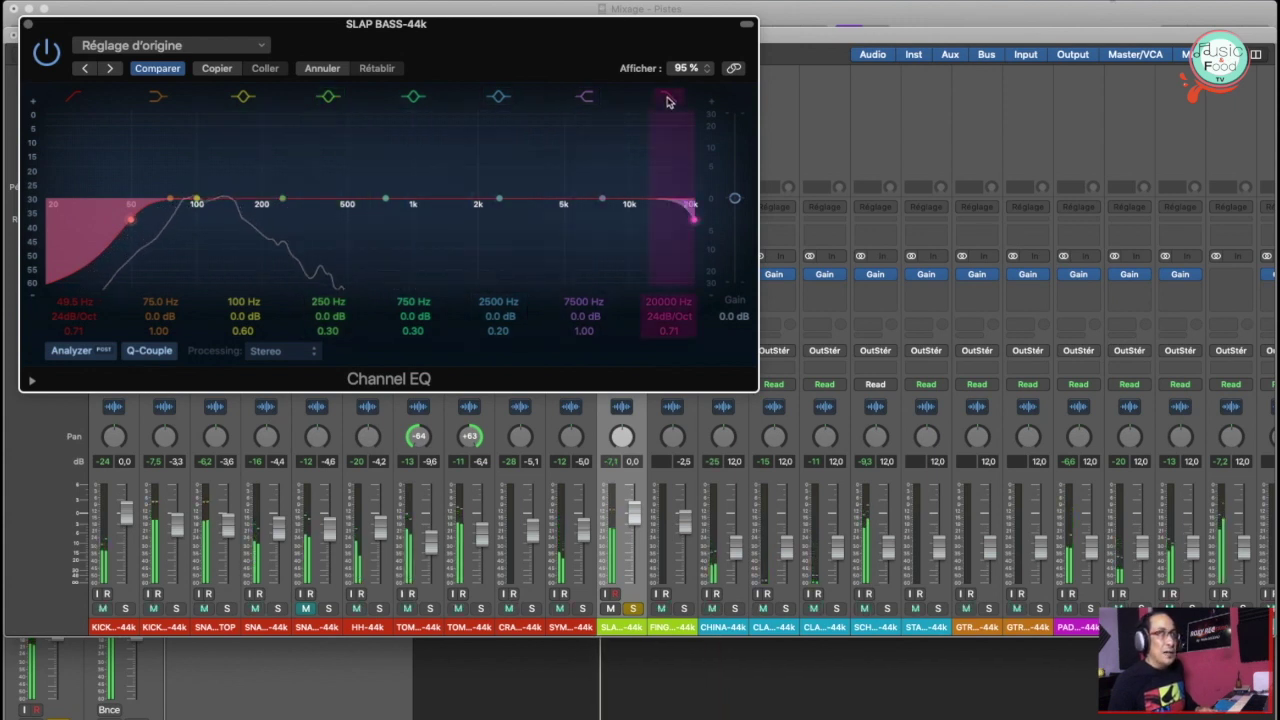
pyautogui.click(690, 215)
pyautogui.moveTo(690, 215); pyautogui.dragTo(588, 222)
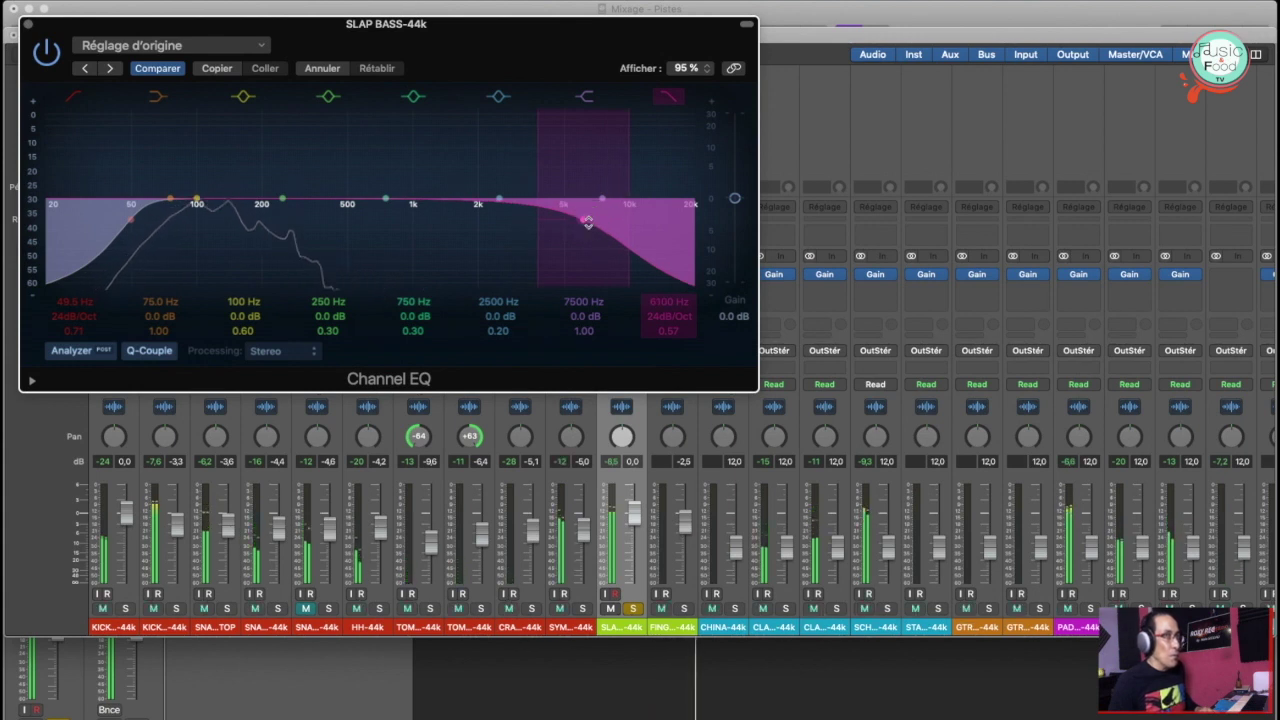
# Bypass and re-enable the slap bass Channel EQ repeatedly to compare the sound with and without it
pyautogui.click(47, 53)
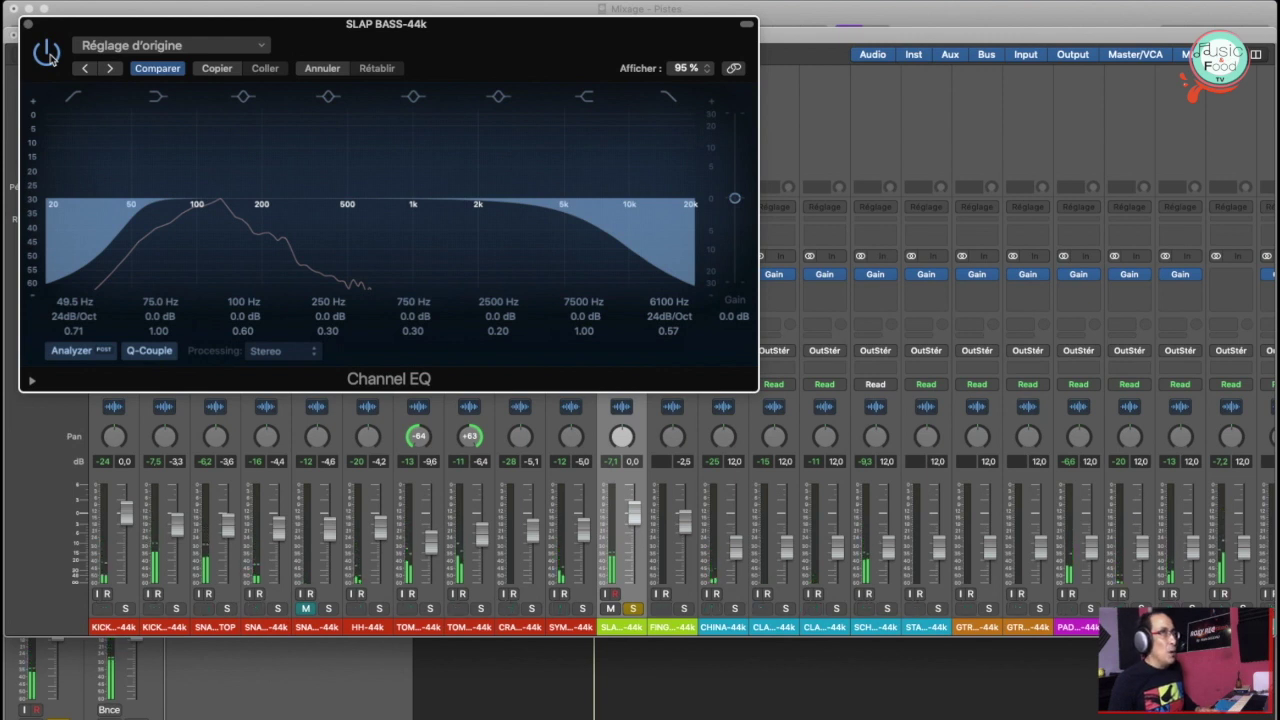
pyautogui.click(47, 53)
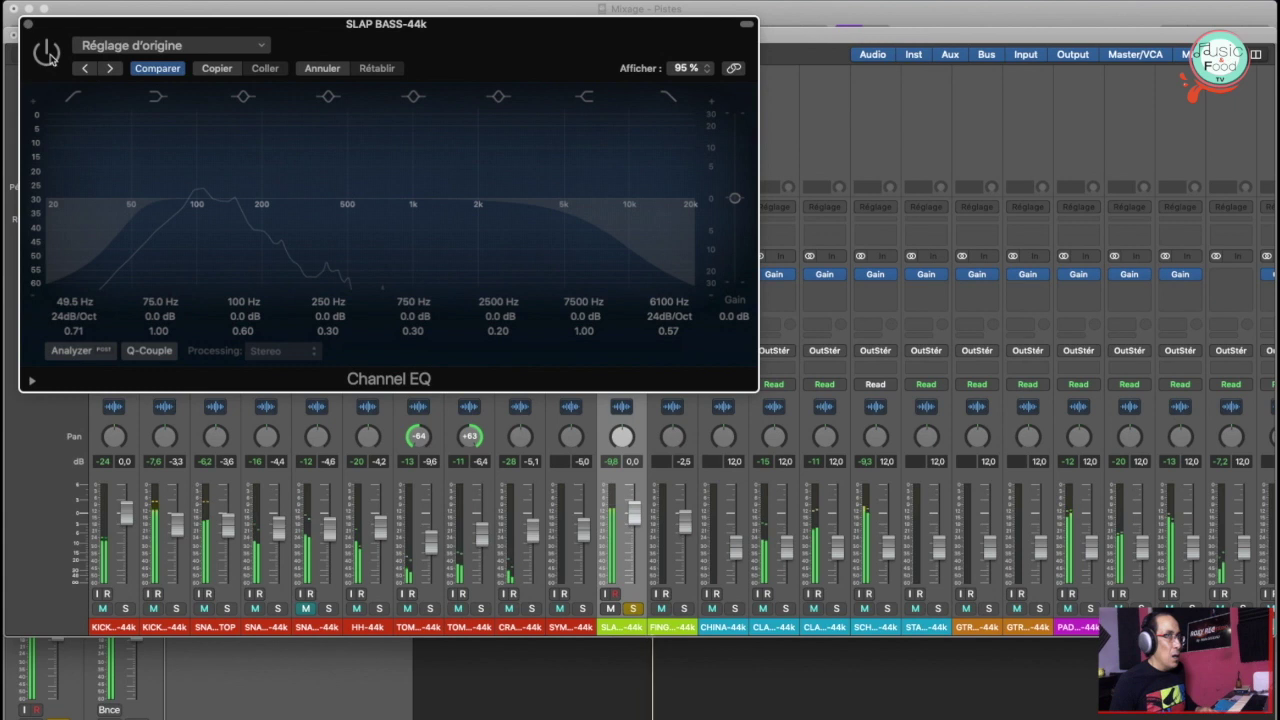
pyautogui.click(47, 53)
pyautogui.click(47, 53)
pyautogui.click(47, 53)
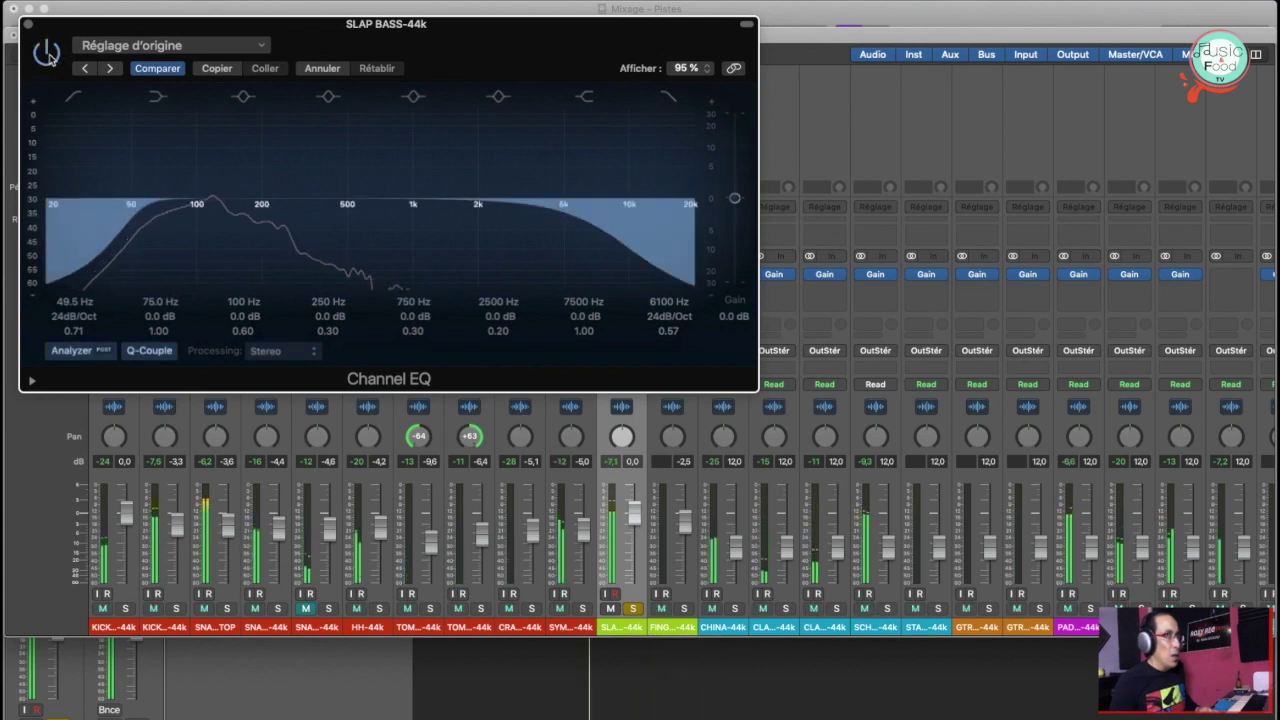
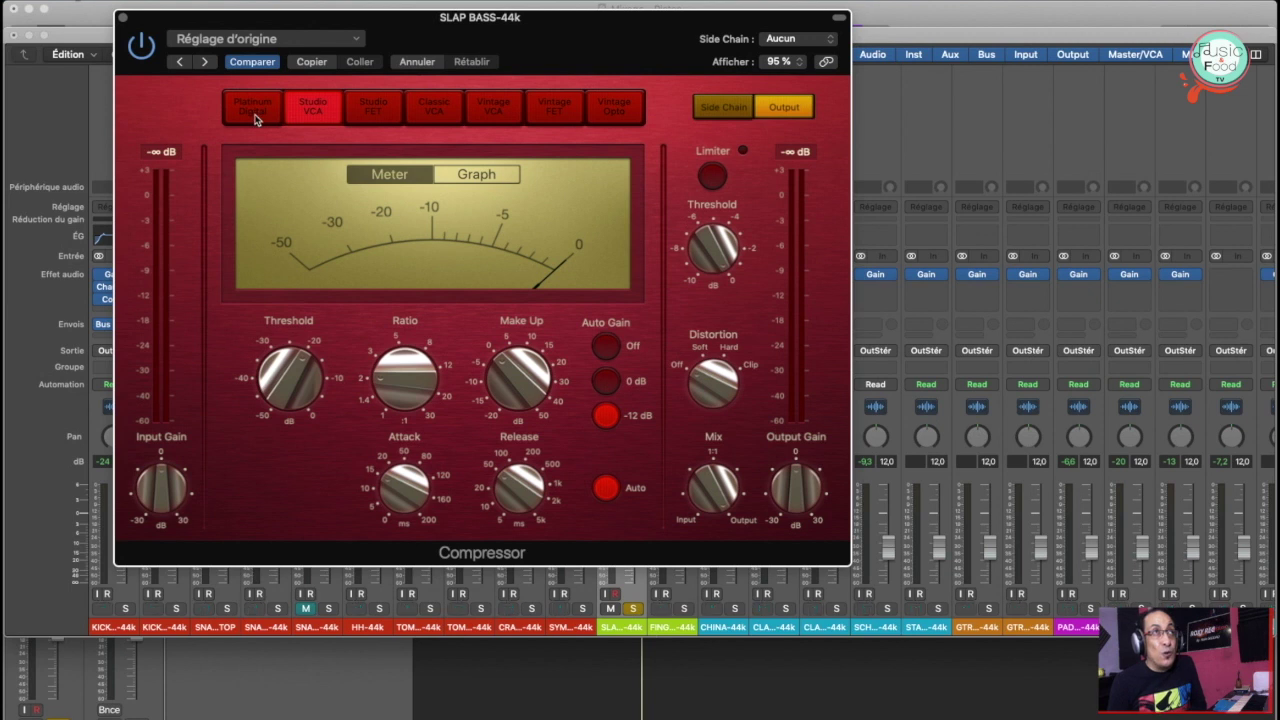
# Step through the slap bass Compressor's models from Platinum Digital to Vintage Opto to compare their interfaces
pyautogui.click(253, 107)
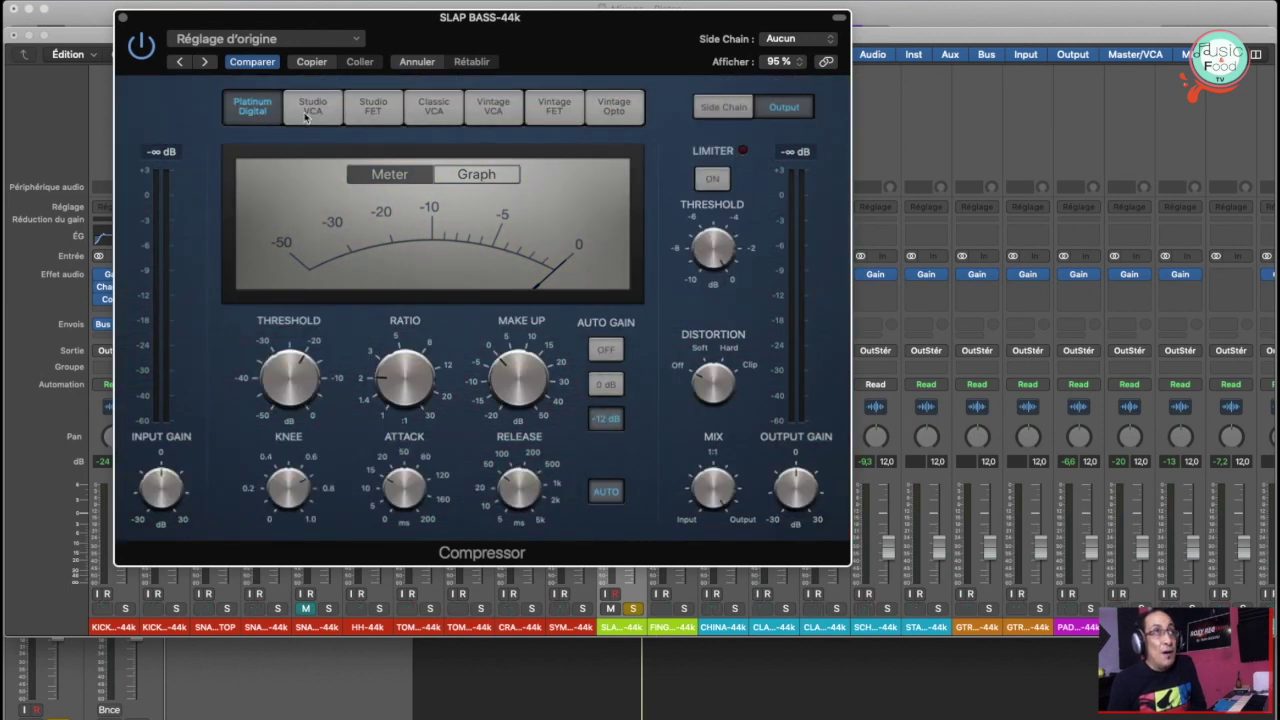
pyautogui.click(306, 116)
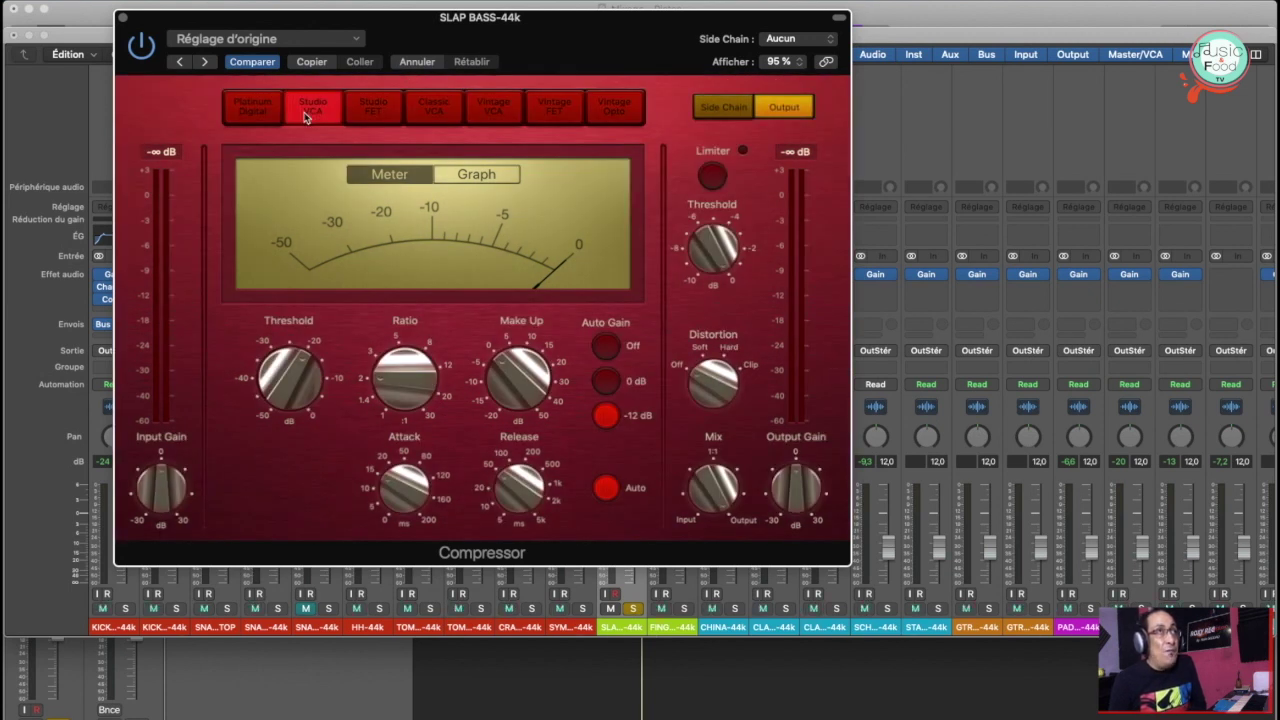
pyautogui.click(376, 113)
pyautogui.click(434, 110)
pyautogui.click(494, 112)
pyautogui.click(548, 113)
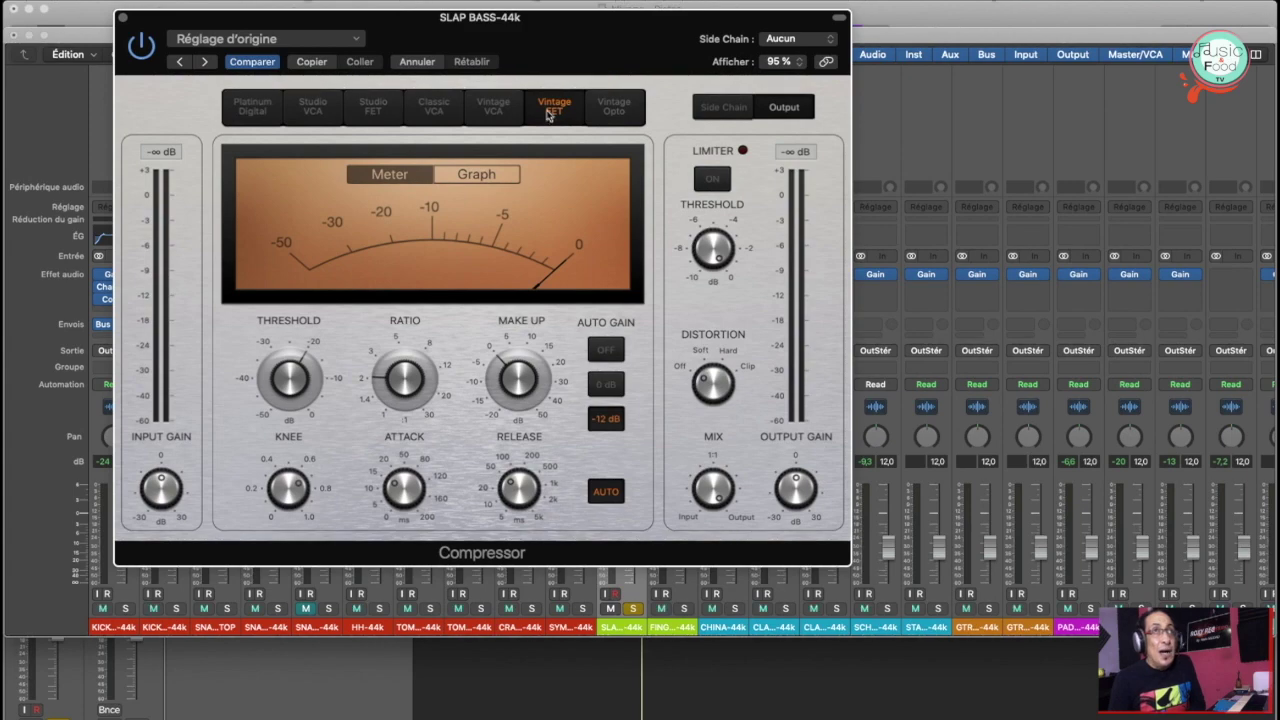
pyautogui.click(616, 108)
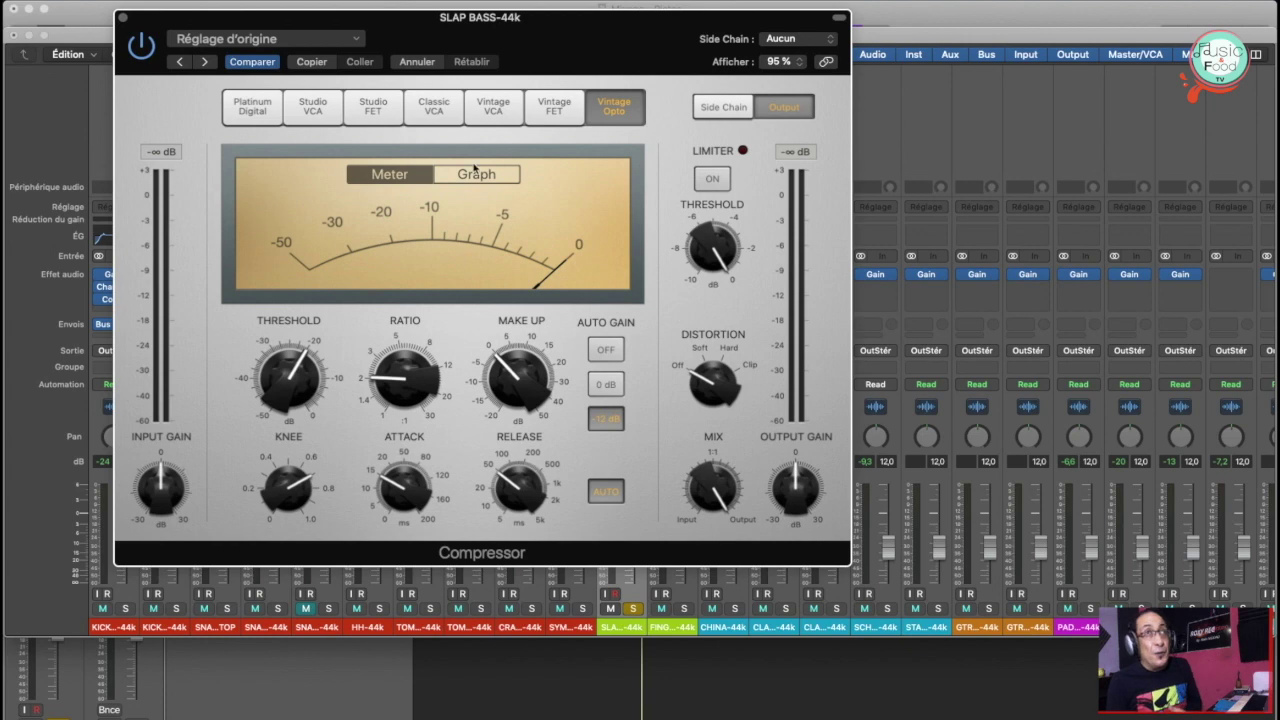
# Show the Studio VCA, Studio FET, Classic VCA and Vintage VCA compressor models again and settle on Studio VCA
pyautogui.click(311, 108)
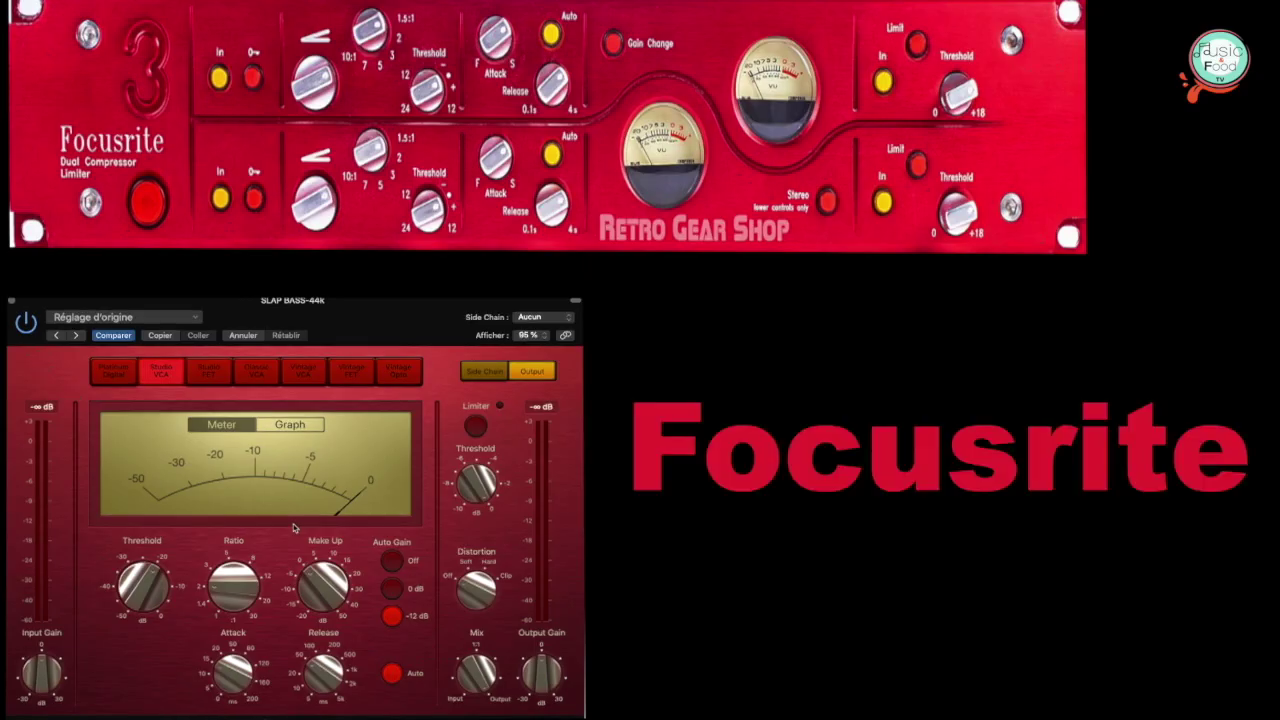
pyautogui.click(333, 600)
pyautogui.click(214, 375)
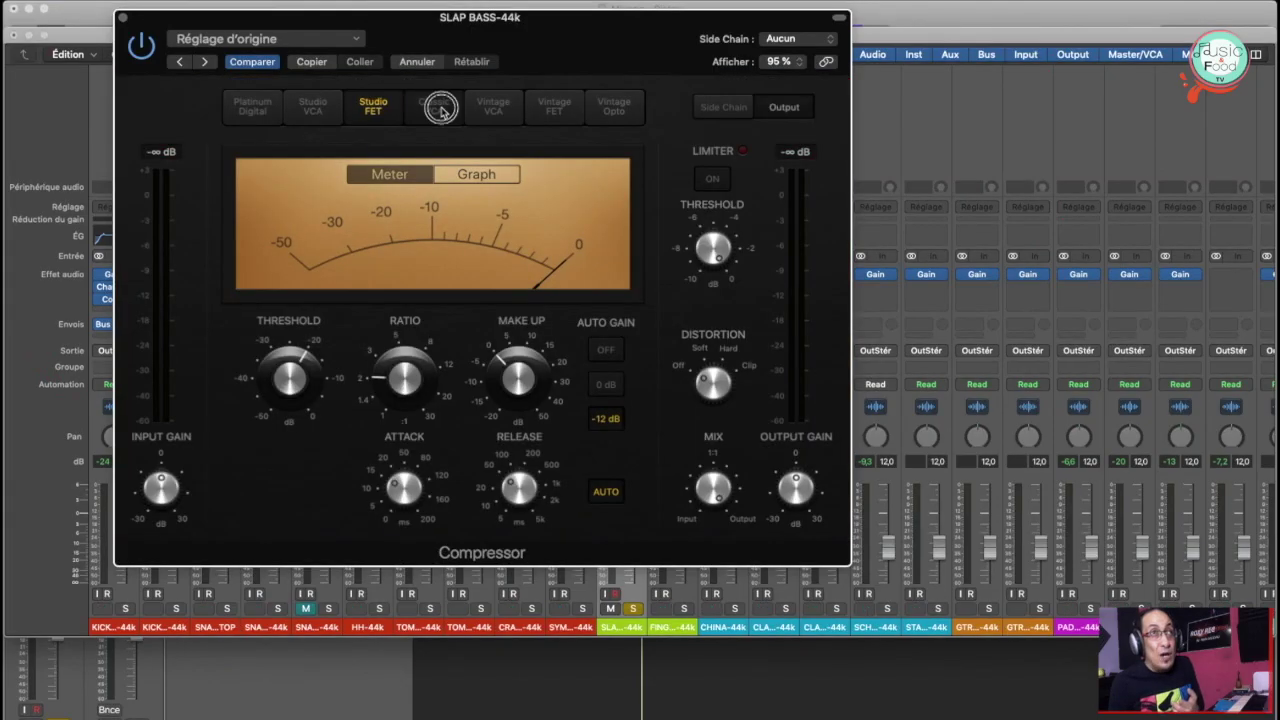
pyautogui.click(441, 110)
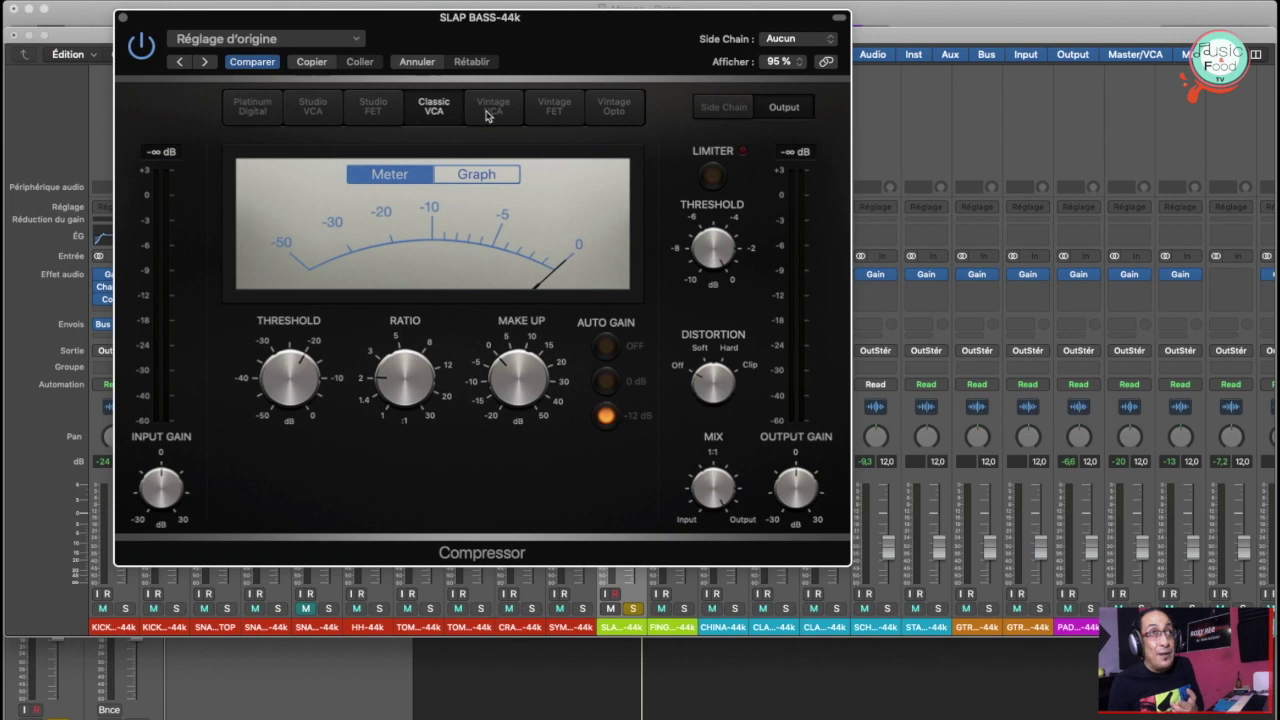
pyautogui.click(490, 108)
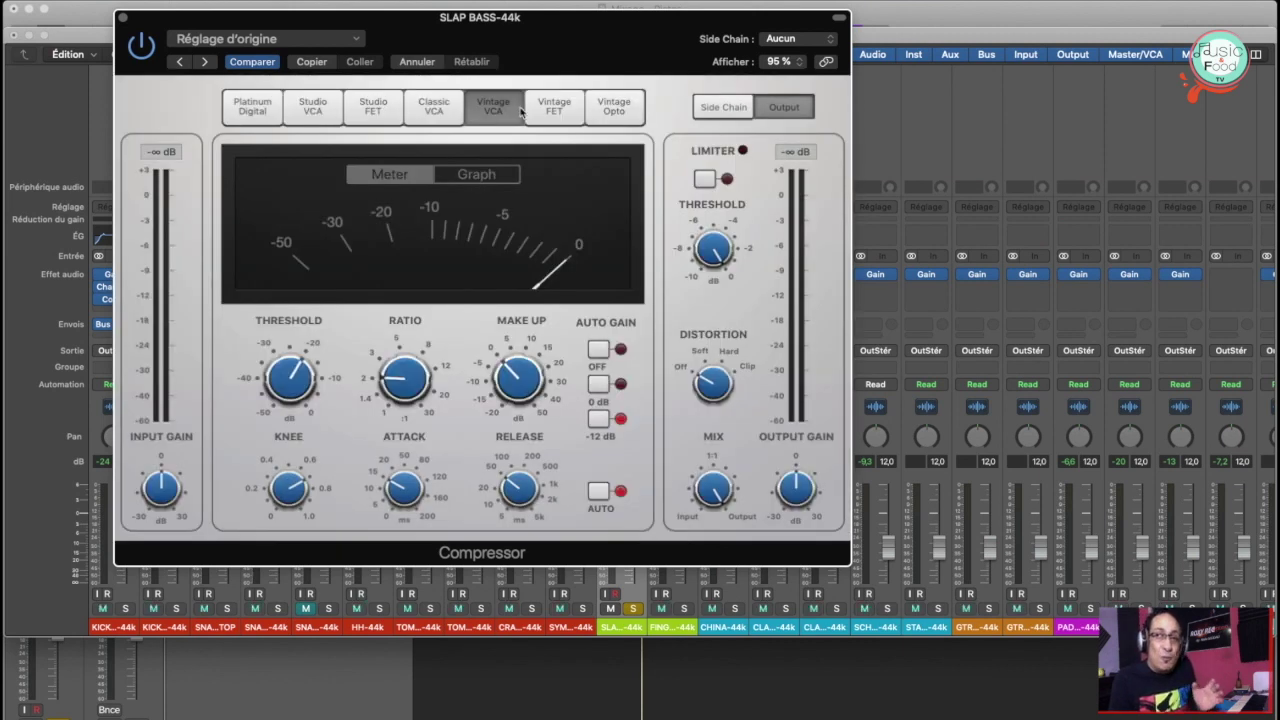
pyautogui.click(314, 107)
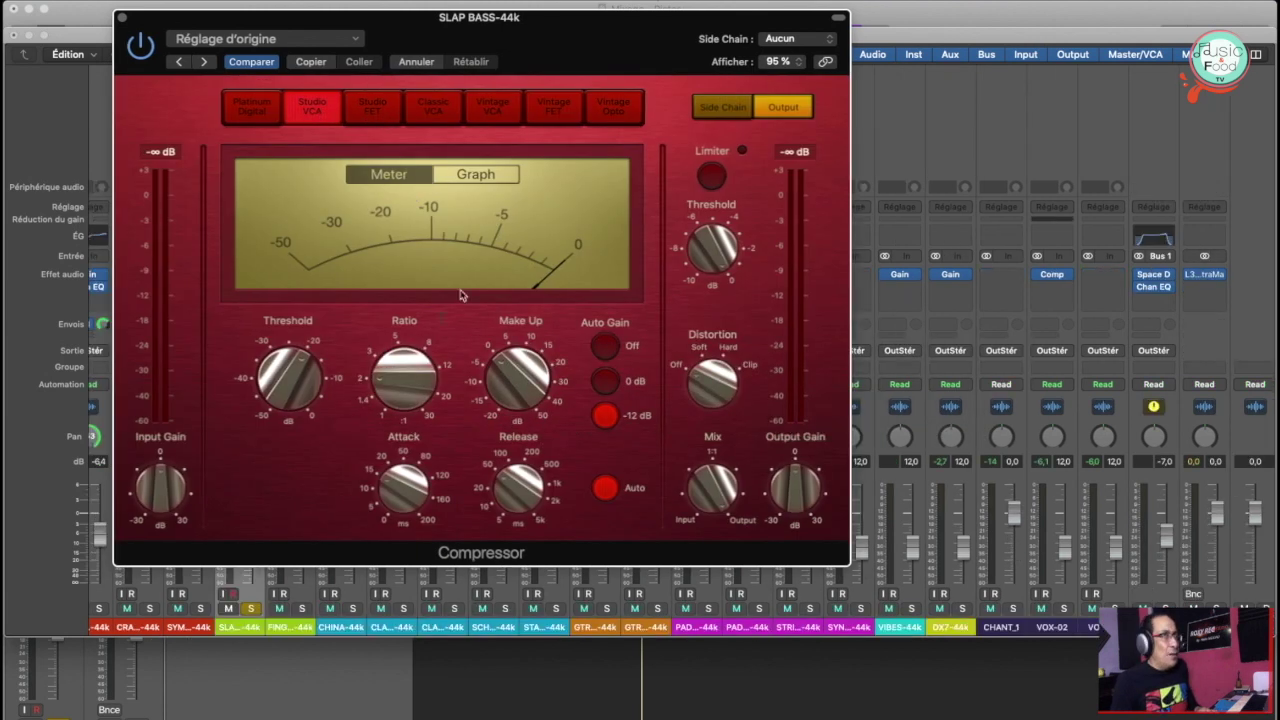
# During playback, turn off the compressor's Auto Gain and set its main threshold to -28.5 dB
pyautogui.press('space')
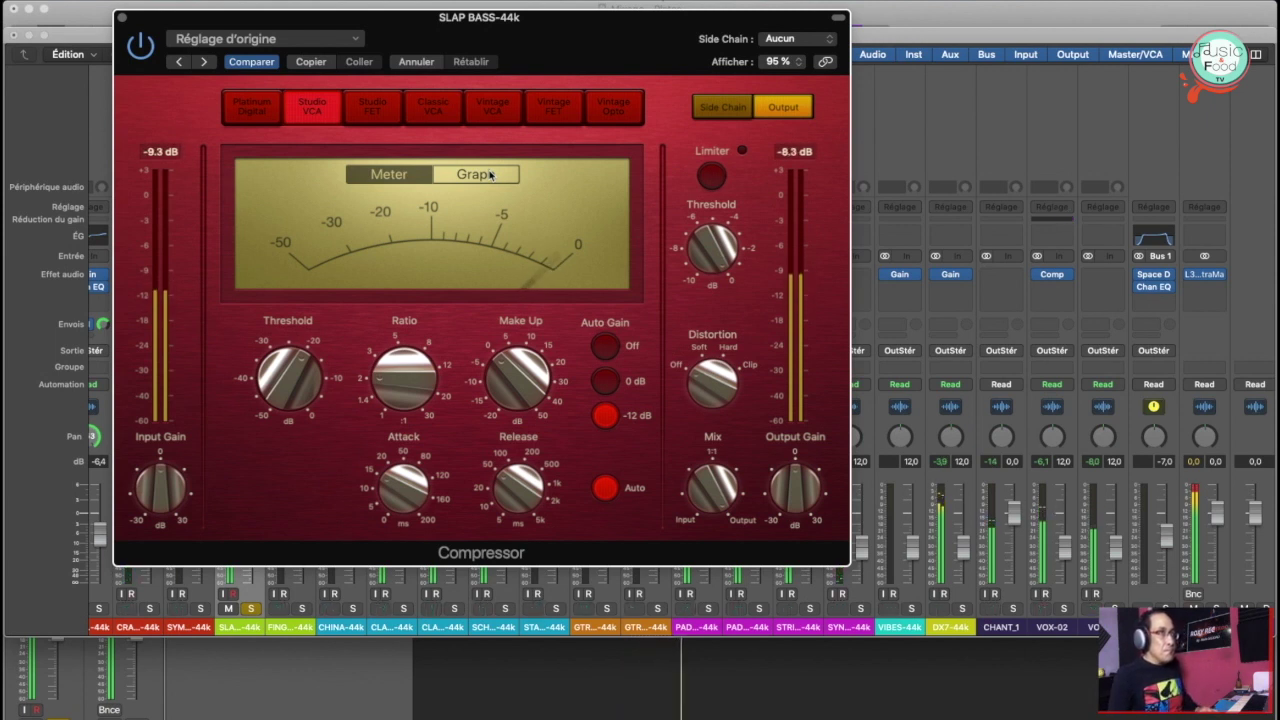
pyautogui.click(604, 347)
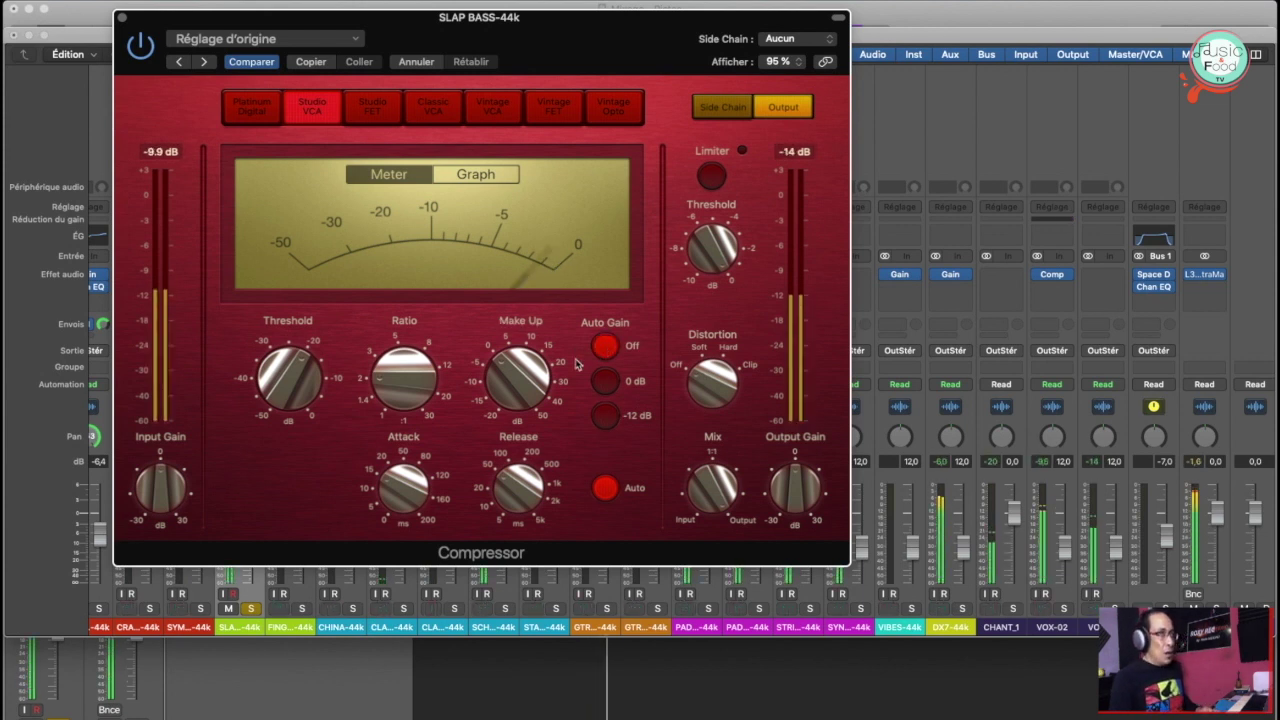
pyautogui.moveTo(296, 370)
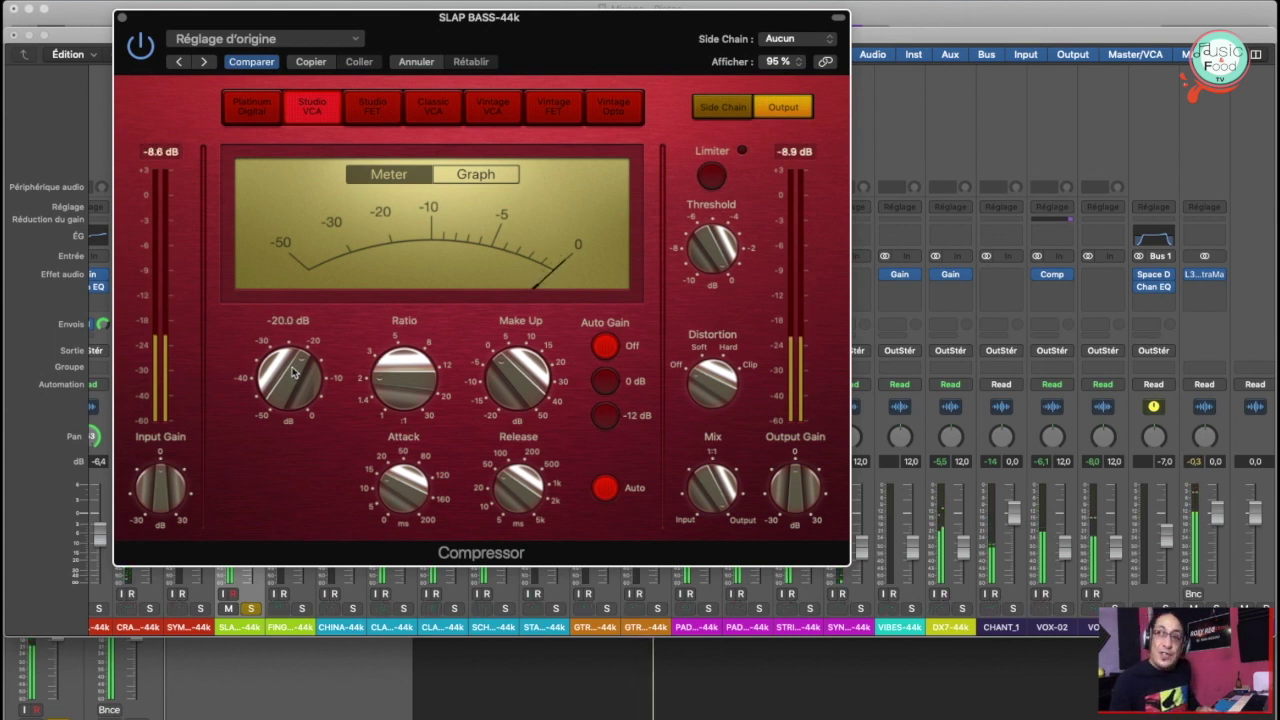
pyautogui.moveTo(293, 372)
pyautogui.mouseDown()
pyautogui.moveTo(287, 397)
pyautogui.moveTo(288, 372)
pyautogui.mouseUp()
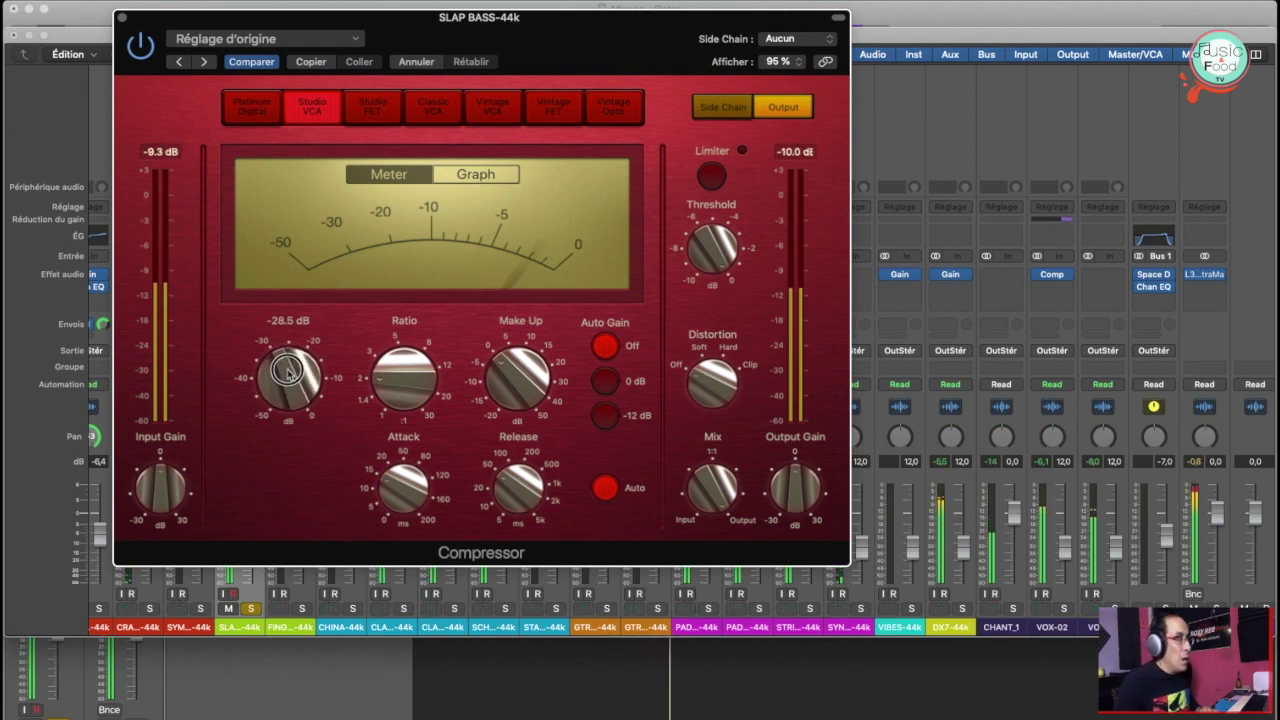
# Set the compressor's ratio to 5.4:1 and its attack to 23.0 ms while listening to the loop
pyautogui.moveTo(407, 377)
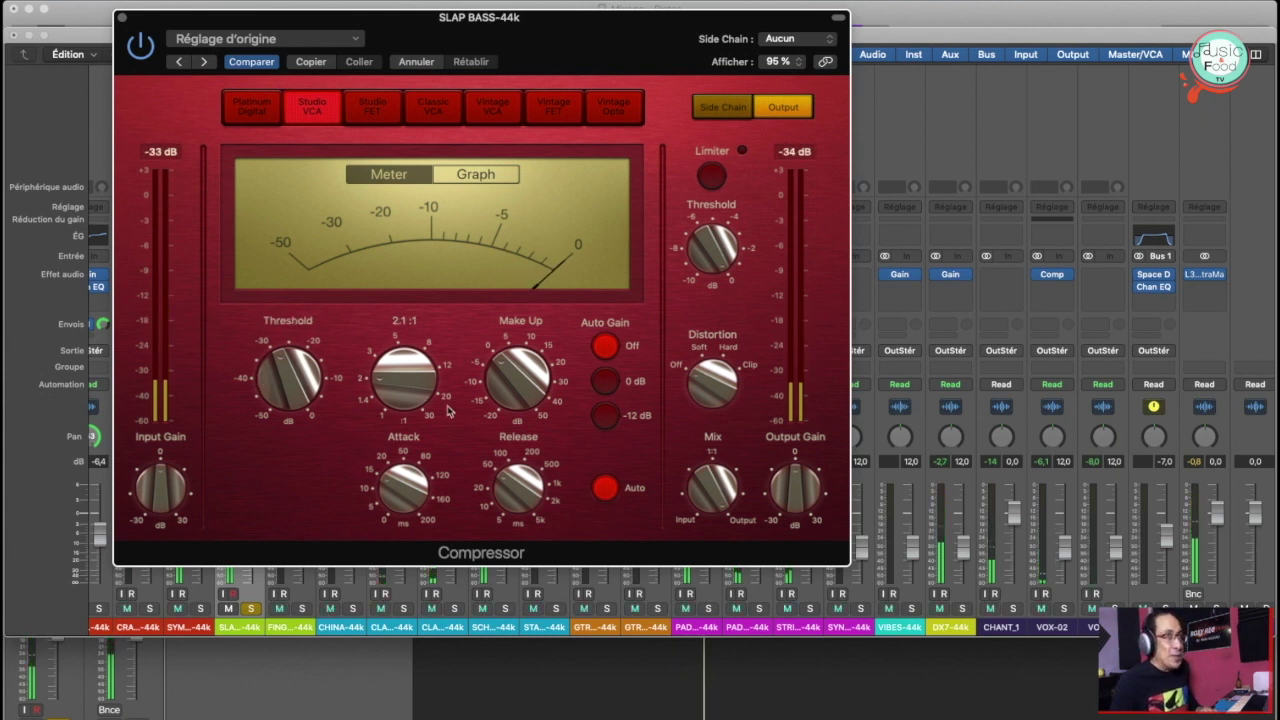
pyautogui.moveTo(398, 382); pyautogui.dragTo(397, 333)
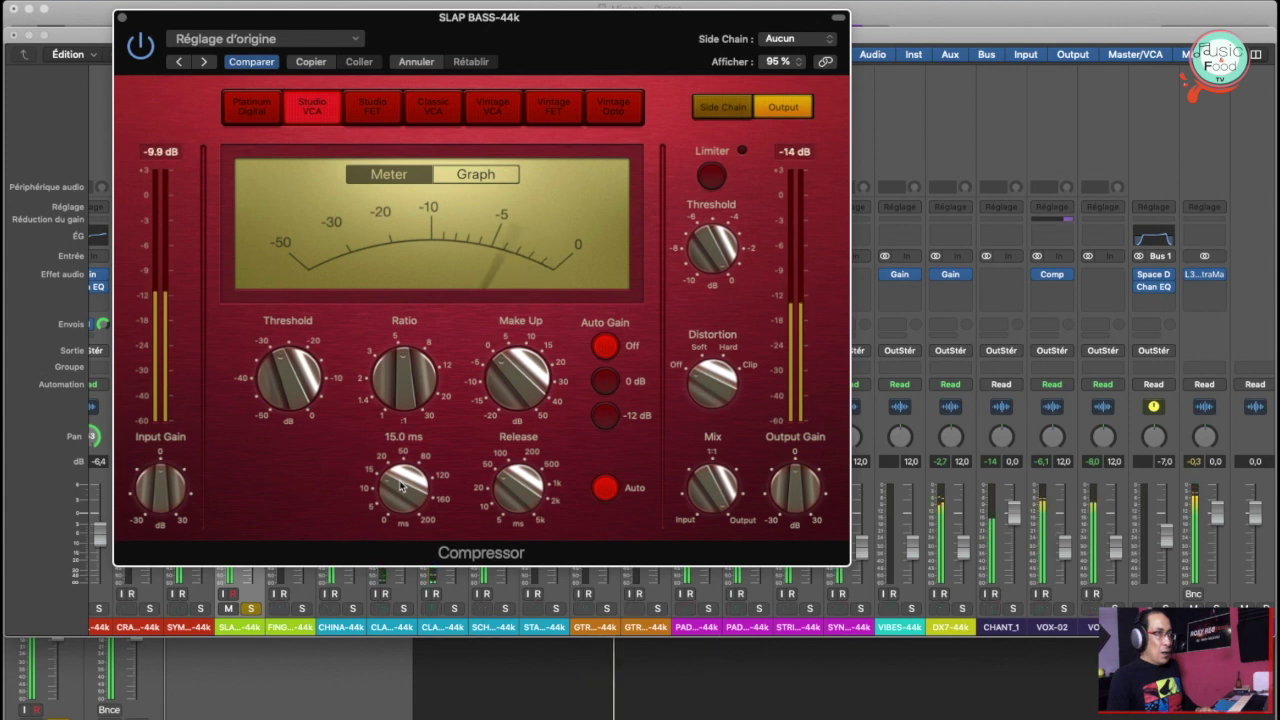
pyautogui.moveTo(401, 486); pyautogui.dragTo(400, 444)
pyautogui.press('space')
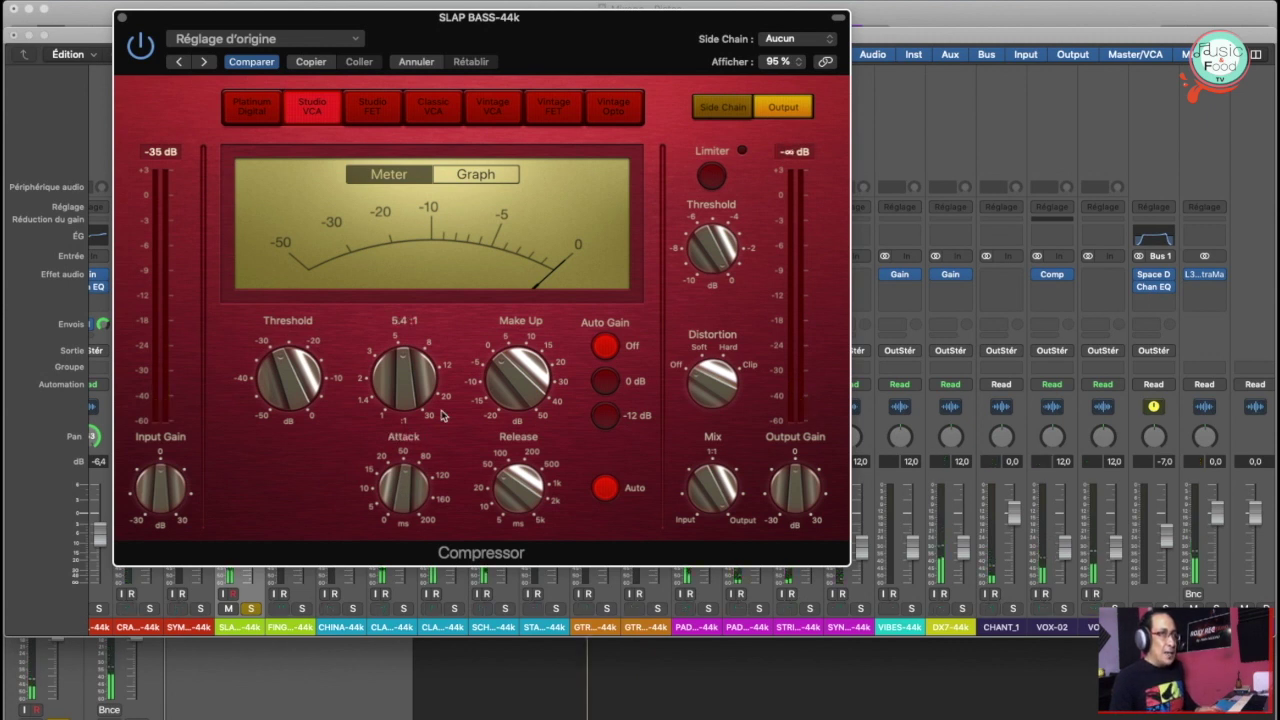
pyautogui.press('space')
pyautogui.moveTo(403, 476); pyautogui.dragTo(403, 497)
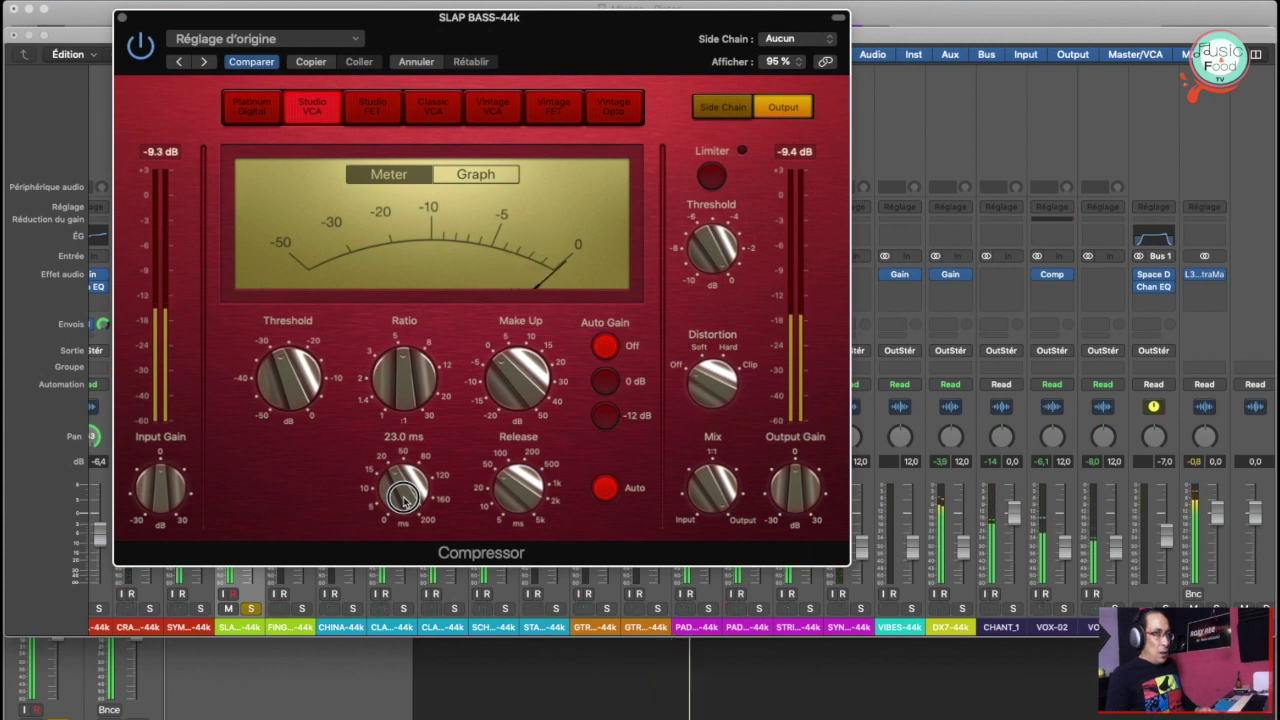
# Lengthen the compressor's release, lower the threshold further and set the ratio to 6.1:1
pyautogui.click(515, 483)
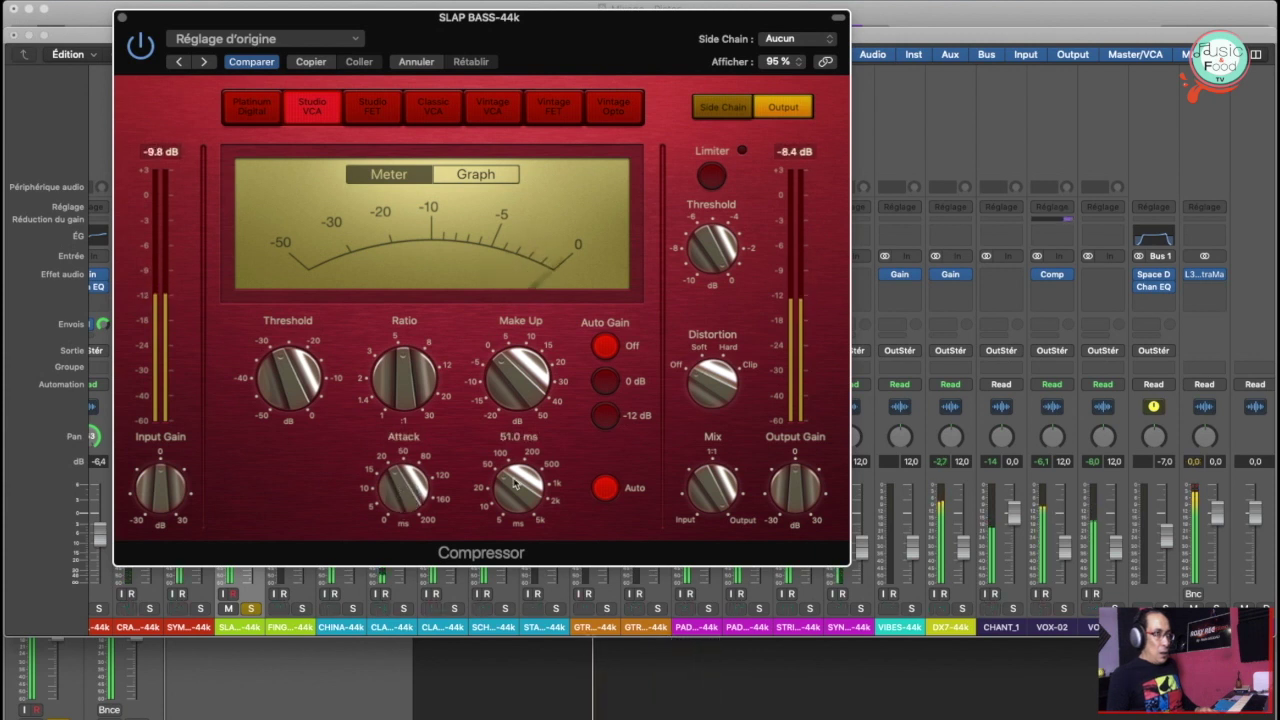
pyautogui.moveTo(513, 477); pyautogui.dragTo(517, 471)
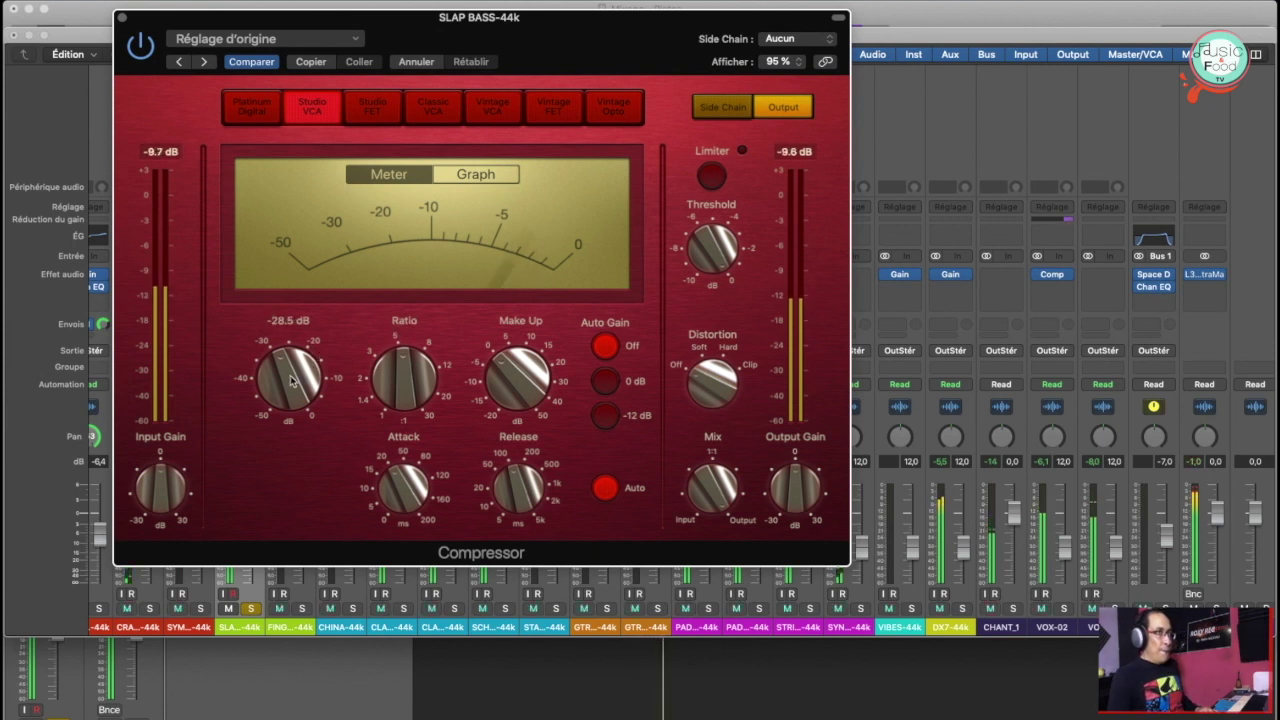
pyautogui.moveTo(291, 380); pyautogui.dragTo(289, 374)
pyautogui.moveTo(408, 376)
pyautogui.mouseDown()
pyautogui.moveTo(408, 396)
pyautogui.moveTo(414, 323)
pyautogui.moveTo(409, 363)
pyautogui.mouseUp()
pyautogui.moveTo(289, 360)
pyautogui.mouseDown()
pyautogui.moveTo(289, 336)
pyautogui.moveTo(286, 384)
pyautogui.mouseUp()
pyautogui.moveTo(430, 494); pyautogui.dragTo(449, 505)
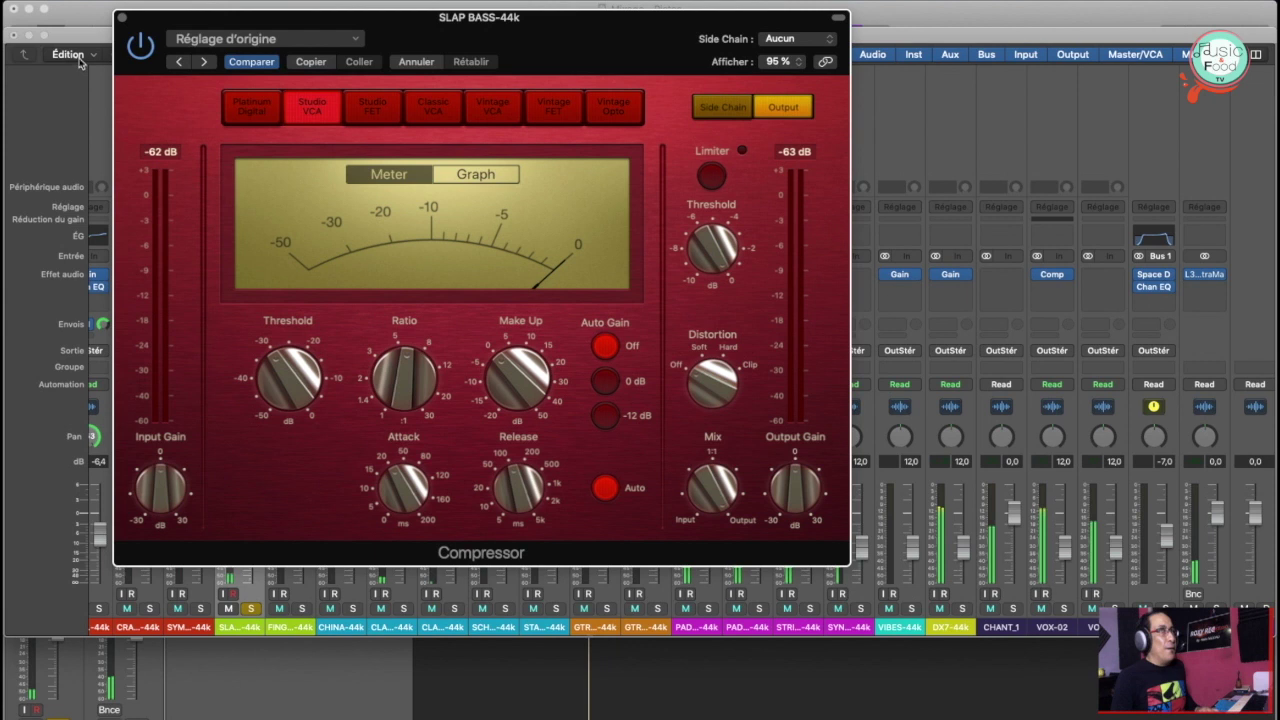
# Bypass and re-enable the slap bass Compressor repeatedly to compare the sound with and without compression
pyautogui.click(140, 47)
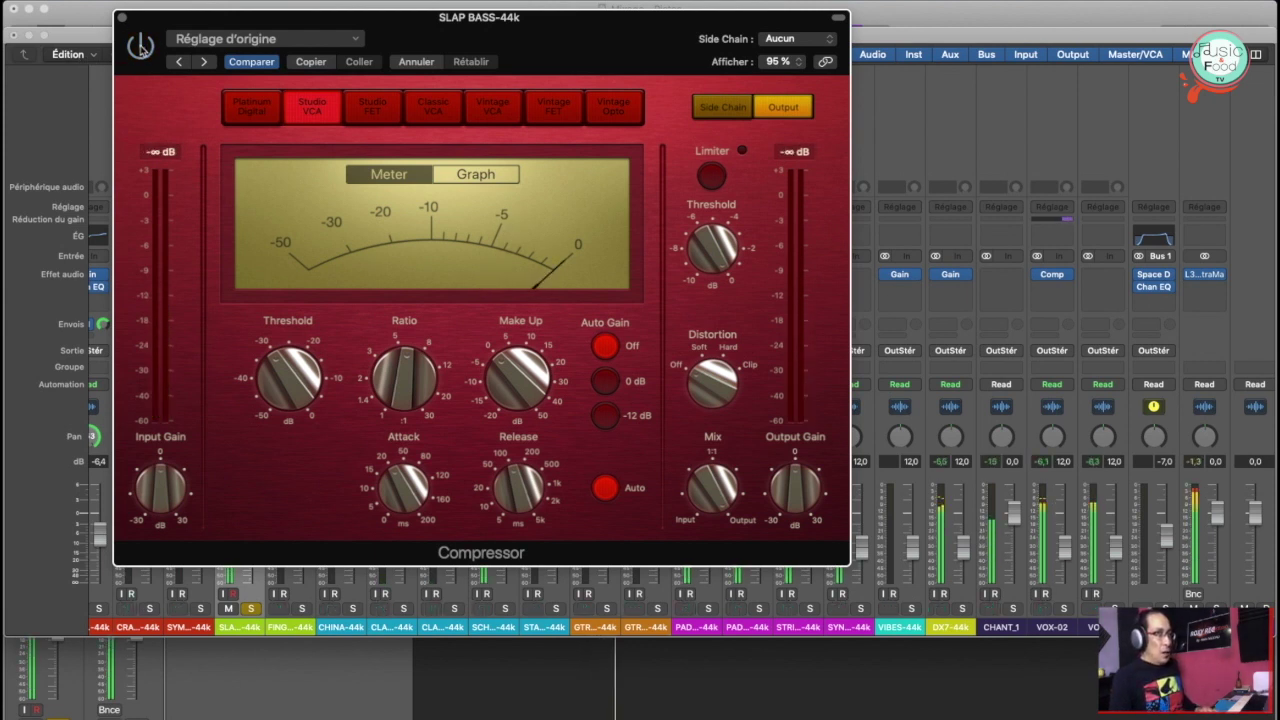
pyautogui.click(140, 47)
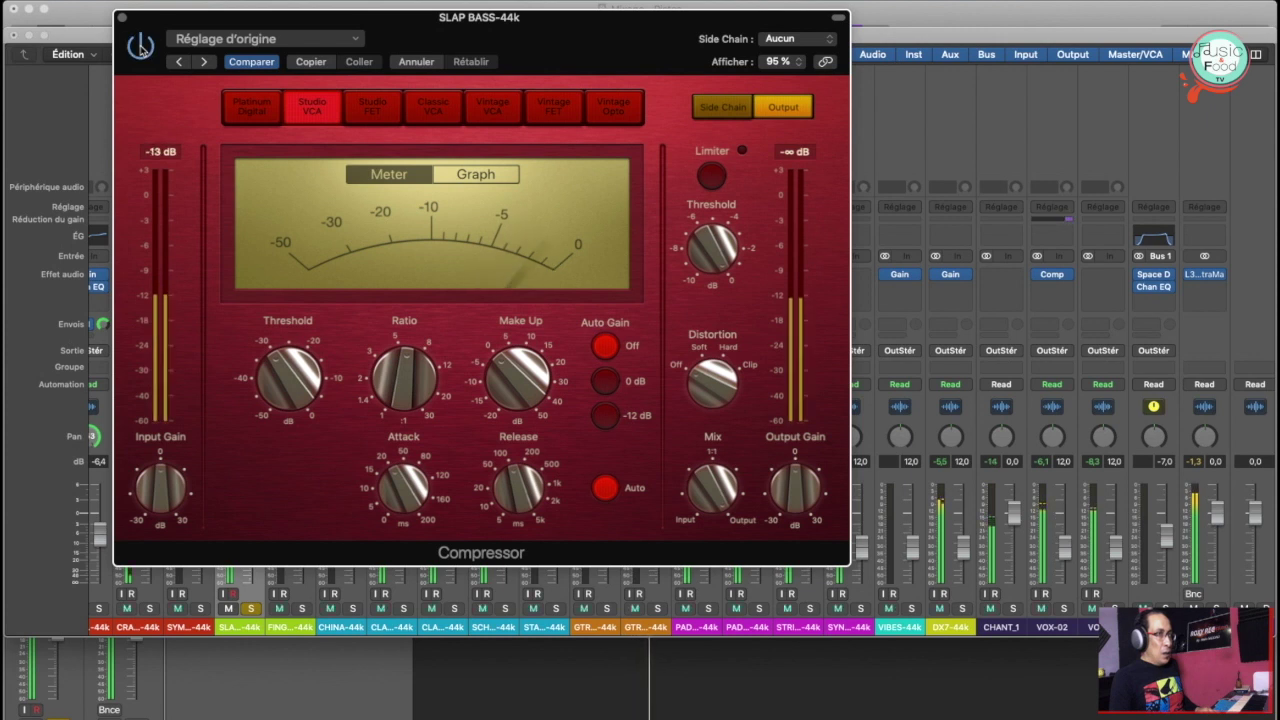
pyautogui.click(140, 47)
pyautogui.click(140, 47)
pyautogui.click(140, 47)
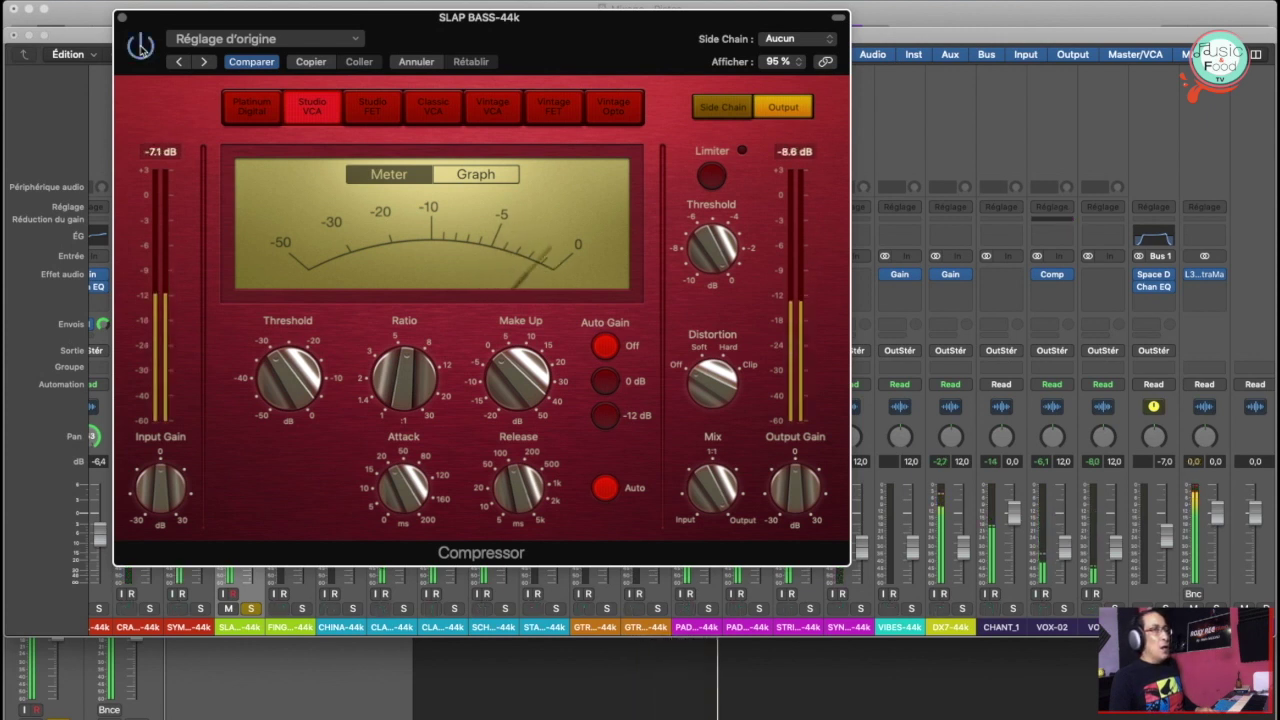
pyautogui.moveTo(505, 340)
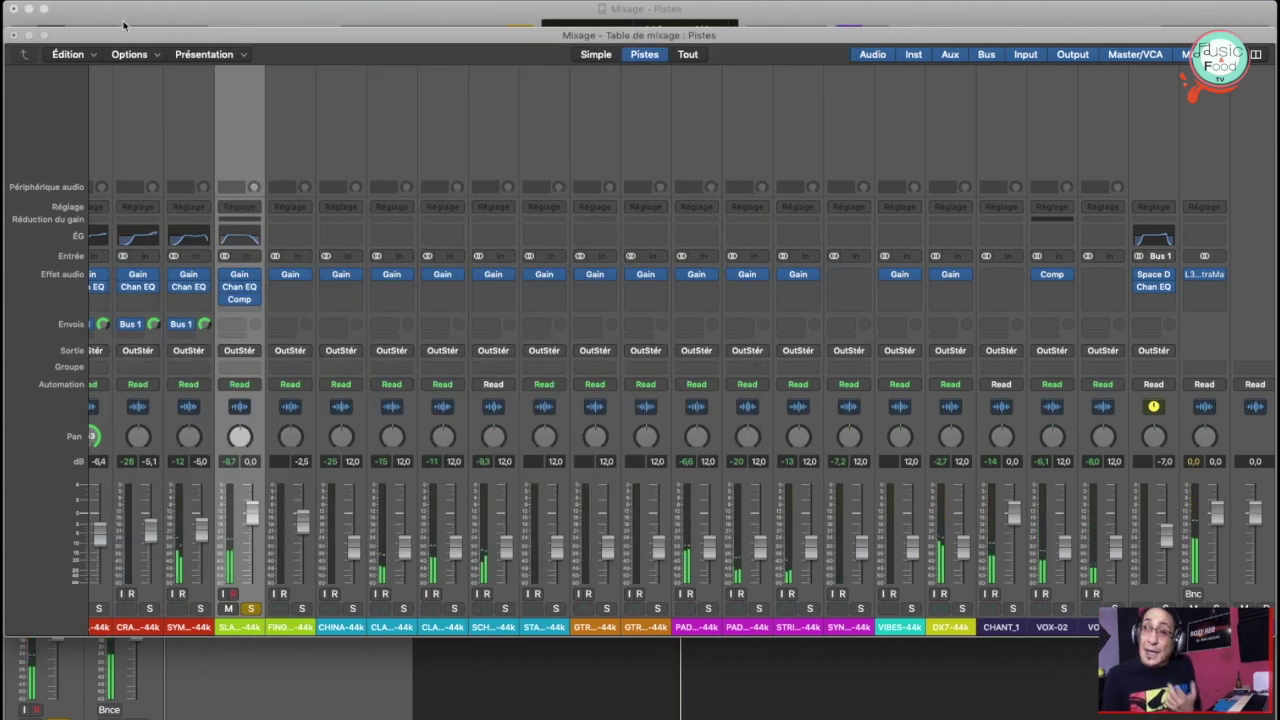
# Close the compressor, solo both kick tracks together with the slap bass and play the loop
pyautogui.click(122, 18)
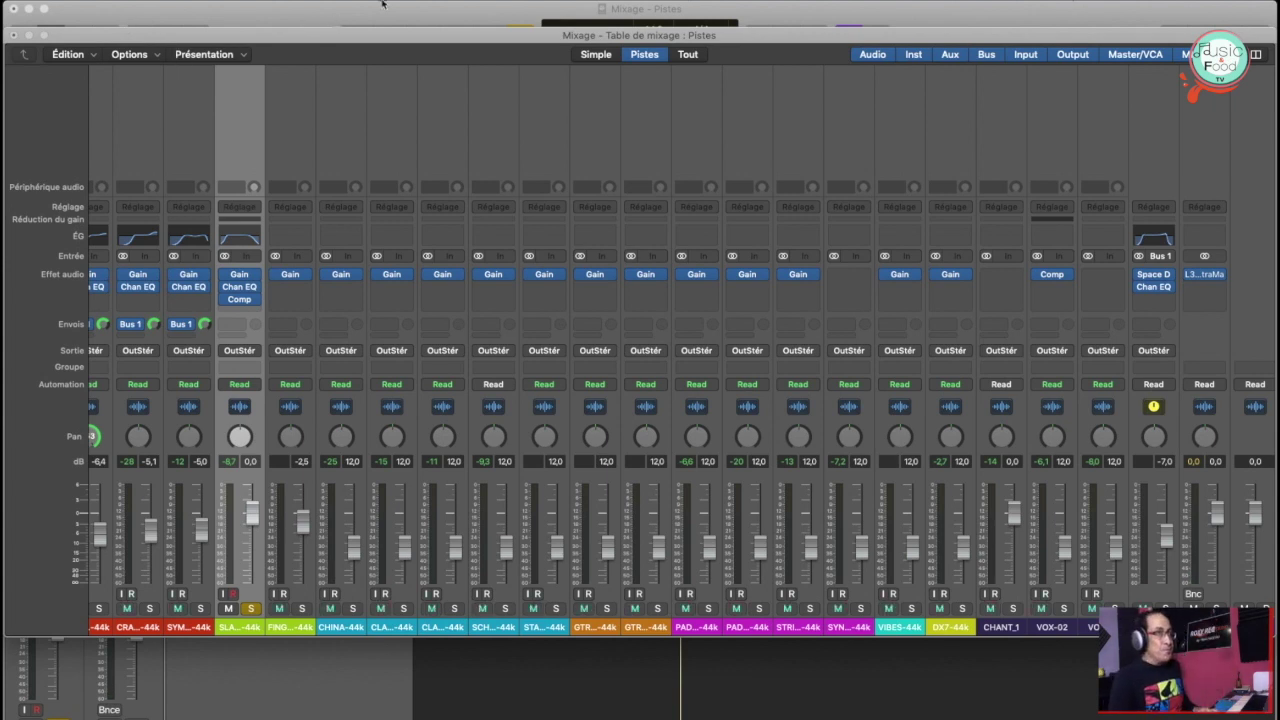
pyautogui.hscroll(-8, 470, 575)
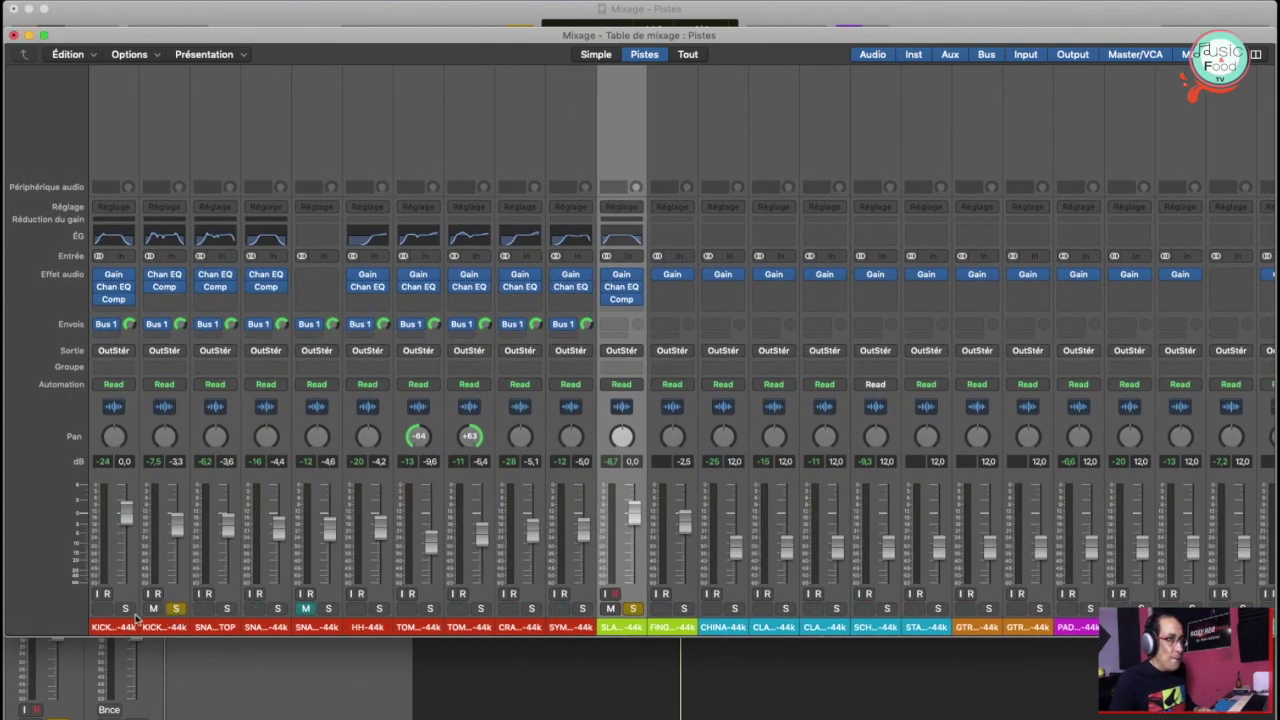
pyautogui.hscroll(8, 930, 325)
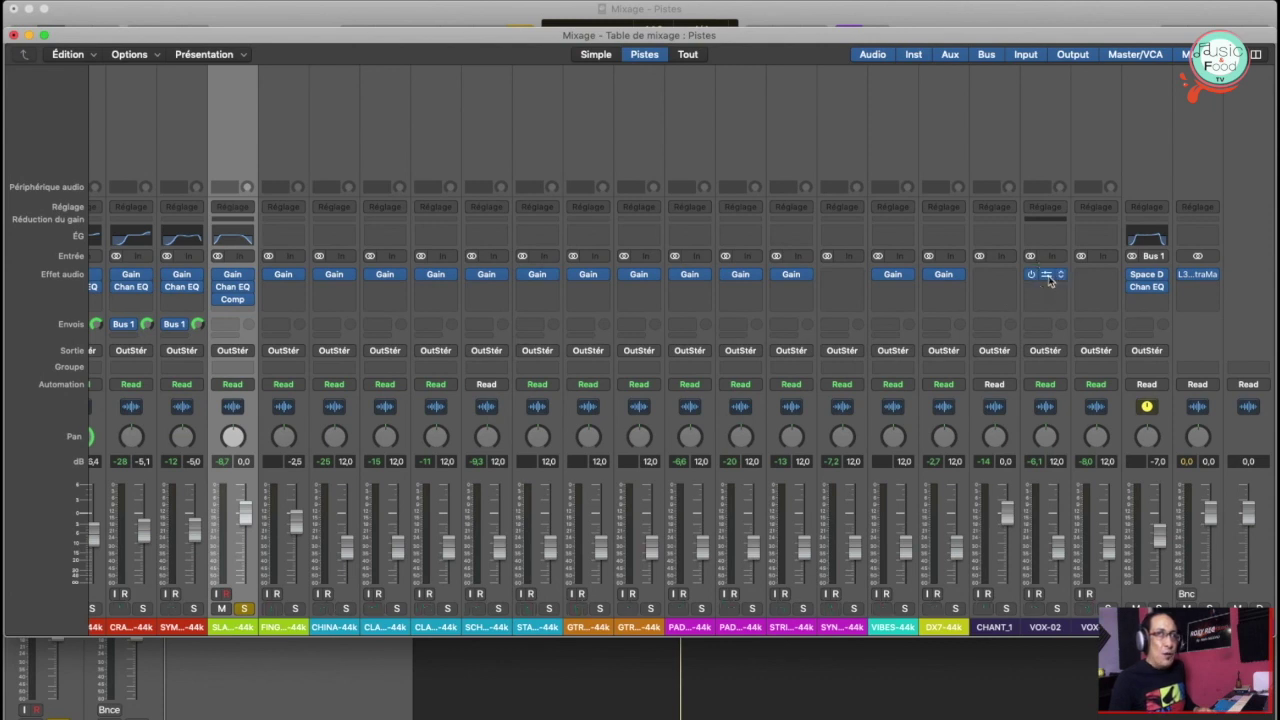
pyautogui.press('space')
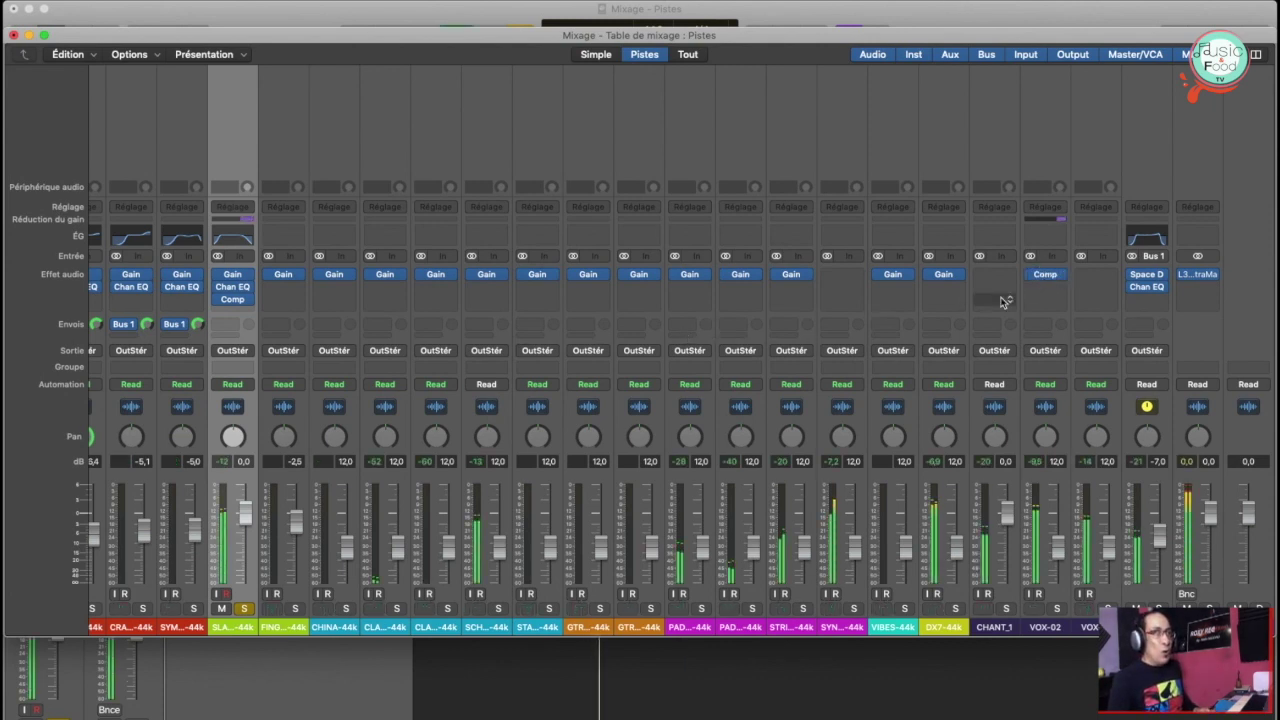
pyautogui.moveTo(1050, 279)
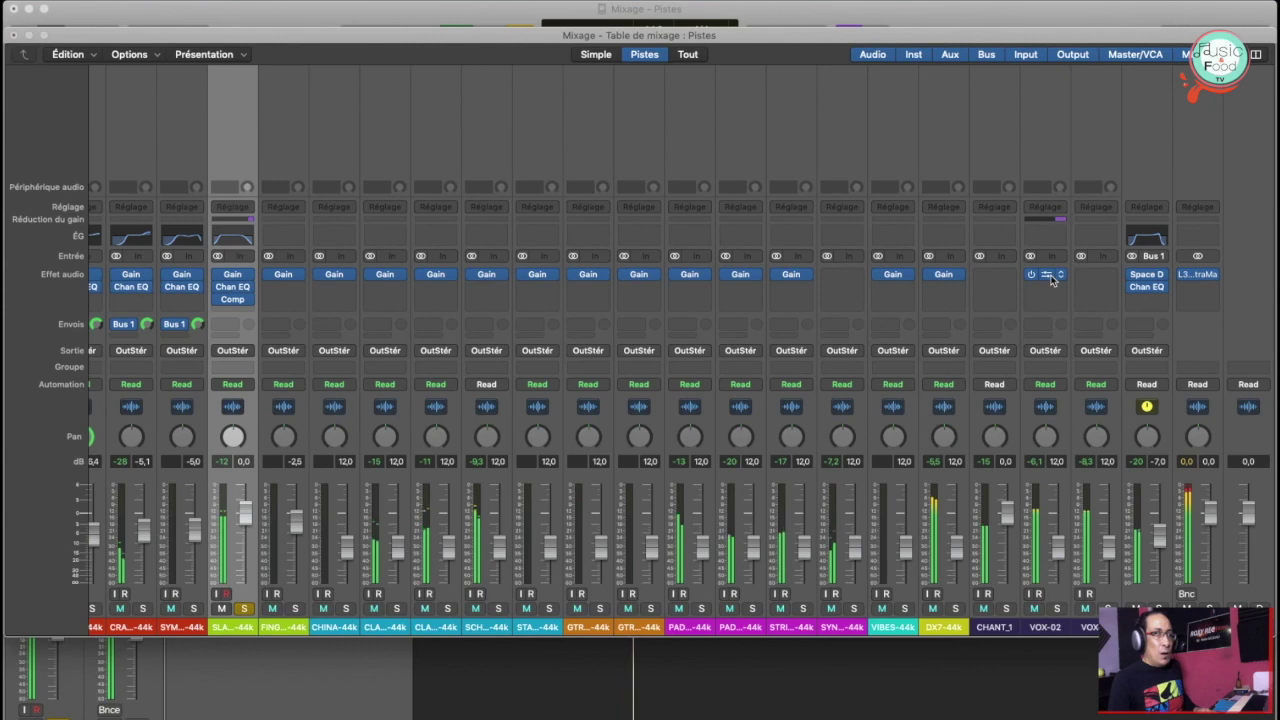
pyautogui.hscroll(-8, 625, 328)
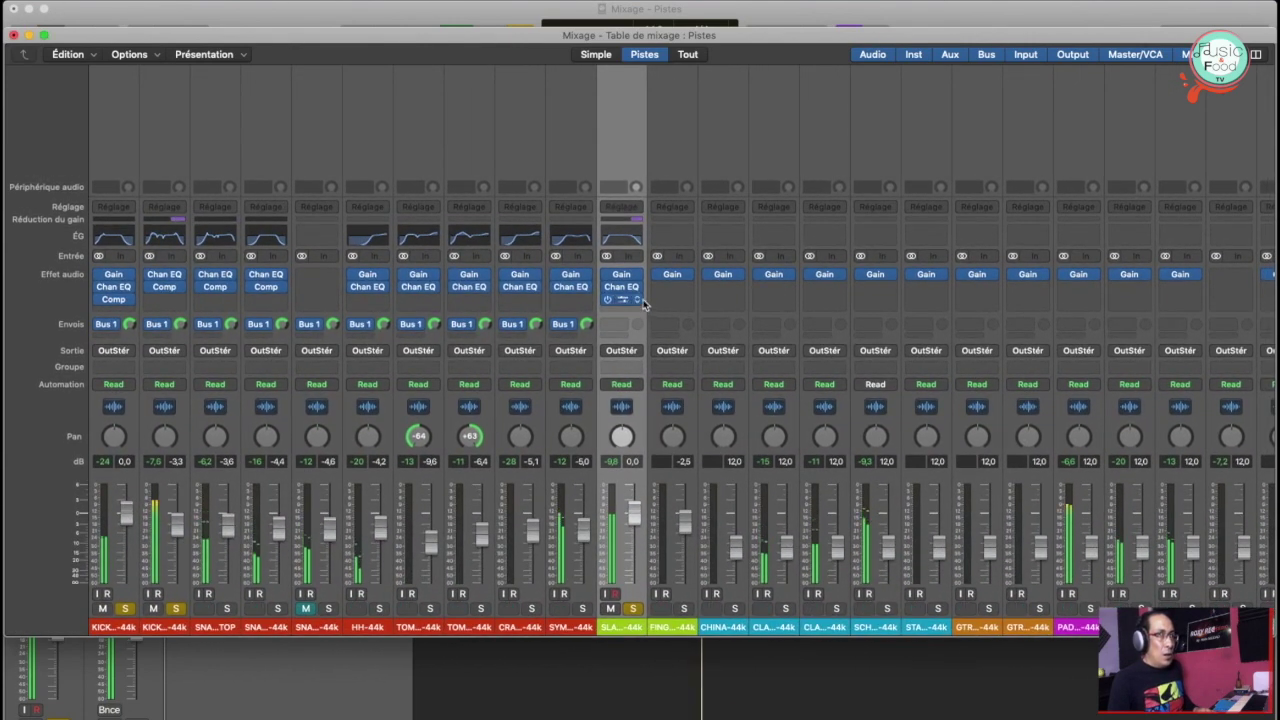
# Reopen the slap bass Compressor and raise its threshold while listening to the bass with the kicks
pyautogui.click(623, 300)
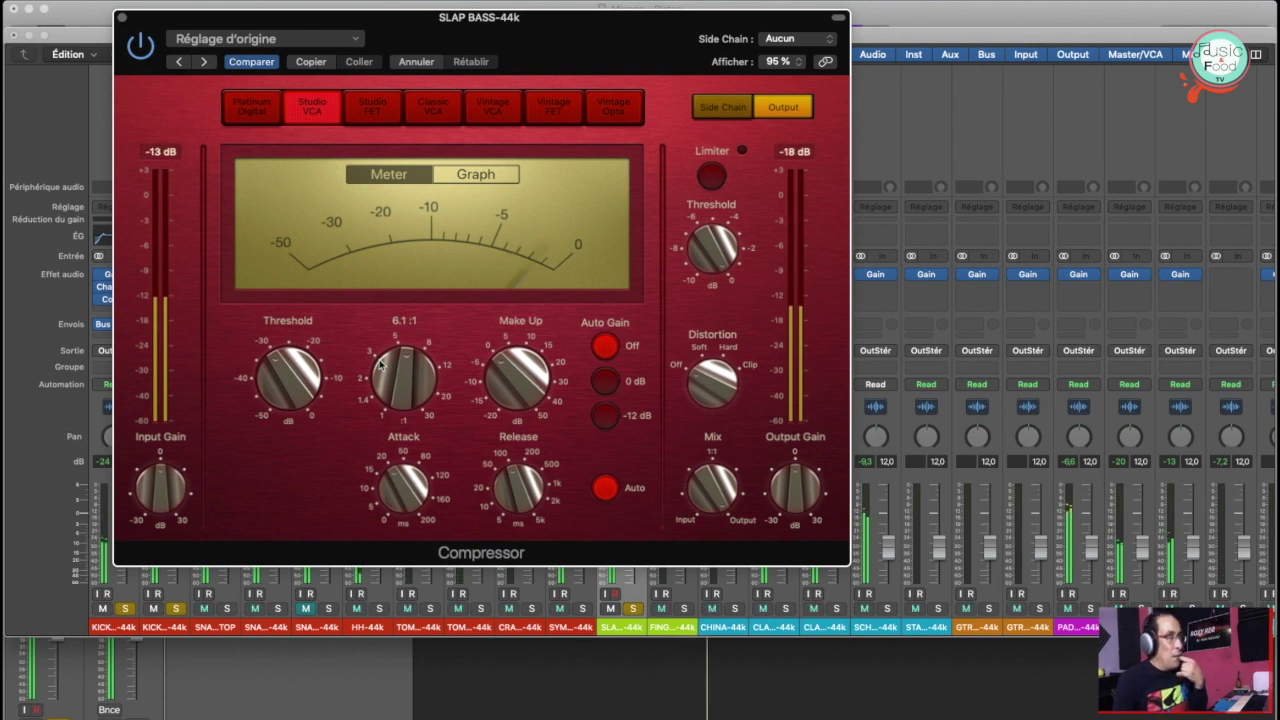
pyautogui.click(137, 47)
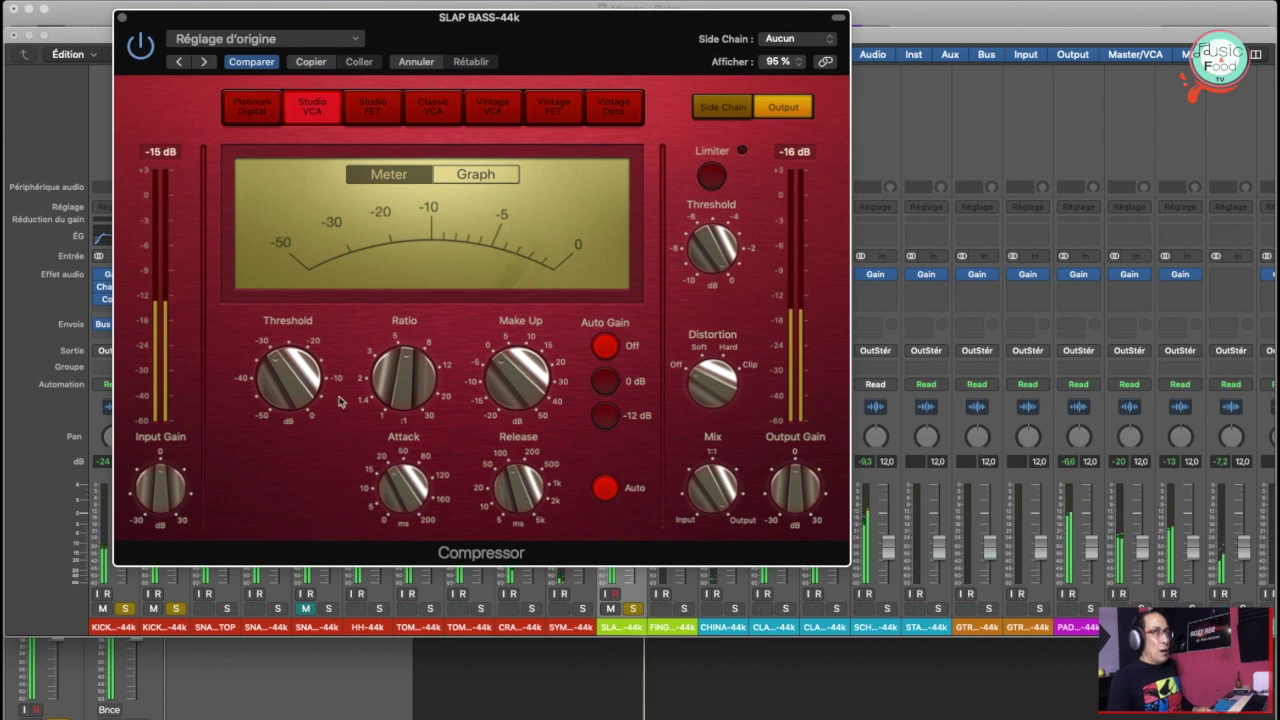
pyautogui.moveTo(300, 382)
pyautogui.mouseDown()
pyautogui.moveTo(286, 334)
pyautogui.moveTo(287, 364)
pyautogui.mouseUp()
pyautogui.click(405, 487)
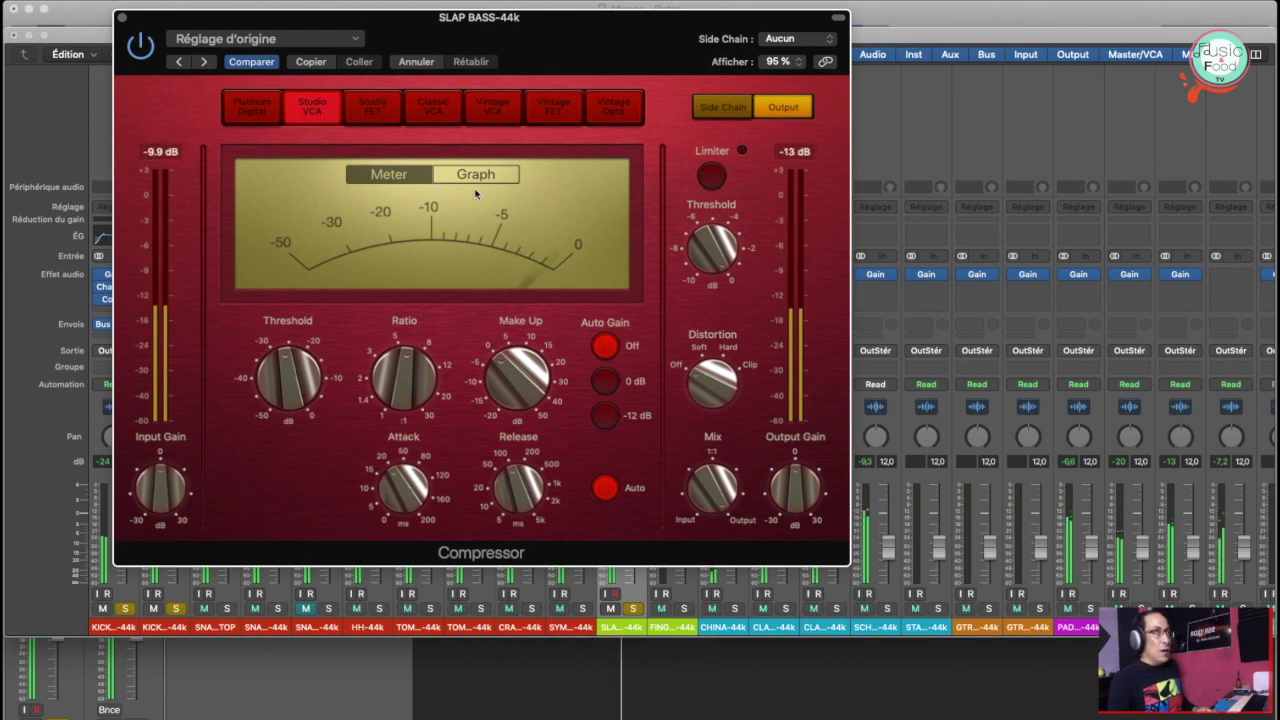
# Close the Compressor and boost the slap bass in its Channel EQ by 7 dB at 2000 Hz with a Q of 0.57
pyautogui.click(121, 18)
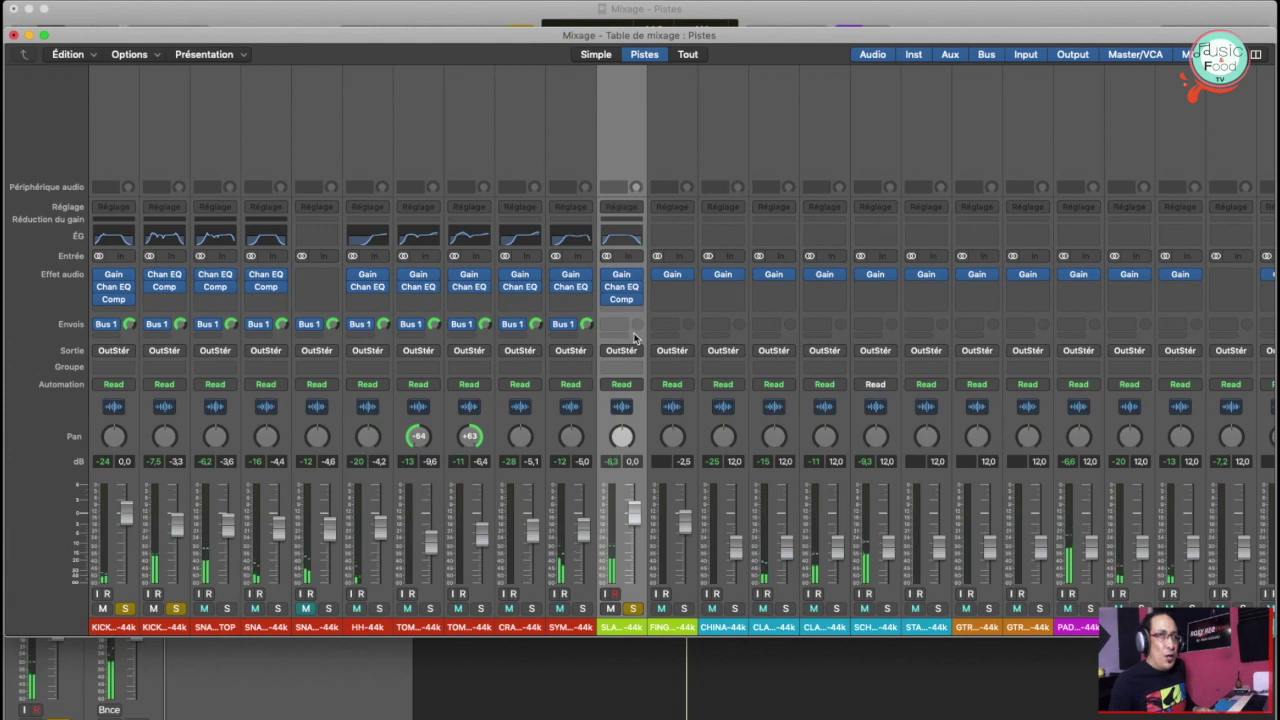
pyautogui.click(628, 237)
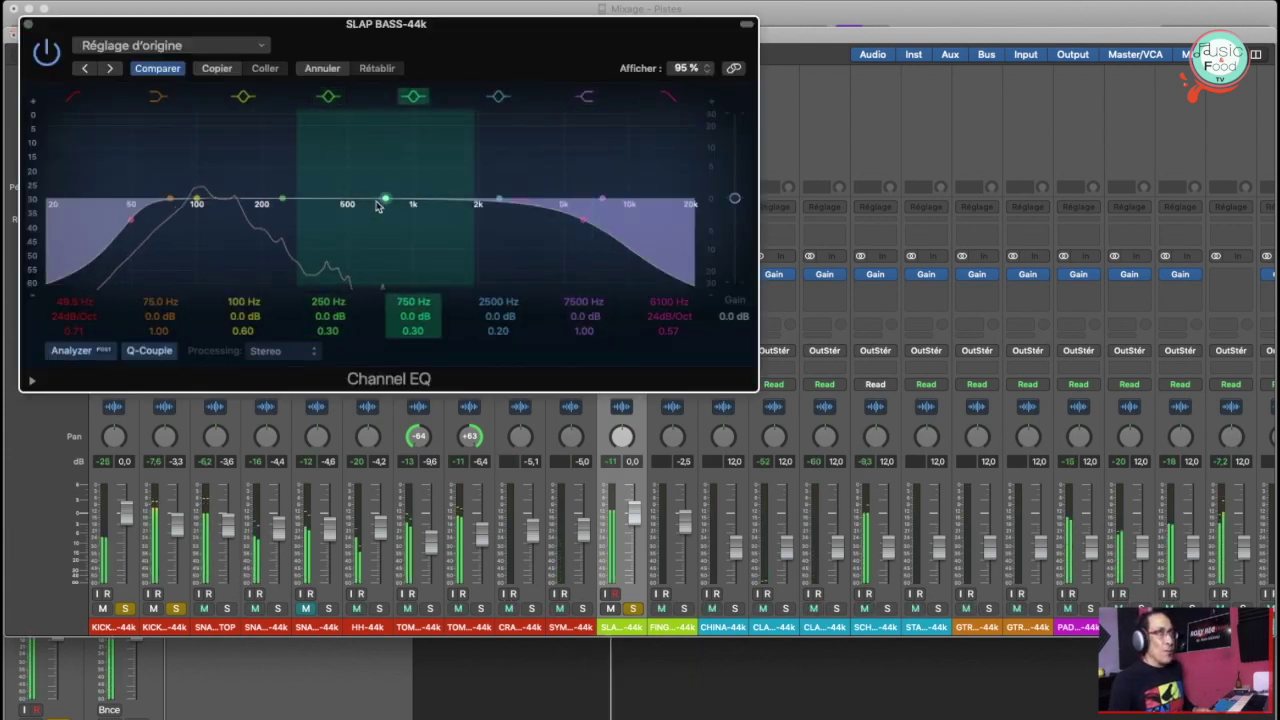
pyautogui.moveTo(389, 203); pyautogui.dragTo(489, 159)
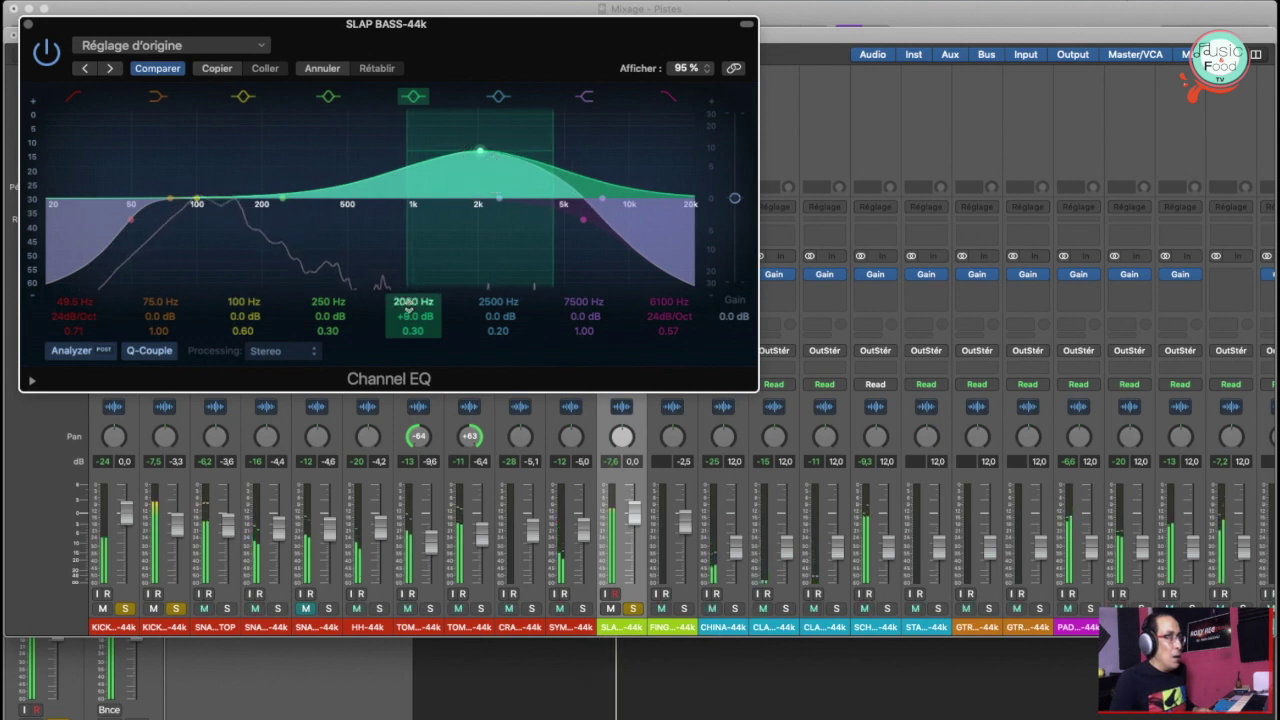
pyautogui.moveTo(406, 330); pyautogui.dragTo(406, 286)
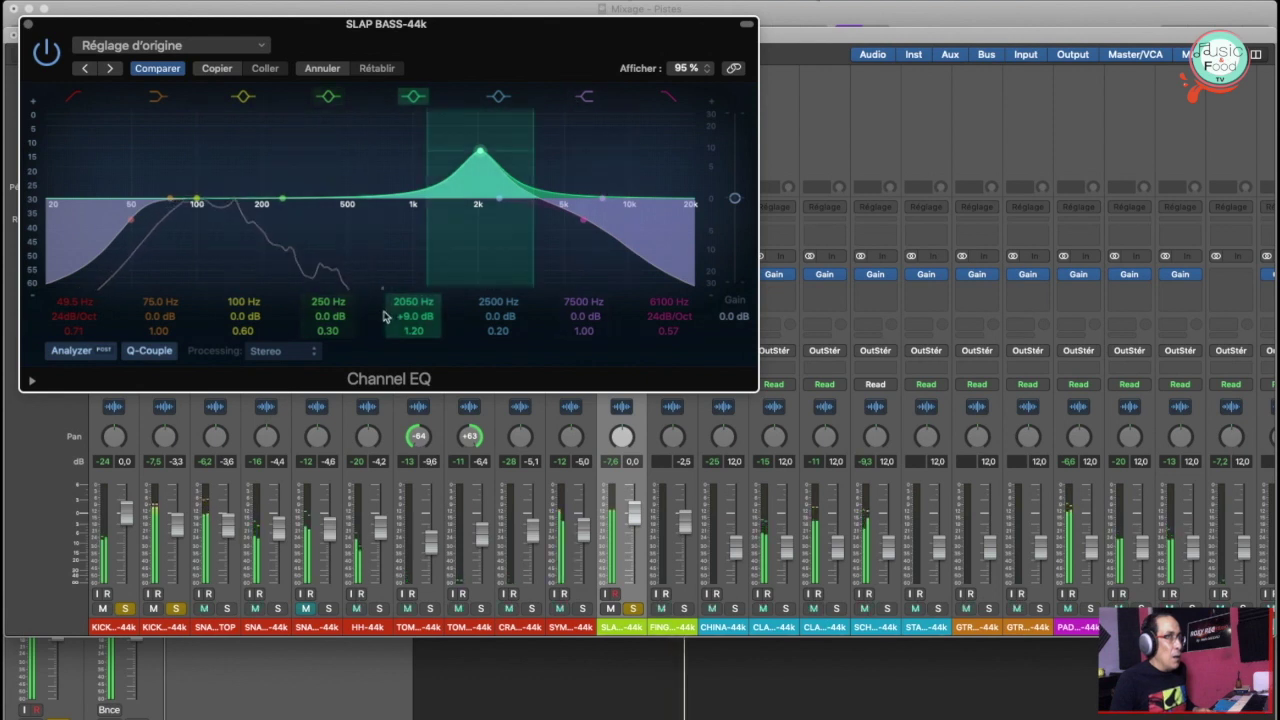
pyautogui.moveTo(412, 337); pyautogui.dragTo(412, 368)
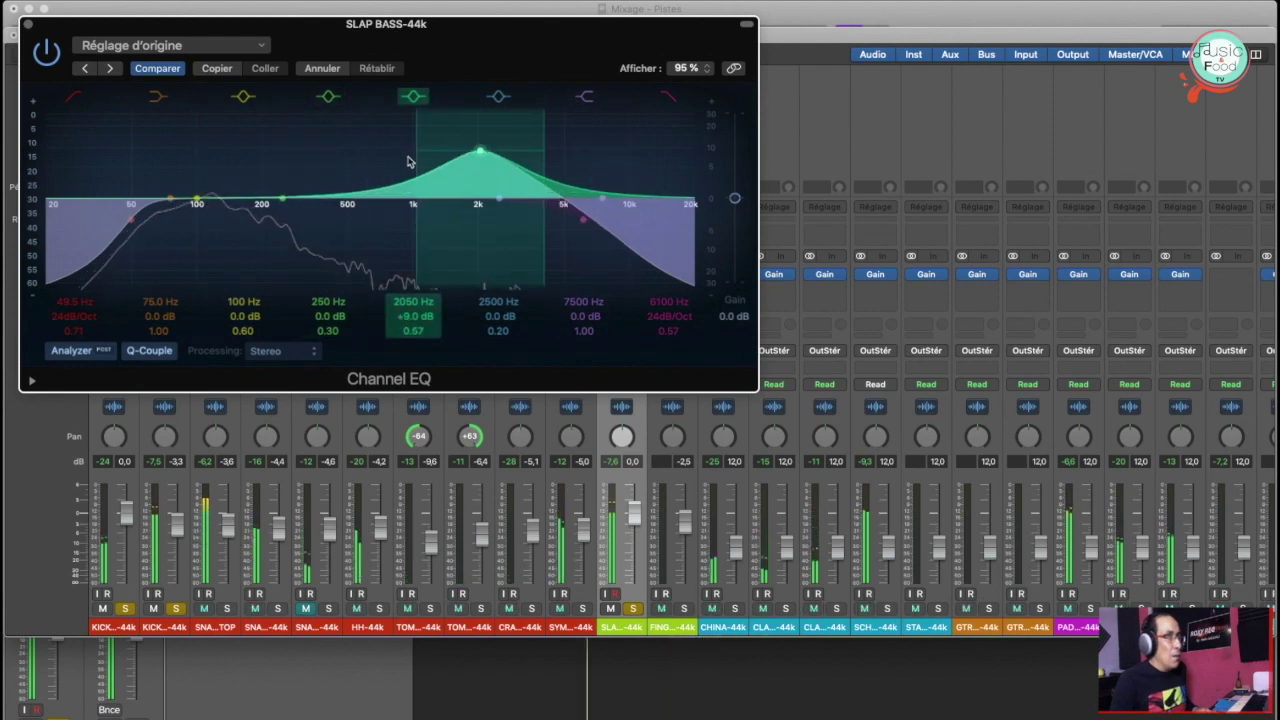
pyautogui.moveTo(478, 153); pyautogui.dragTo(475, 162)
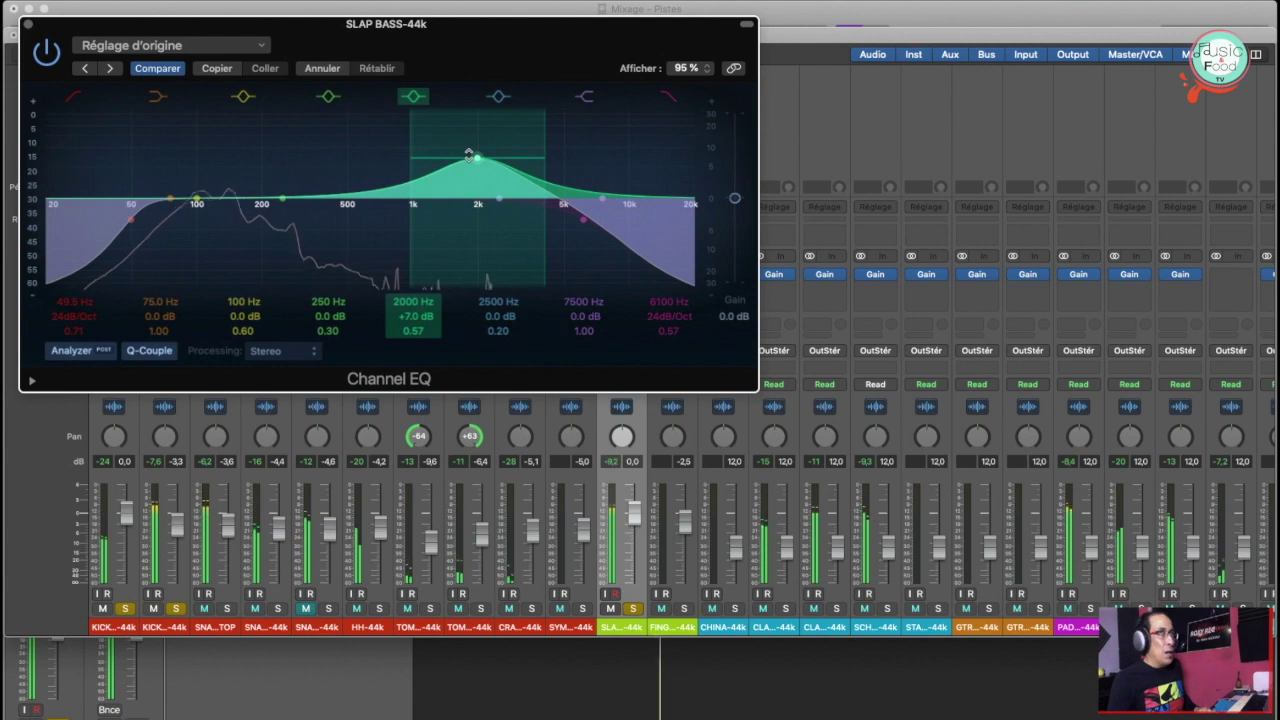
pyautogui.click(29, 25)
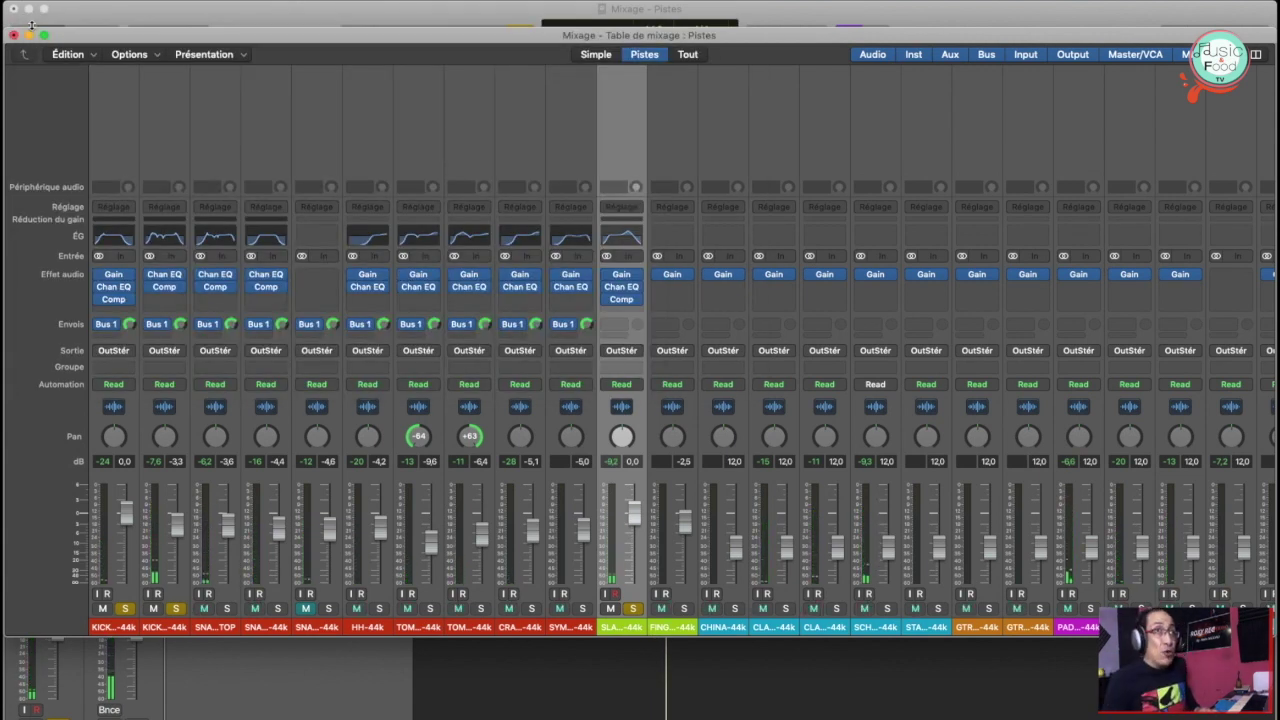
# Insert a stereo Exciter after the Compressor on the slap bass track
pyautogui.click(617, 313)
pyautogui.moveTo(646, 561)
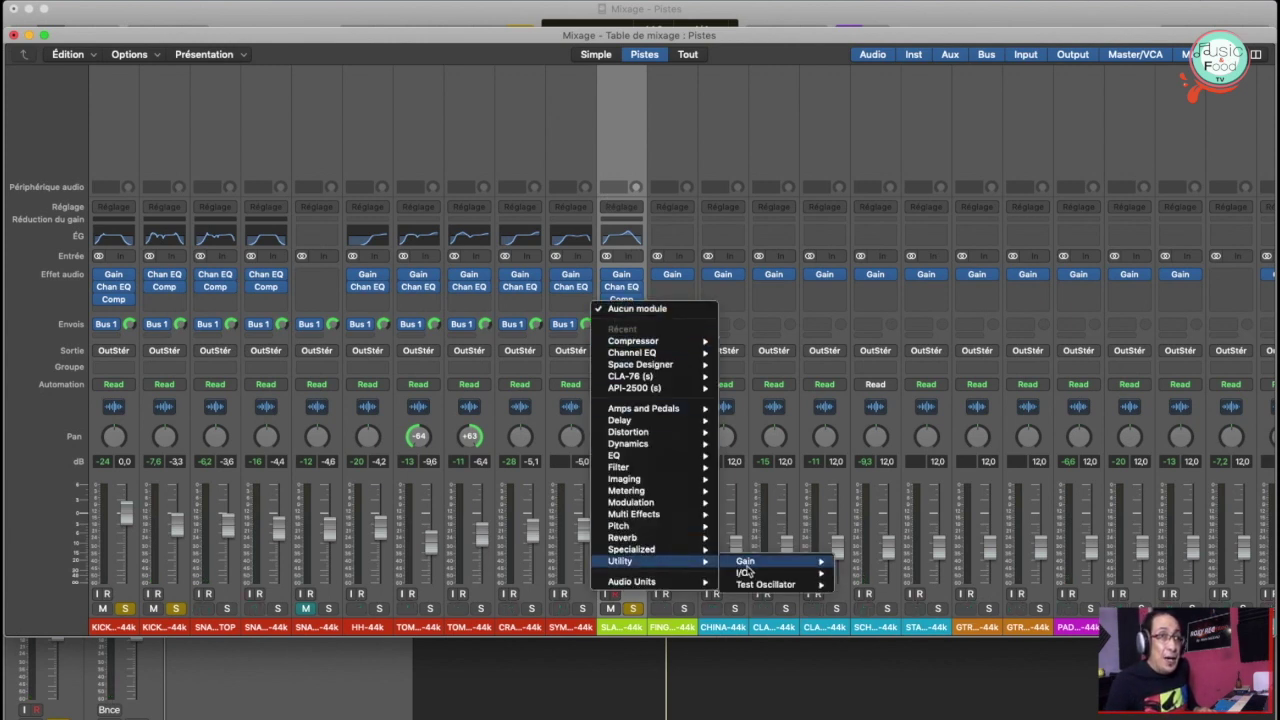
pyautogui.moveTo(762, 556)
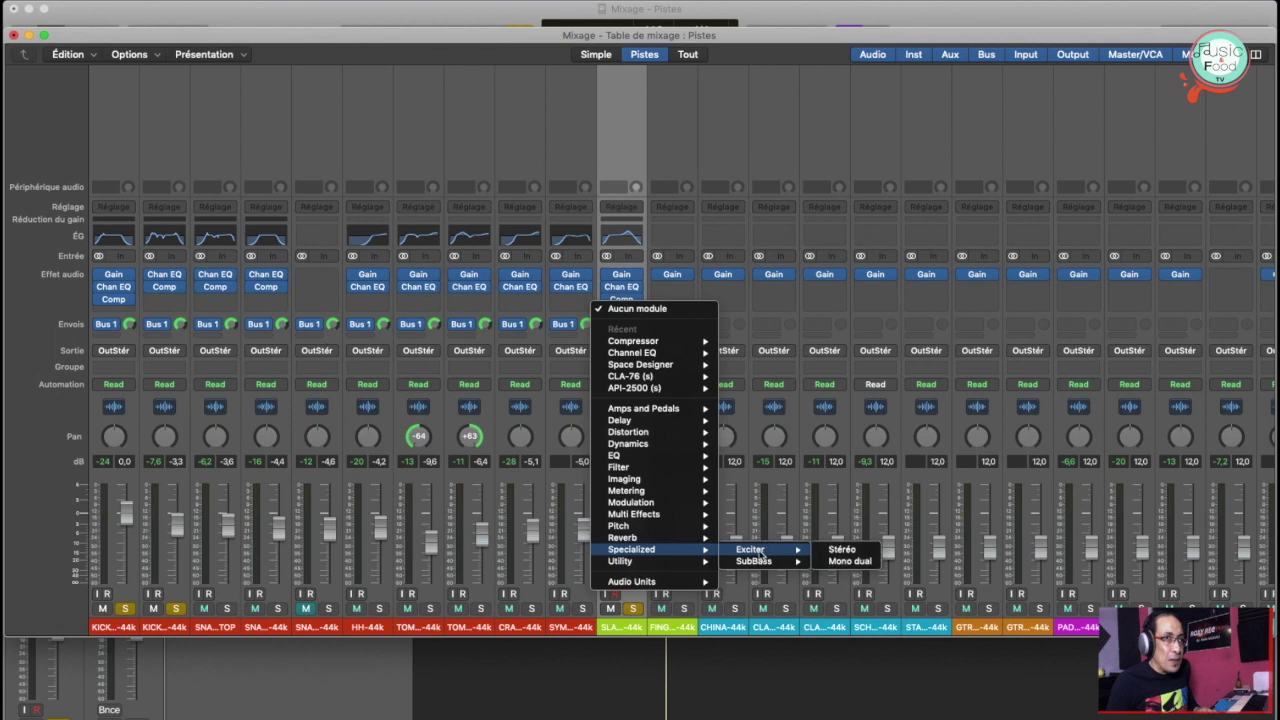
pyautogui.click(840, 550)
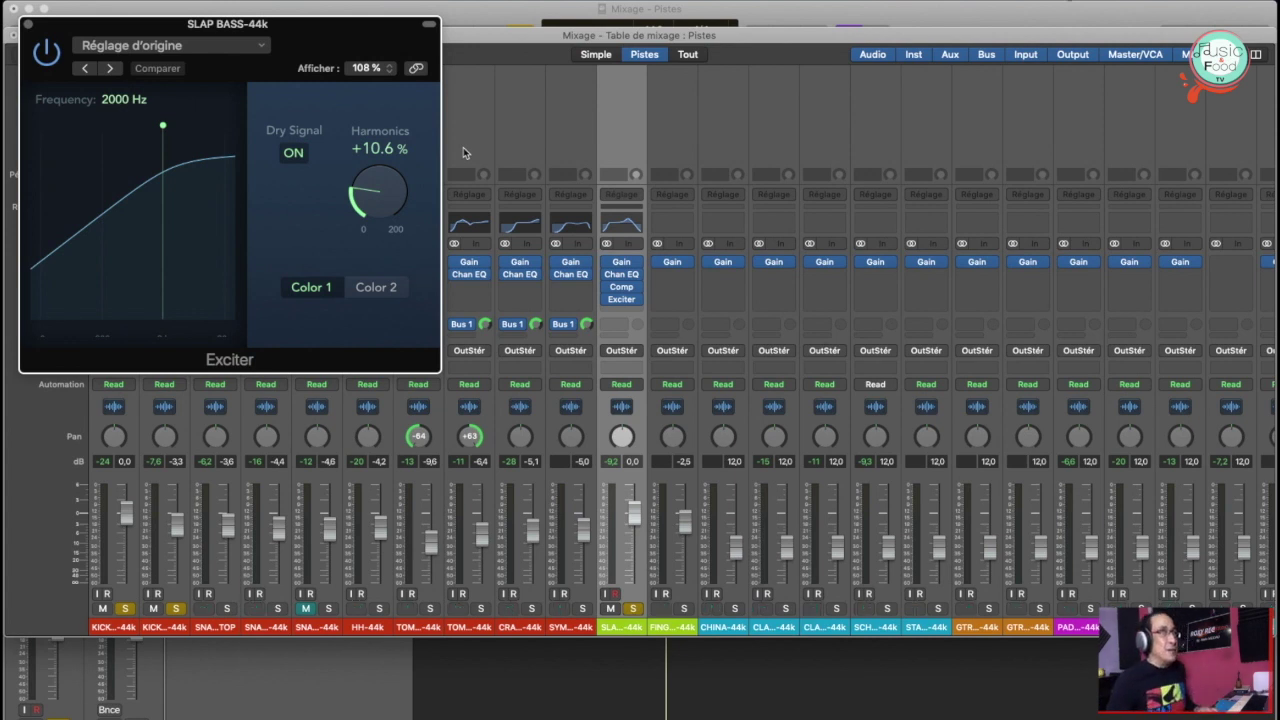
# Set the Exciter's Harmonics to 18% and its frequency to 2900 Hz while playing the loop
pyautogui.press('space')
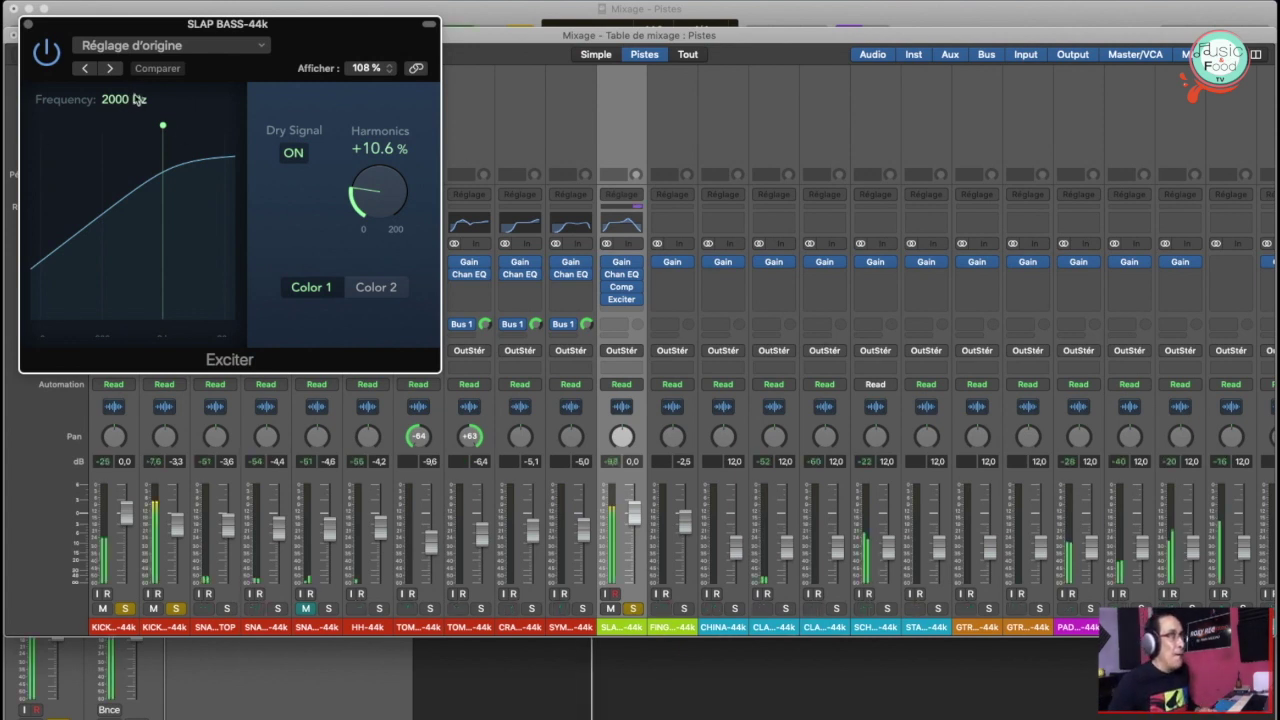
pyautogui.moveTo(163, 126)
pyautogui.mouseDown()
pyautogui.moveTo(271, 123)
pyautogui.moveTo(50, 124)
pyautogui.moveTo(163, 125)
pyautogui.mouseUp()
pyautogui.moveTo(413, 213); pyautogui.dragTo(387, 148)
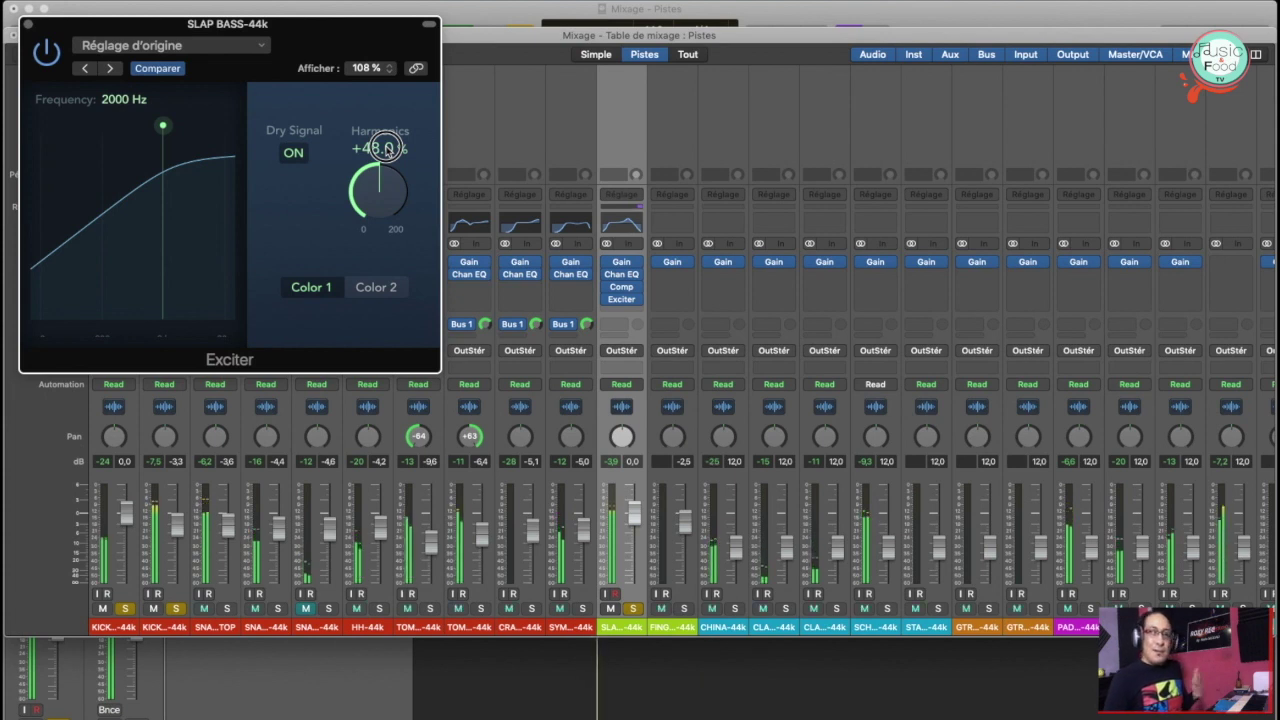
pyautogui.moveTo(387, 148); pyautogui.dragTo(384, 193)
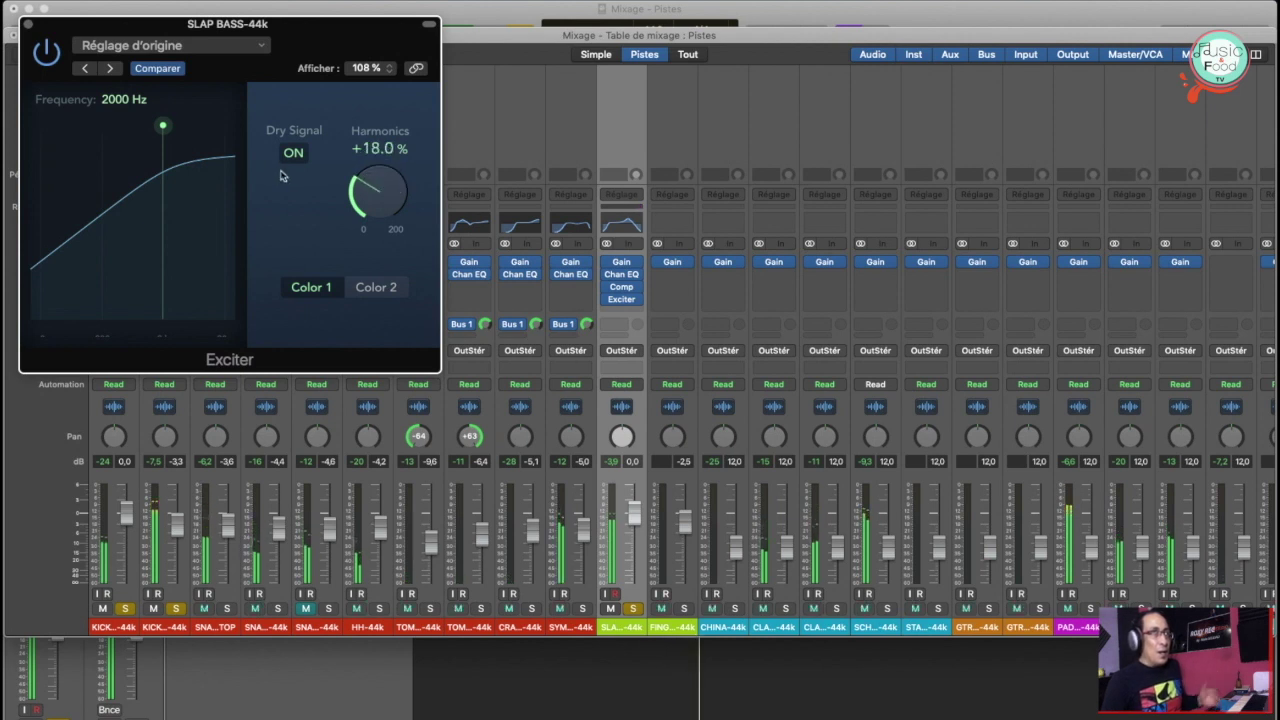
pyautogui.moveTo(163, 125); pyautogui.dragTo(176, 128)
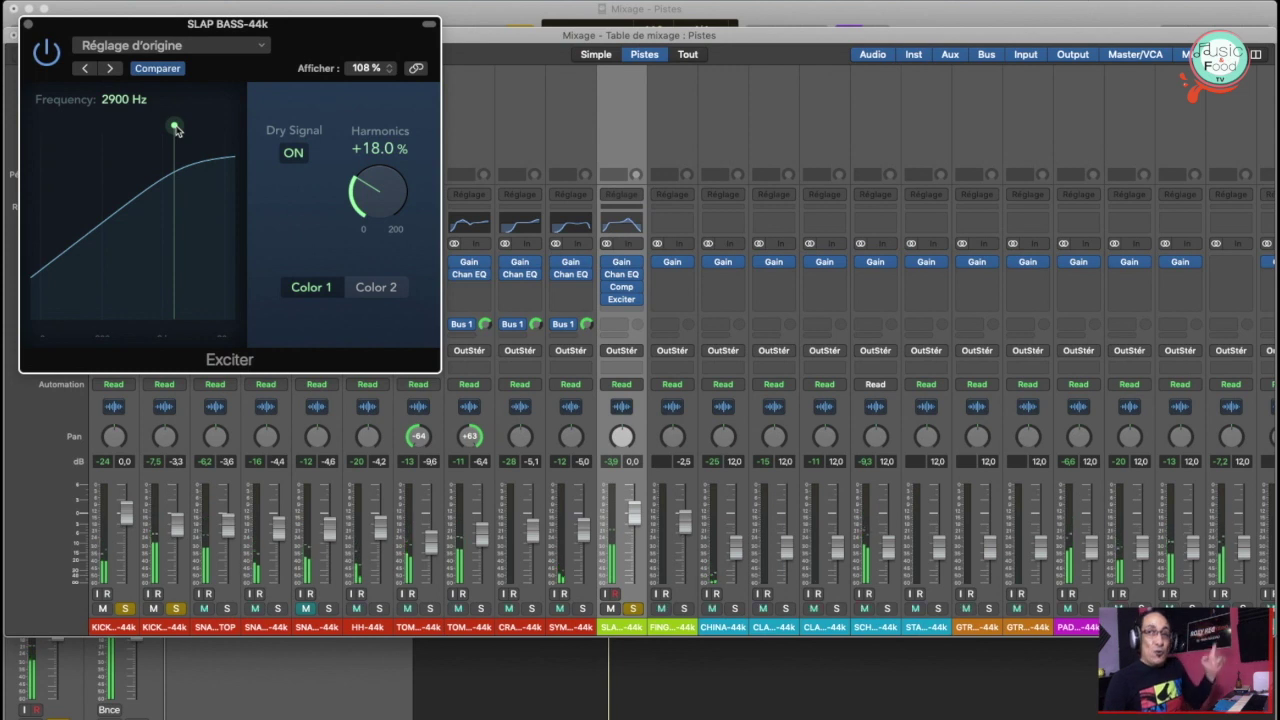
# Compare the slap bass with and without the Exciter, mute both kick tracks to hear it alone, and close the Exciter
pyautogui.click(47, 54)
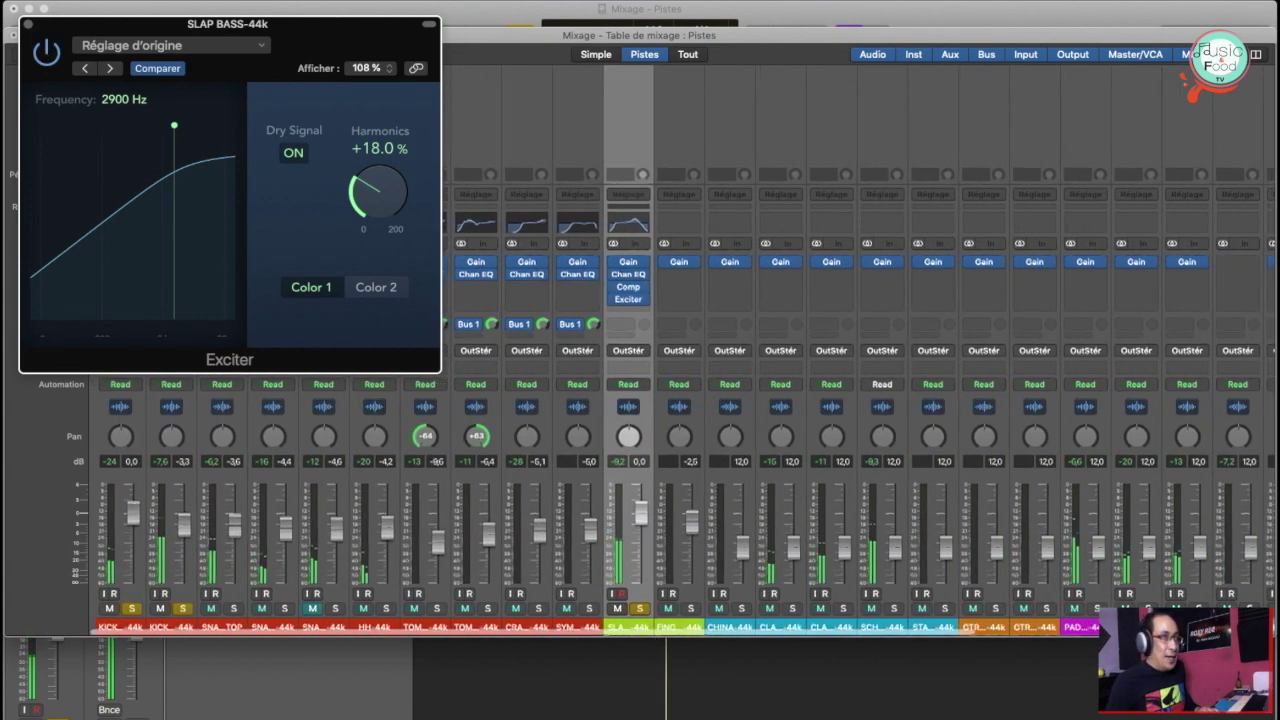
pyautogui.click(102, 608)
pyautogui.click(153, 608)
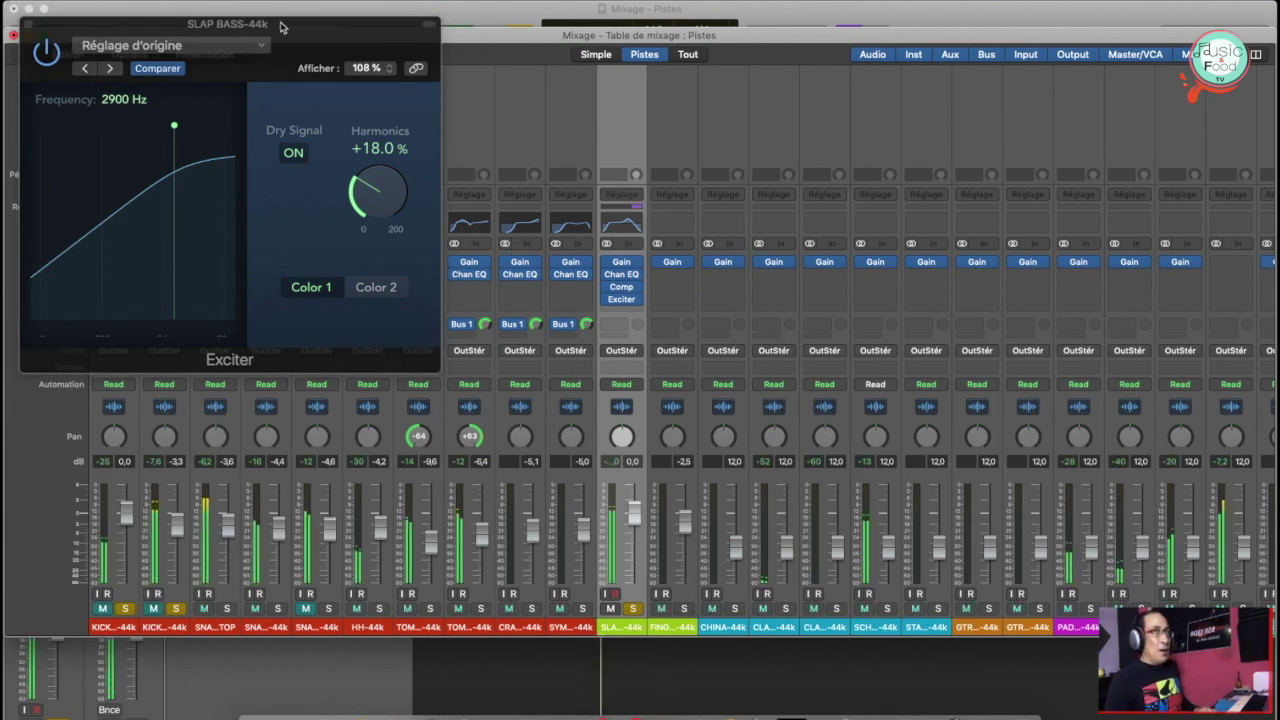
pyautogui.moveTo(231, 82); pyautogui.dragTo(418, 83)
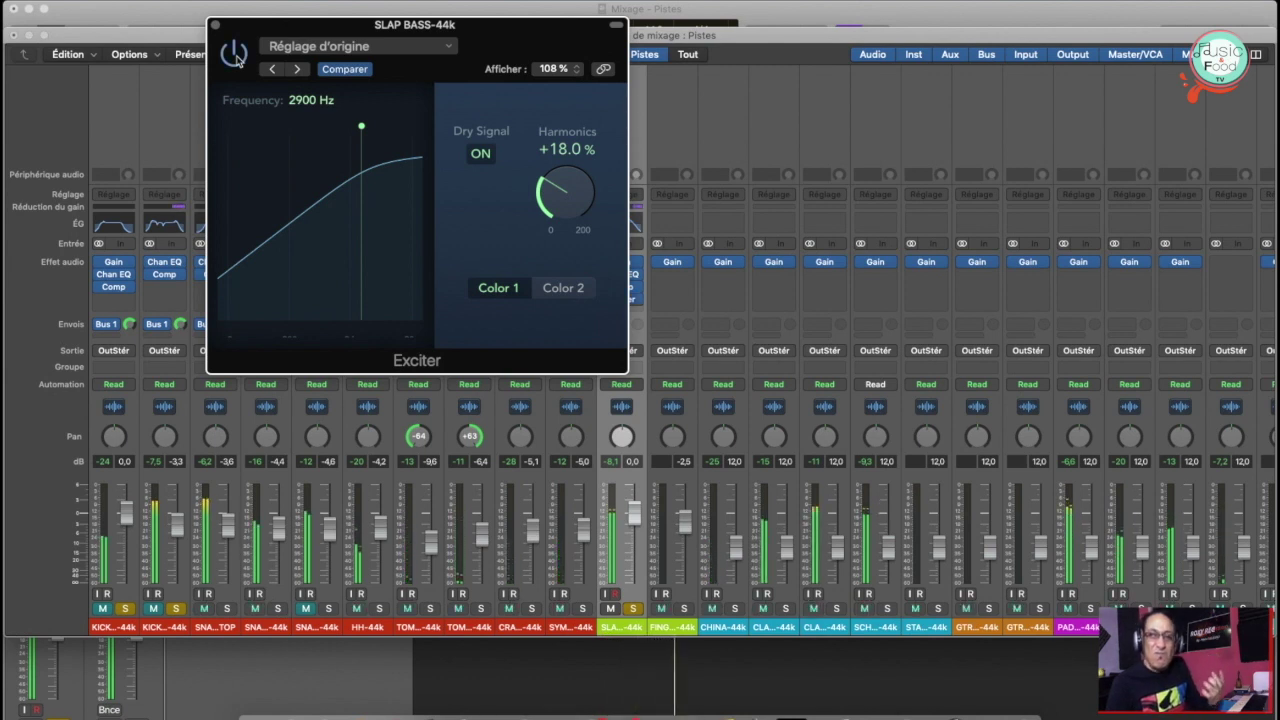
pyautogui.click(214, 24)
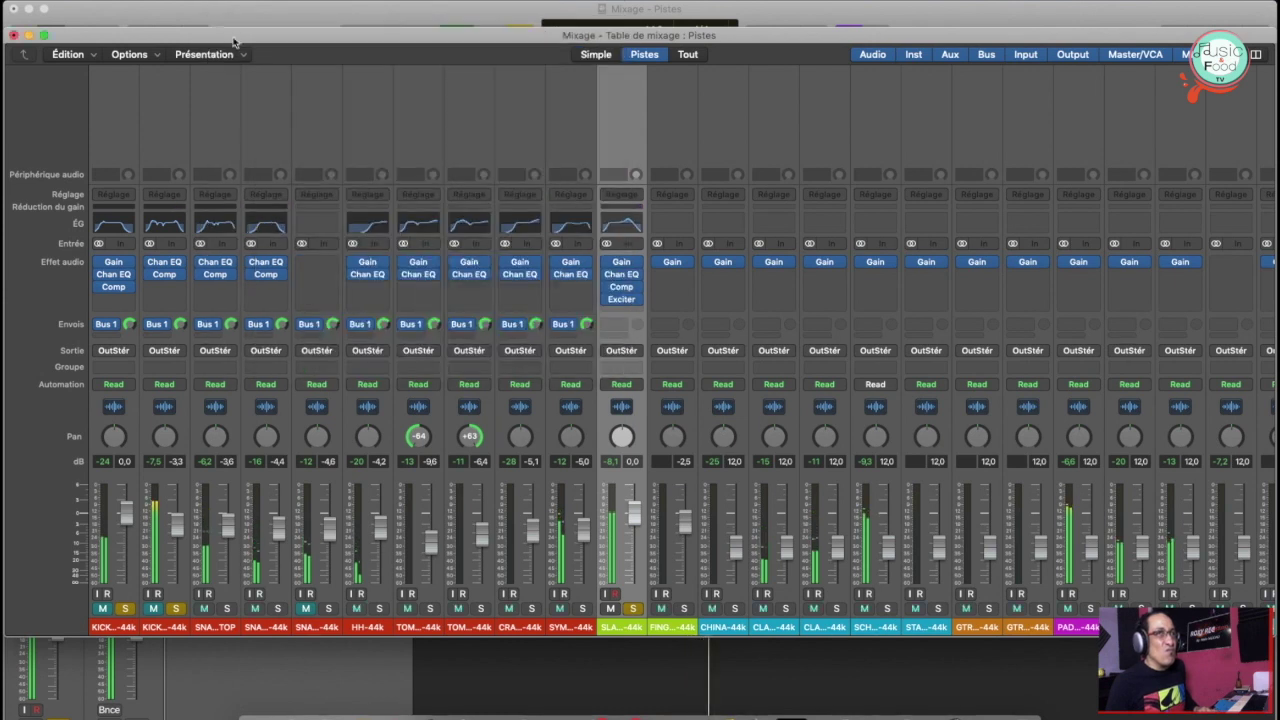
# Reopen the slap bass Compressor, raise its Make Up gain to 3 dB and play the loop
pyautogui.click(626, 288)
pyautogui.moveTo(513, 390)
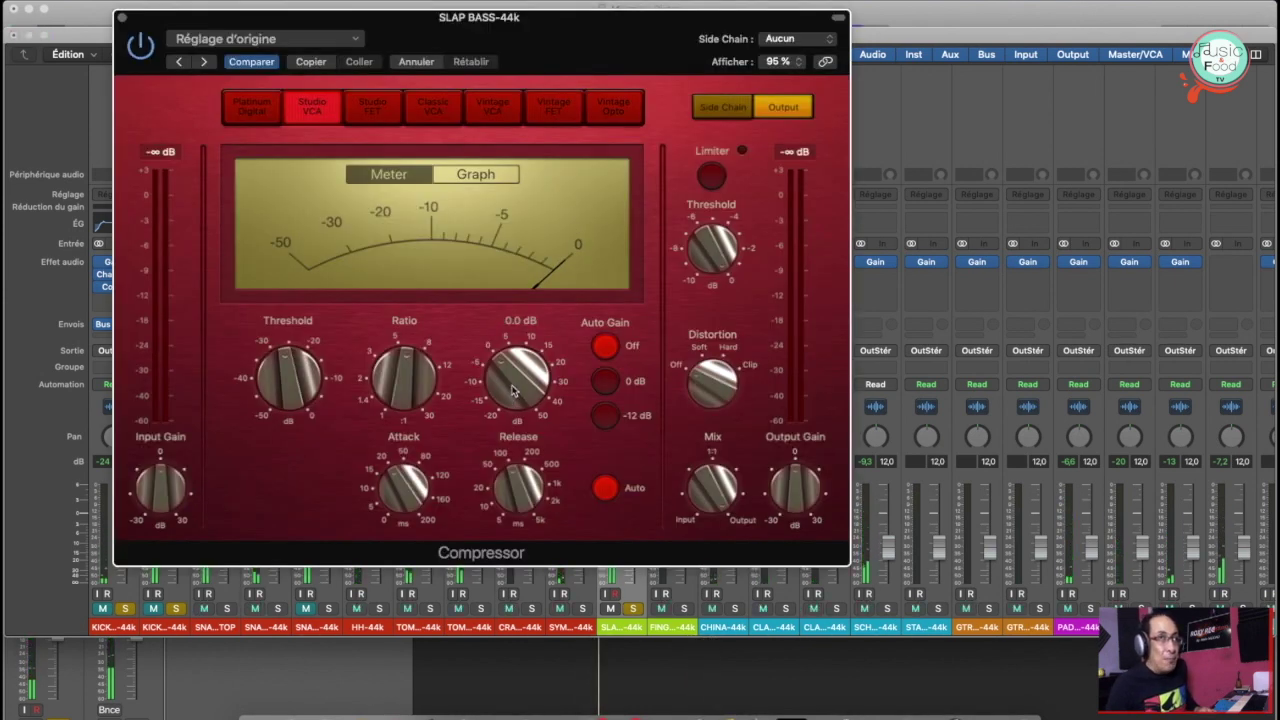
pyautogui.moveTo(514, 386); pyautogui.dragTo(513, 374)
pyautogui.press('space')
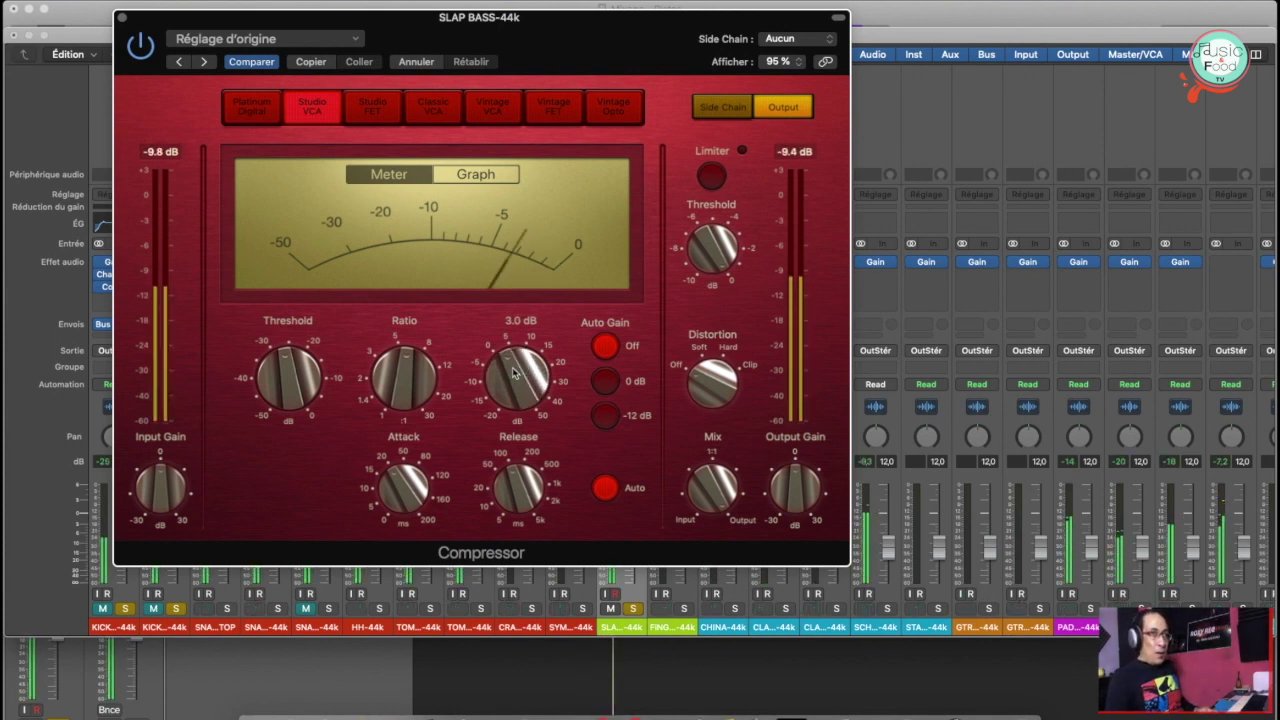
# Unmute both kick tracks, lower the slap bass Compressor's Make Up gain again and close the Compressor
pyautogui.click(140, 616)
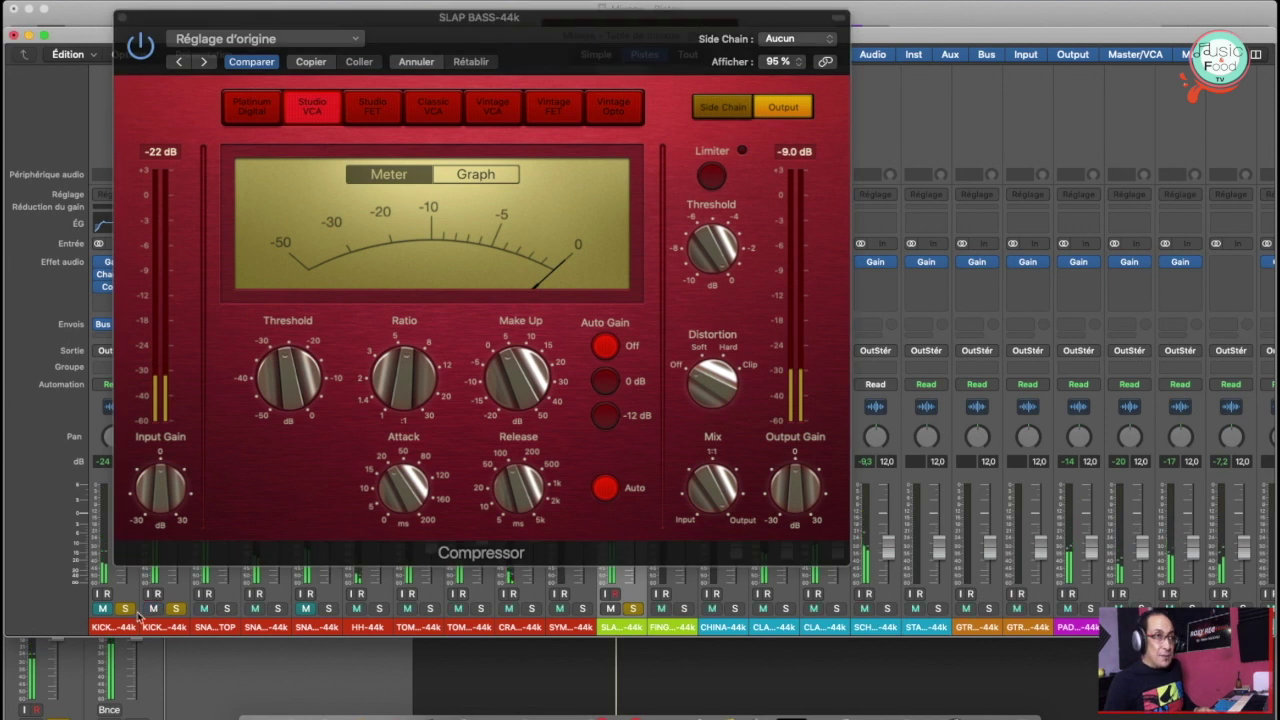
pyautogui.click(100, 608)
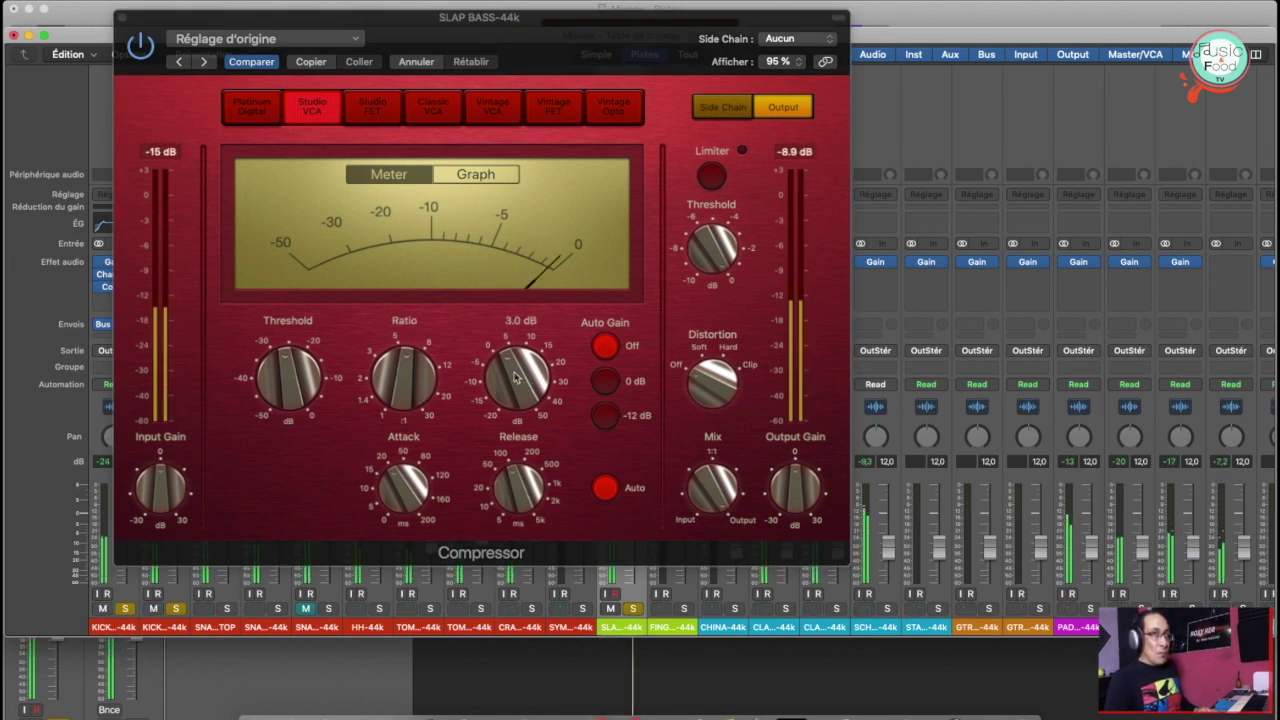
pyautogui.moveTo(515, 377); pyautogui.dragTo(516, 388)
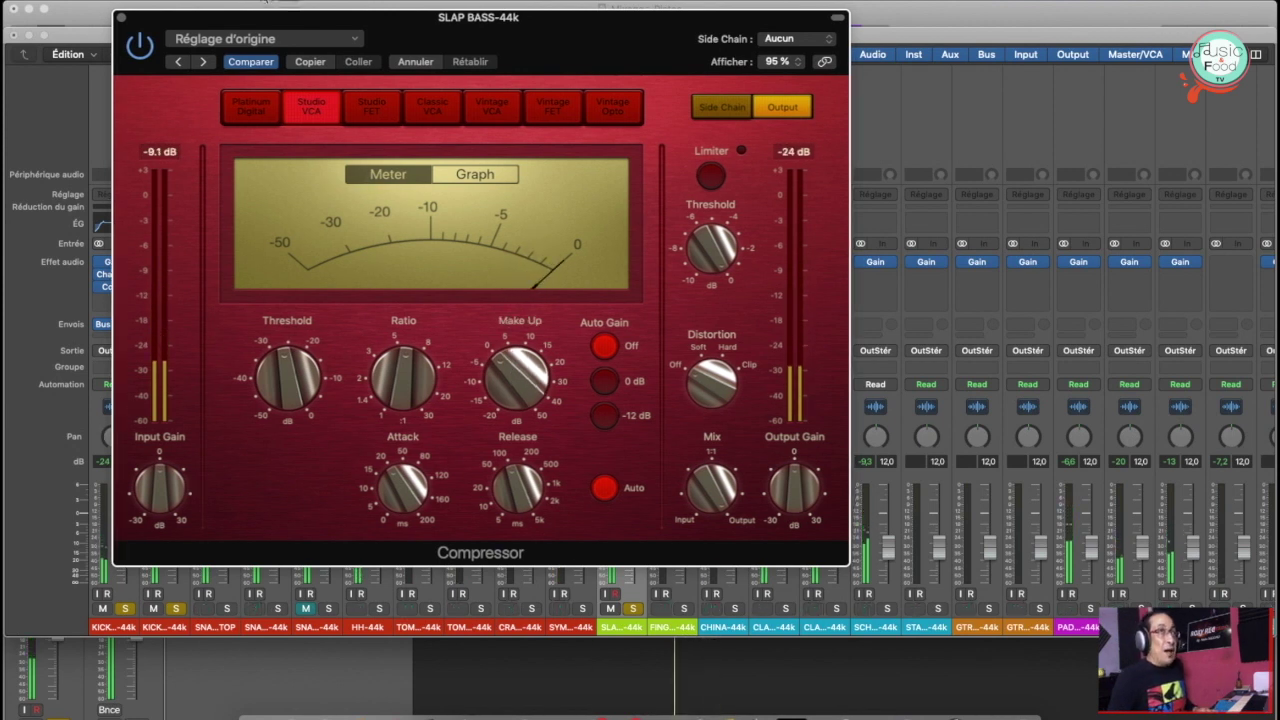
pyautogui.click(120, 18)
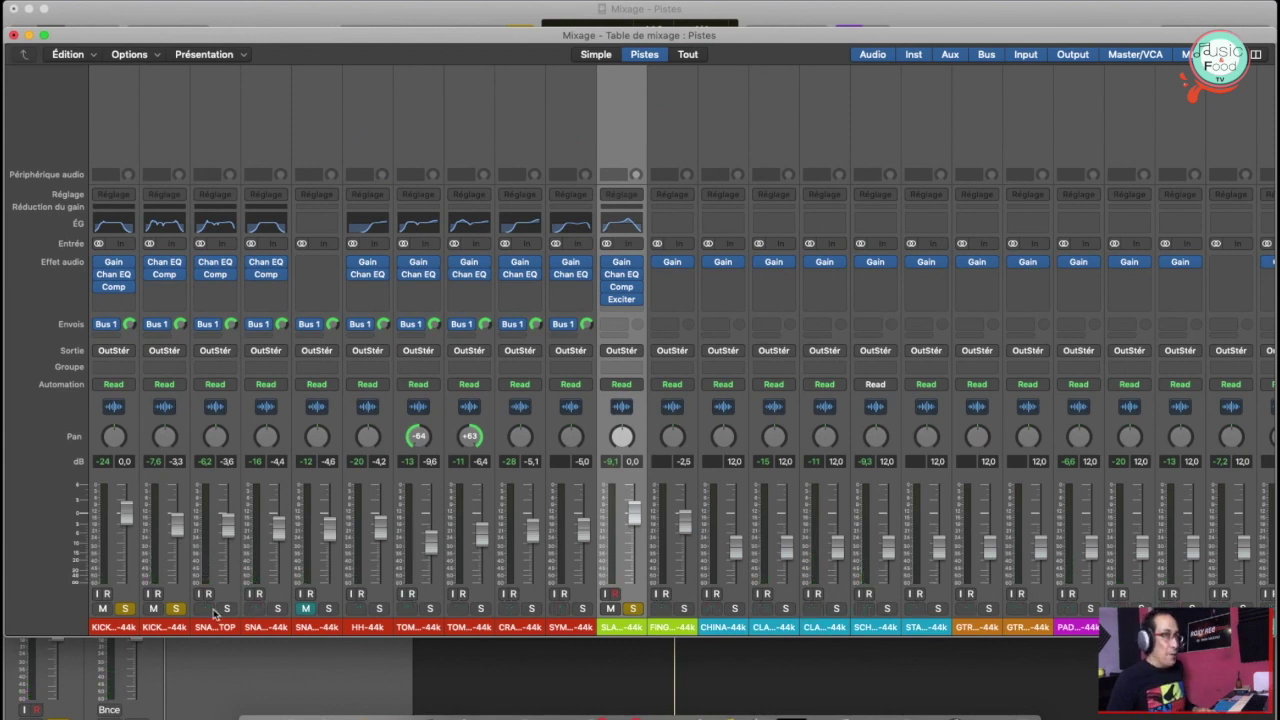
# Solo all drum tracks from the snare top to the cymbals along with the kicks and slap bass, and play the loop
pyautogui.moveTo(208, 632); pyautogui.dragTo(555, 627)
pyautogui.click(583, 609)
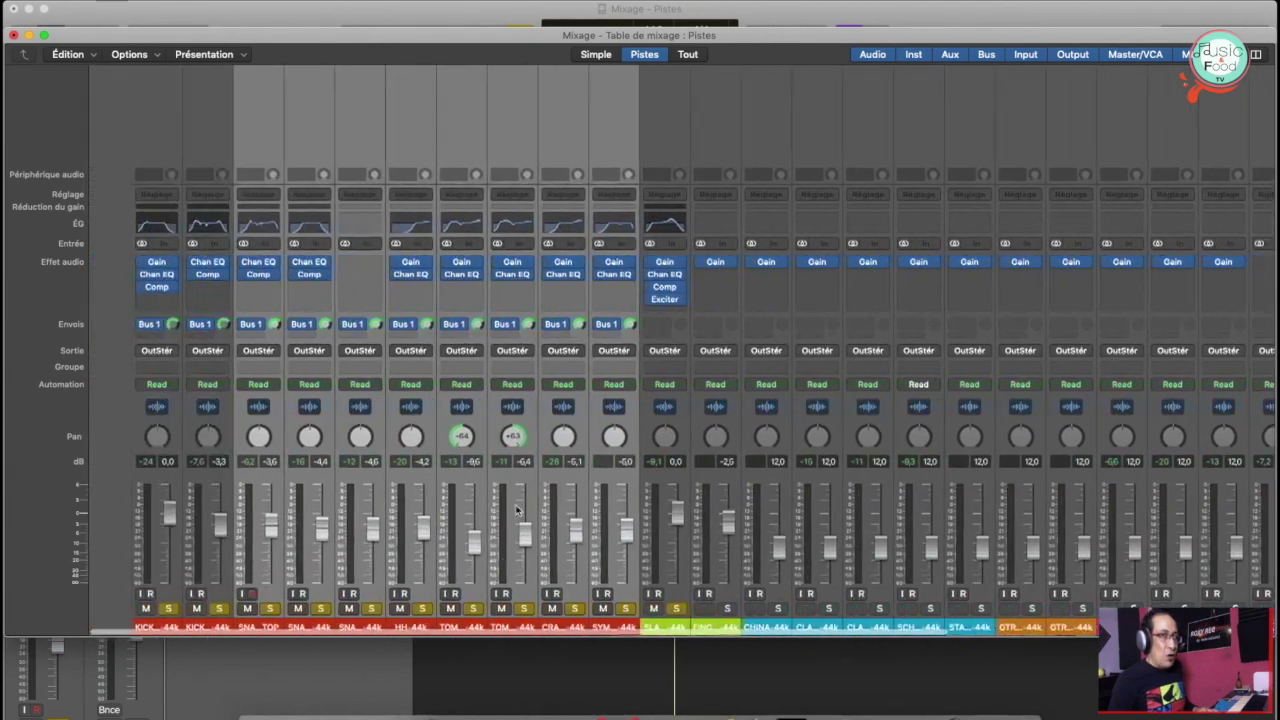
pyautogui.press('space')
pyautogui.click(367, 560)
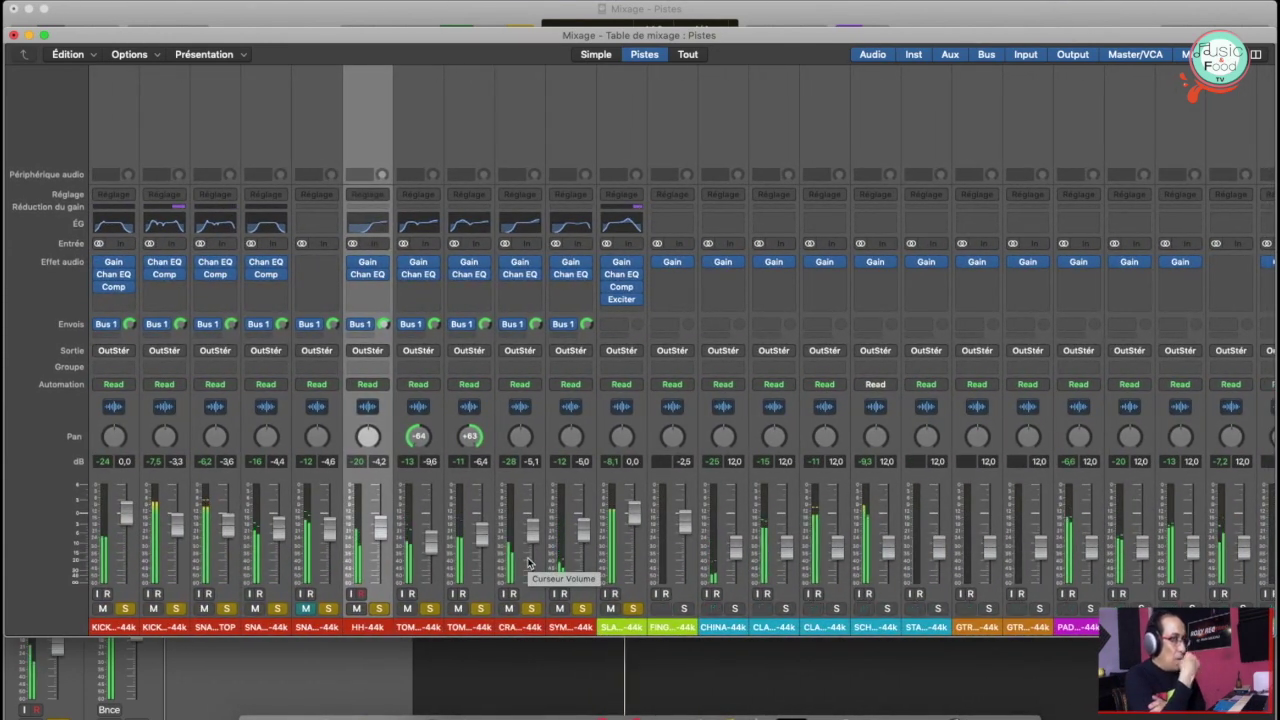
pyautogui.hscroll(4, 528, 563)
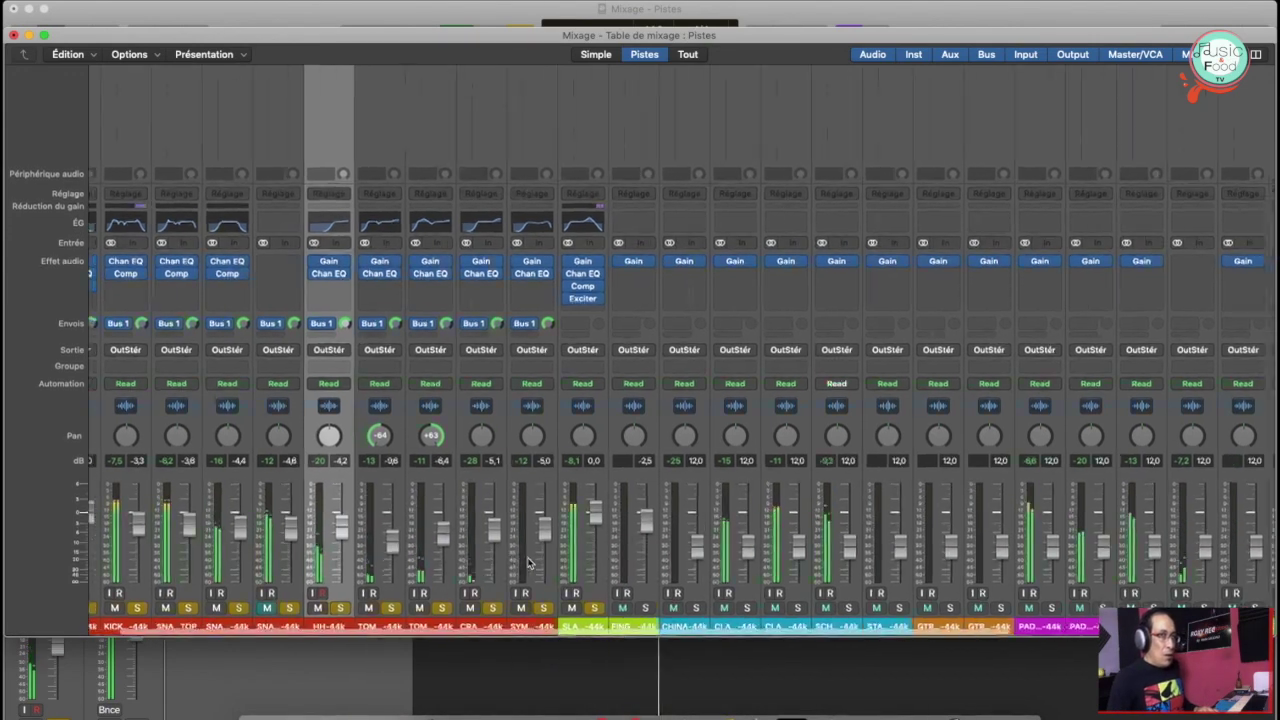
pyautogui.hscroll(-4, 528, 563)
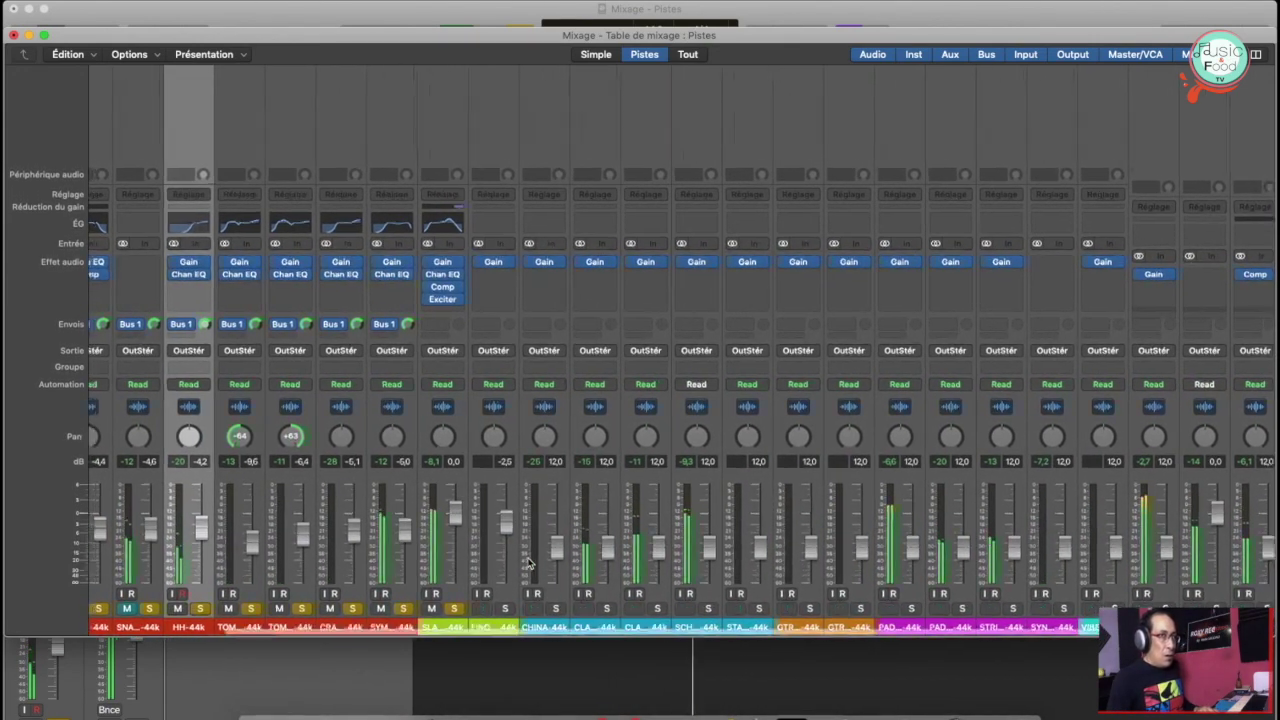
pyautogui.hscroll(1, 528, 563)
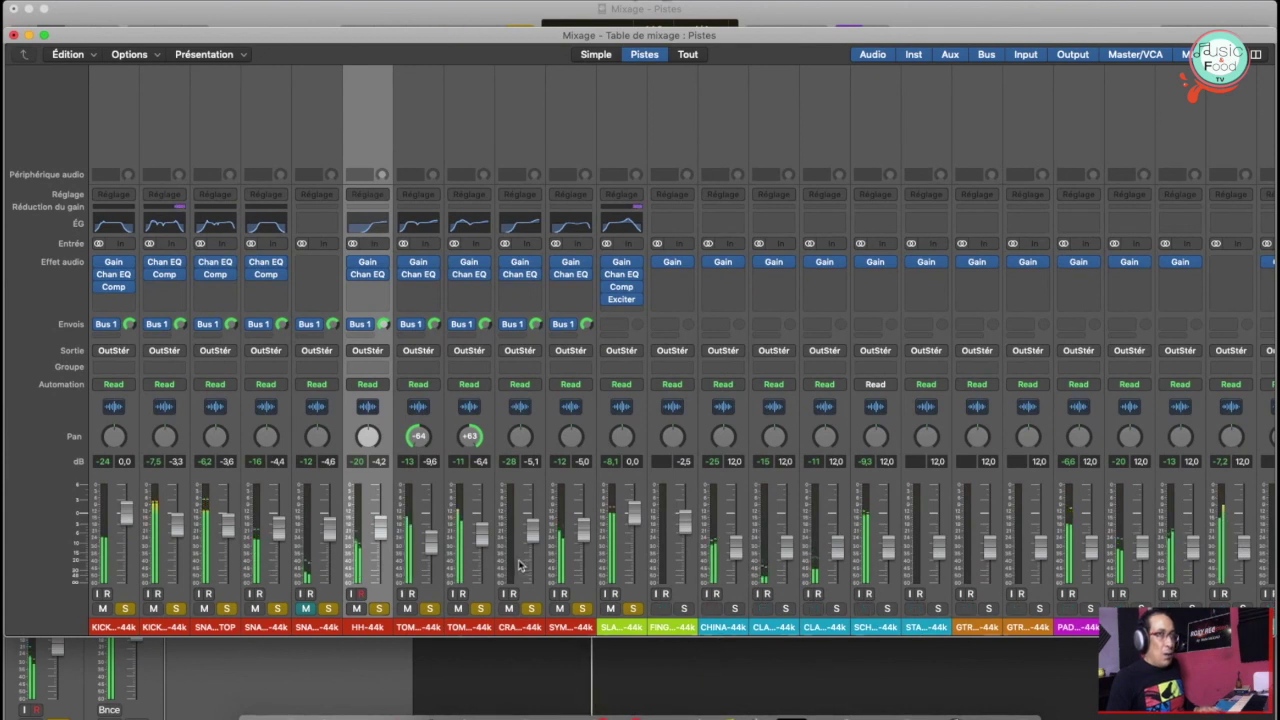
# Lower the Gain plug-in on the SYMBALS track to +5.4 dB, play the loop and close the plug-in
pyautogui.click(565, 630)
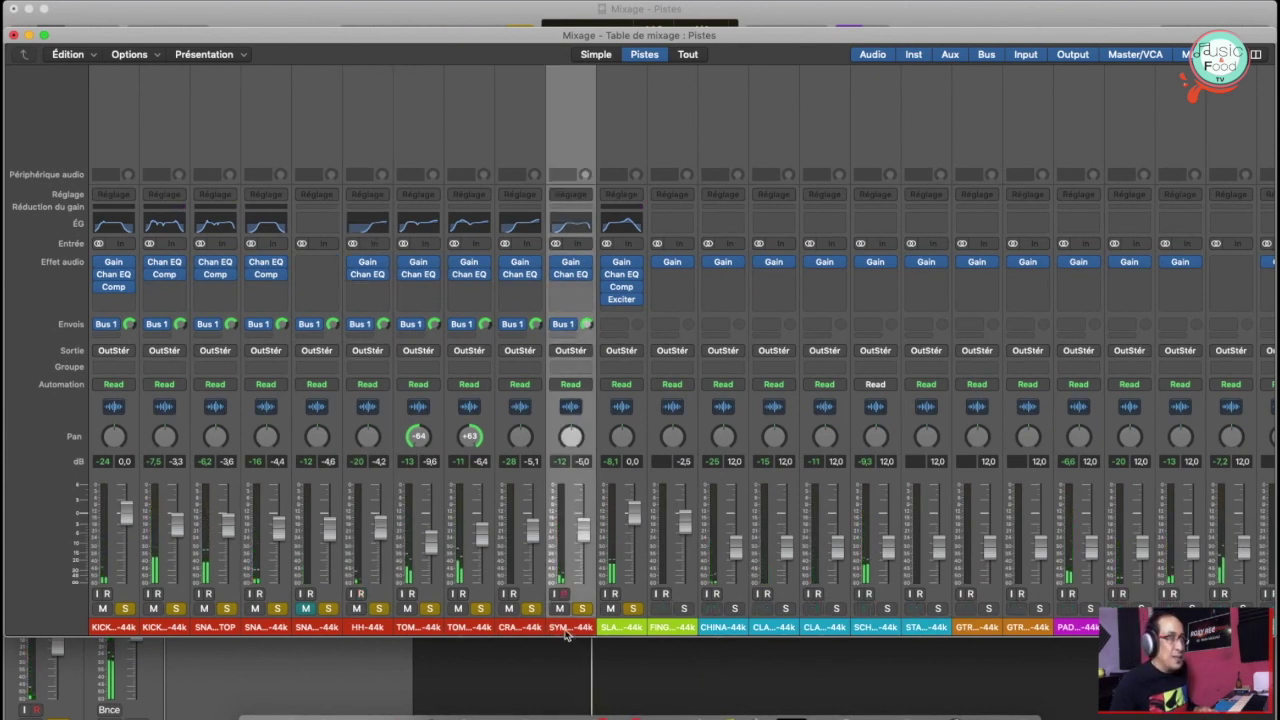
pyautogui.click(570, 262)
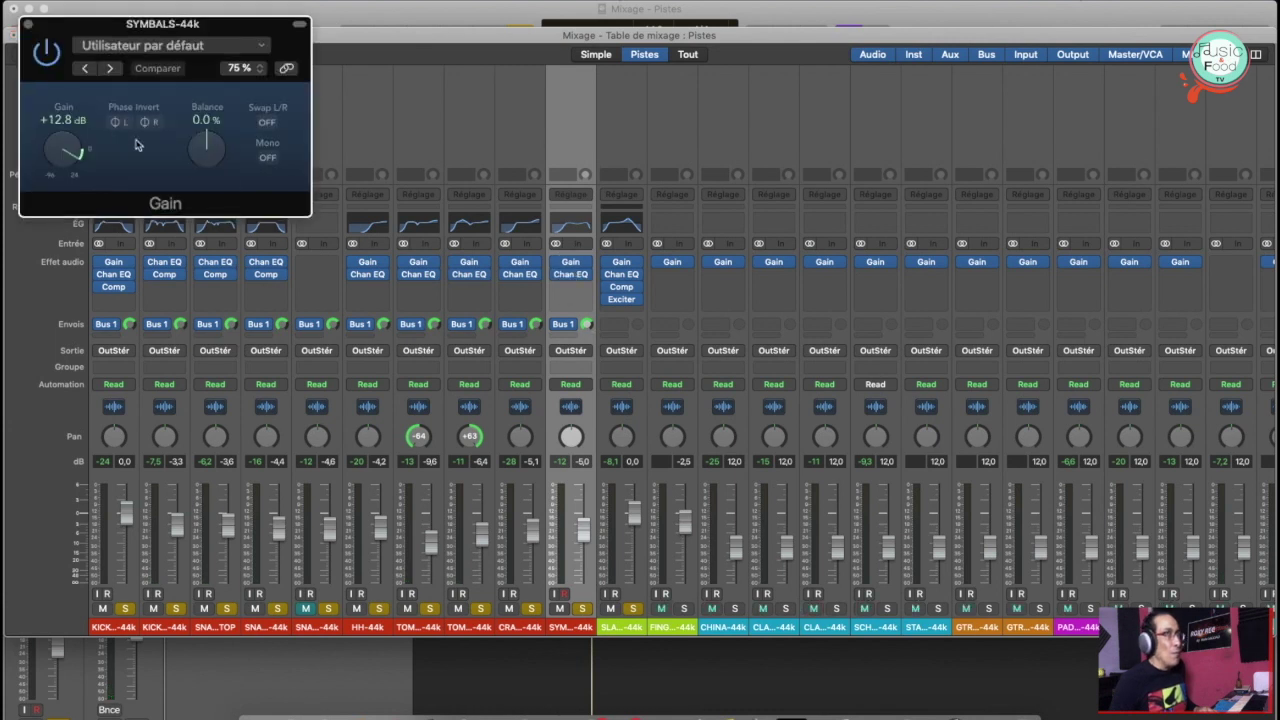
pyautogui.moveTo(70, 153); pyautogui.dragTo(58, 173)
pyautogui.press('space')
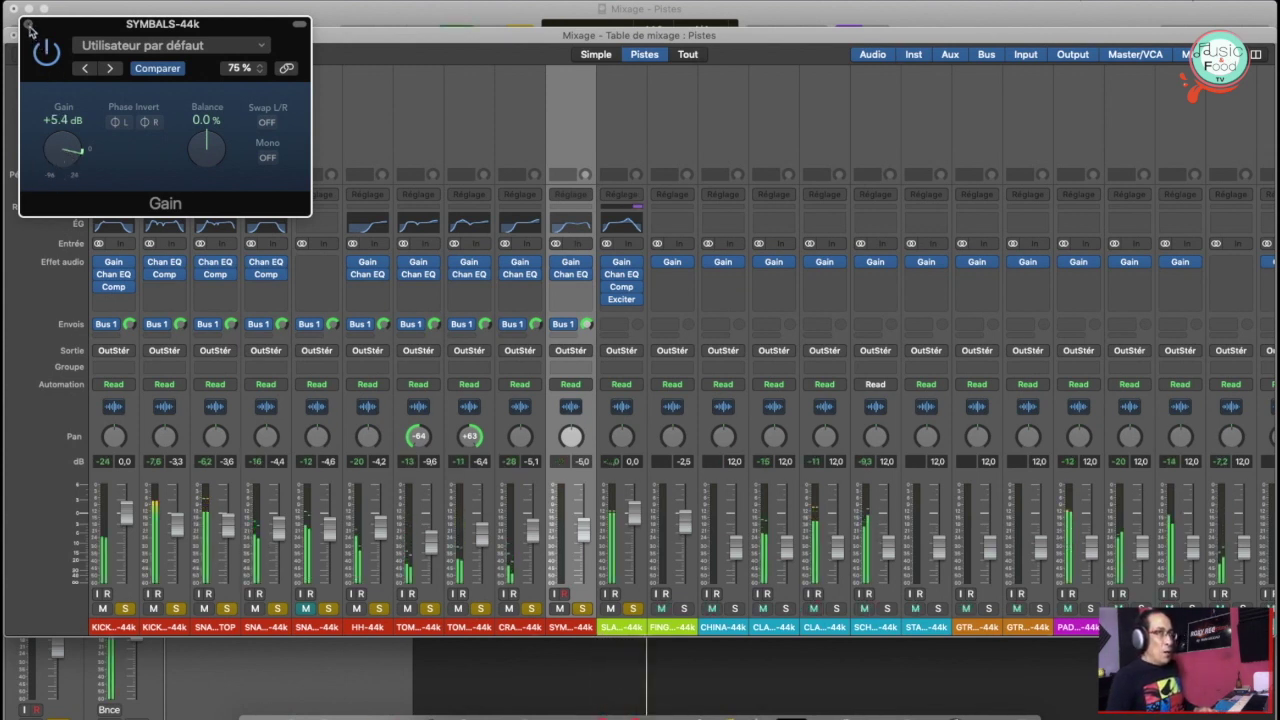
pyautogui.click(28, 25)
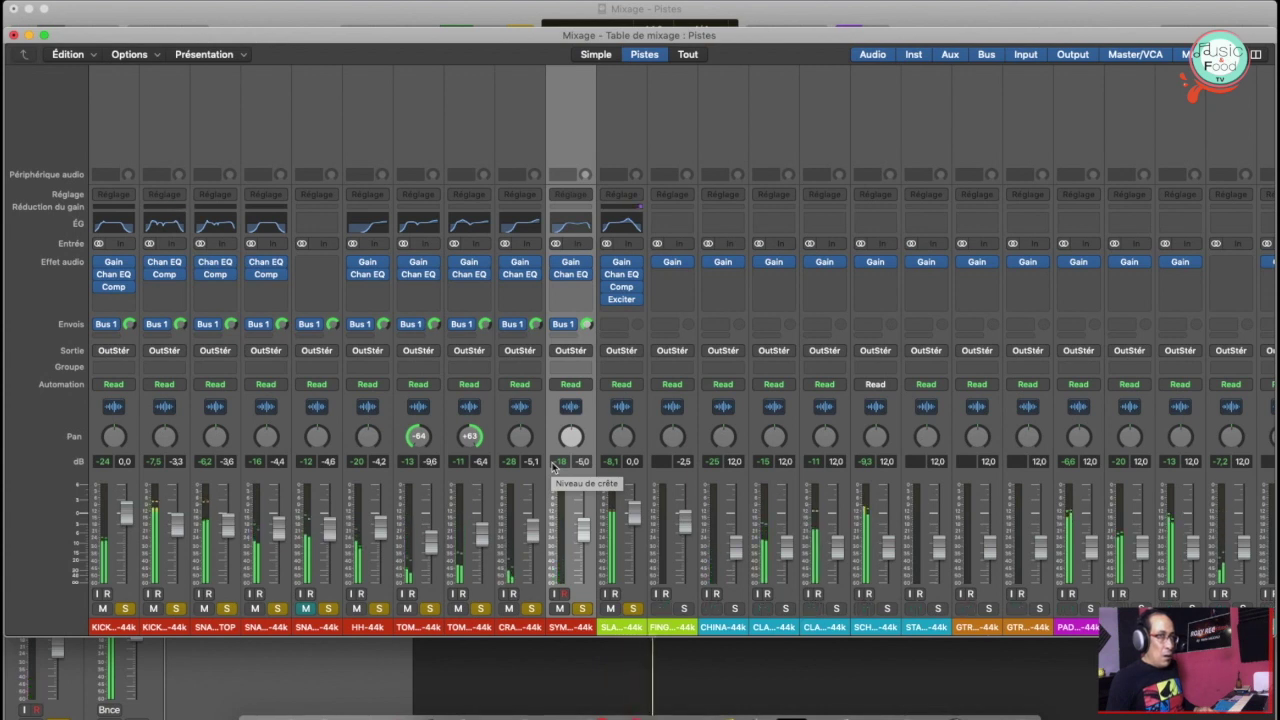
# Play the loop to check the slap bass level against the drums
pyautogui.hscroll(2, 551, 467)
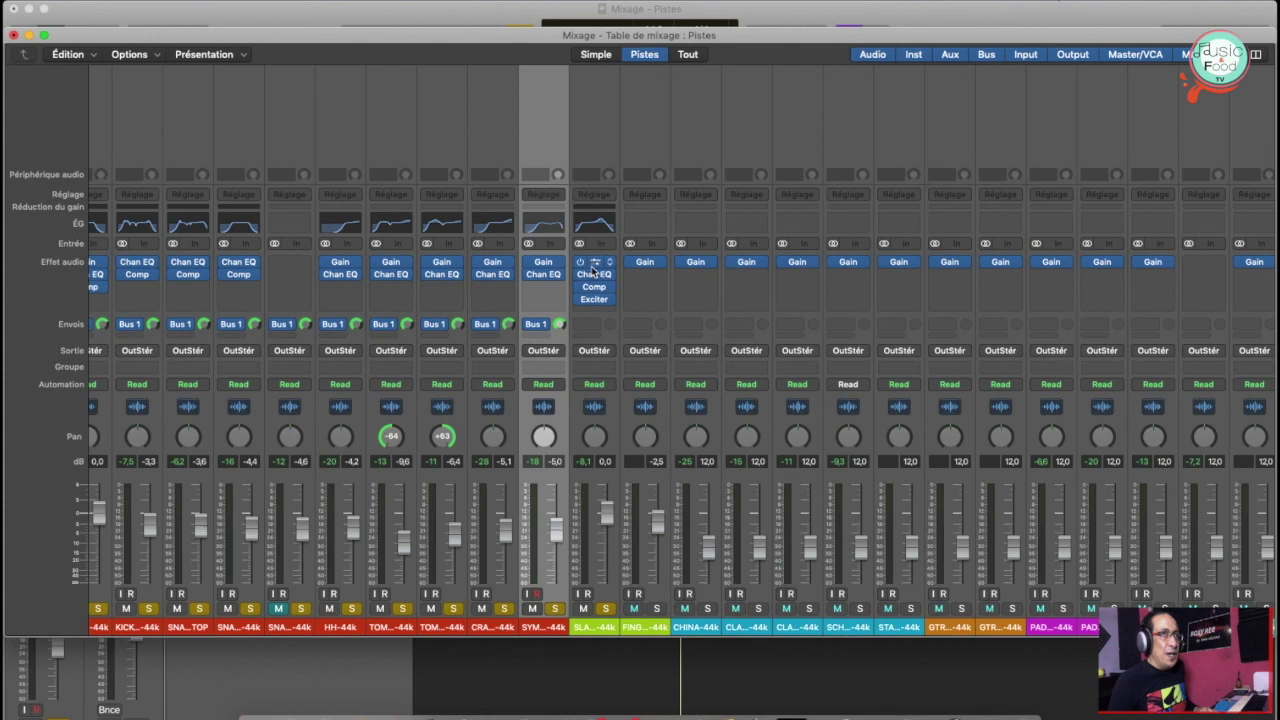
pyautogui.press('space')
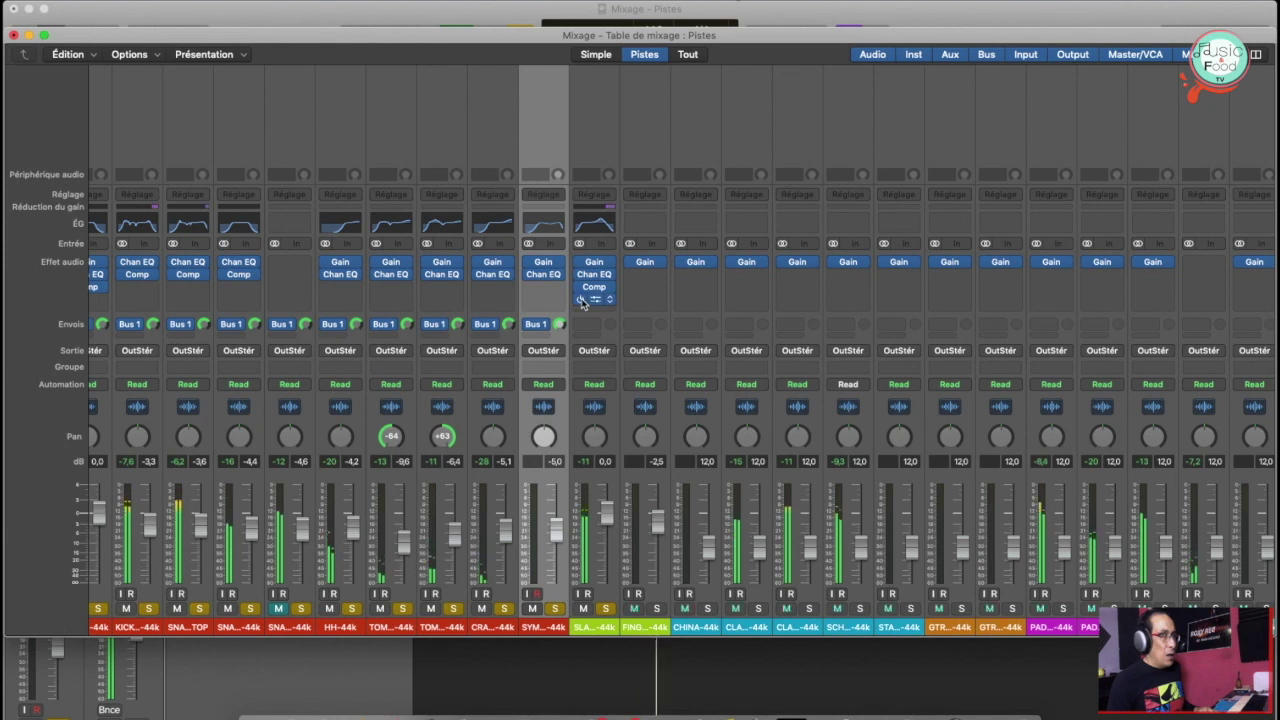
pyautogui.click(594, 312)
pyautogui.click(650, 297)
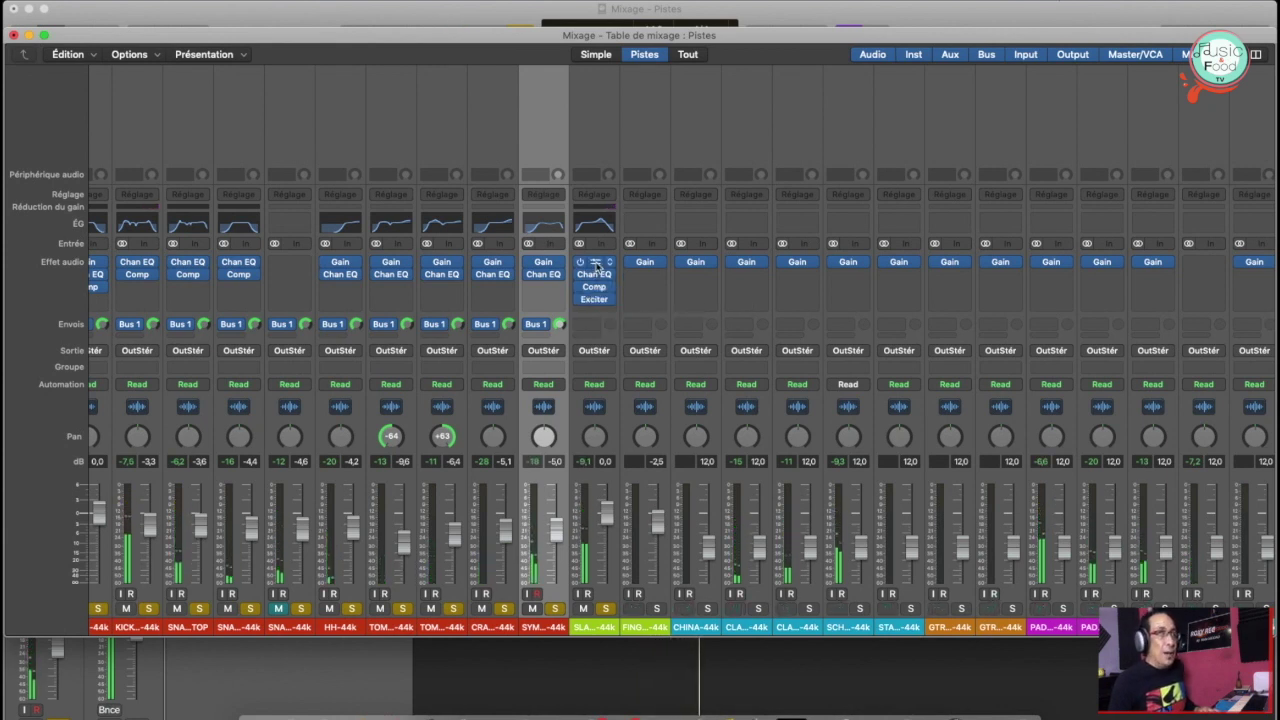
# Lower the Gain plug-in on the SLAP BASS track to +10.4 dB while the loop plays, and close the plug-in
pyautogui.click(595, 263)
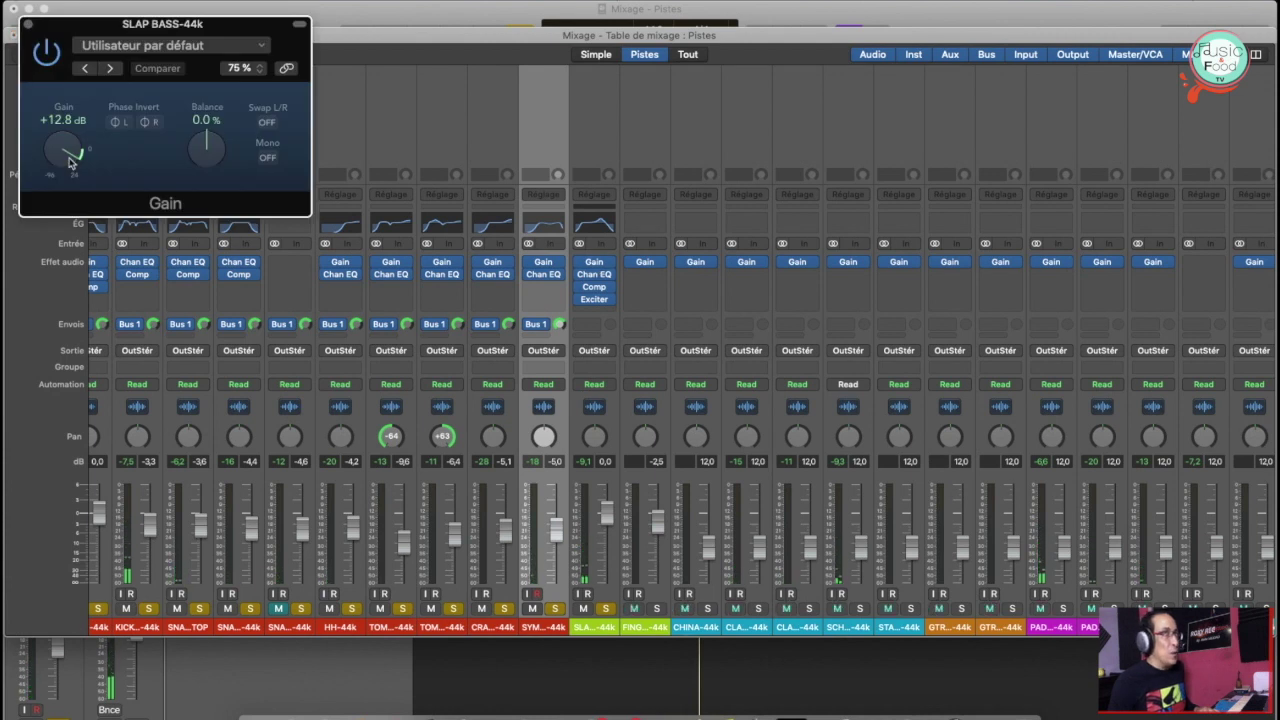
pyautogui.moveTo(70, 162); pyautogui.dragTo(70, 167)
pyautogui.press('space')
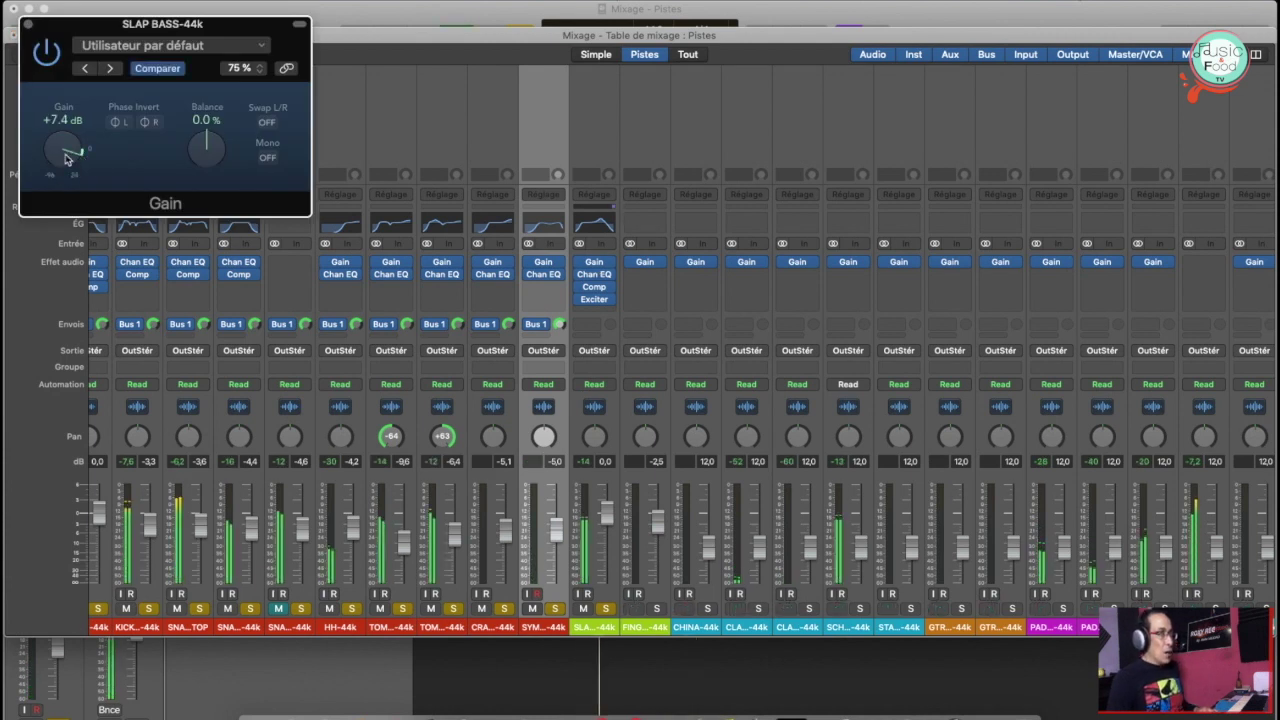
pyautogui.moveTo(68, 158); pyautogui.dragTo(64, 152)
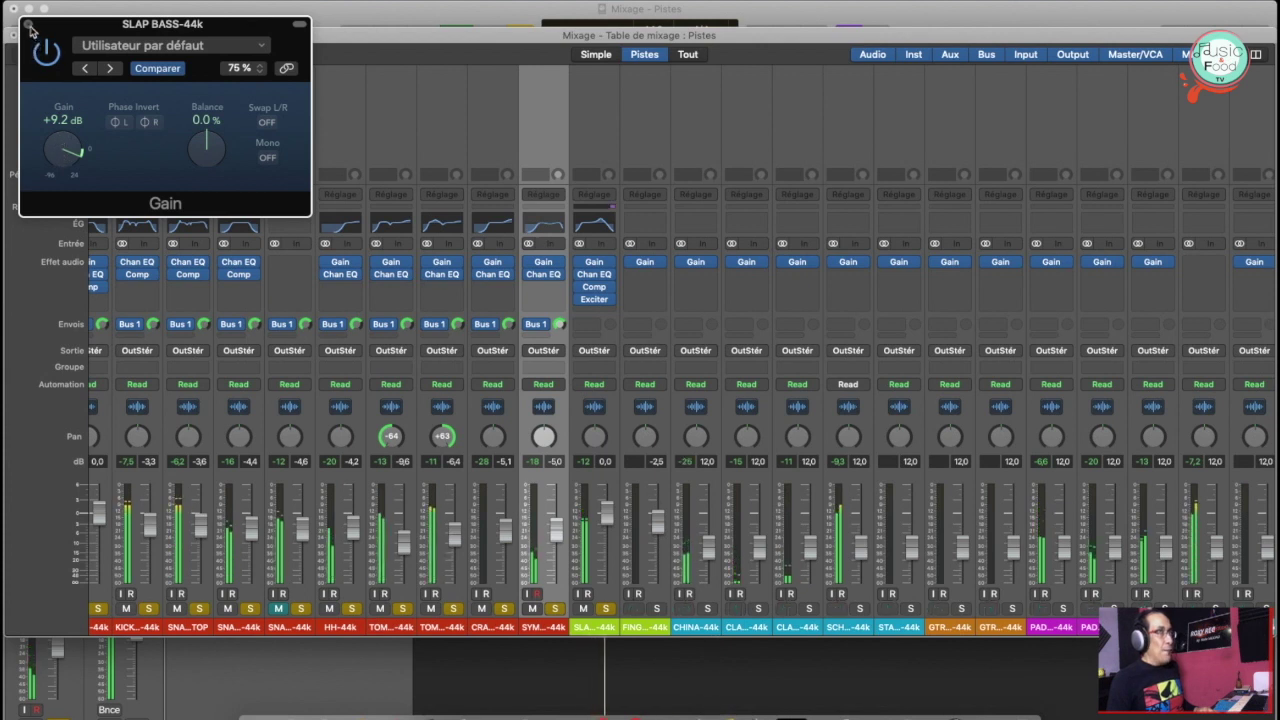
pyautogui.scroll(6, 69, 153)
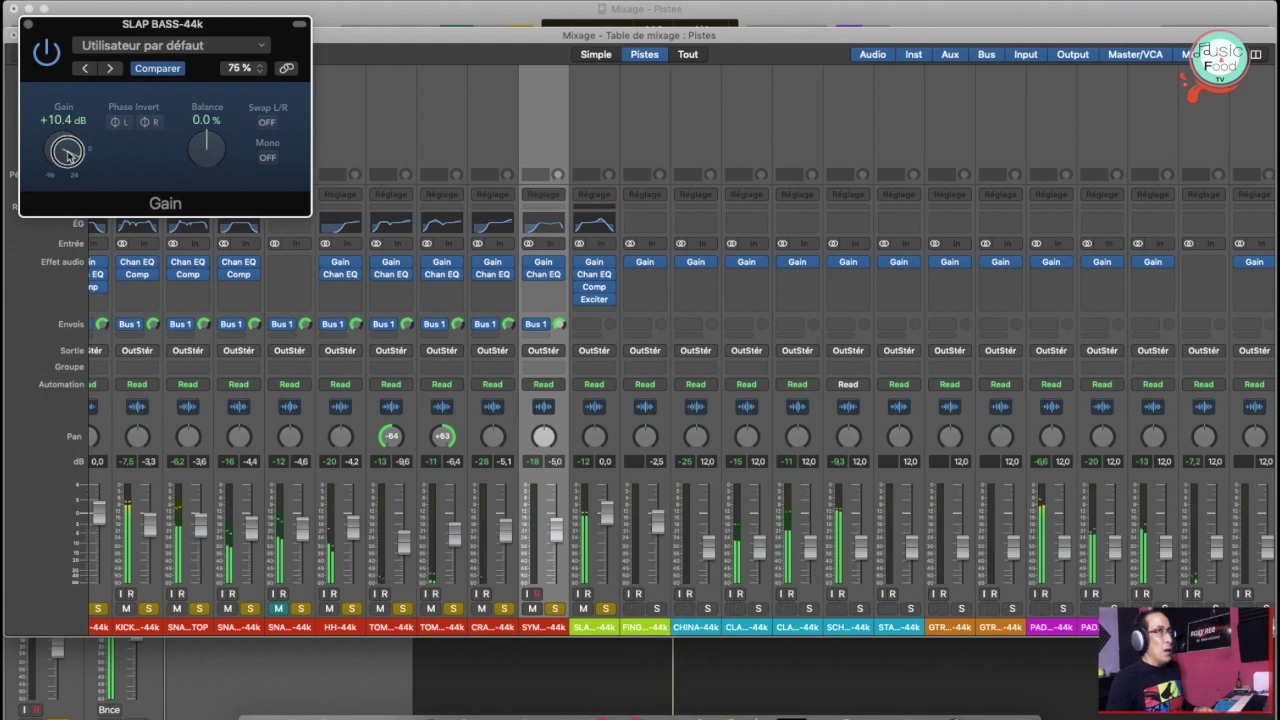
pyautogui.click(27, 23)
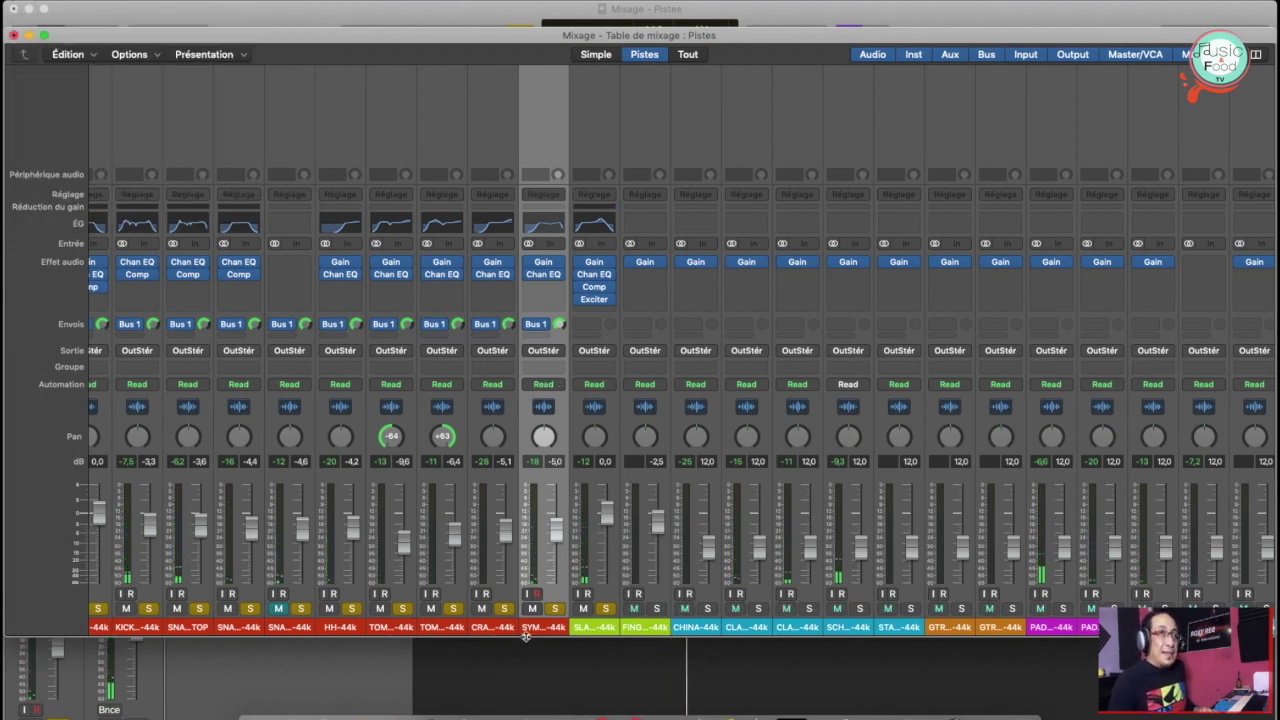
# Solo the FINGER BASS track, and mute the slap bass and all drum tracks
pyautogui.click(633, 630)
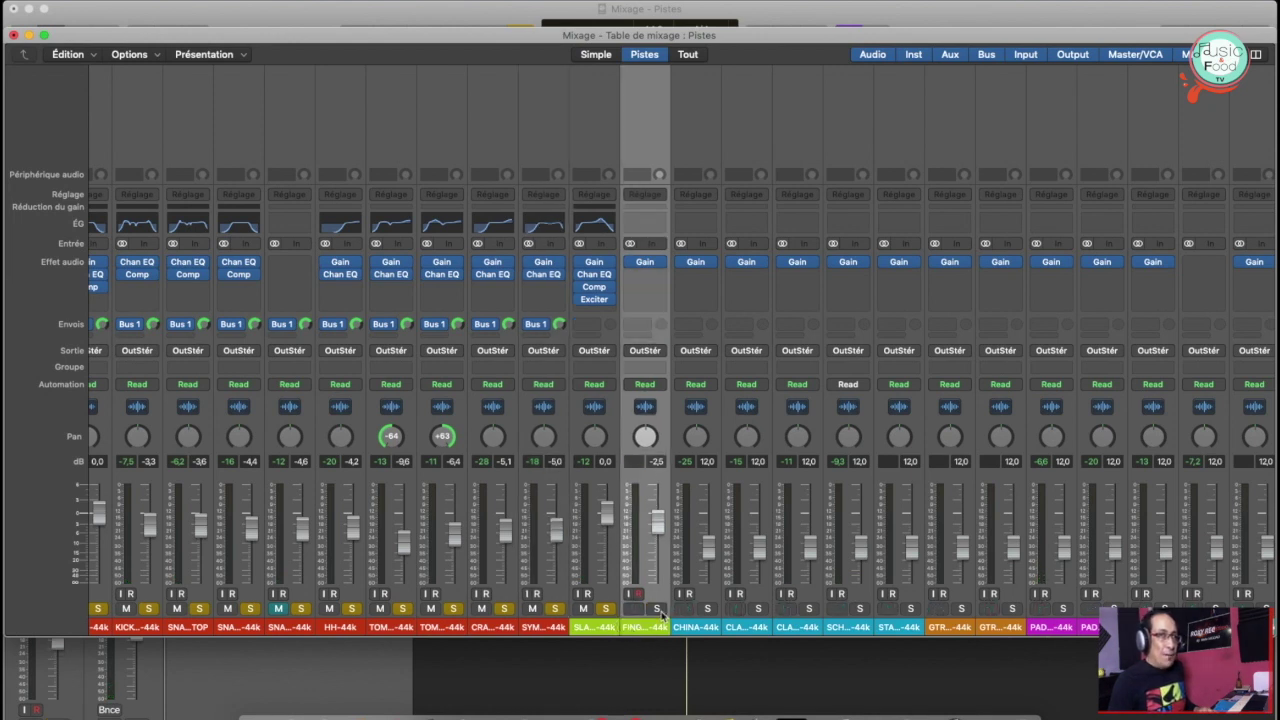
pyautogui.hscroll(-1, 580, 612)
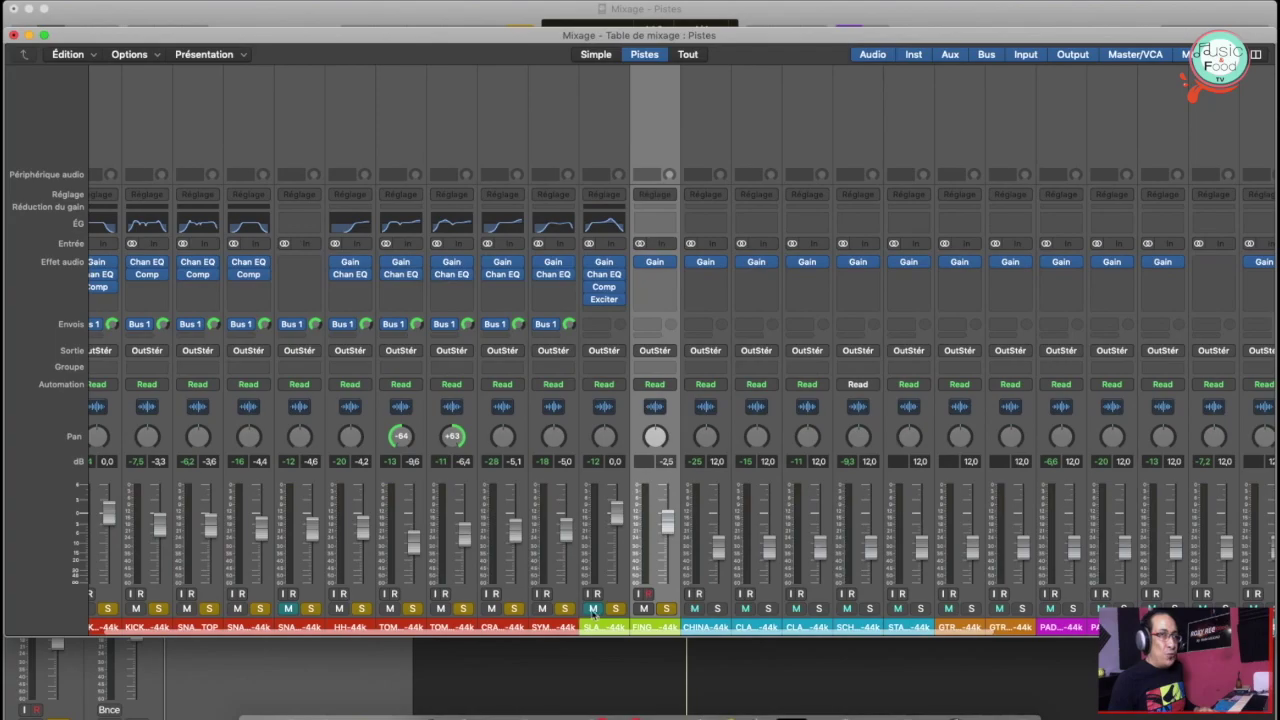
pyautogui.press('super+w')
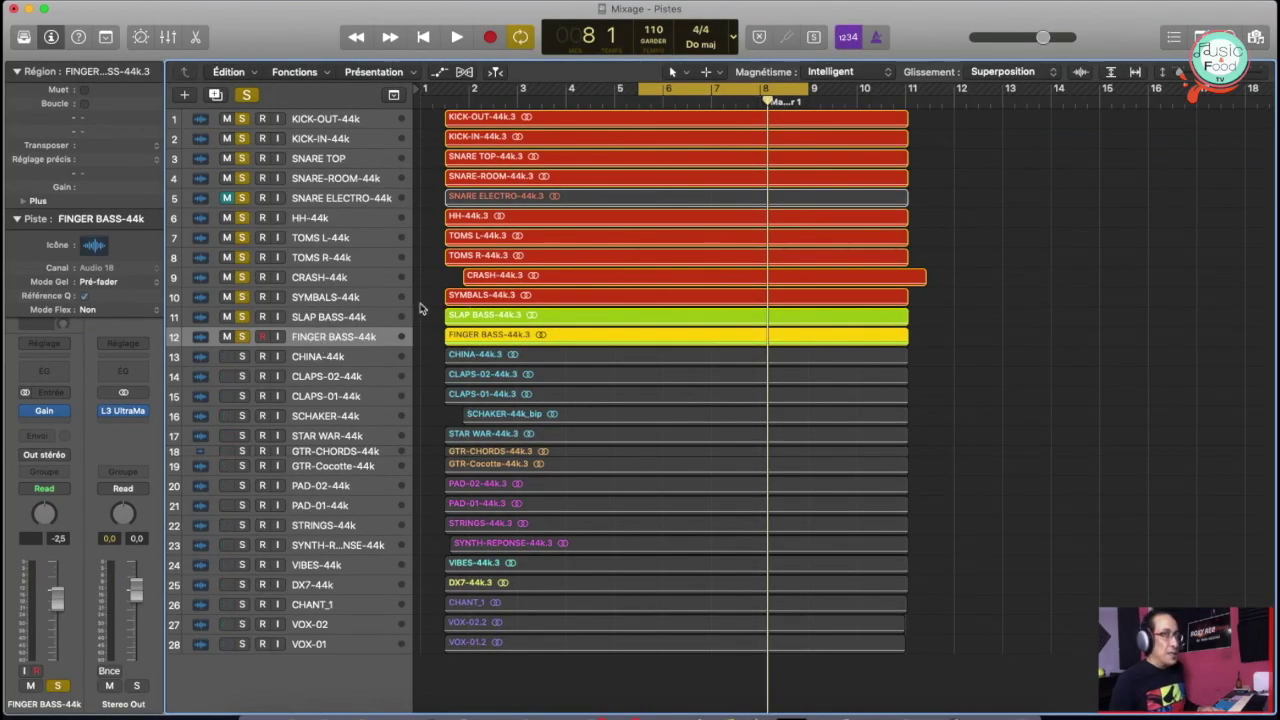
pyautogui.moveTo(227, 119); pyautogui.dragTo(228, 318)
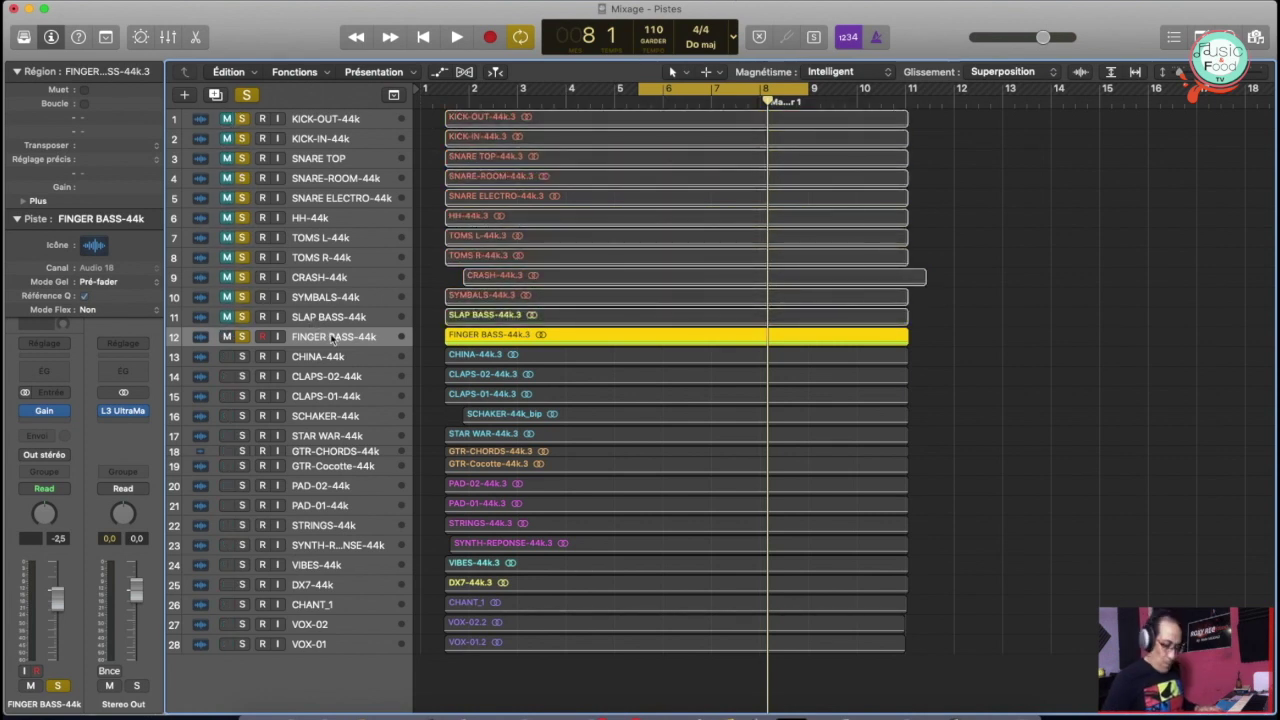
# Move the cycle range to bars 9 and 10, where the finger bass plays, and listen to the loop
pyautogui.press('super+Down')
pyautogui.press('super+Down')
pyautogui.press('super+Down')
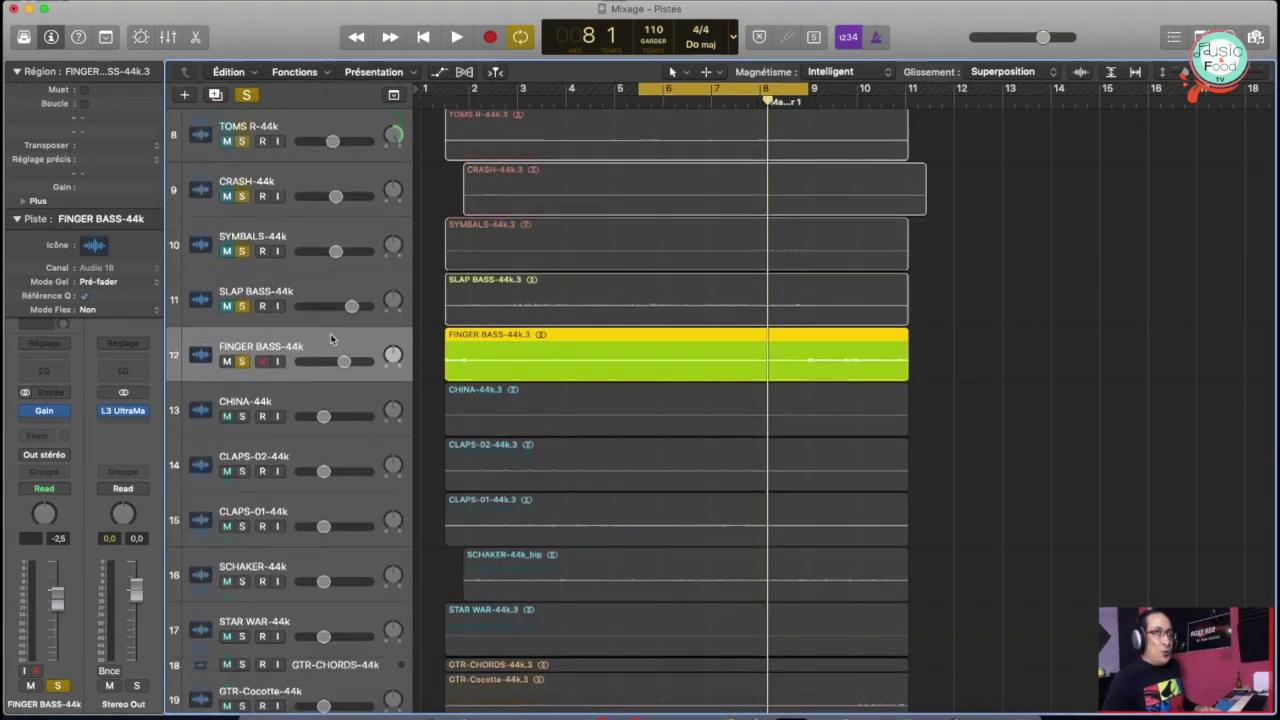
pyautogui.press('super+Down')
pyautogui.press('super+Down')
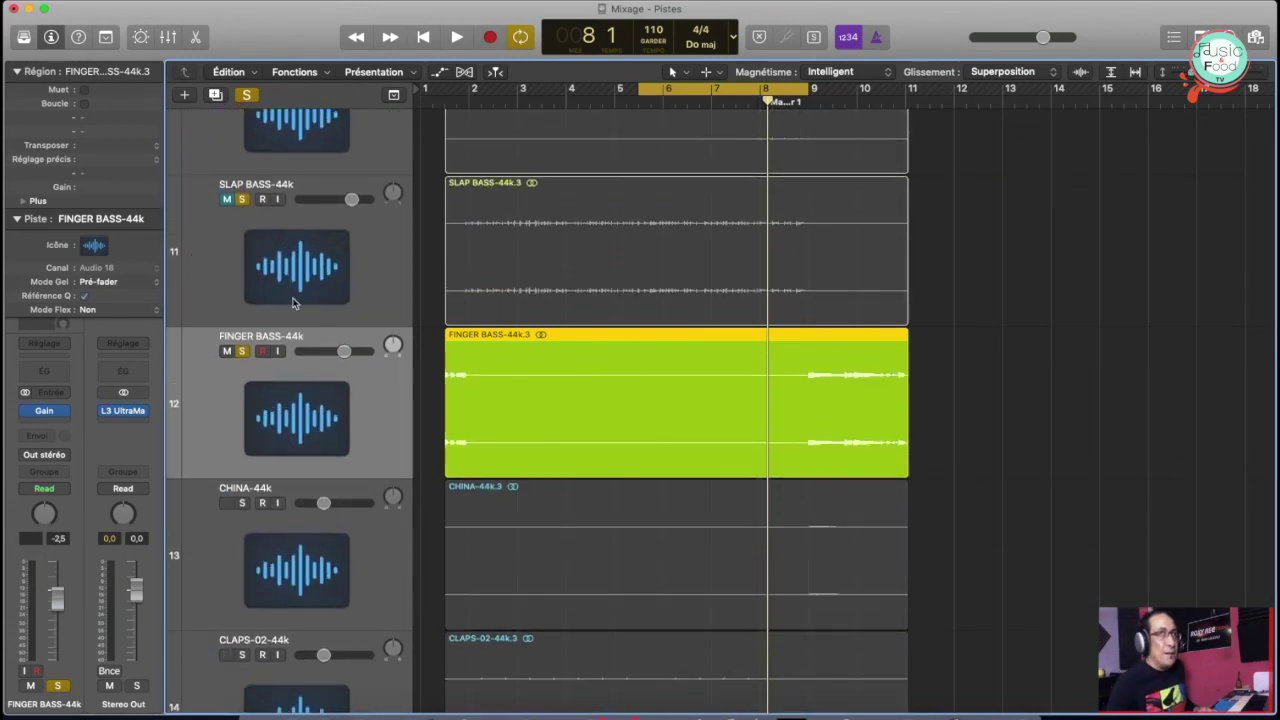
pyautogui.moveTo(745, 87); pyautogui.dragTo(906, 95)
pyautogui.press('space')
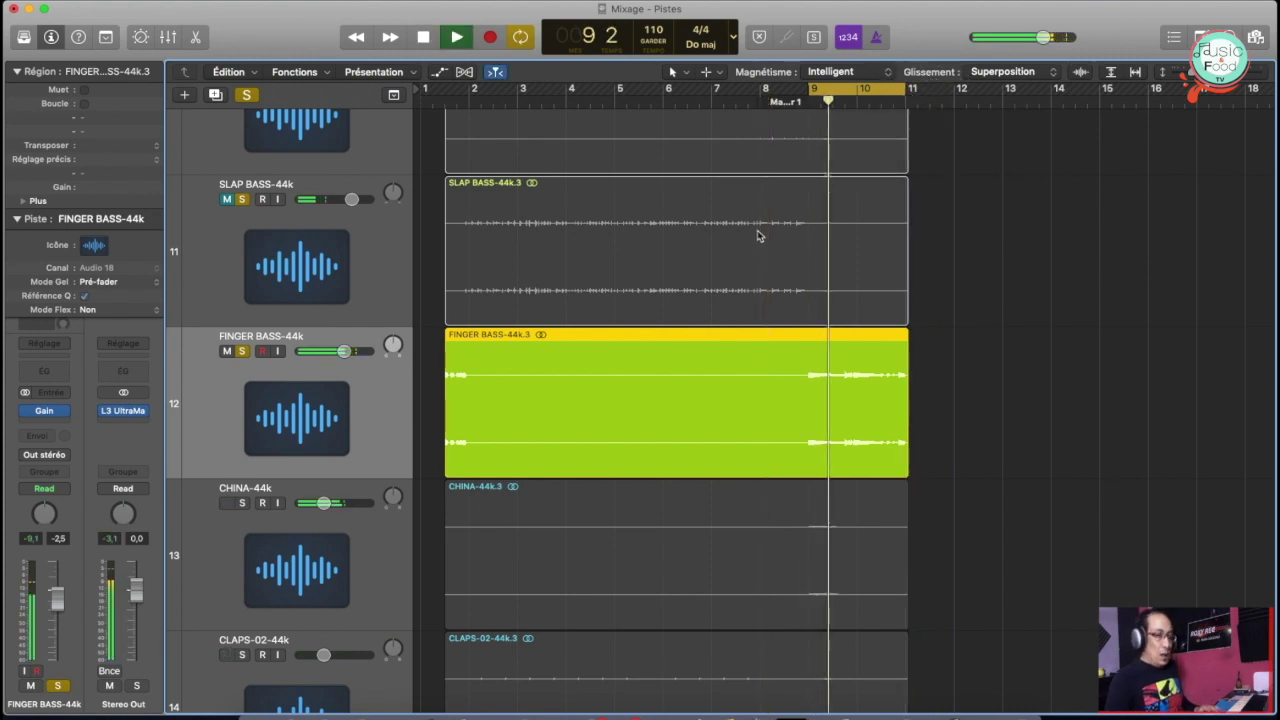
pyautogui.press('space')
# Copy the slap bass Channel EQ, Compressor and Exciter to the FINGER BASS track, and bypass the copied Compressor and Exciter
pyautogui.press('z')
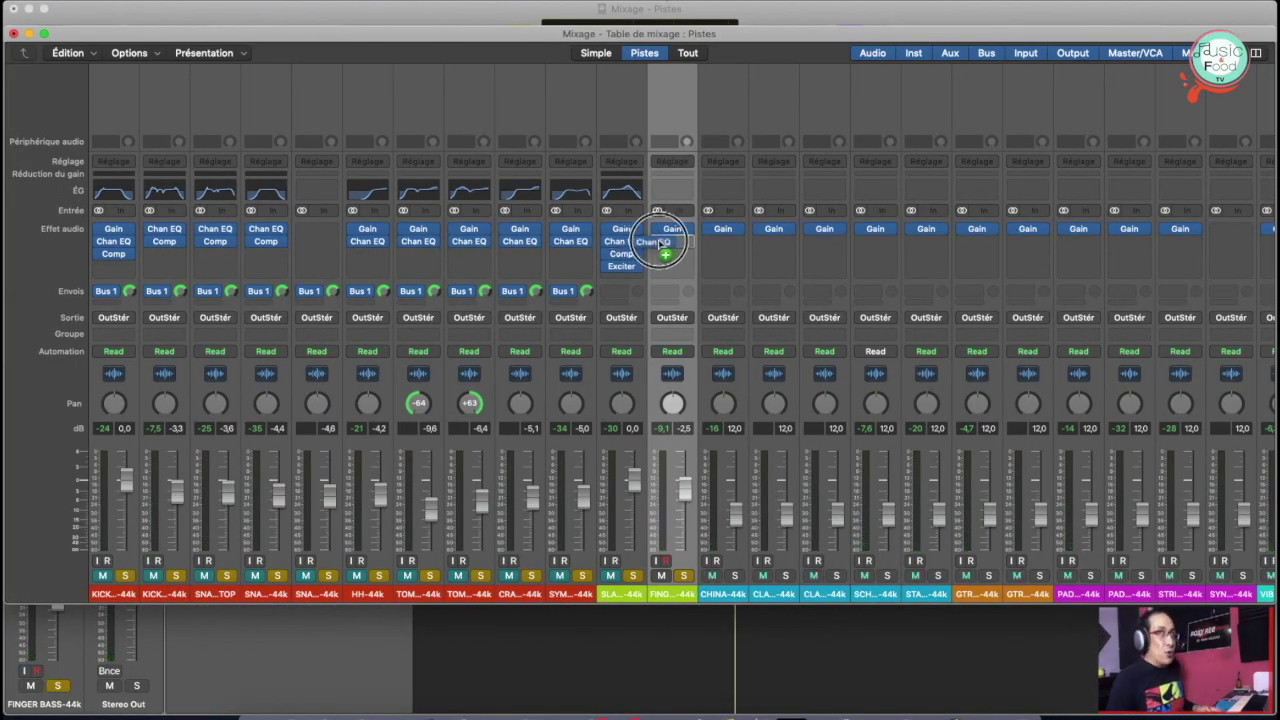
pyautogui.moveTo(625, 256); pyautogui.dragTo(668, 256)
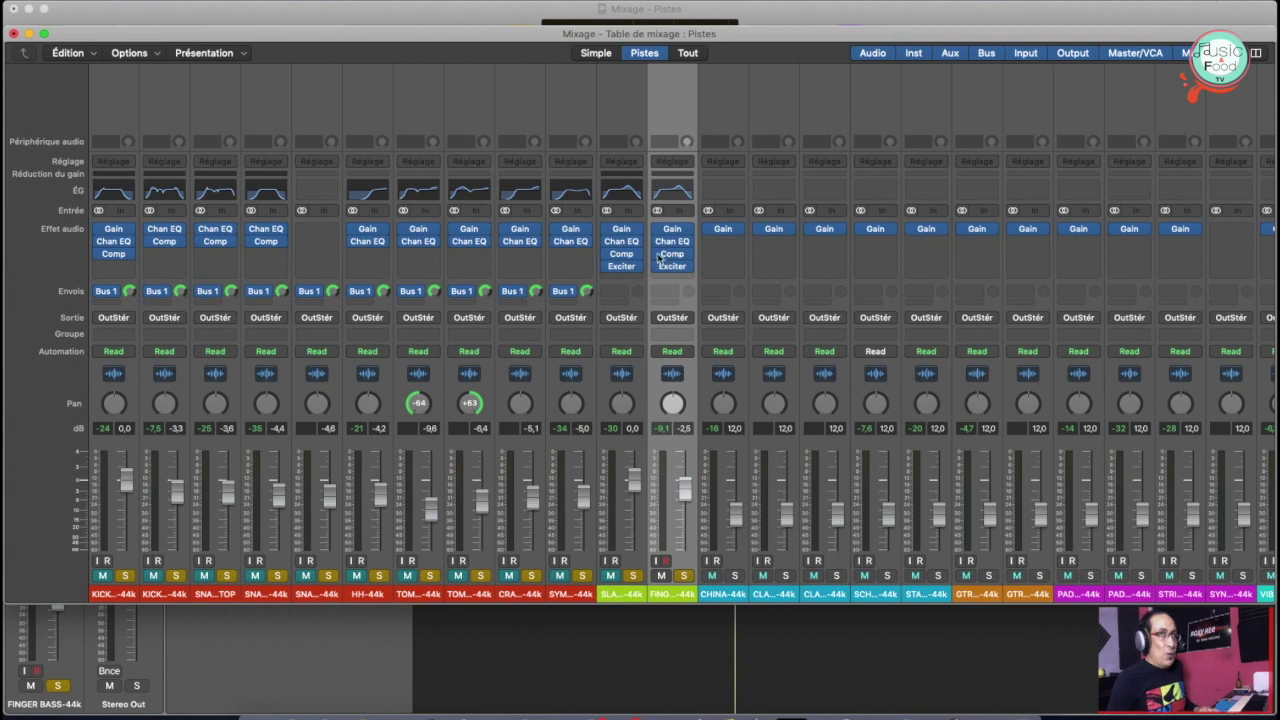
pyautogui.click(658, 257)
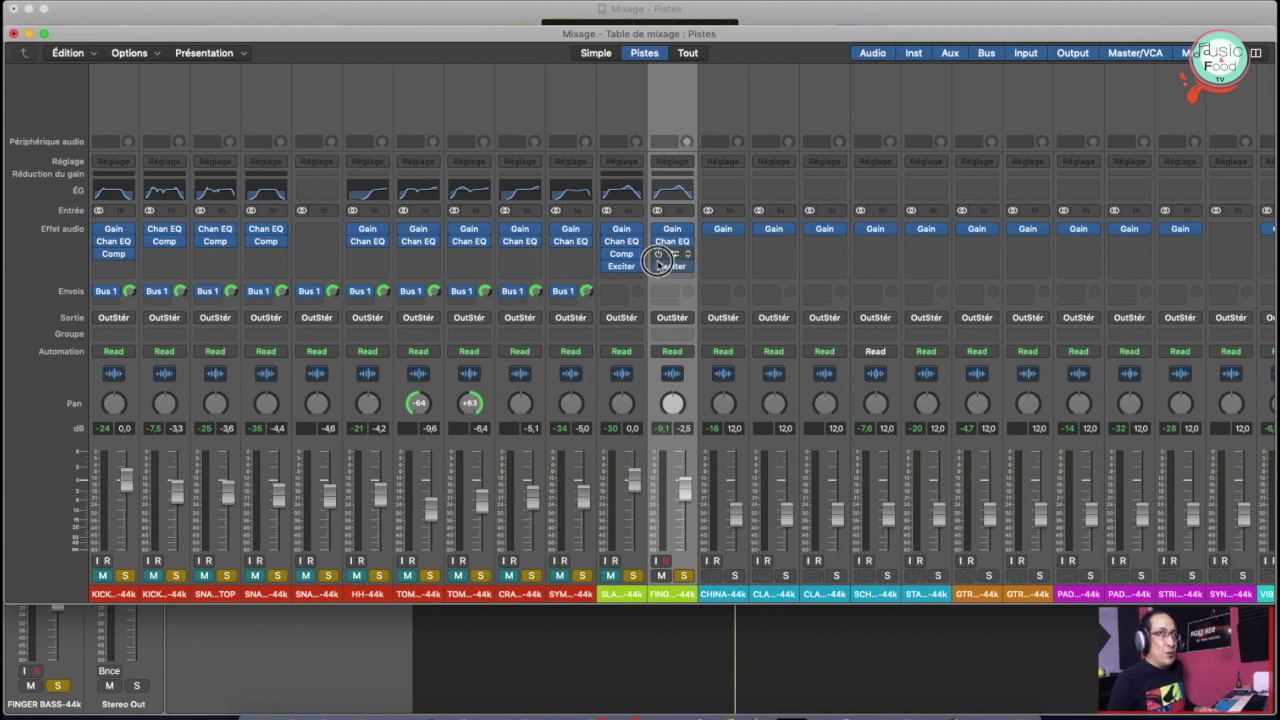
# Set the finger bass Channel EQ to a +2.0 dB boost at 1200 Hz and a 2150 Hz high cut, comparing it with bypass
pyautogui.click(667, 195)
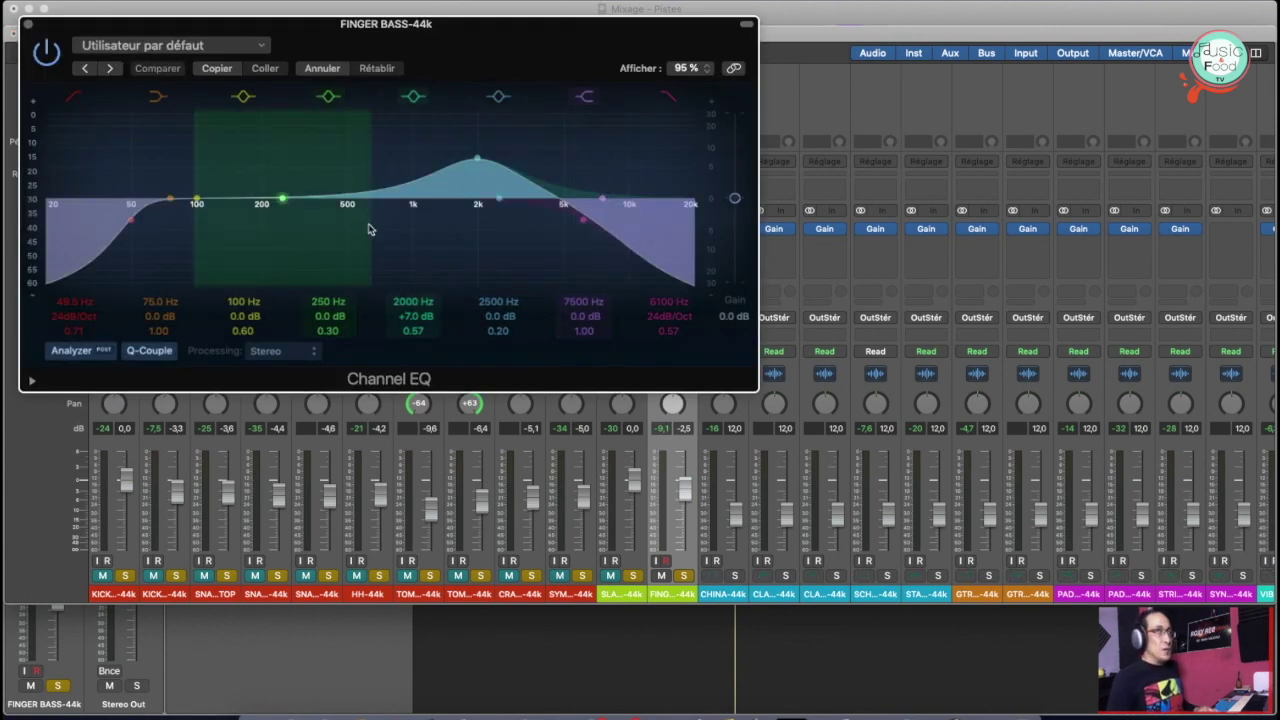
pyautogui.click(47, 52)
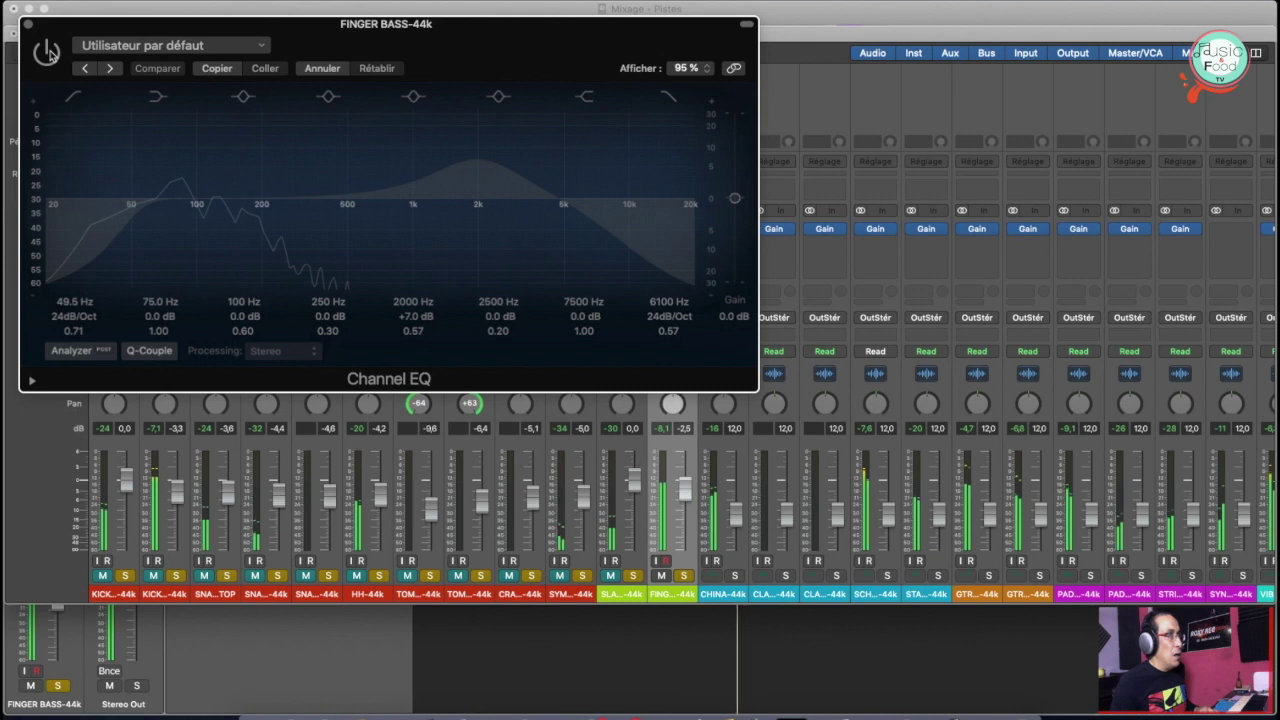
pyautogui.click(47, 52)
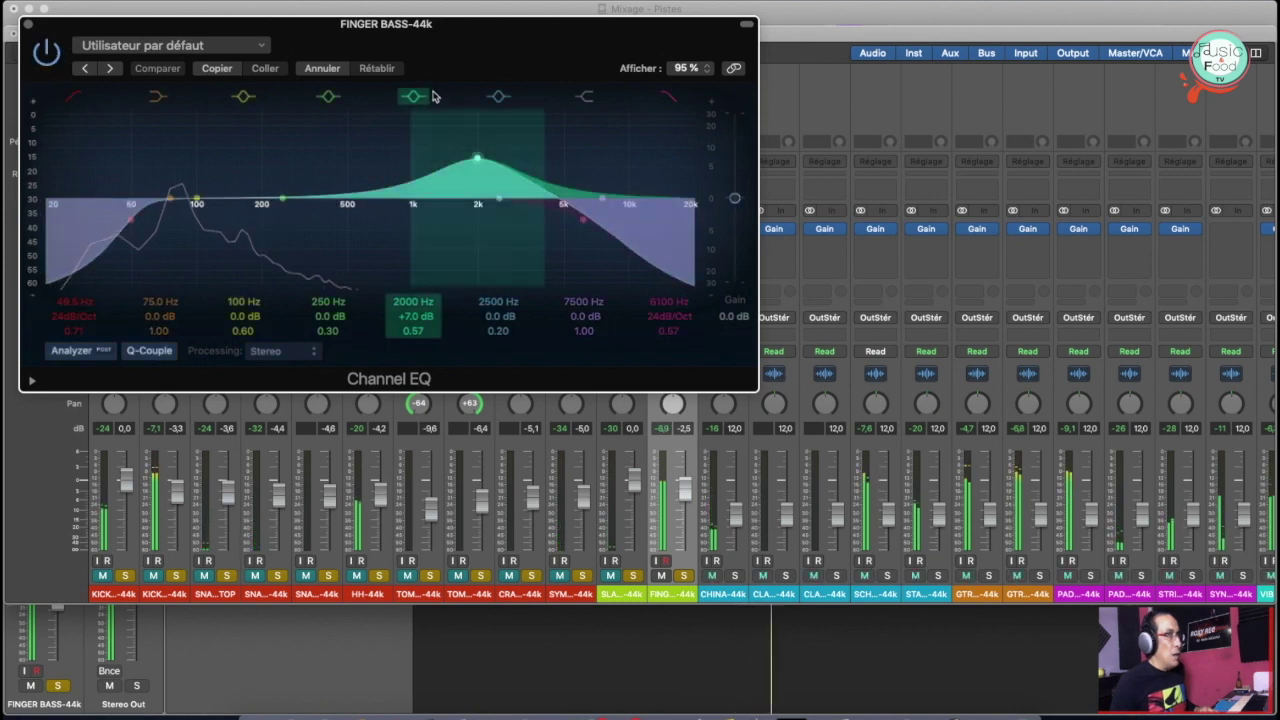
pyautogui.moveTo(477, 159); pyautogui.dragTo(477, 180)
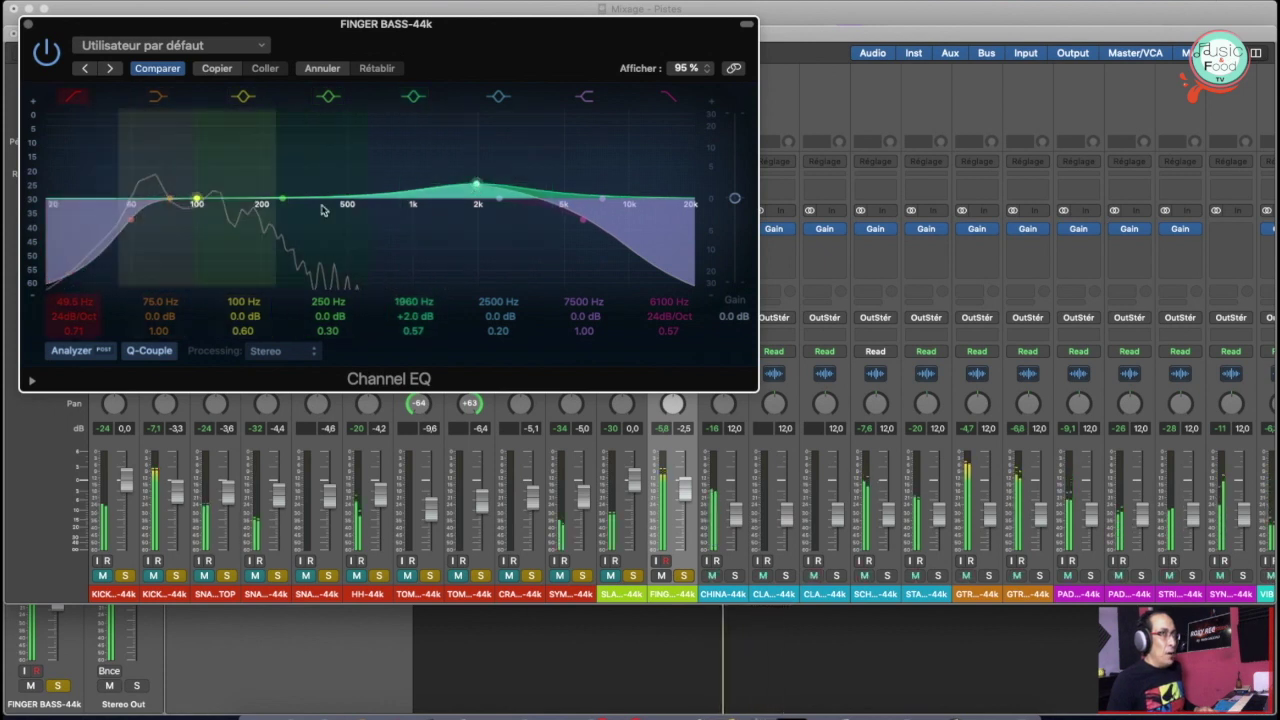
pyautogui.moveTo(581, 221); pyautogui.dragTo(480, 220)
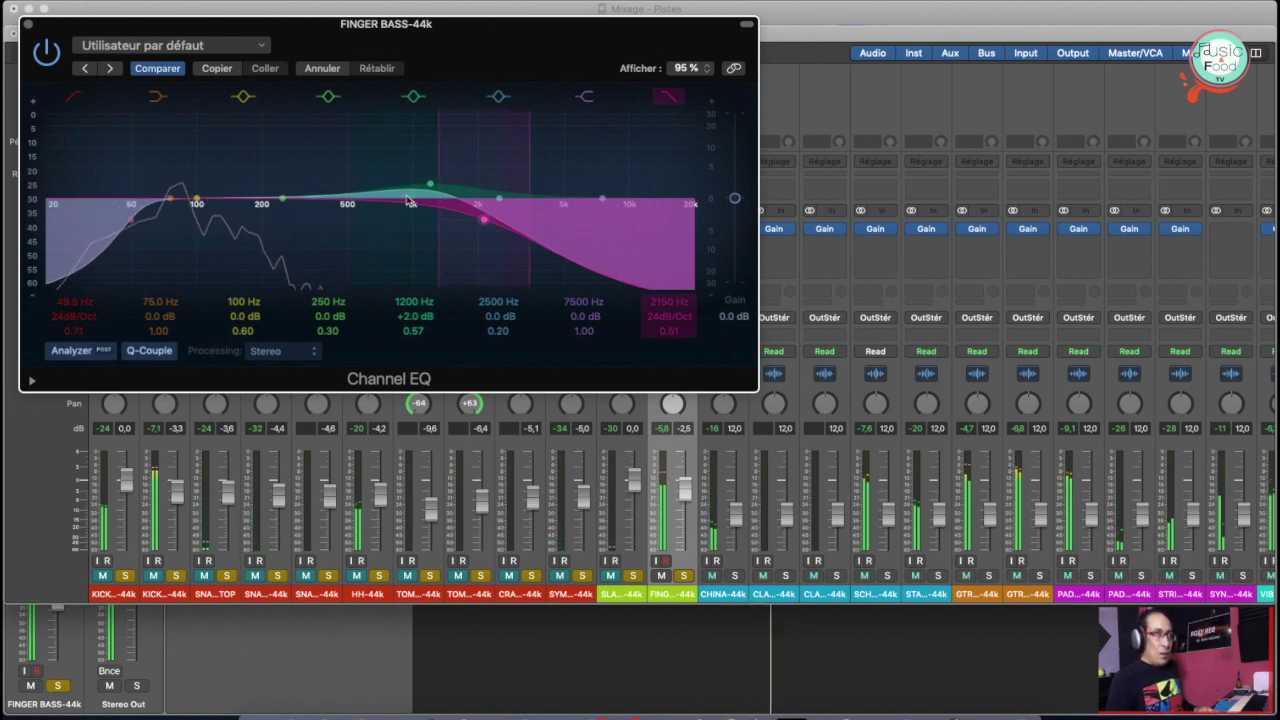
pyautogui.click(28, 26)
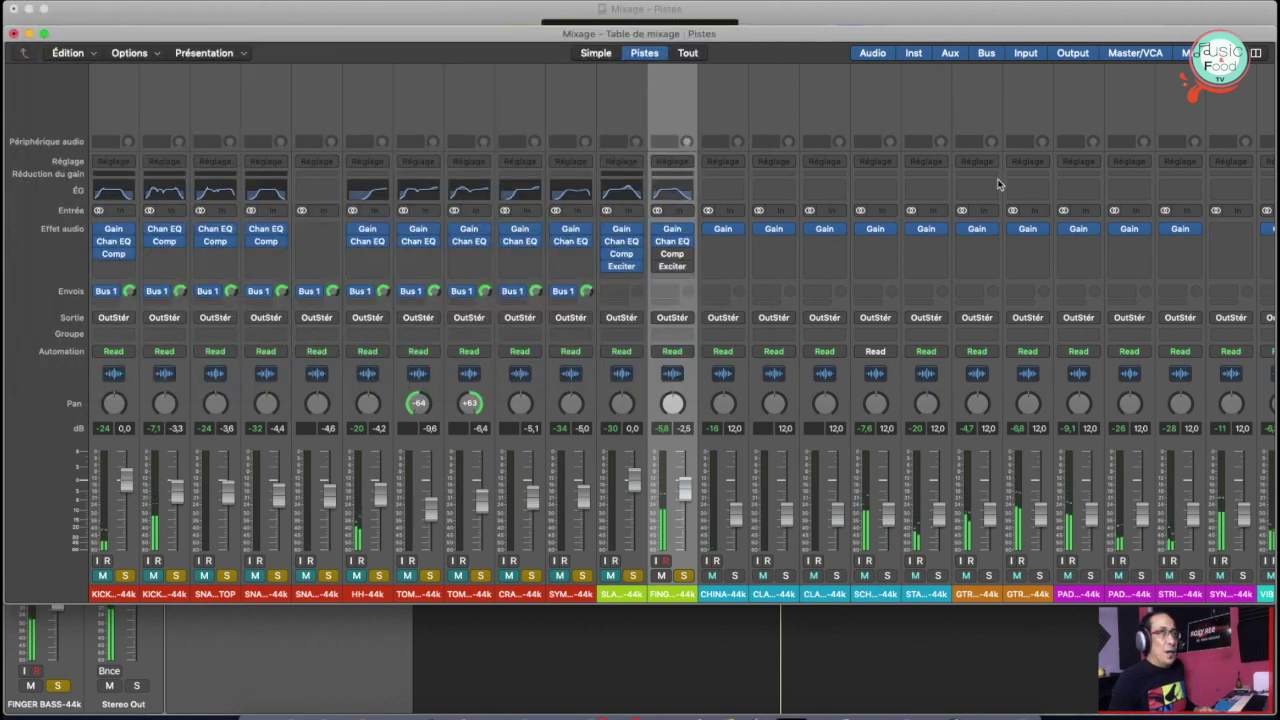
# Open the finger bass Compressor, enable it while playing the loop, and close it
pyautogui.click(674, 256)
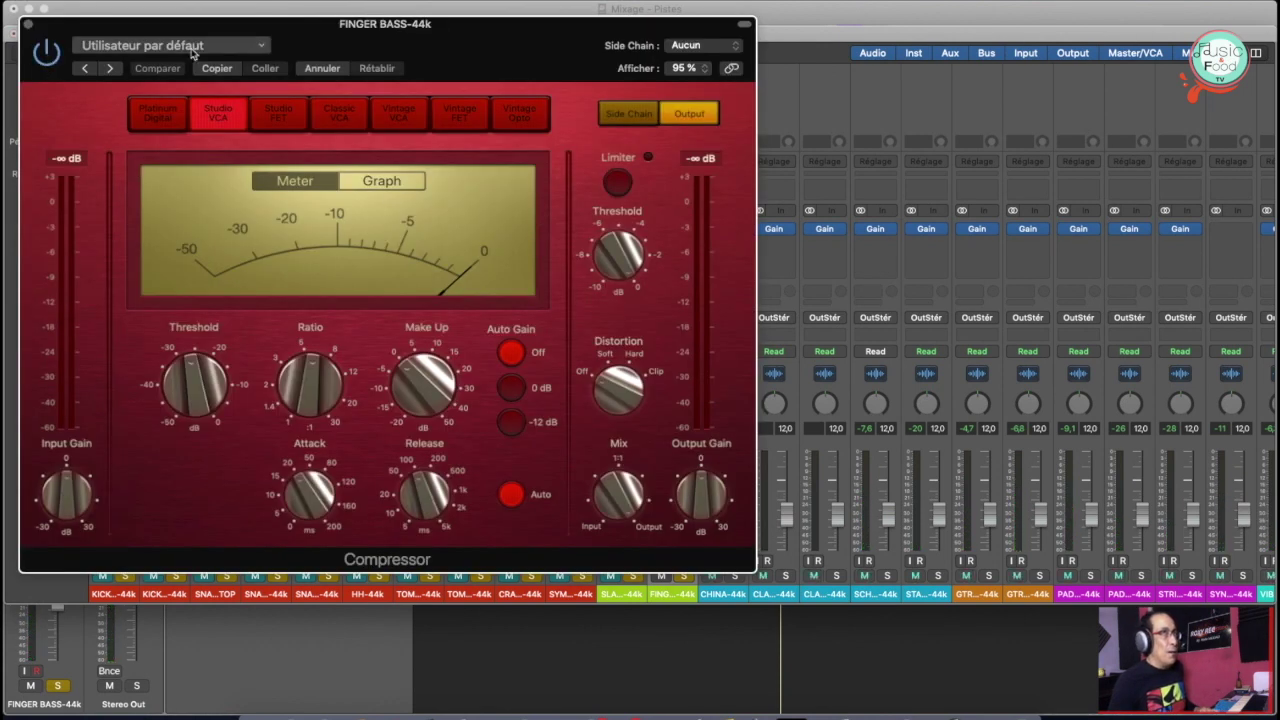
pyautogui.press('space')
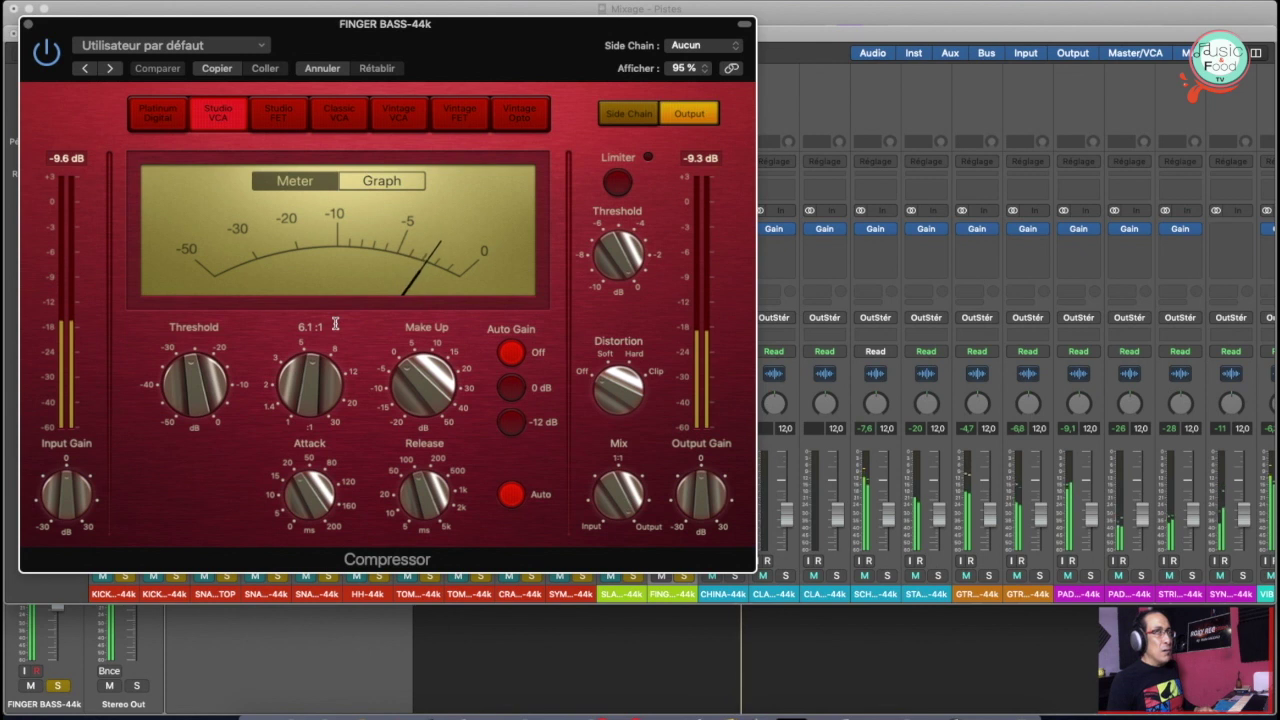
pyautogui.click(44, 66)
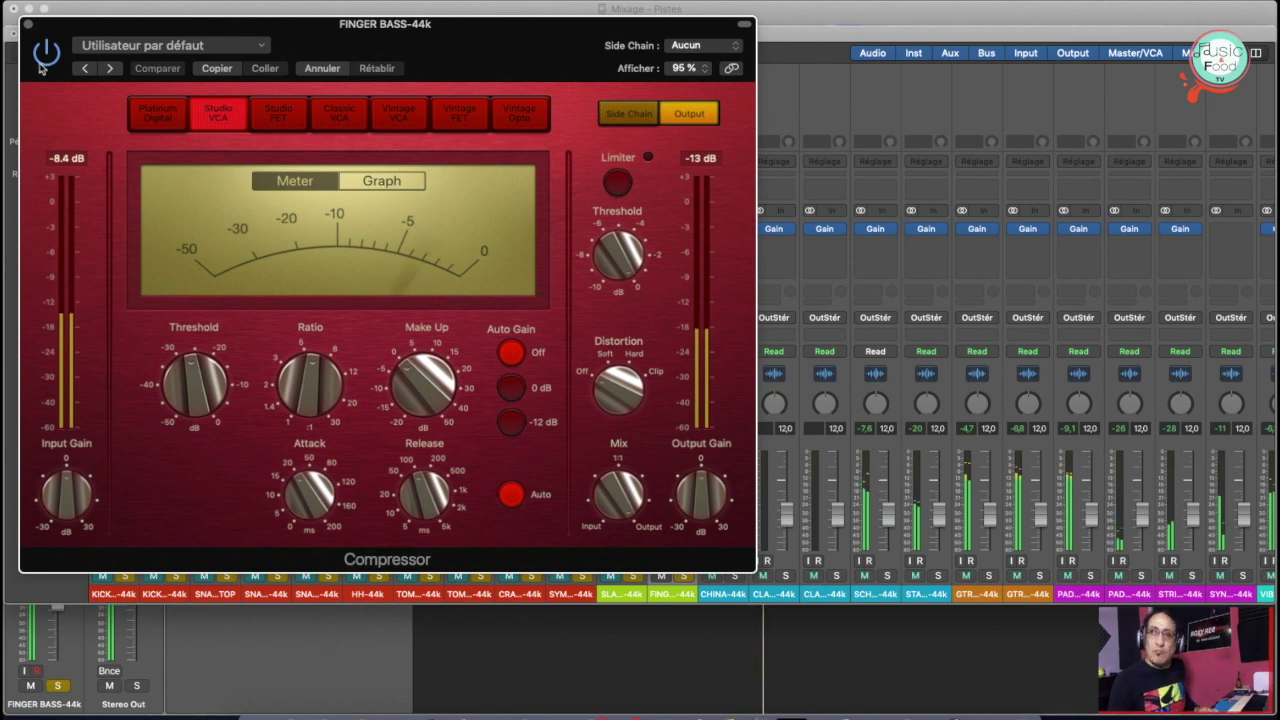
pyautogui.click(27, 23)
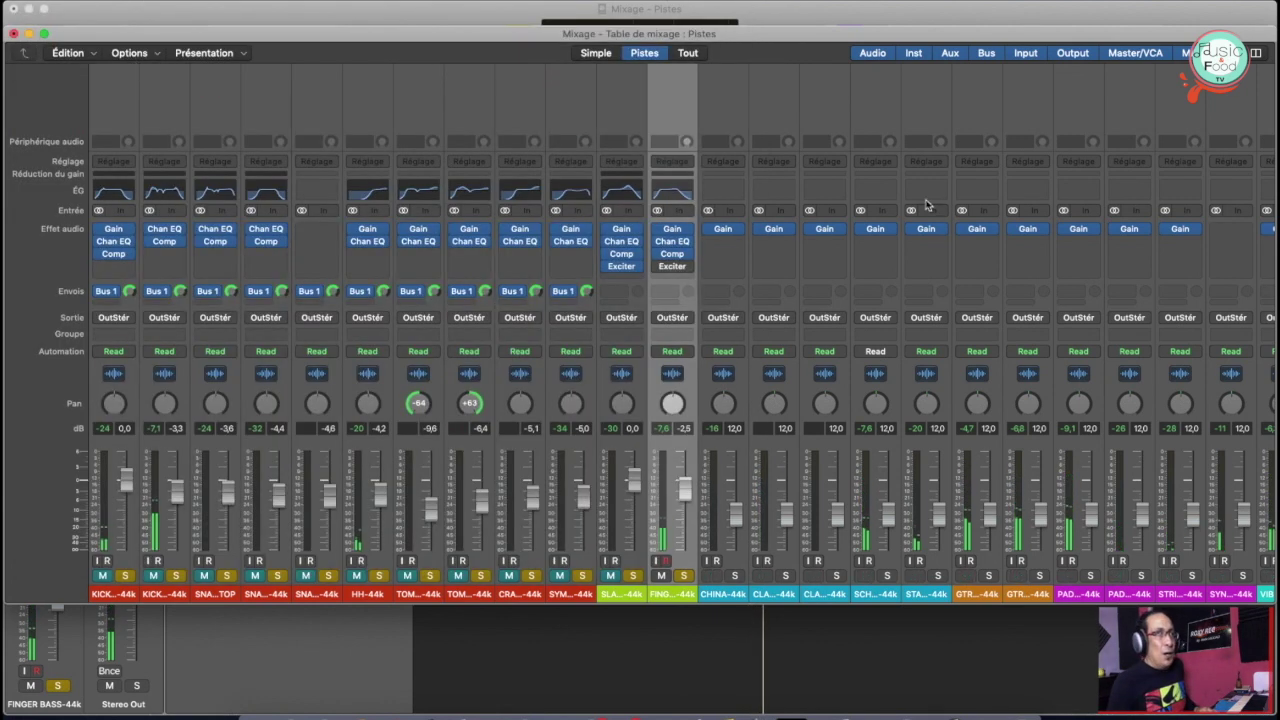
# Enable the Exciter on the FINGER BASS track while playing the loop, close the plug-in and stop playback
pyautogui.click(673, 267)
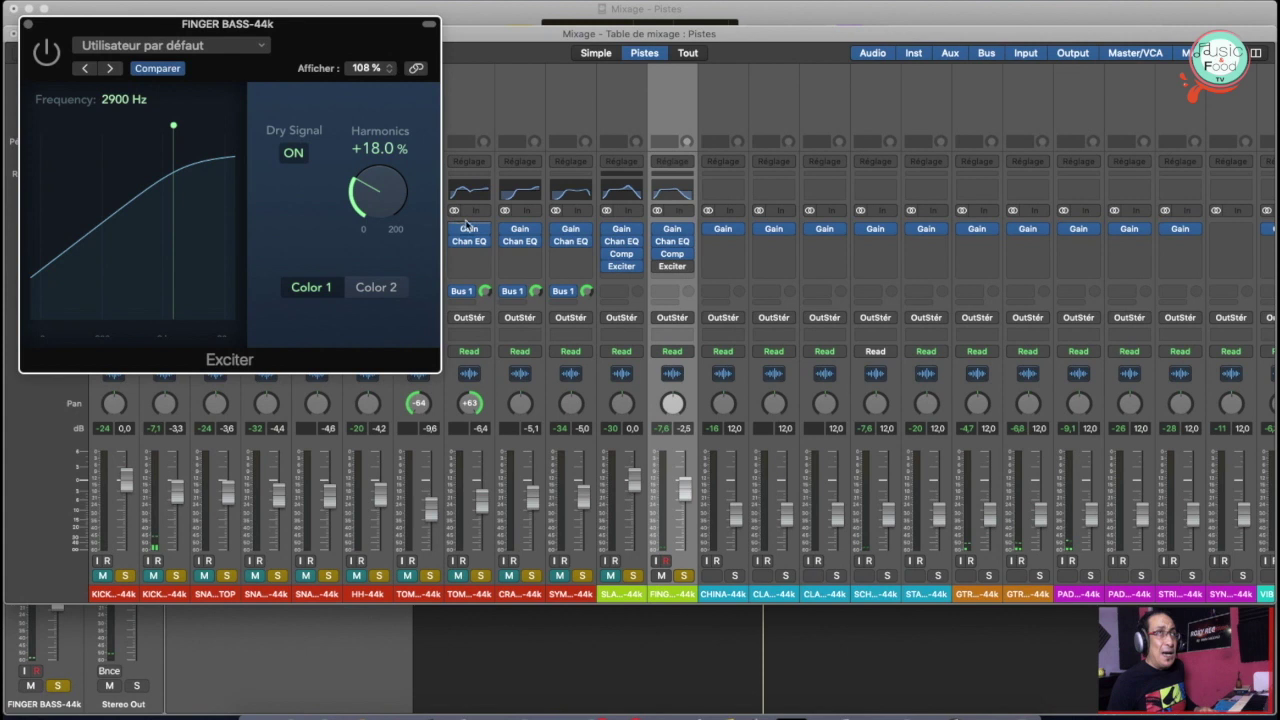
pyautogui.press('space')
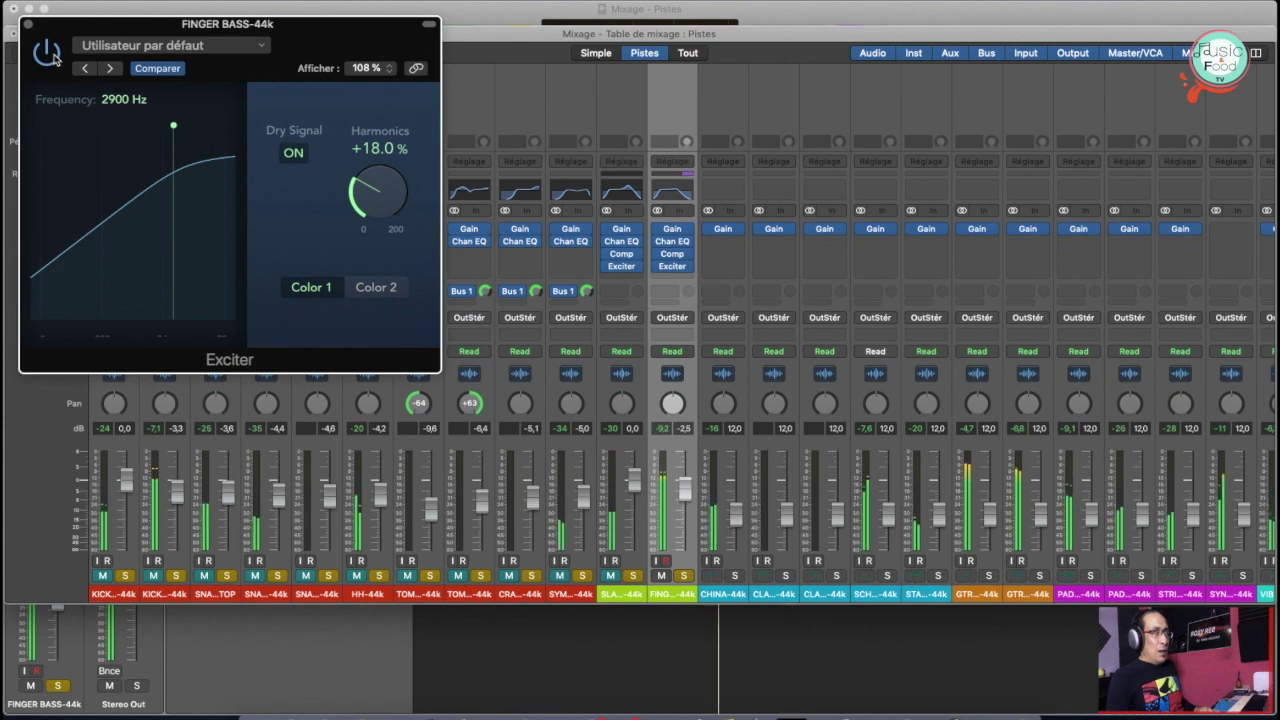
pyautogui.click(29, 24)
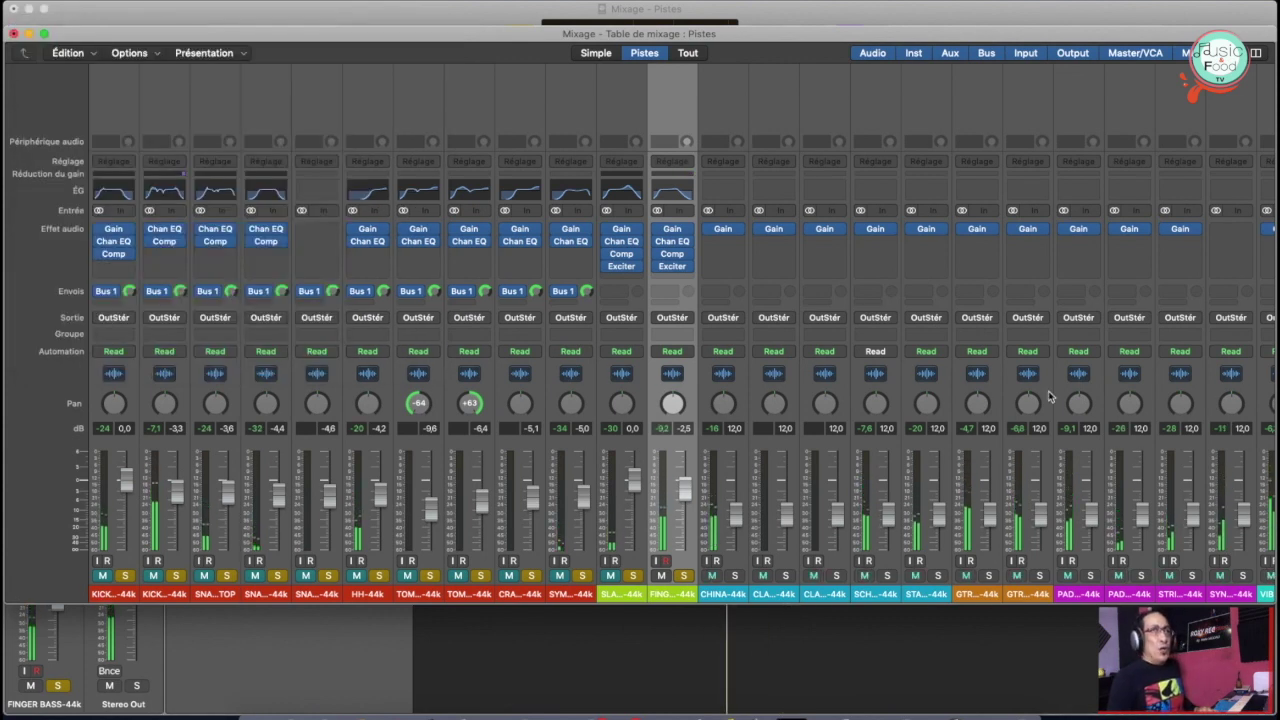
pyautogui.press('space')
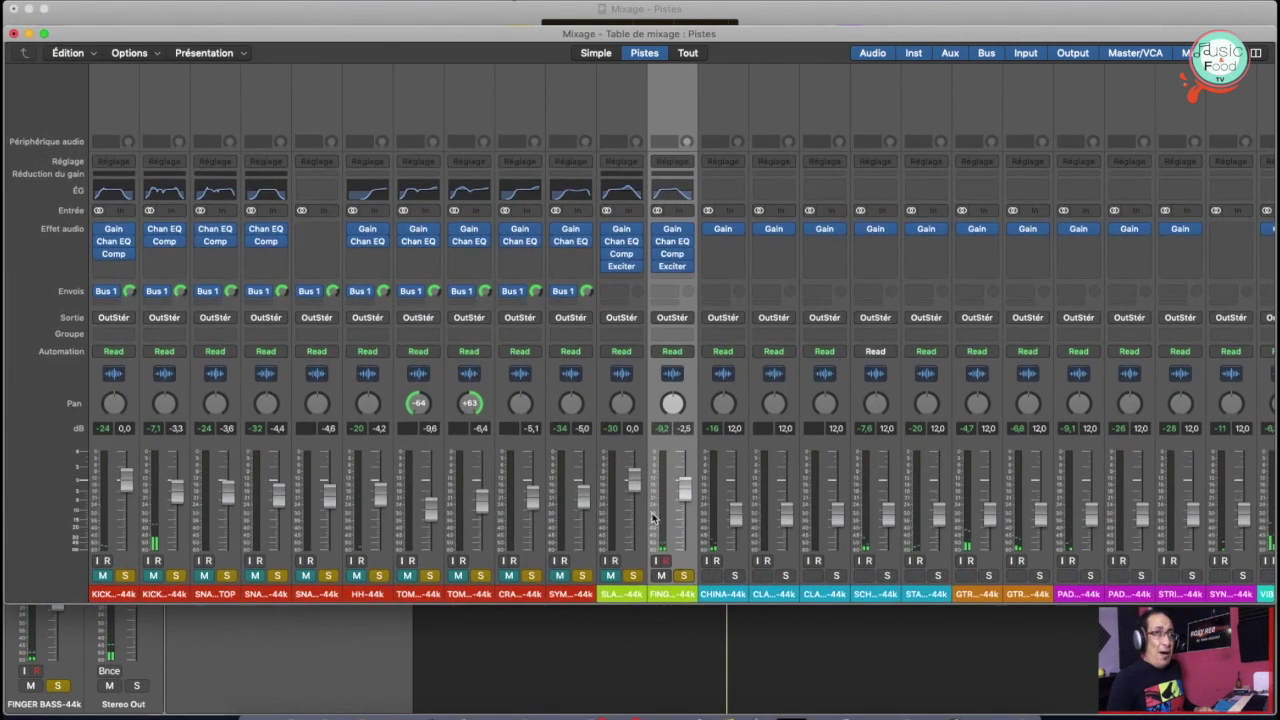
# Unmute all drum tracks from the kicks to the cymbals, play them with the finger bass and close the mixer
pyautogui.moveTo(345, 600); pyautogui.dragTo(103, 600)
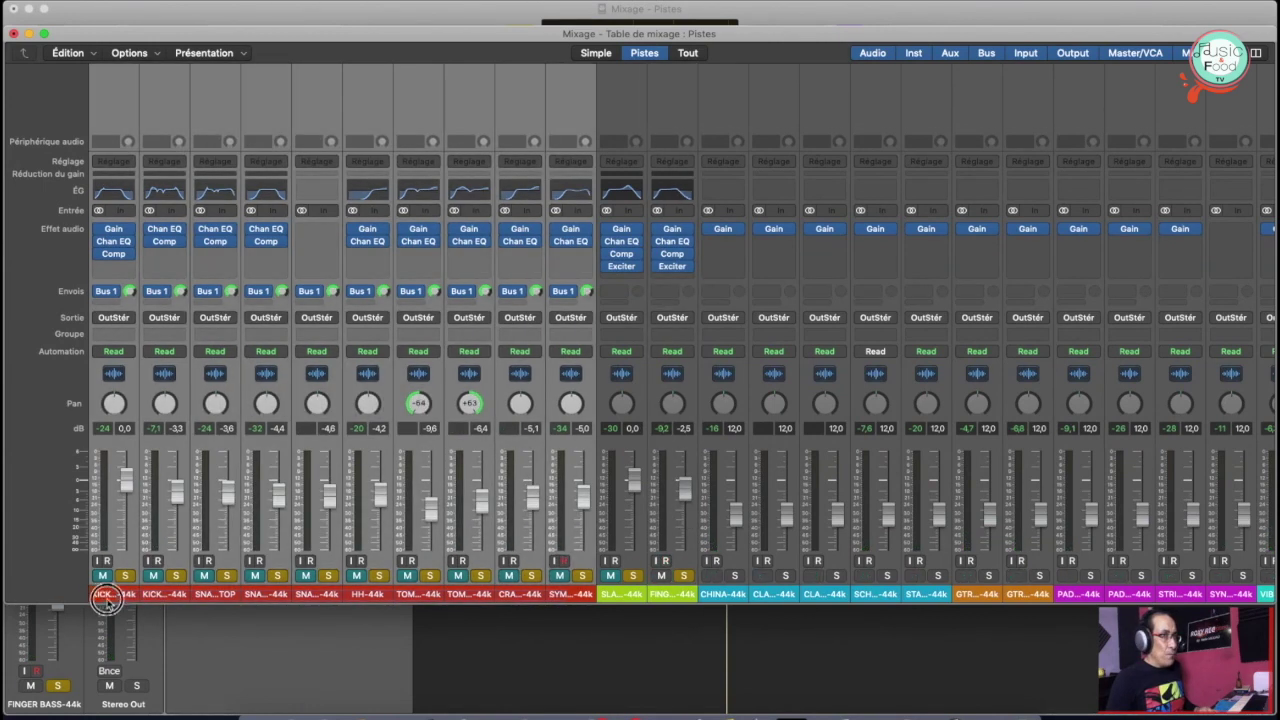
pyautogui.press('space')
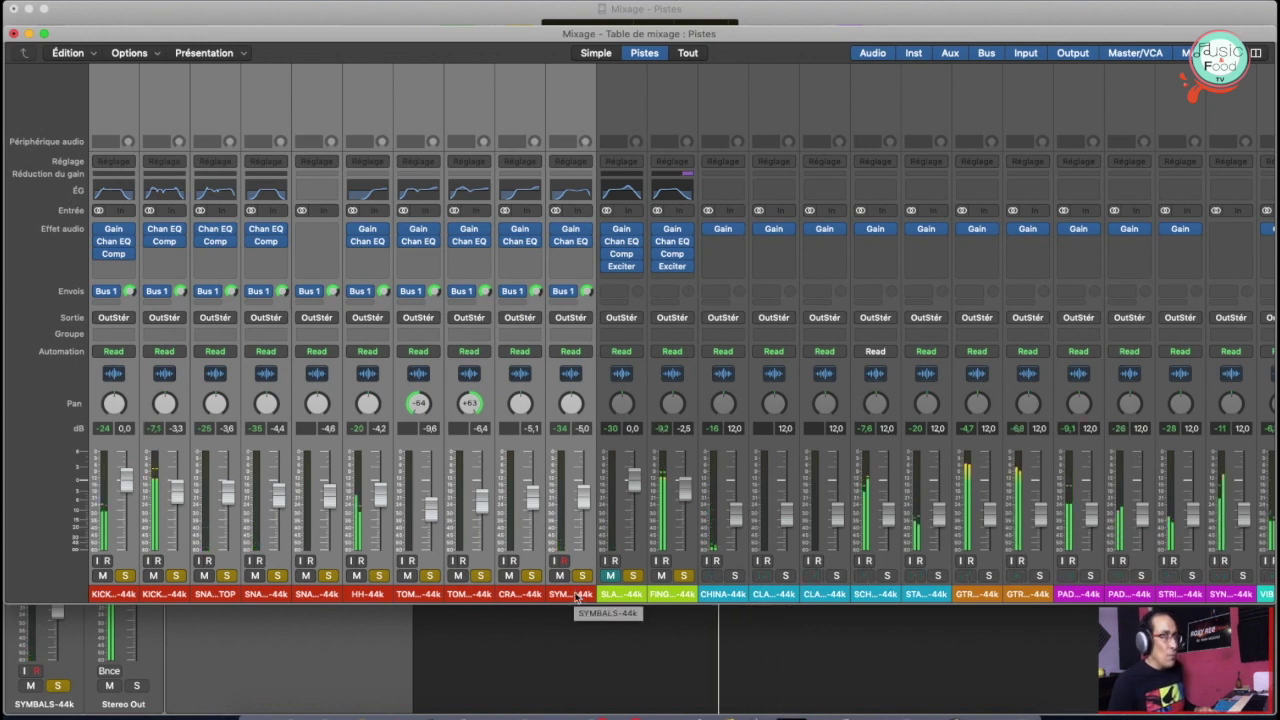
pyautogui.press('super+w')
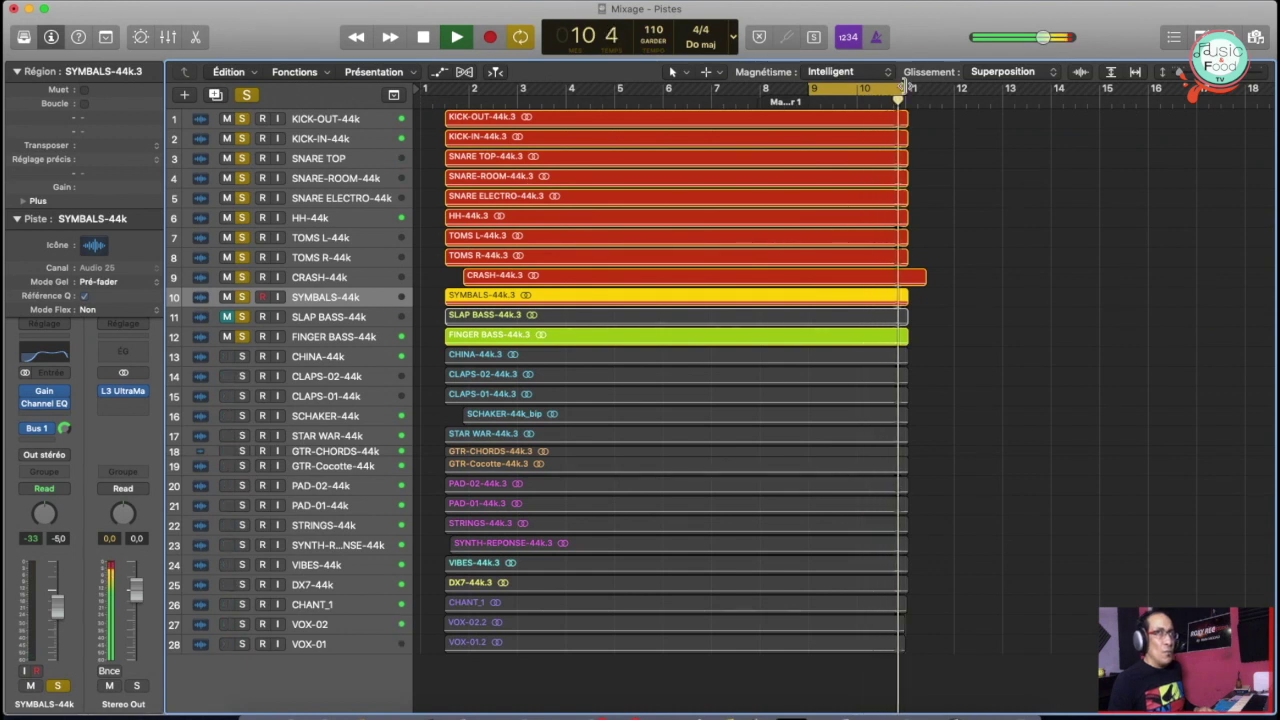
# Adjust the end of the cycle range around bar 11 during playback, stop playback and turn cycle mode off
pyautogui.moveTo(905, 90); pyautogui.dragTo(922, 92)
pyautogui.press('space')
pyautogui.press('space')
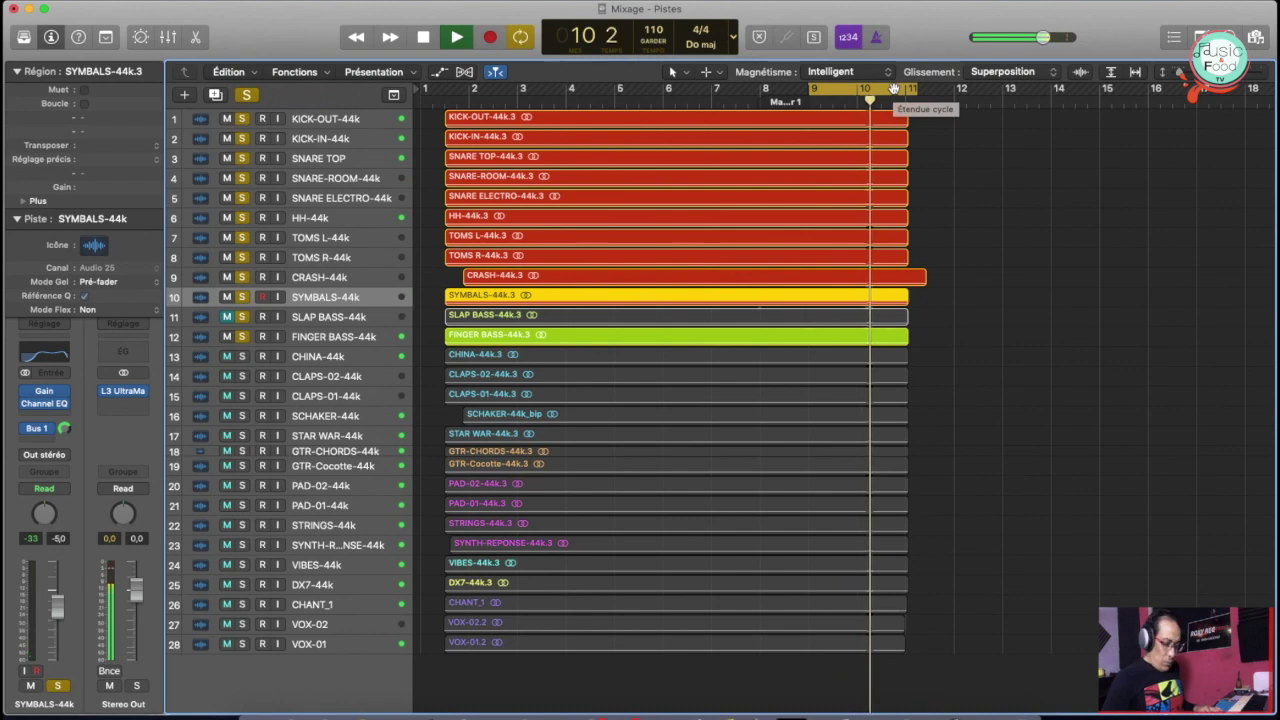
pyautogui.press('super+Down')
pyautogui.press('super+Down')
pyautogui.press('super+Down')
pyautogui.press('super+Down')
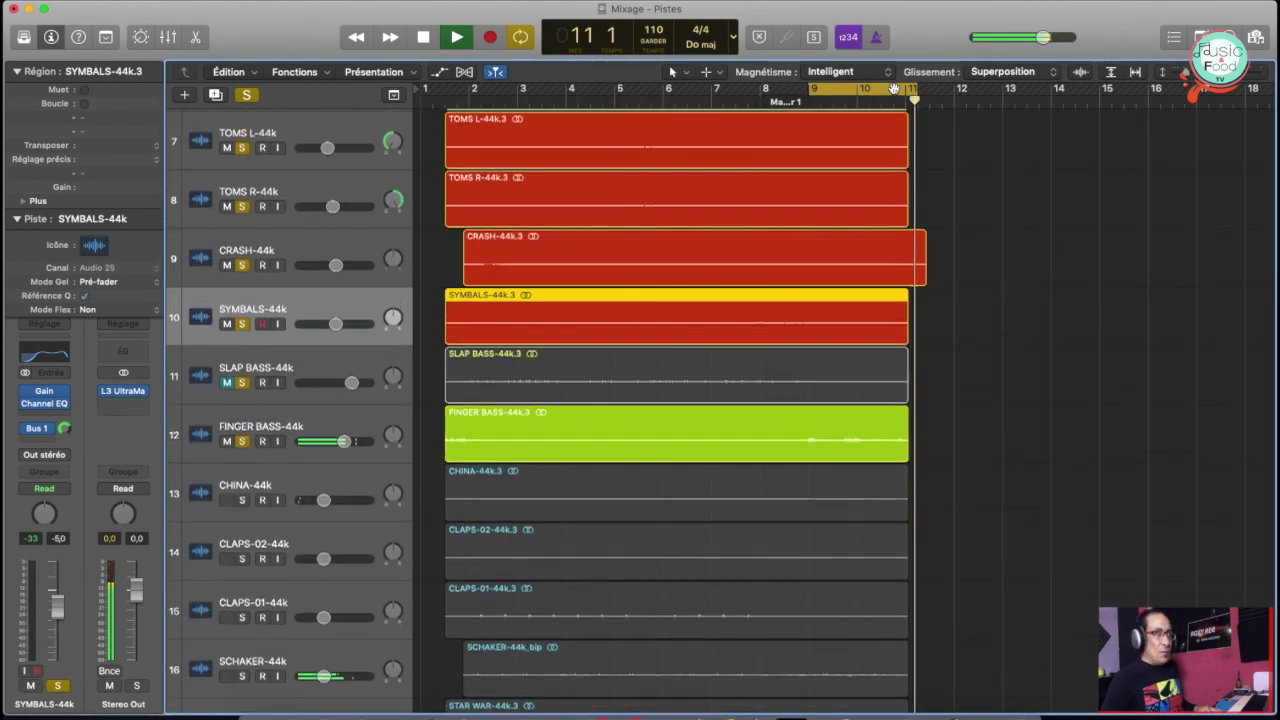
pyautogui.press('super+Right')
pyautogui.press('super+Right')
pyautogui.moveTo(894, 89); pyautogui.dragTo(884, 90)
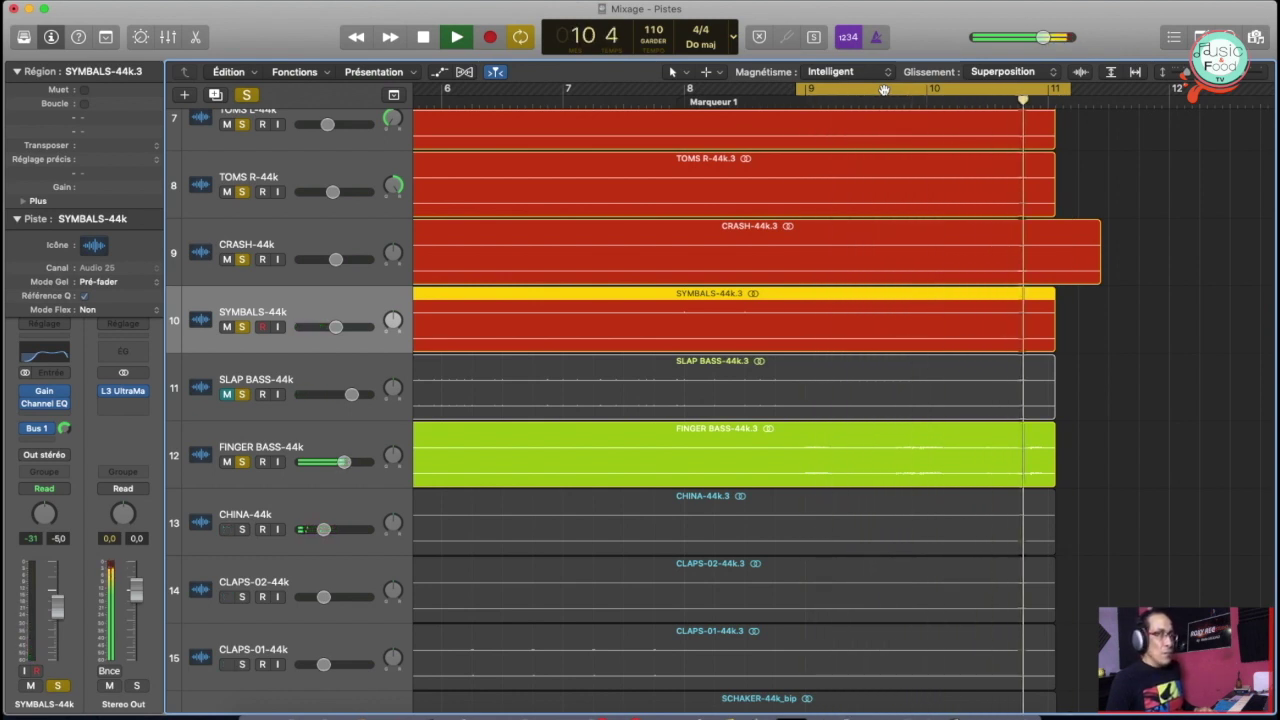
pyautogui.press('space')
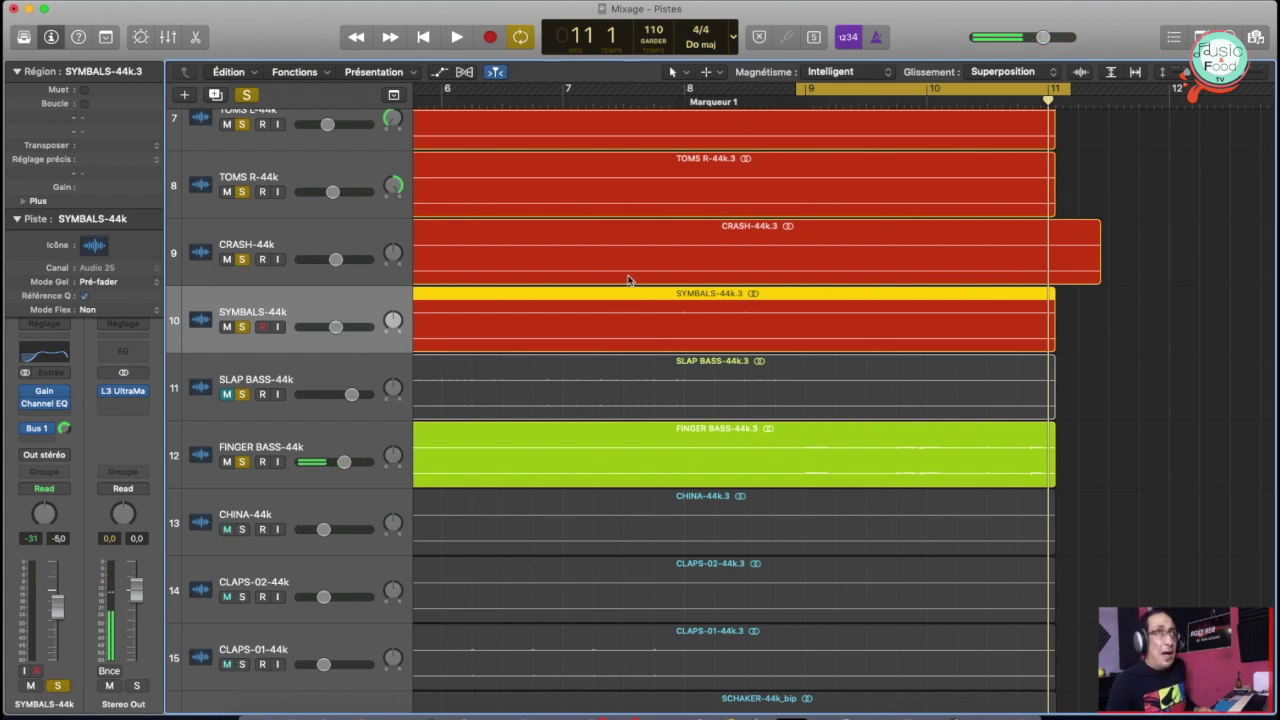
pyautogui.click(862, 94)
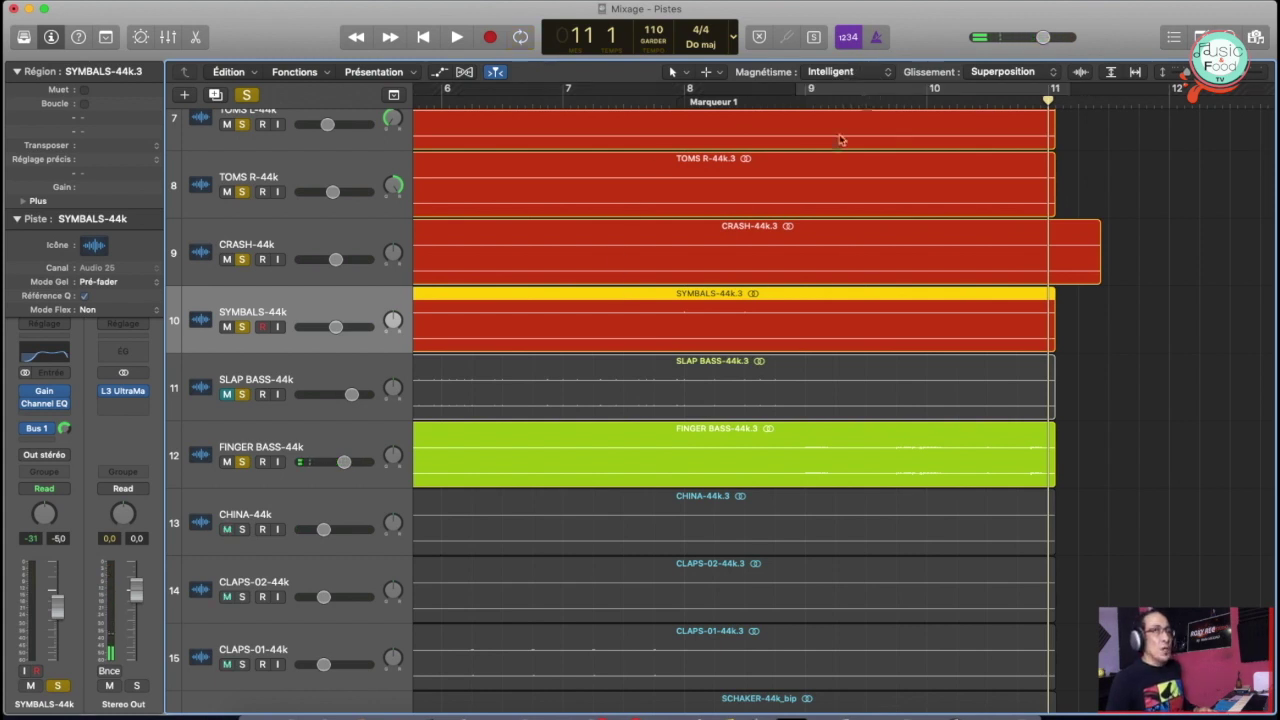
# Look through the percussion tracks from CHINA-44k to STAR WAR-44k and solo the CHINA-44k track
pyautogui.scroll(-5, 645, 338)
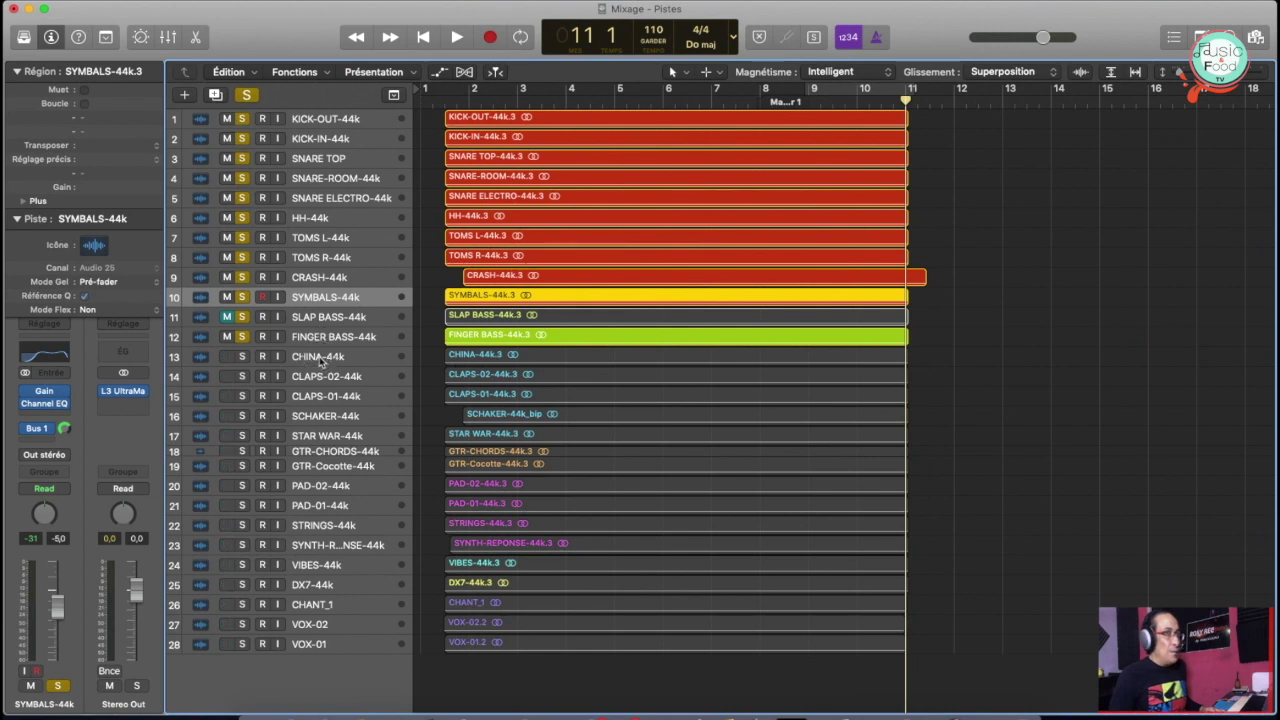
pyautogui.click(319, 356)
pyautogui.click(325, 380)
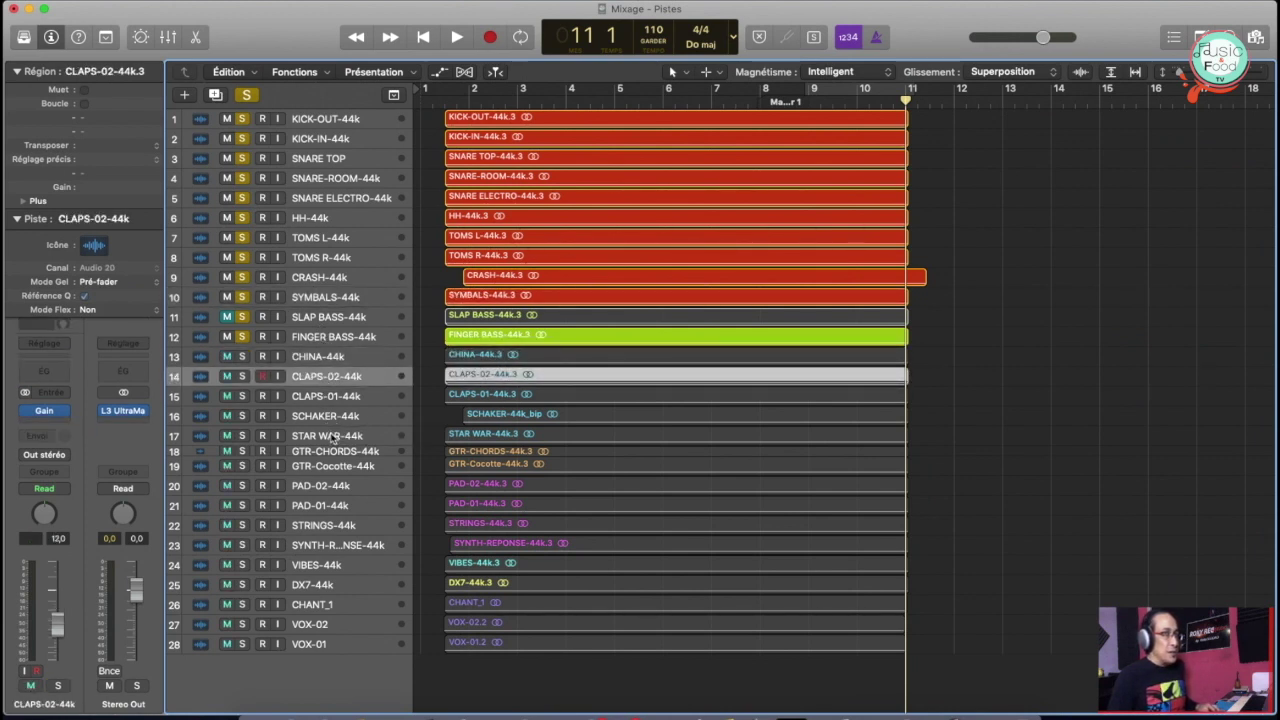
pyautogui.click(331, 437)
pyautogui.click(326, 418)
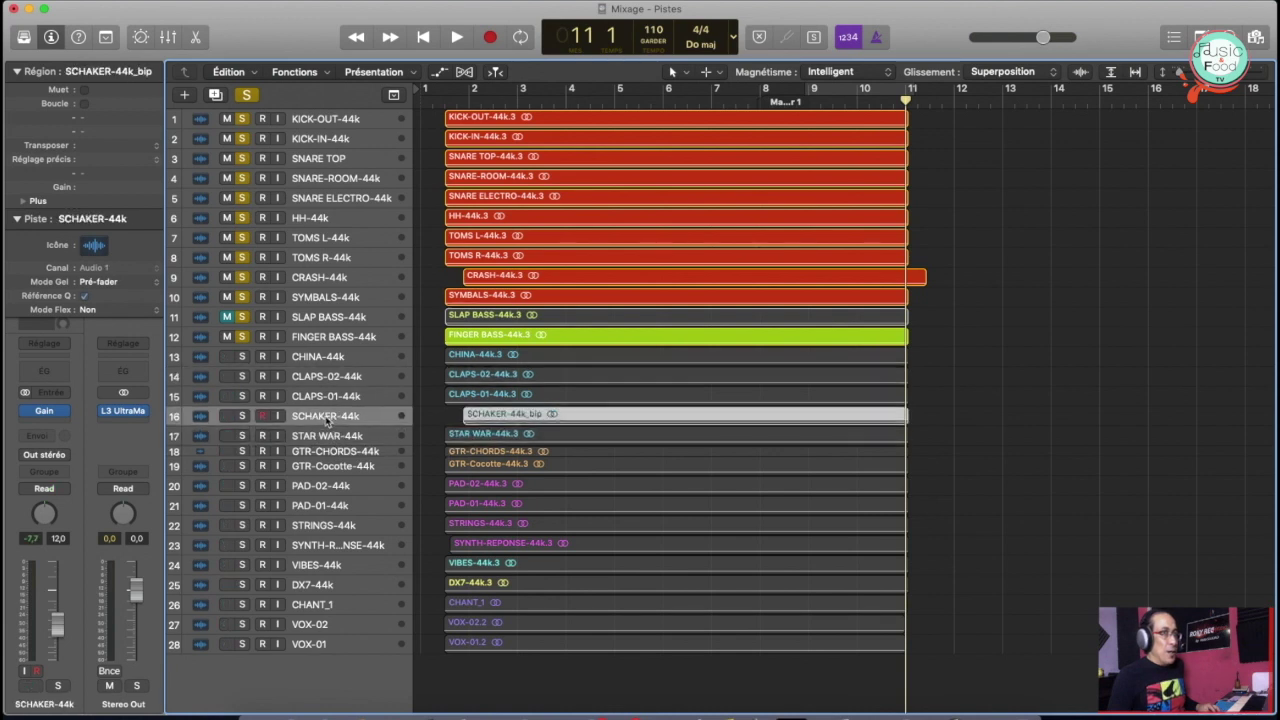
pyautogui.click(318, 357)
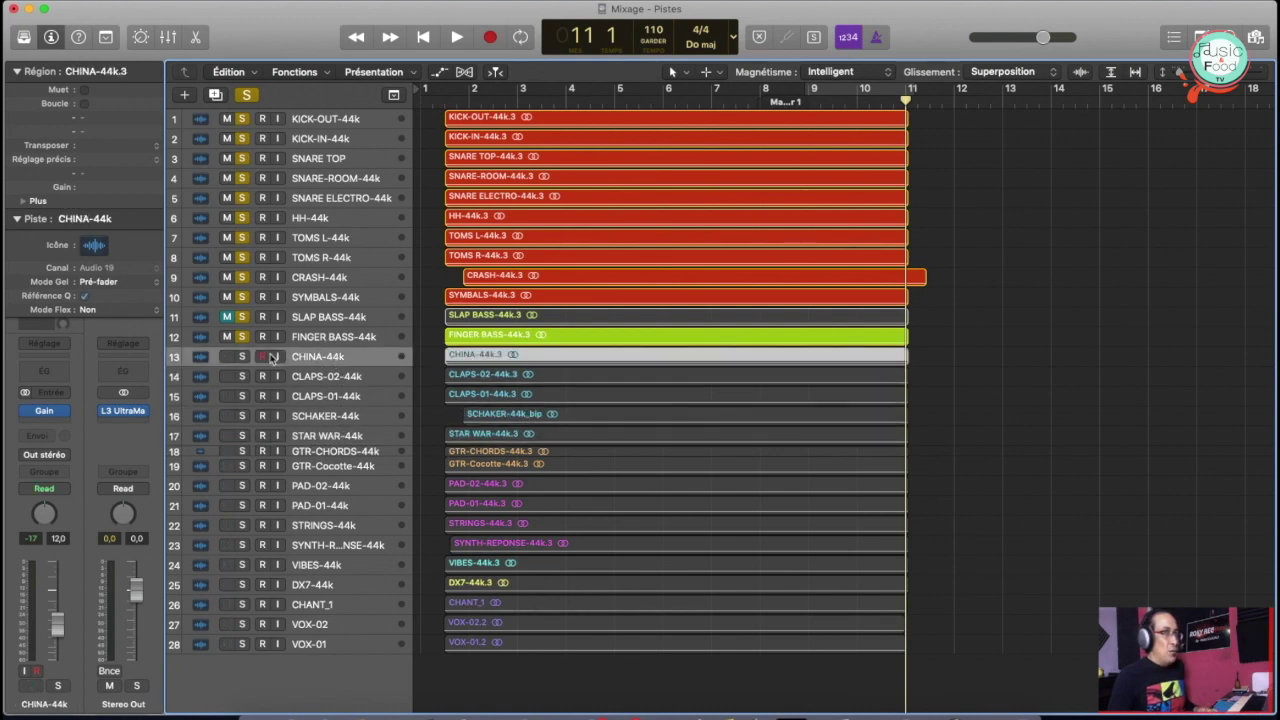
pyautogui.click(243, 357)
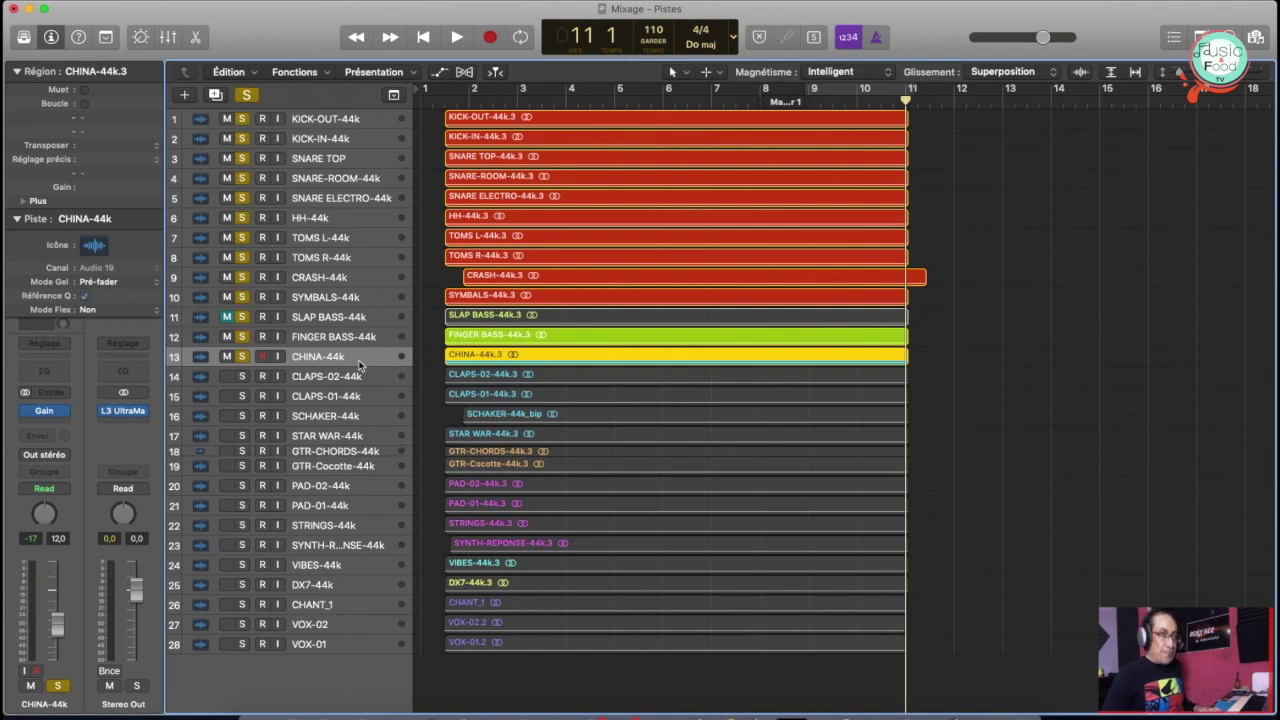
# Play from just before bar 9 and clear the other solos so that only the CHINA-44k track stays soloed
pyautogui.press('super+Down')
pyautogui.press('super+Down')
pyautogui.press('super+Down')
pyautogui.press('super+Down')
pyautogui.press('super+Down')
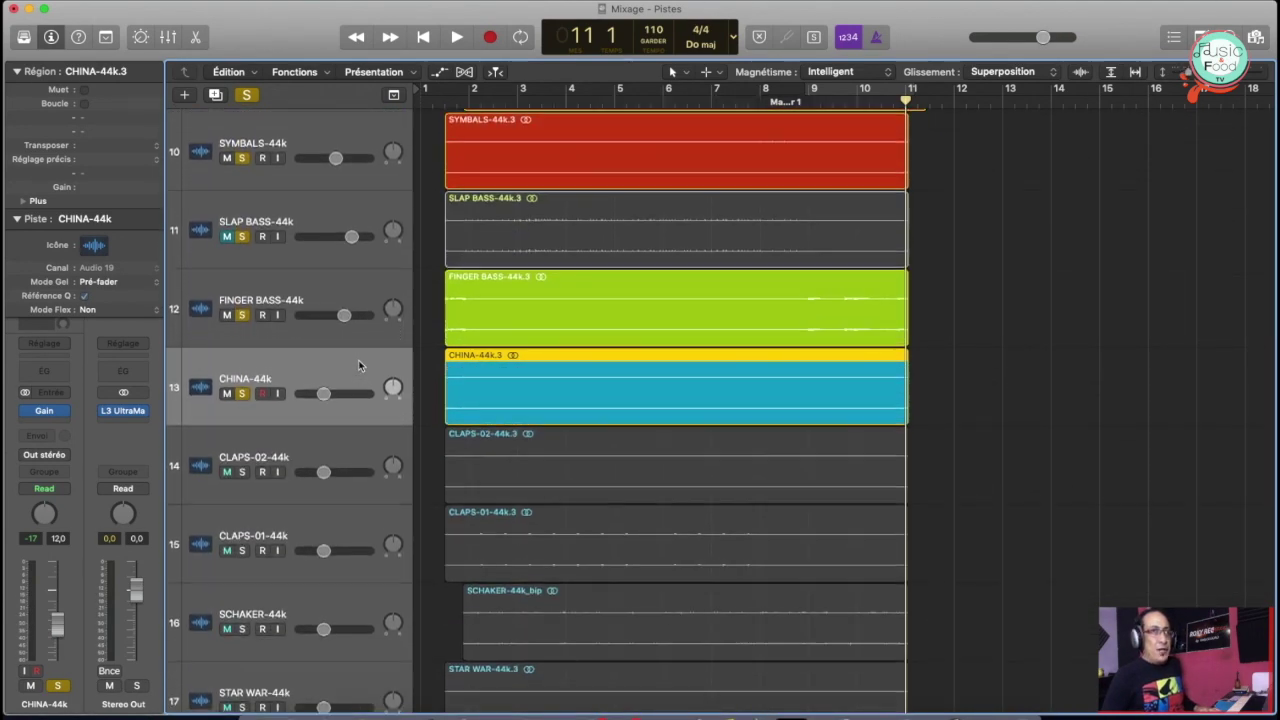
pyautogui.click(794, 102)
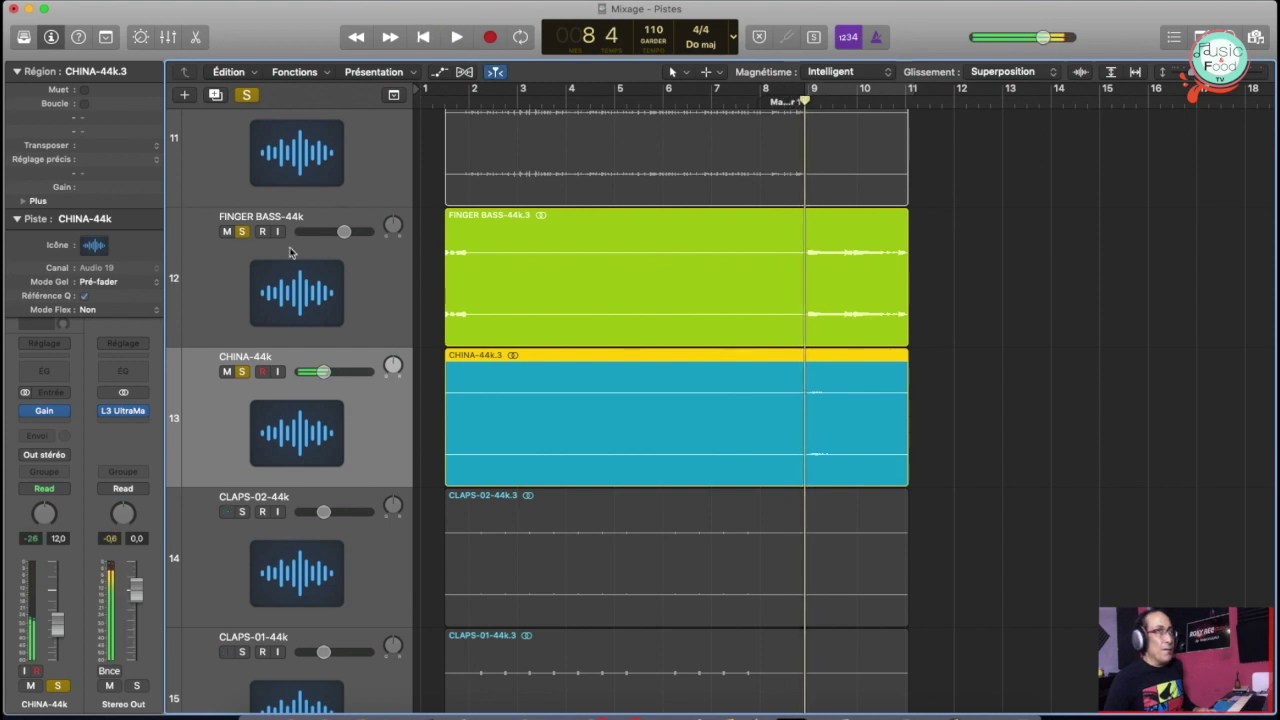
pyautogui.click(249, 98)
pyautogui.click(241, 373)
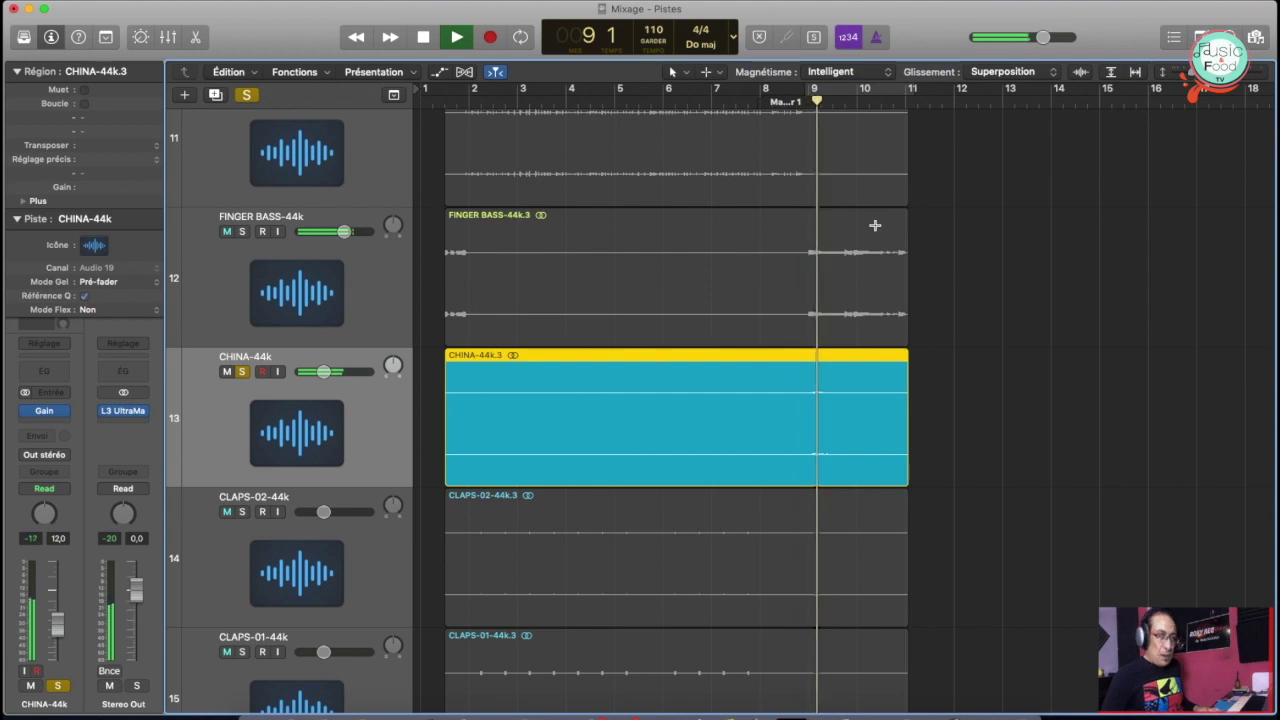
# Enlarge the CHINA-44k waveform, replay the soloed cymbal hit from just before bar 9 and stop playback
pyautogui.scroll(3, 874, 224)
pyautogui.scroll(5, 874, 224)
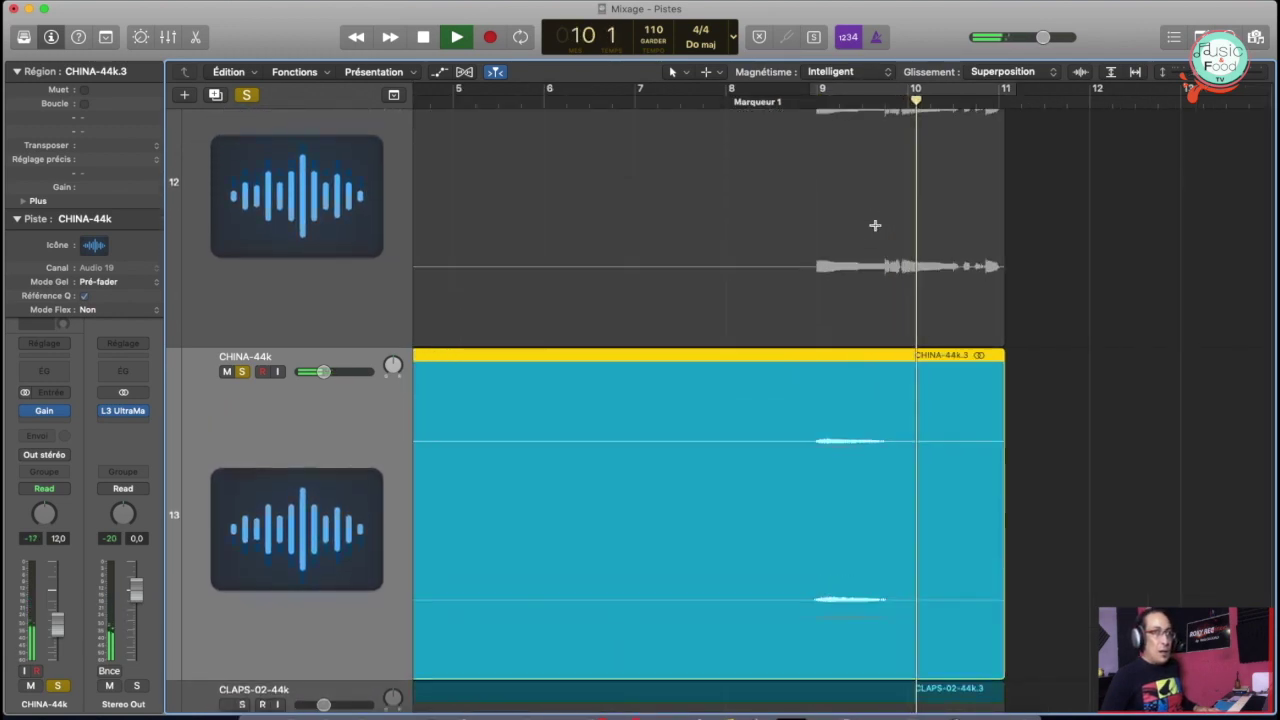
pyautogui.click(806, 95)
pyautogui.press('space')
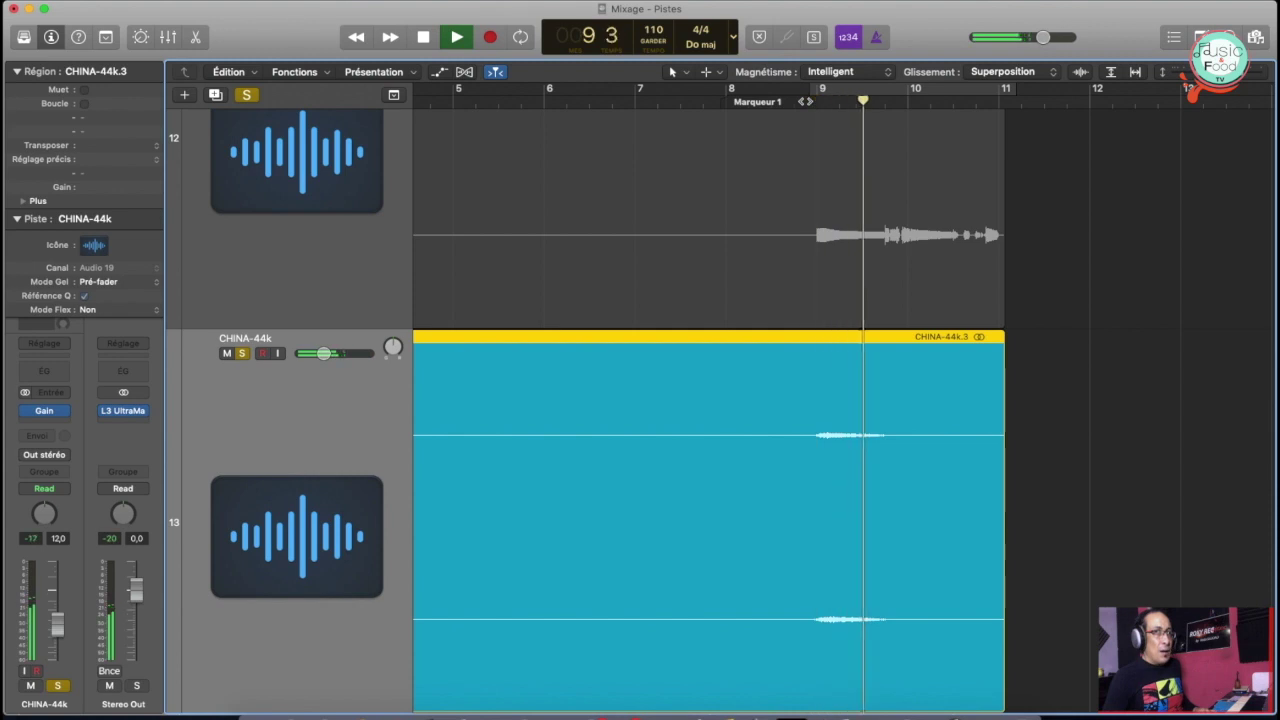
pyautogui.press('space')
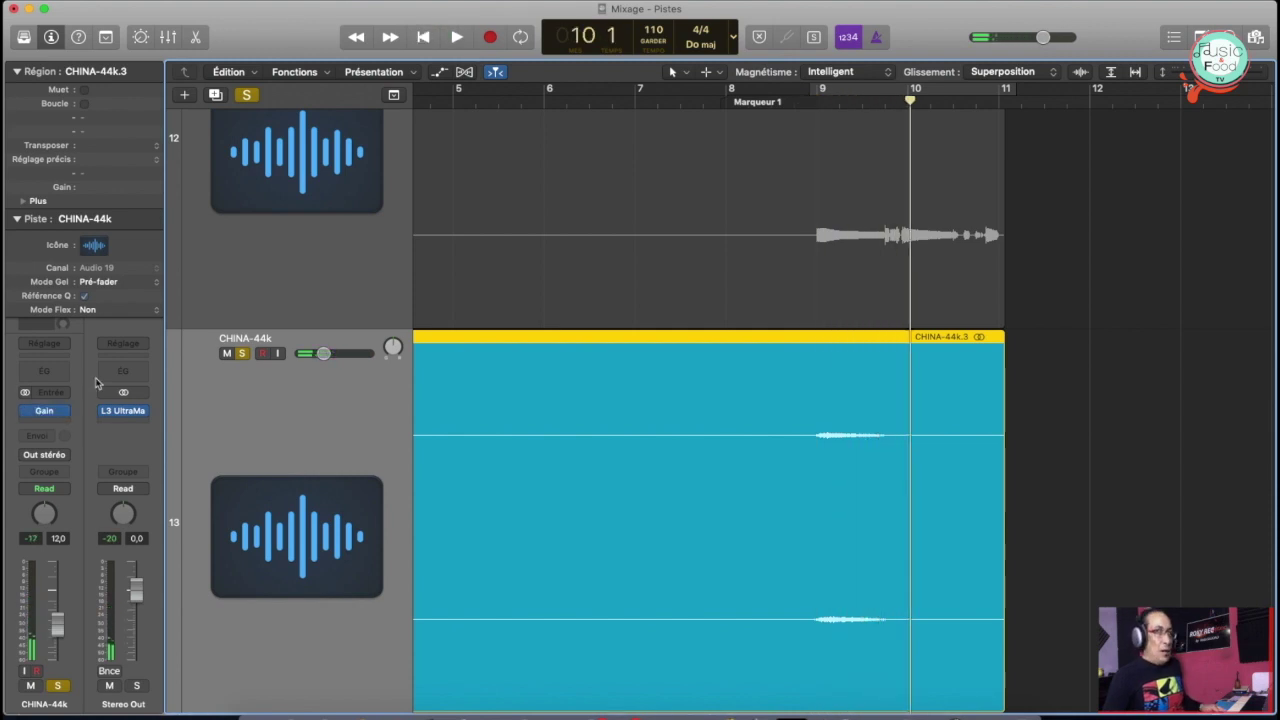
# Add a Channel EQ to the CHINA-44k track with a 72 Hz low cut and a 5200 Hz high cut during playback
pyautogui.press('super+2')
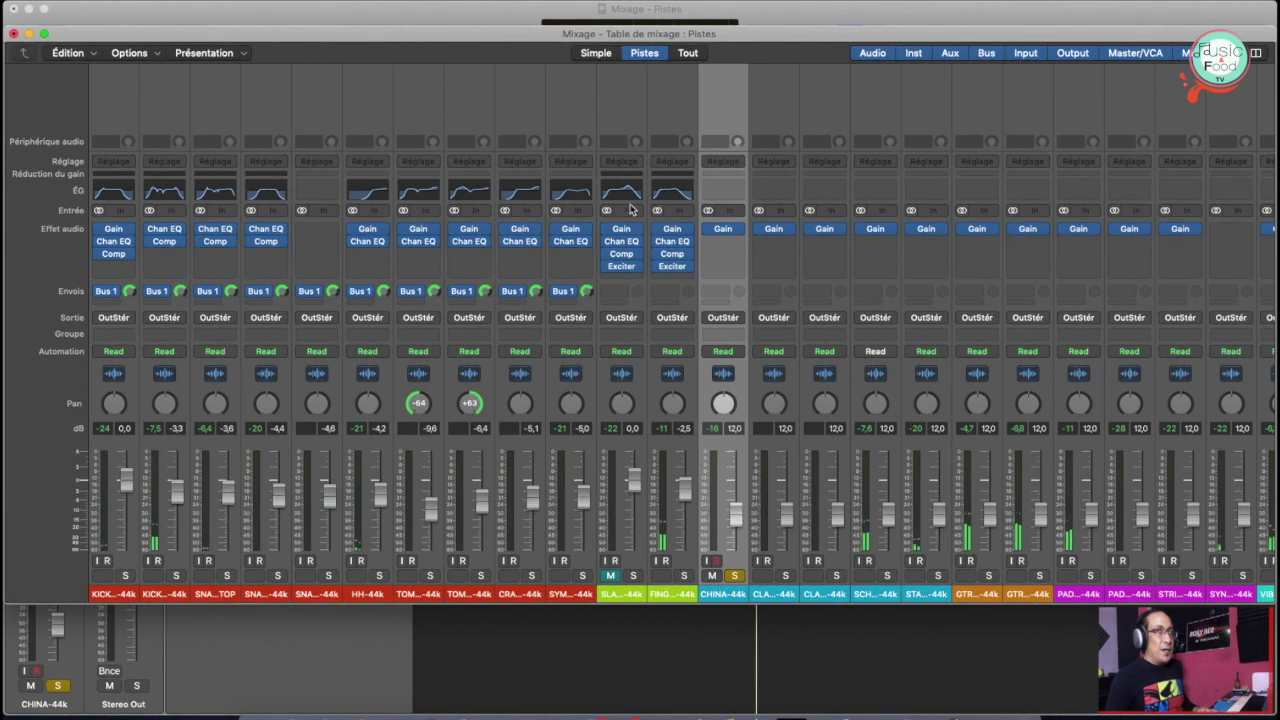
pyautogui.click(731, 197)
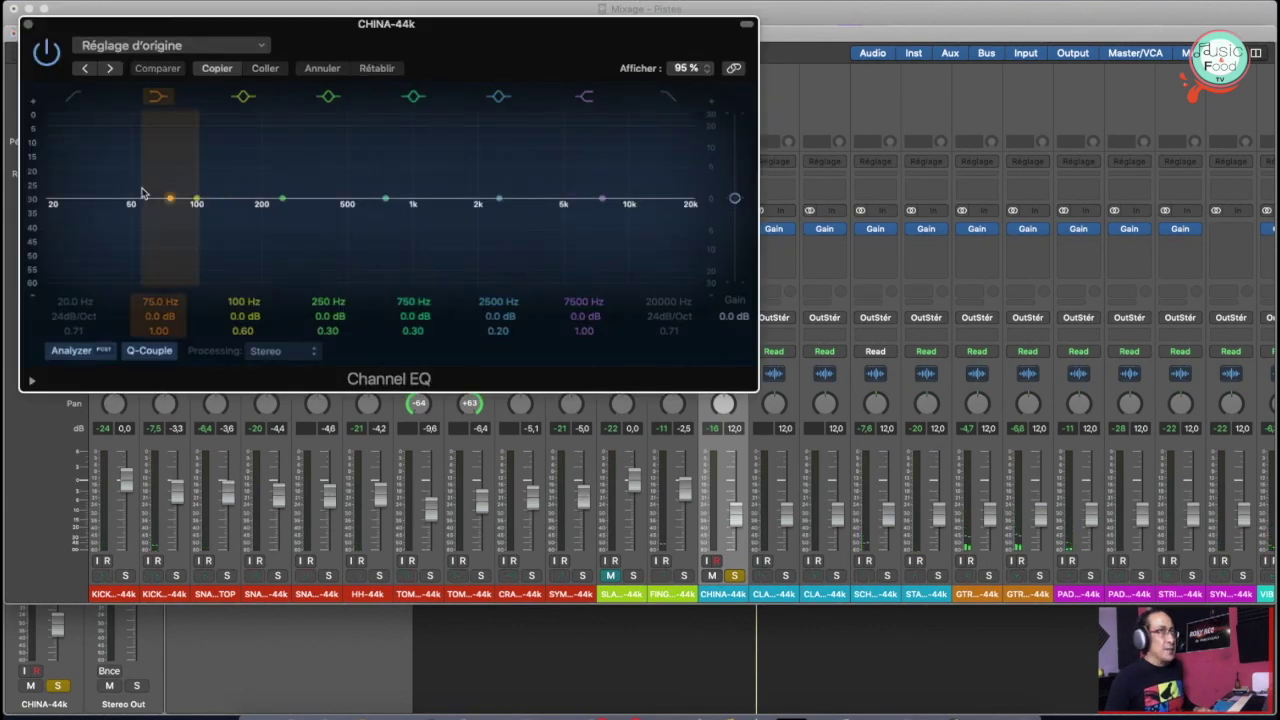
pyautogui.click(74, 100)
pyautogui.press('space')
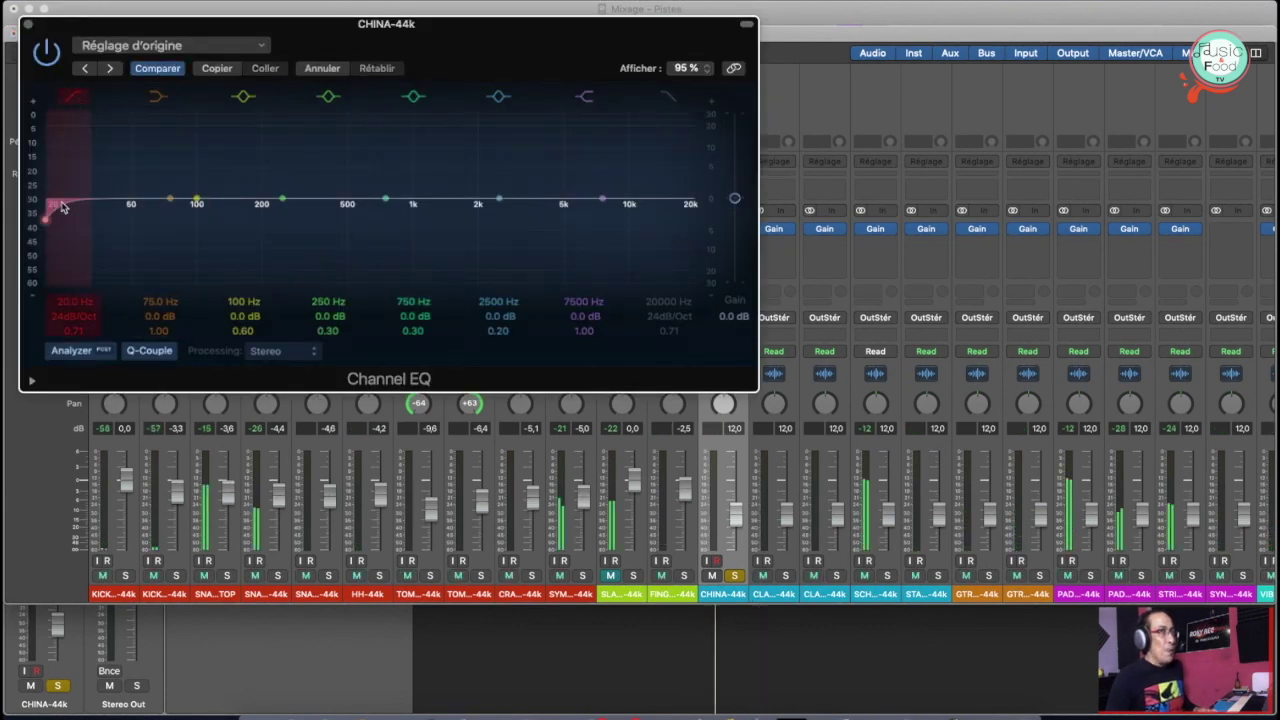
pyautogui.moveTo(65, 204)
pyautogui.mouseDown()
pyautogui.moveTo(209, 198)
pyautogui.moveTo(190, 199)
pyautogui.mouseUp()
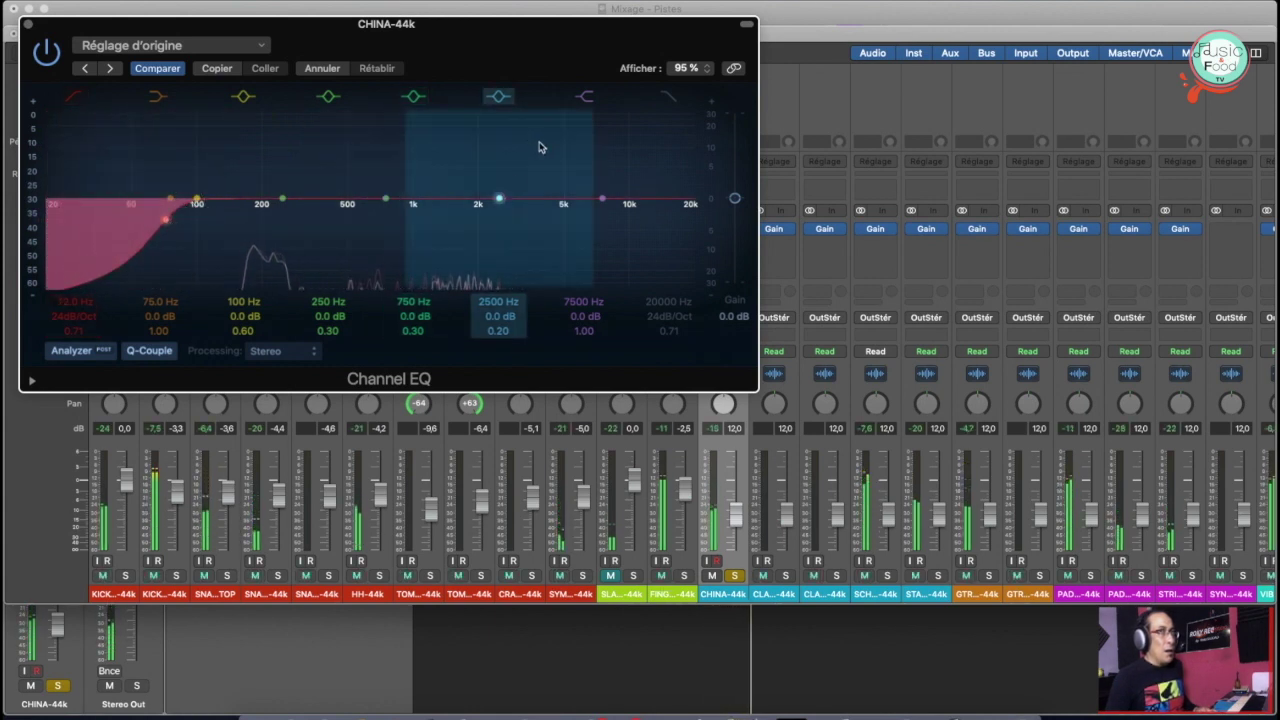
pyautogui.click(665, 99)
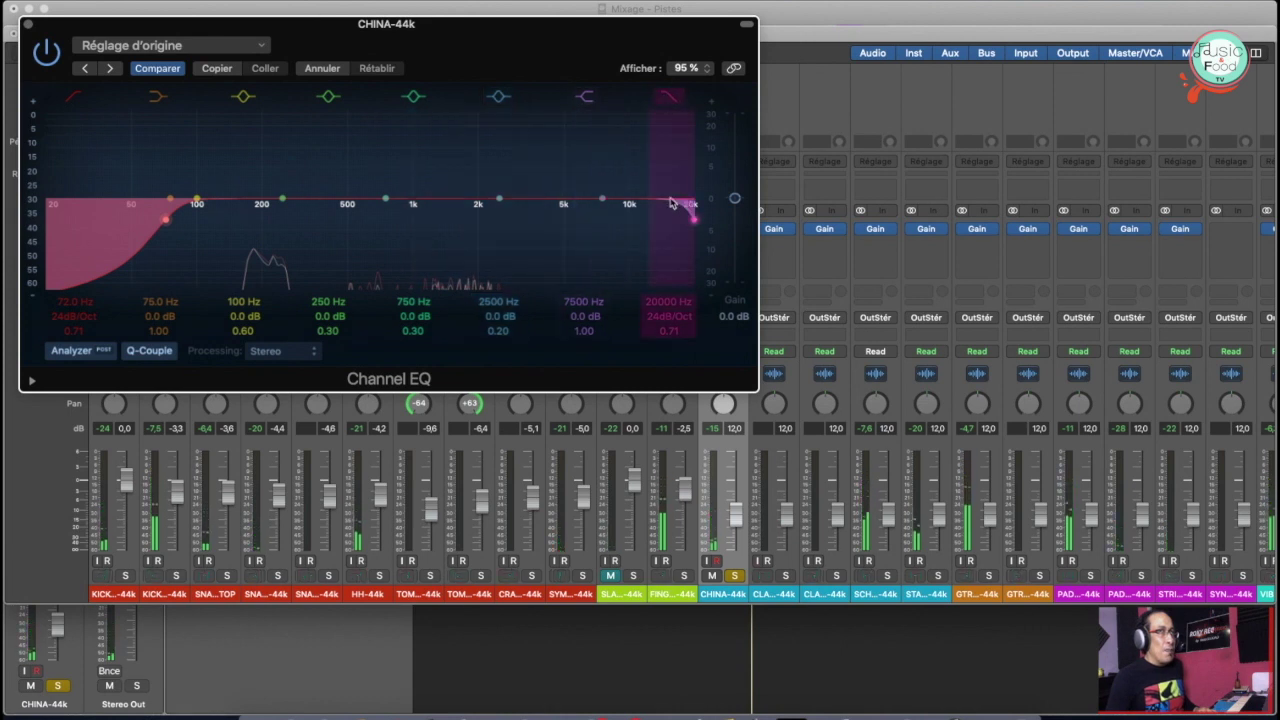
pyautogui.moveTo(688, 210); pyautogui.dragTo(558, 205)
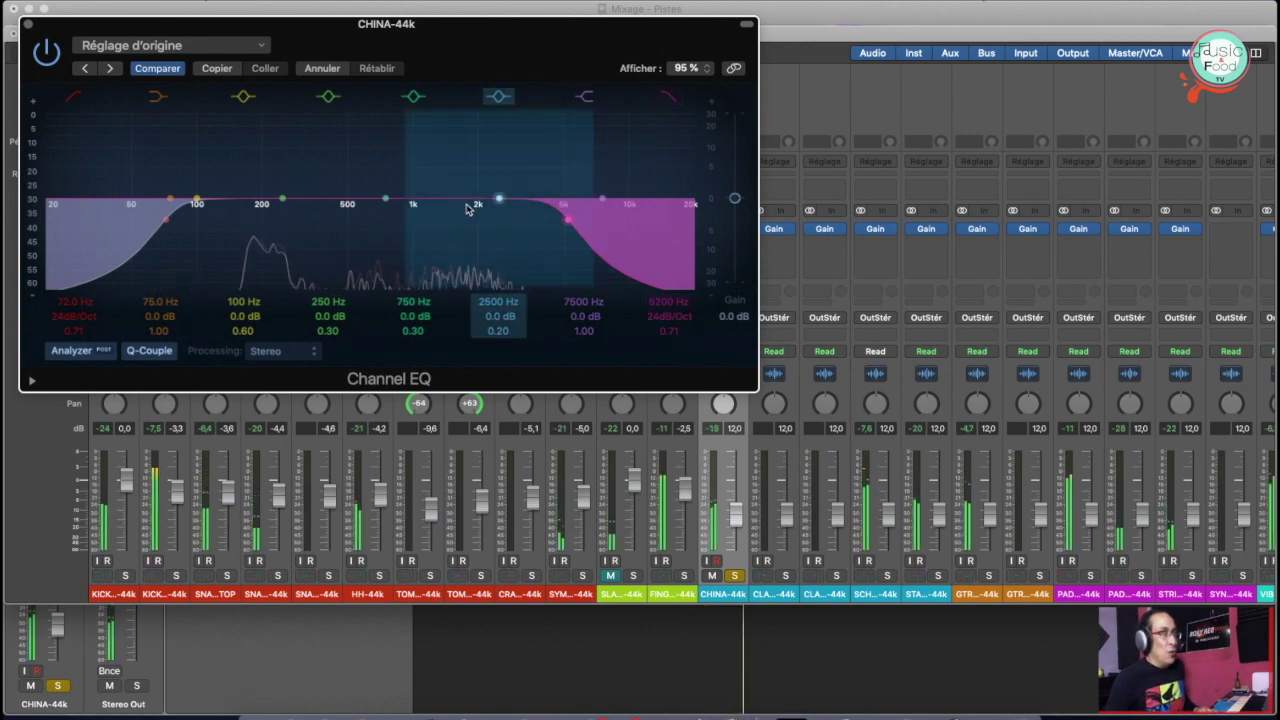
# Sweep the CHINA-44k upper-mid EQ band and set it to a +4.5 dB boost at 1960 Hz with a Q of 0.64
pyautogui.moveTo(497, 200); pyautogui.dragTo(470, 170)
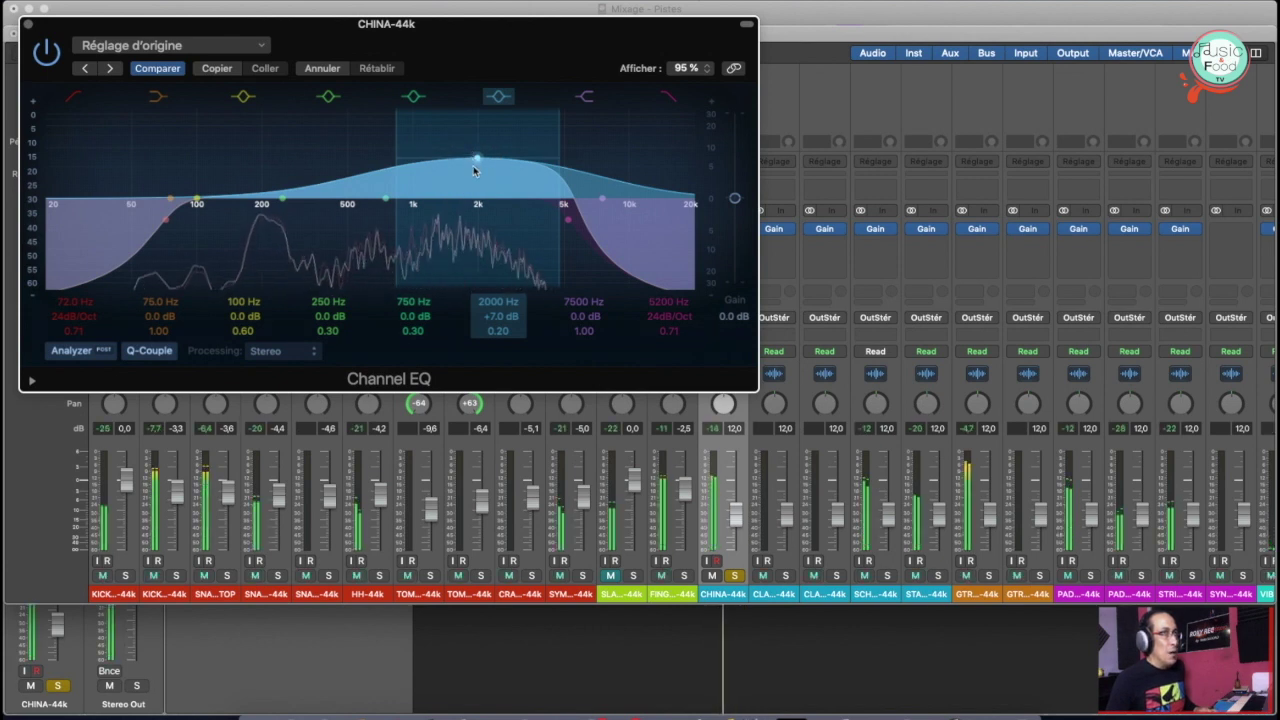
pyautogui.moveTo(472, 158); pyautogui.dragTo(476, 180)
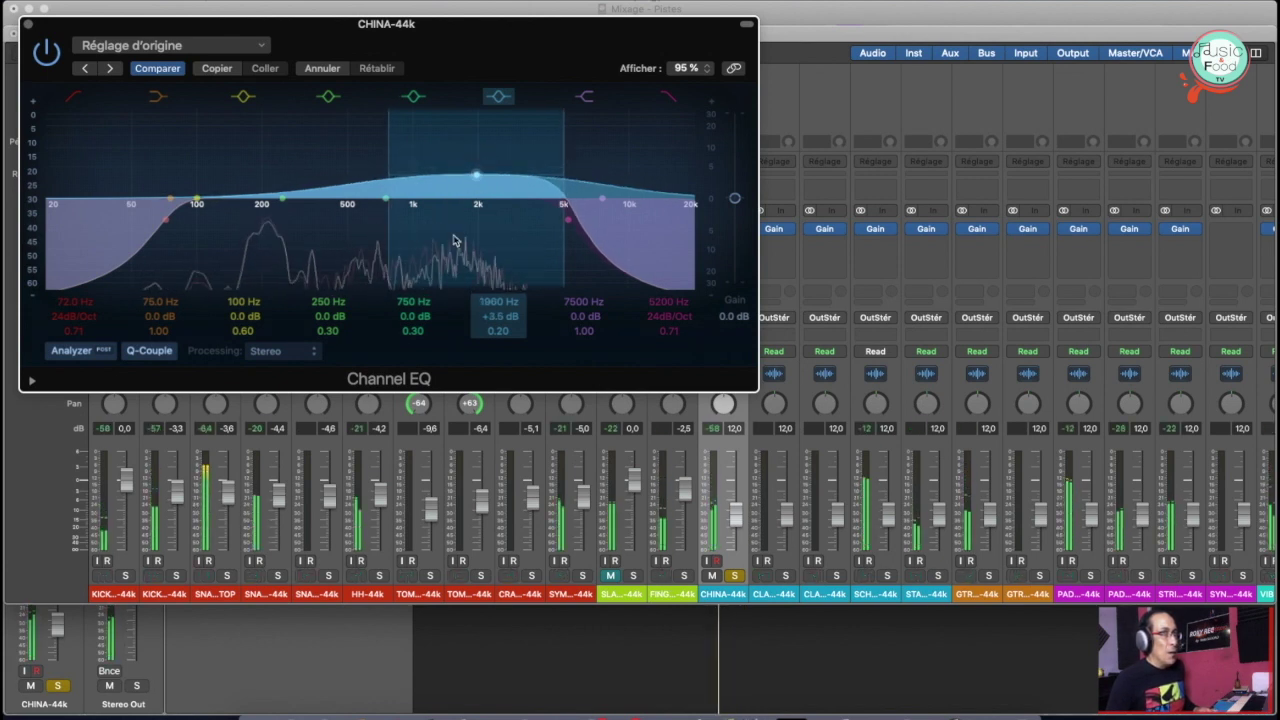
pyautogui.moveTo(482, 180); pyautogui.dragTo(425, 143)
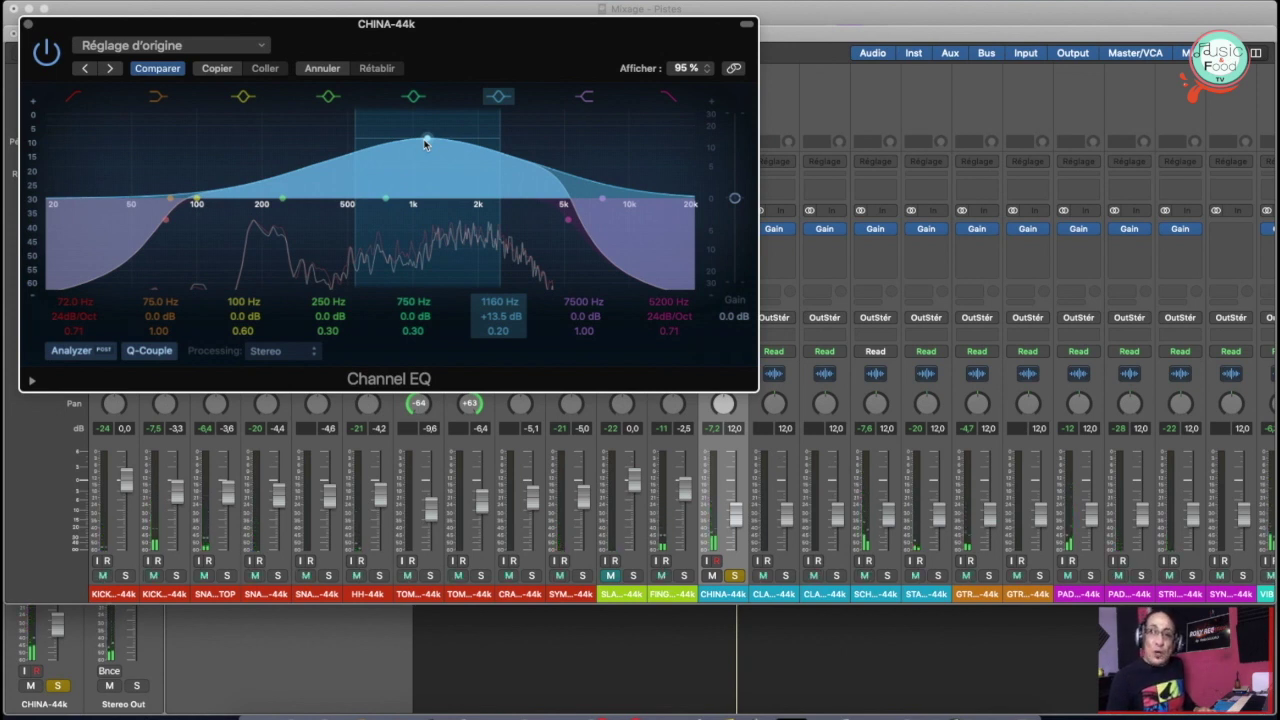
pyautogui.moveTo(425, 143); pyautogui.dragTo(485, 136)
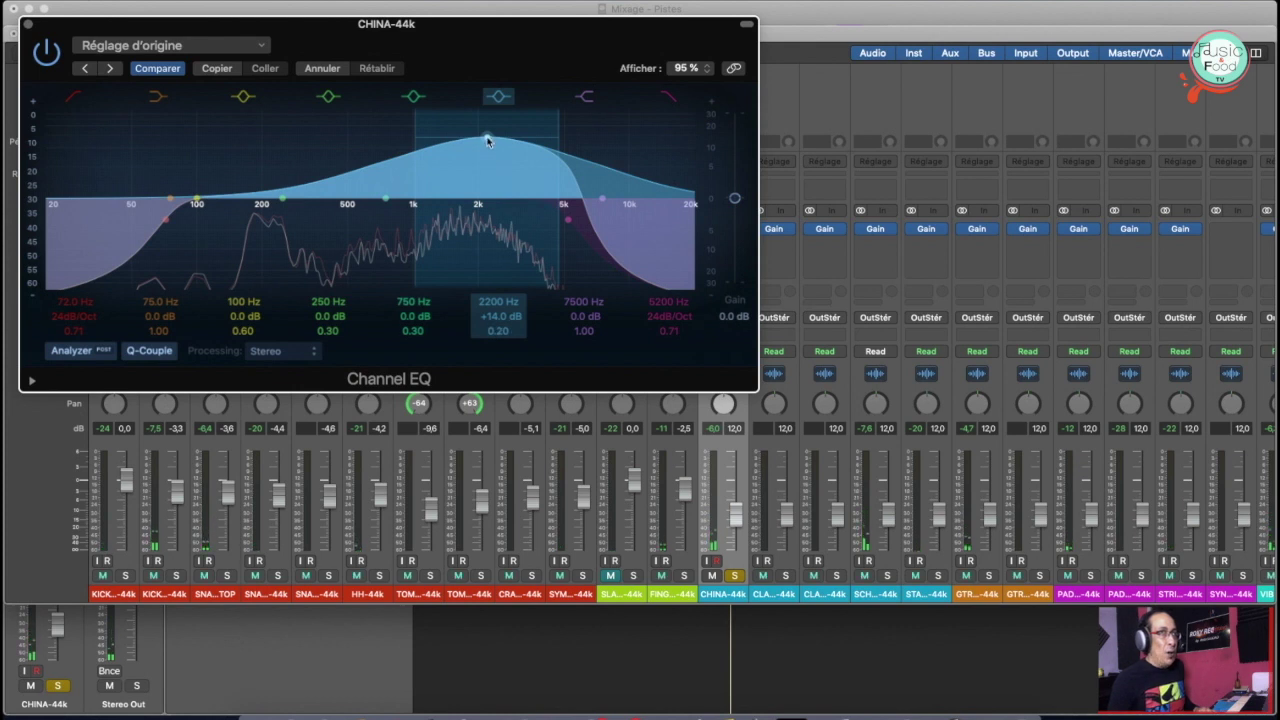
pyautogui.moveTo(488, 140); pyautogui.dragTo(487, 155)
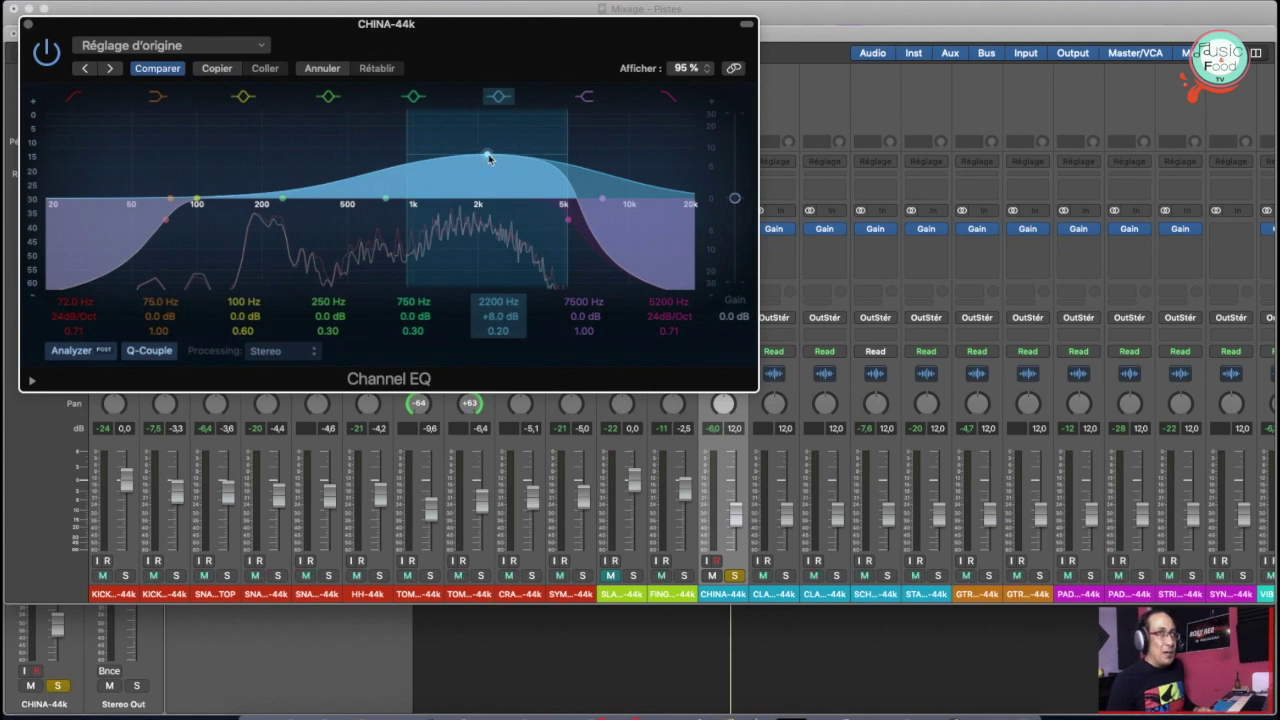
pyautogui.moveTo(488, 157); pyautogui.dragTo(488, 167)
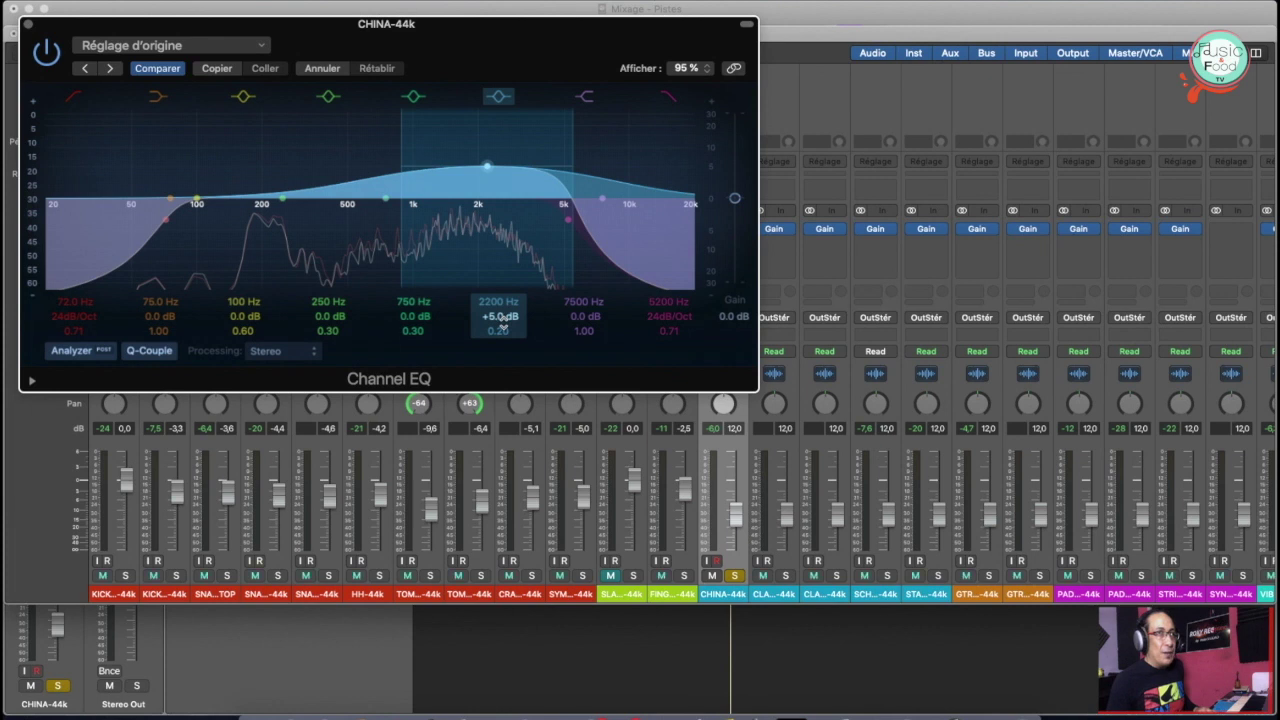
pyautogui.moveTo(495, 318); pyautogui.dragTo(495, 326)
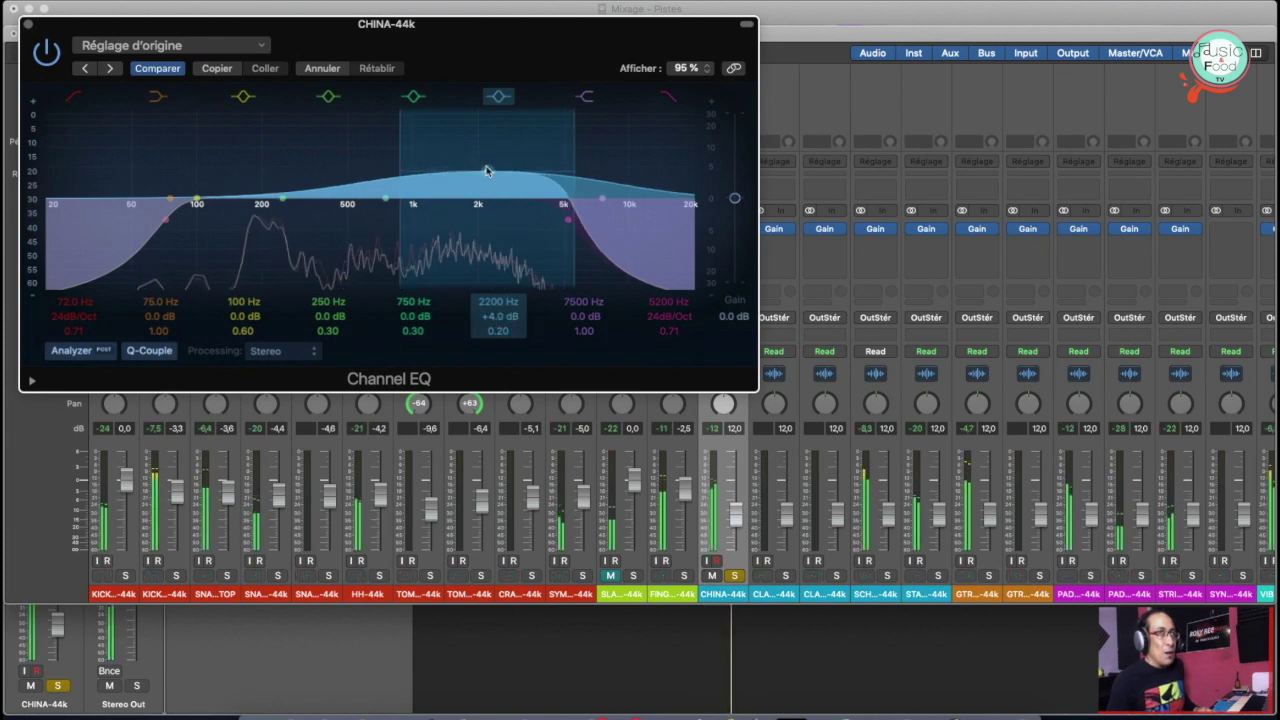
pyautogui.moveTo(484, 165); pyautogui.dragTo(476, 168)
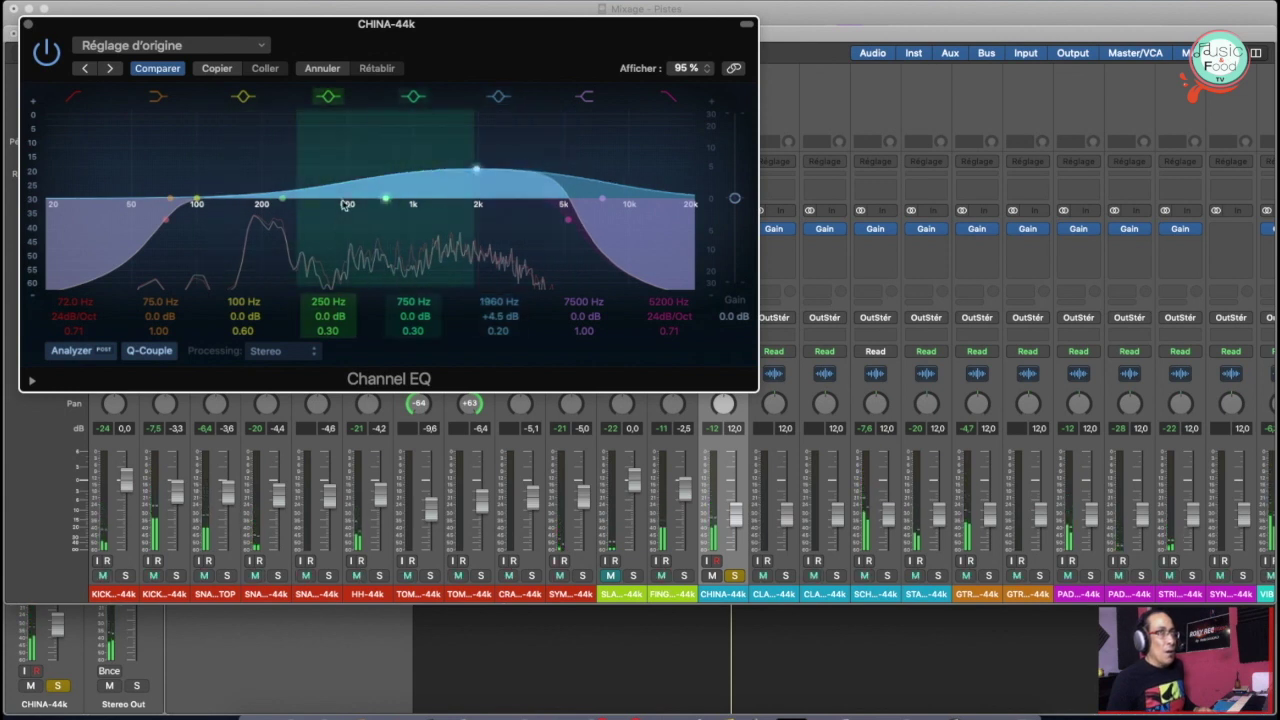
pyautogui.moveTo(391, 177); pyautogui.dragTo(406, 192)
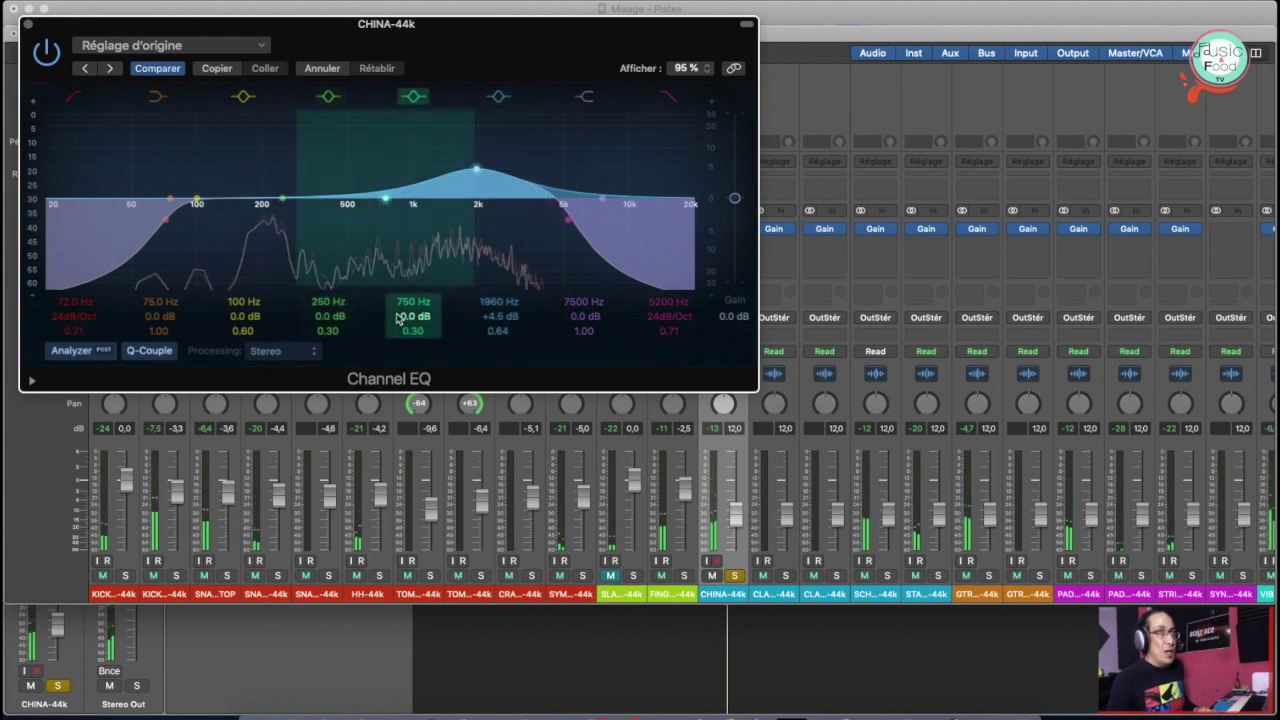
# Boost the CHINA-44k low-mid EQ band by +3.0 dB at 510 Hz with a Q of 1.40 and play it back
pyautogui.moveTo(408, 316); pyautogui.dragTo(408, 278)
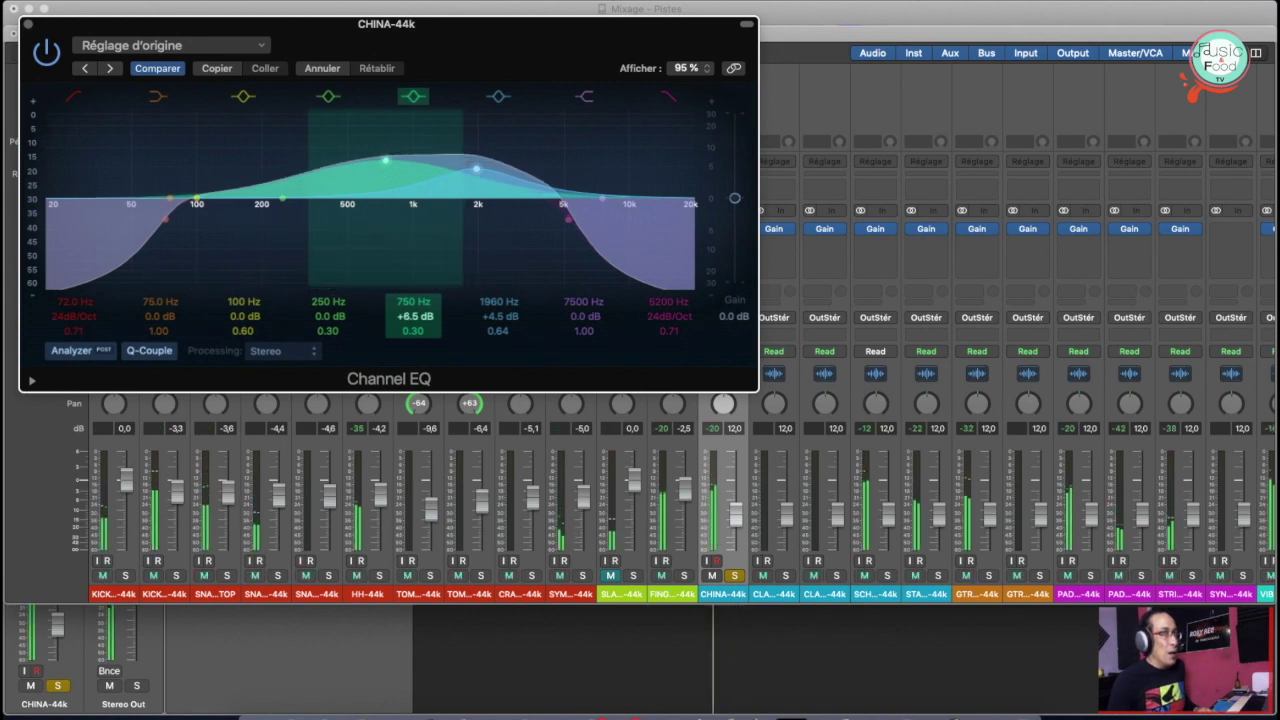
pyautogui.moveTo(384, 179); pyautogui.dragTo(349, 178)
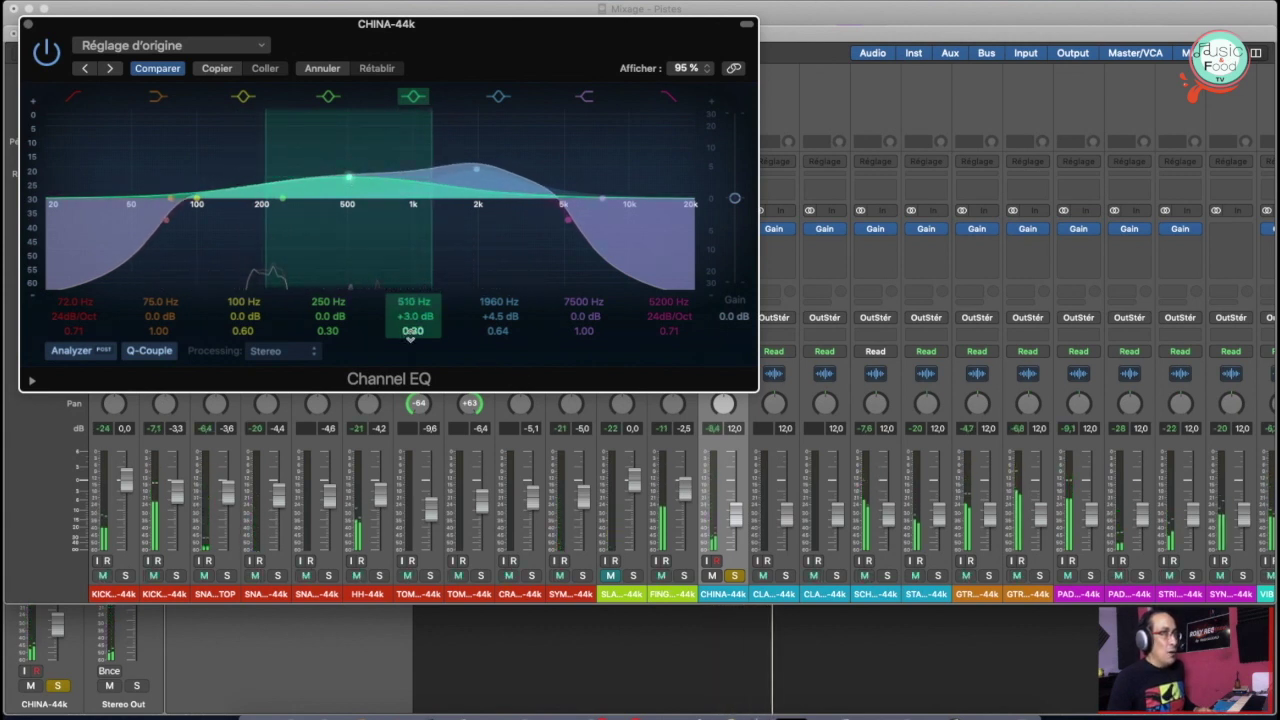
pyautogui.moveTo(411, 331); pyautogui.dragTo(411, 325)
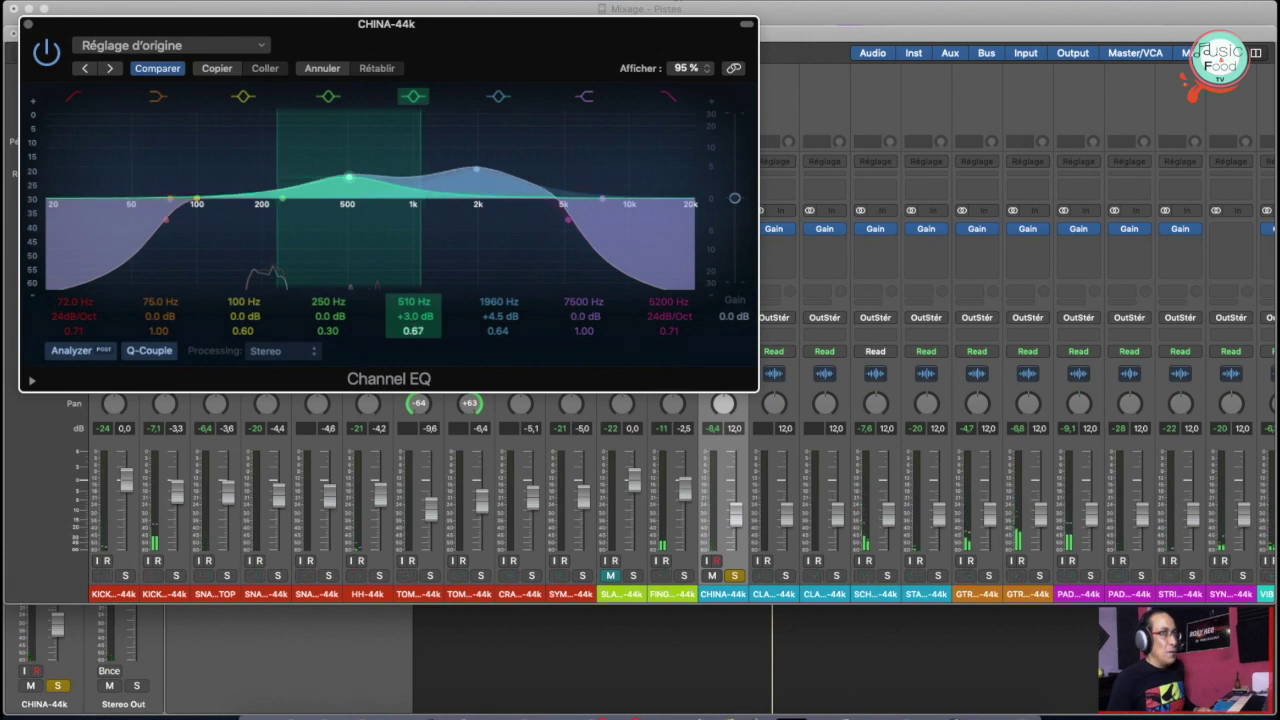
pyautogui.press('space')
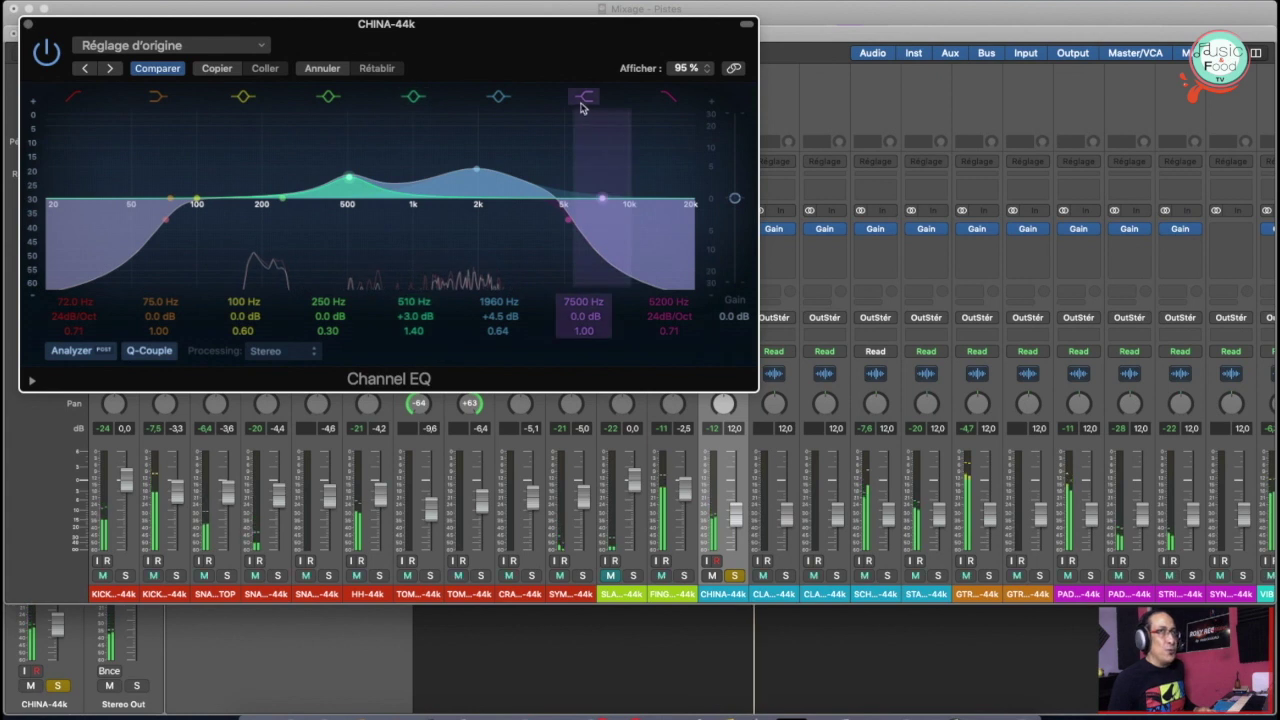
# Set the CHINA-44k high-shelf EQ band to 7300 Hz at 0.0 dB, check the EQ's bypass and close the Channel EQ
pyautogui.moveTo(603, 200); pyautogui.dragTo(600, 189)
pyautogui.click(50, 50)
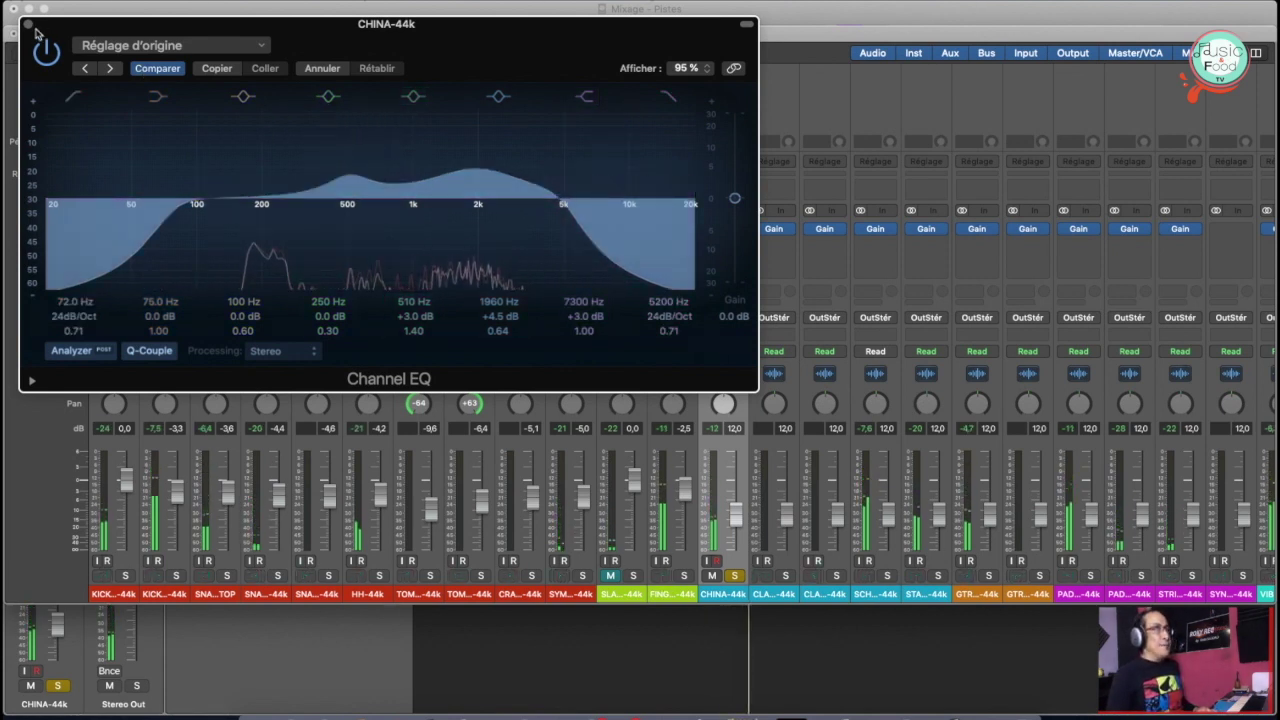
pyautogui.click(28, 23)
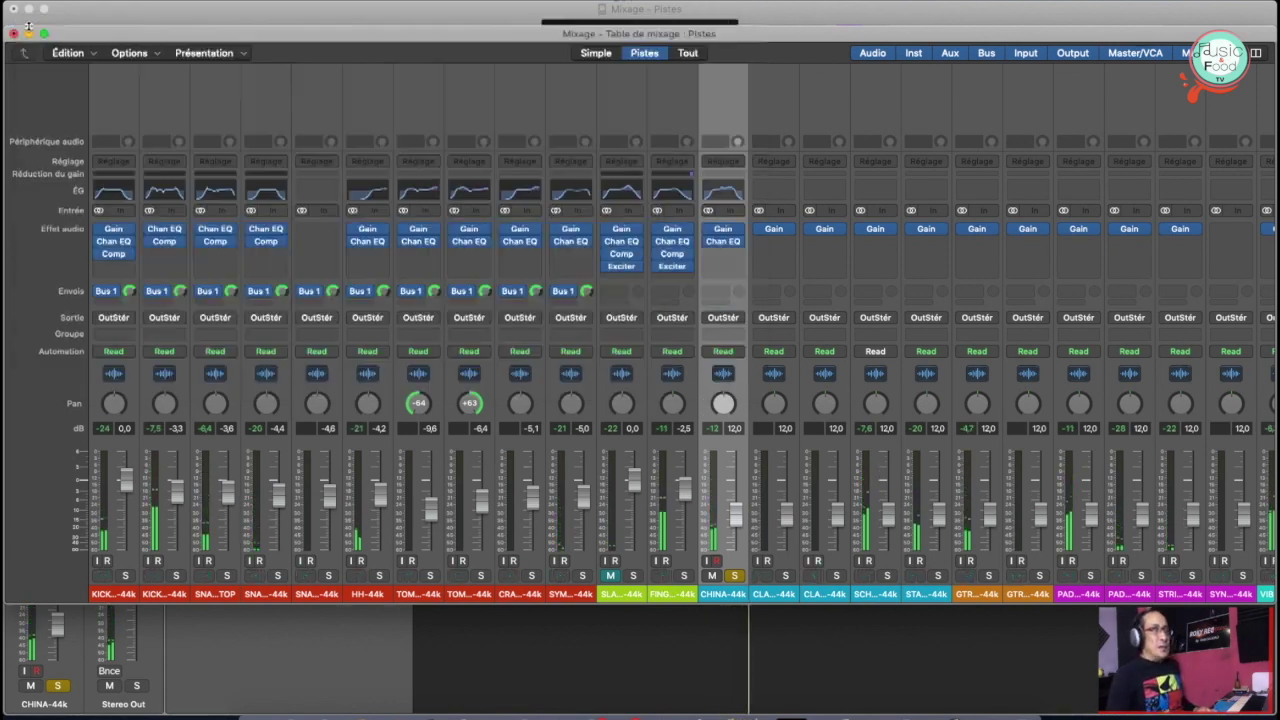
# Solo the CLAPS-02-44k track and enlarge the waveforms of both claps tracks in the arrangement
pyautogui.click(775, 595)
pyautogui.doubleClick(783, 595)
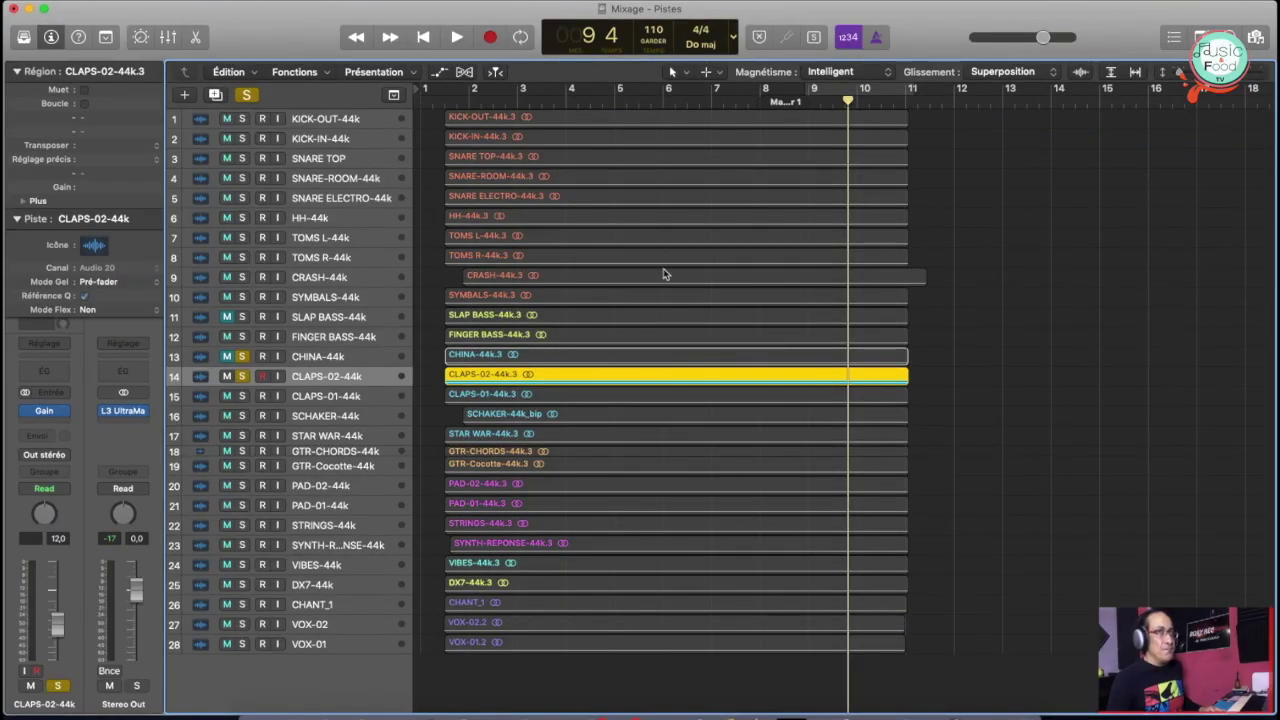
pyautogui.click(333, 396)
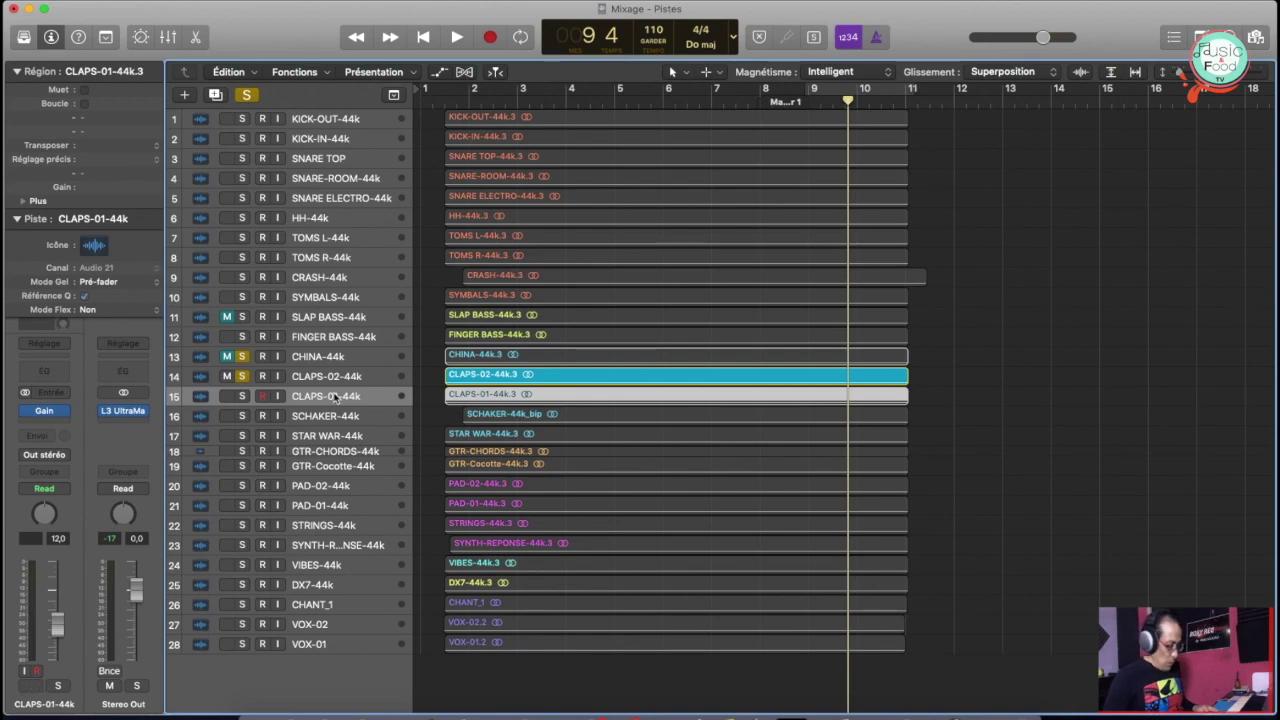
pyautogui.press('super+Down')
pyautogui.press('super+Down')
pyautogui.press('super+Down')
pyautogui.press('super+Down')
pyautogui.press('super+Down')
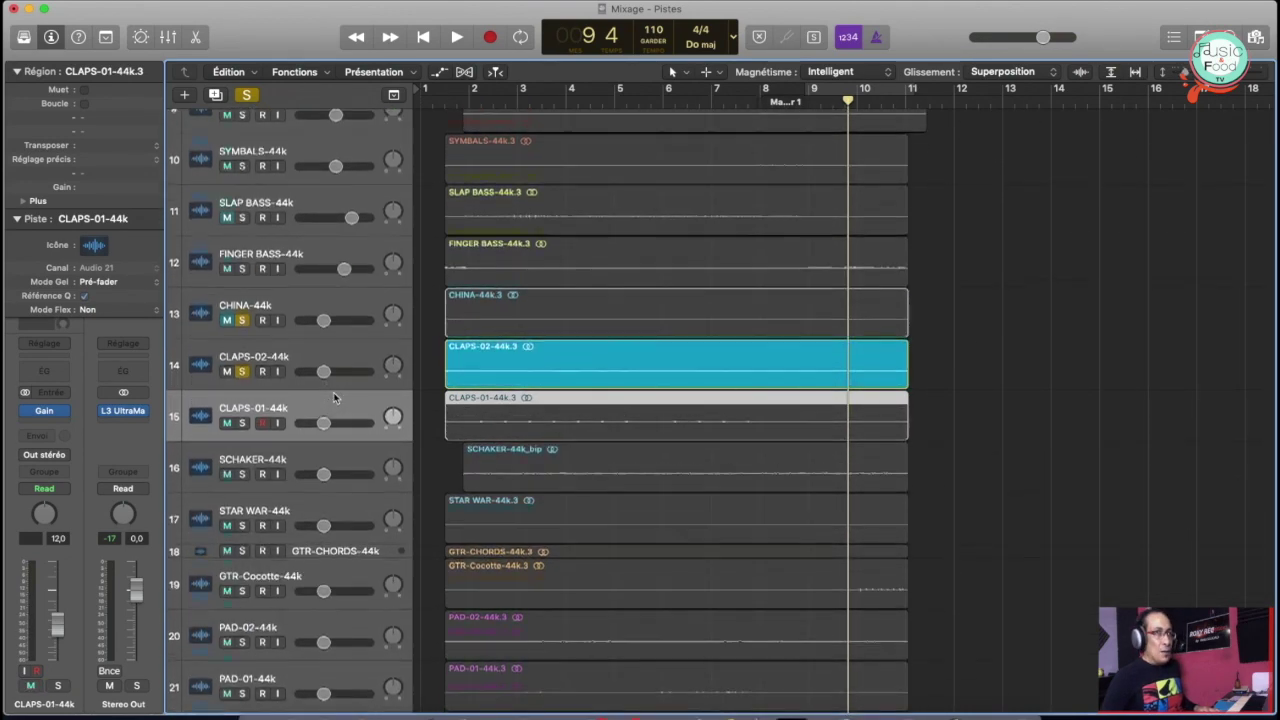
pyautogui.press('super+Down')
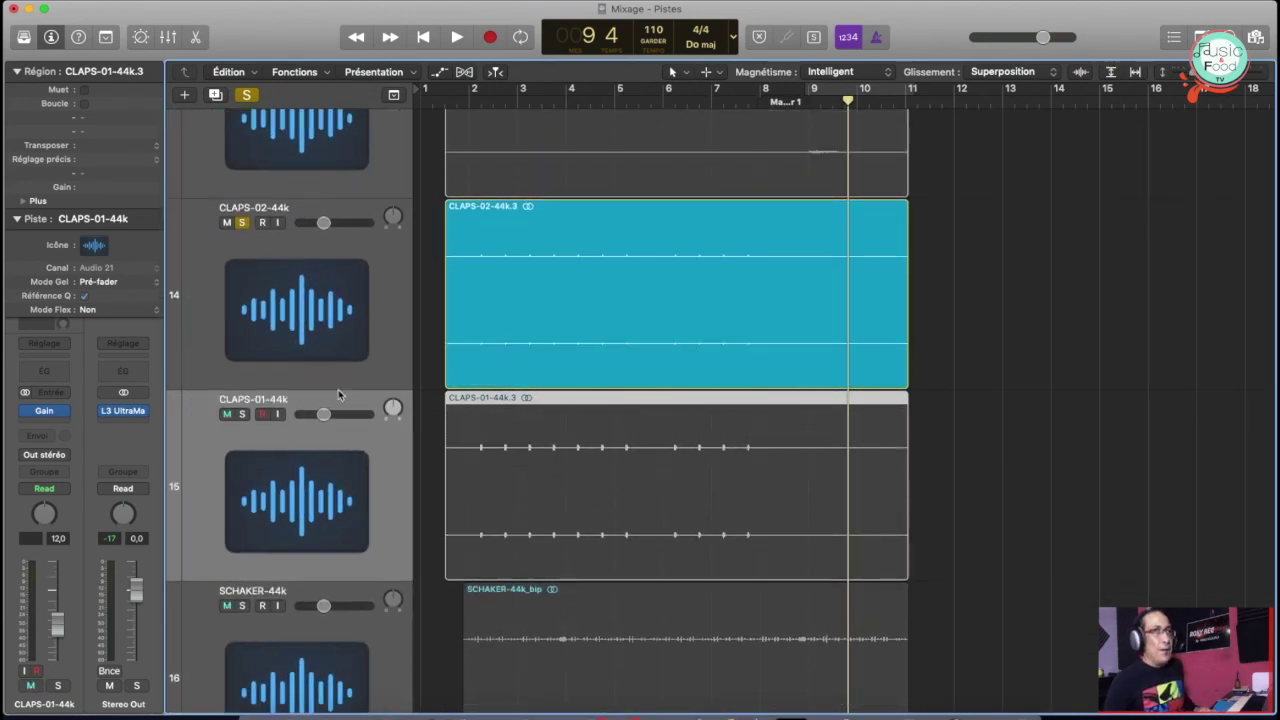
# Loop playback from bar 3 to about the middle of bar 4 and select the CLAPS-02-44k track
pyautogui.moveTo(840, 92); pyautogui.dragTo(727, 94)
pyautogui.press('space')
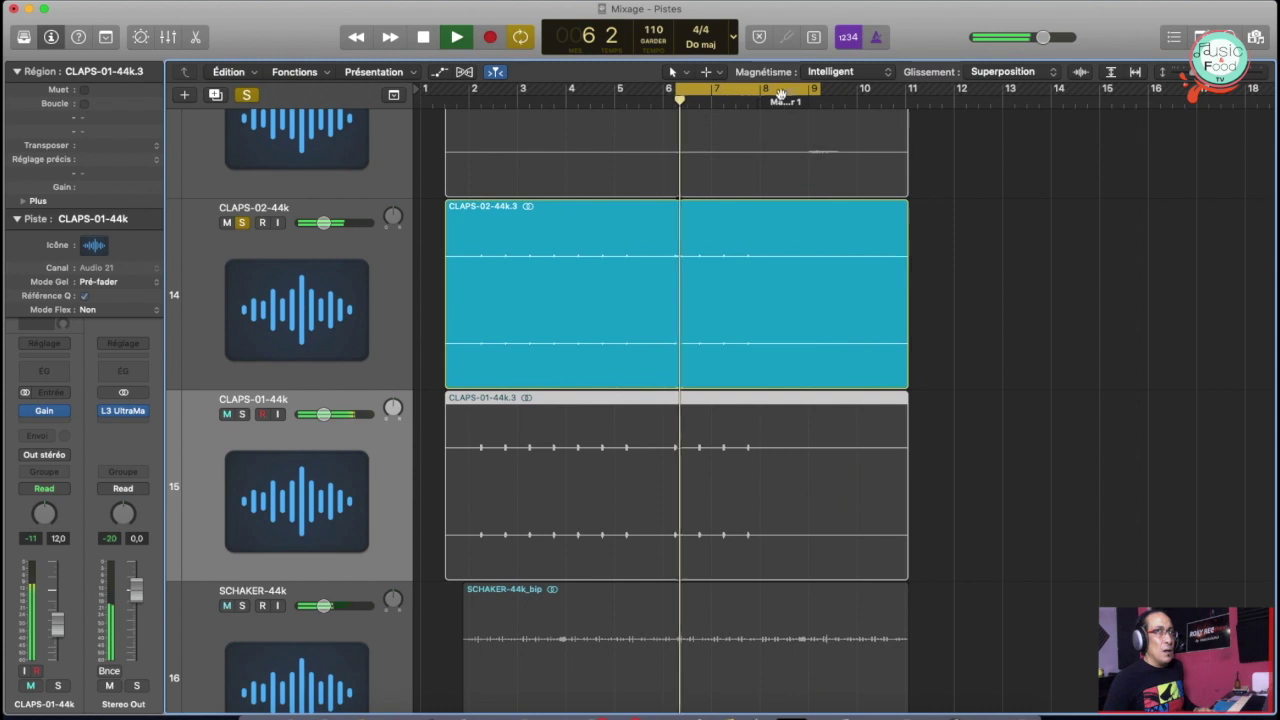
pyautogui.moveTo(829, 92); pyautogui.dragTo(545, 90)
pyautogui.press('space')
pyautogui.press('space')
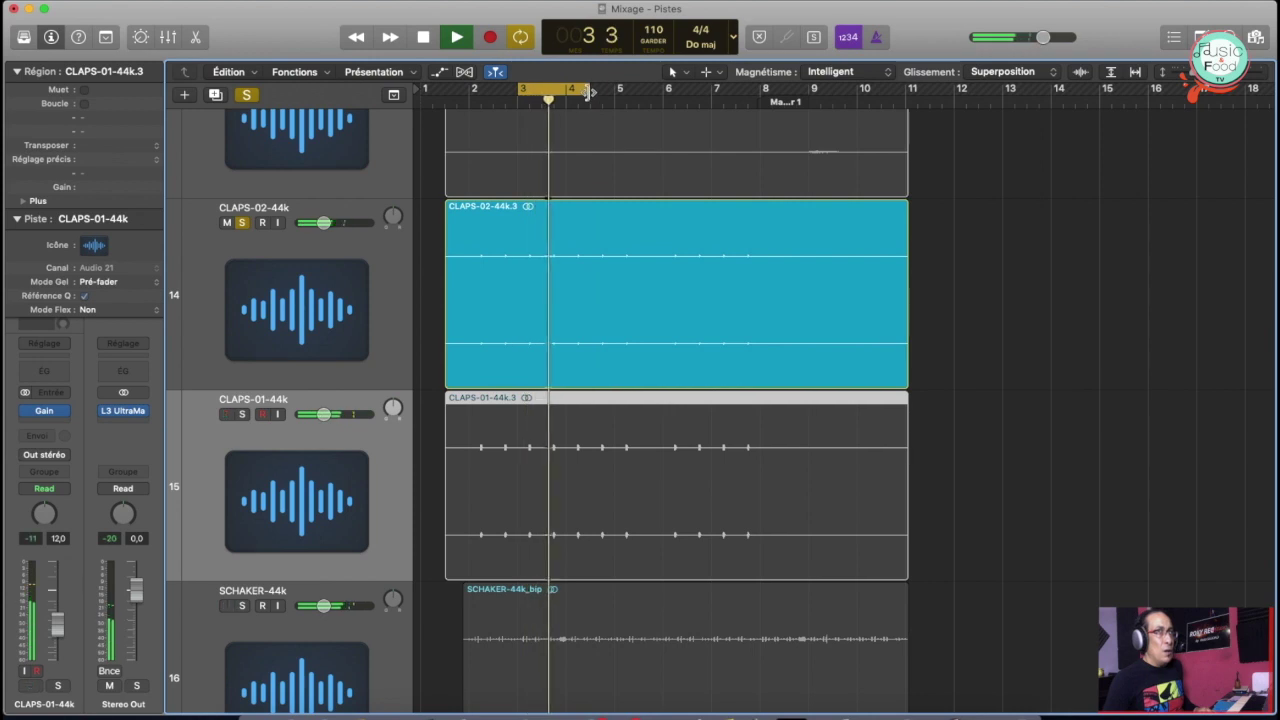
pyautogui.moveTo(583, 97); pyautogui.dragTo(598, 95)
pyautogui.click(374, 262)
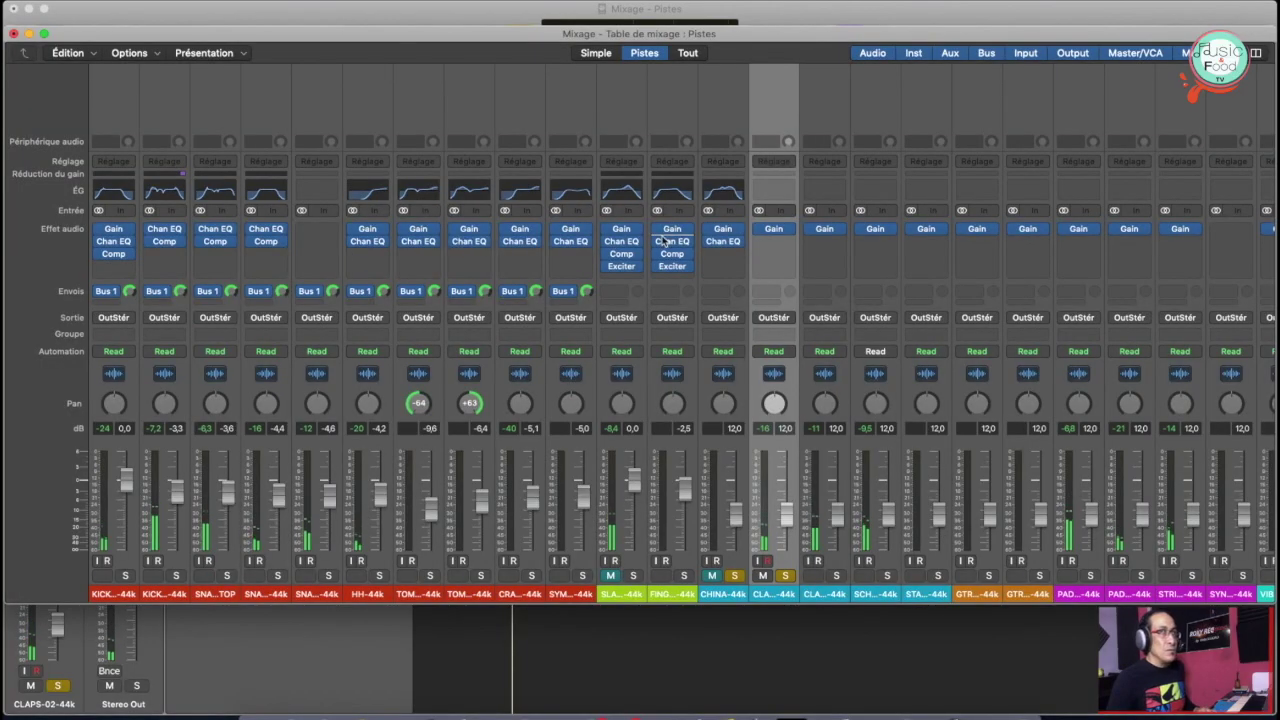
# Set the Gain plug-in on the CLAPS-02-44k track to +16.5 dB and close it
pyautogui.click(779, 230)
pyautogui.moveTo(73, 171); pyautogui.dragTo(72, 160)
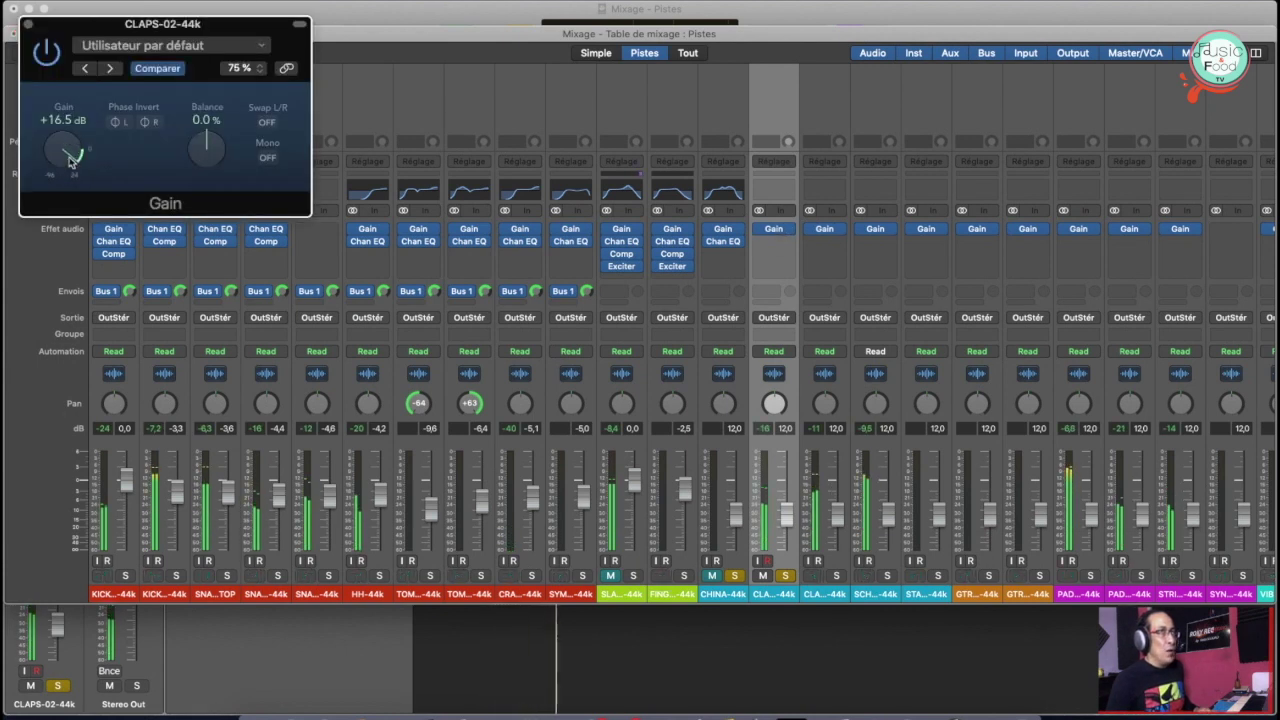
pyautogui.click(27, 25)
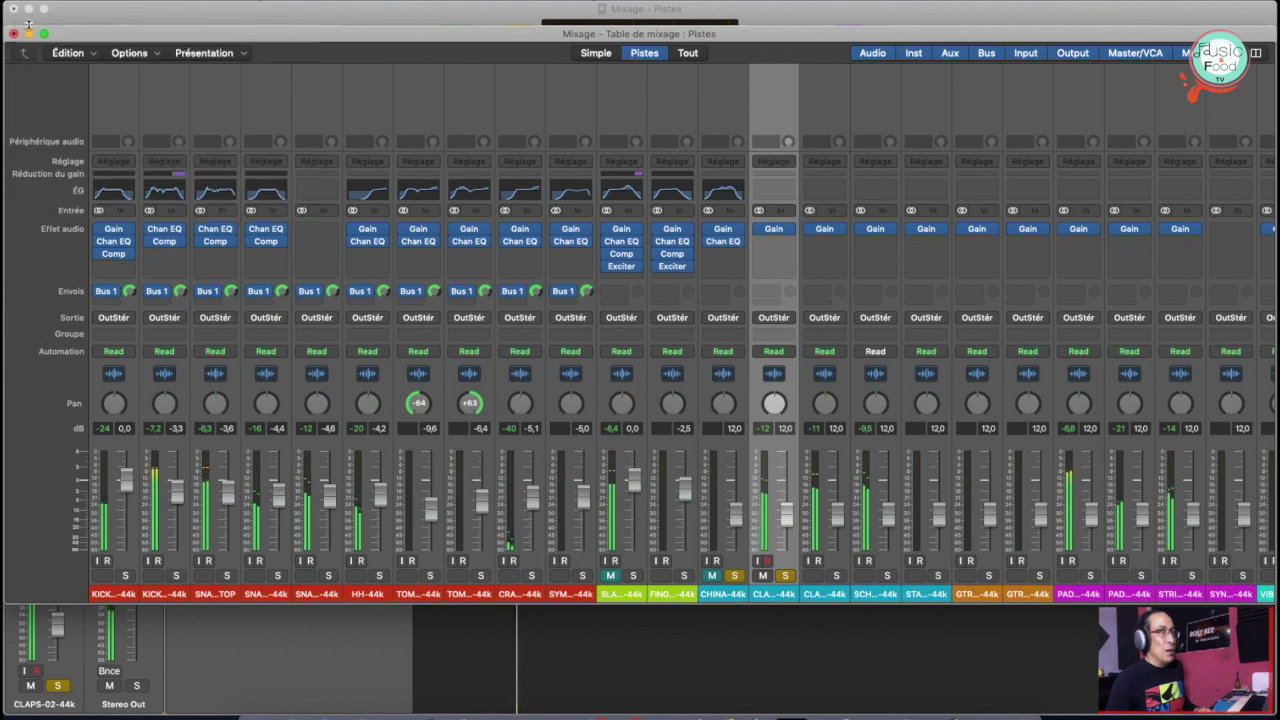
# Add a Channel EQ to the CLAPS-02-44k track with a 240 Hz low cut
pyautogui.click(788, 192)
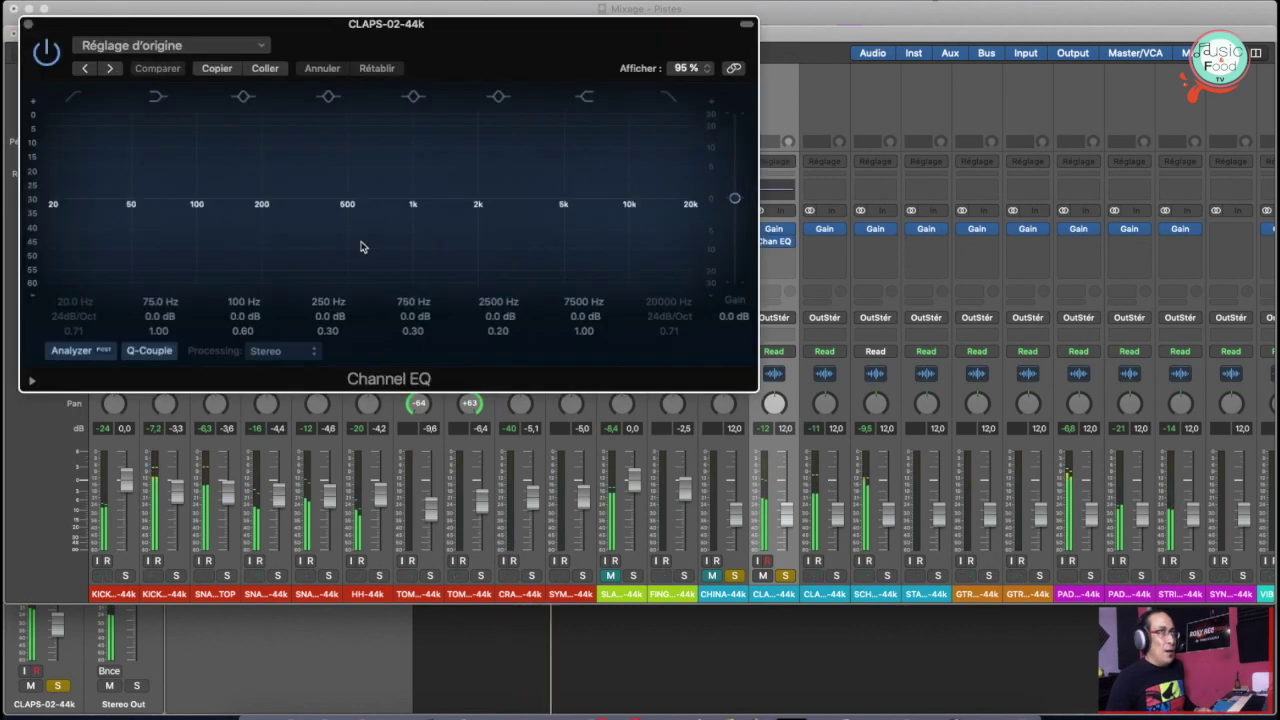
pyautogui.click(71, 97)
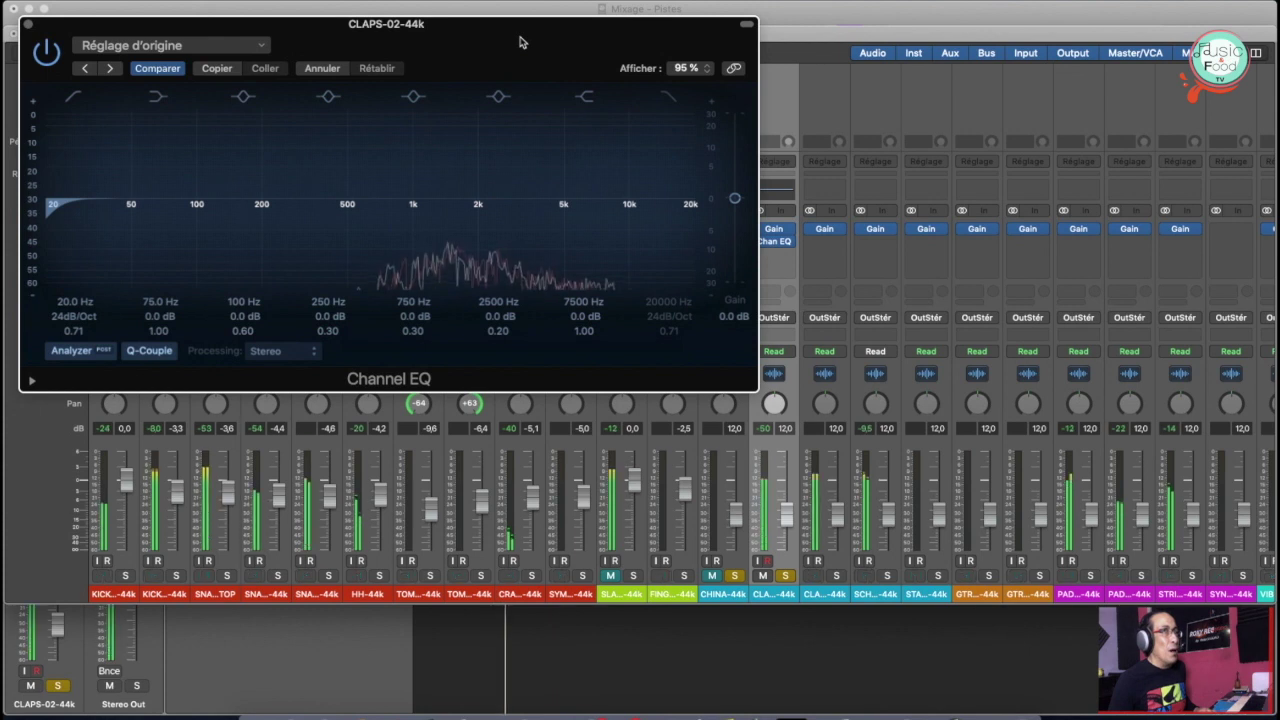
pyautogui.moveTo(54, 213); pyautogui.dragTo(278, 218)
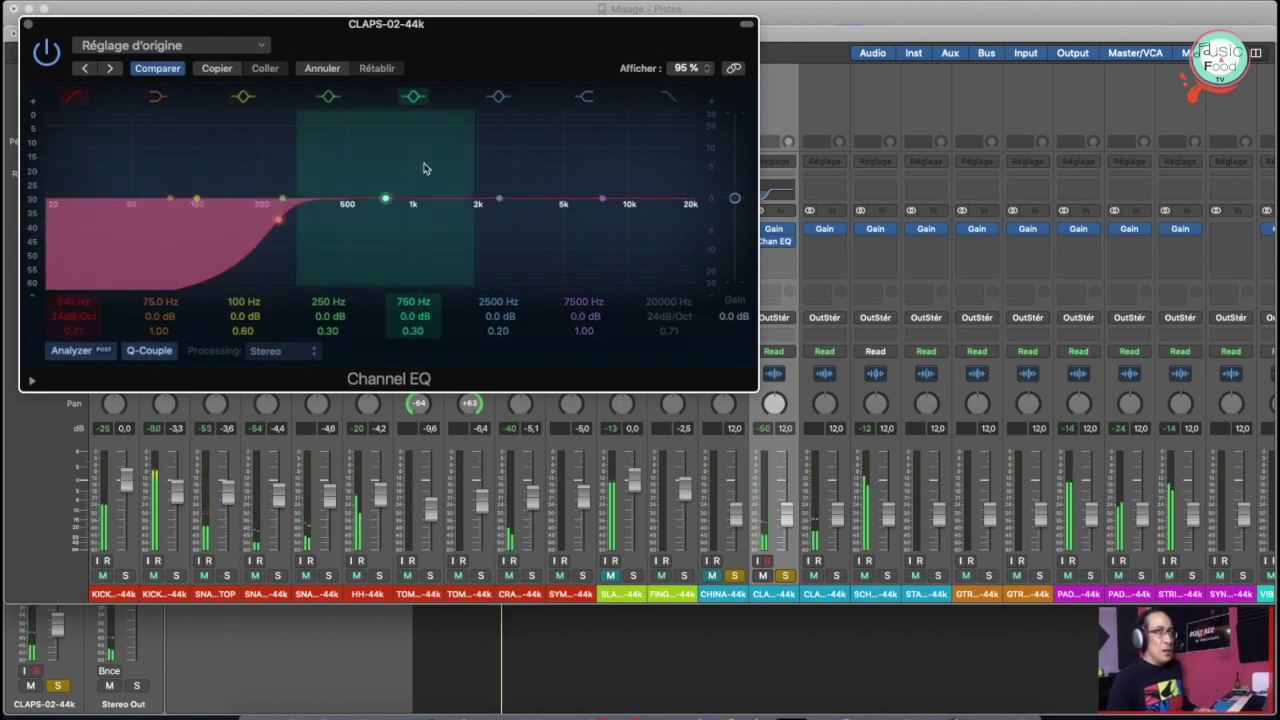
# Boost the CLAPS-02-44k upper-mid EQ band by +6.0 dB at 3250 Hz with a Q of 0.88 and raise its high shelf slightly
pyautogui.click(502, 200)
pyautogui.moveTo(502, 200); pyautogui.dragTo(527, 176)
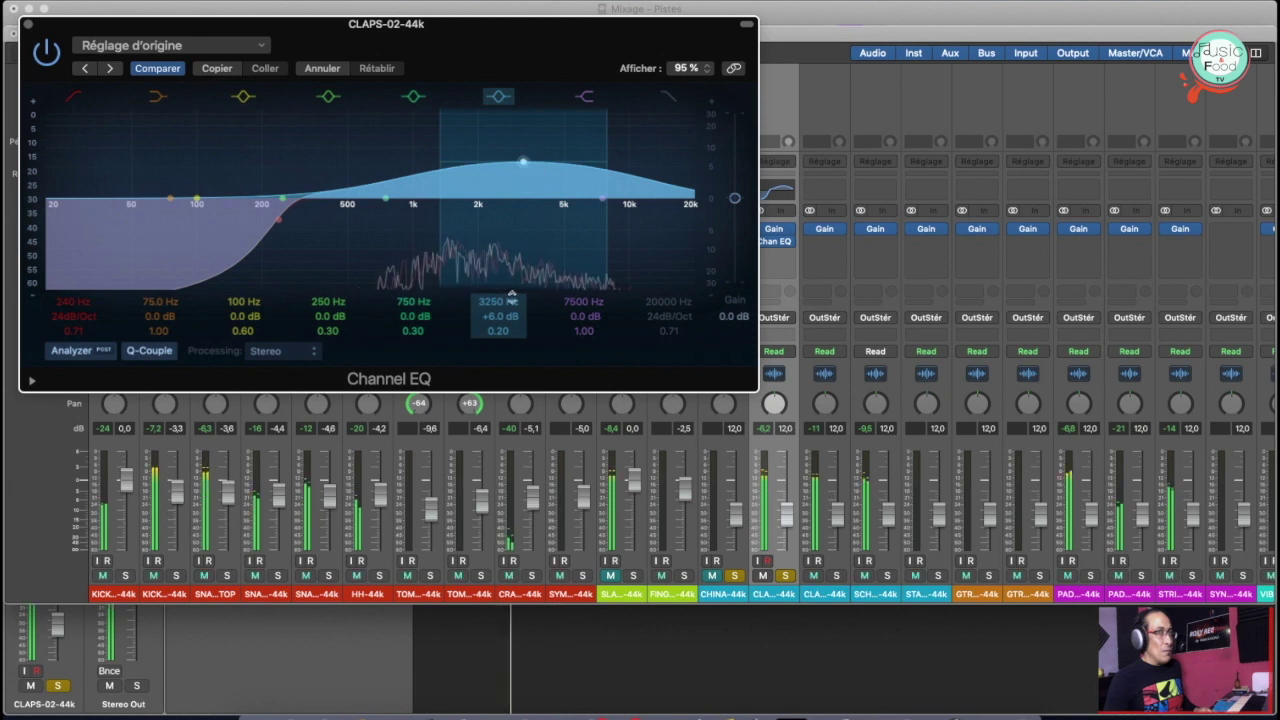
pyautogui.moveTo(492, 328); pyautogui.dragTo(493, 302)
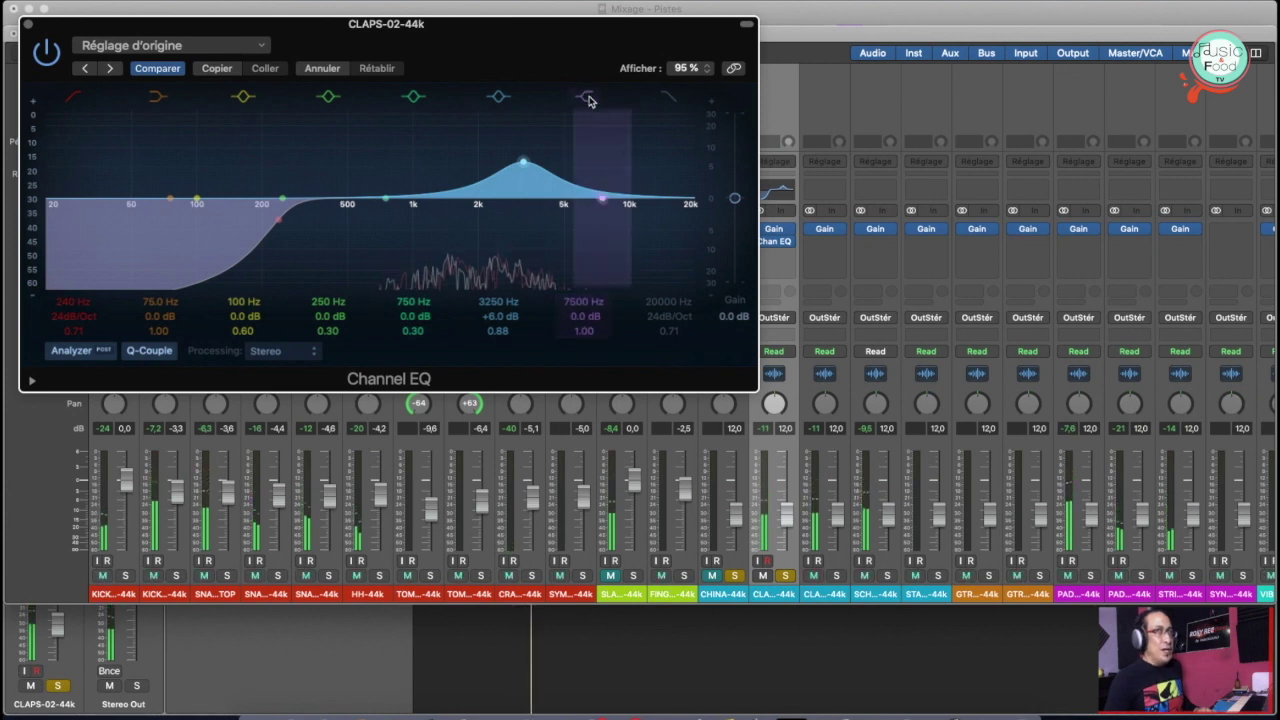
pyautogui.moveTo(604, 199)
pyautogui.mouseDown()
pyautogui.moveTo(612, 181)
pyautogui.moveTo(605, 189)
pyautogui.mouseUp()
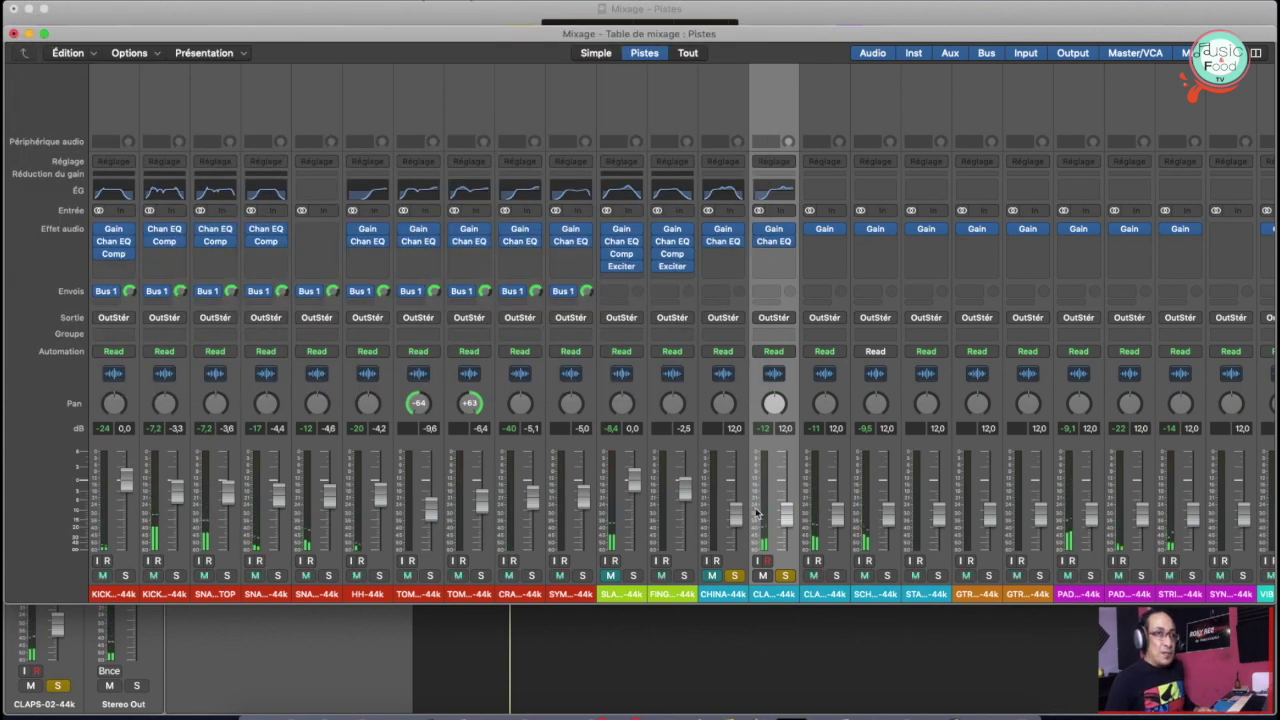
# Solo and select the CLAPS-01-44k track and play the loop
pyautogui.click(836, 577)
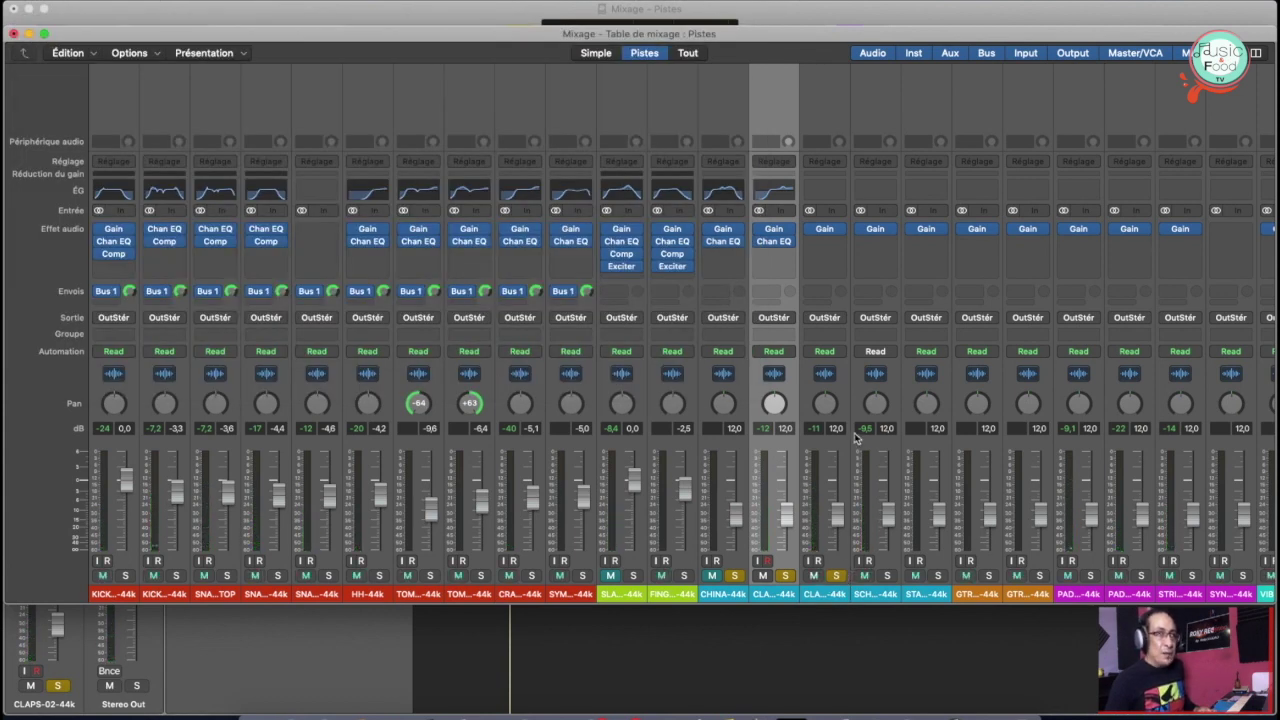
pyautogui.click(812, 597)
pyautogui.press('space')
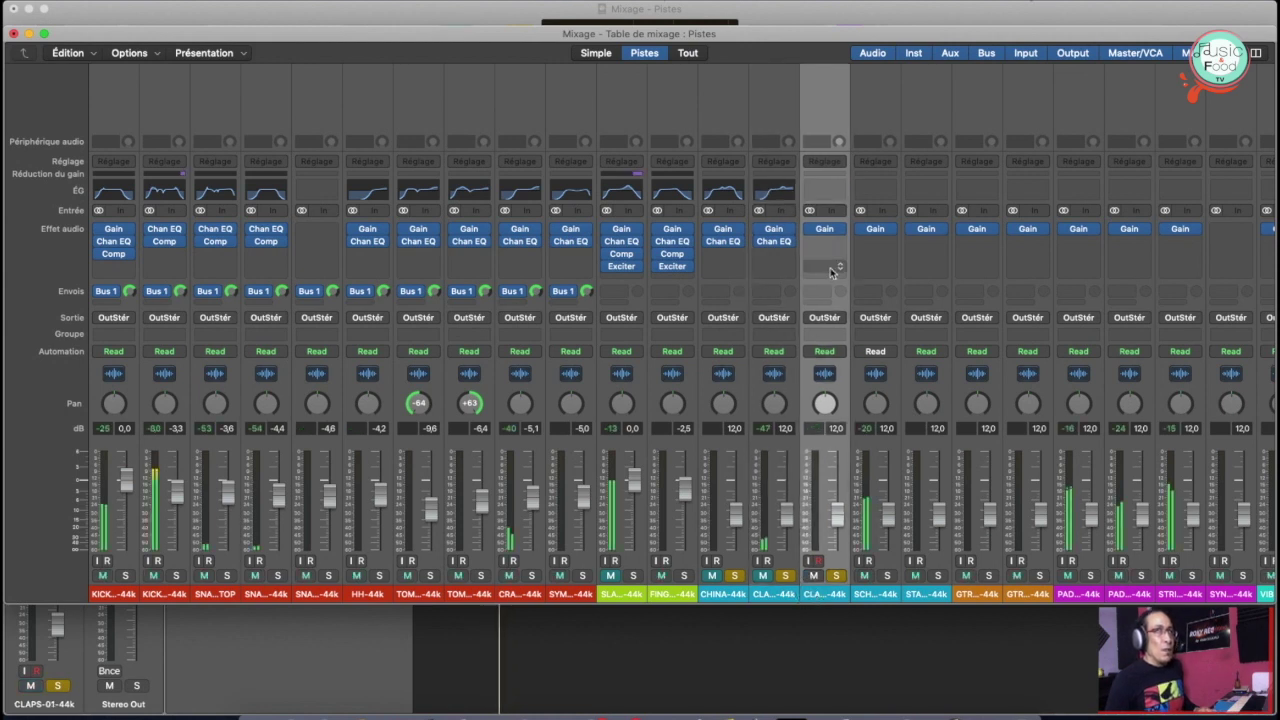
# Add a Channel EQ to the CLAPS-01-44k track with a 255 Hz low cut and a 9600 Hz high cut
pyautogui.click(822, 198)
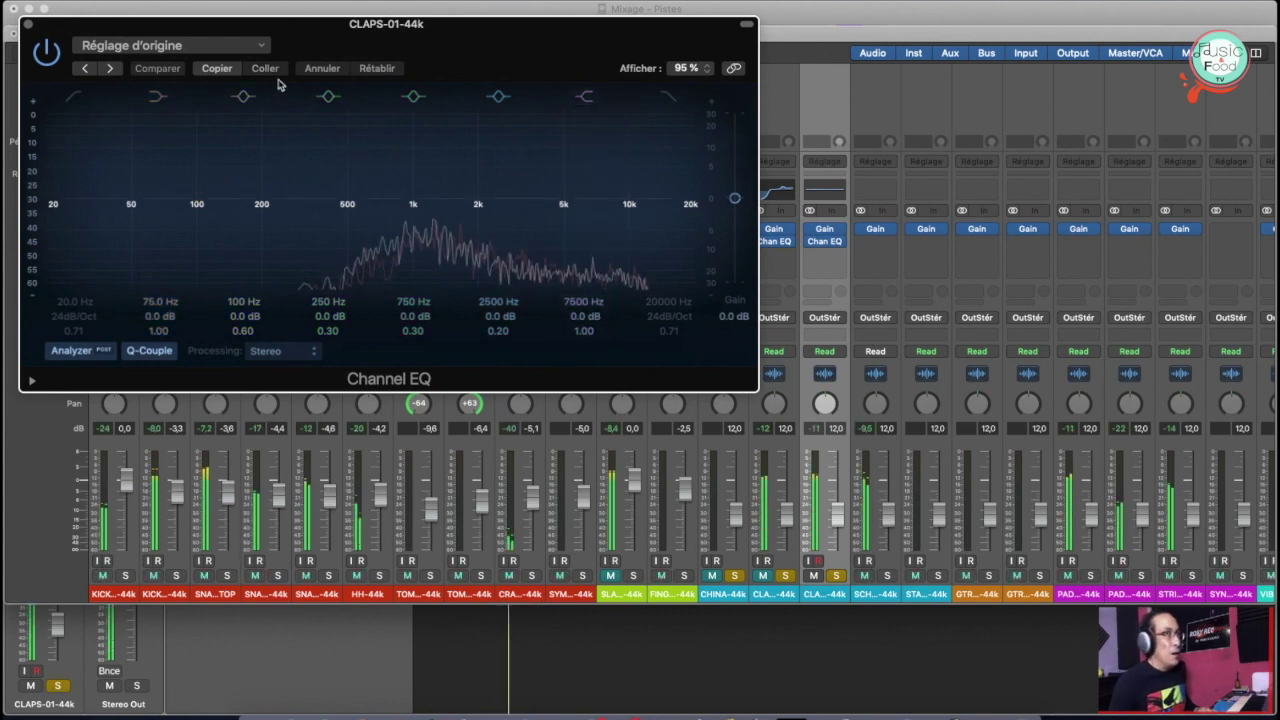
pyautogui.click(72, 98)
pyautogui.moveTo(63, 205)
pyautogui.mouseDown()
pyautogui.moveTo(286, 199)
pyautogui.moveTo(289, 224)
pyautogui.mouseUp()
pyautogui.click(670, 99)
pyautogui.moveTo(688, 216); pyautogui.dragTo(618, 222)
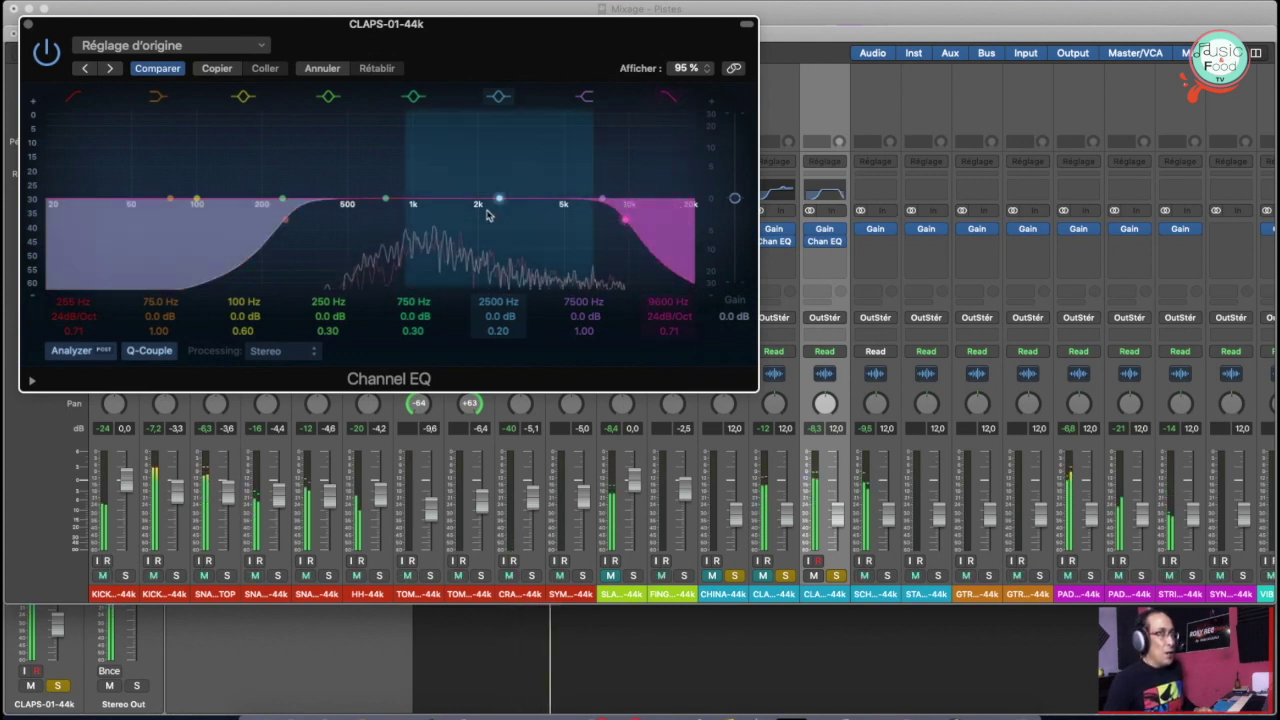
# Boost the CLAPS-01-44k upper-mid EQ band by +4.5 dB at 3550 Hz with a Q of 0.83 and close the Channel EQ
pyautogui.moveTo(498, 200); pyautogui.dragTo(531, 172)
pyautogui.moveTo(496, 325); pyautogui.dragTo(496, 303)
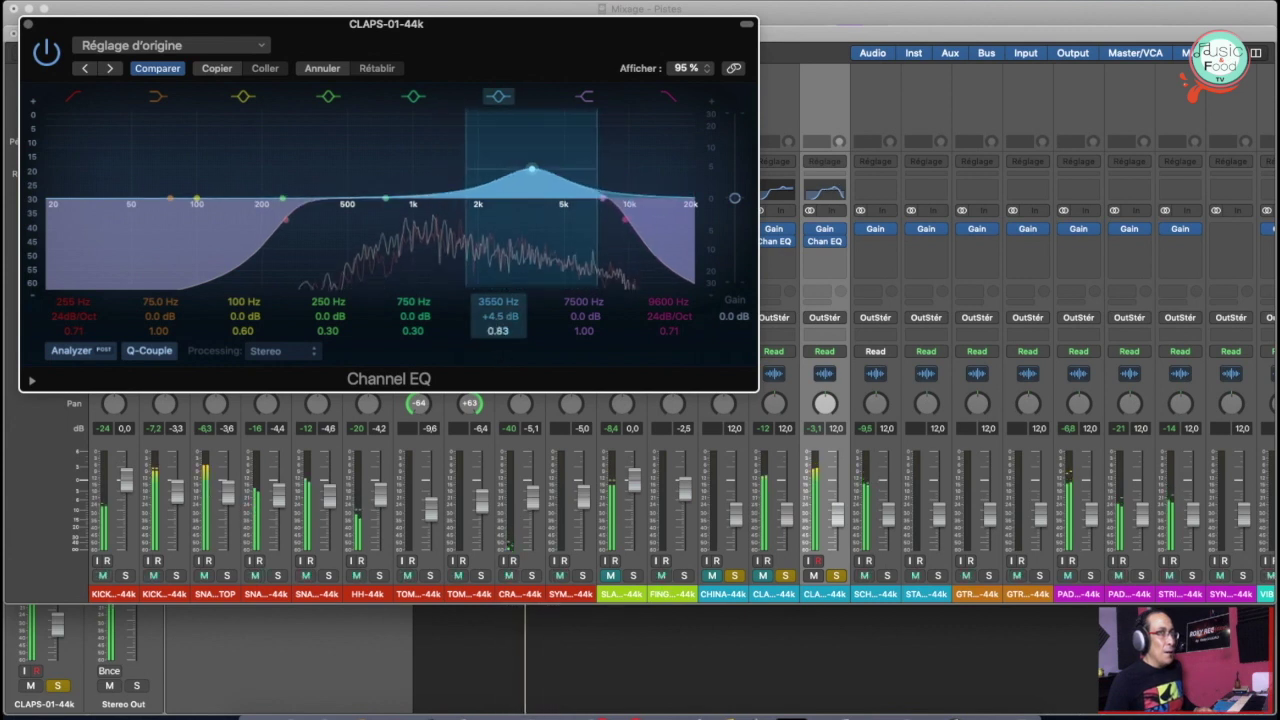
pyautogui.click(29, 25)
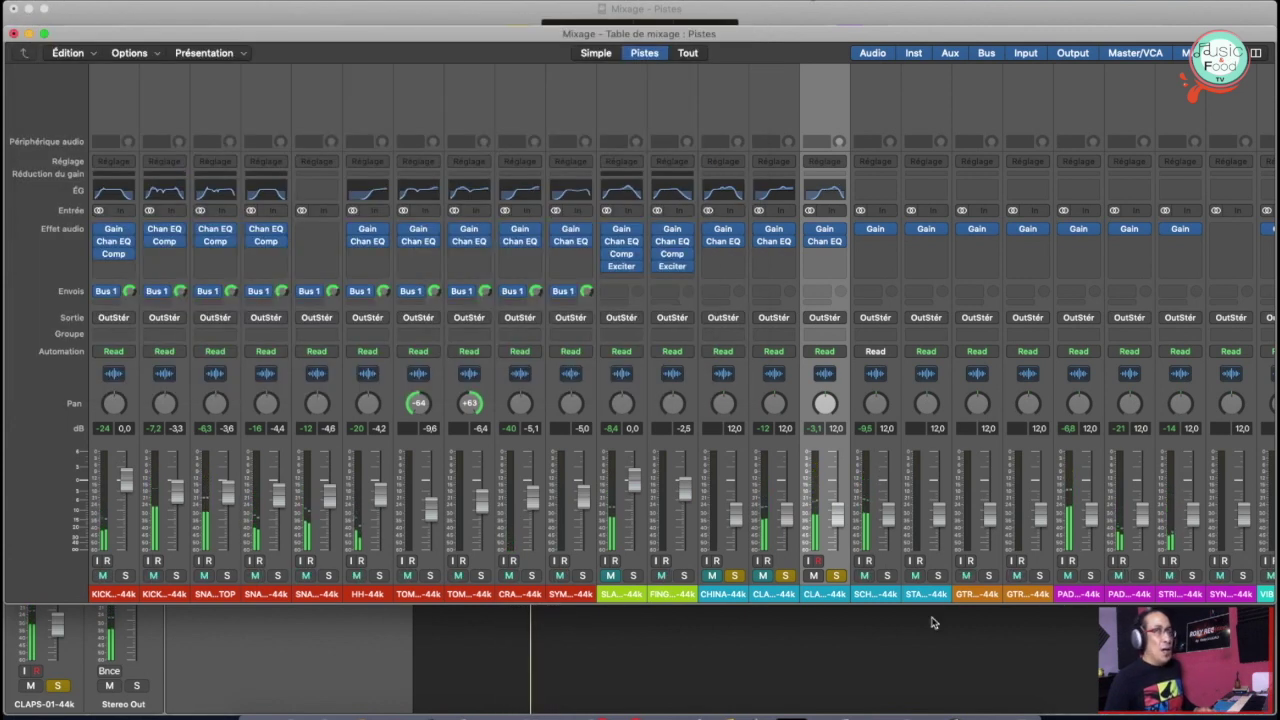
# Unmute CLAPS-02-44k, select it together with CLAPS-01-44k and route a send from both to Bus 1, Drums Room Verb
pyautogui.click(785, 577)
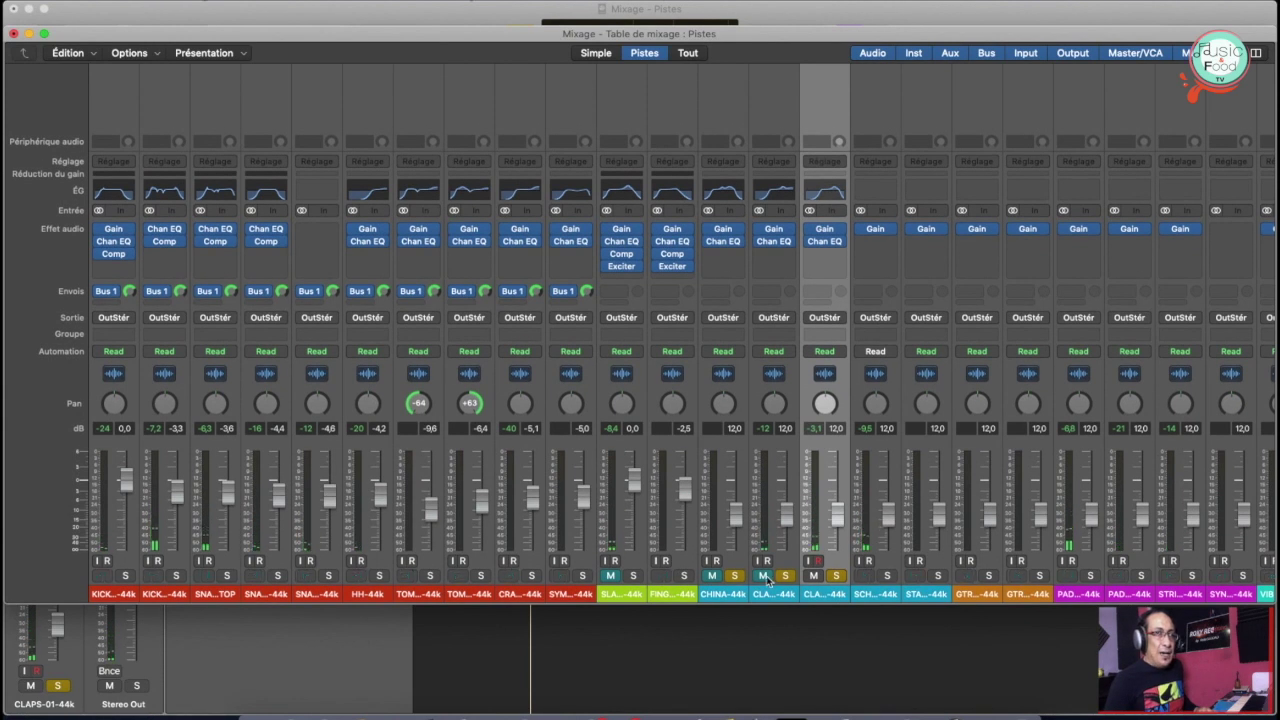
pyautogui.click(779, 595)
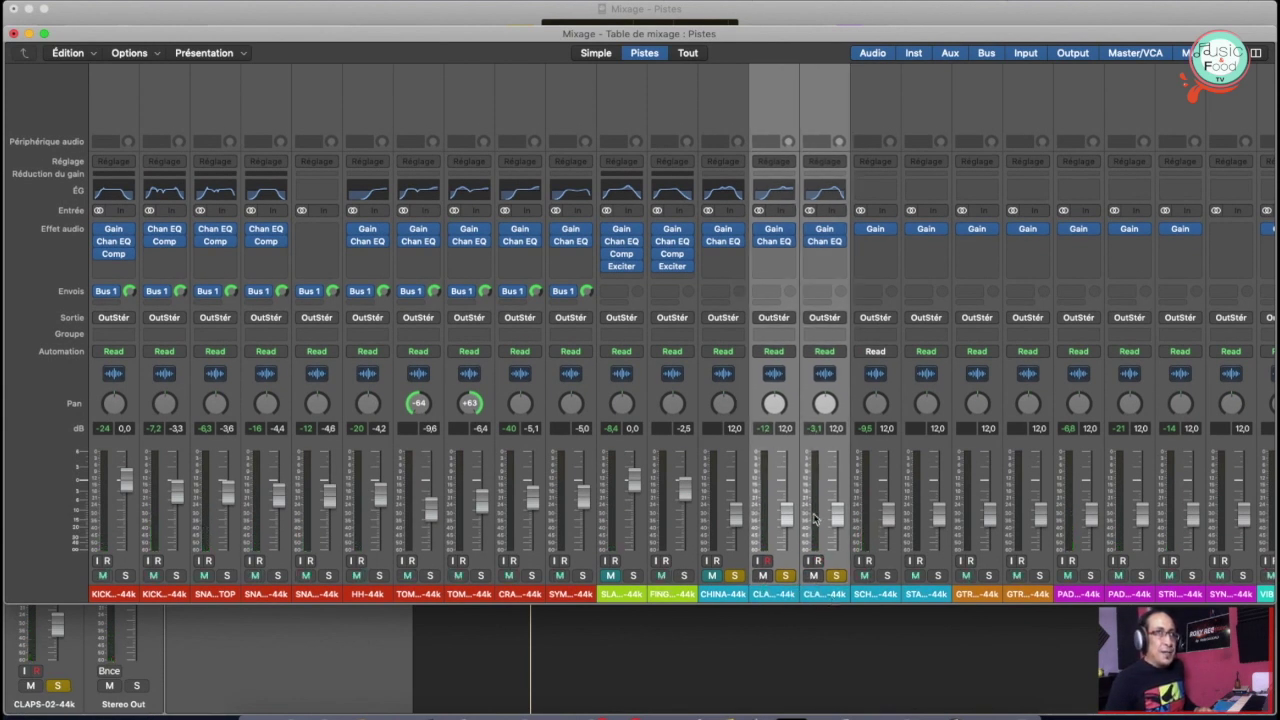
pyautogui.click(775, 292)
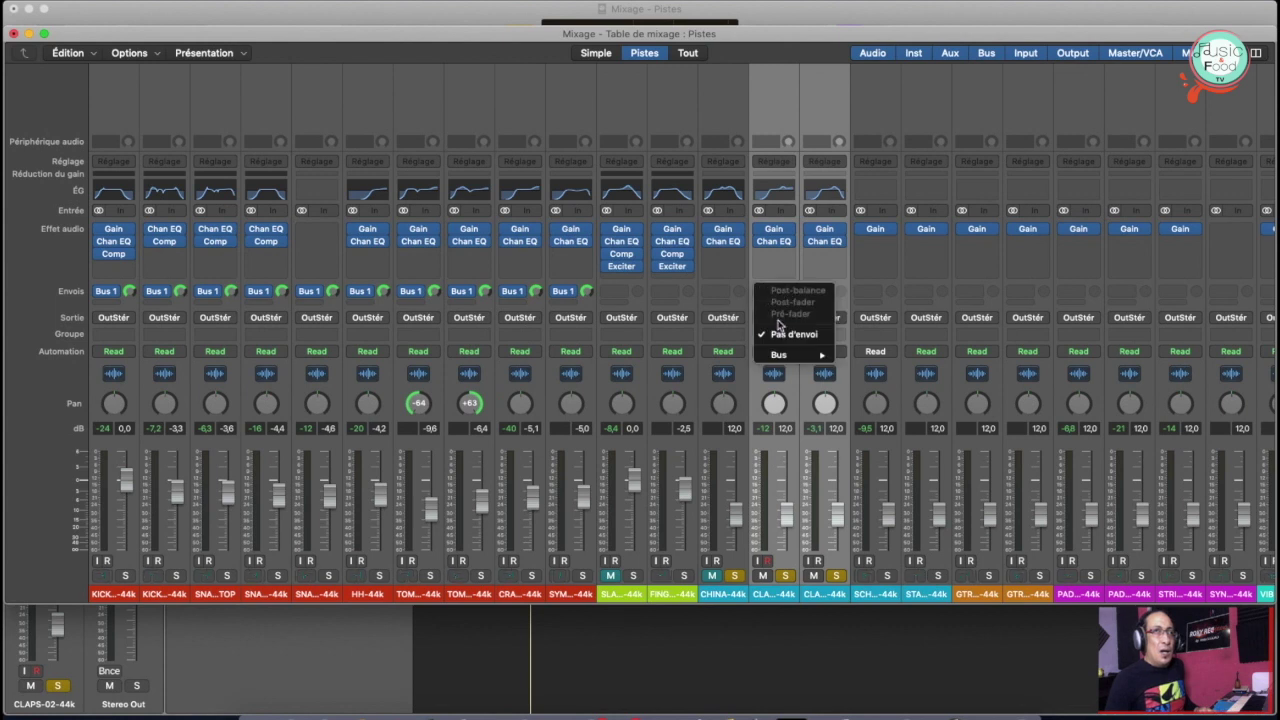
pyautogui.moveTo(778, 355)
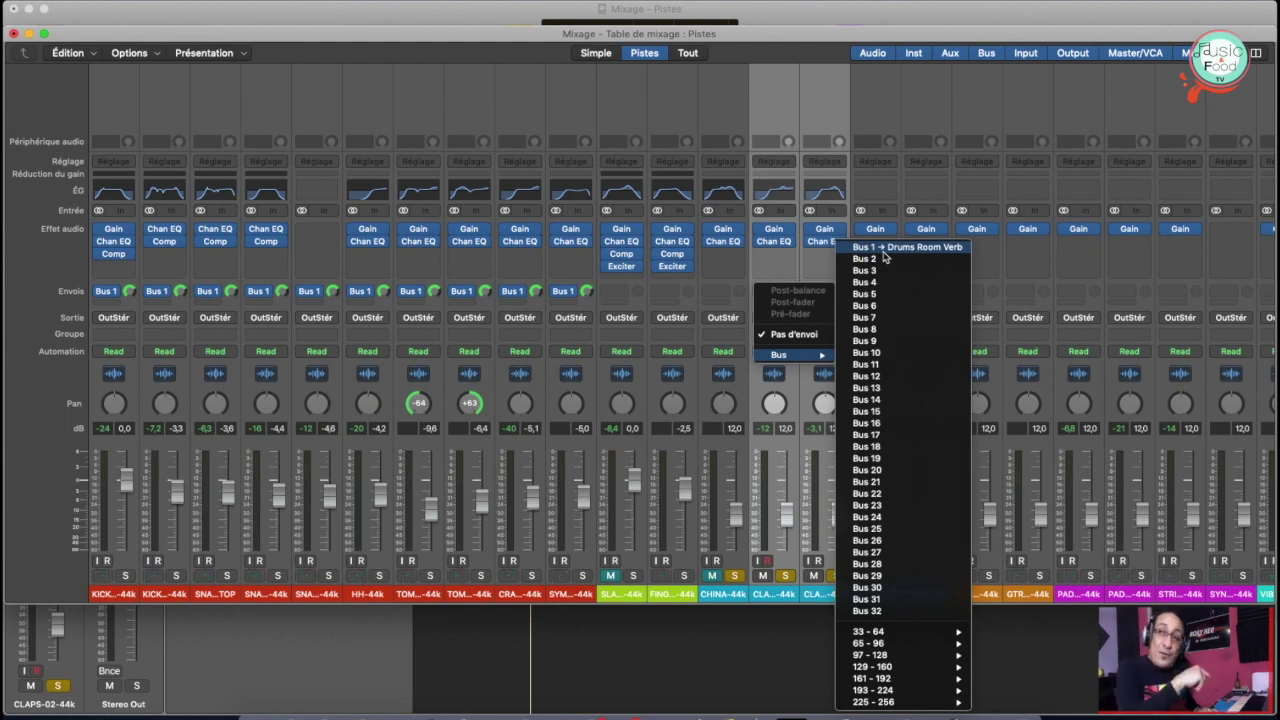
pyautogui.click(883, 252)
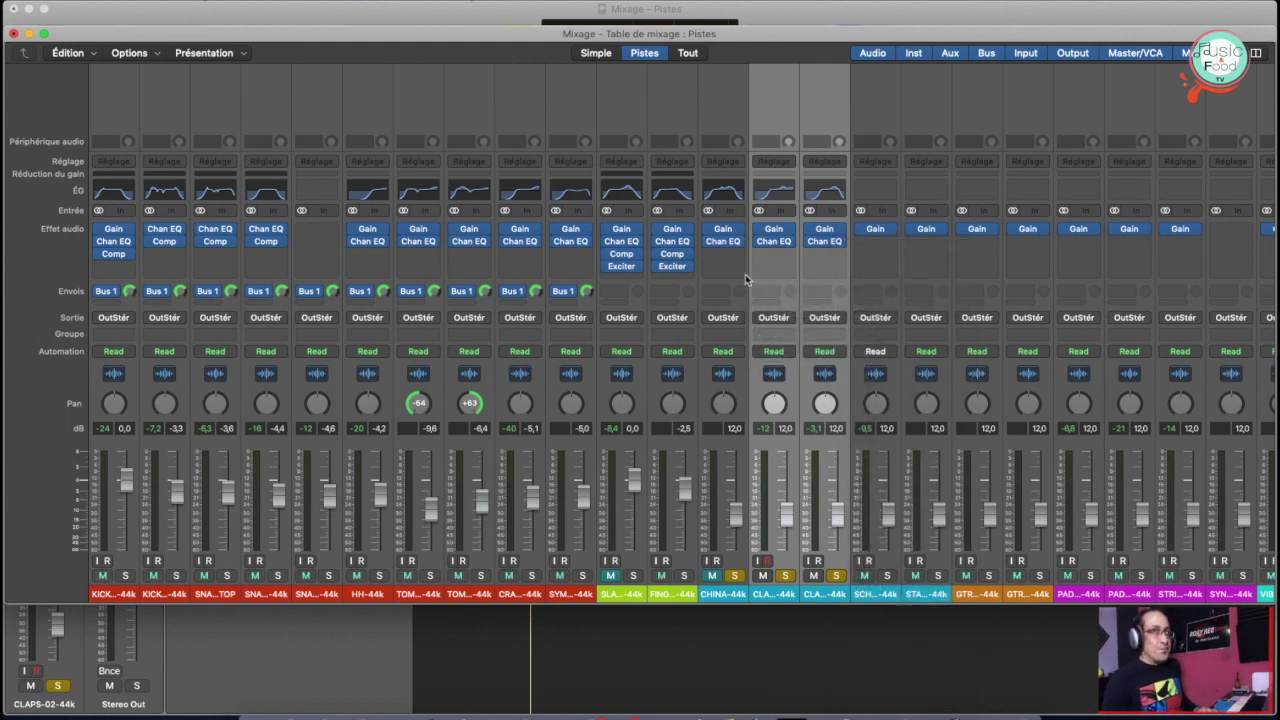
# Raise the Bus 1 send level on both claps tracks and play the loop
pyautogui.moveTo(790, 291); pyautogui.dragTo(786, 258)
pyautogui.keyDown('alt'); pyautogui.click(790, 291); pyautogui.keyUp('alt')
pyautogui.press('space')
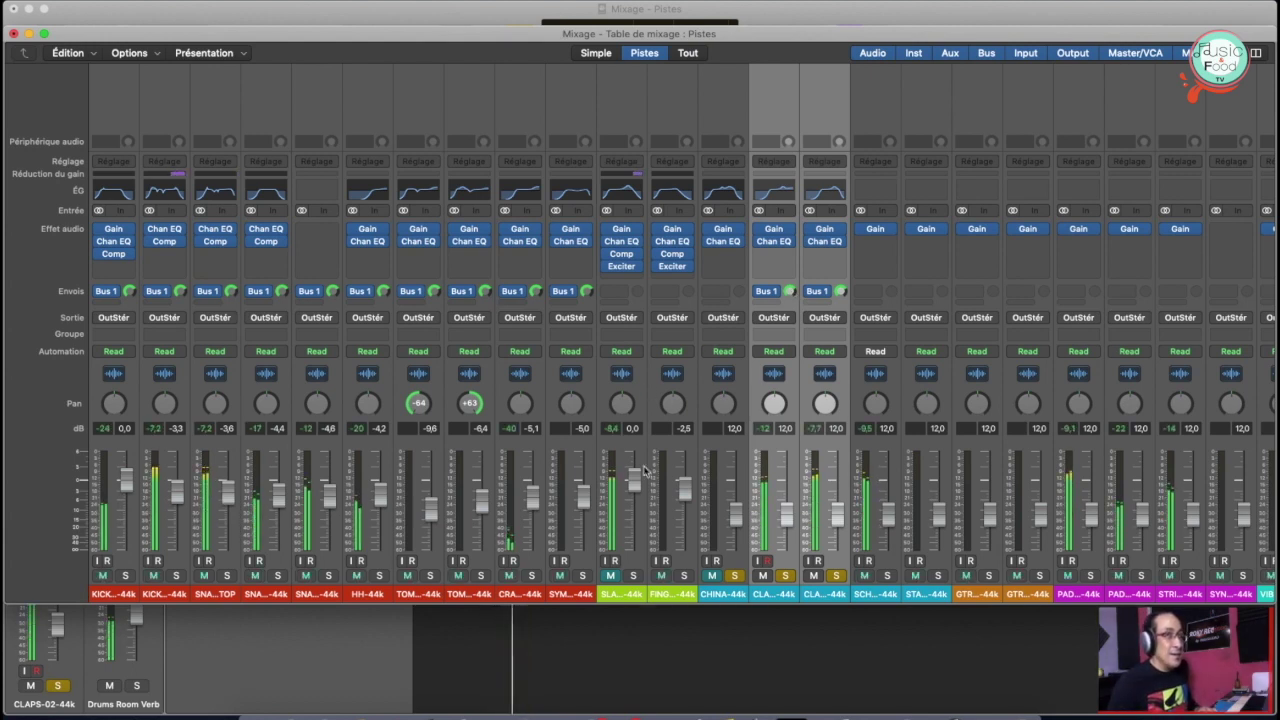
# Solo the SCHAKER-44k track and add a Channel EQ to it
pyautogui.click(876, 593)
pyautogui.click(886, 576)
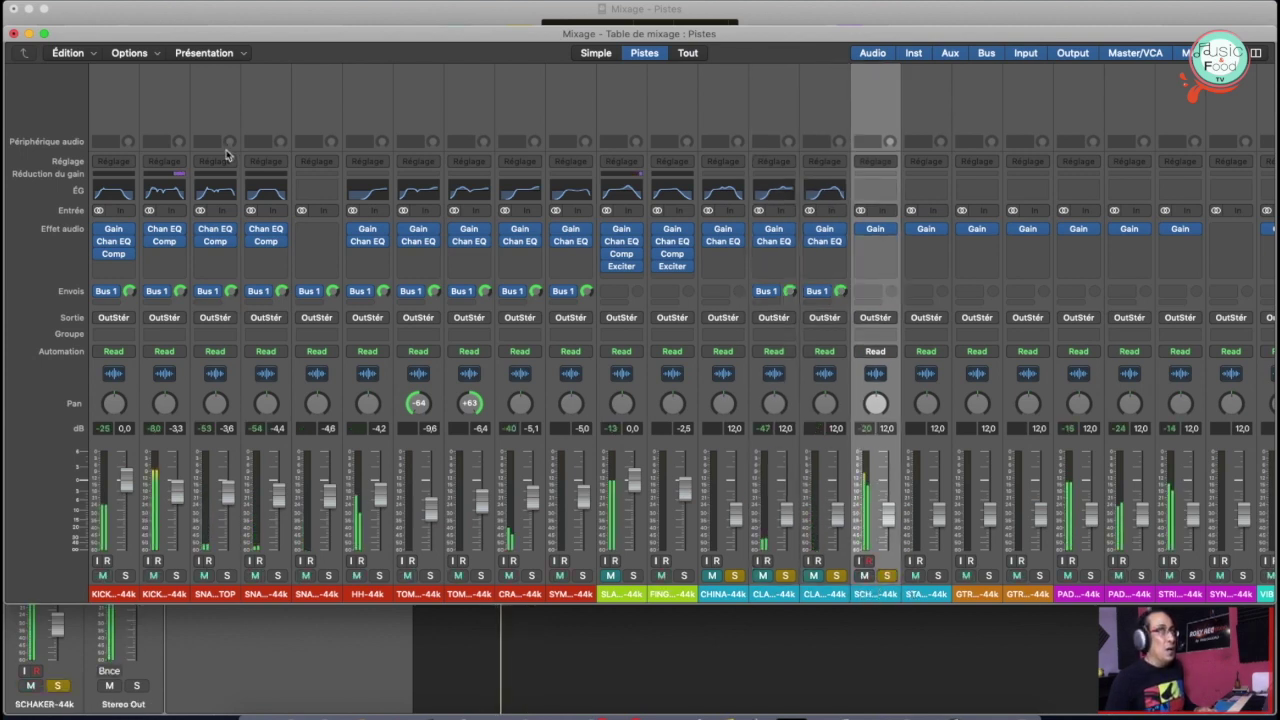
pyautogui.click(877, 192)
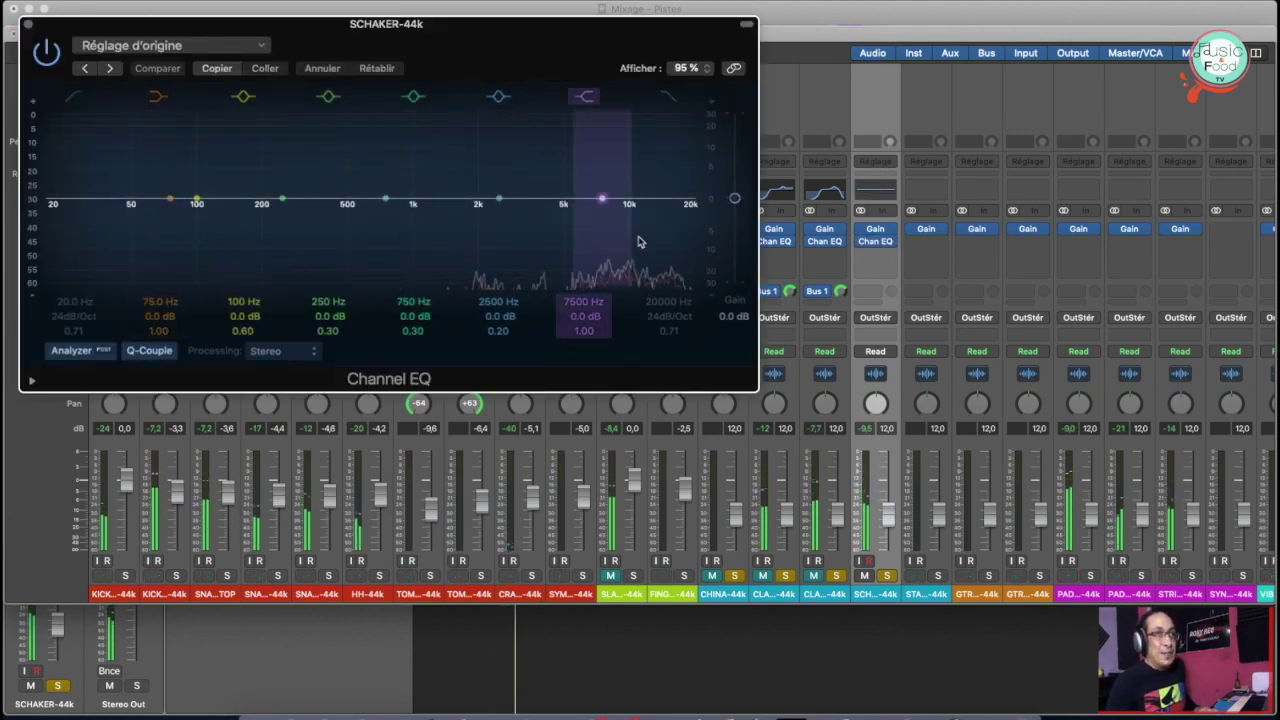
# Band-limit the SCHAKER-44k with a low cut at 740 Hz and a high cut at 4200 Hz, and close the Channel EQ
pyautogui.click(73, 96)
pyautogui.moveTo(52, 218); pyautogui.dragTo(397, 206)
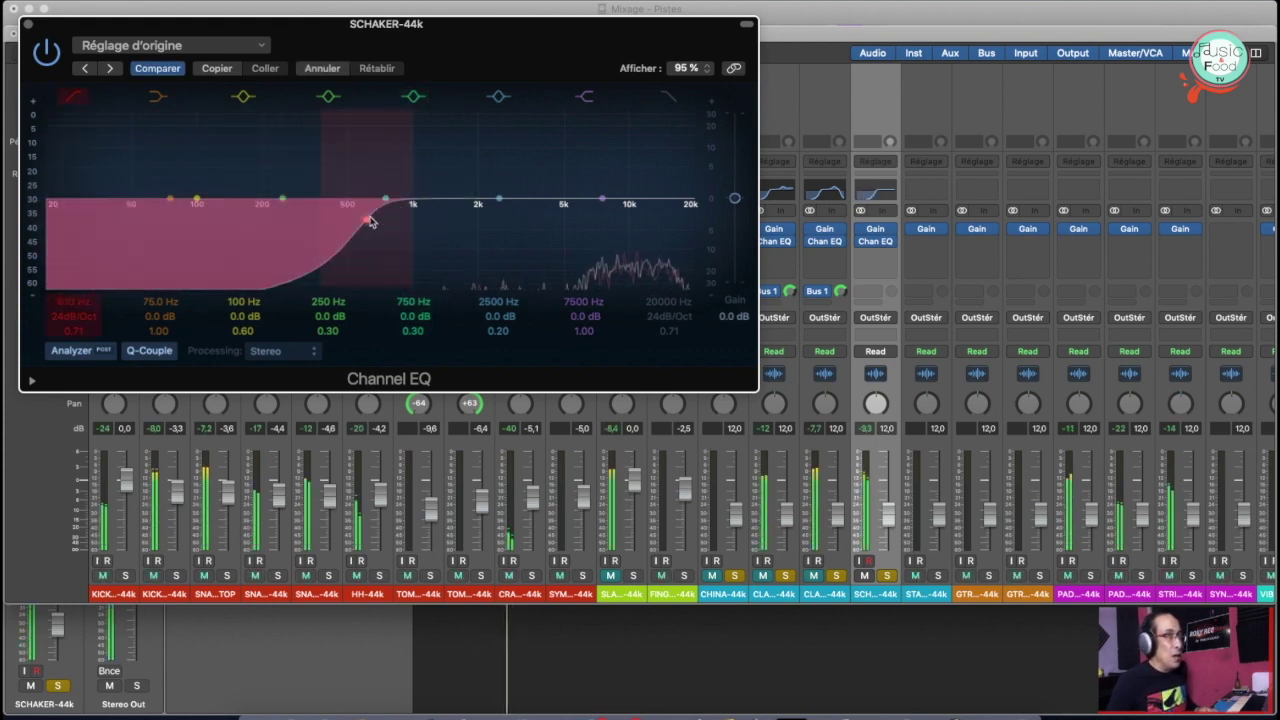
pyautogui.click(670, 96)
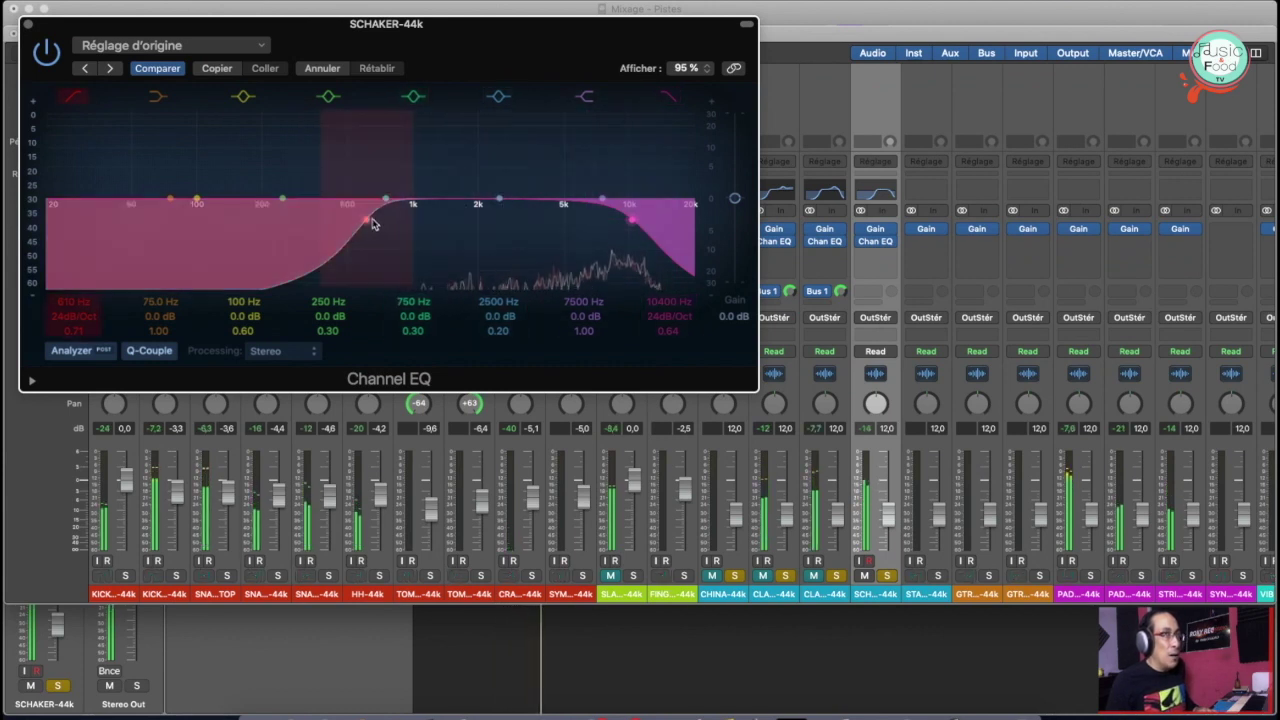
pyautogui.moveTo(368, 217); pyautogui.dragTo(388, 222)
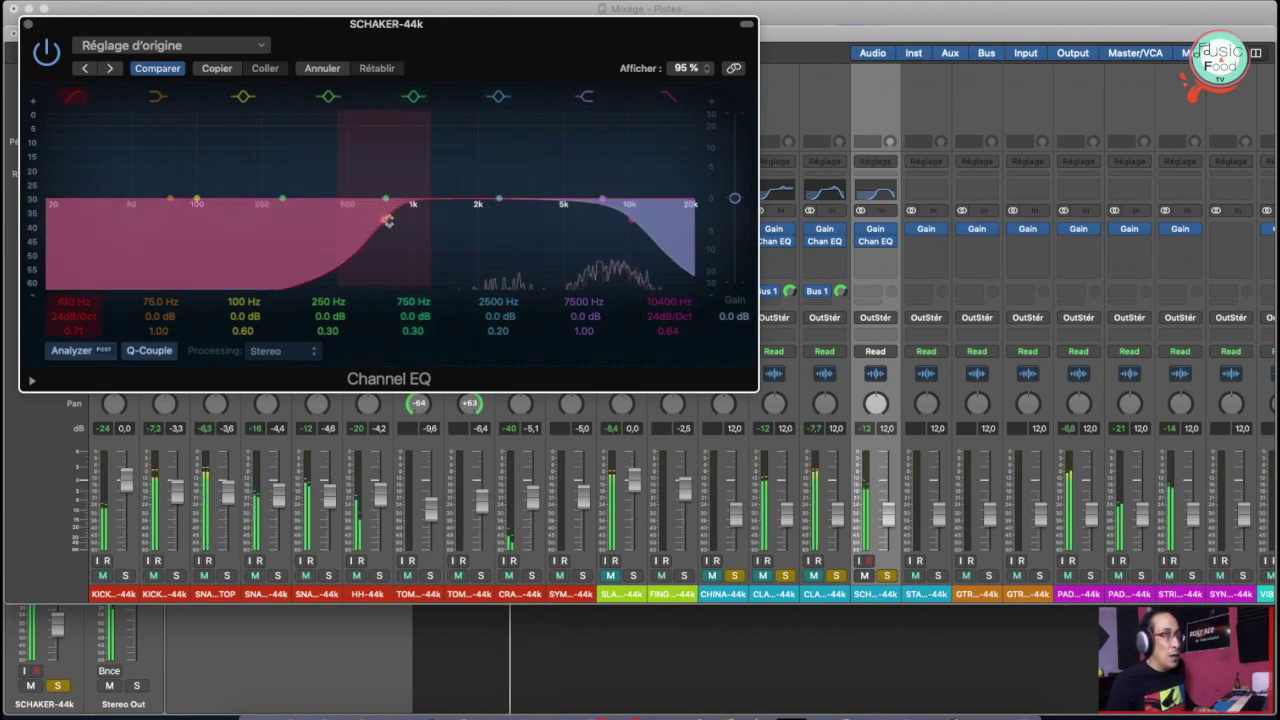
pyautogui.moveTo(632, 228); pyautogui.dragTo(543, 219)
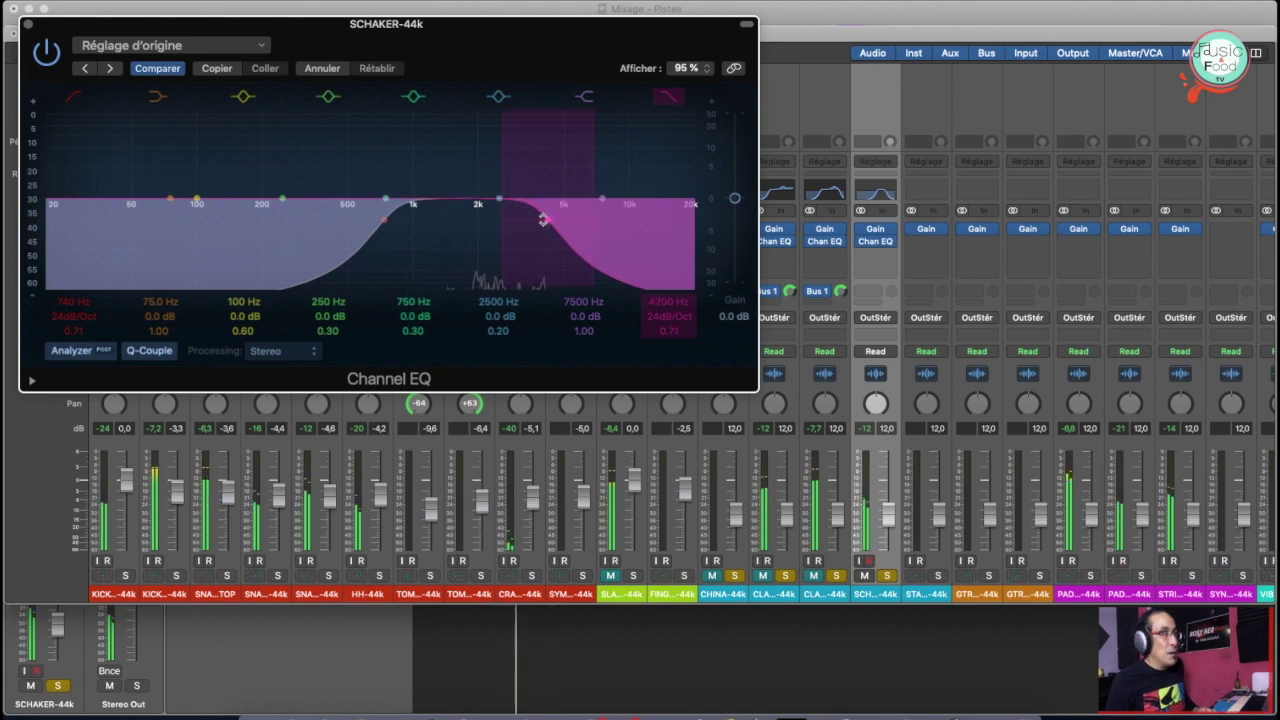
pyautogui.click(31, 24)
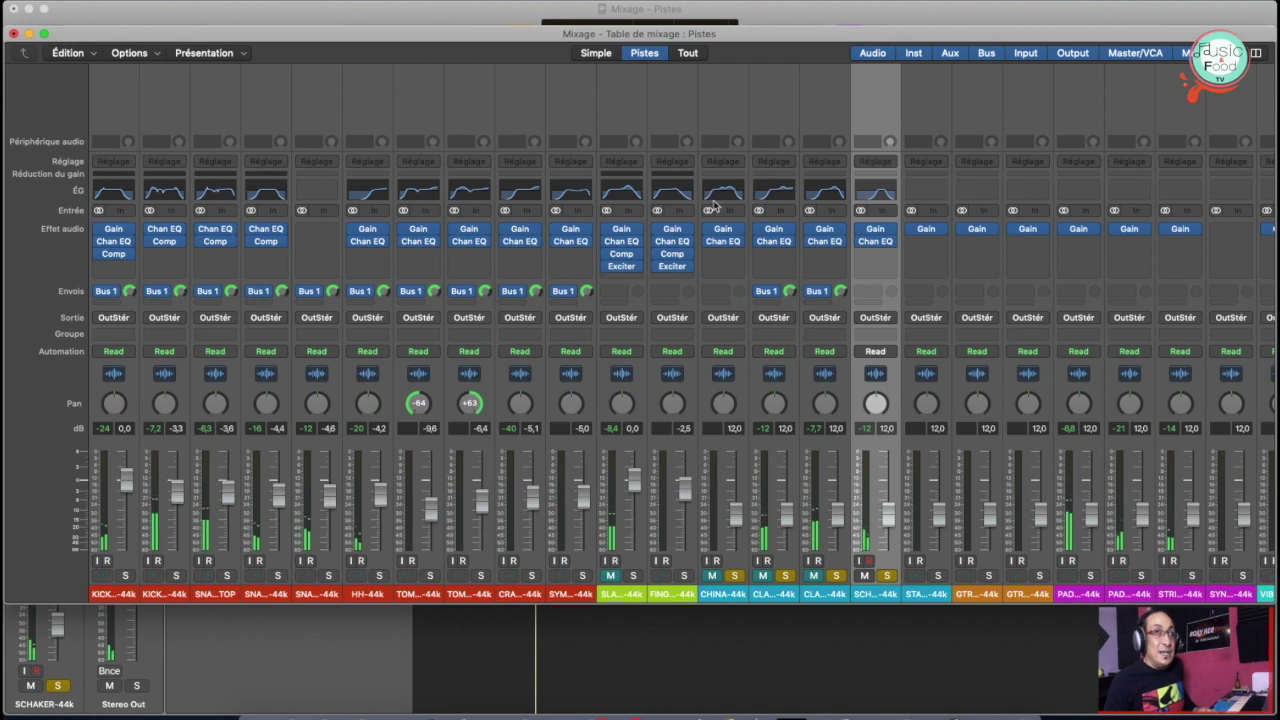
# Route a SCHAKER-44k send to Bus 1, Drums Room Verb, set its level to 0.0 dB and check it in playback
pyautogui.click(876, 292)
pyautogui.moveTo(893, 355)
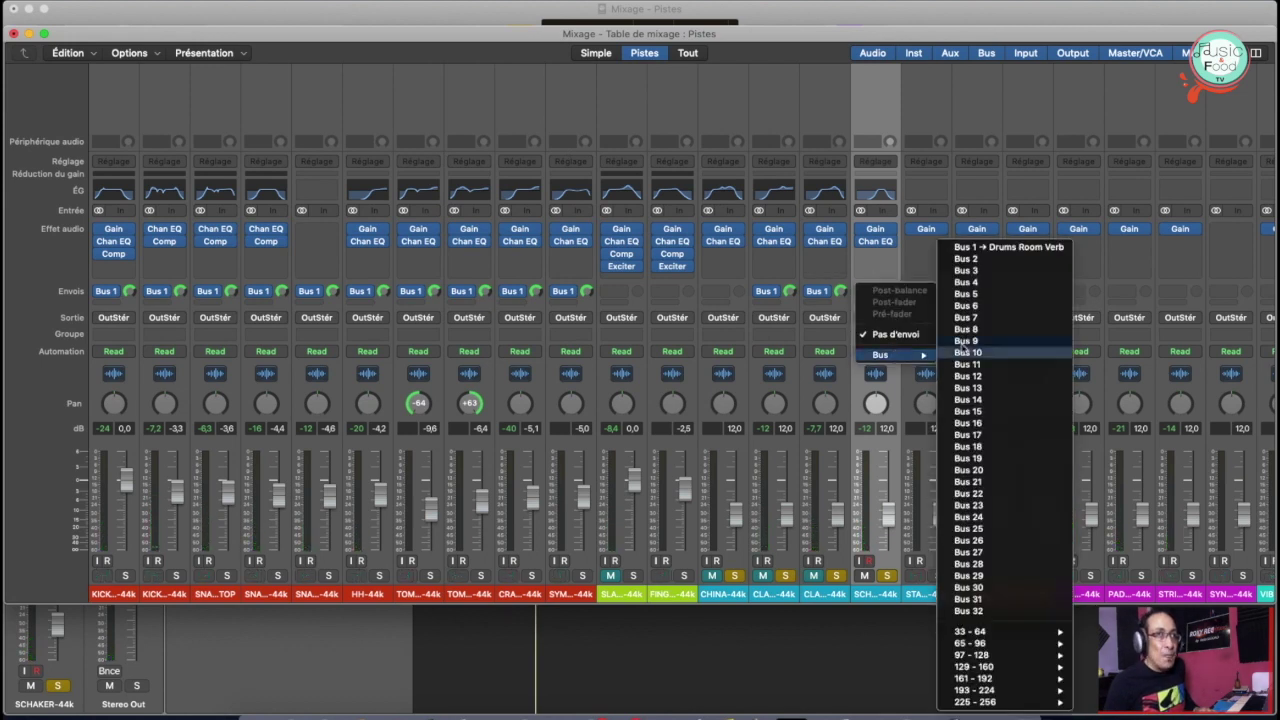
pyautogui.click(988, 258)
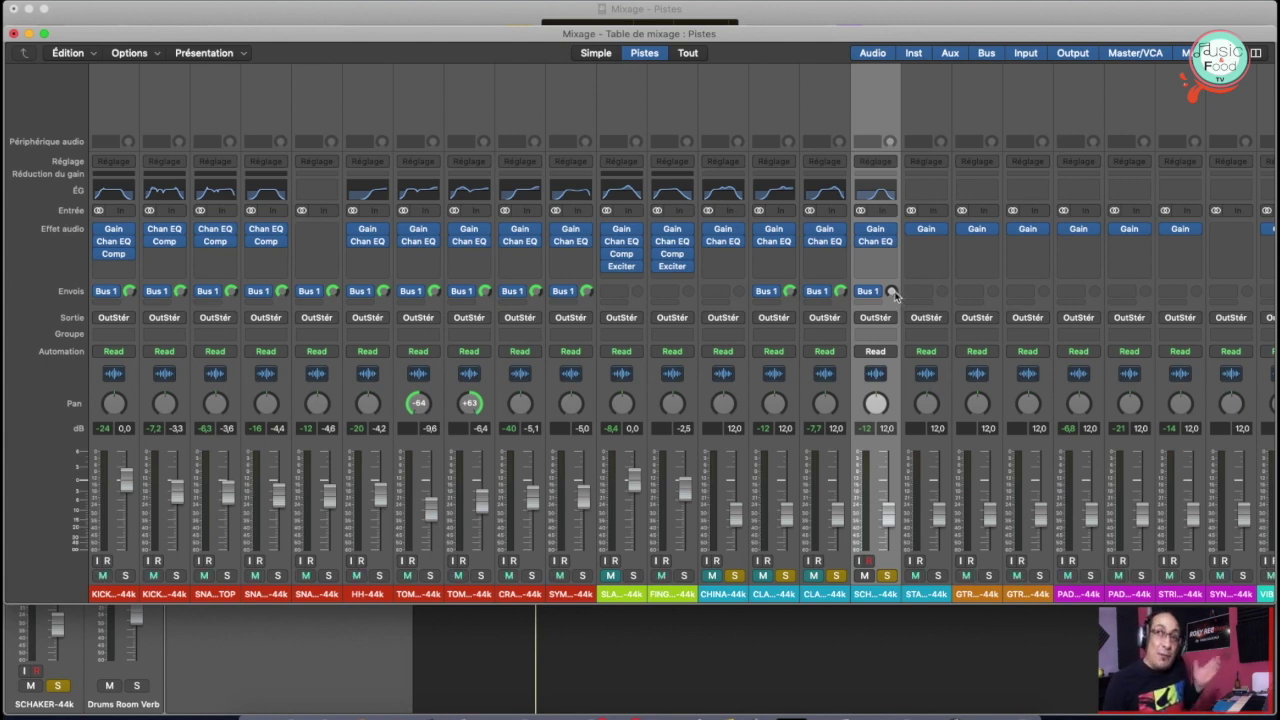
pyautogui.keyDown('alt'); pyautogui.click(893, 292); pyautogui.keyUp('alt')
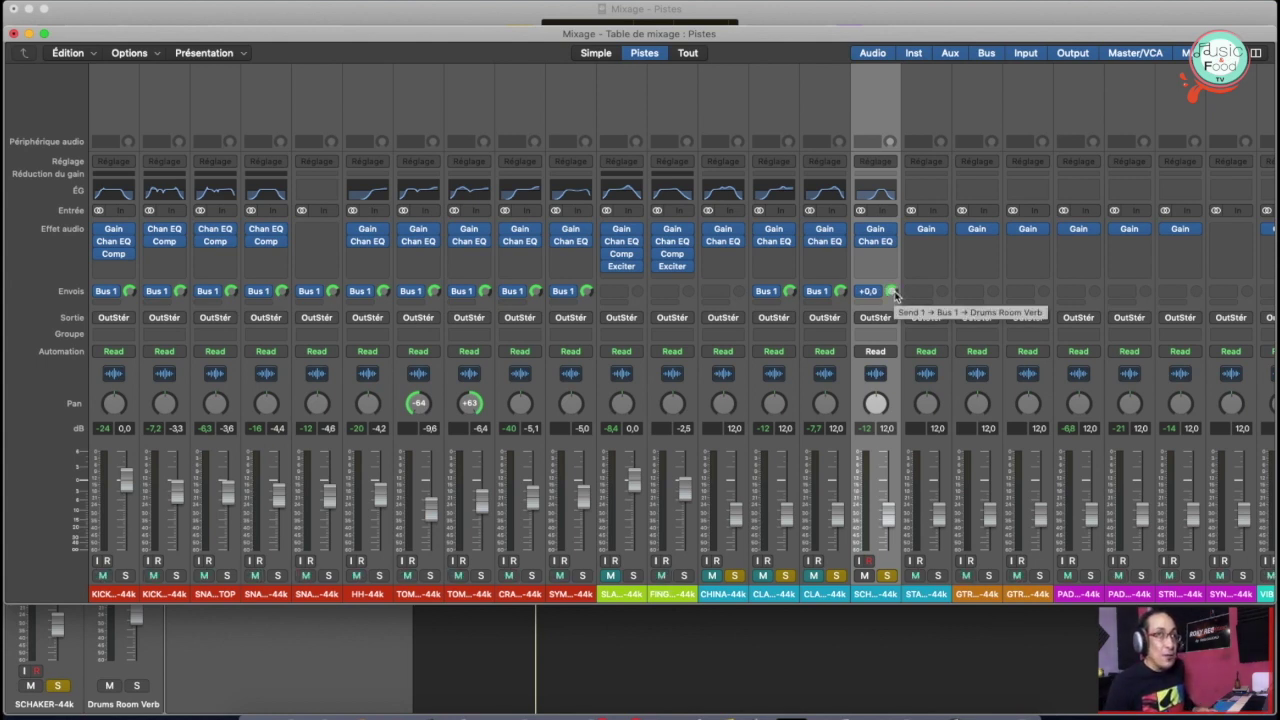
pyautogui.press('space')
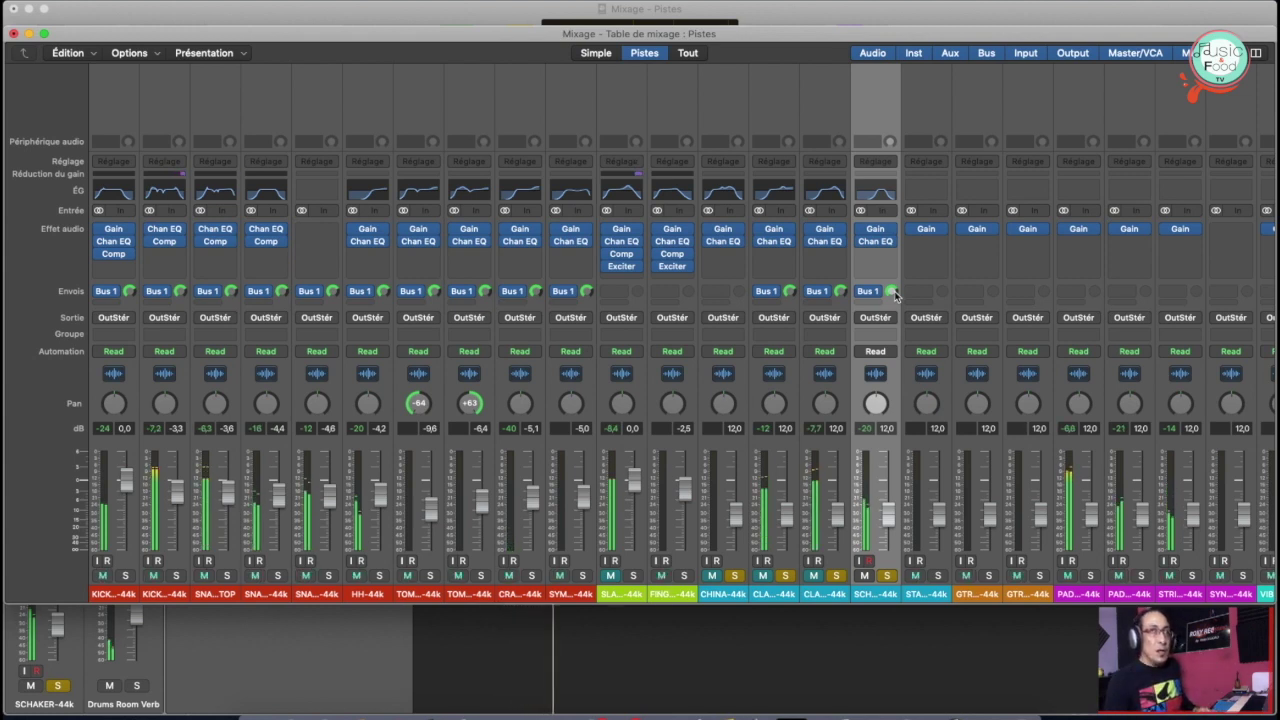
pyautogui.moveTo(893, 288); pyautogui.dragTo(890, 278)
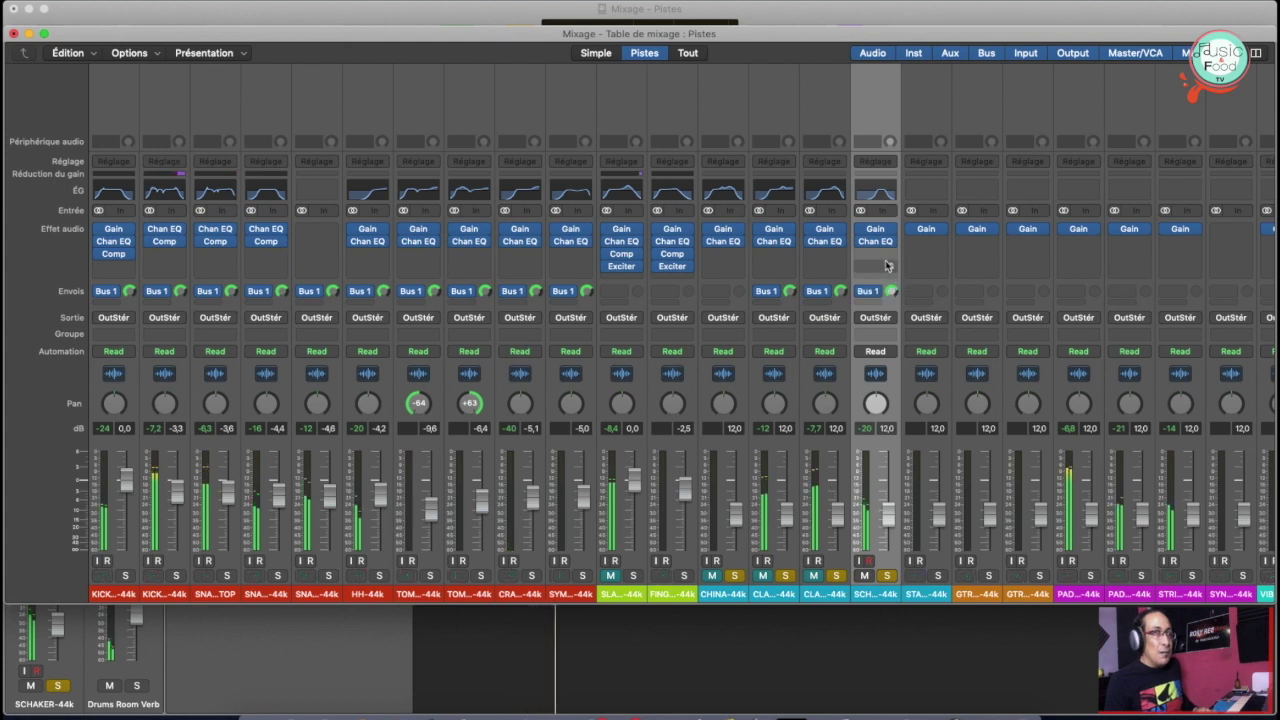
# Set the SCHAKER-44k Channel EQ output gain to -1.0 dB and boost 2000 Hz by +2.0 dB with a Q of 0.67
pyautogui.click(875, 192)
pyautogui.moveTo(733, 203)
pyautogui.mouseDown()
pyautogui.moveTo(733, 218)
pyautogui.moveTo(737, 202)
pyautogui.mouseUp()
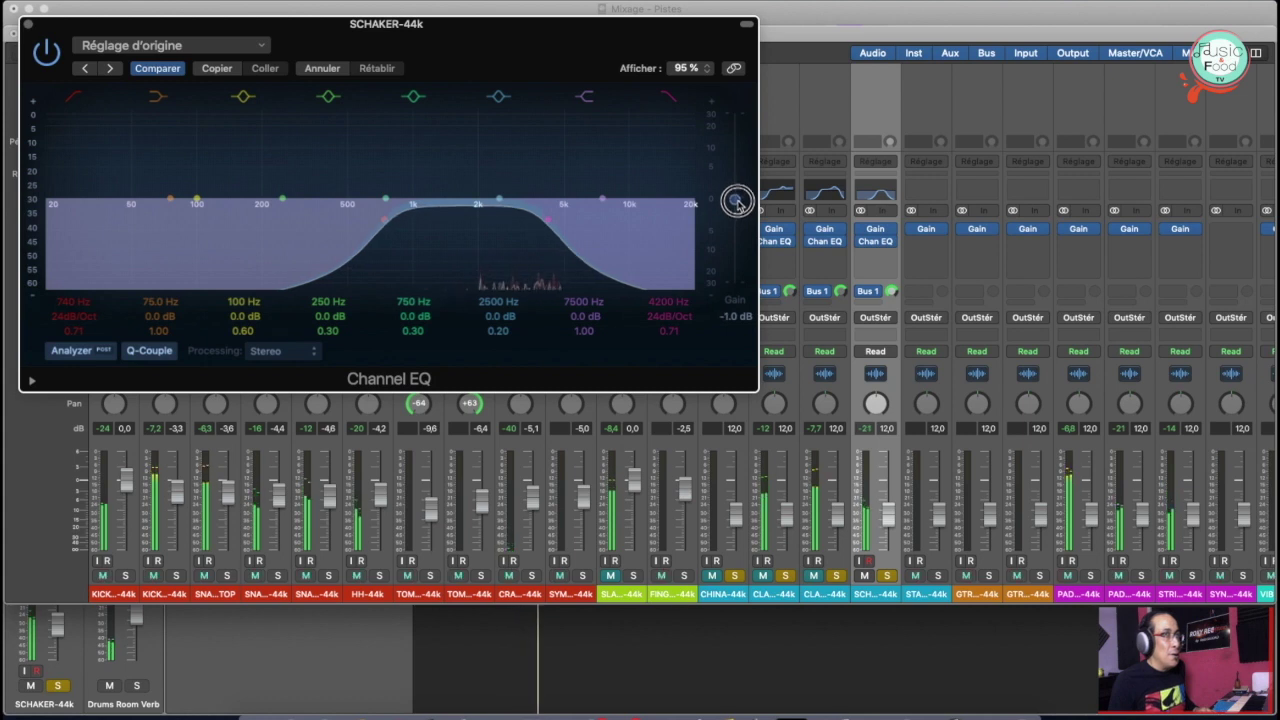
pyautogui.moveTo(499, 198); pyautogui.dragTo(477, 189)
pyautogui.moveTo(498, 331); pyautogui.dragTo(498, 305)
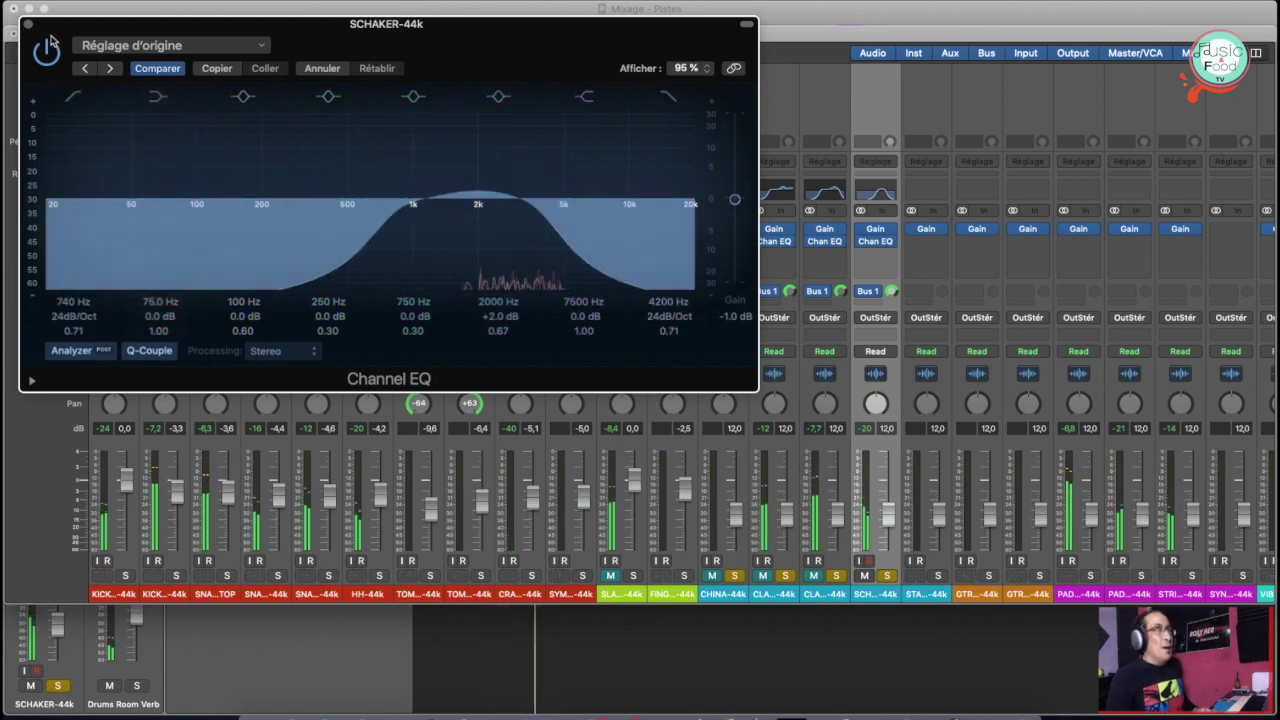
pyautogui.click(27, 23)
# Insert a stereo Direction Mixer after the Channel EQ on the SCHAKER-44k track
pyautogui.click(888, 253)
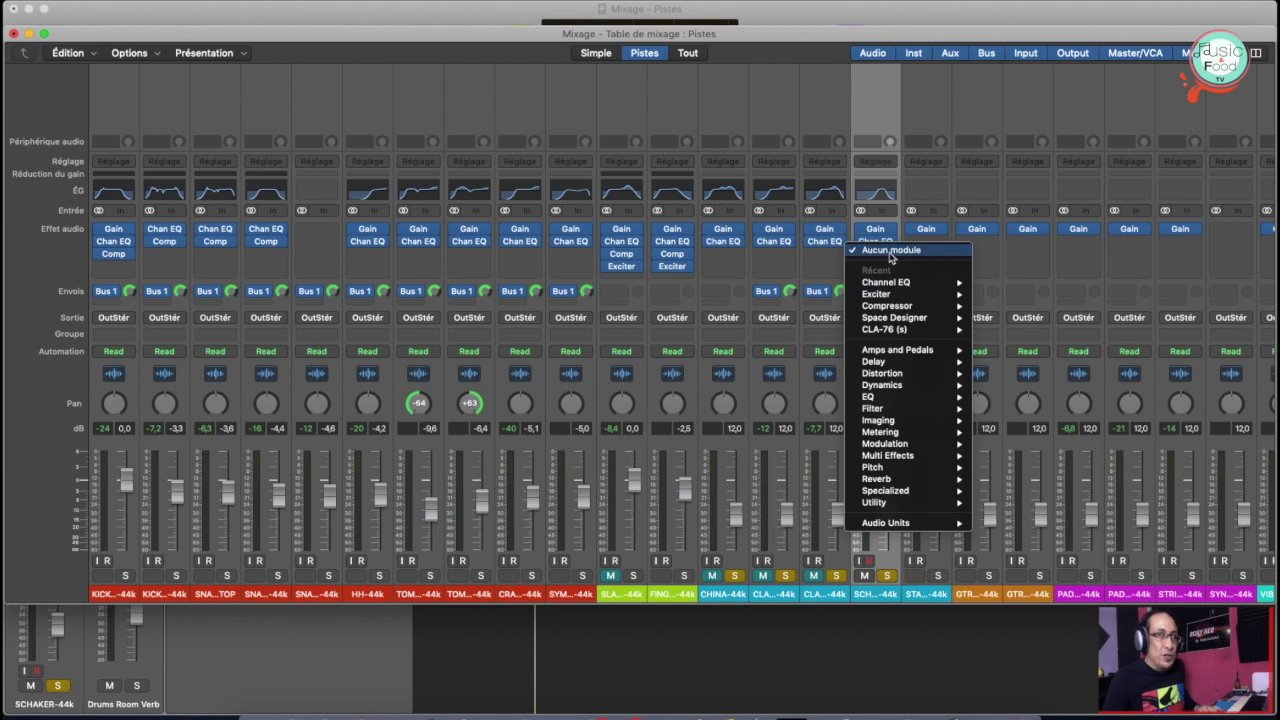
pyautogui.moveTo(884, 462)
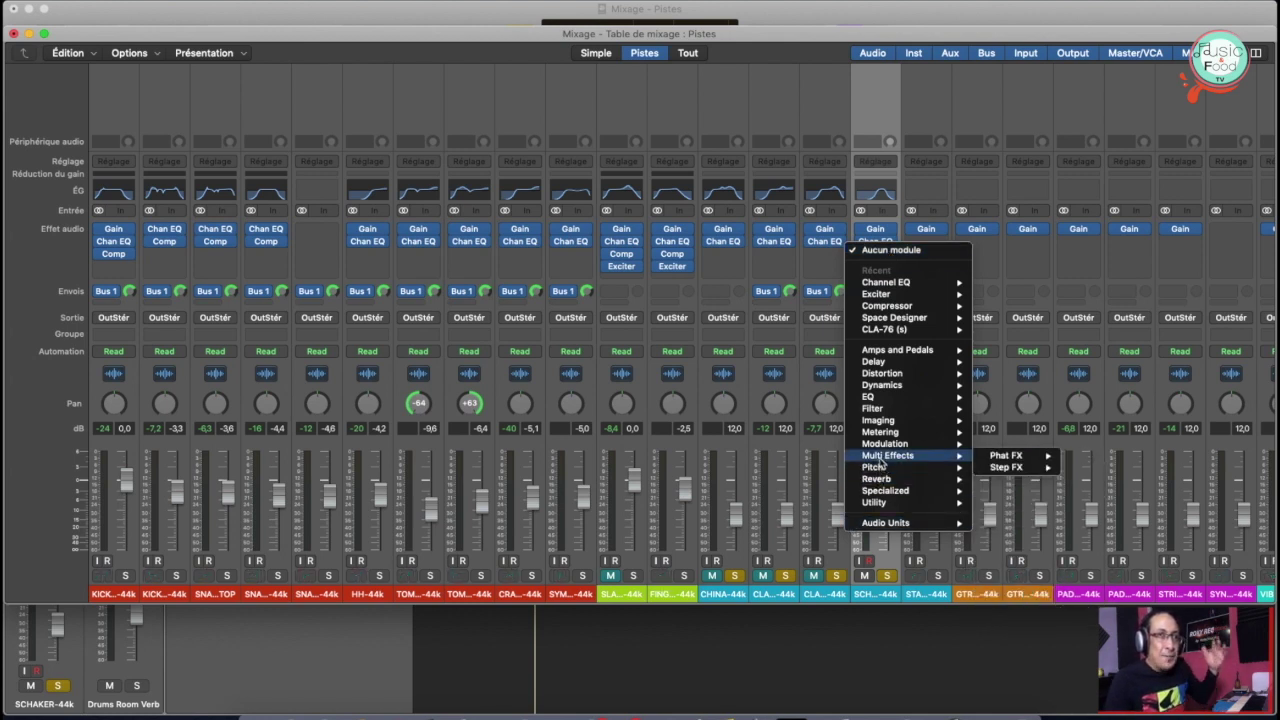
pyautogui.moveTo(885, 437)
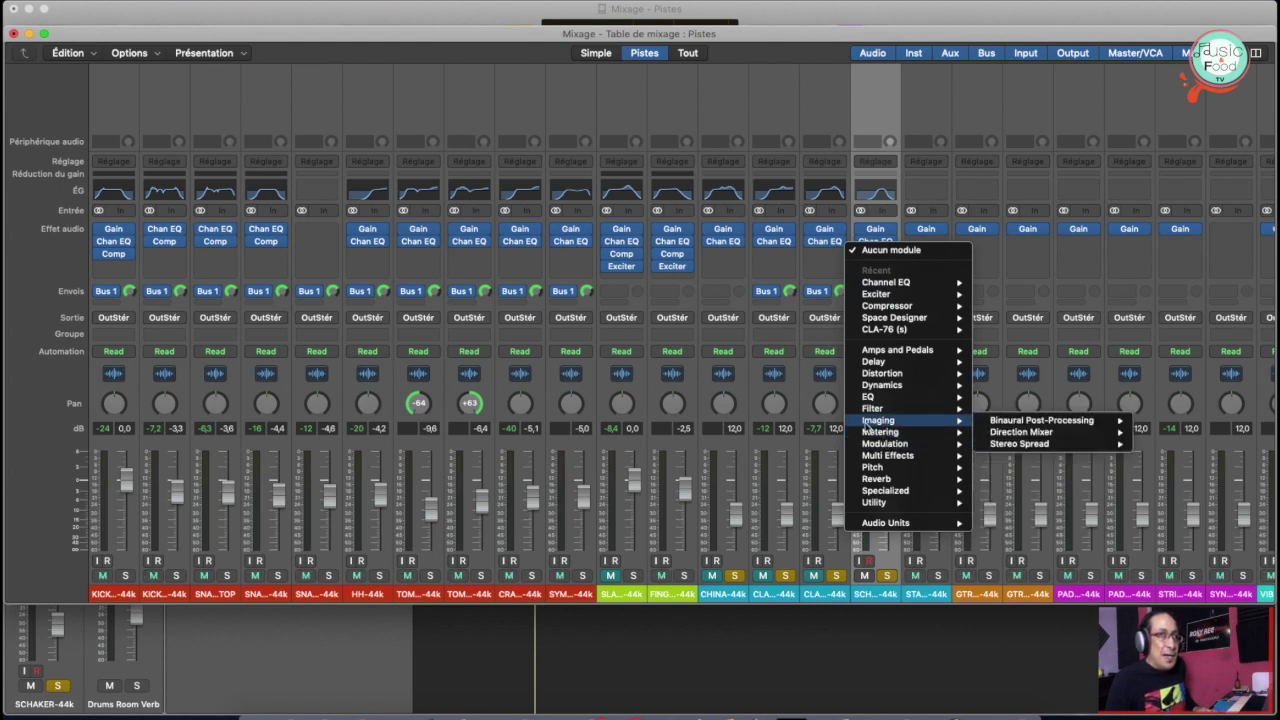
pyautogui.moveTo(1043, 433)
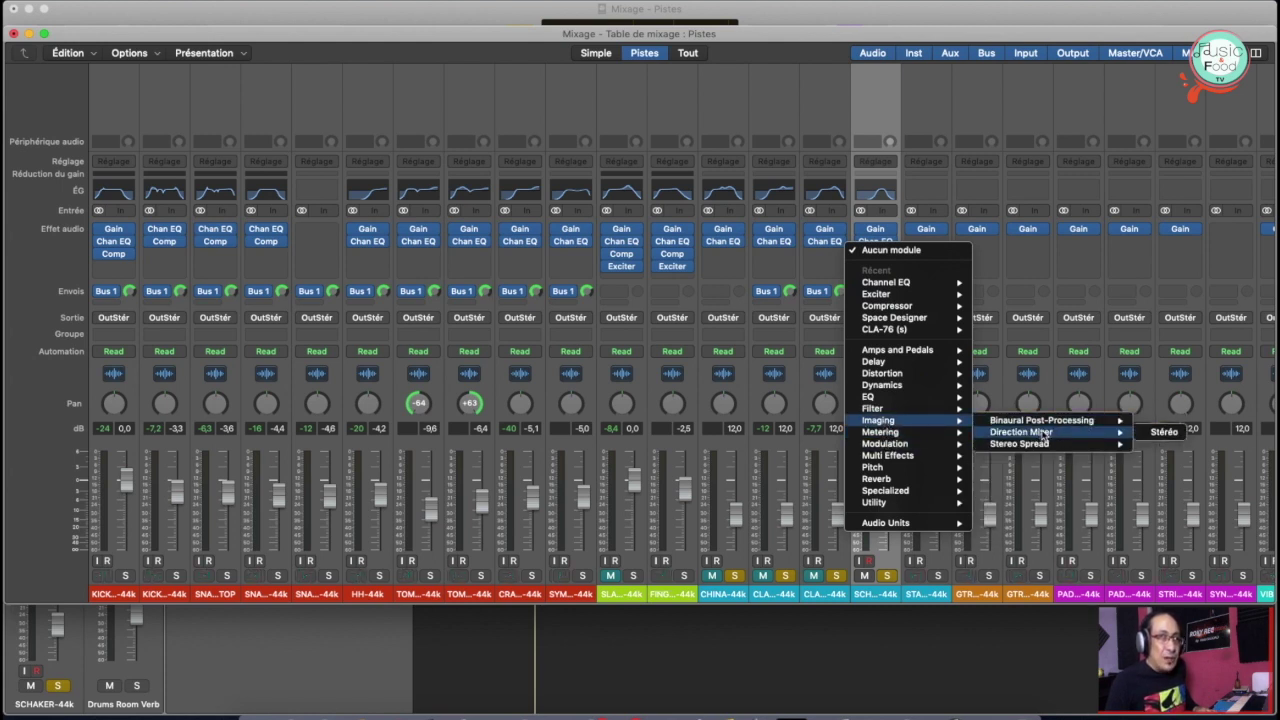
pyautogui.click(1160, 432)
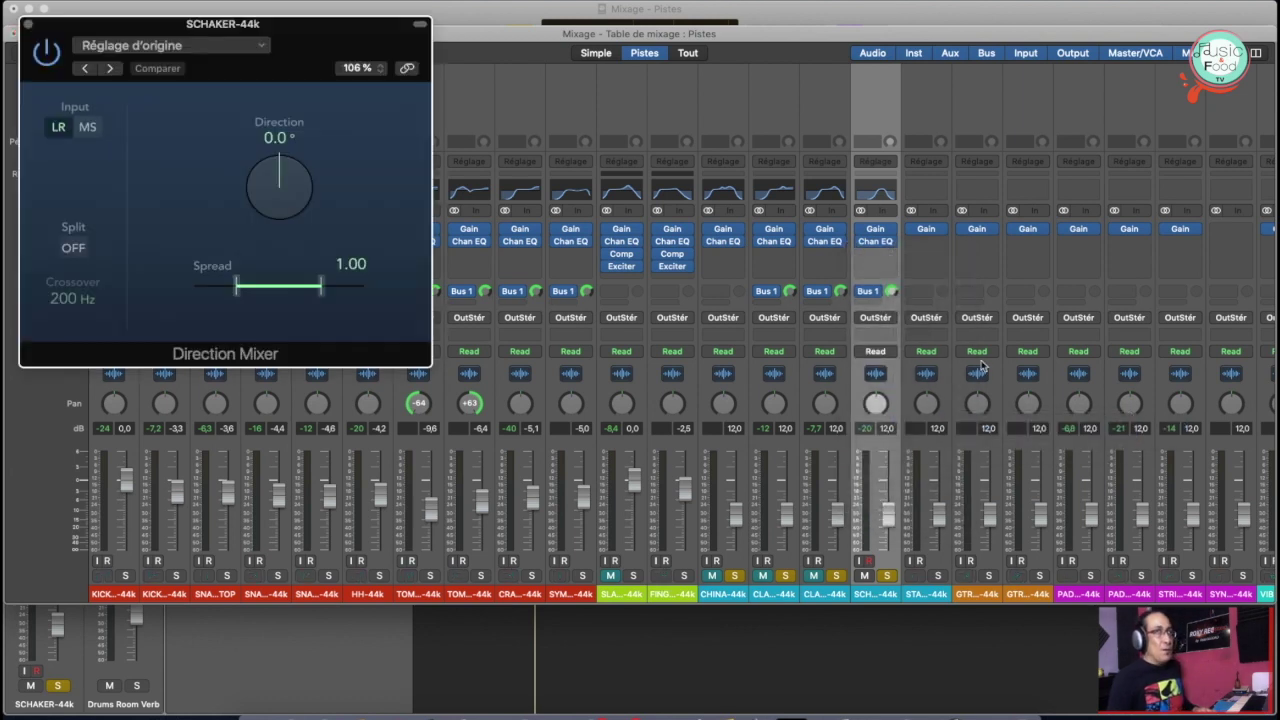
# Adjust the Direction Mixer spread on SCHAKER-44k during playback, comparing a wide 1.94 with a narrow 0.00 and widths in between
pyautogui.moveTo(236, 287); pyautogui.dragTo(196, 287)
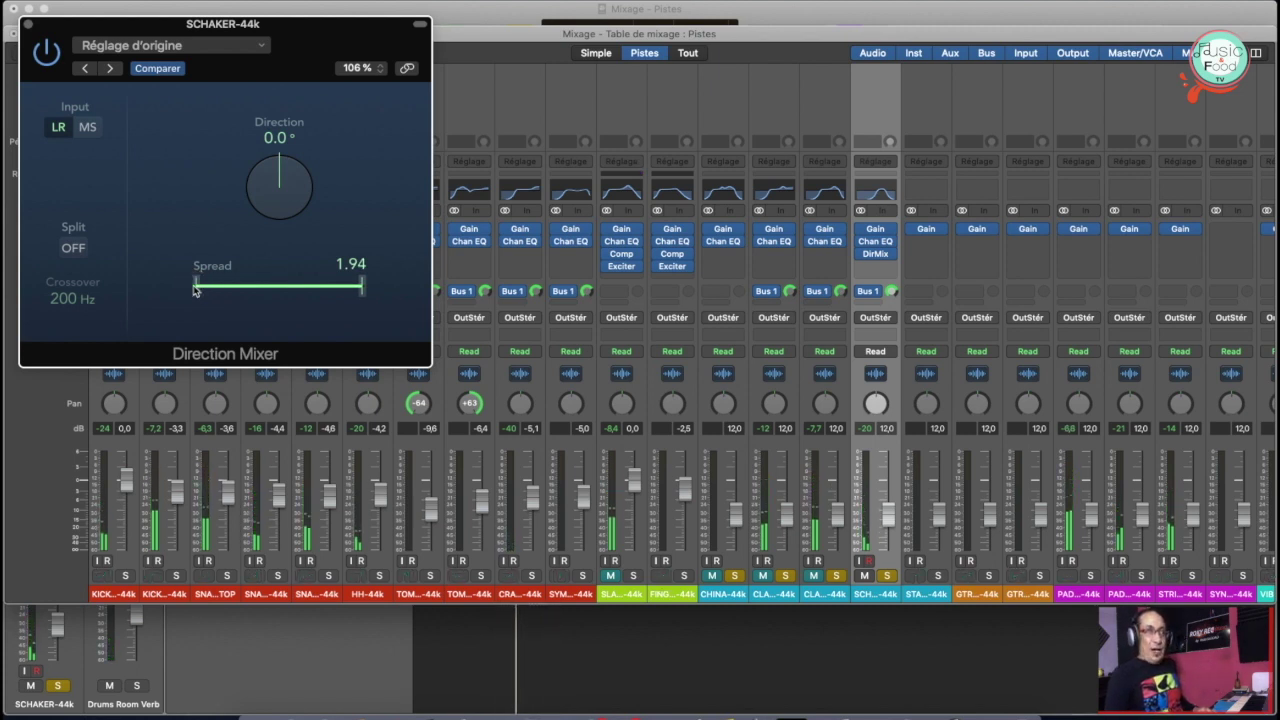
pyautogui.moveTo(197, 287); pyautogui.dragTo(279, 289)
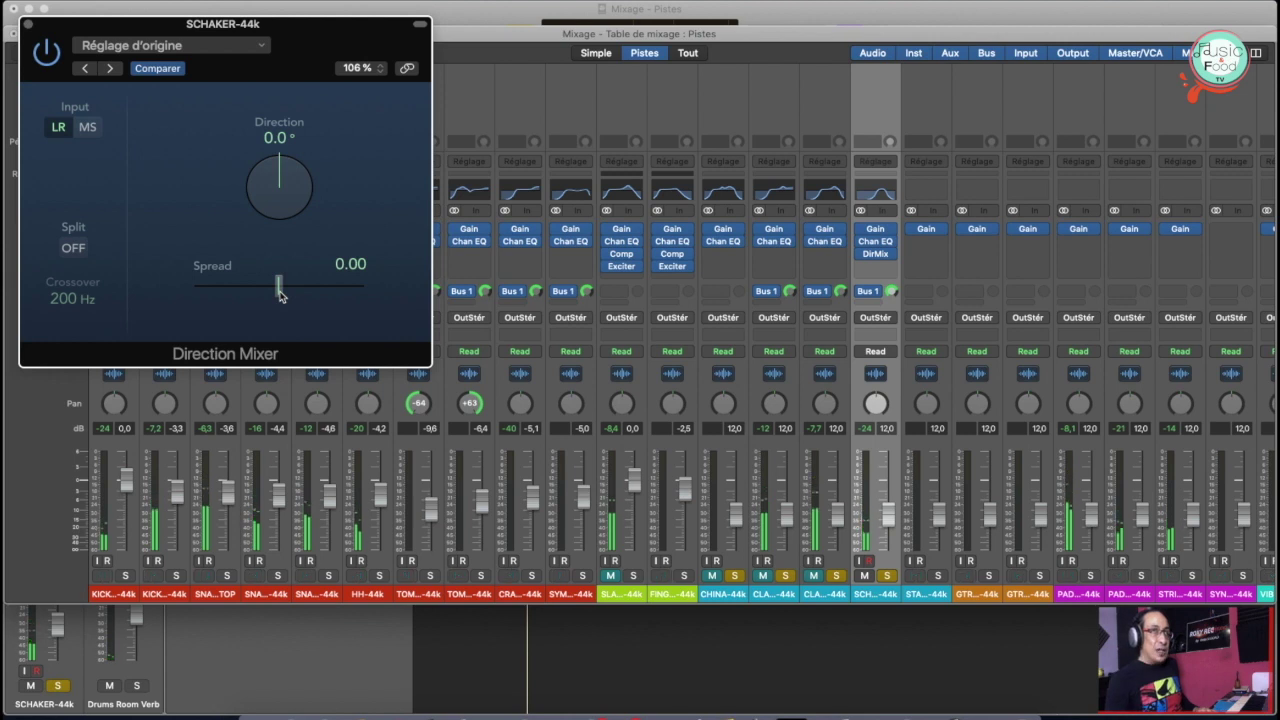
pyautogui.moveTo(281, 295); pyautogui.dragTo(335, 287)
pyautogui.click(272, 285)
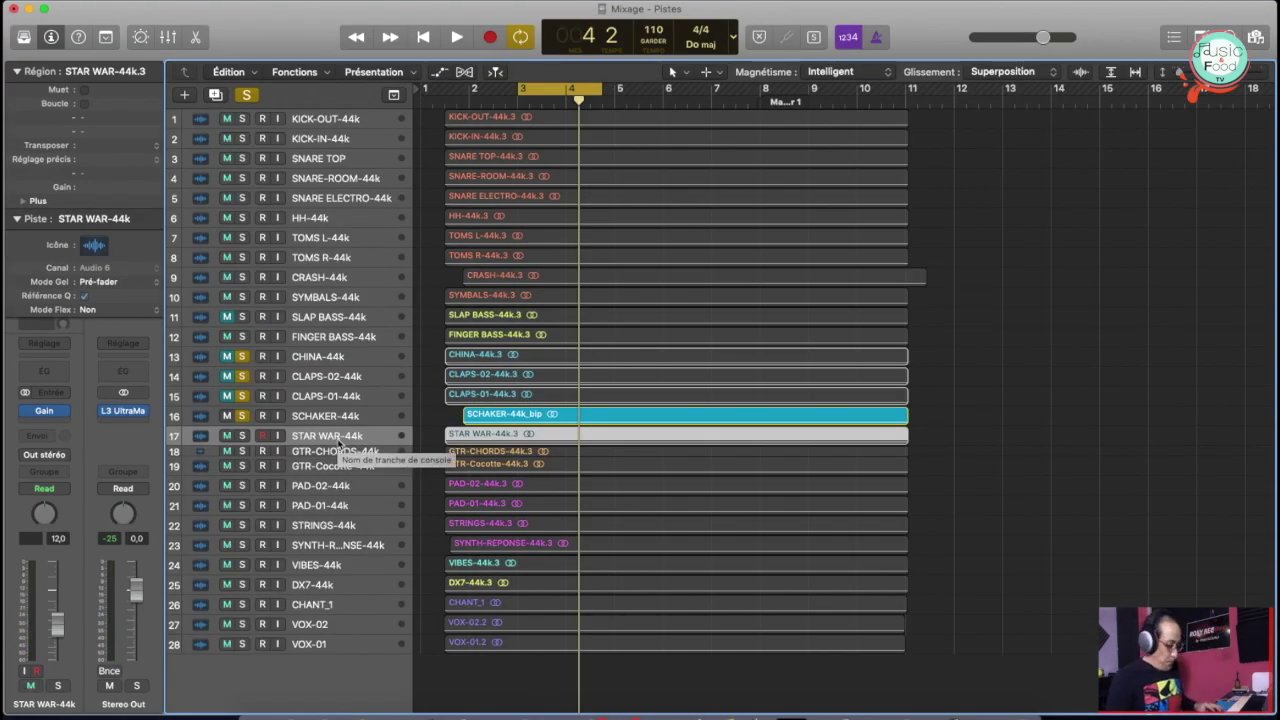
# Enlarge the track heights in the arrangement to examine the SCHAKER-44k and STAR WAR-44k waveforms
pyautogui.press('super+Down')
pyautogui.press('super+Down')
pyautogui.press('super+Down')
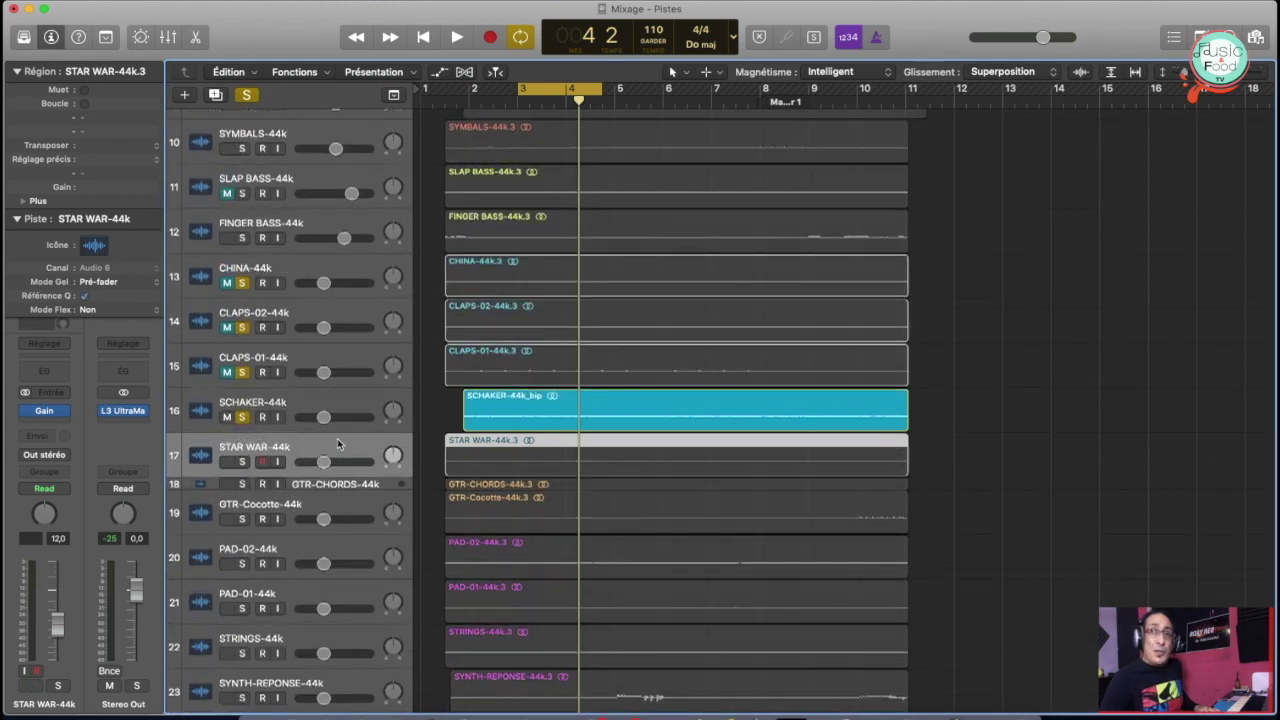
pyautogui.press('super+Down')
pyautogui.press('super+Down')
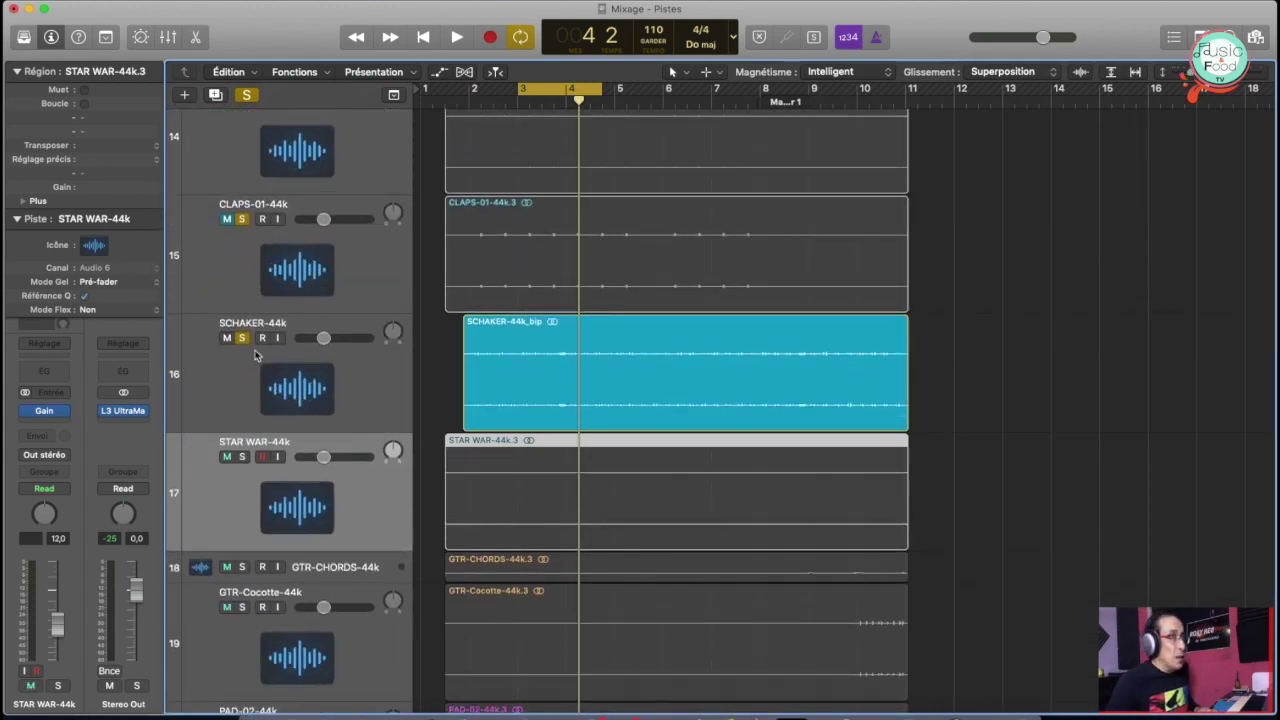
# Mute the SCHAKER-44k track and solo the STAR WAR-44k track
pyautogui.click(227, 338)
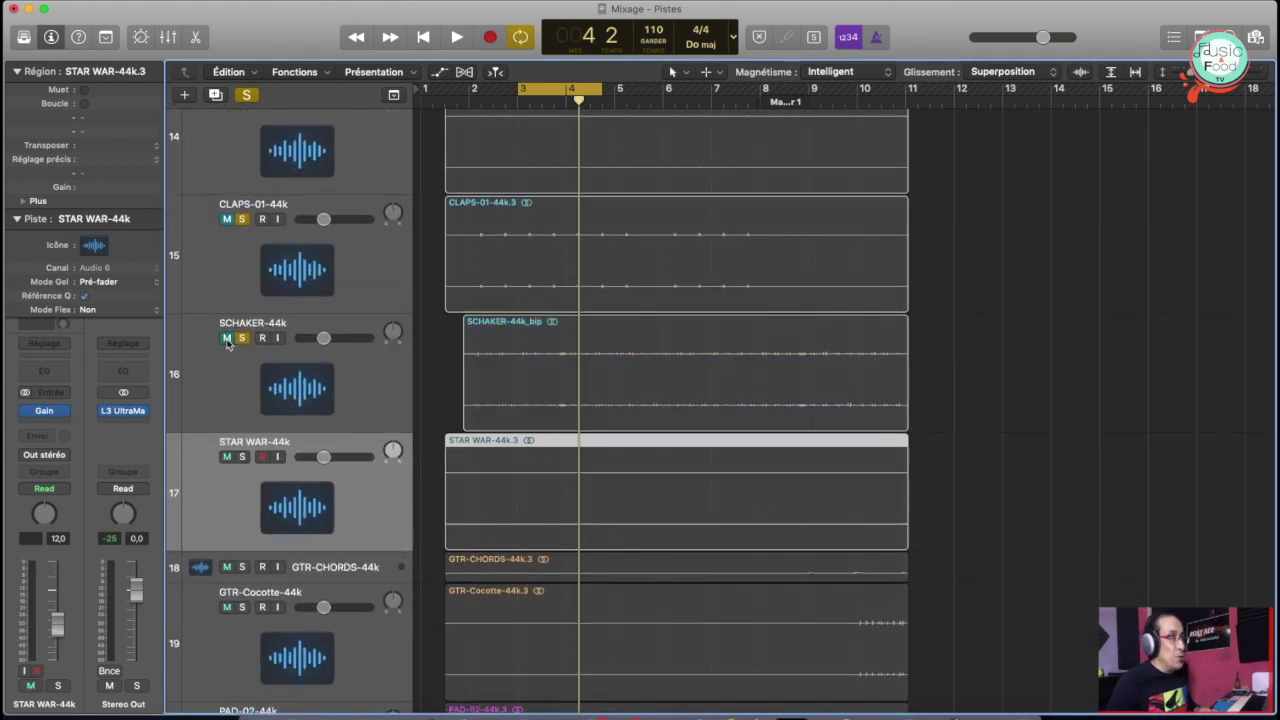
pyautogui.click(241, 456)
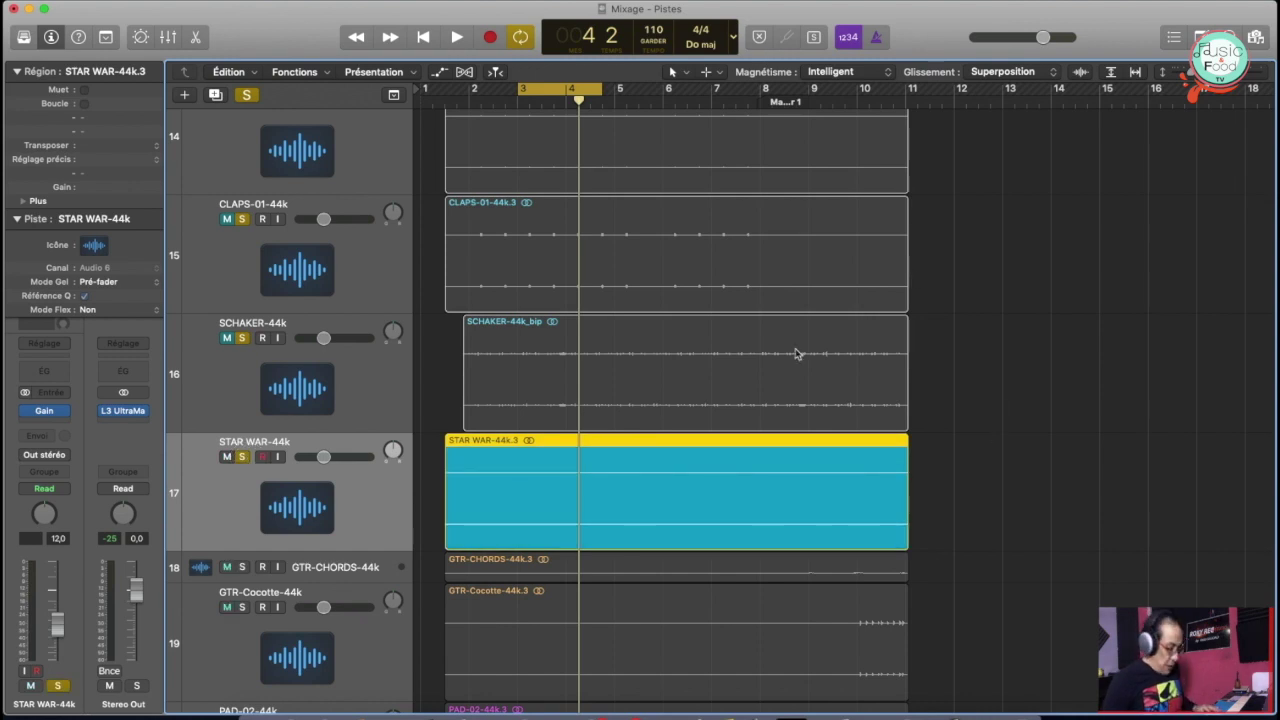
# Move the cycle range so it starts at bar 9 over the STAR WAR audio and play that passage
pyautogui.press('super+Down')
pyautogui.press('super+Down')
pyautogui.press('super+Down')
pyautogui.press('super+Down')
pyautogui.press('super+Down')
pyautogui.press('super+Down')
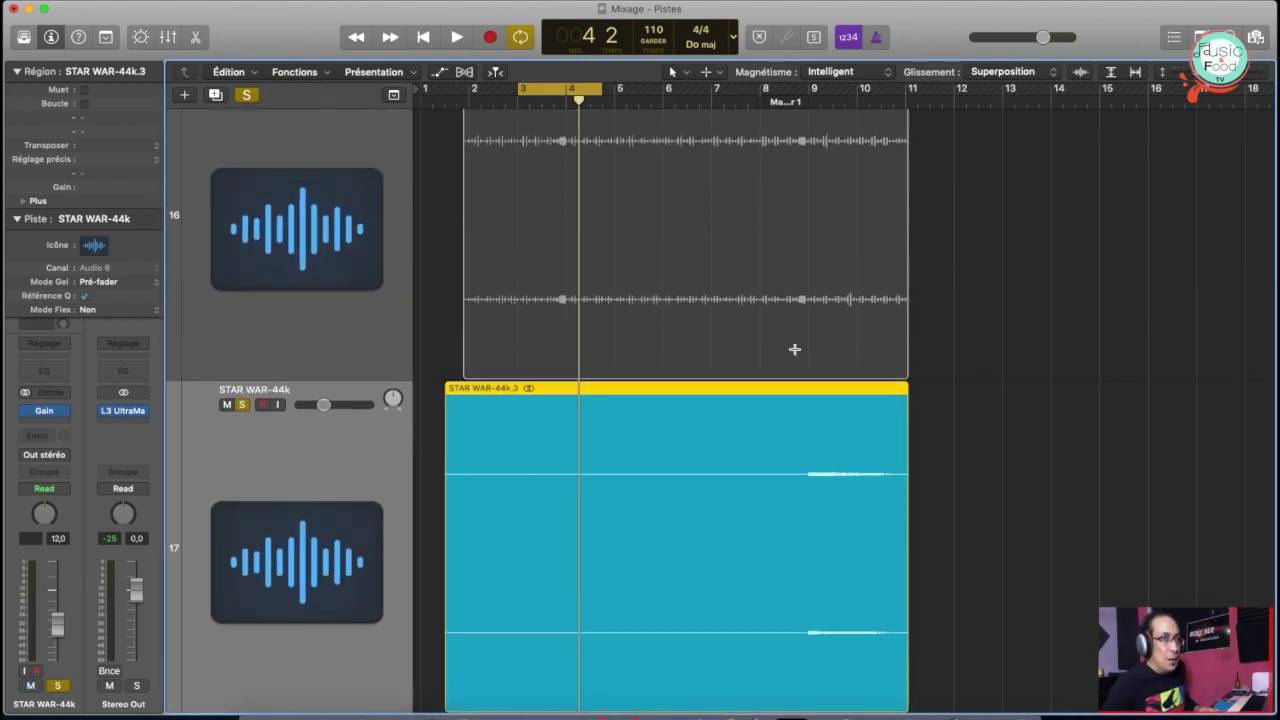
pyautogui.press('super+Down')
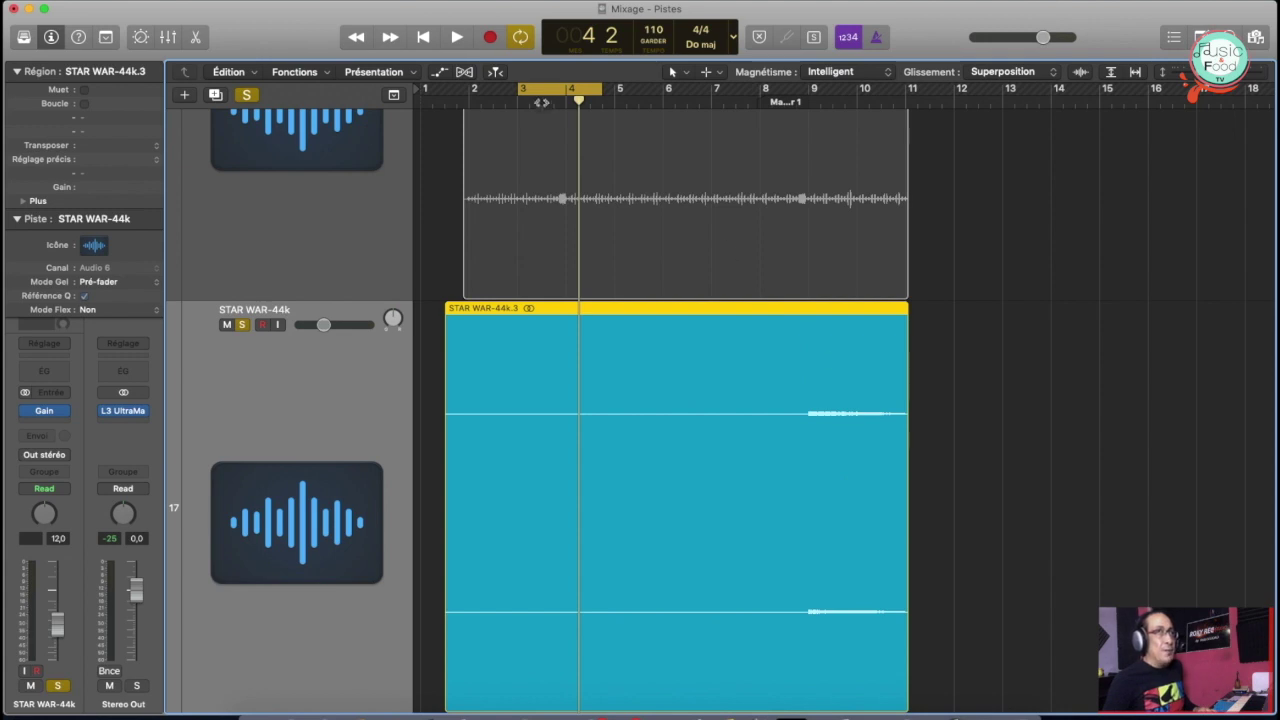
pyautogui.moveTo(549, 93); pyautogui.dragTo(845, 93)
pyautogui.press('space')
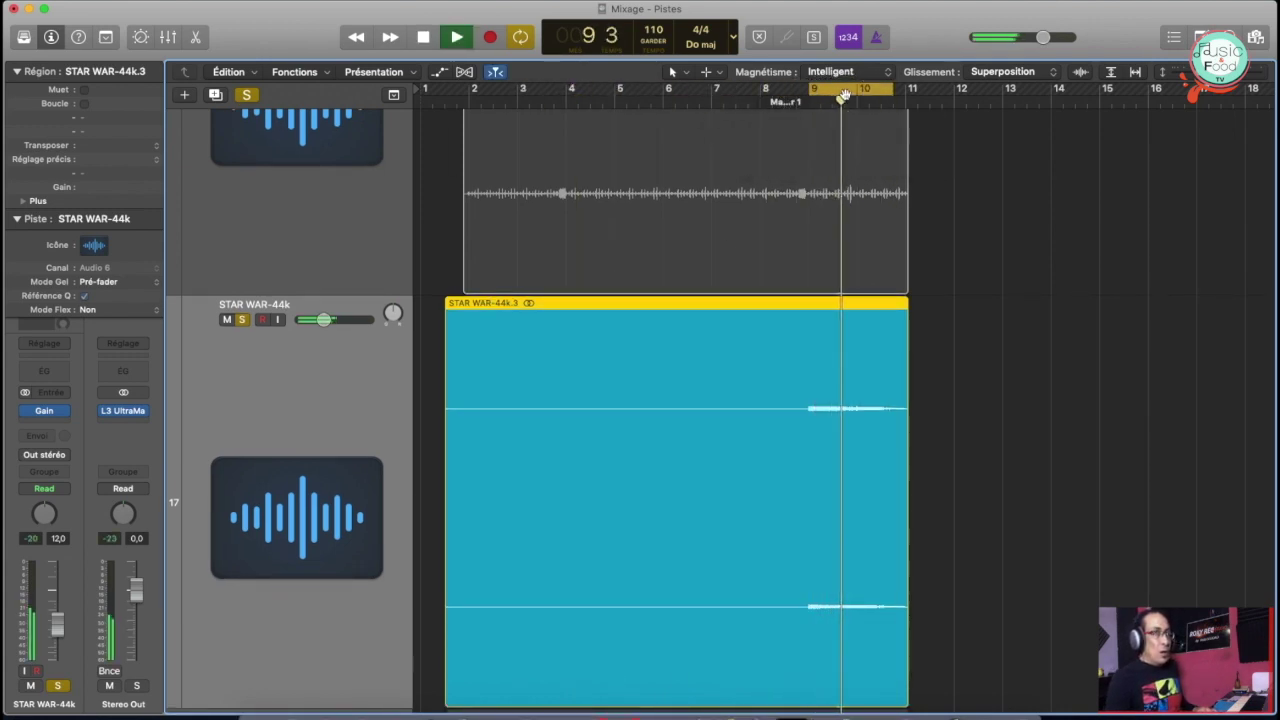
pyautogui.press('space')
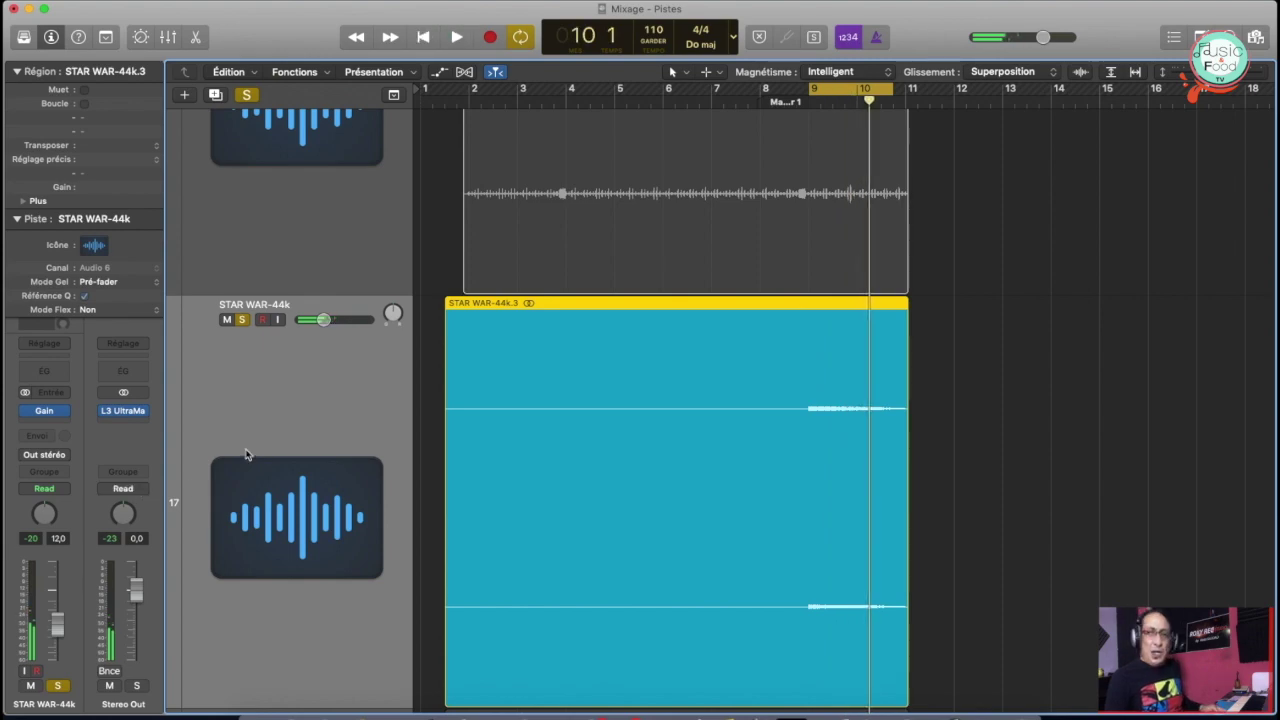
# Insert a Channel EQ on the STAR WAR track in the mixer and enable a high cut at 8300 Hz with a 48 dB/Oct slope
pyautogui.press('x')
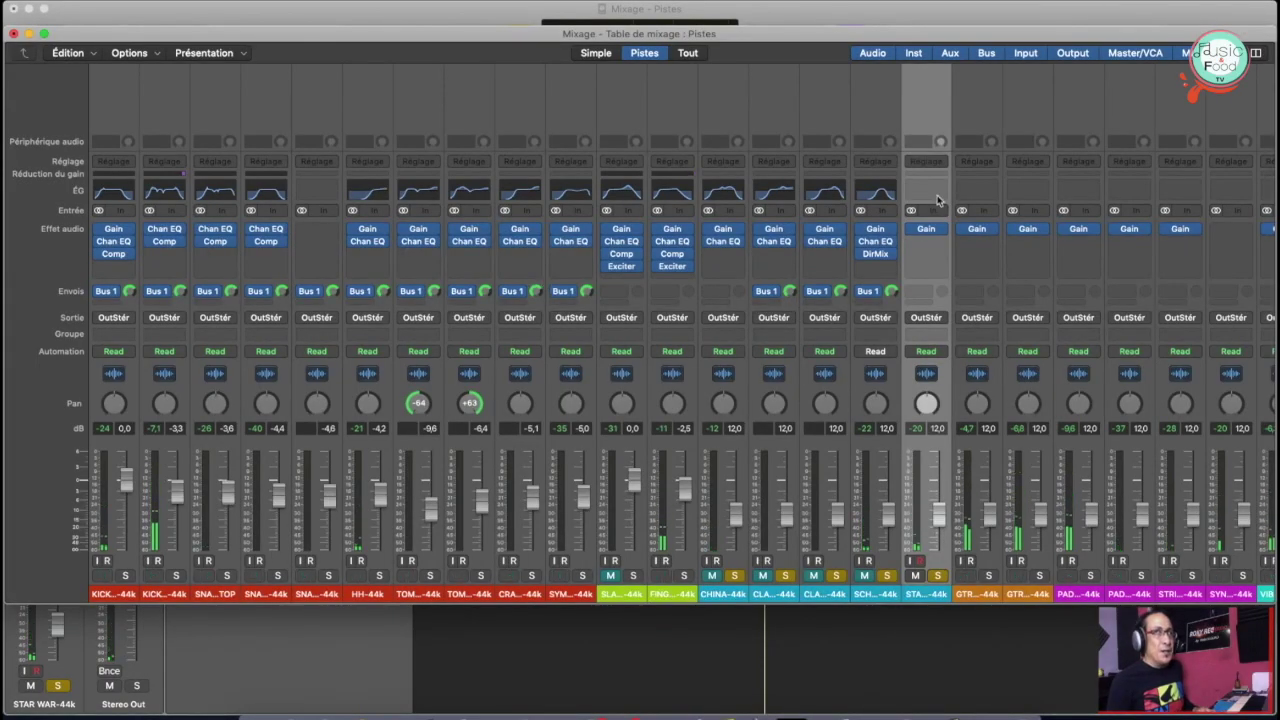
pyautogui.press('e')
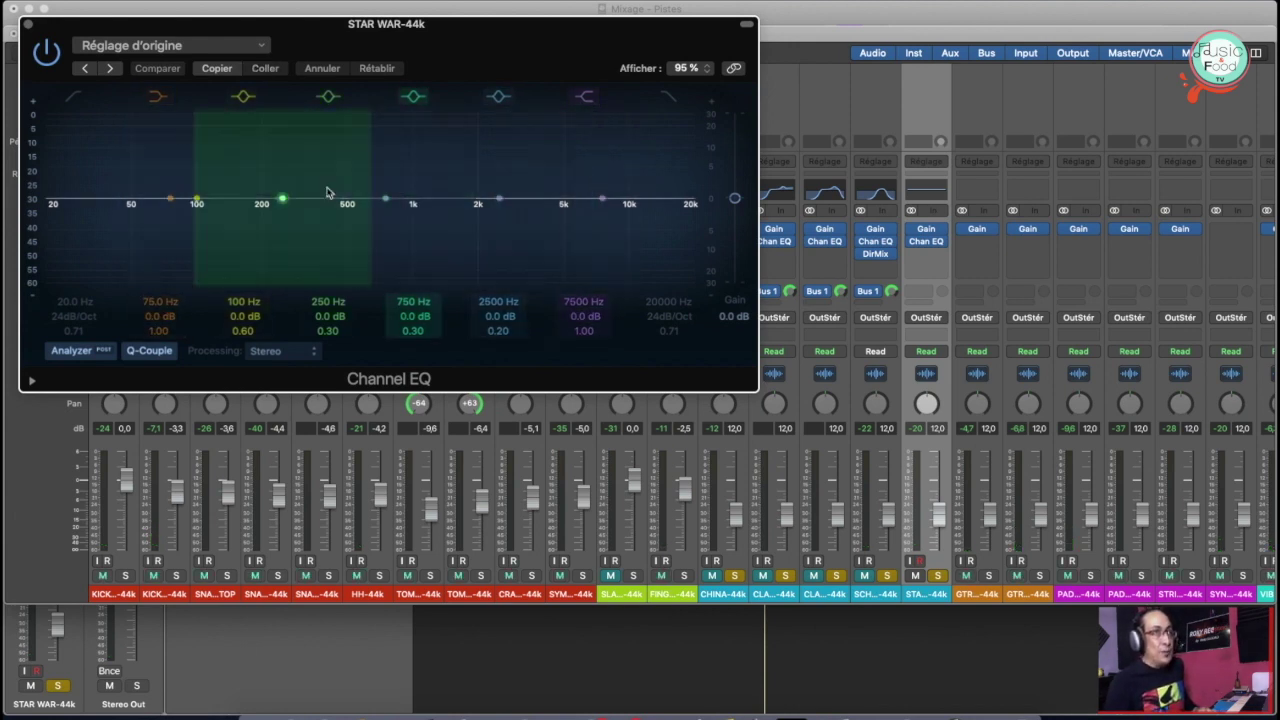
pyautogui.press('space')
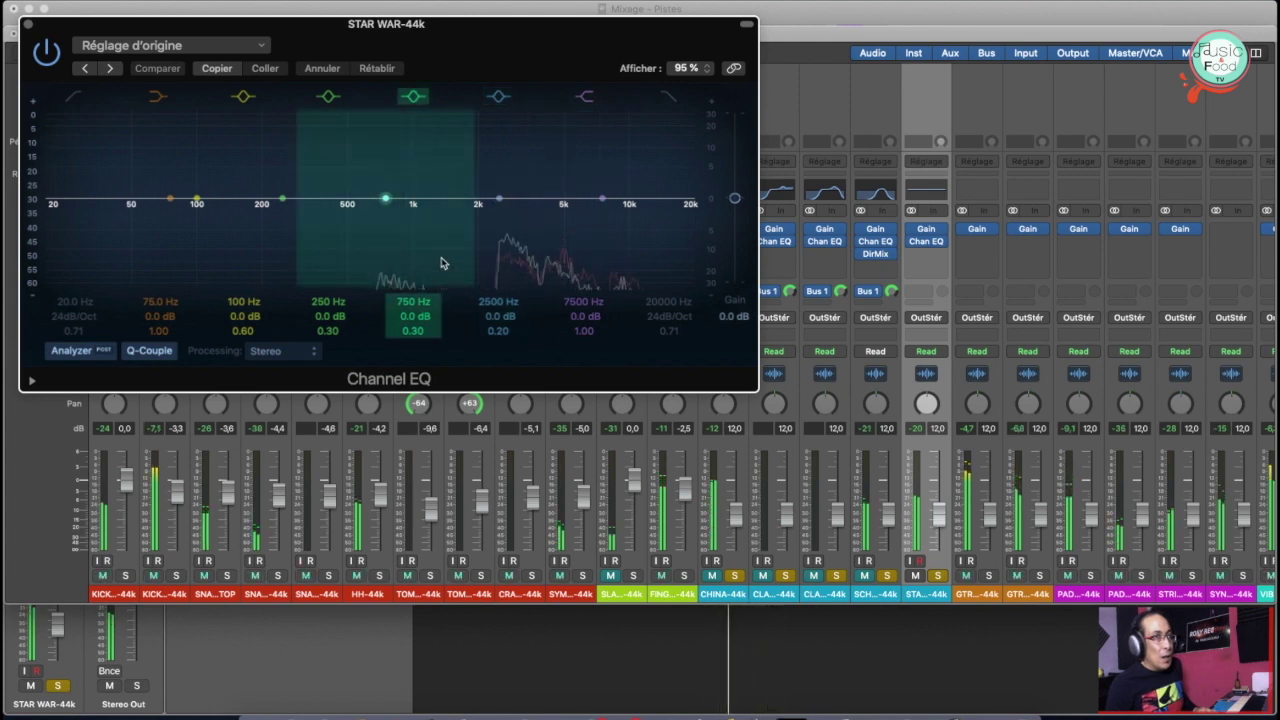
pyautogui.click(669, 97)
pyautogui.moveTo(686, 205); pyautogui.dragTo(612, 218)
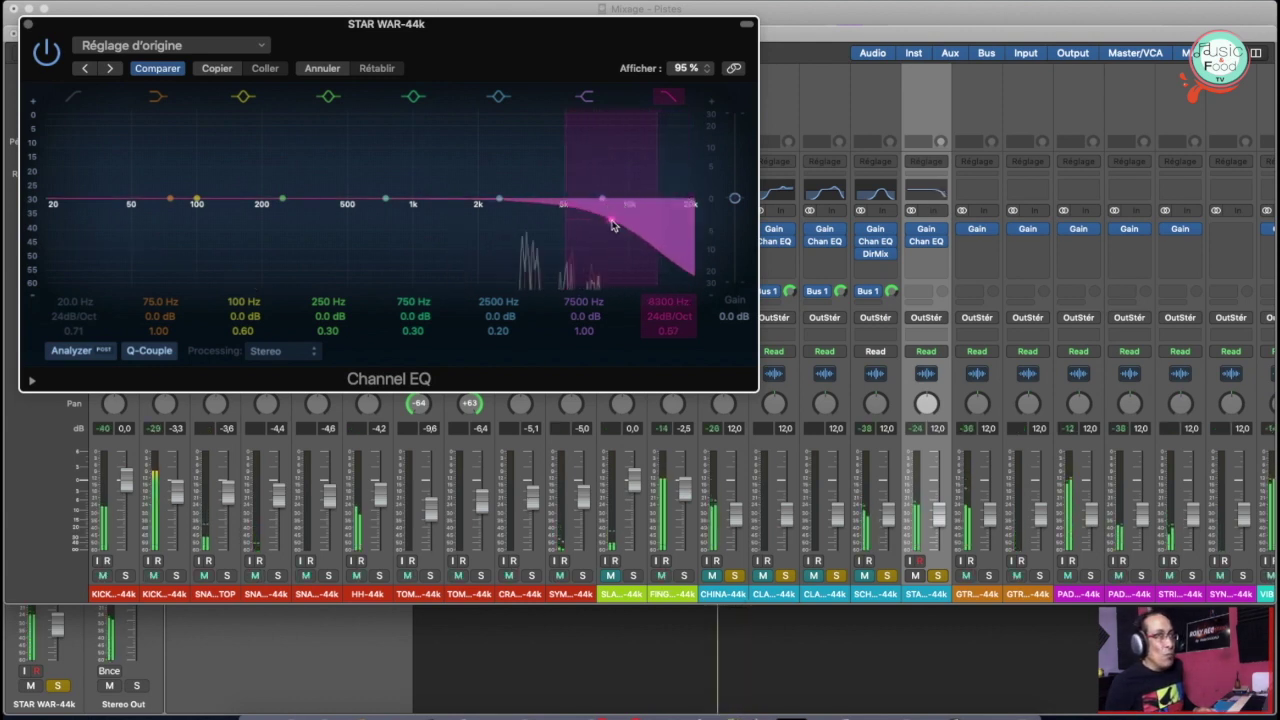
pyautogui.moveTo(665, 314); pyautogui.dragTo(666, 304)
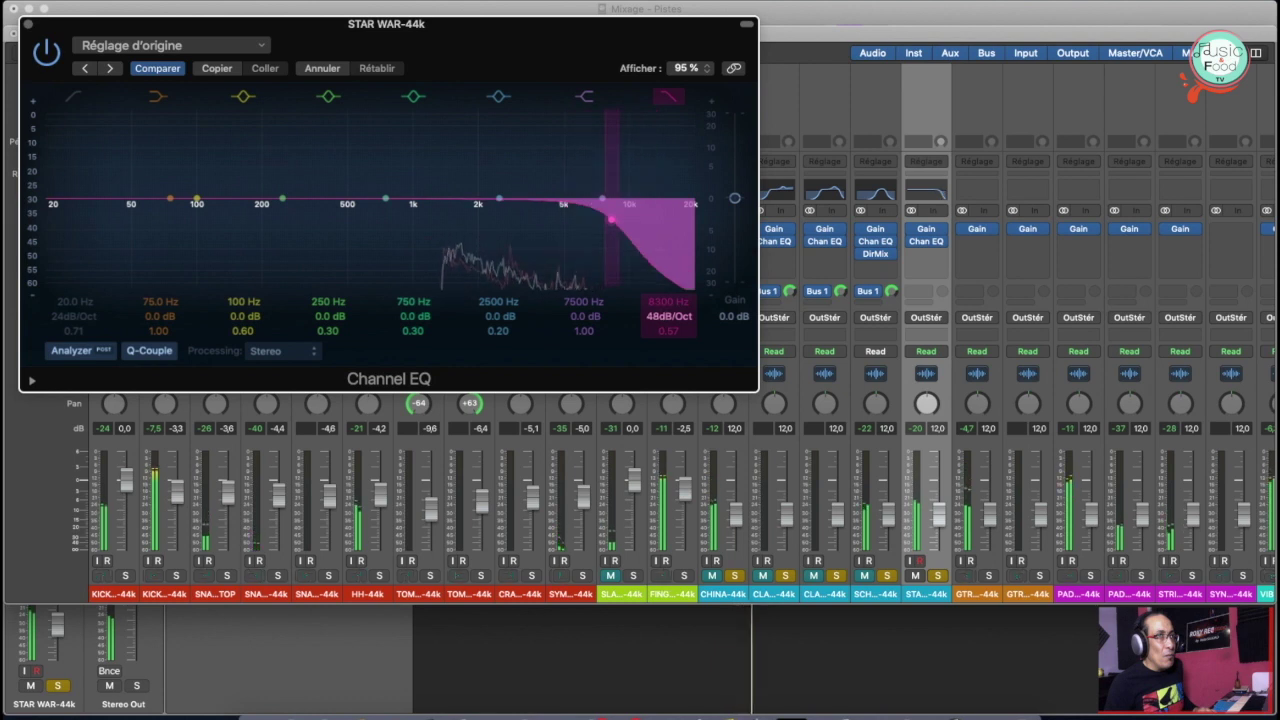
# Enable the low cut of the STAR WAR EQ at 520 Hz and close the EQ window
pyautogui.click(70, 95)
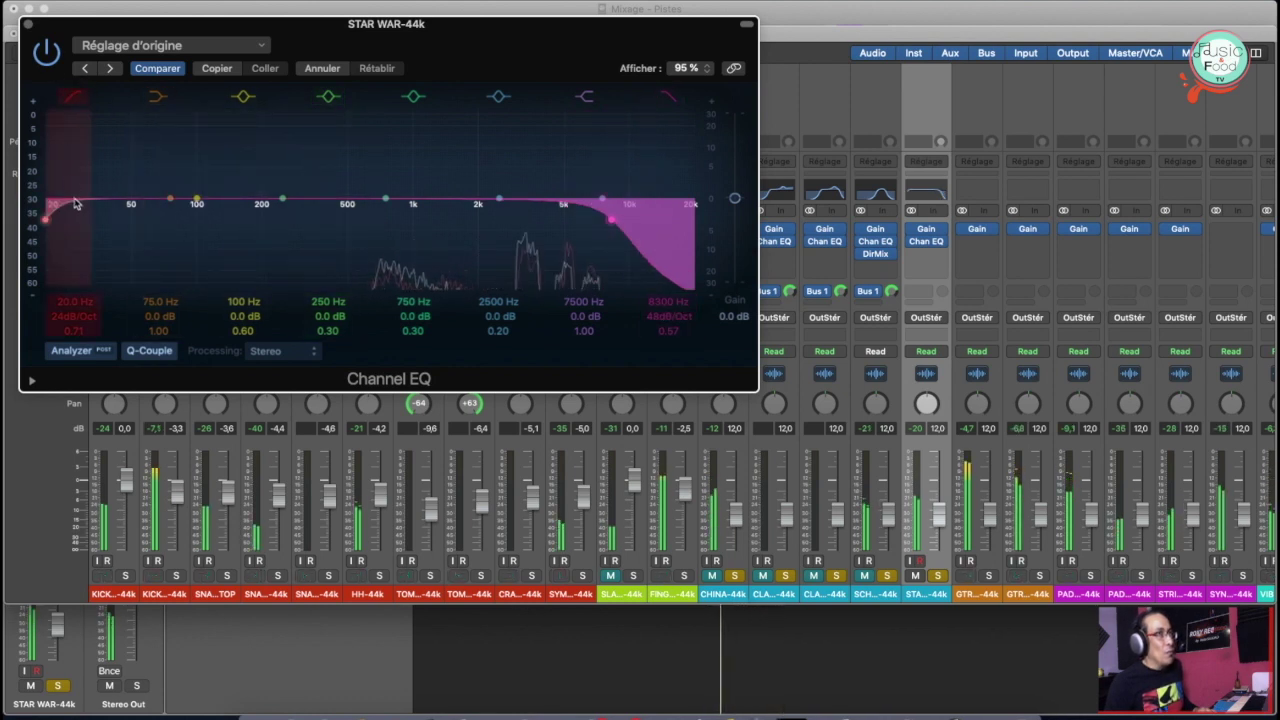
pyautogui.moveTo(60, 205); pyautogui.dragTo(337, 222)
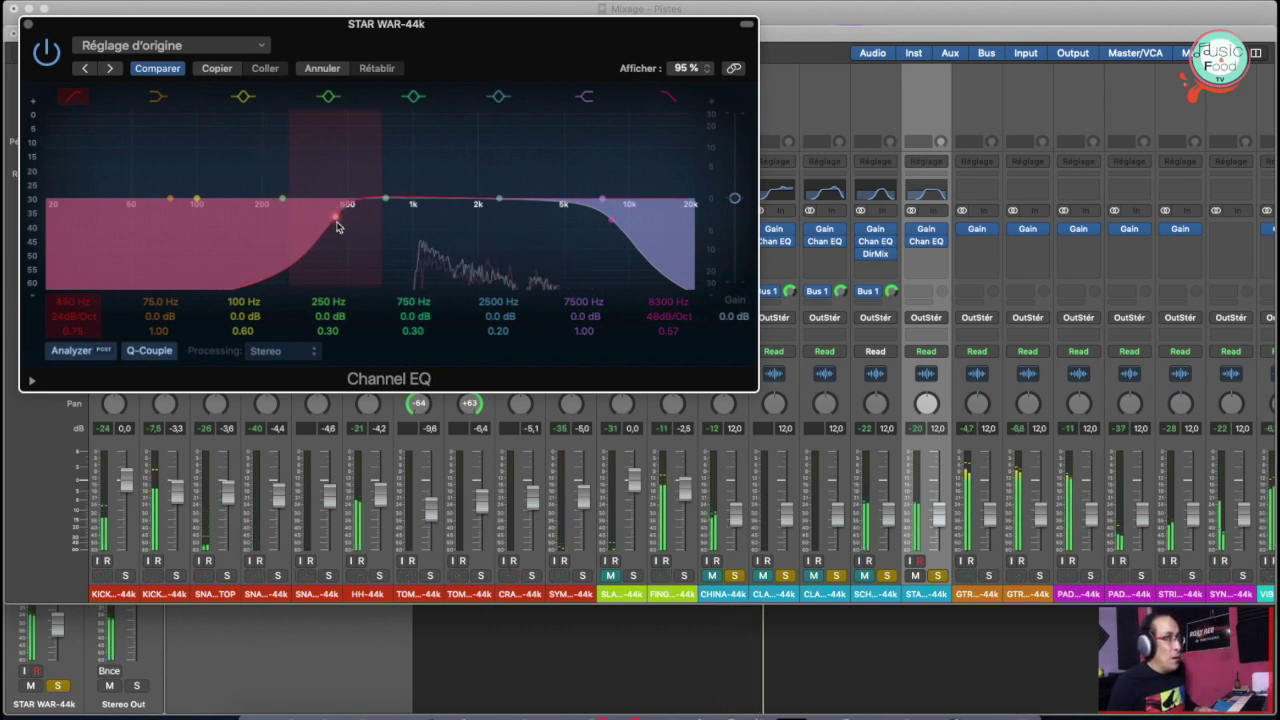
pyautogui.moveTo(337, 221); pyautogui.dragTo(350, 213)
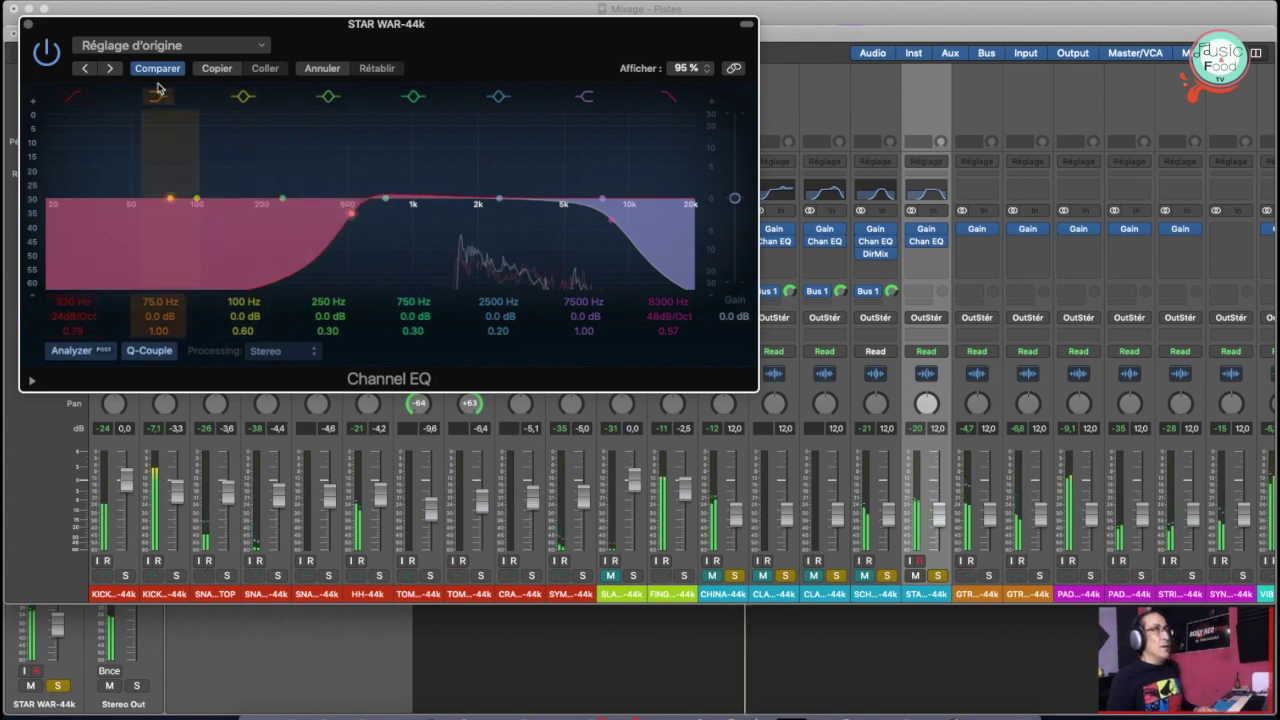
pyautogui.click(28, 25)
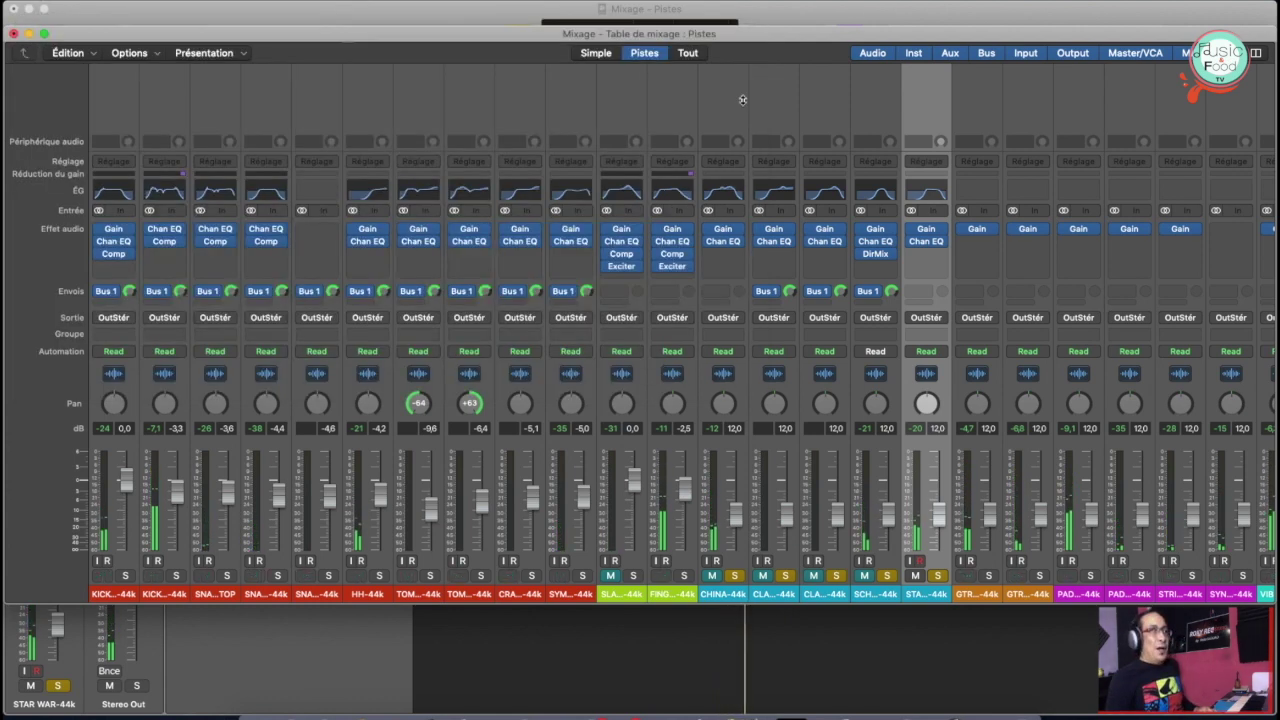
# Add a Bus 1 send to the Drums Room Verb on the STAR WAR track, raise its level and listen to it
pyautogui.click(928, 290)
pyautogui.moveTo(932, 356)
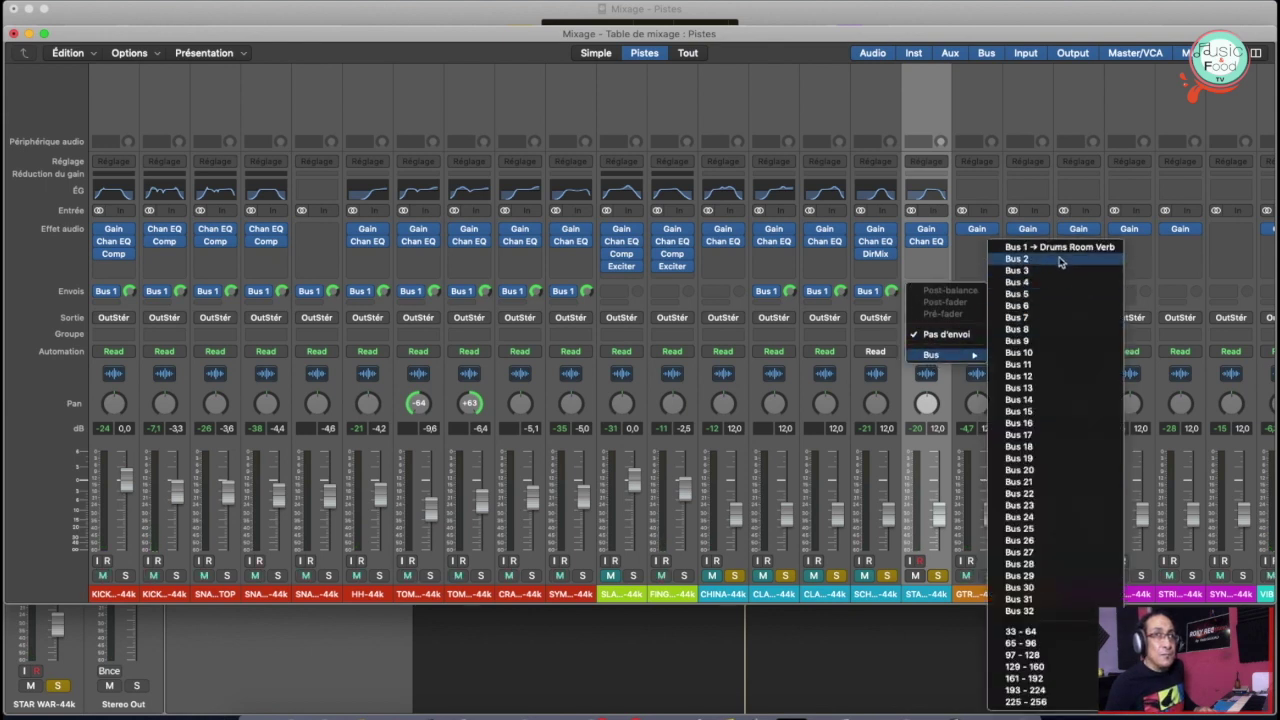
pyautogui.click(952, 300)
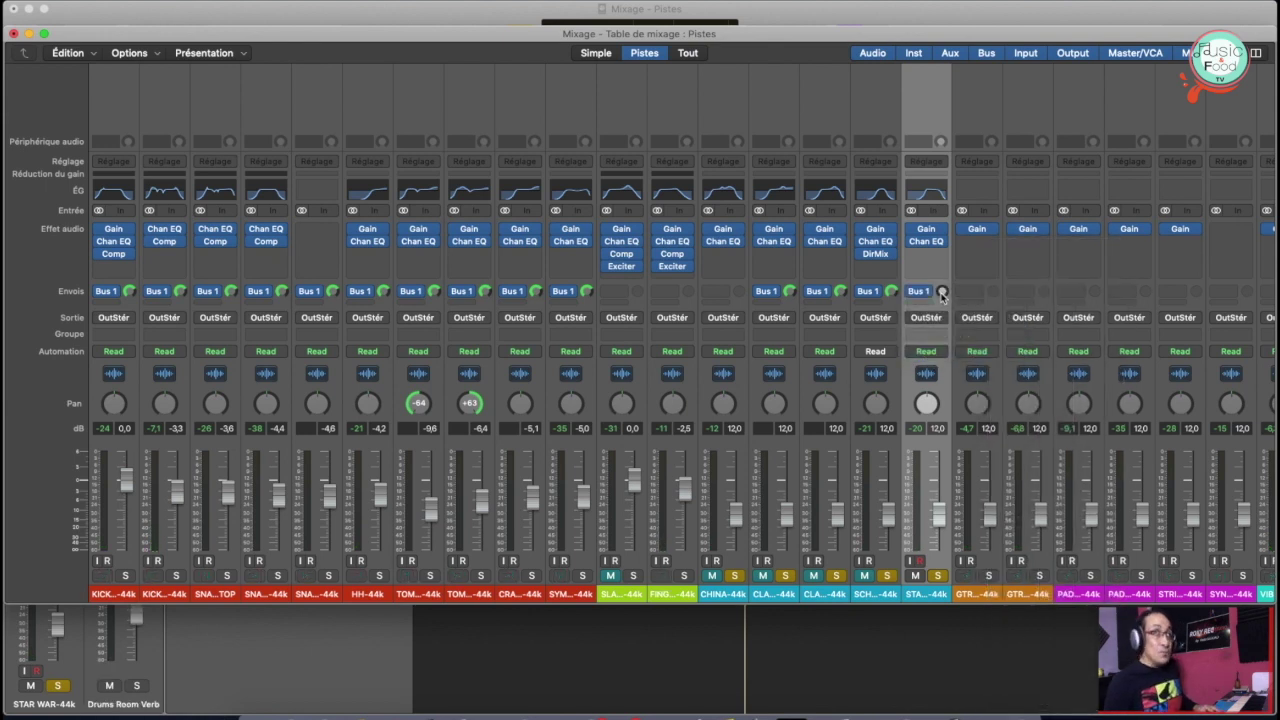
pyautogui.press('space')
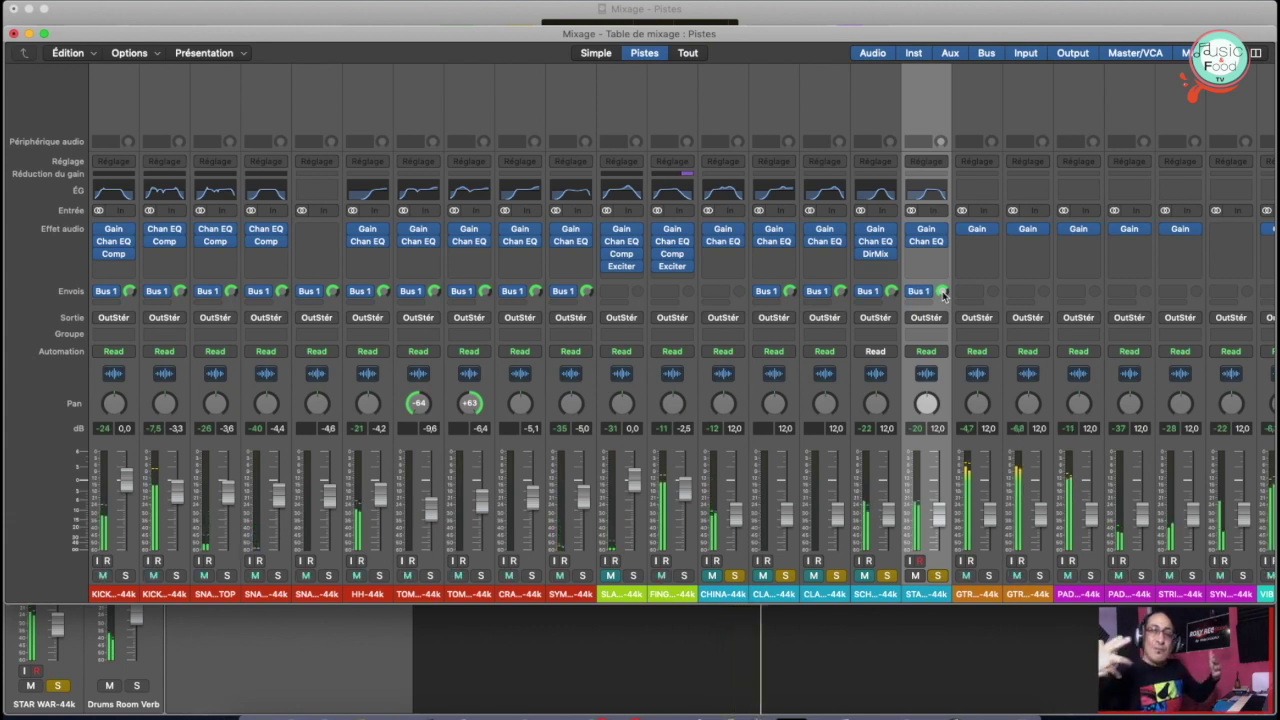
# Copy the Direction Mixer from the SCHAKER channel to the STAR WAR channel and set its Spread to 1.76
pyautogui.moveTo(877, 259)
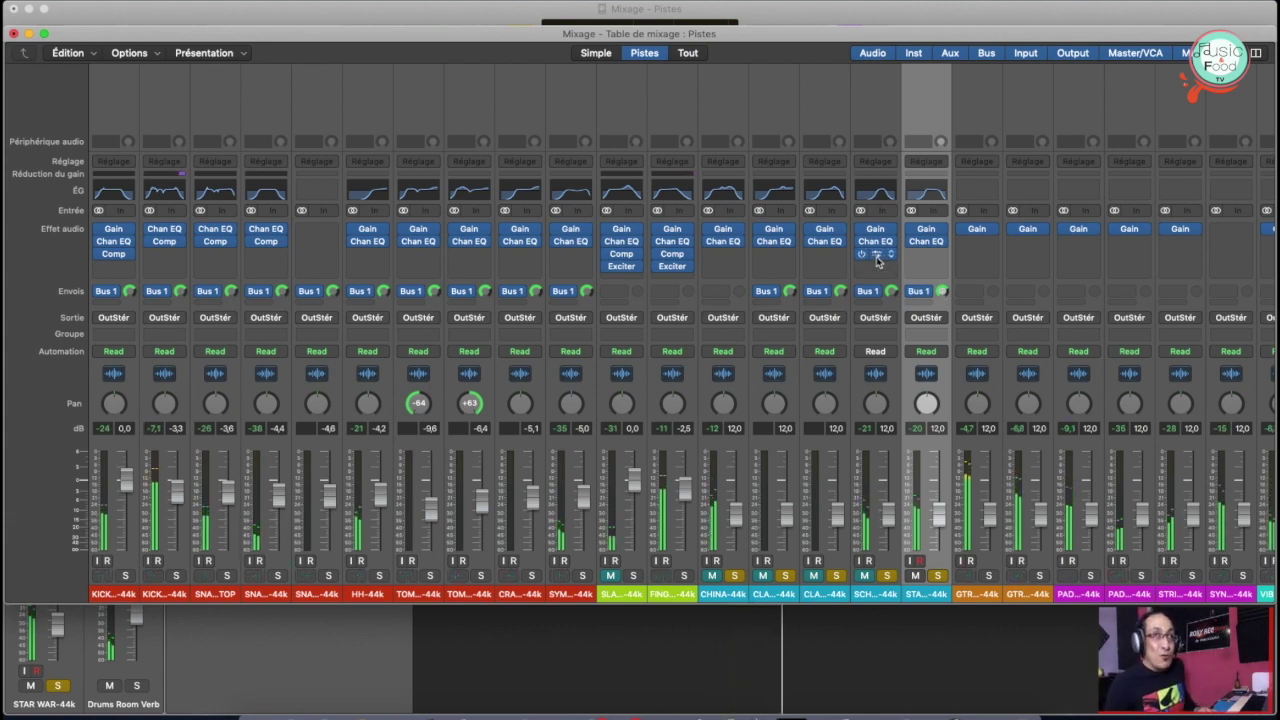
pyautogui.moveTo(877, 259); pyautogui.dragTo(926, 254)
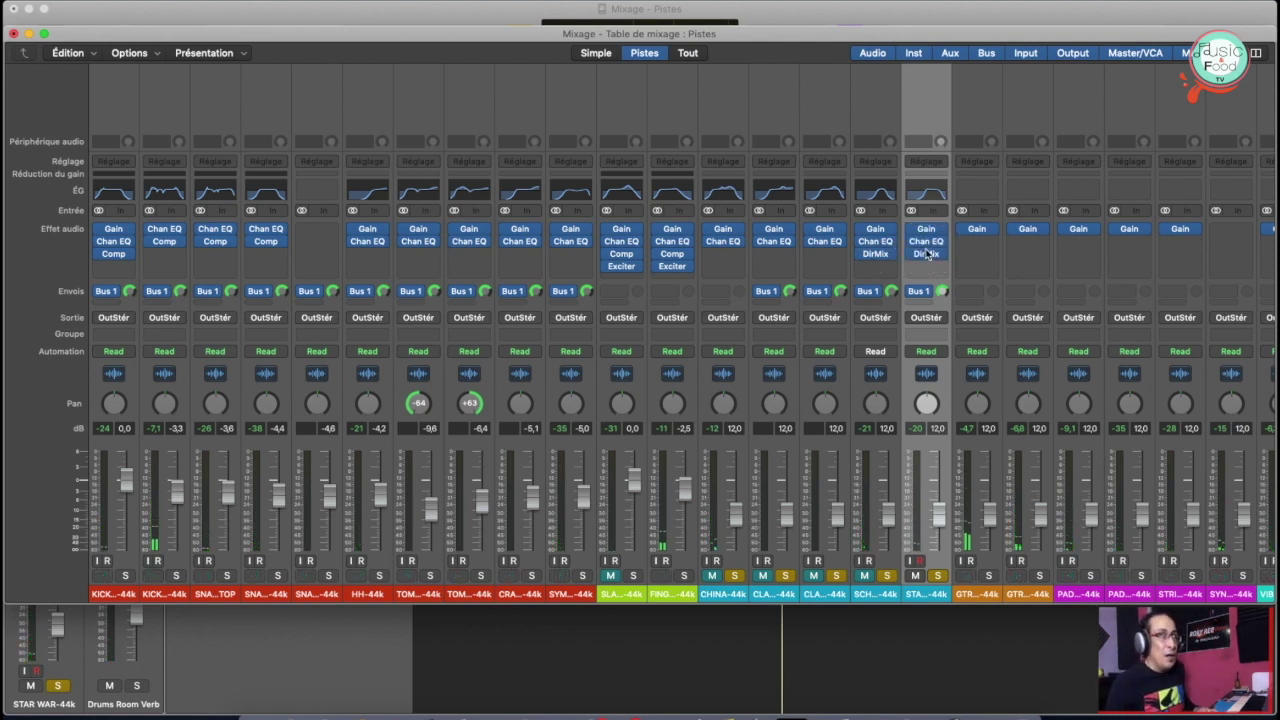
pyautogui.click(928, 257)
pyautogui.moveTo(324, 287); pyautogui.dragTo(354, 289)
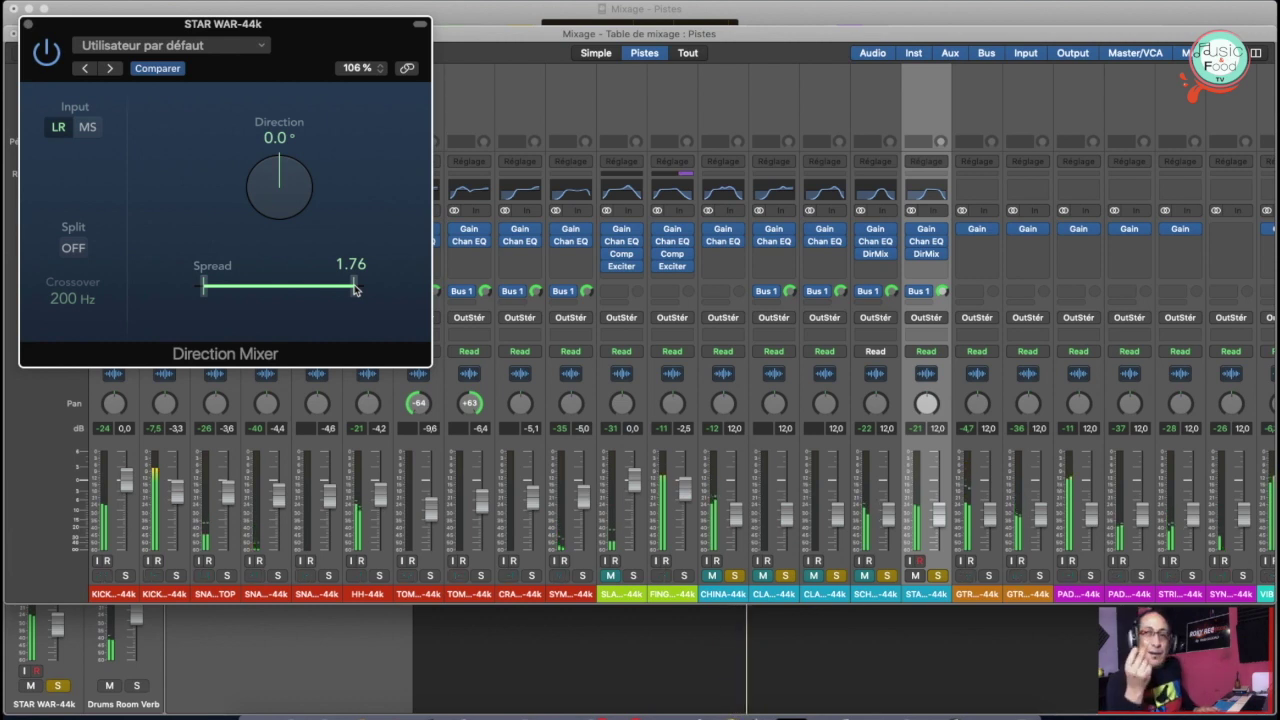
pyautogui.click(29, 24)
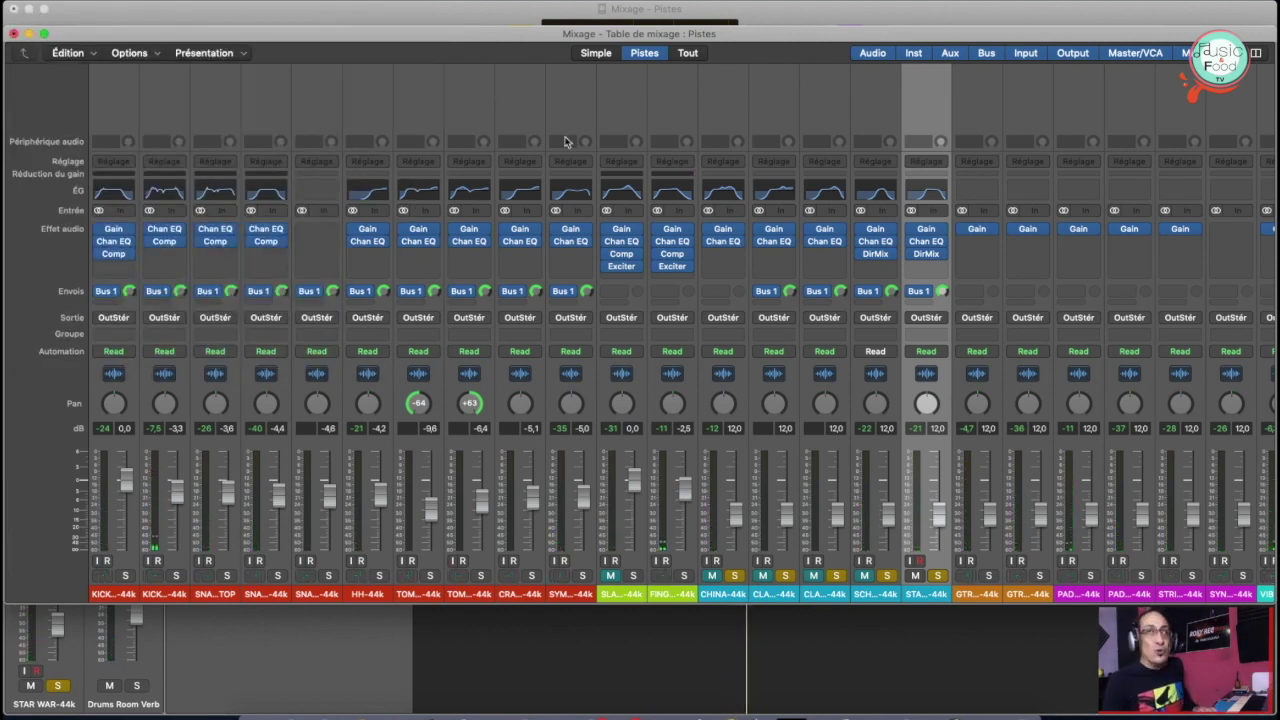
# Insert a Chorus on the STAR WAR track with Mix at 10% and Intensity at 27%, and re-enable the track's Bus 1 send
pyautogui.click(943, 269)
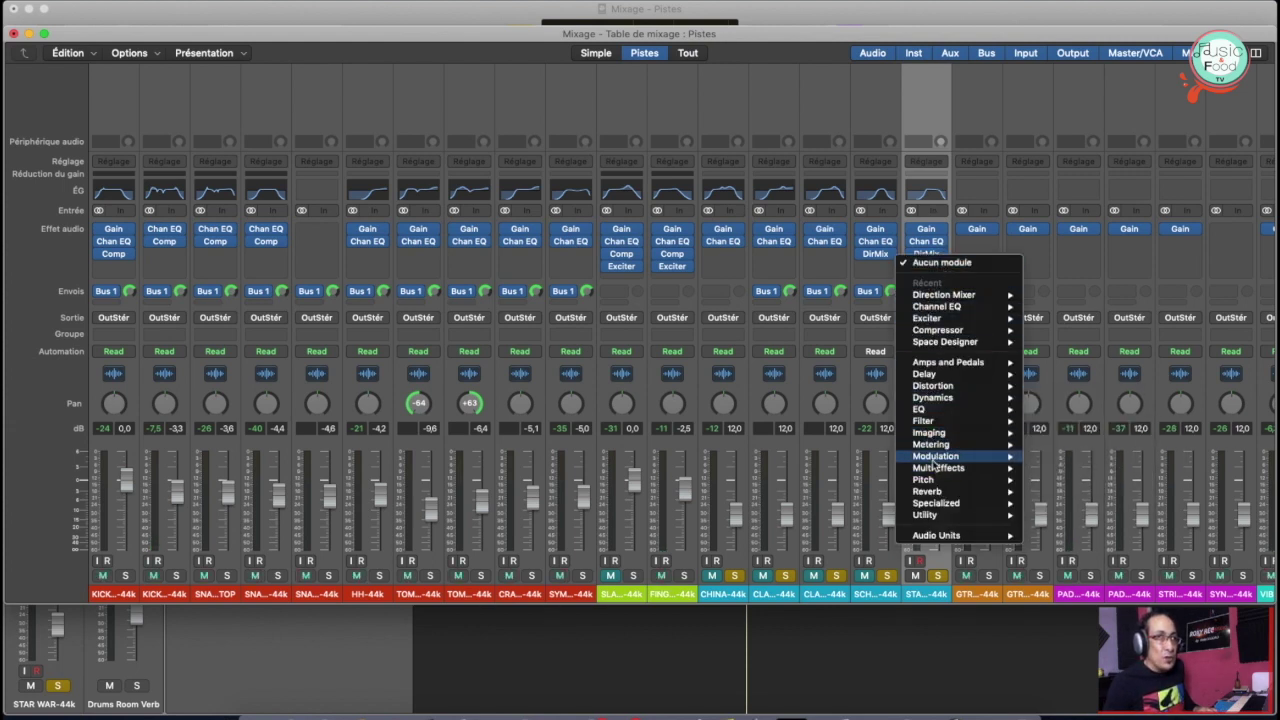
pyautogui.moveTo(936, 458)
pyautogui.moveTo(1070, 458)
pyautogui.click(1180, 458)
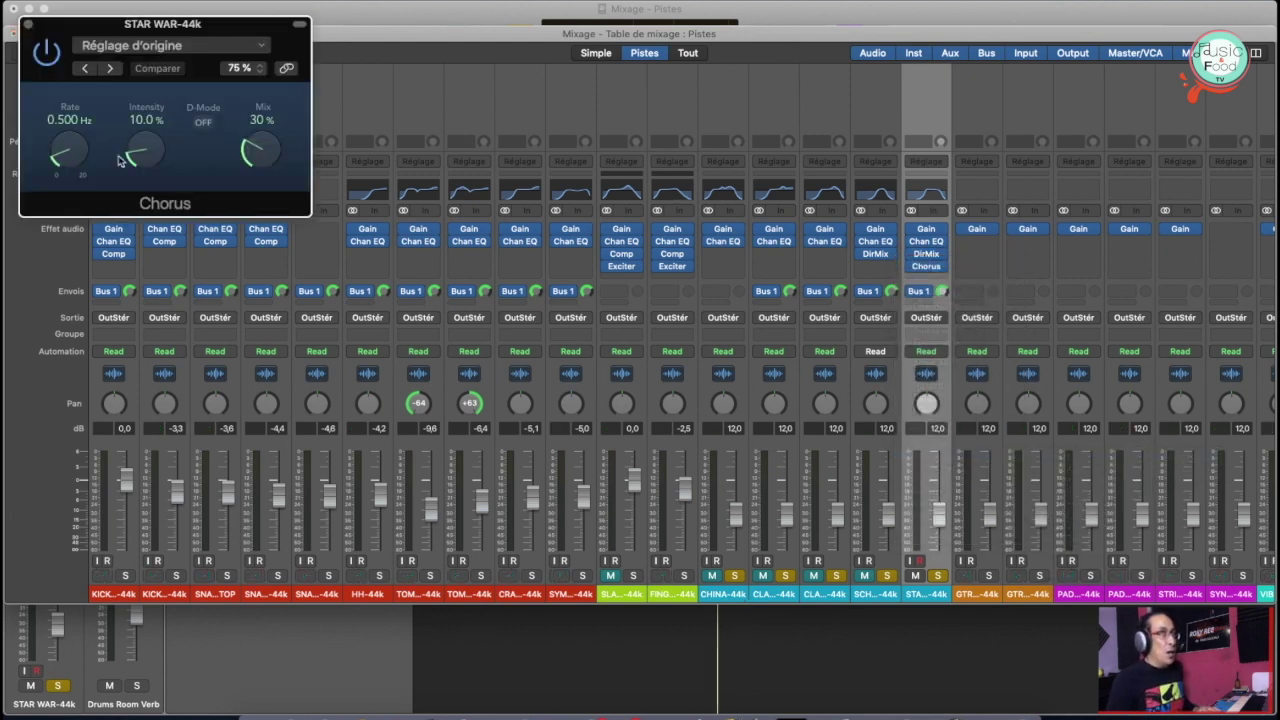
pyautogui.press('space')
pyautogui.moveTo(255, 153); pyautogui.dragTo(253, 200)
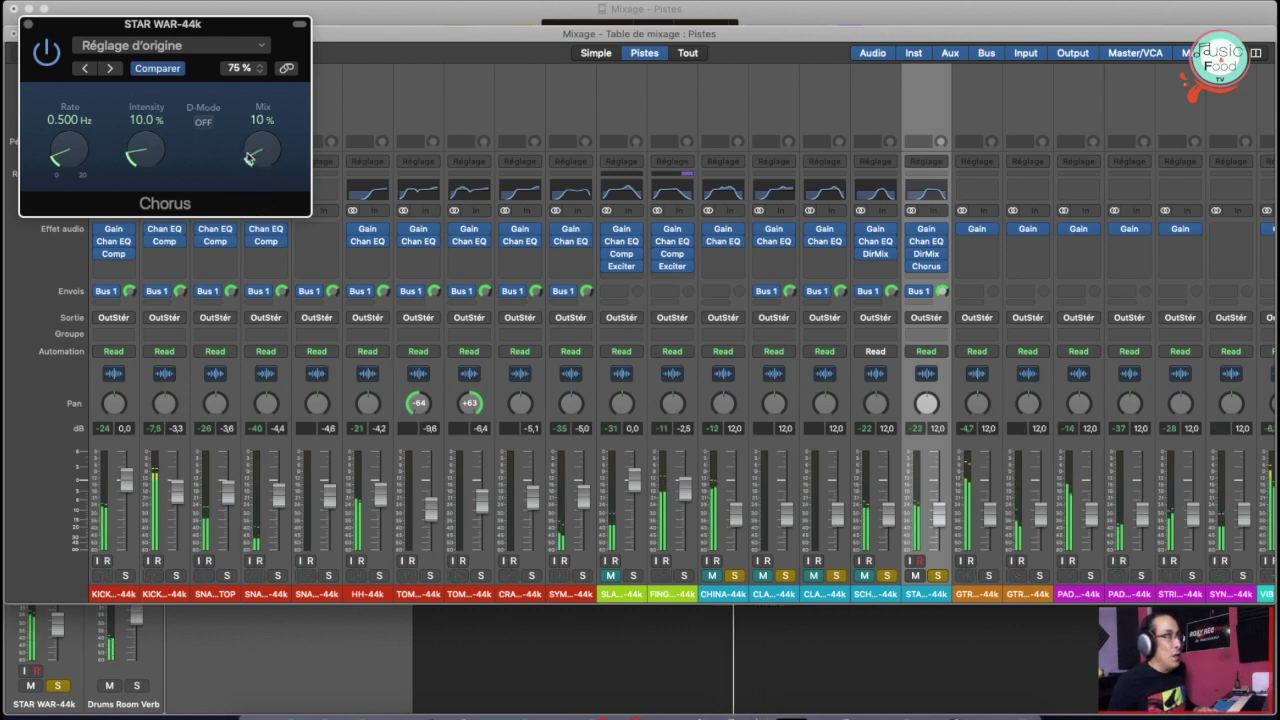
pyautogui.moveTo(145, 150)
pyautogui.mouseDown()
pyautogui.moveTo(150, 38)
pyautogui.moveTo(147, 168)
pyautogui.mouseUp()
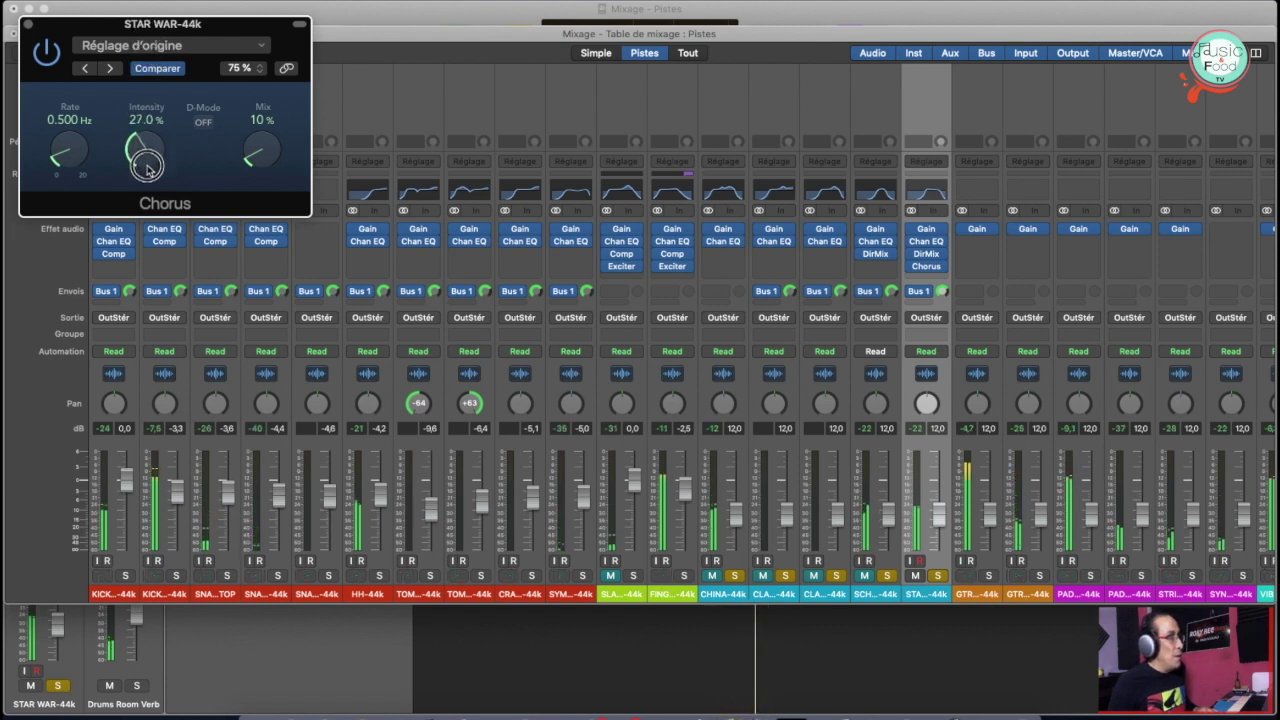
pyautogui.click(28, 25)
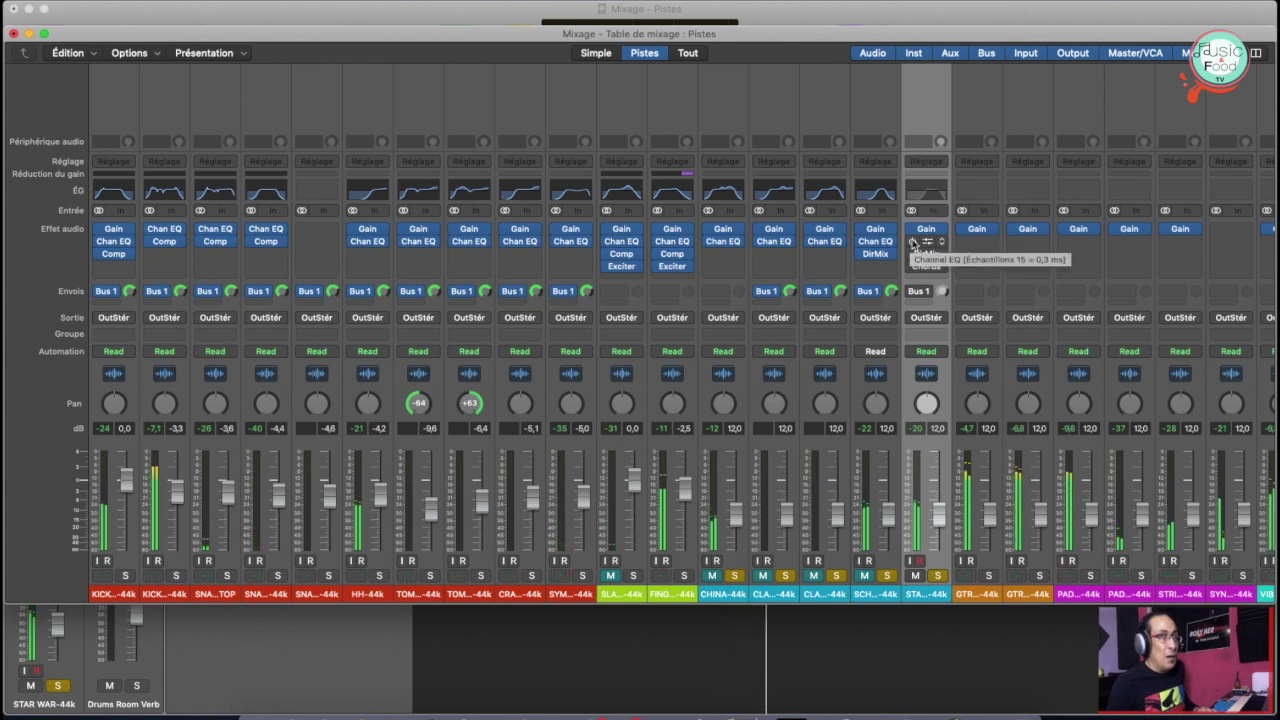
pyautogui.click(908, 296)
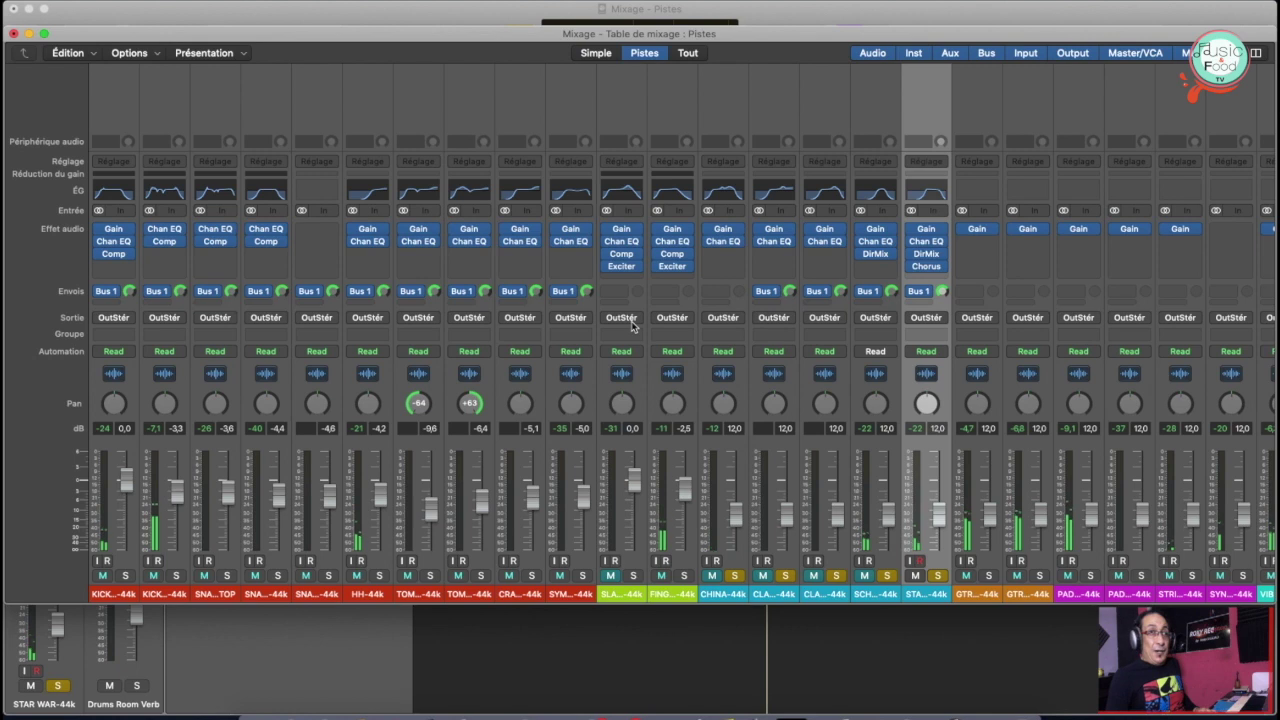
# Solo the GTR-CHORDS-44k track, close the mixer and mute the STAR WAR track
pyautogui.click(987, 594)
pyautogui.press('super+w')
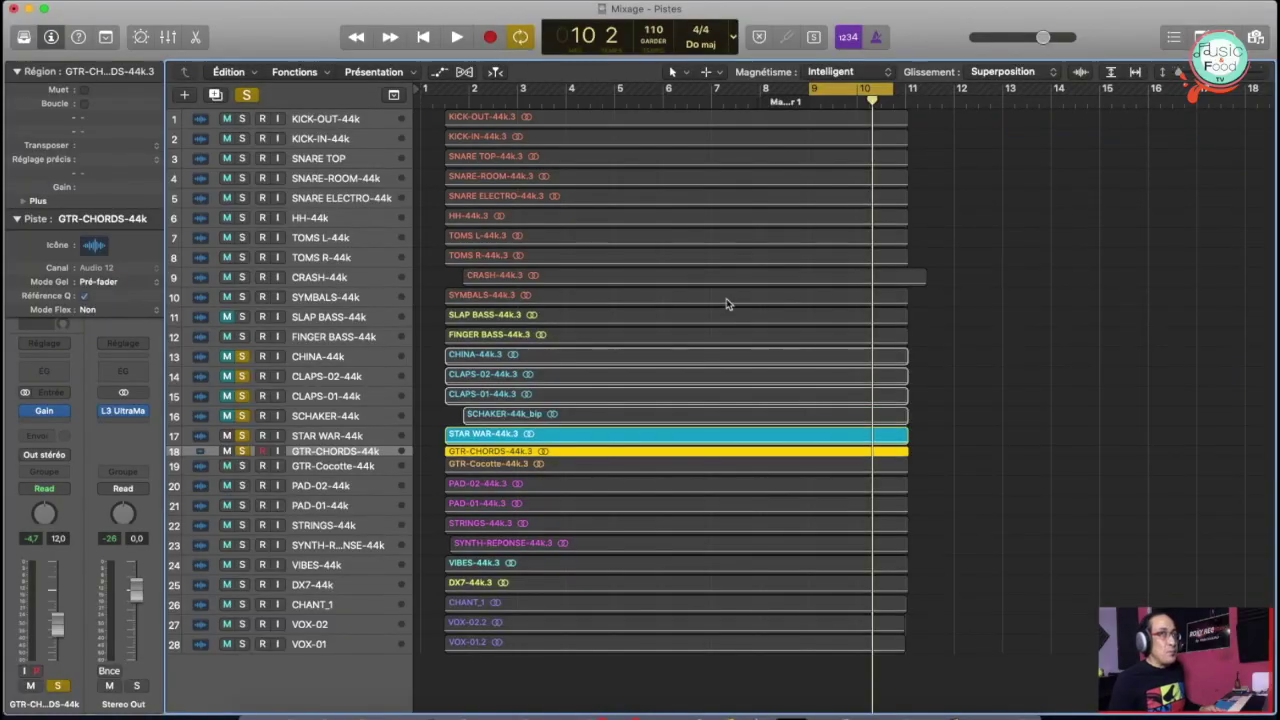
pyautogui.click(226, 437)
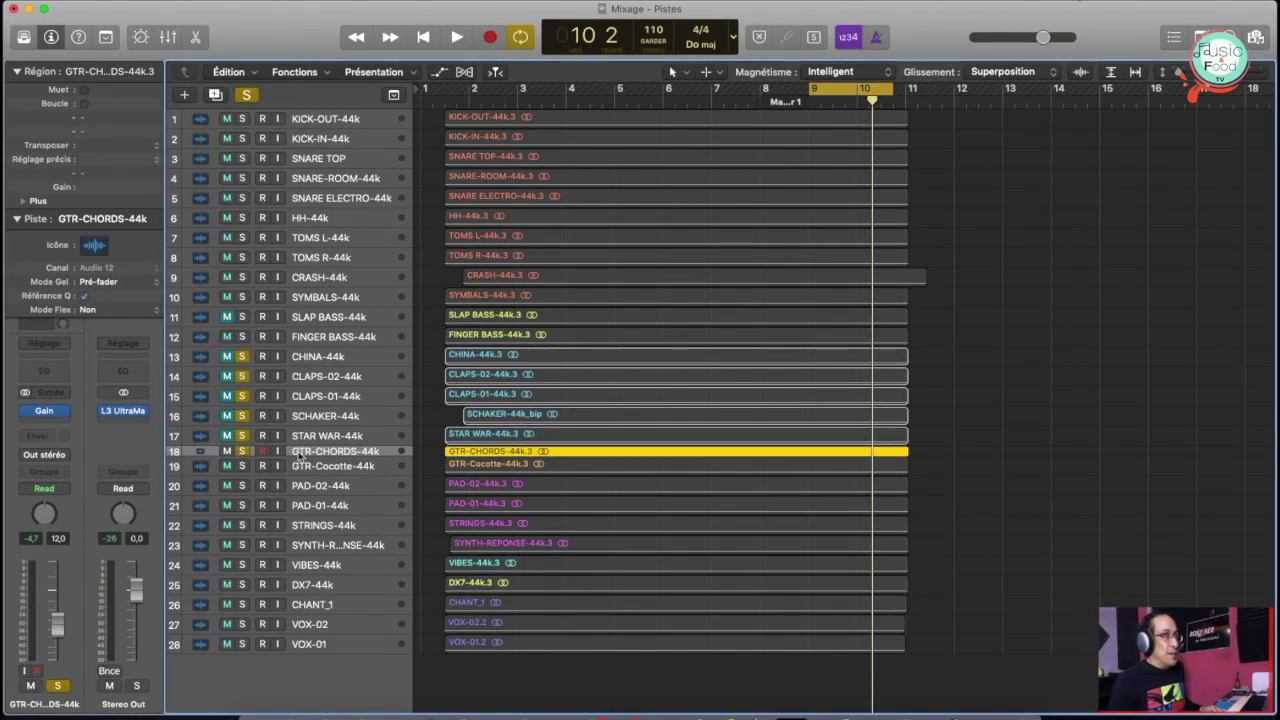
# Increase the height of the GTR-CHORDS track and play its audio in the cycle range
pyautogui.scroll(6, 300, 452)
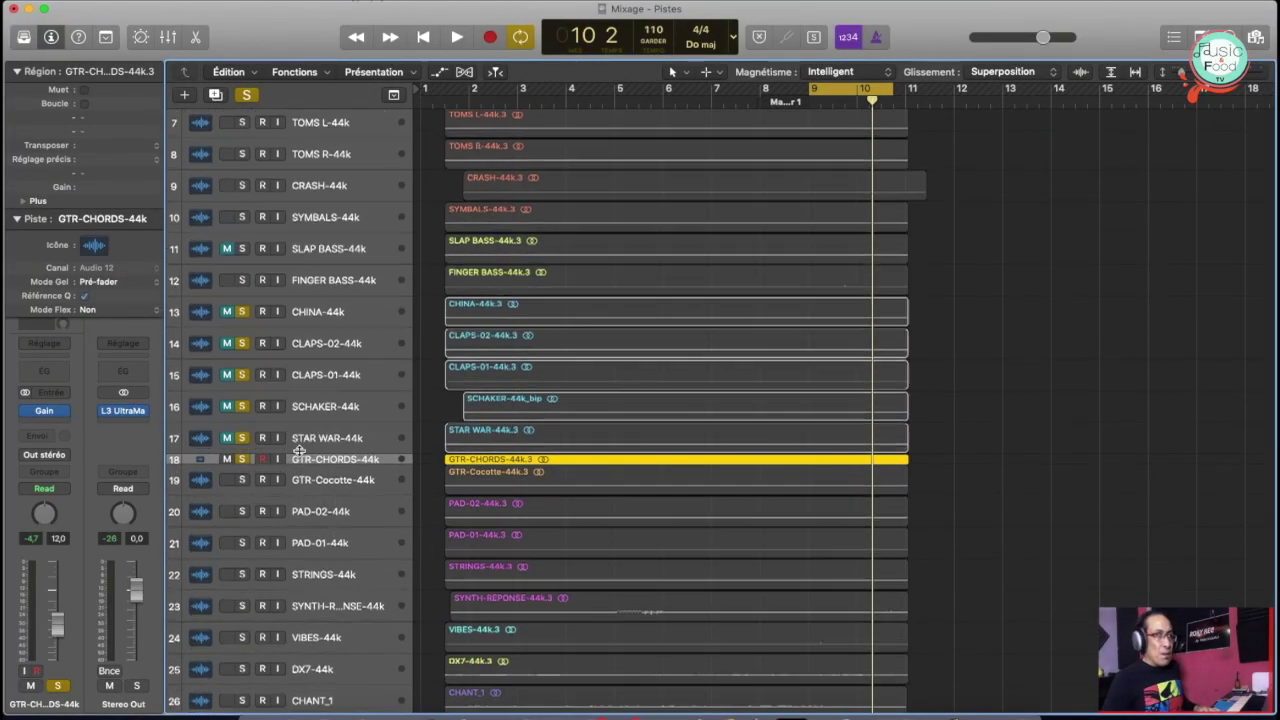
pyautogui.scroll(4, 299, 452)
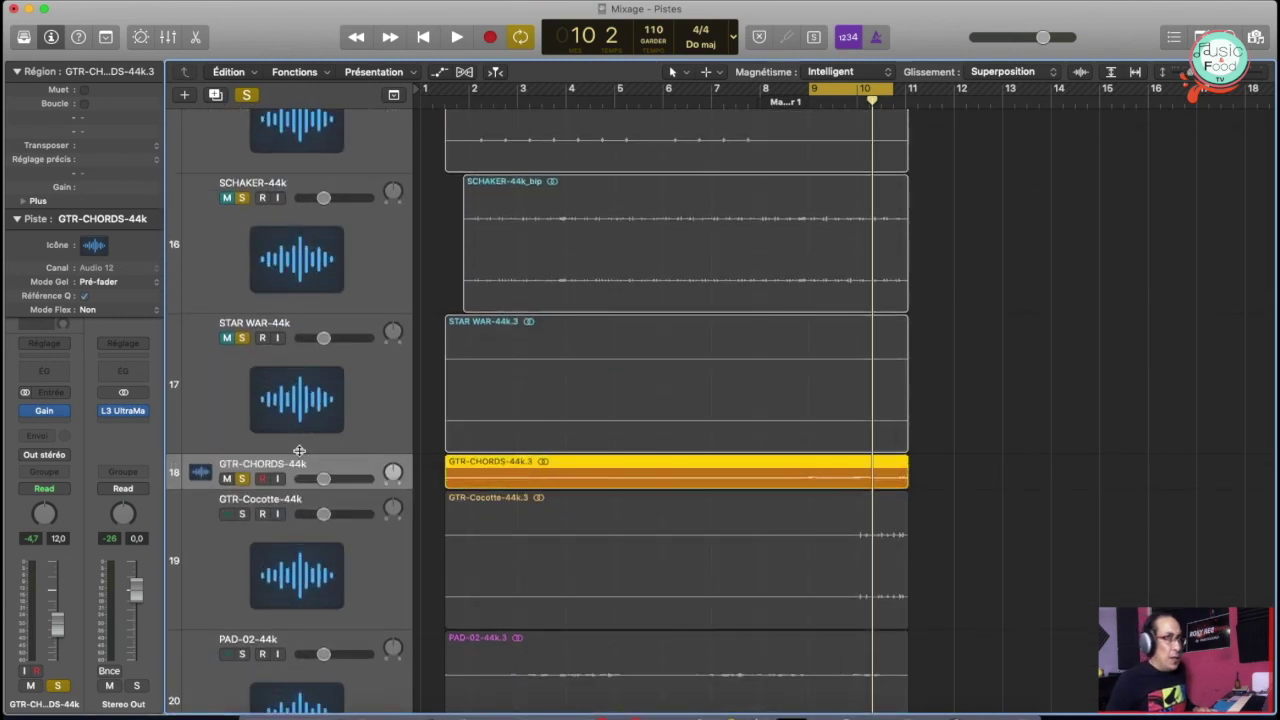
pyautogui.scroll(3, 299, 452)
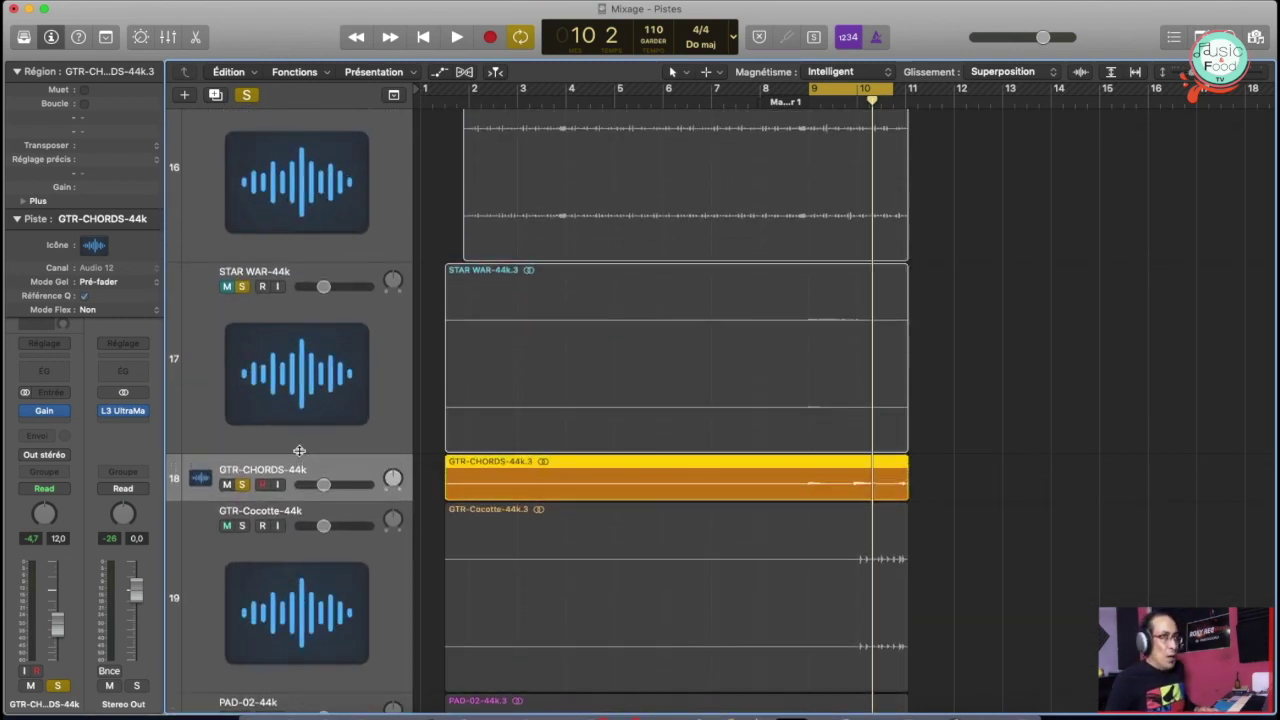
pyautogui.moveTo(346, 501); pyautogui.dragTo(348, 570)
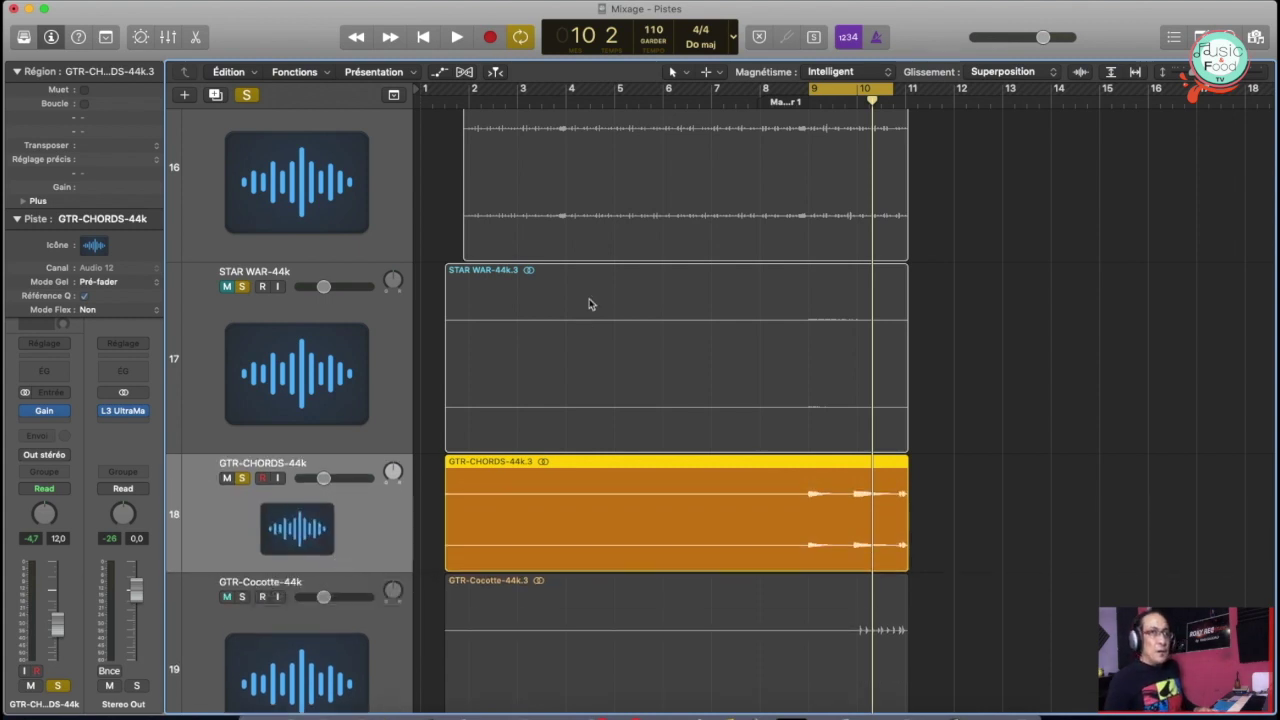
pyautogui.press('space')
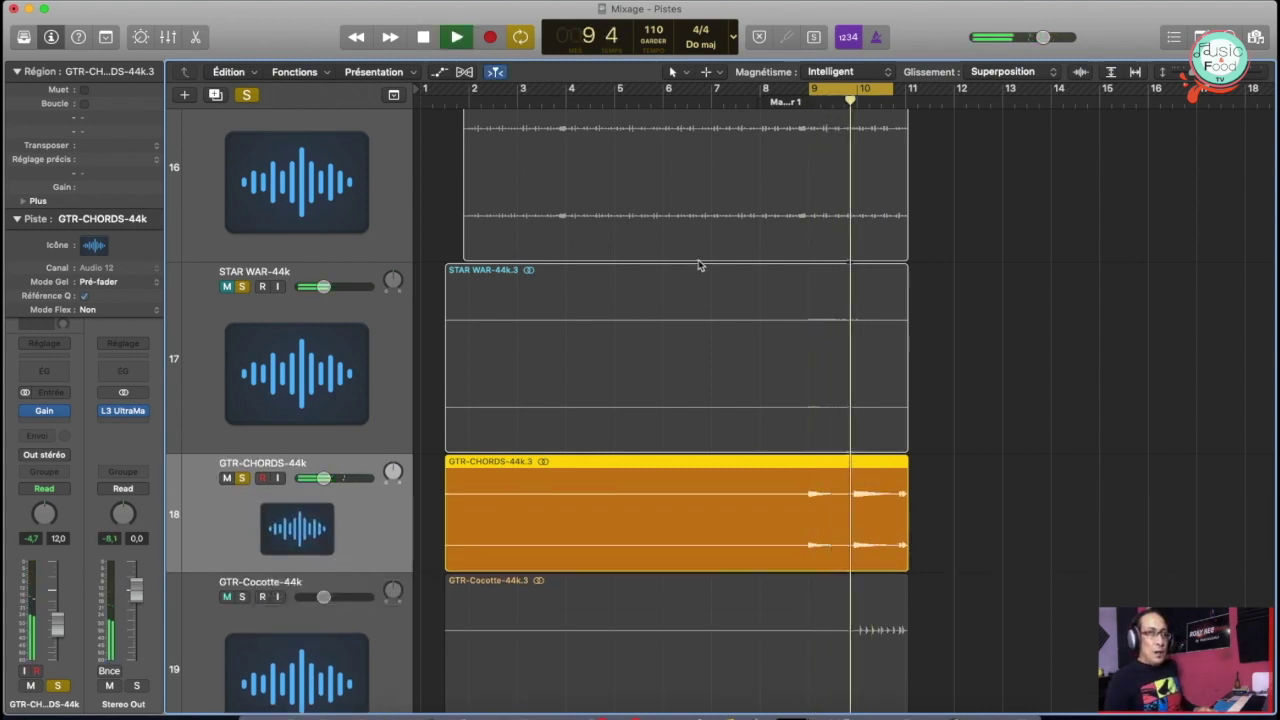
# Stop playback and insert a Channel EQ on GTR-CHORDS-44k with a low cut at 99 Hz and Q 0.67
pyautogui.press('space')
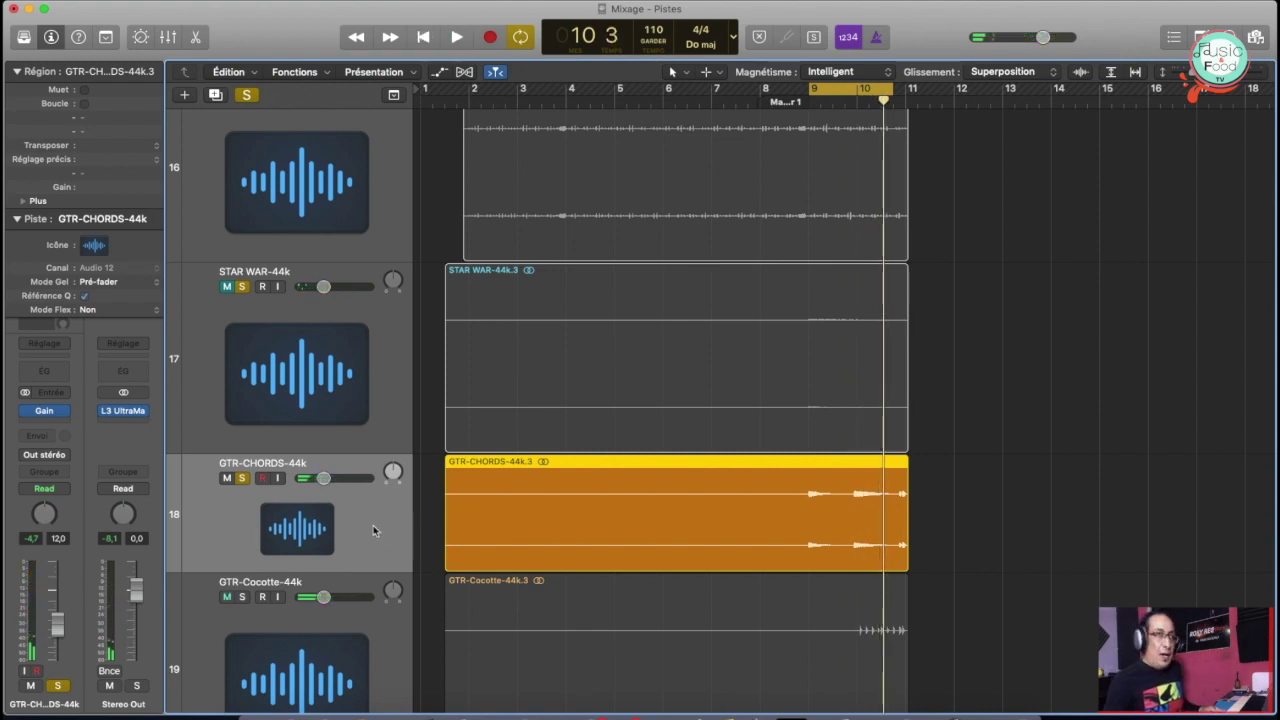
pyautogui.press('super+2')
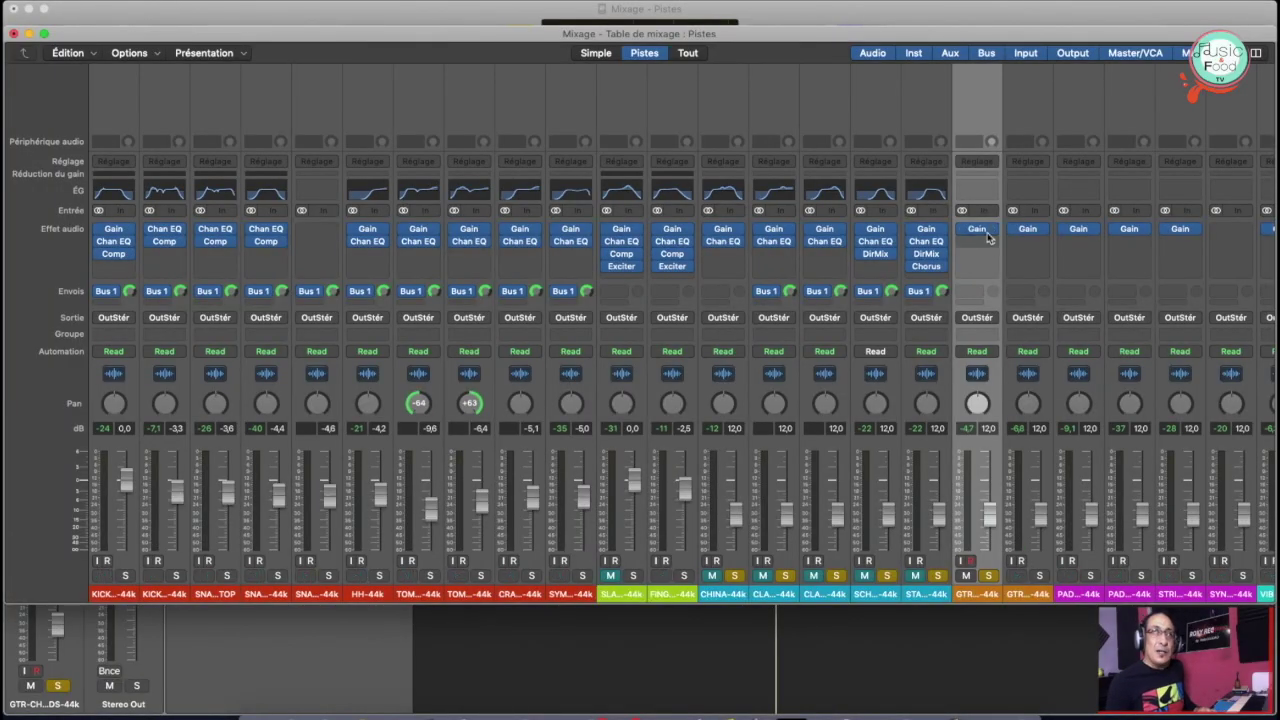
pyautogui.click(979, 193)
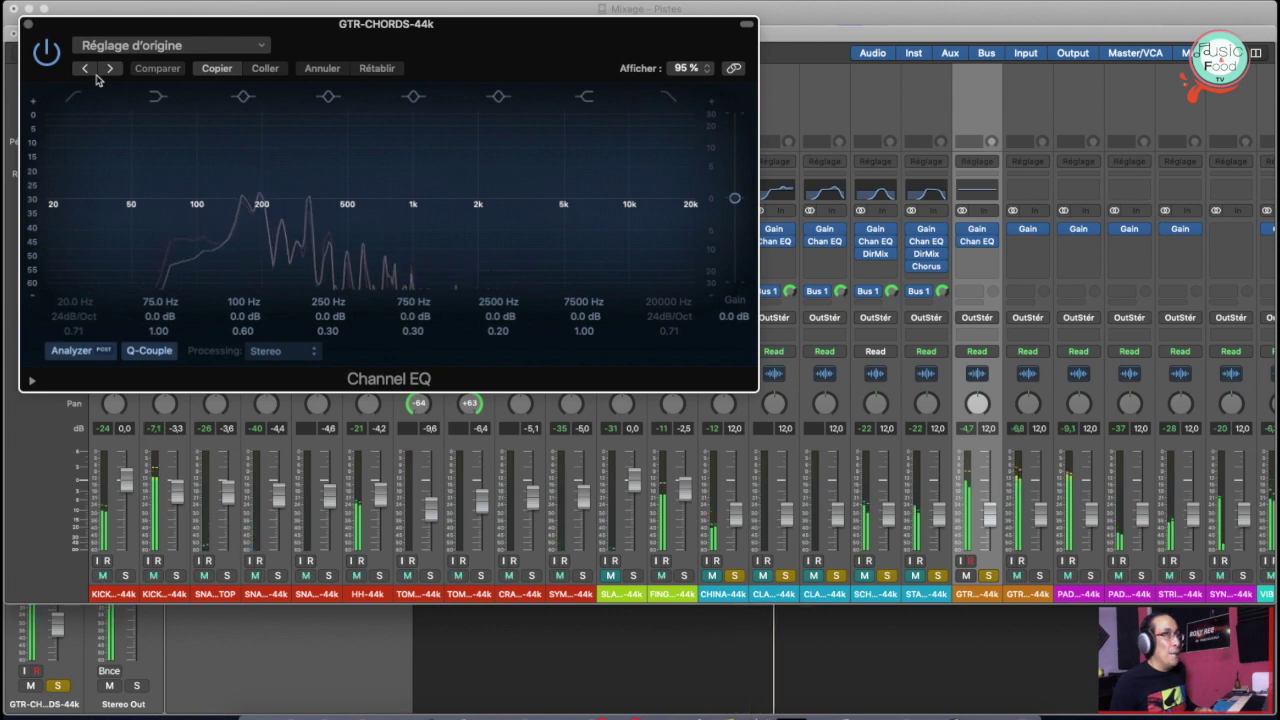
pyautogui.click(73, 96)
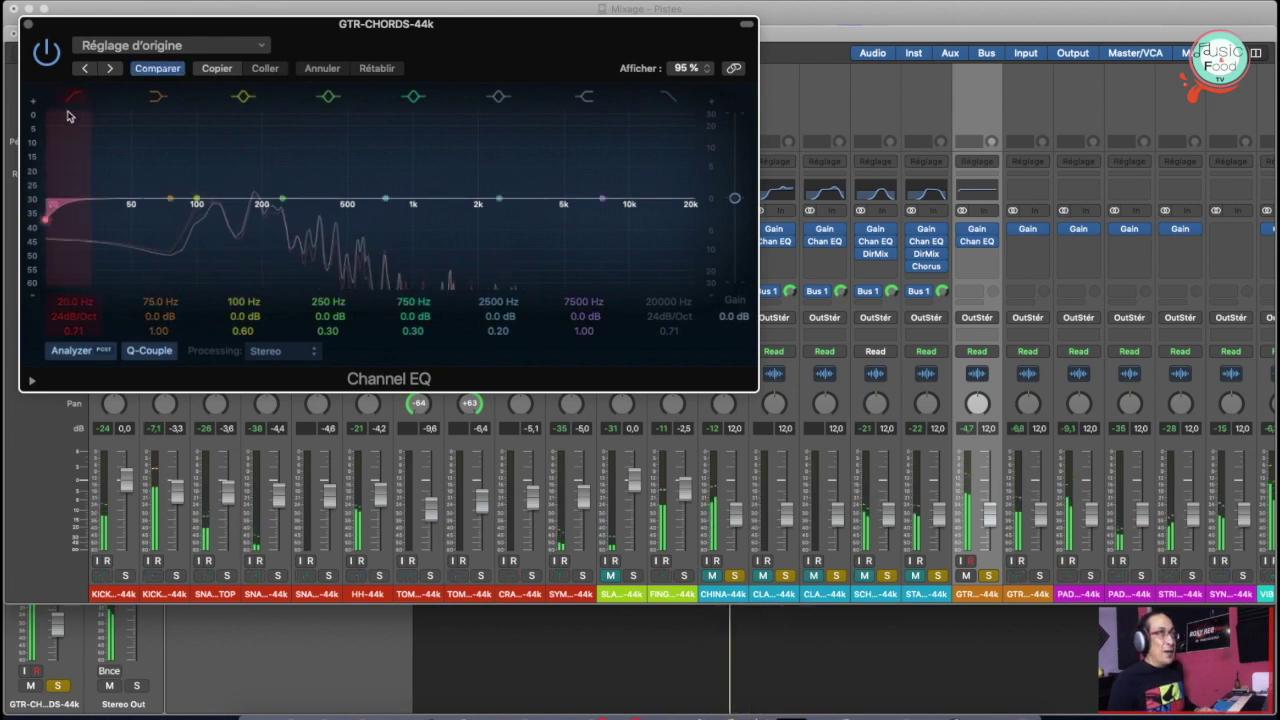
pyautogui.moveTo(54, 212); pyautogui.dragTo(189, 224)
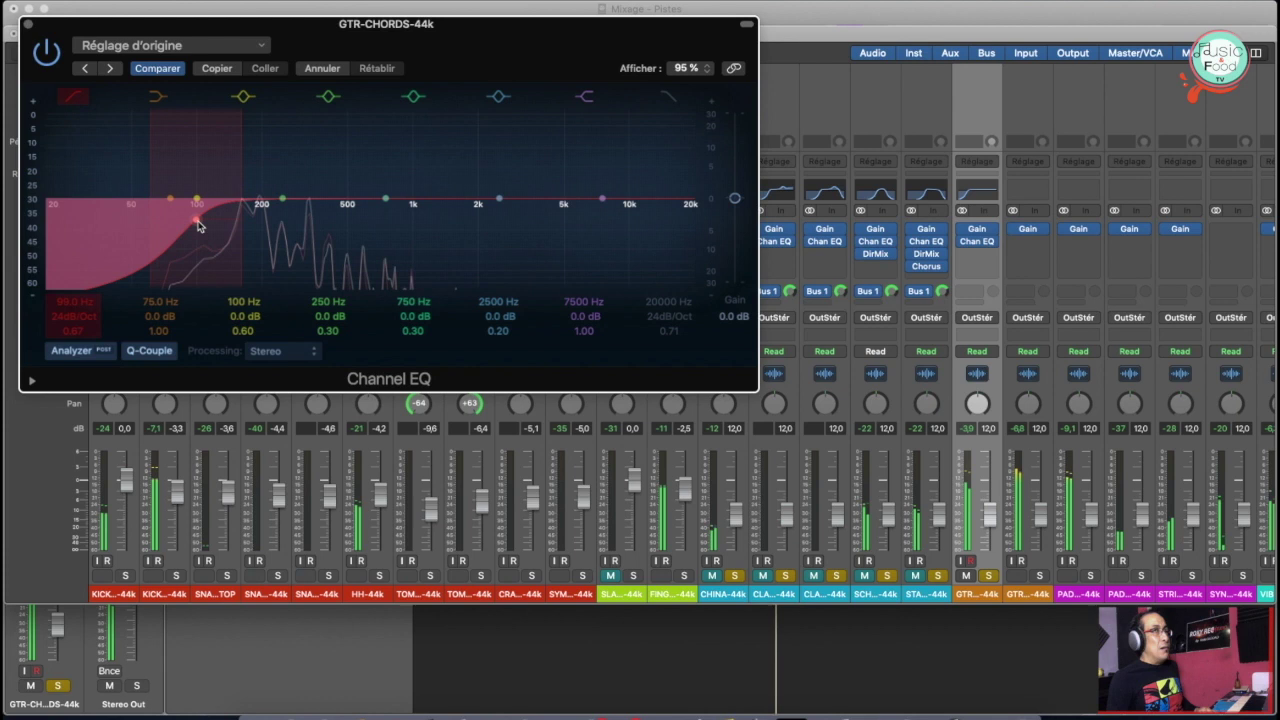
# Enable a high cut at 3050 Hz on the guitar EQ and boost 2050 Hz by 4 dB with Q 1.40
pyautogui.click(670, 97)
pyautogui.moveTo(674, 211); pyautogui.dragTo(497, 209)
pyautogui.moveTo(388, 201); pyautogui.dragTo(481, 172)
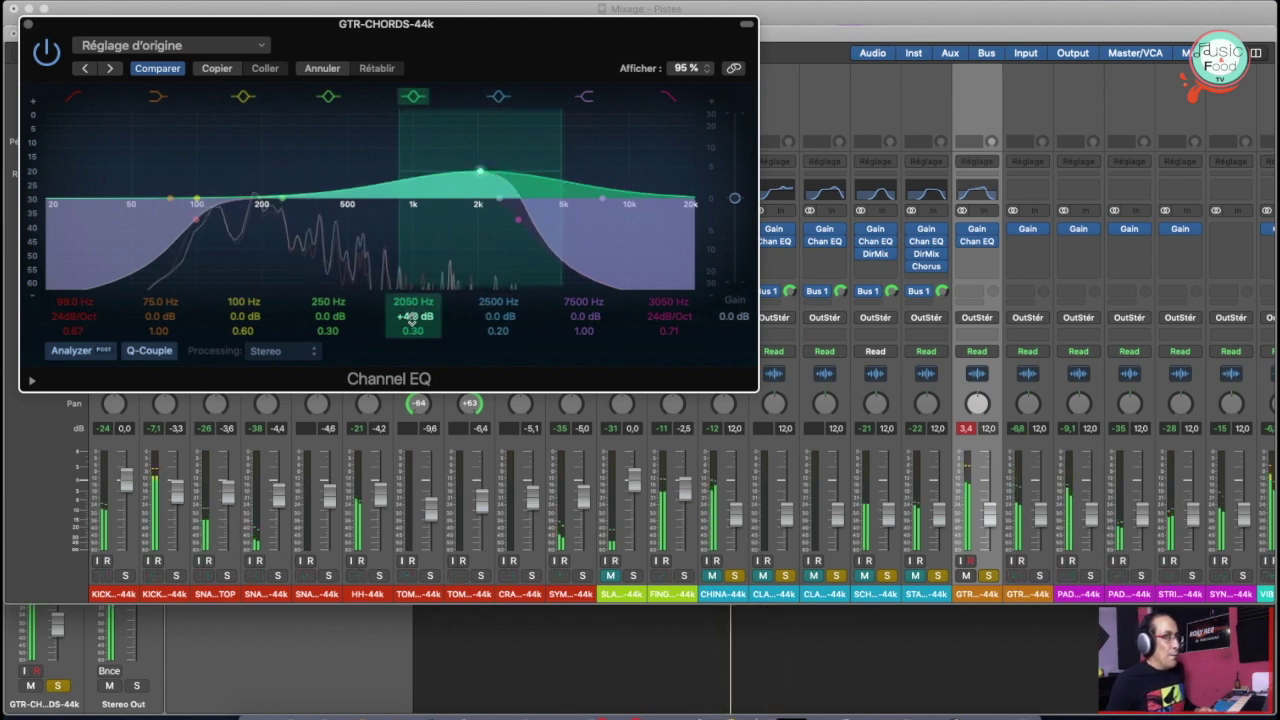
pyautogui.moveTo(412, 330)
pyautogui.mouseDown()
pyautogui.moveTo(412, 310)
pyautogui.moveTo(412, 334)
pyautogui.mouseUp()
pyautogui.moveTo(414, 330); pyautogui.dragTo(414, 340)
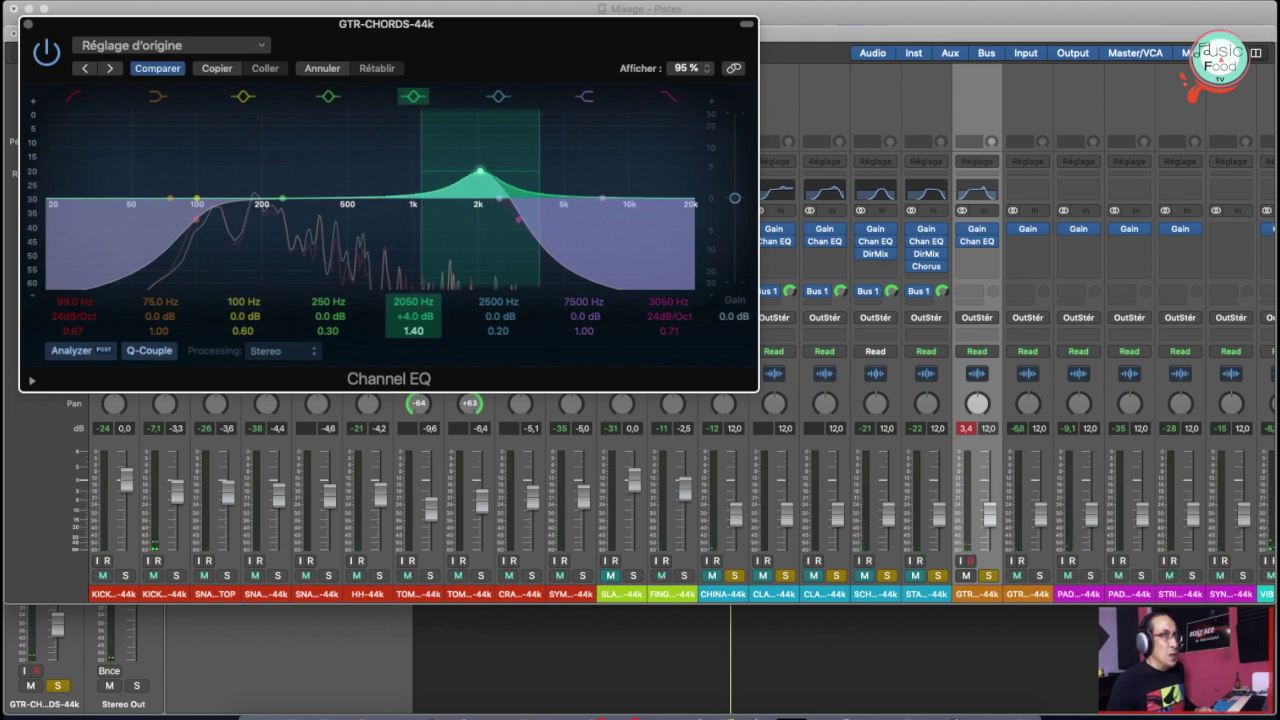
# Boost the 250 Hz band by 24 dB with Q 2.30 and sweep it to 325 Hz to locate the guitar's resonance
pyautogui.moveTo(297, 205); pyautogui.dragTo(317, 121)
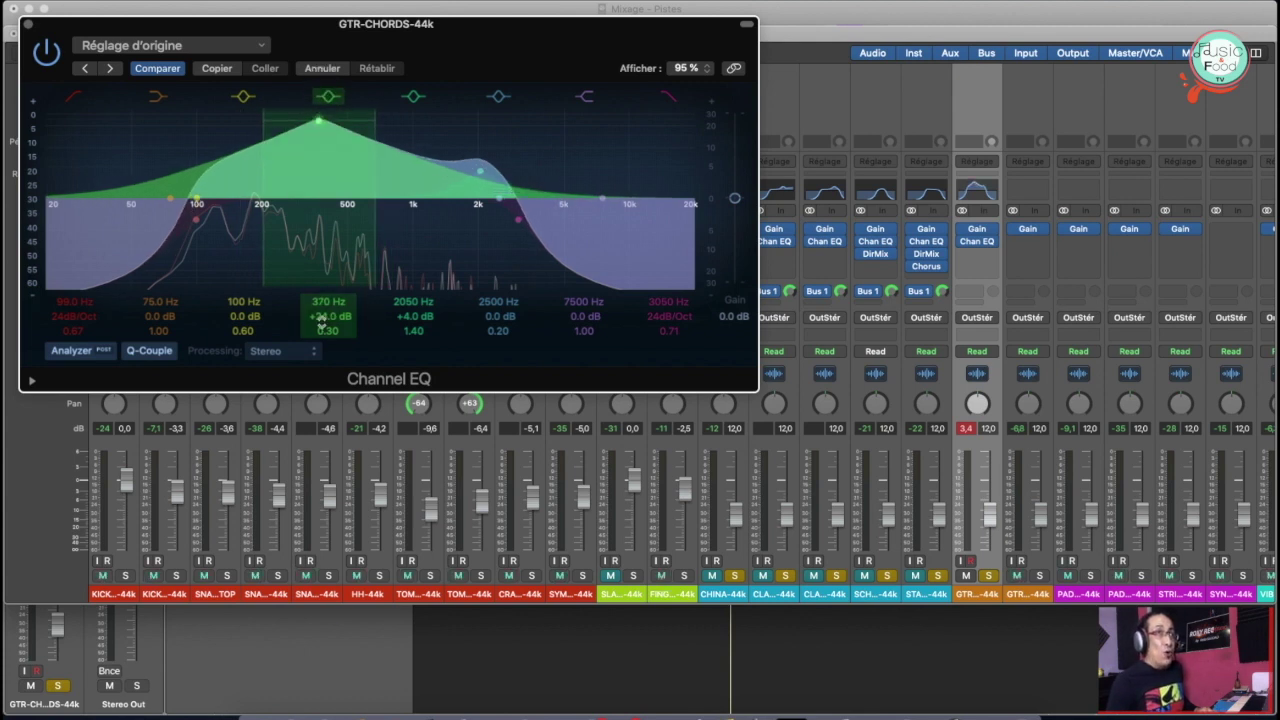
pyautogui.moveTo(325, 330); pyautogui.dragTo(325, 310)
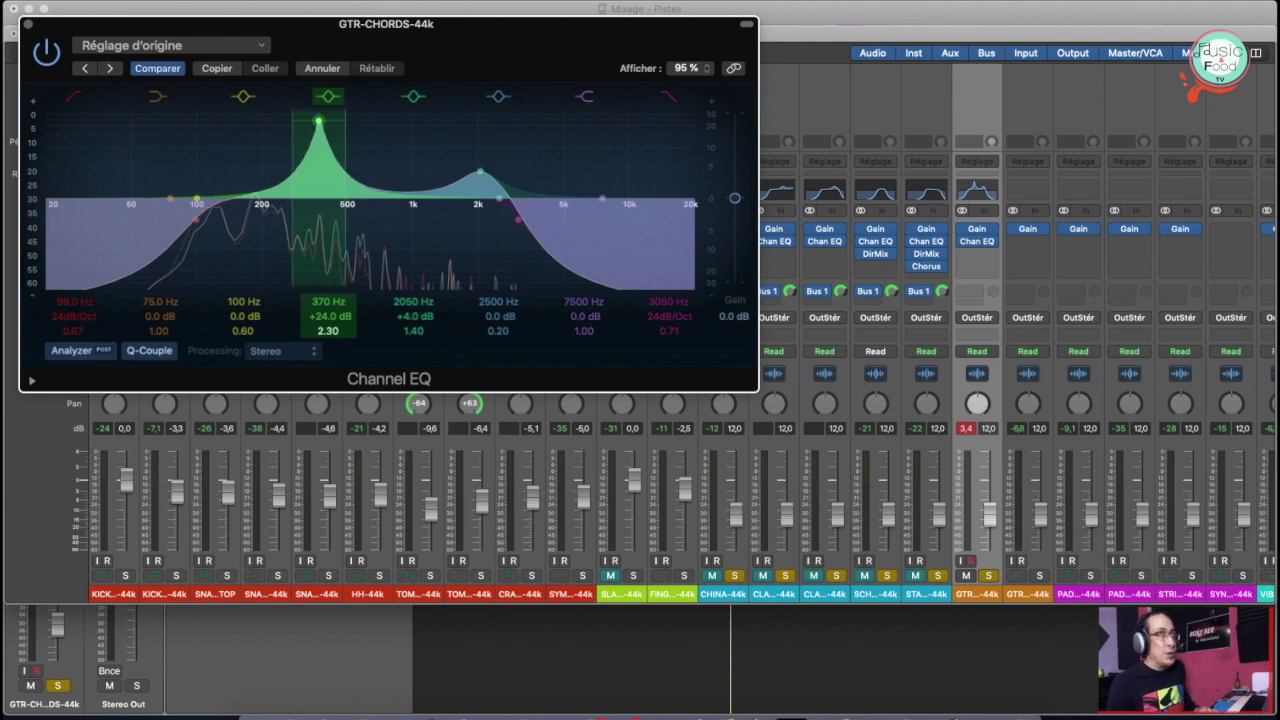
pyautogui.moveTo(318, 121)
pyautogui.mouseDown()
pyautogui.moveTo(298, 122)
pyautogui.moveTo(434, 128)
pyautogui.moveTo(318, 125)
pyautogui.mouseUp()
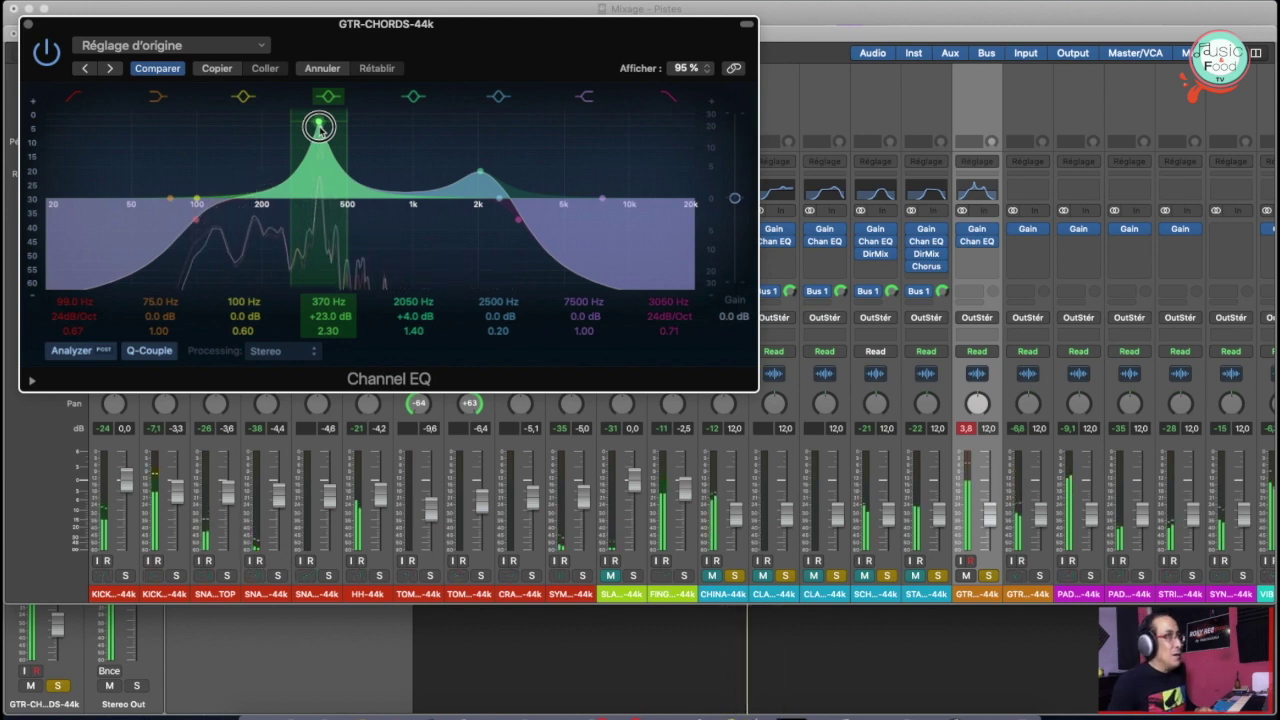
pyautogui.moveTo(321, 125)
pyautogui.mouseDown()
pyautogui.moveTo(268, 121)
pyautogui.moveTo(305, 121)
pyautogui.mouseUp()
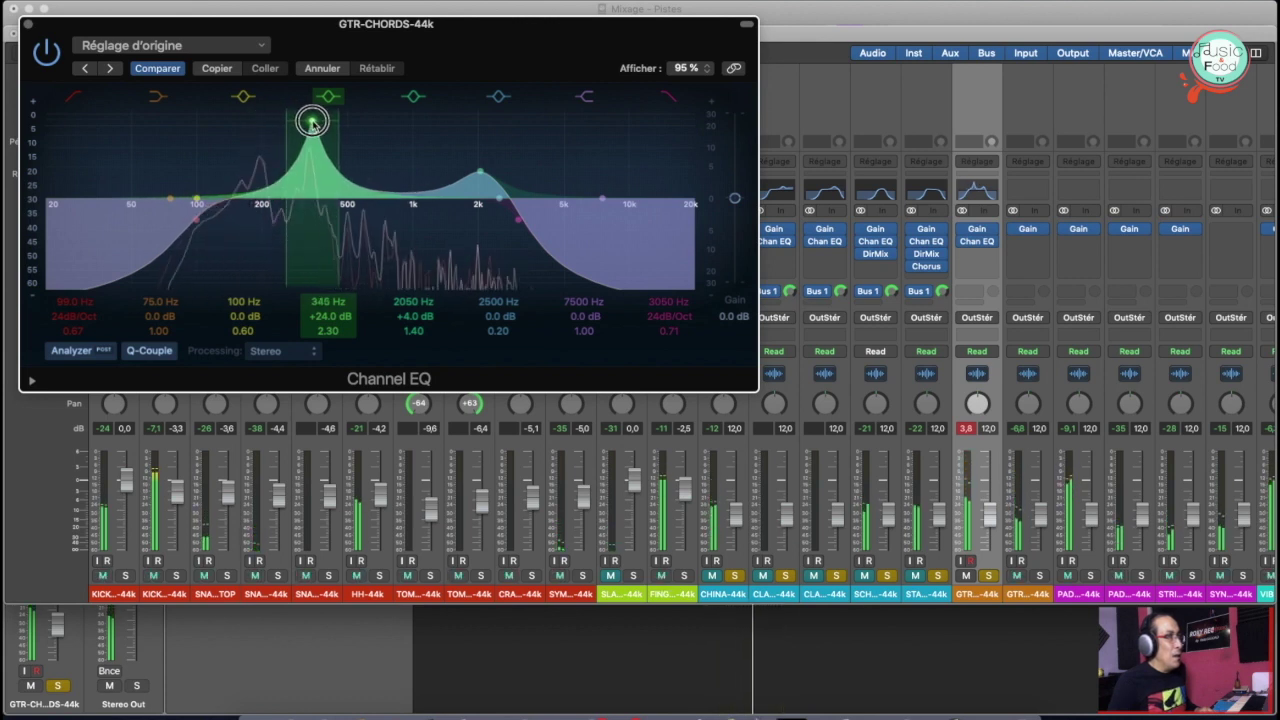
pyautogui.moveTo(312, 121); pyautogui.dragTo(308, 121)
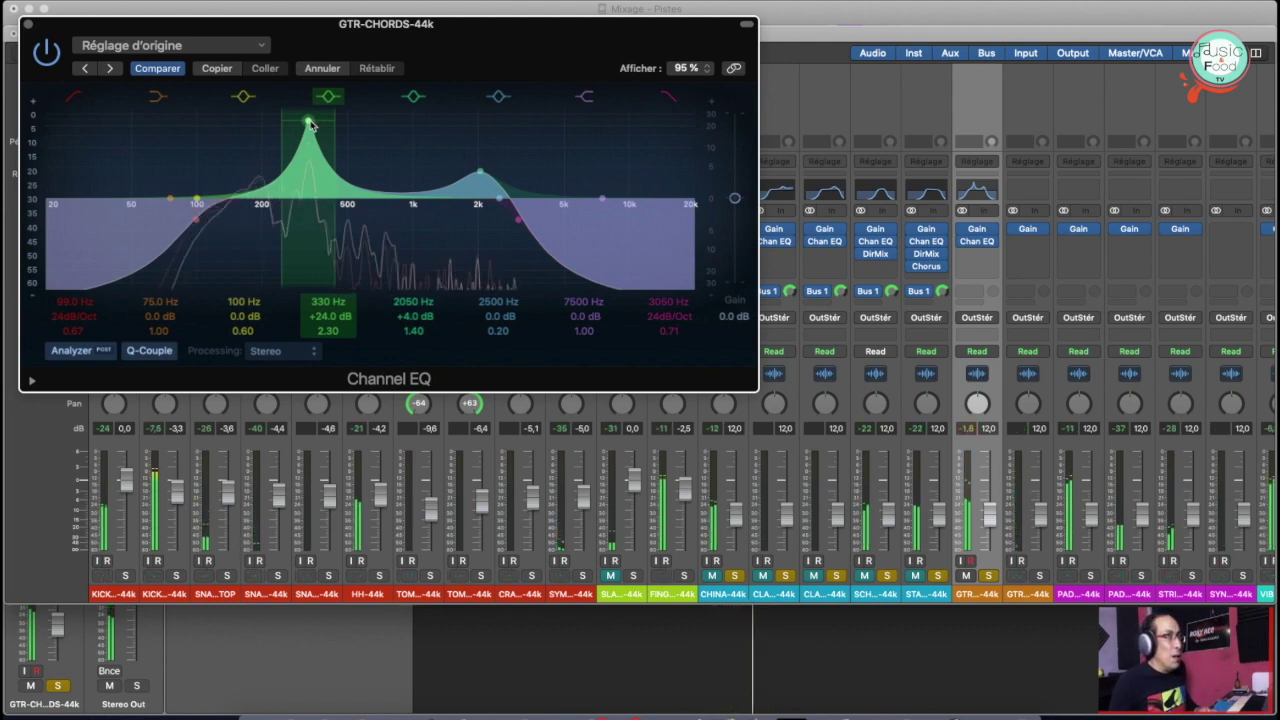
pyautogui.click(309, 121)
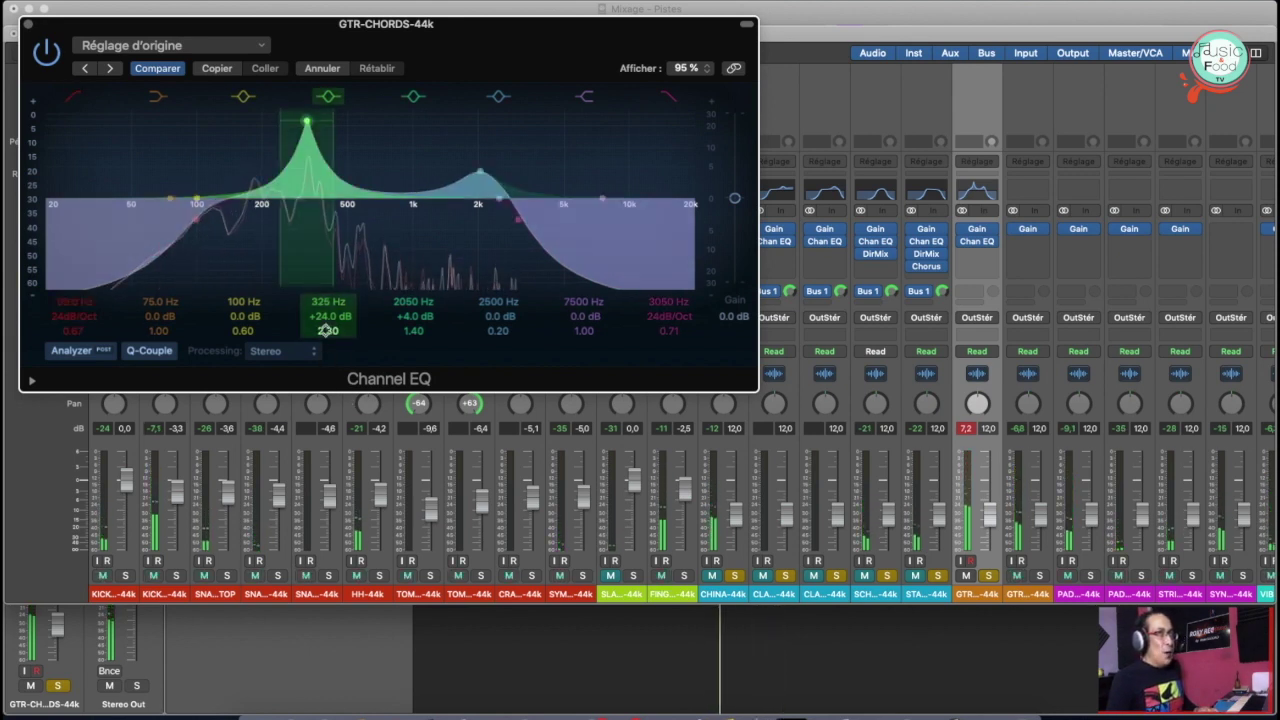
# Turn the 325 Hz boost into a 24 dB cut with Q 8.20 and close the EQ
pyautogui.moveTo(309, 124); pyautogui.dragTo(309, 160)
pyautogui.moveTo(327, 331); pyautogui.dragTo(327, 270)
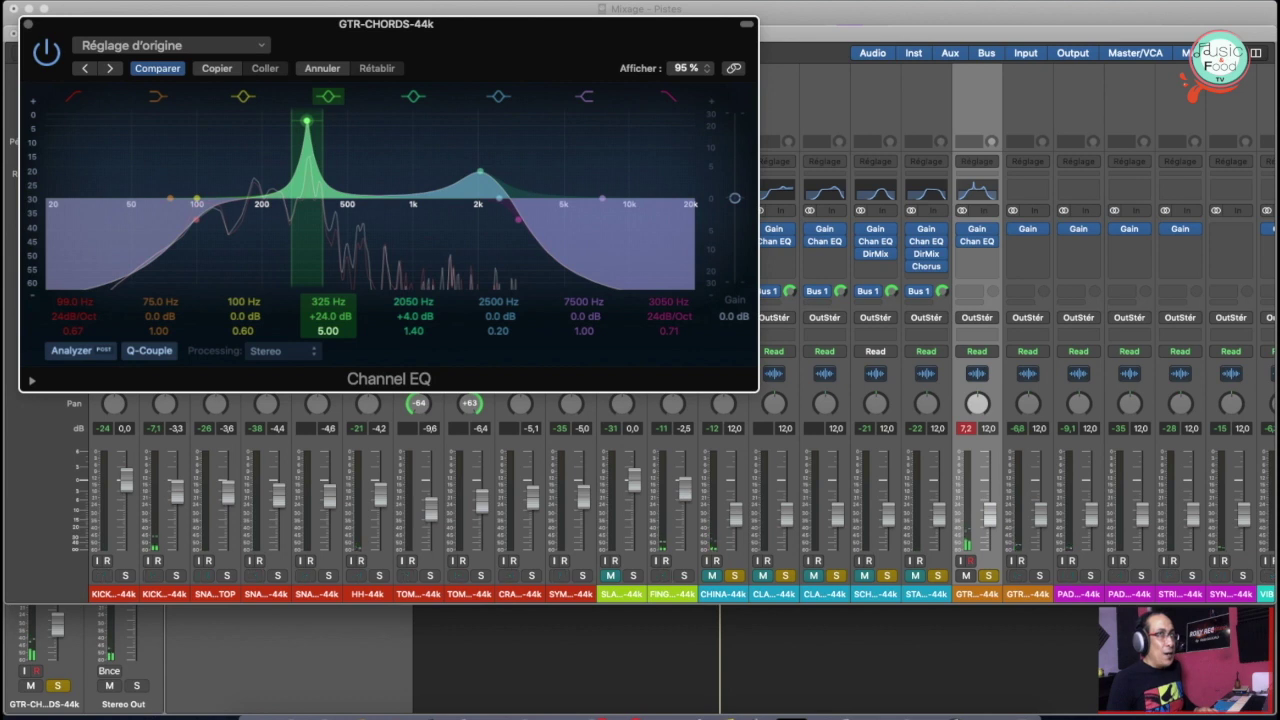
pyautogui.moveTo(322, 316); pyautogui.dragTo(322, 380)
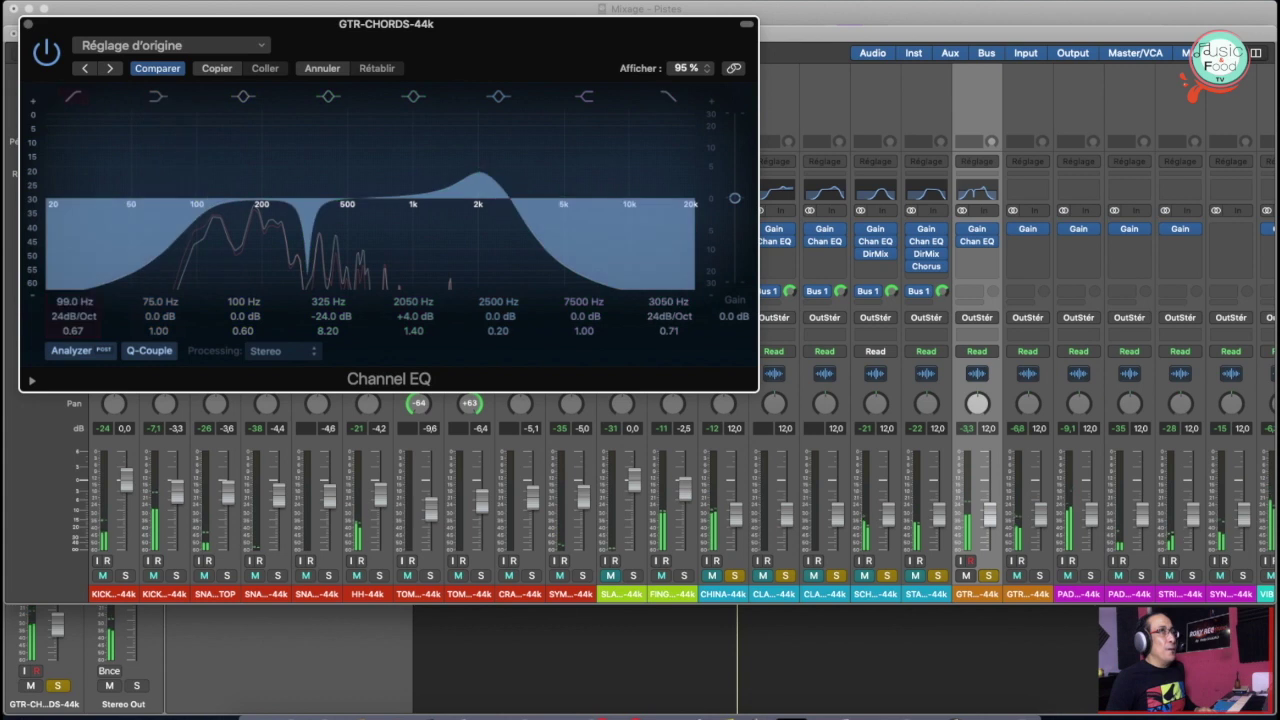
pyautogui.click(27, 23)
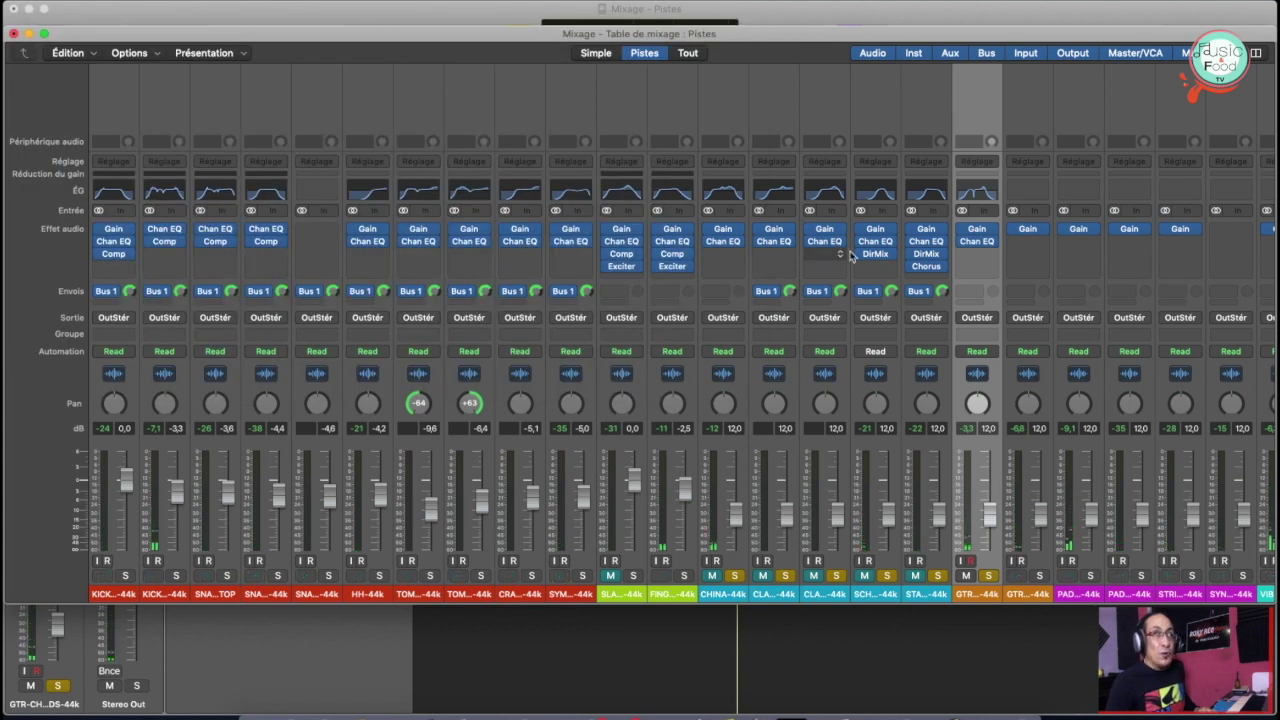
# Insert a Compressor on the GTR-CHORDS-44k channel after the EQ and select the Vintage VCA model
pyautogui.click(991, 258)
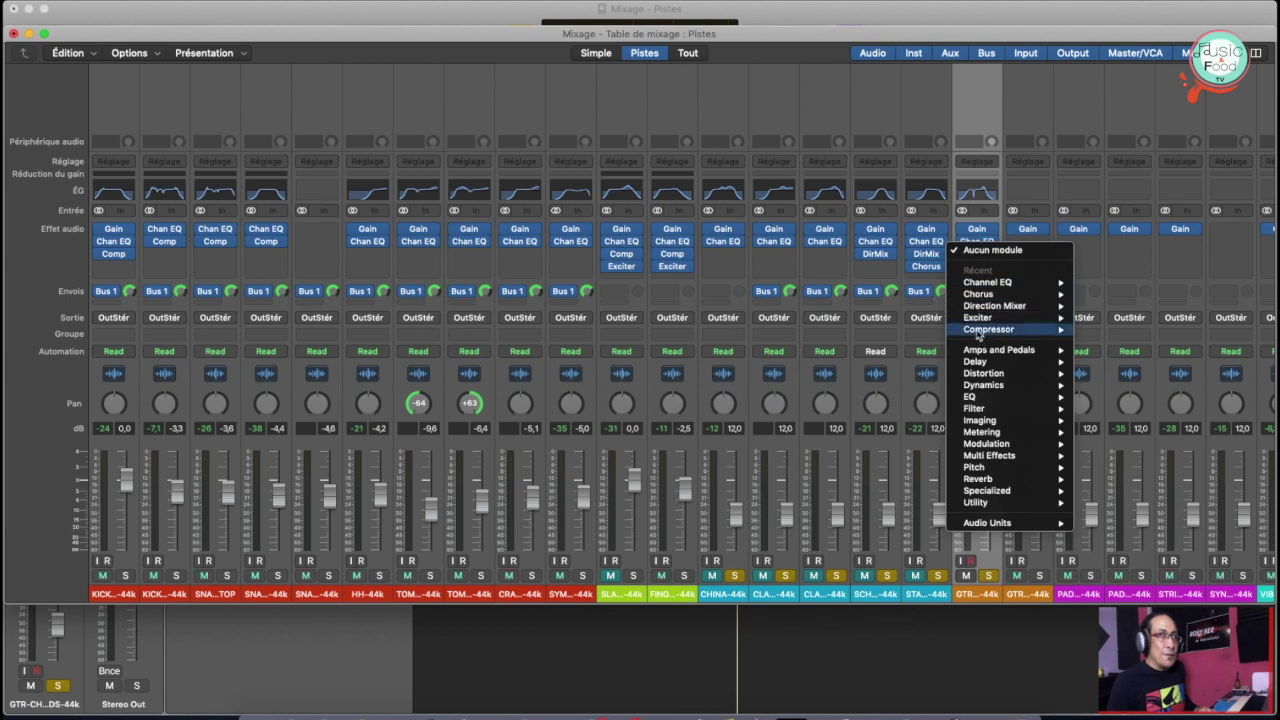
pyautogui.moveTo(1048, 337)
pyautogui.click(1104, 330)
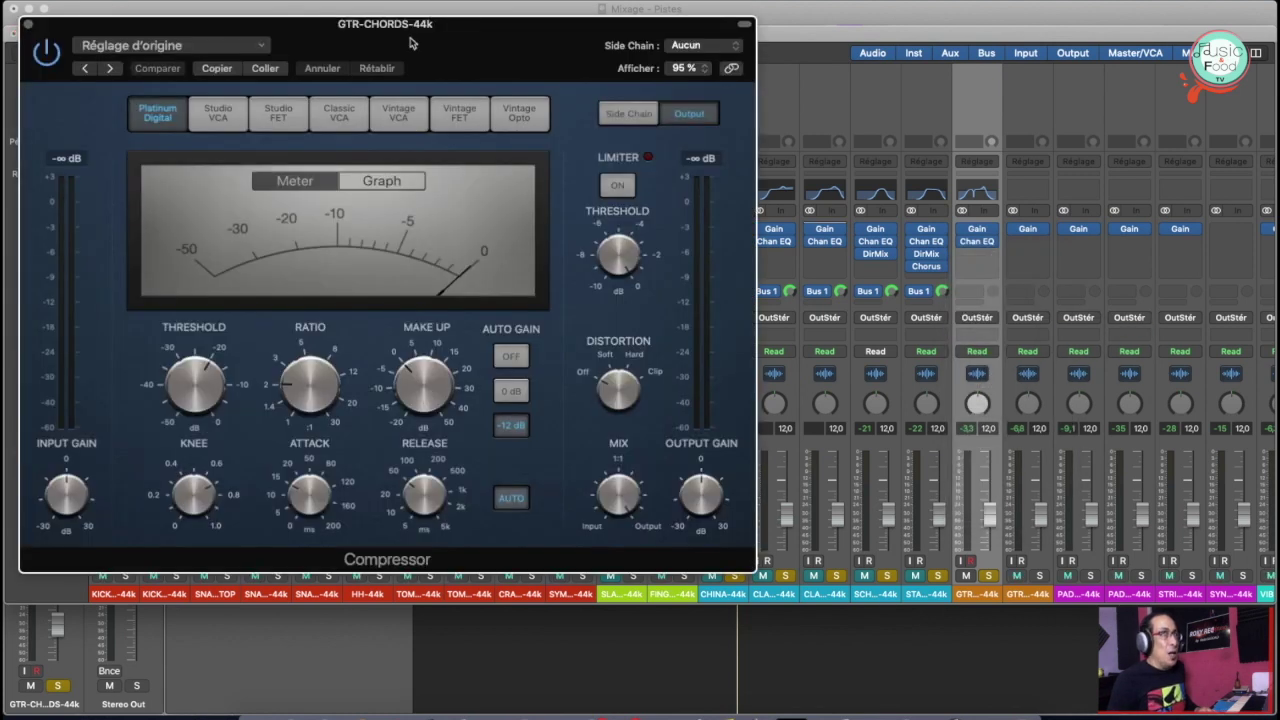
pyautogui.moveTo(374, 34); pyautogui.dragTo(362, 10)
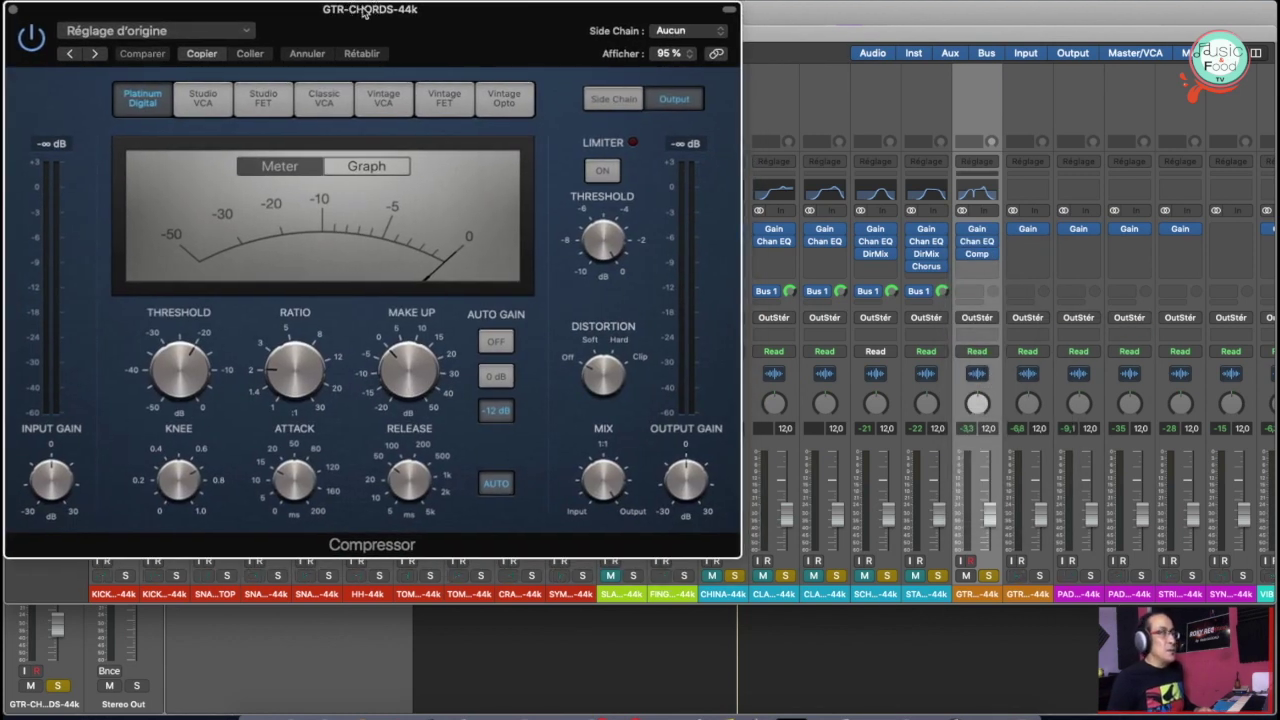
pyautogui.click(383, 98)
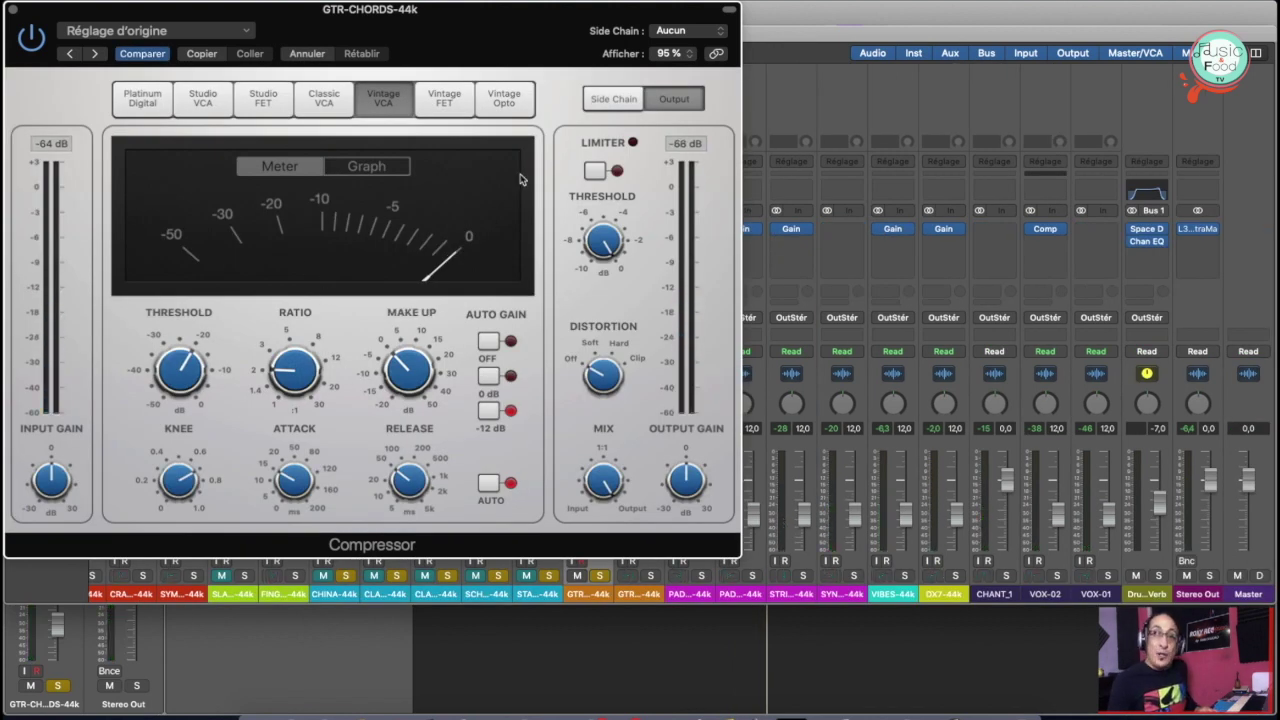
# During playback, lower the compressor's threshold to -23 dB and raise its ratio
pyautogui.press('space')
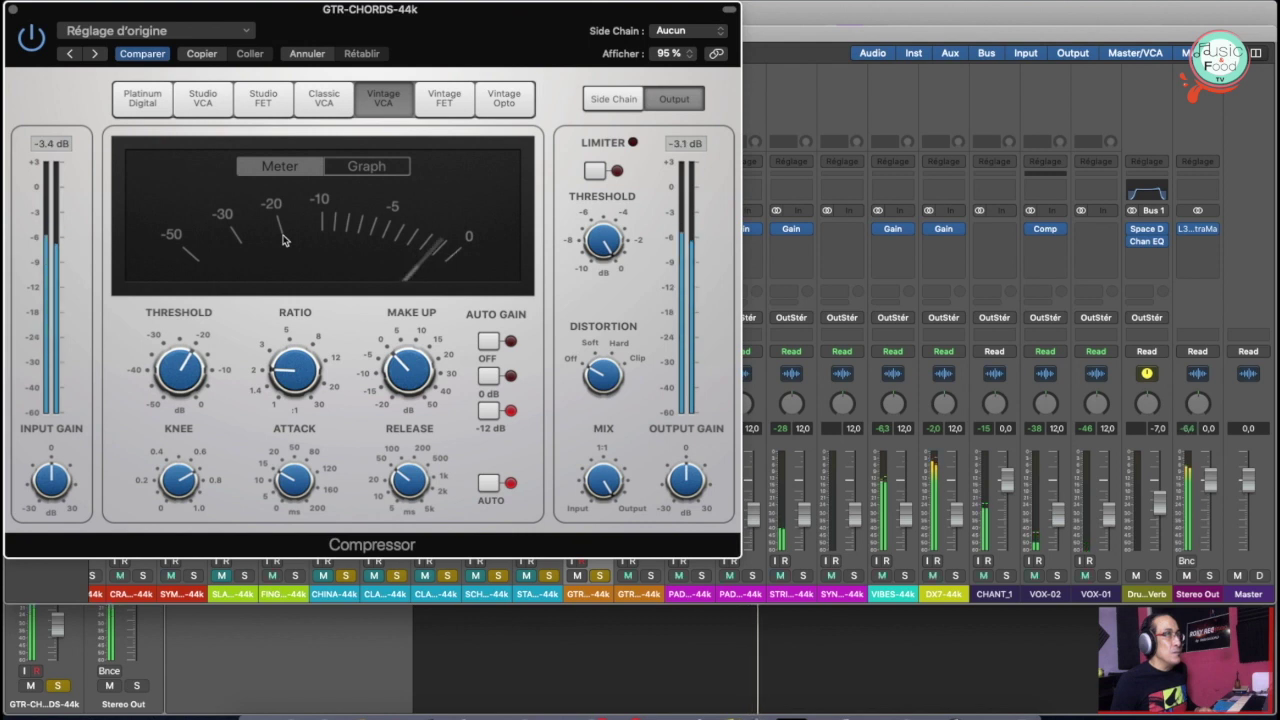
pyautogui.moveTo(177, 375)
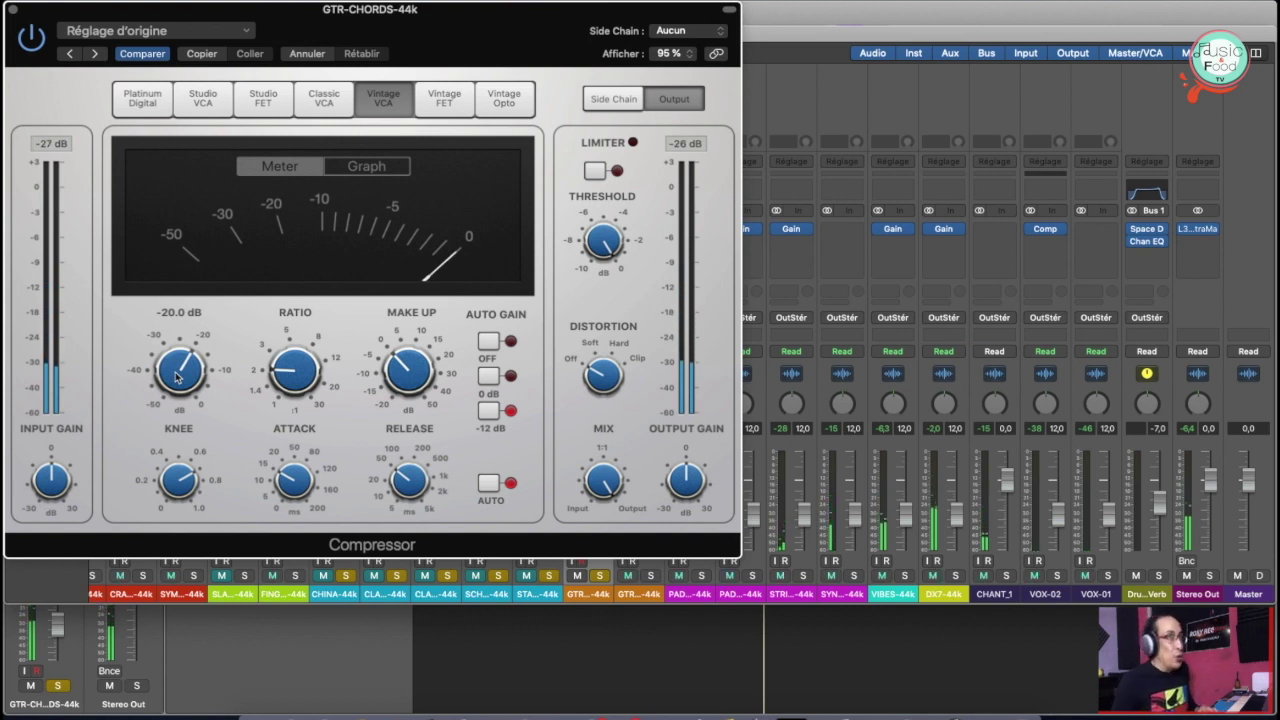
pyautogui.moveTo(176, 376)
pyautogui.mouseDown()
pyautogui.moveTo(171, 403)
pyautogui.moveTo(177, 385)
pyautogui.mouseUp()
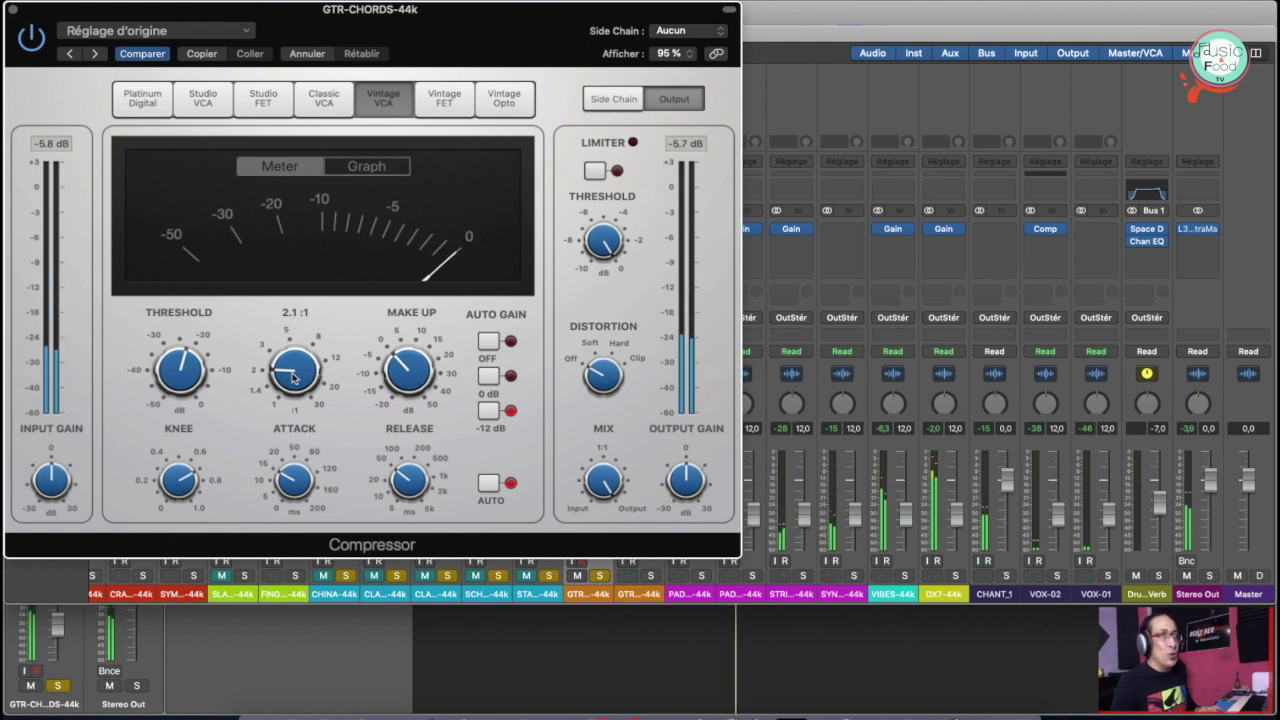
pyautogui.moveTo(293, 376); pyautogui.dragTo(283, 352)
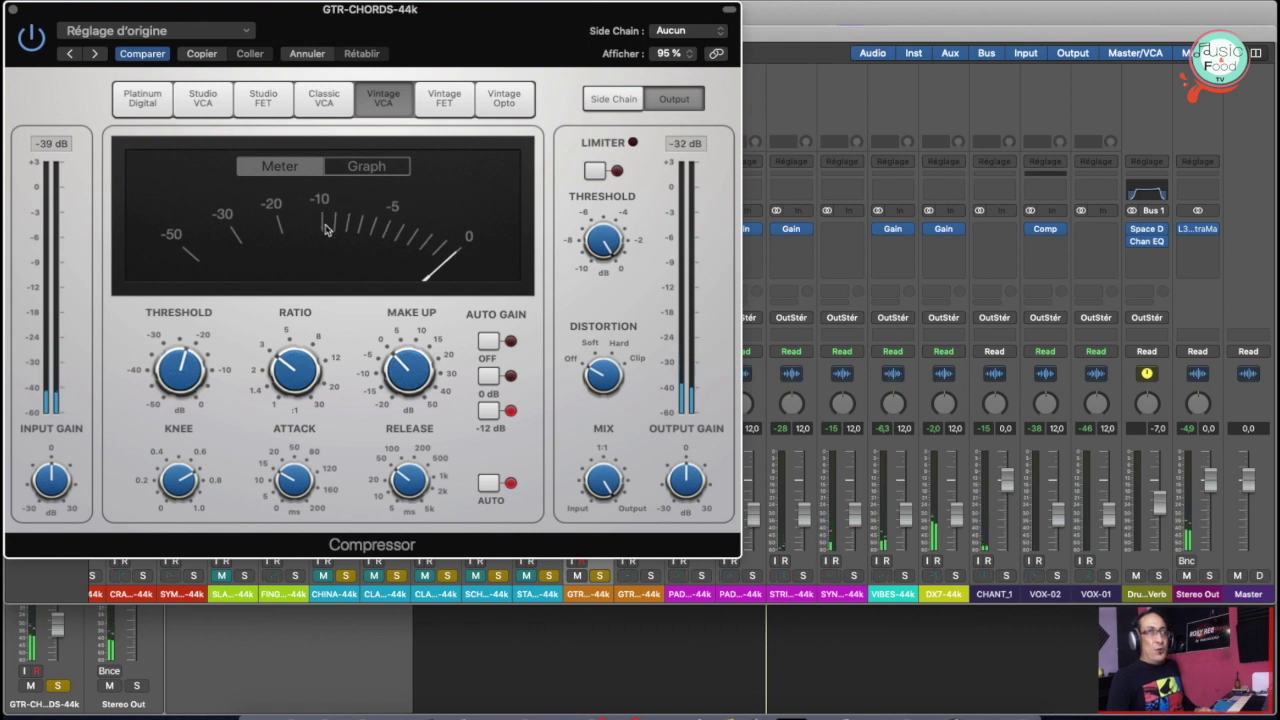
pyautogui.moveTo(285, 378); pyautogui.dragTo(287, 353)
pyautogui.moveTo(163, 368); pyautogui.dragTo(181, 374)
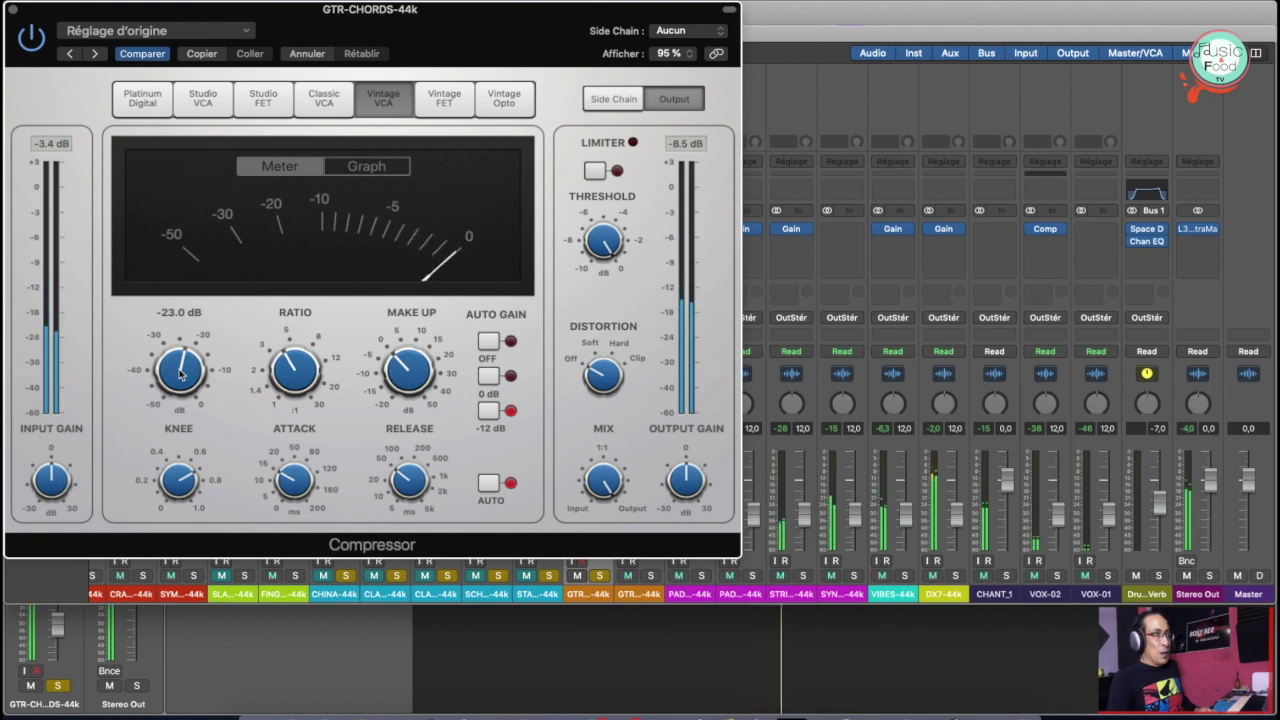
# Set the guitar compressor's attack to 11 ms while listening, and review its remaining controls
pyautogui.moveTo(296, 478)
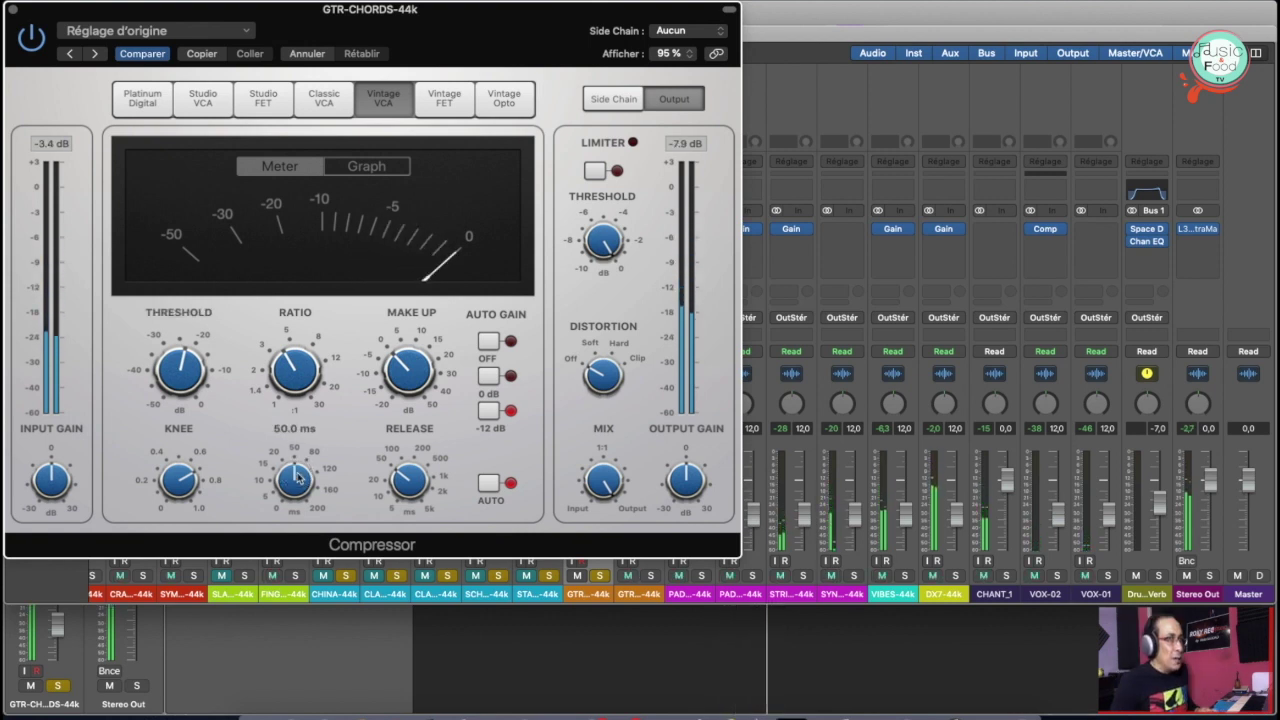
pyautogui.moveTo(296, 478); pyautogui.dragTo(291, 510)
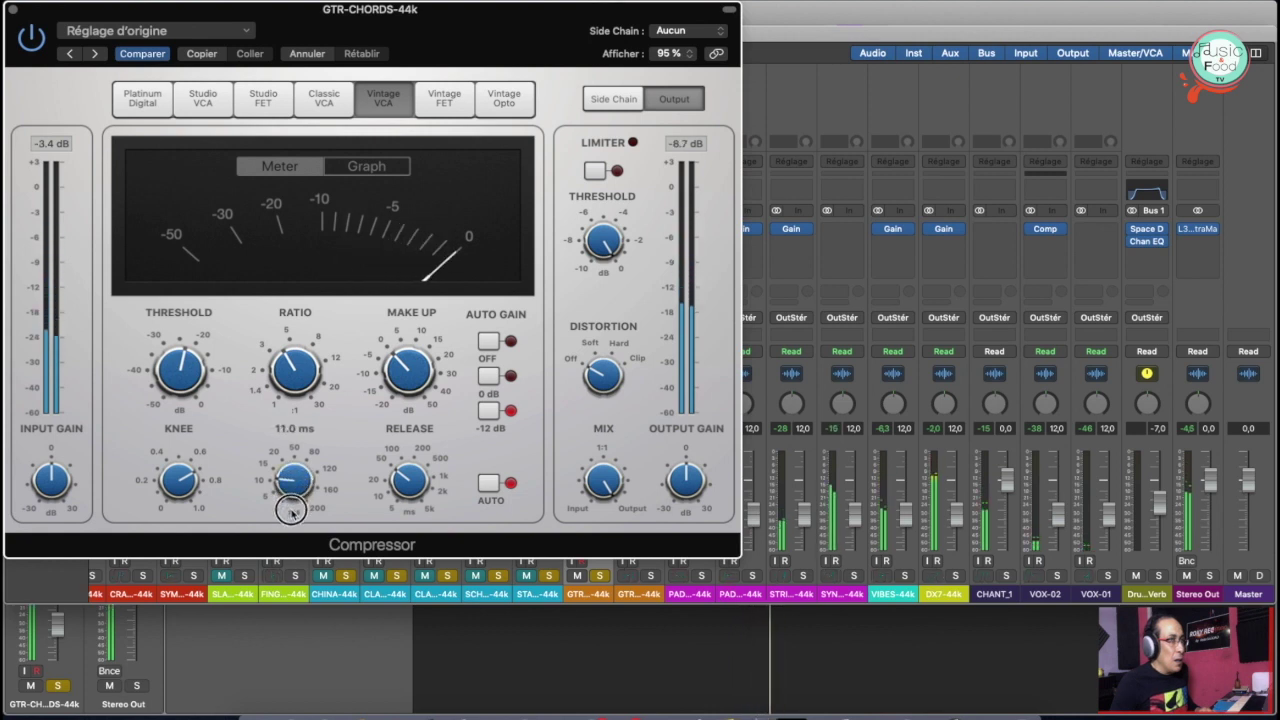
pyautogui.moveTo(380, 440)
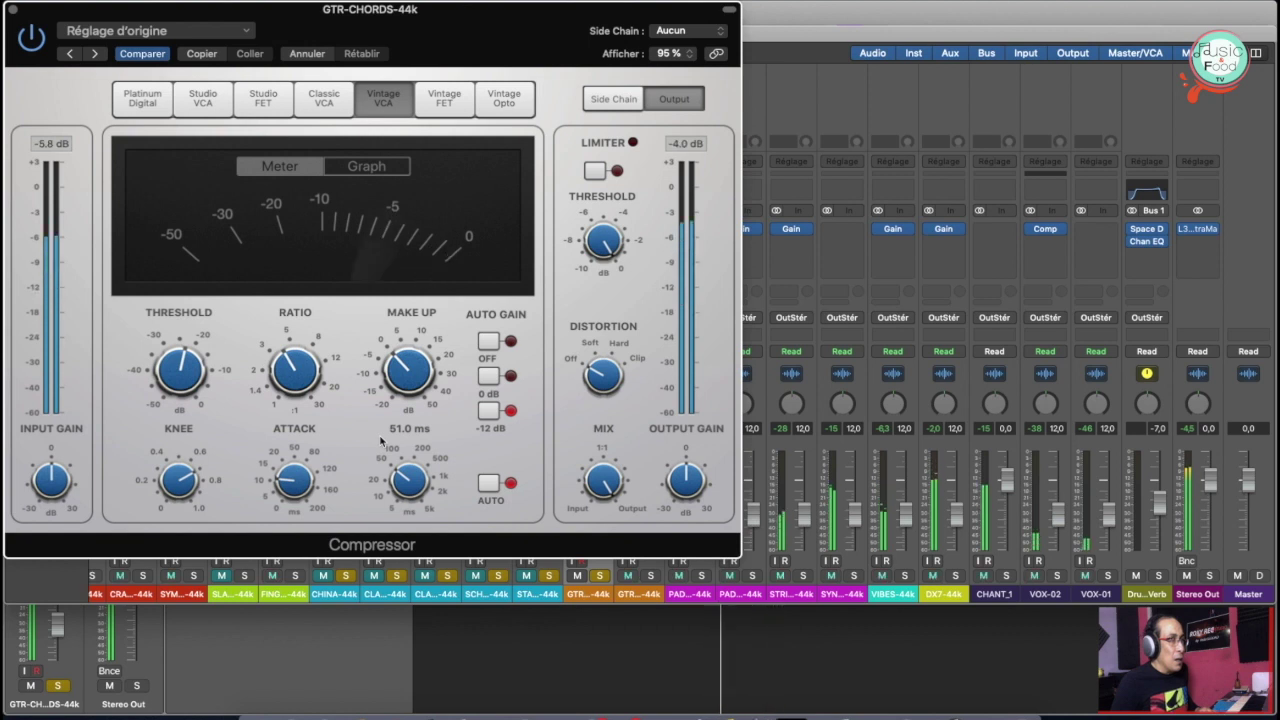
pyautogui.moveTo(597, 484)
pyautogui.moveTo(640, 205)
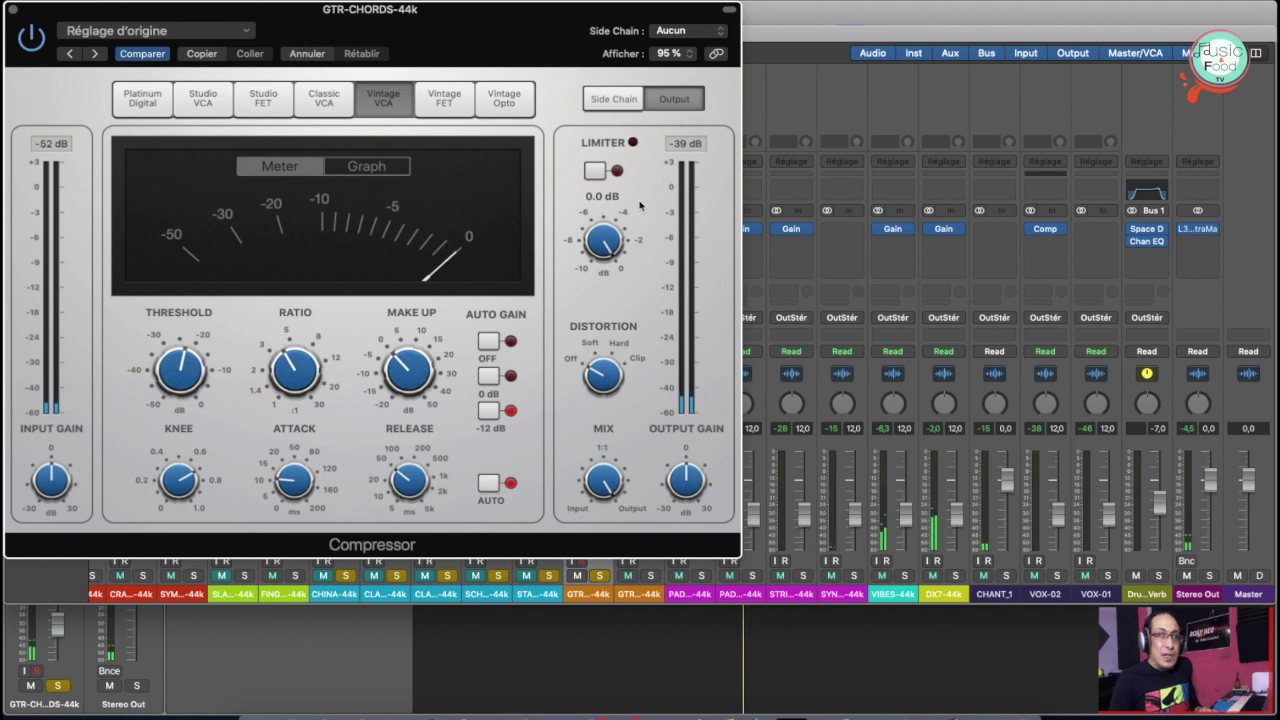
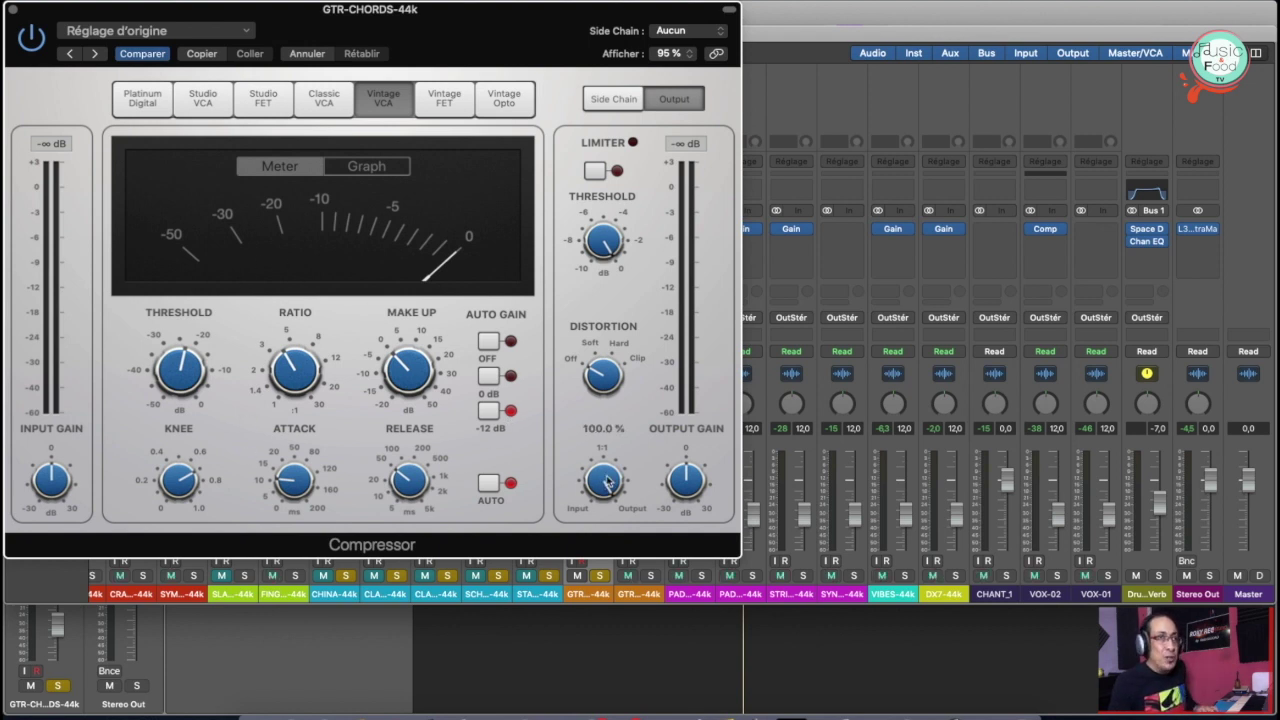
# Play the guitar, reduce the compressor's Mix to blend in some dry signal, and close the compressor
pyautogui.press('space')
pyautogui.moveTo(606, 481); pyautogui.dragTo(614, 476)
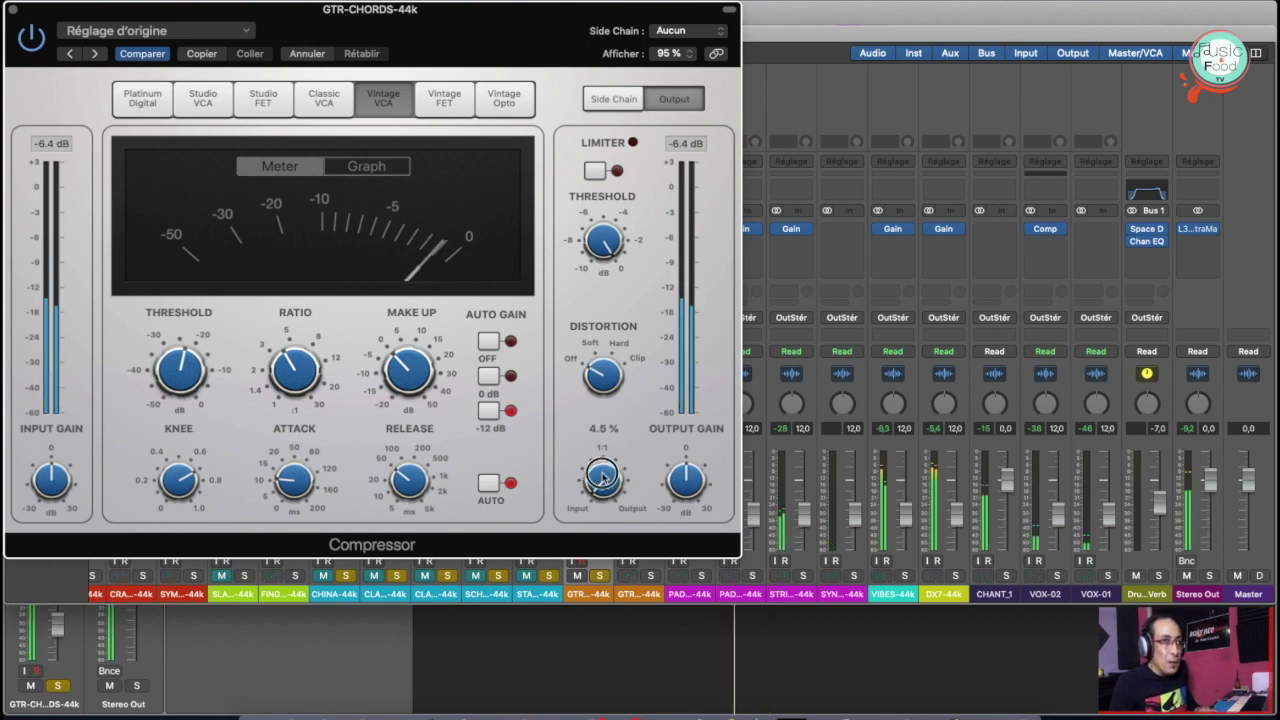
pyautogui.moveTo(598, 418); pyautogui.dragTo(598, 390)
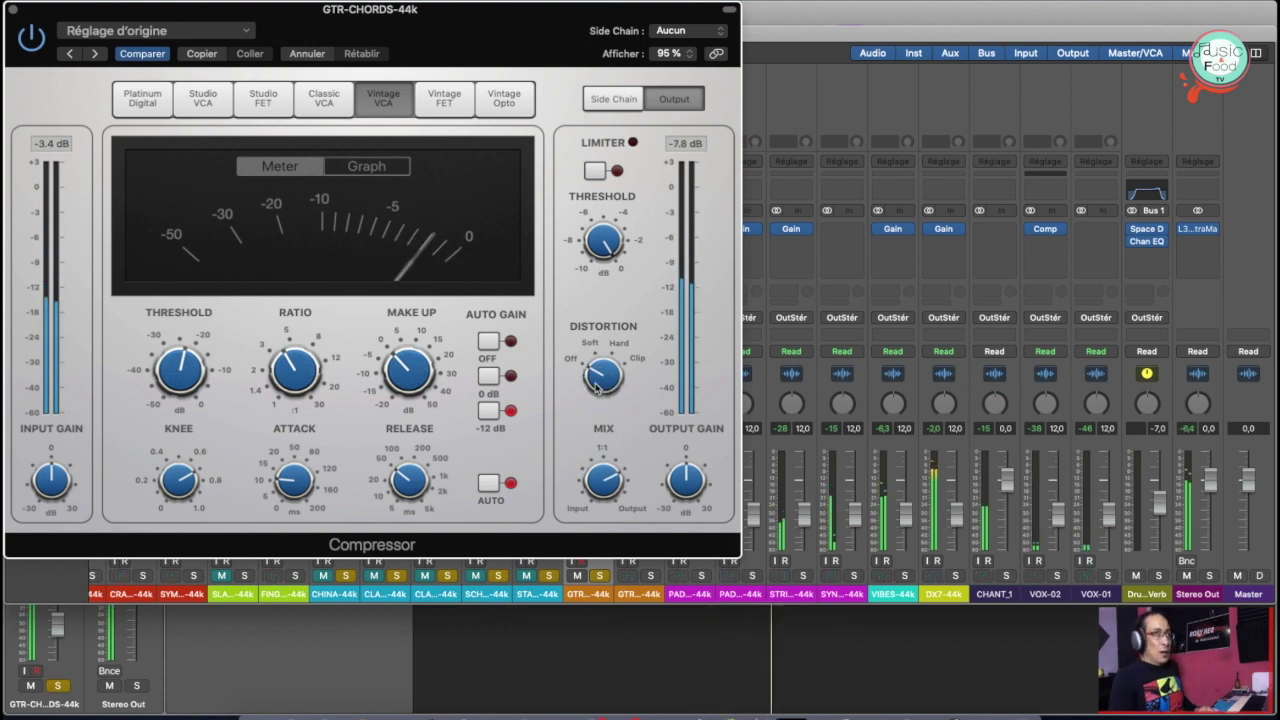
pyautogui.click(12, 11)
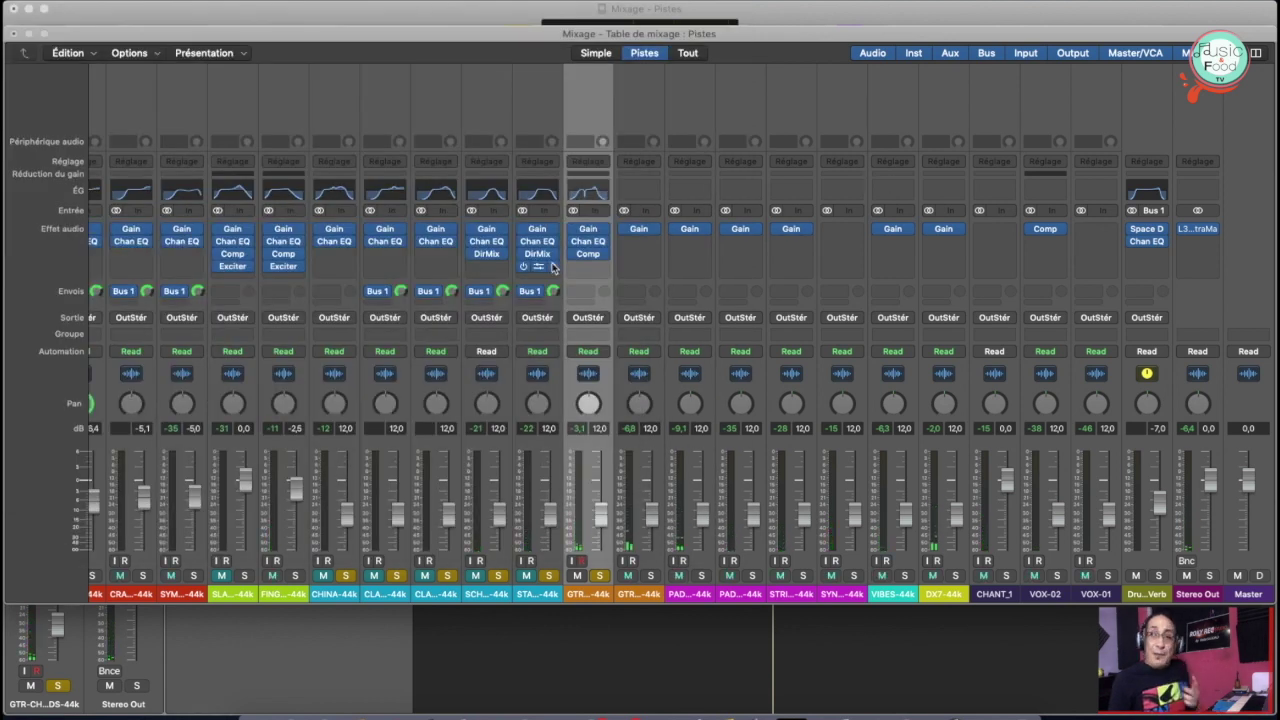
# Insert a stereo Chorus on the GTR-CHORDS-44k channel after the Compressor
pyautogui.click(605, 268)
pyautogui.moveTo(606, 320)
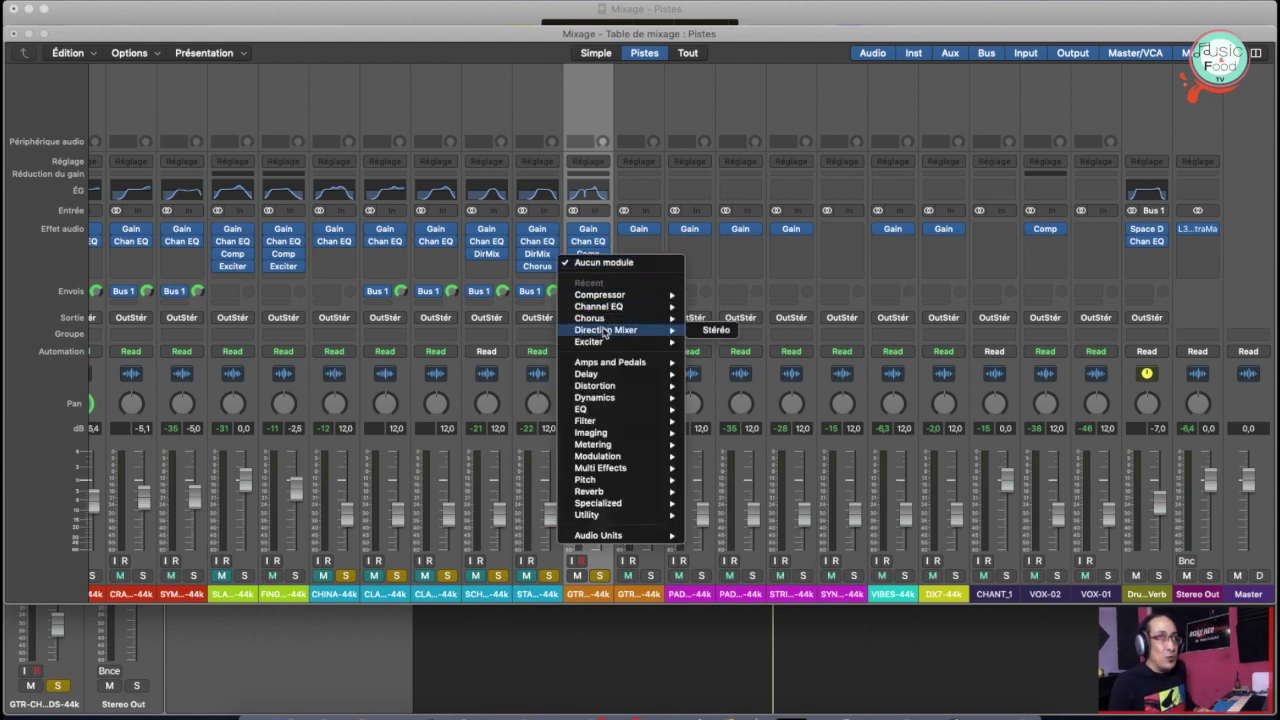
pyautogui.click(716, 318)
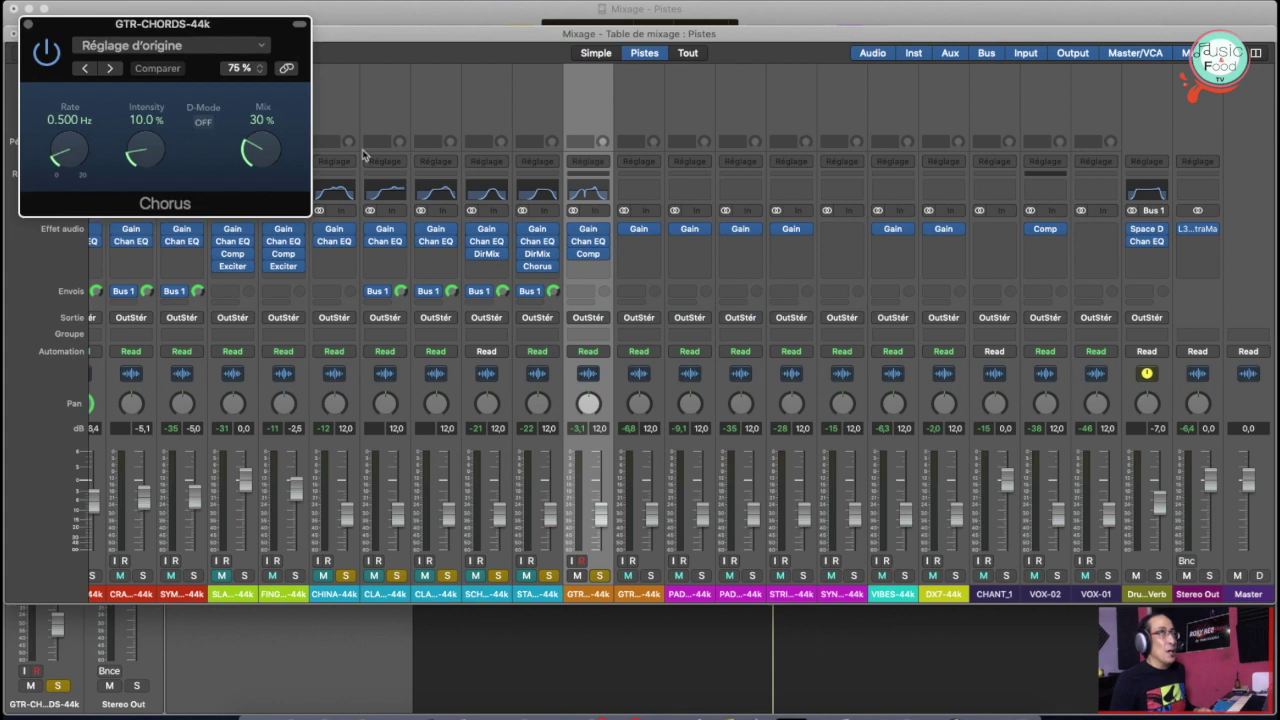
# Lower the Chorus Mix to 8 %, compare the guitar with and without the effect during playback, and close the Chorus
pyautogui.moveTo(260, 155); pyautogui.dragTo(258, 204)
pyautogui.press('space')
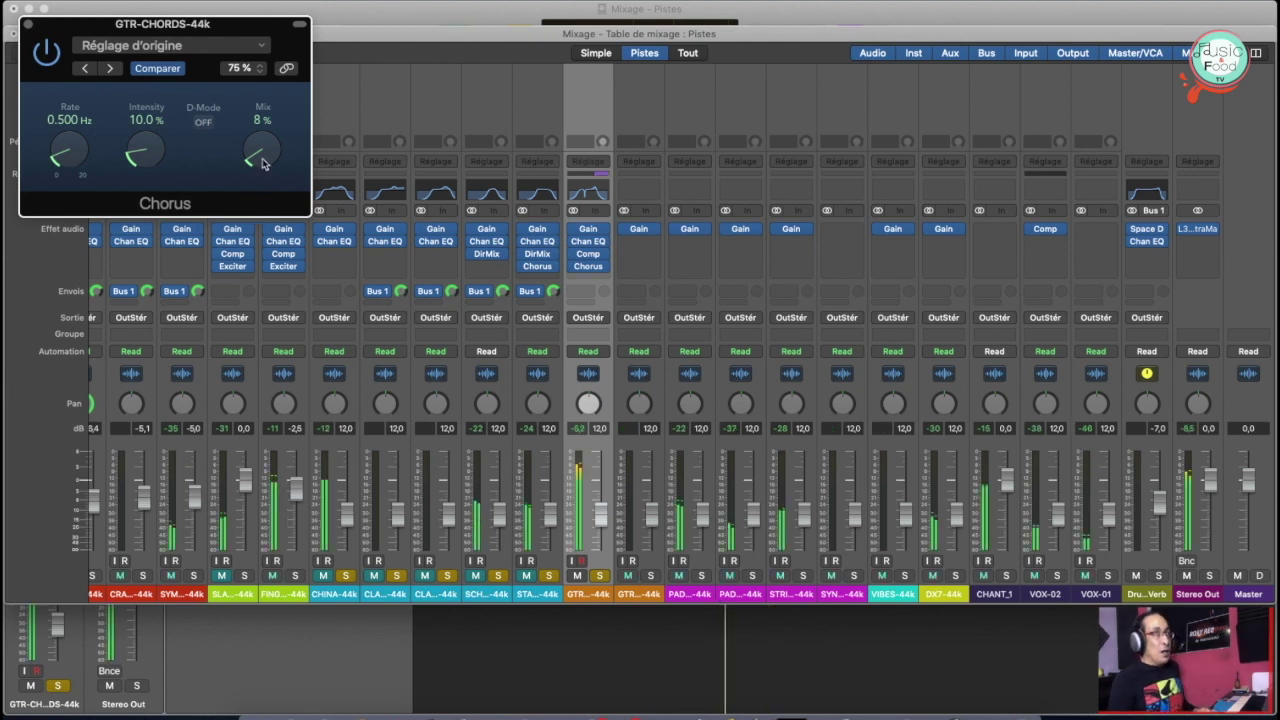
pyautogui.click(46, 53)
pyautogui.click(46, 53)
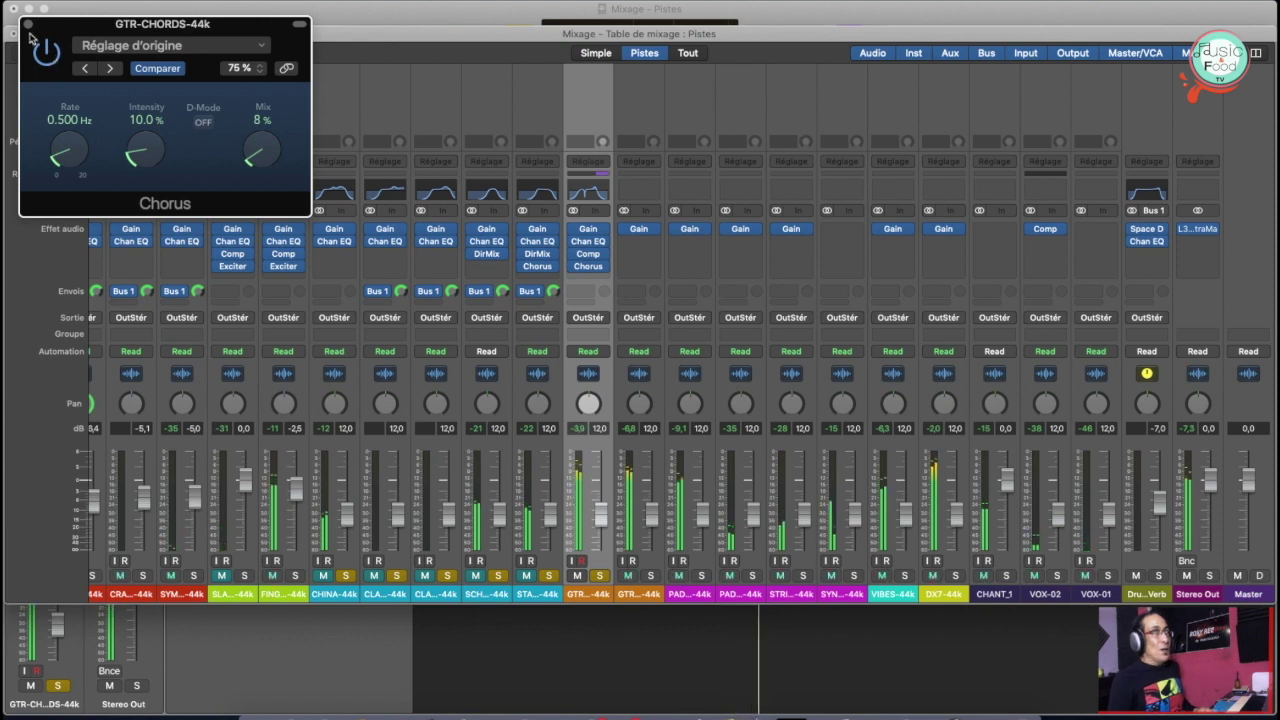
pyautogui.click(27, 23)
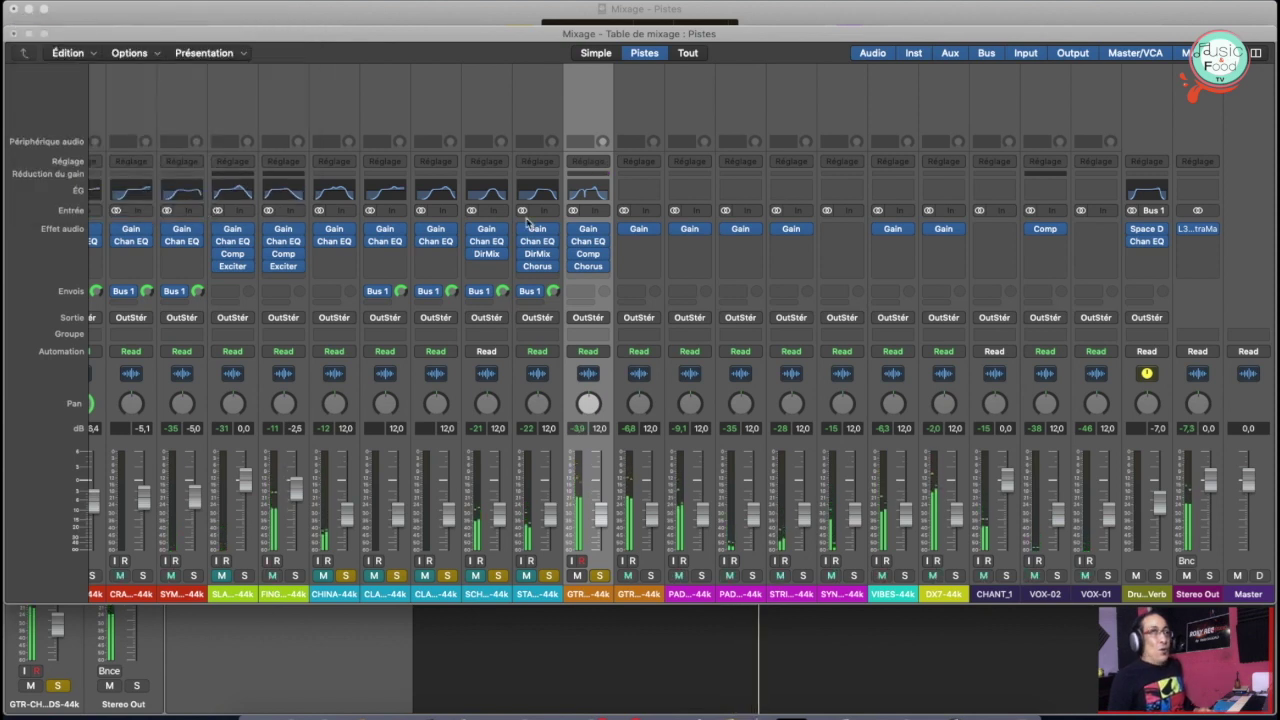
# Insert a stereo Exciter after the Chorus on the GTR-CHORDS-44k channel
pyautogui.click(602, 278)
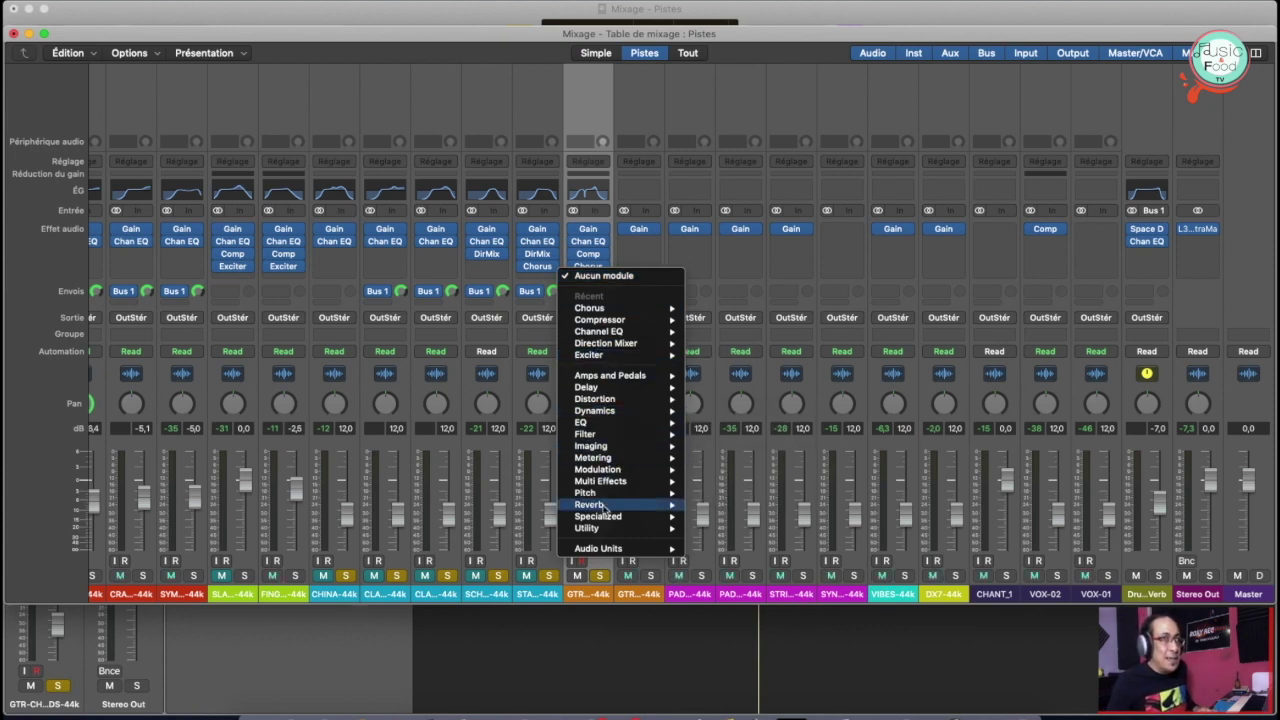
pyautogui.moveTo(602, 534)
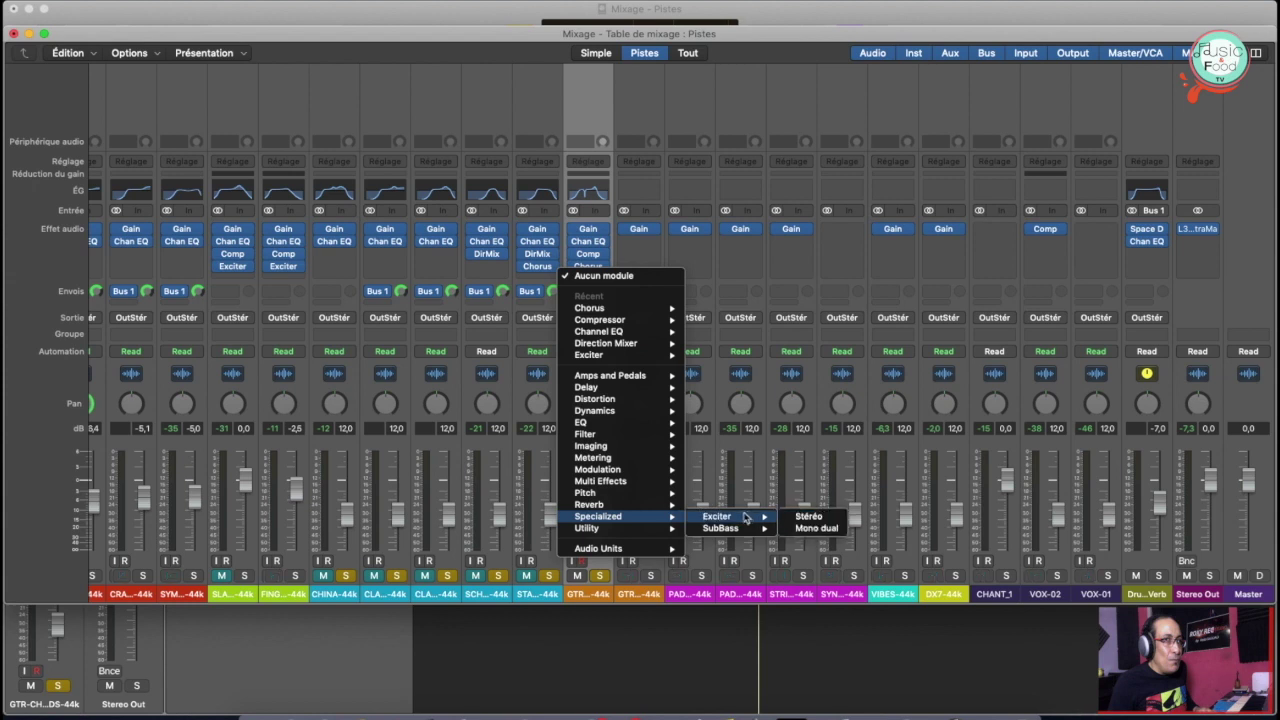
pyautogui.click(797, 516)
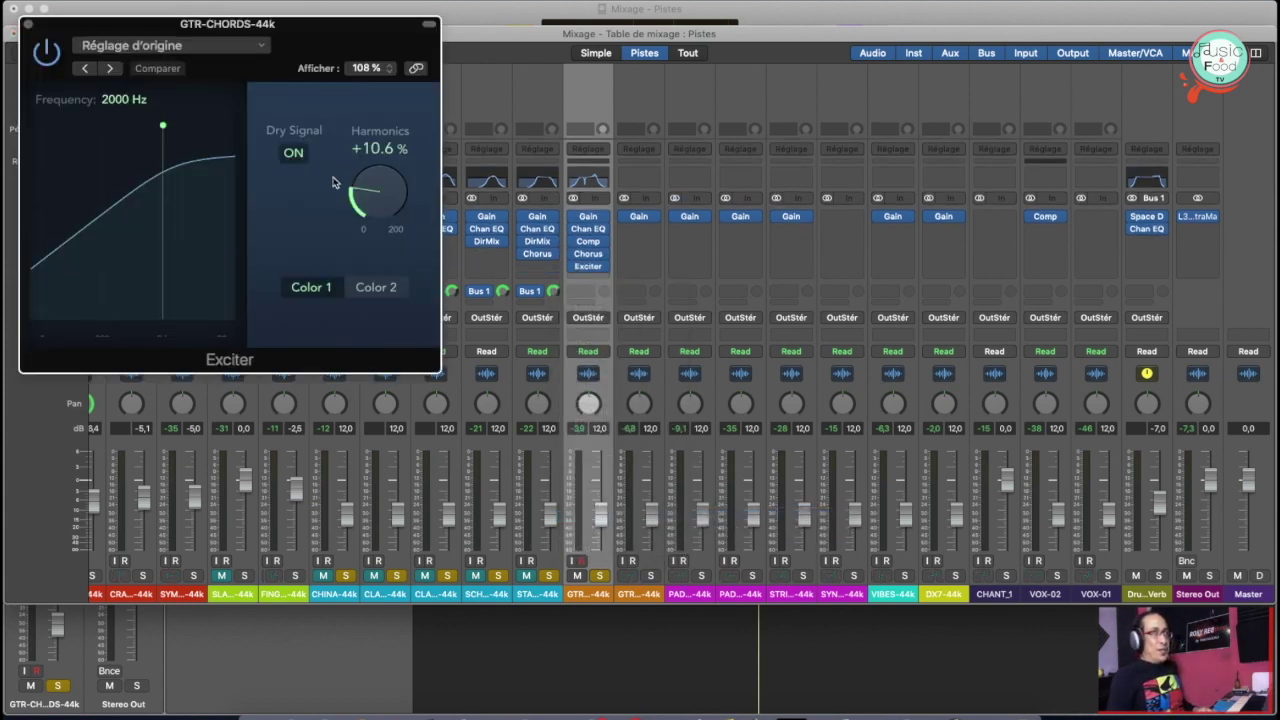
# Set the Exciter's Frequency to 5900 Hz and its Harmonics to about 44.2 % while the guitar plays
pyautogui.press('space')
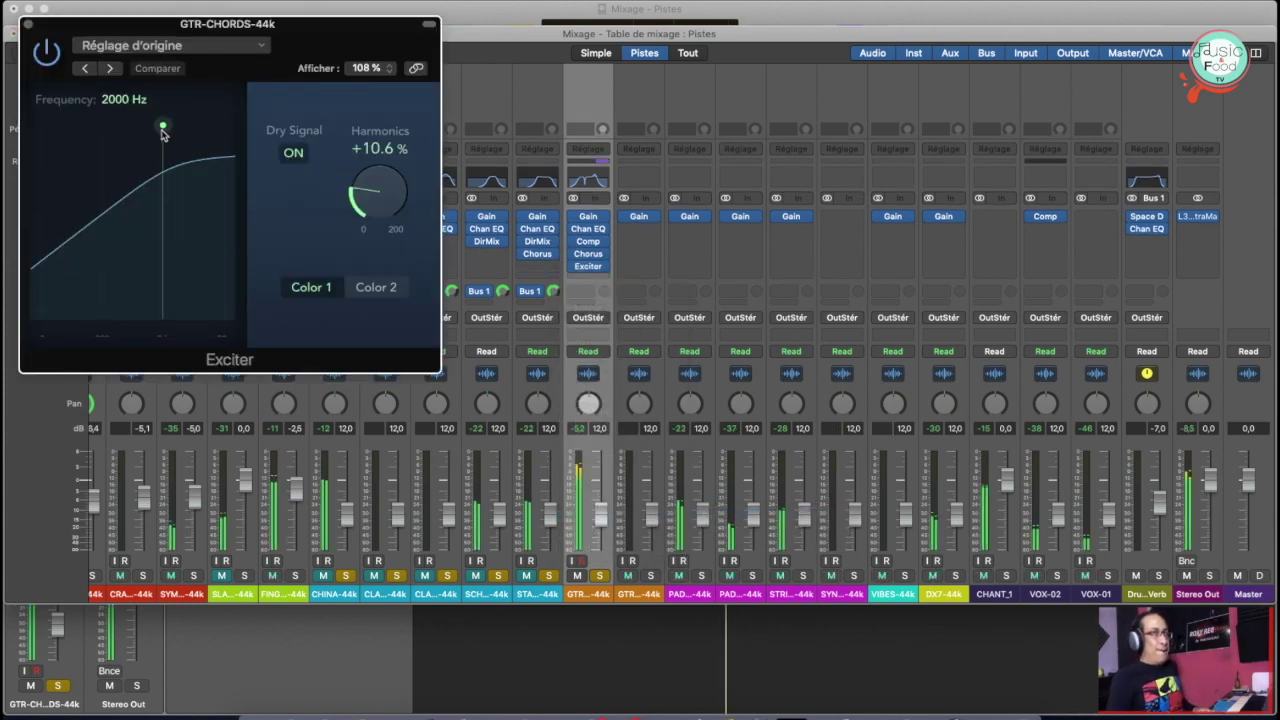
pyautogui.moveTo(362, 200); pyautogui.dragTo(358, 134)
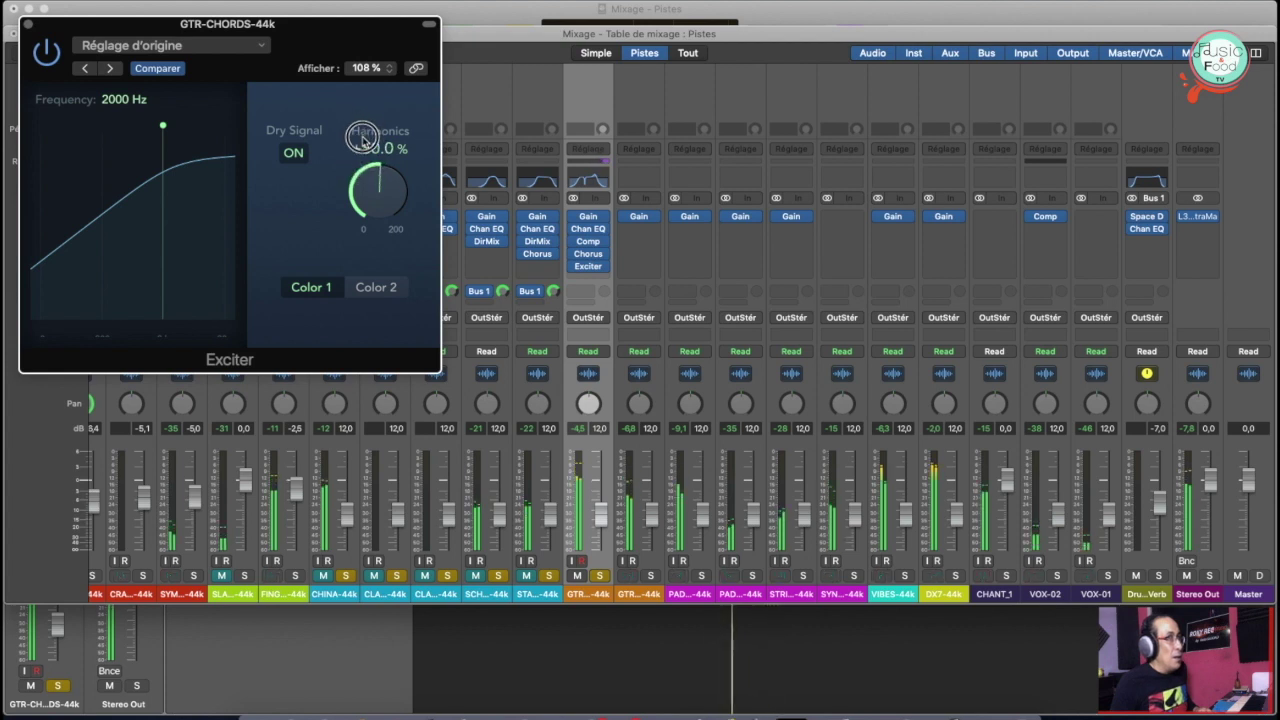
pyautogui.moveTo(164, 127); pyautogui.dragTo(191, 127)
pyautogui.moveTo(381, 202); pyautogui.dragTo(377, 205)
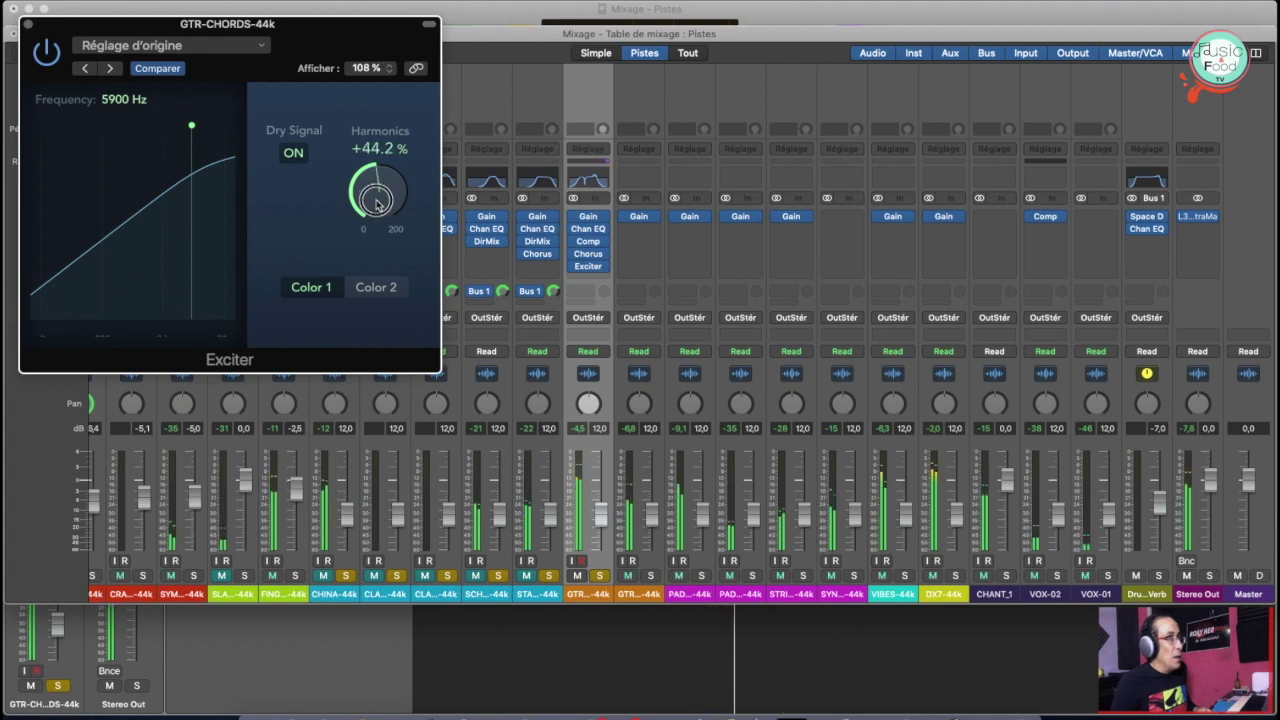
# Open the guitar's Channel EQ and sweep its third band with a +24 dB boost and Q of 40, stopping at 860 Hz
pyautogui.click(593, 185)
pyautogui.click(593, 185)
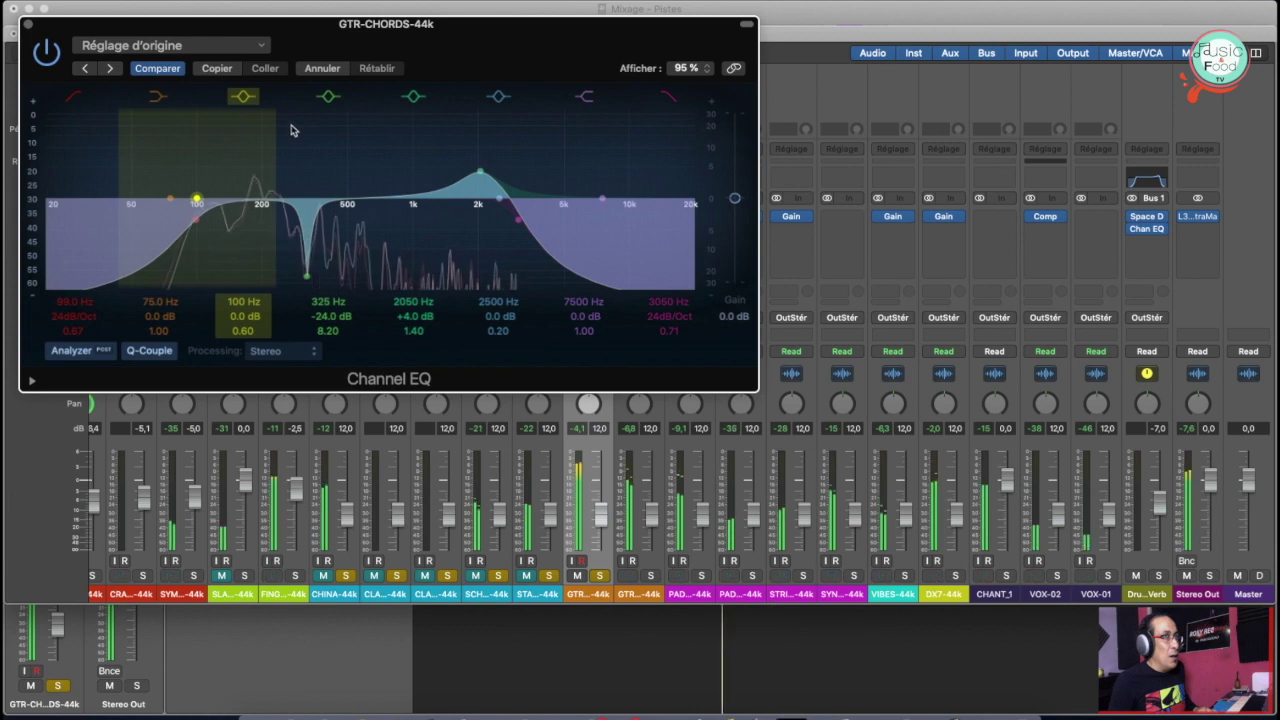
pyautogui.moveTo(197, 200); pyautogui.dragTo(157, 222)
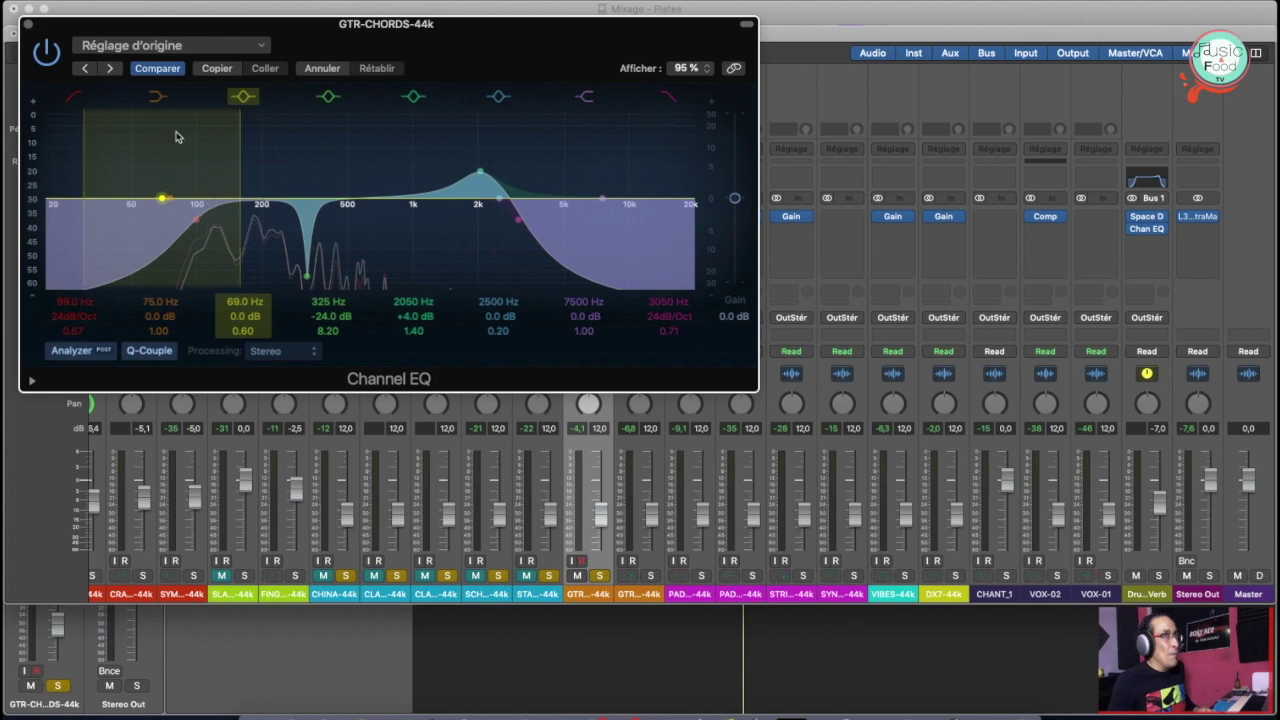
pyautogui.click(250, 95)
pyautogui.click(248, 98)
pyautogui.moveTo(163, 203); pyautogui.dragTo(274, 118)
pyautogui.moveTo(243, 330); pyautogui.dragTo(240, 208)
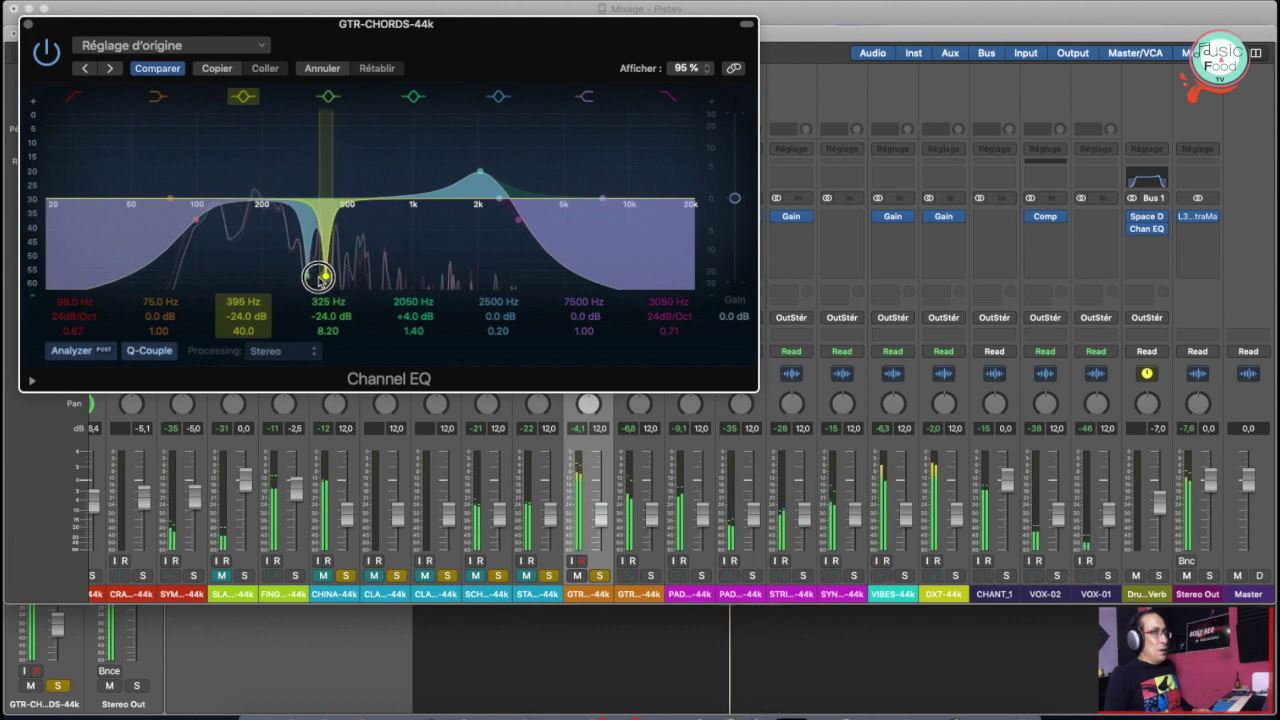
pyautogui.moveTo(350, 275); pyautogui.dragTo(398, 86)
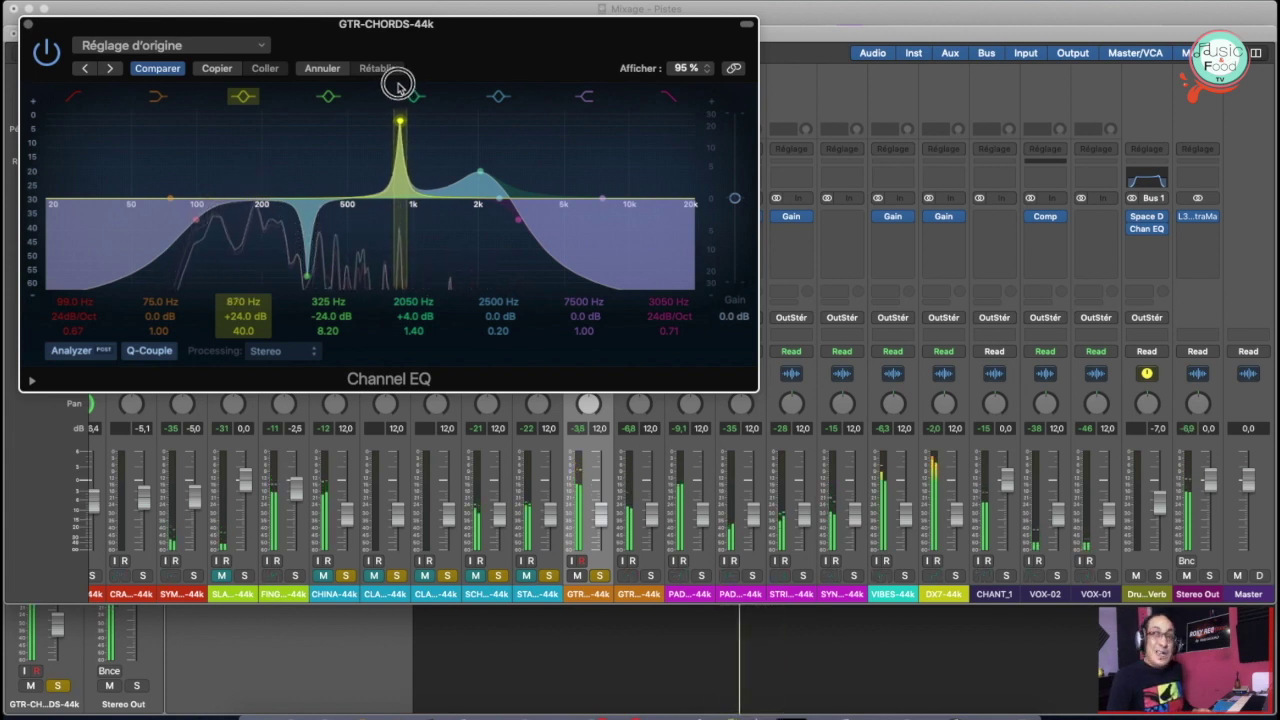
pyautogui.moveTo(399, 87); pyautogui.dragTo(396, 87)
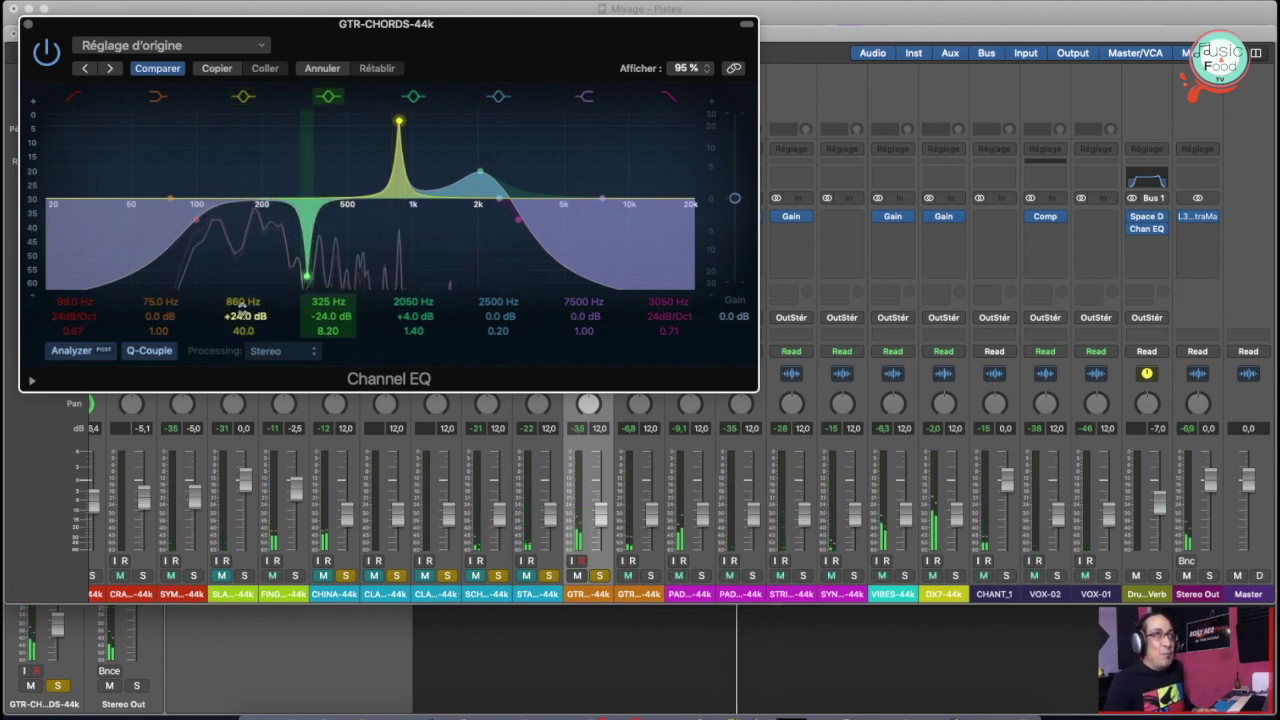
# Turn the third EQ band into a -24 dB cut at 790 Hz with a Q of 7.30
pyautogui.moveTo(242, 312); pyautogui.dragTo(242, 360)
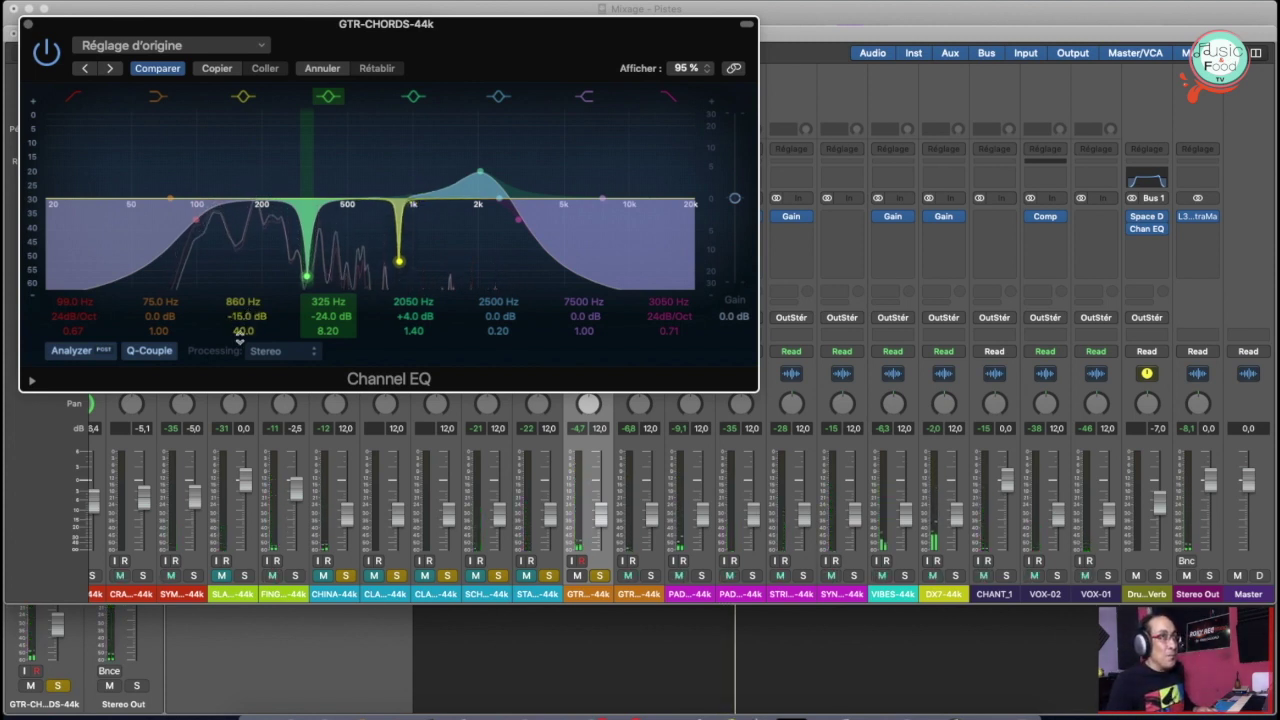
pyautogui.moveTo(243, 330)
pyautogui.mouseDown()
pyautogui.moveTo(243, 350)
pyautogui.moveTo(244, 323)
pyautogui.mouseUp()
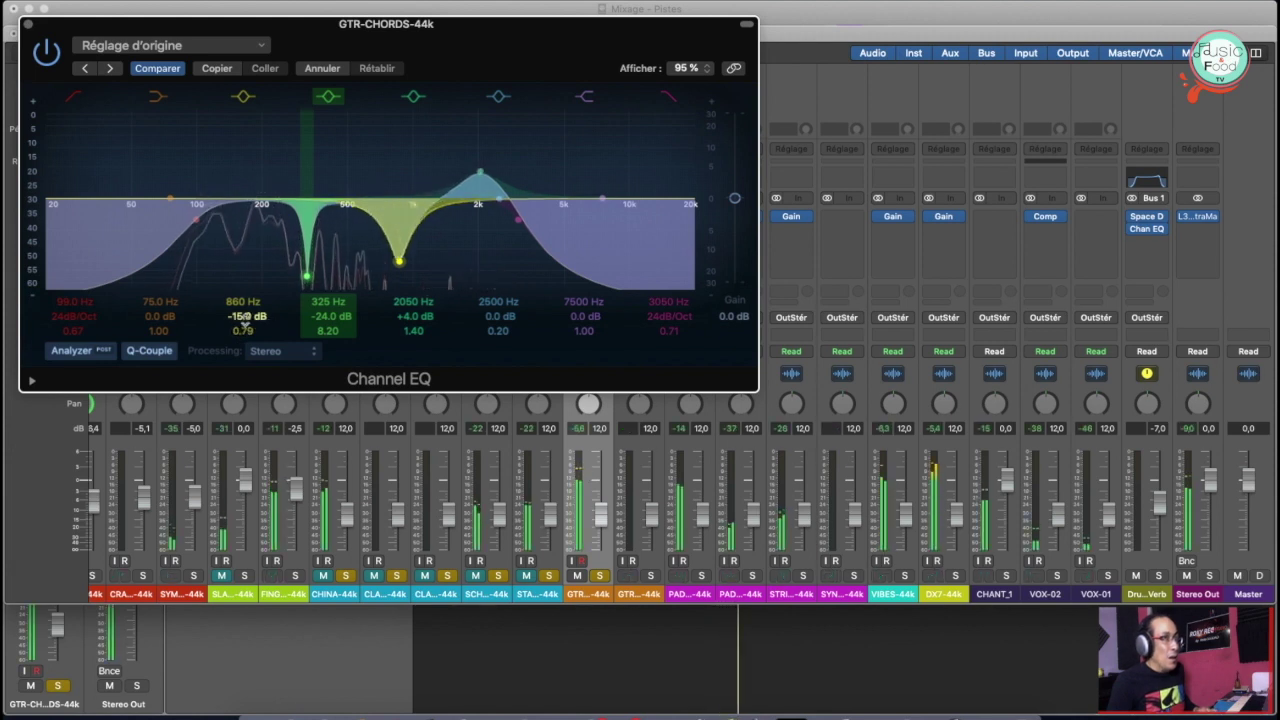
pyautogui.moveTo(399, 261); pyautogui.dragTo(396, 285)
# Compare the guitar with the Channel EQ bypassed and active, and close the EQ, the Exciter and the mixer
pyautogui.click(45, 53)
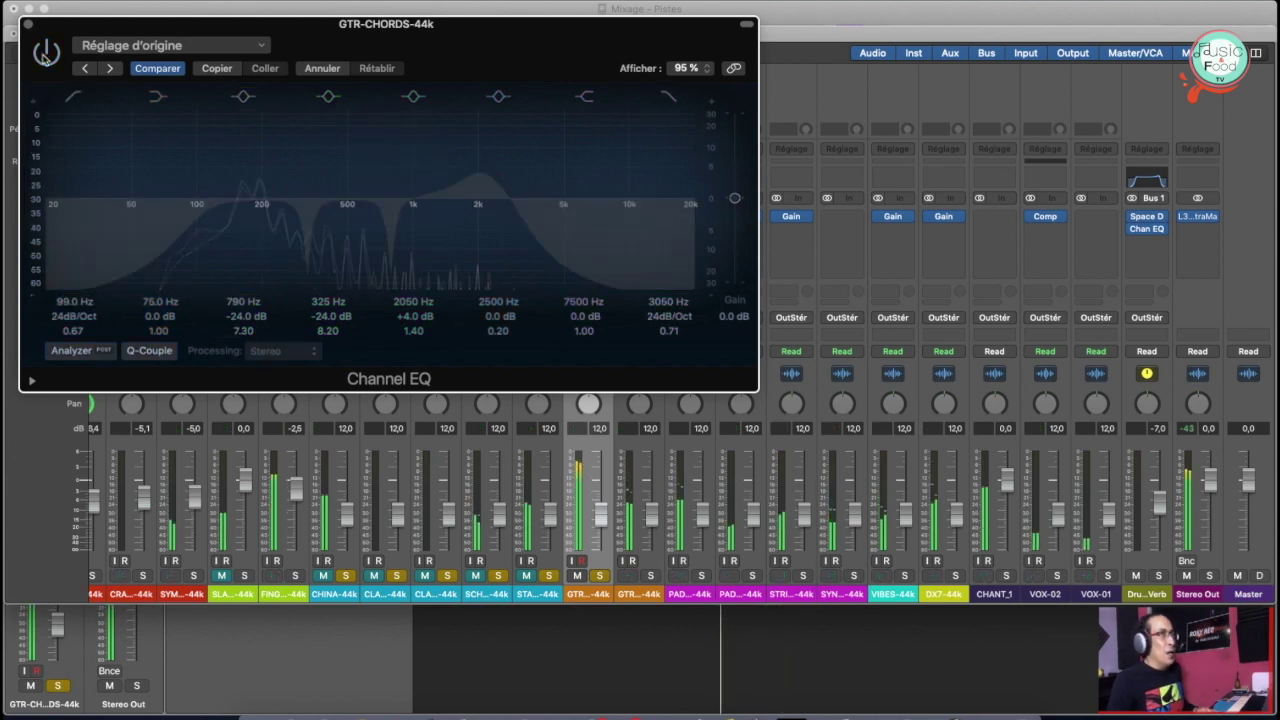
pyautogui.click(45, 53)
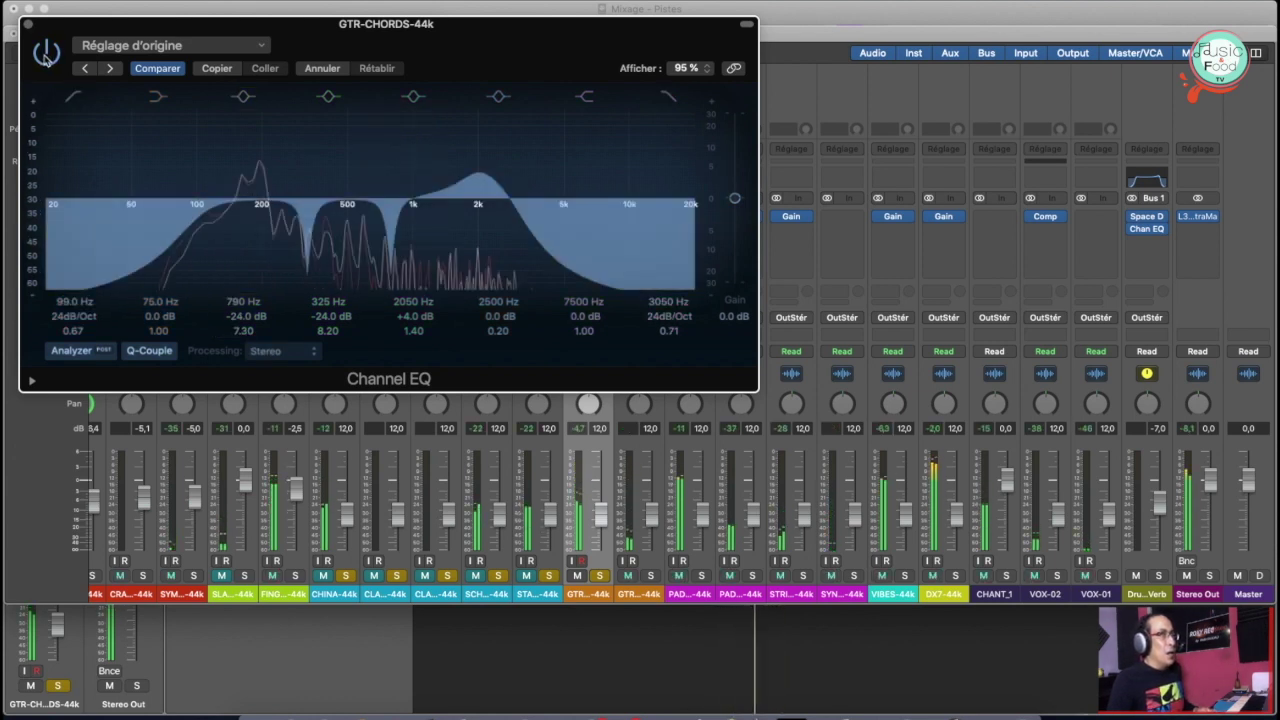
pyautogui.click(34, 47)
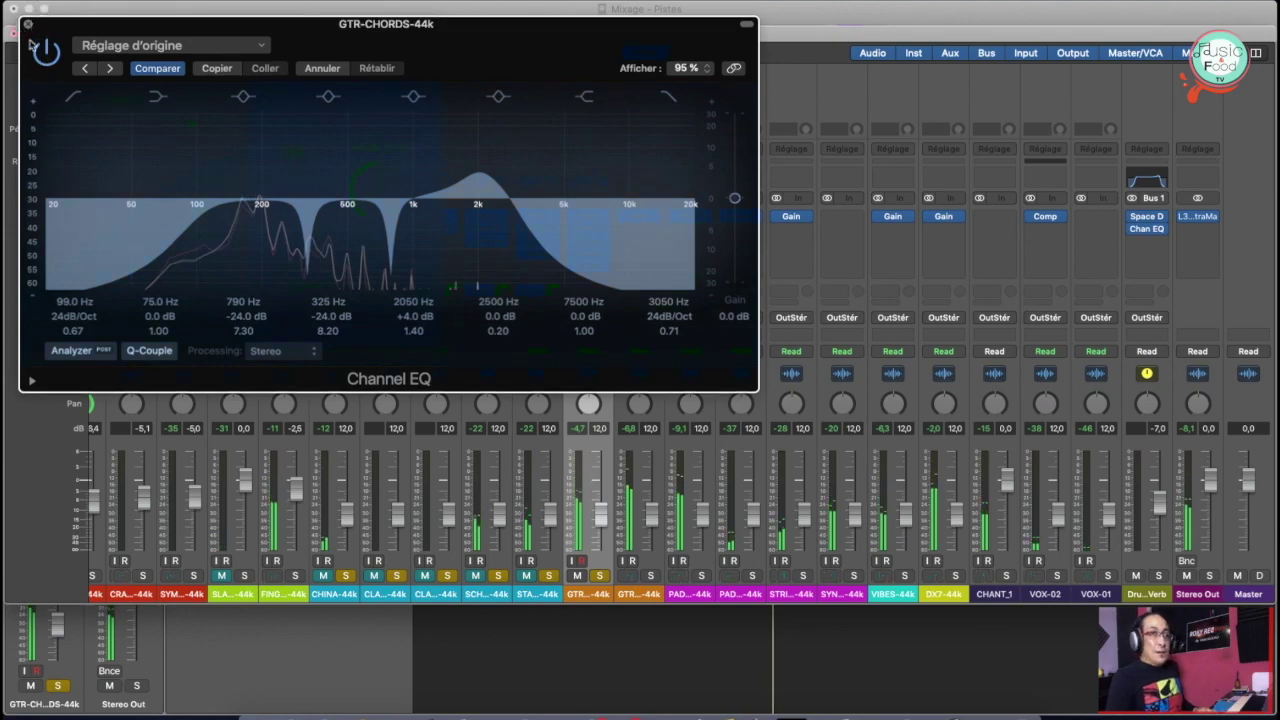
pyautogui.click(28, 23)
pyautogui.press('super+w')
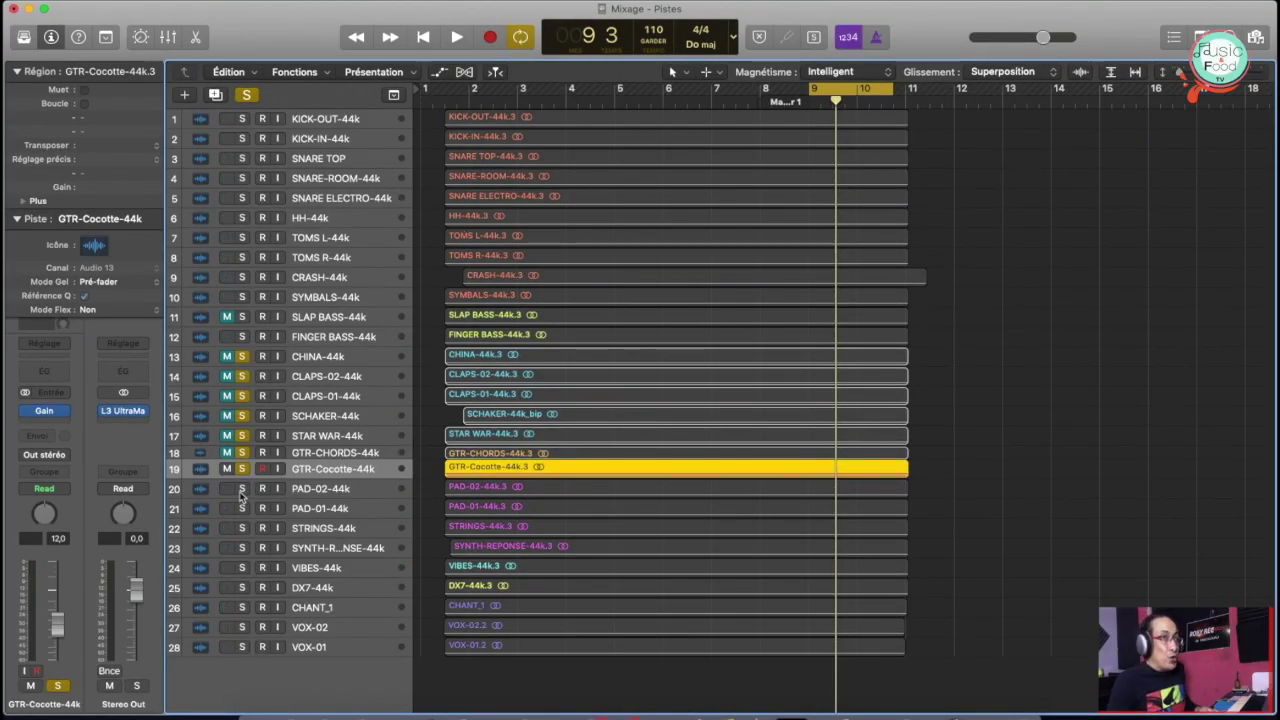
# Select, unmute and solo the GTR-CHORDS-44k track, and mute GTR-Cocotte-44k
pyautogui.click(243, 454)
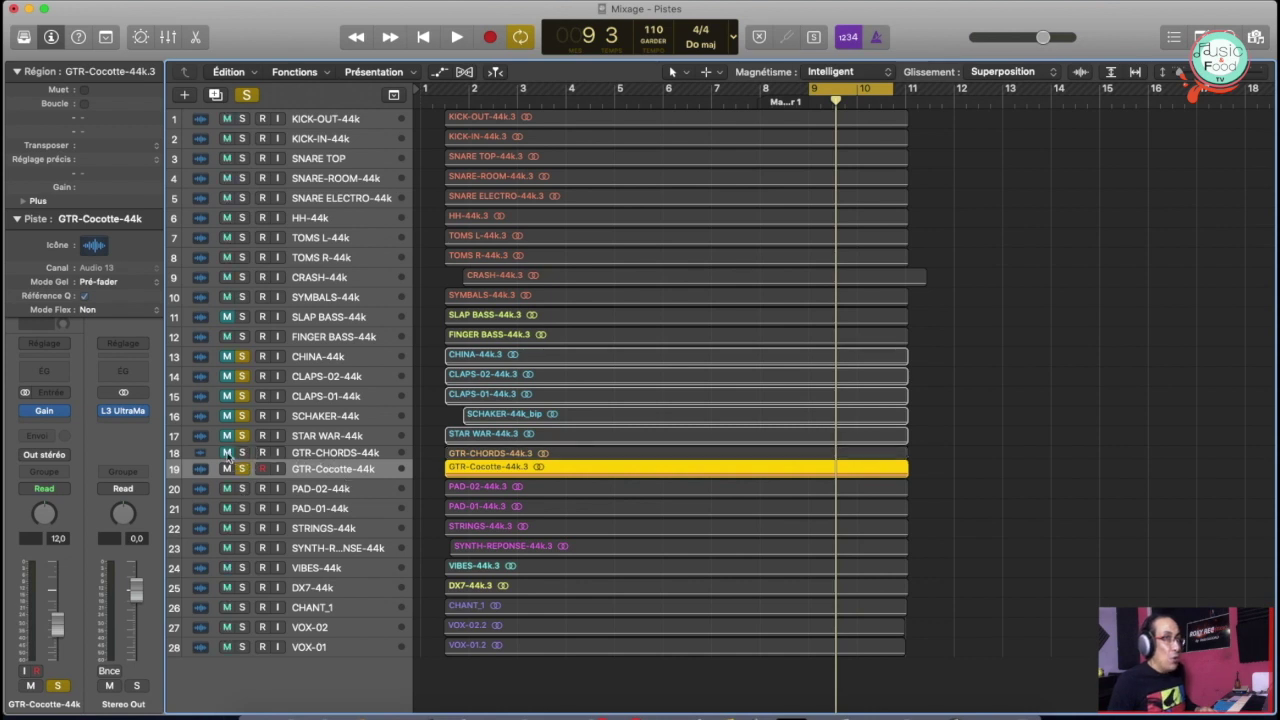
pyautogui.click(330, 453)
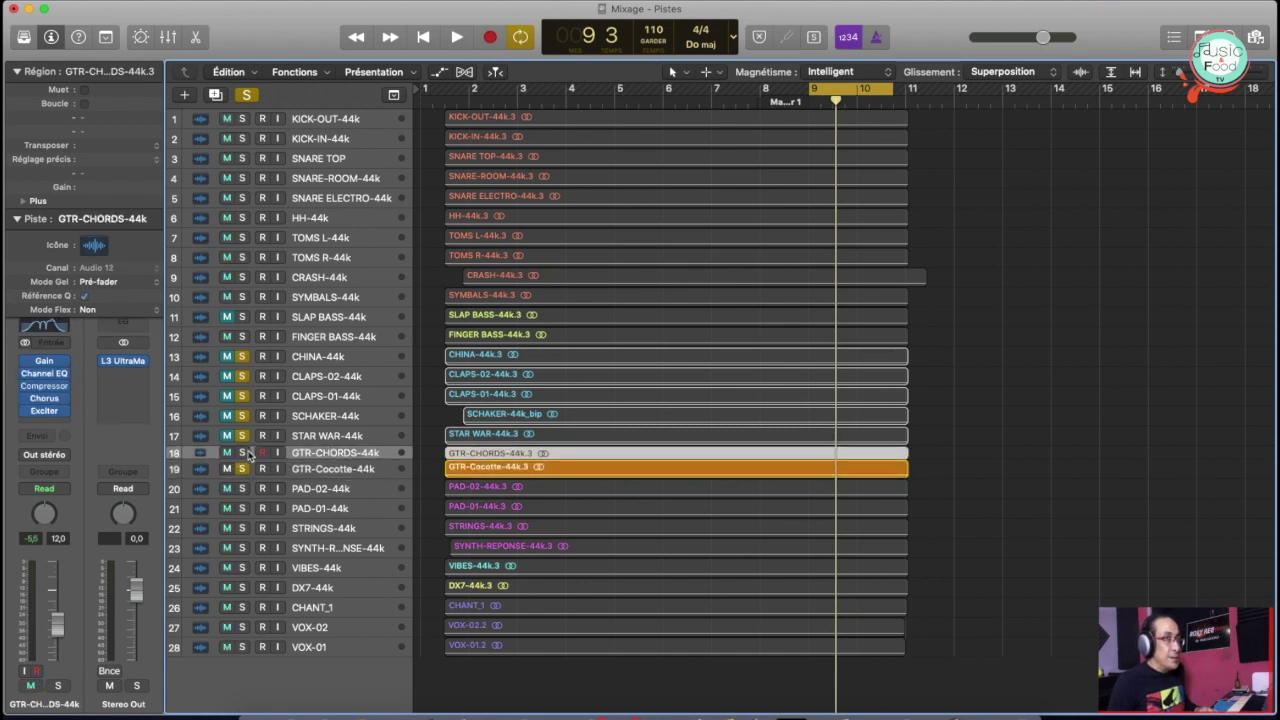
pyautogui.click(228, 469)
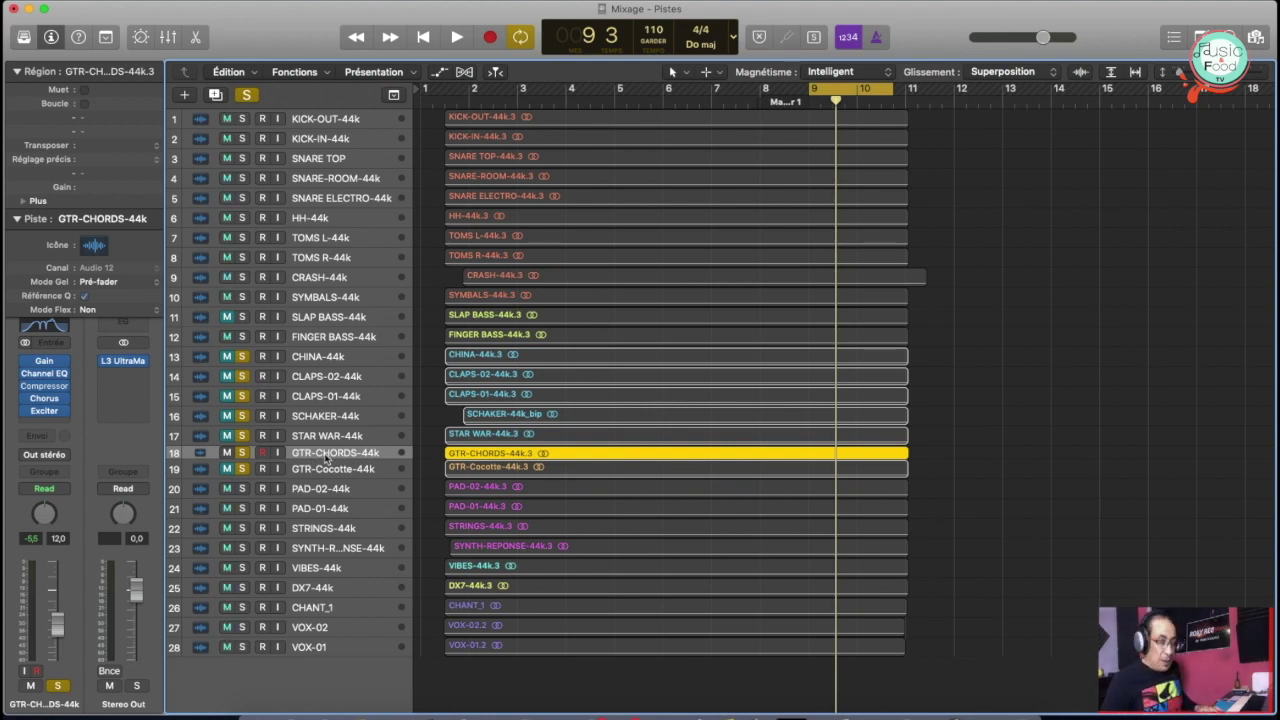
# Enlarge the tracks vertically to examine the GTR-CHORDS-44k waveform and play the cycled passage
pyautogui.press('super+Down')
pyautogui.press('super+Down')
pyautogui.press('super+Down')
pyautogui.press('super+Down')
pyautogui.press('super+Down')
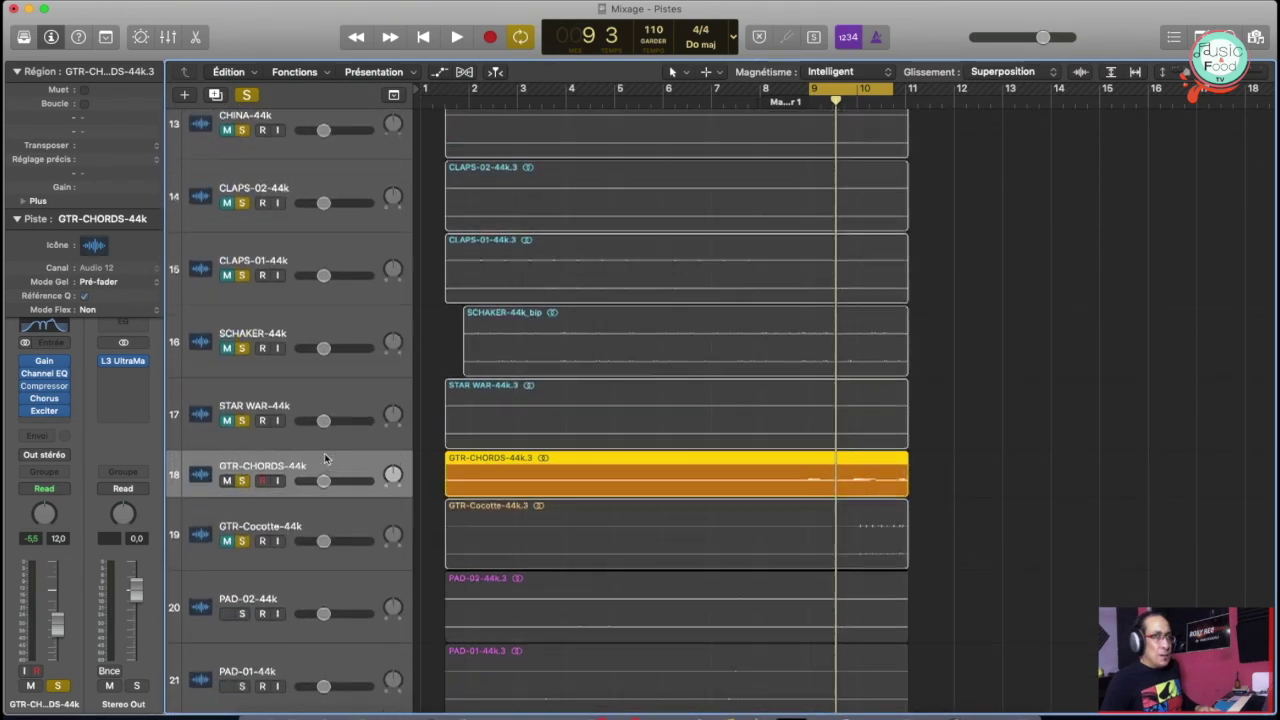
pyautogui.press('super+Down')
pyautogui.press('super+Down')
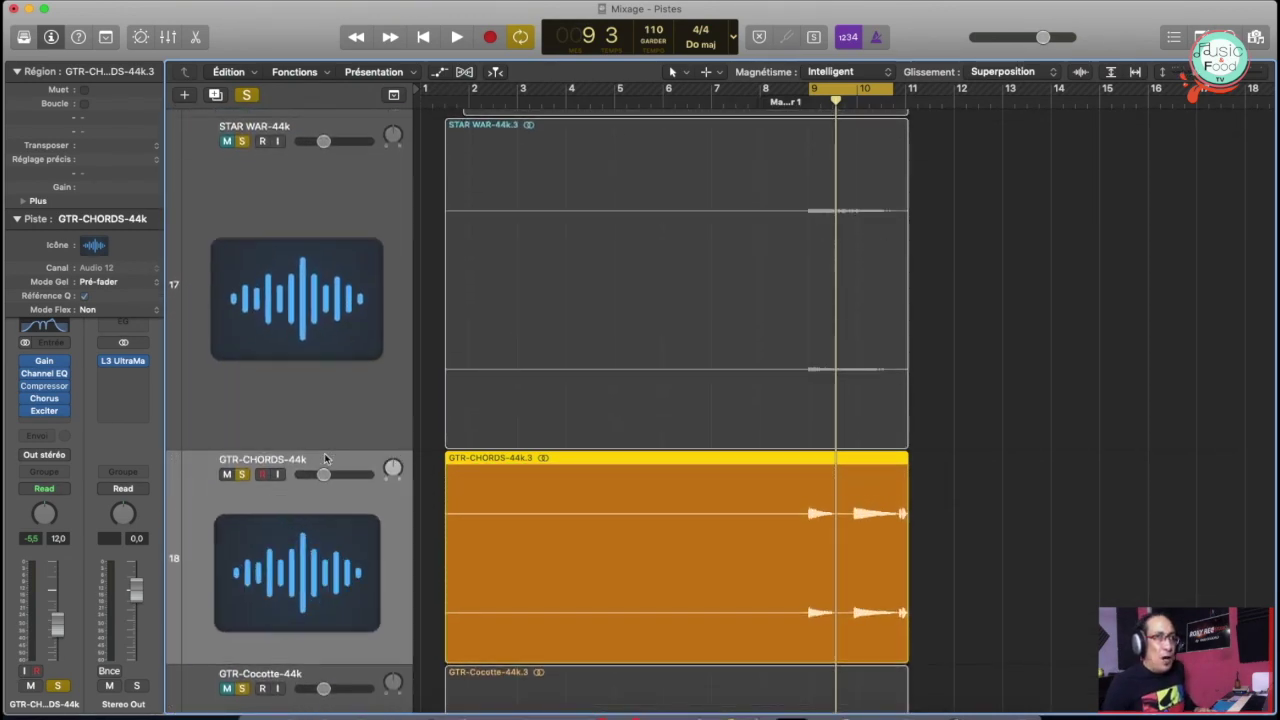
pyautogui.hscroll(2, 409, 389)
pyautogui.scroll(-1, 409, 389)
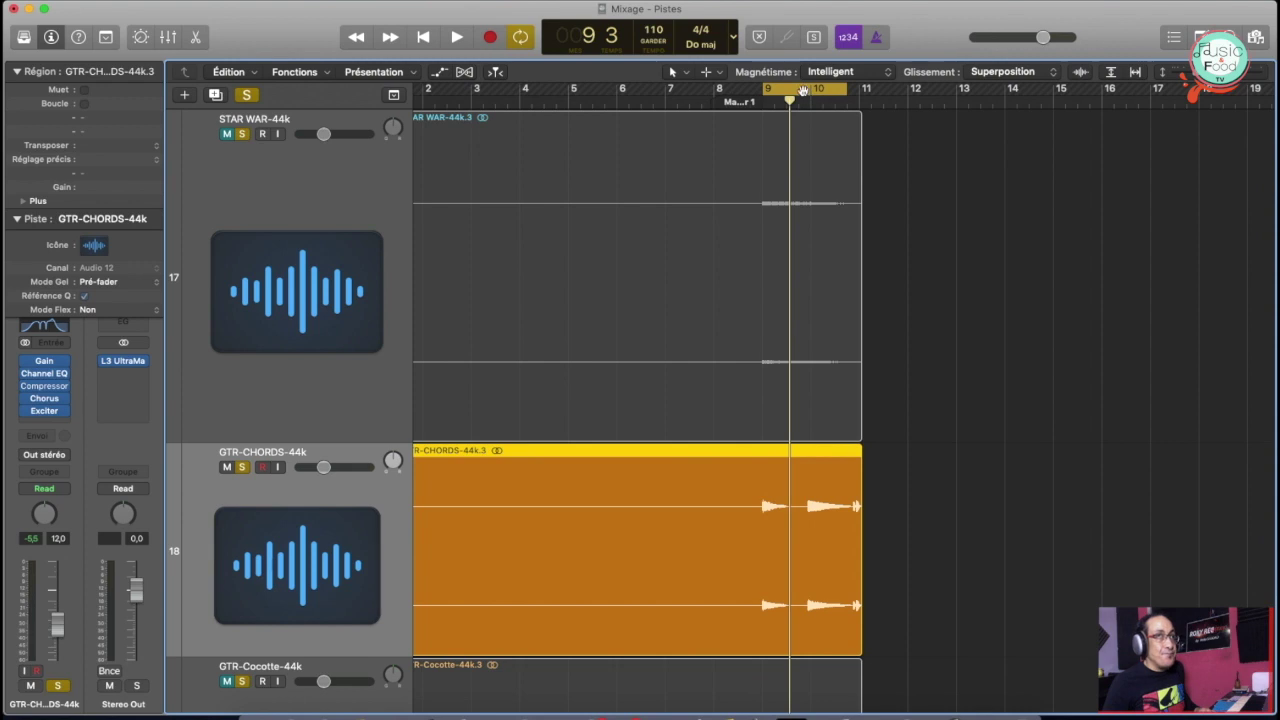
pyautogui.press('space')
pyautogui.press('space')
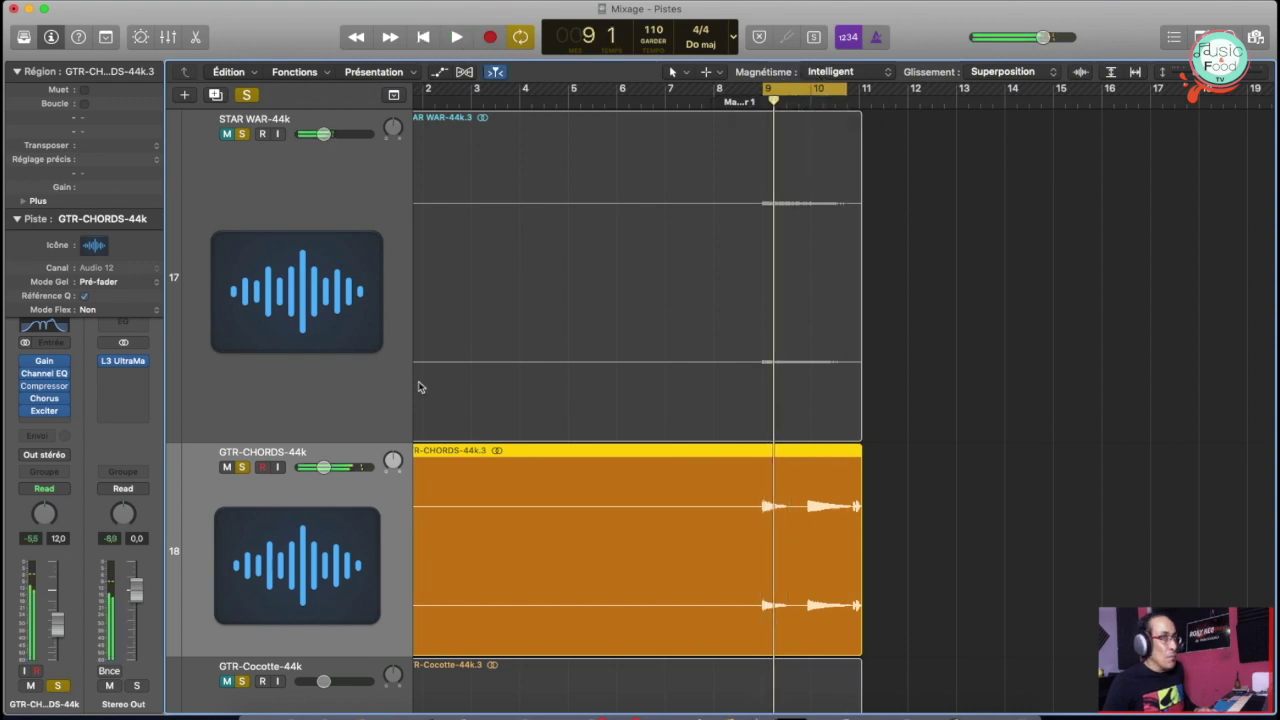
# Select and unmute the GTR-Cocotte-44k track with solo on, and mute GTR-CHORDS-44k
pyautogui.scroll(-3, 349, 404)
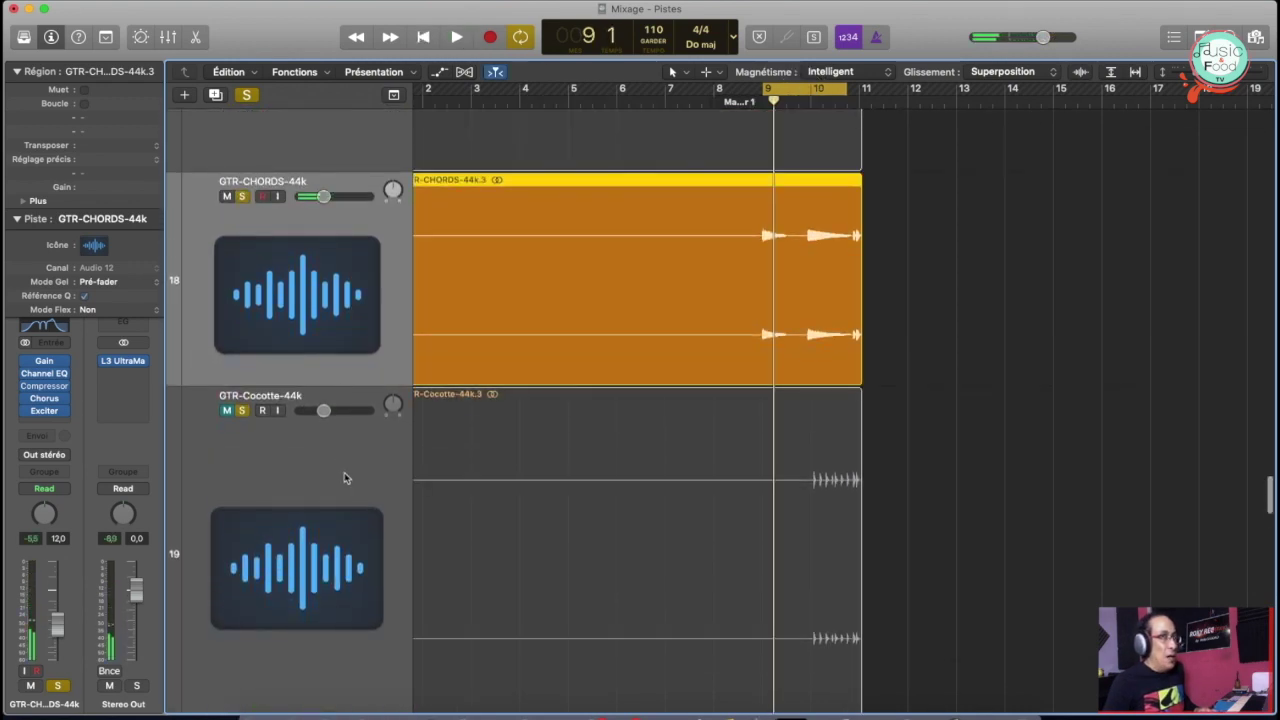
pyautogui.click(344, 472)
pyautogui.click(227, 182)
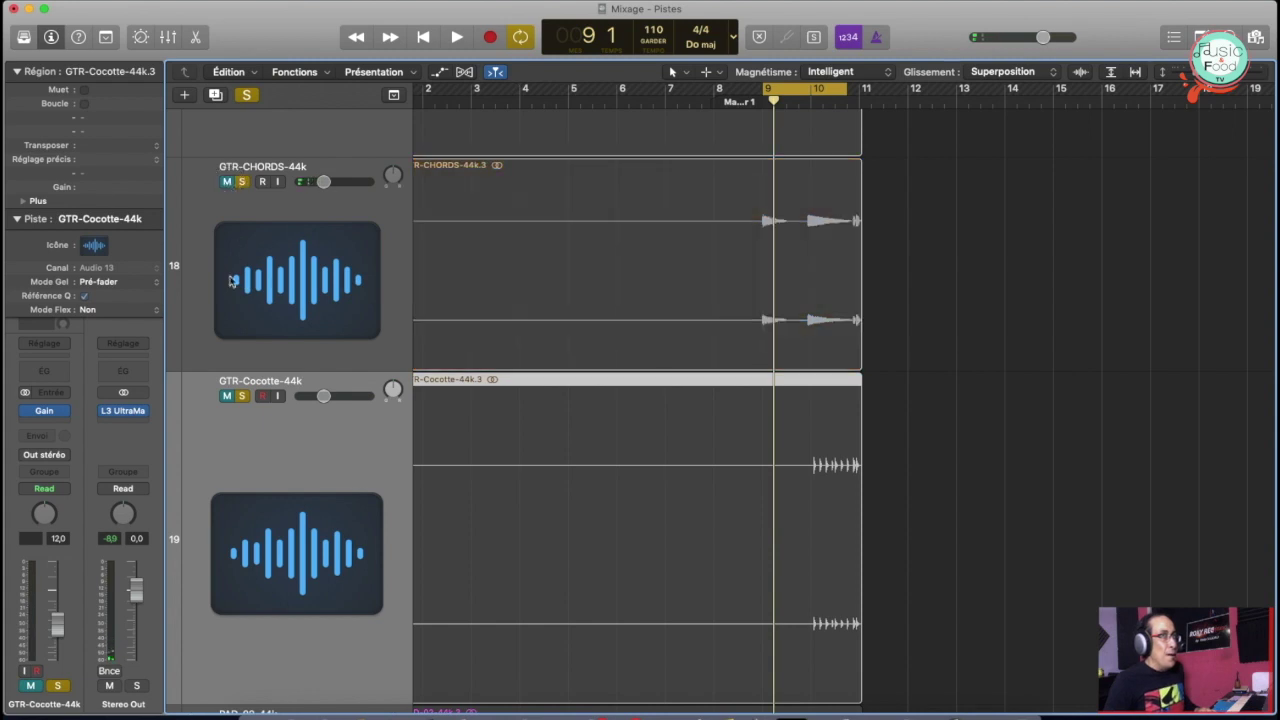
pyautogui.click(242, 396)
# Move the cycle range to start at bar 10, shorten it to end at bar 11, and play the GTR-Cocotte-44k part
pyautogui.moveTo(795, 89); pyautogui.dragTo(848, 90)
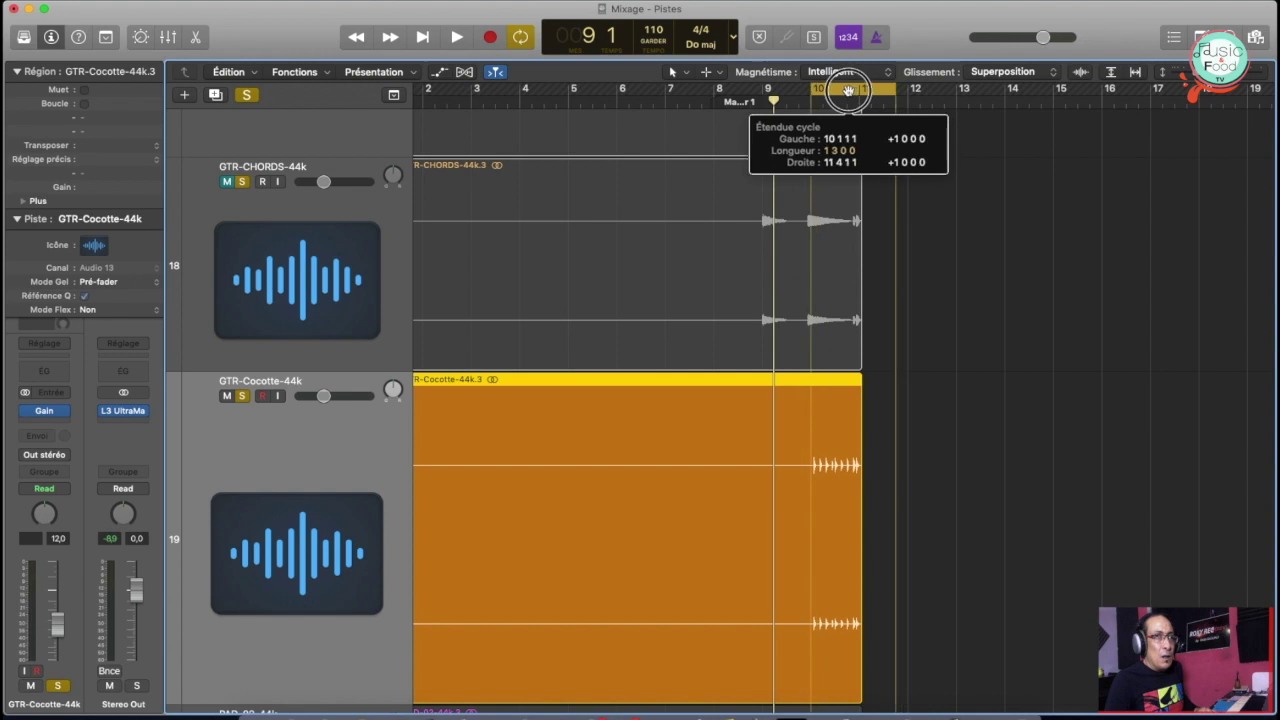
pyautogui.press('space')
pyautogui.press('space')
pyautogui.moveTo(895, 91); pyautogui.dragTo(862, 91)
pyautogui.press('space')
pyautogui.press('space')
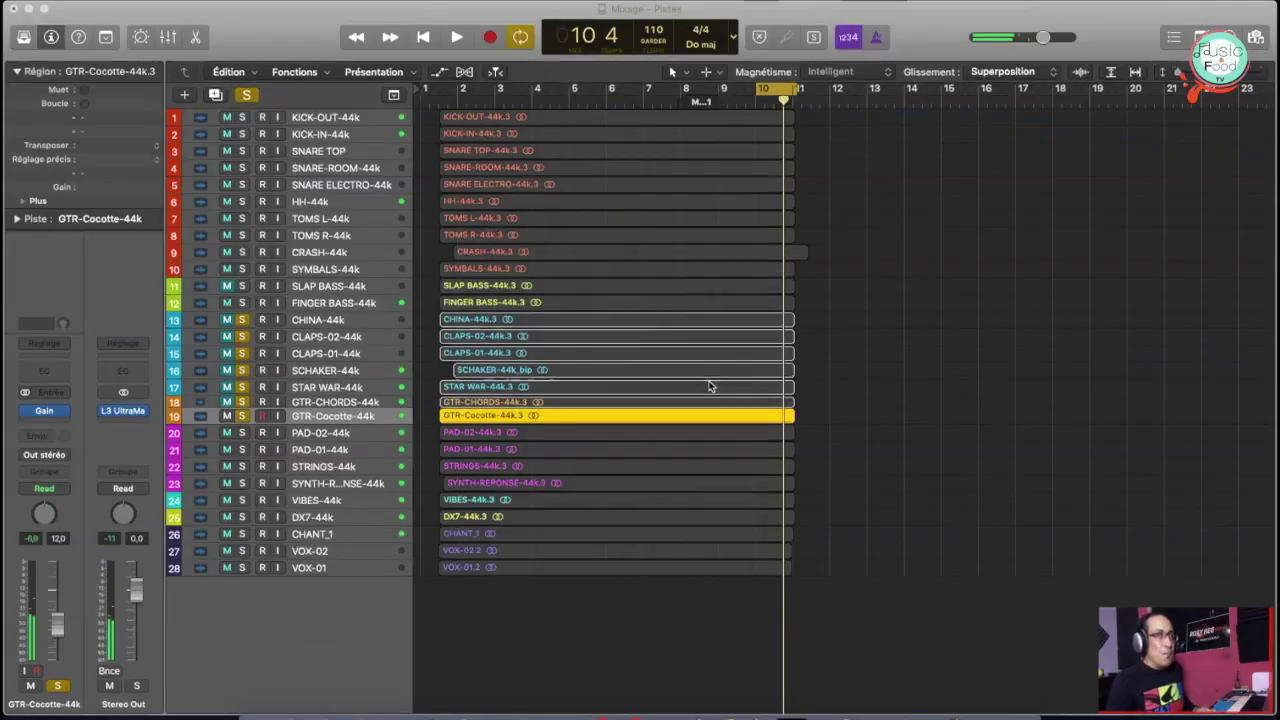
# Copy the channel strip setting of GTR-CHORDS-44k in the mixer and paste it onto GTR-Cocotte-44k
pyautogui.press('super+2')
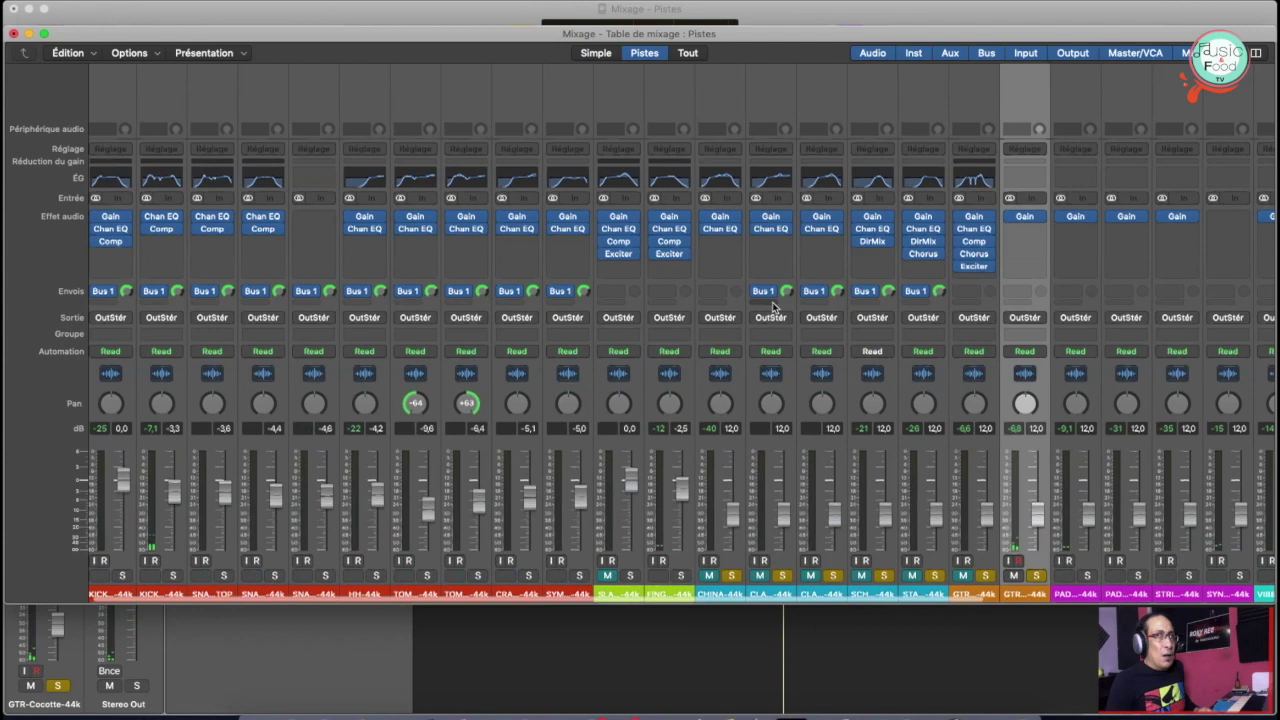
pyautogui.hscroll(6, 771, 306)
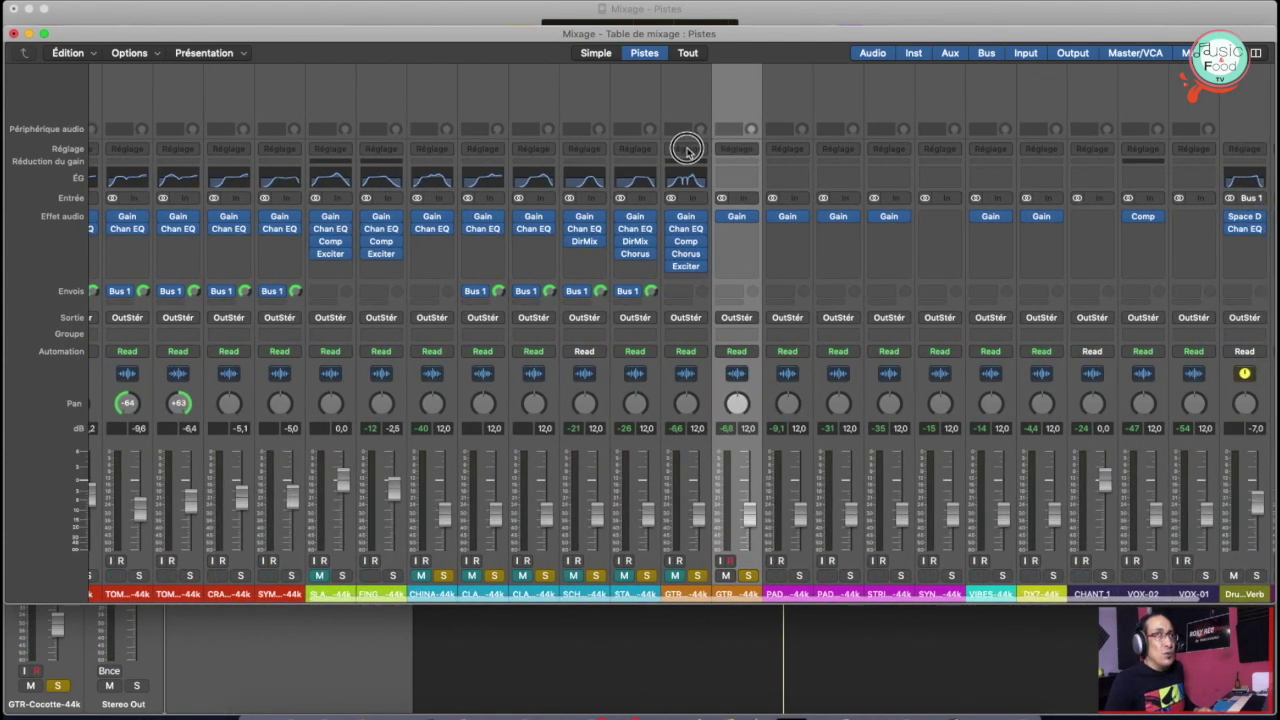
pyautogui.click(686, 150)
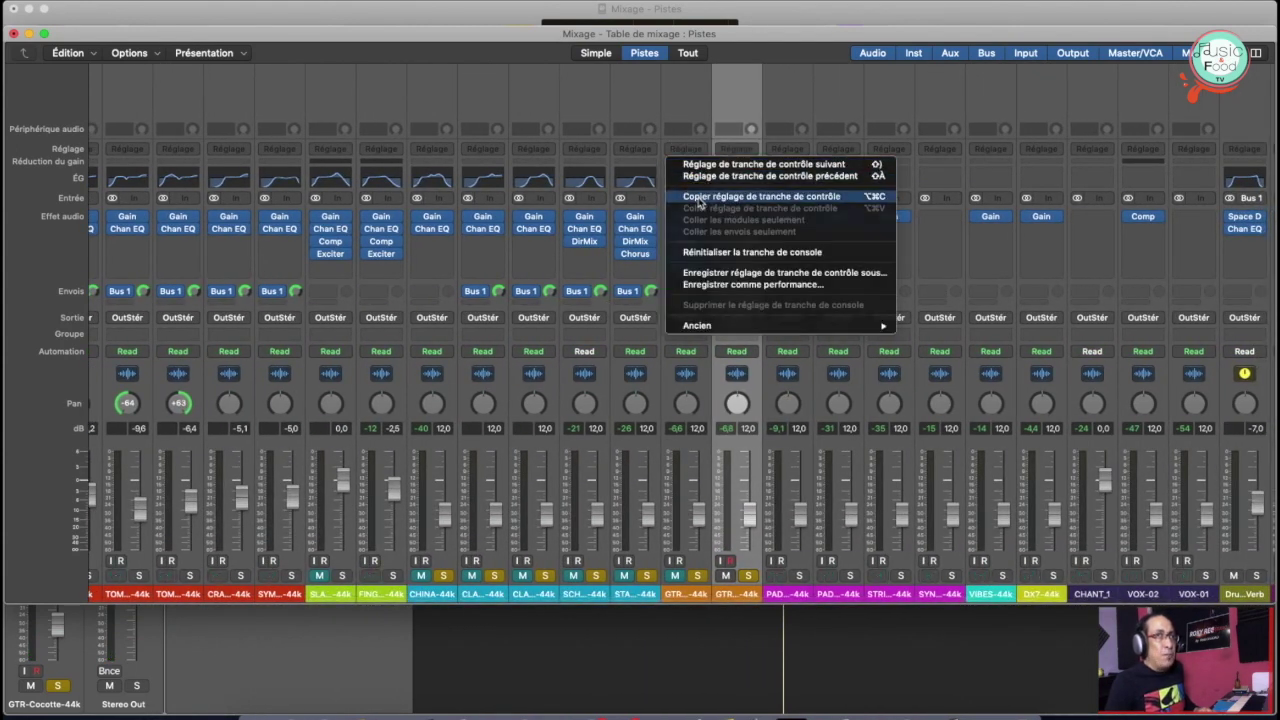
pyautogui.click(700, 198)
pyautogui.click(738, 149)
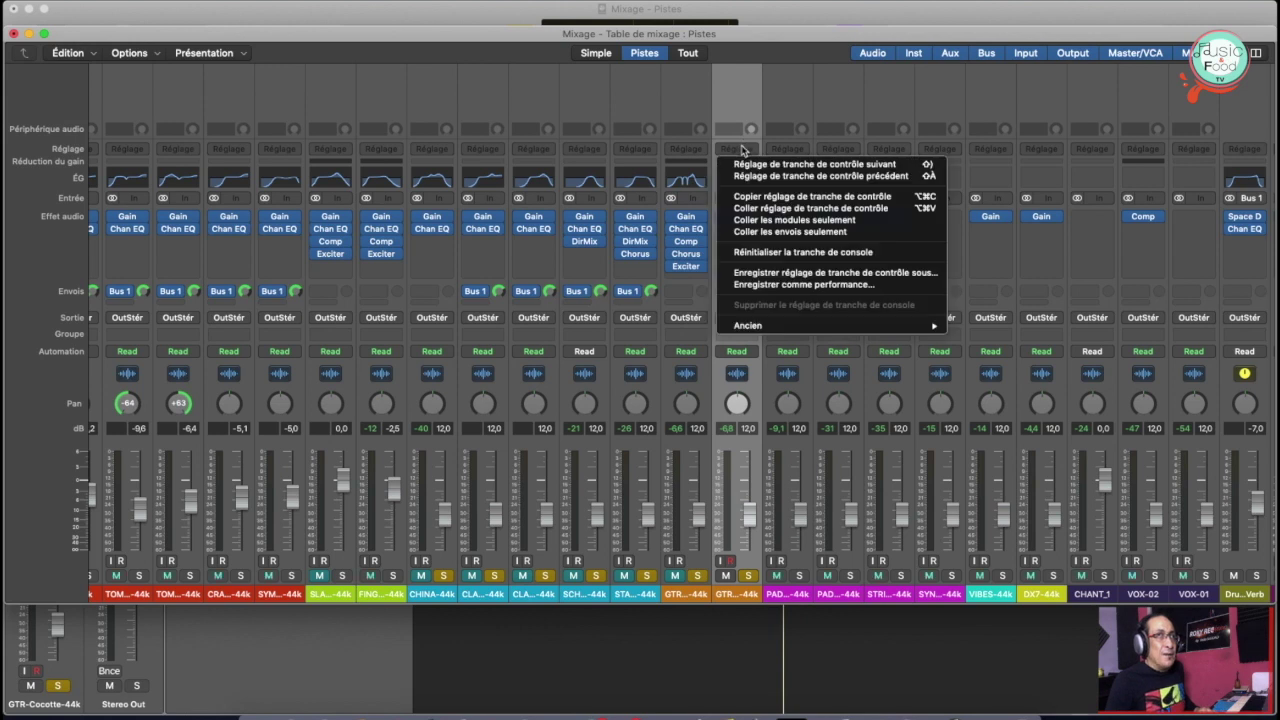
pyautogui.click(750, 207)
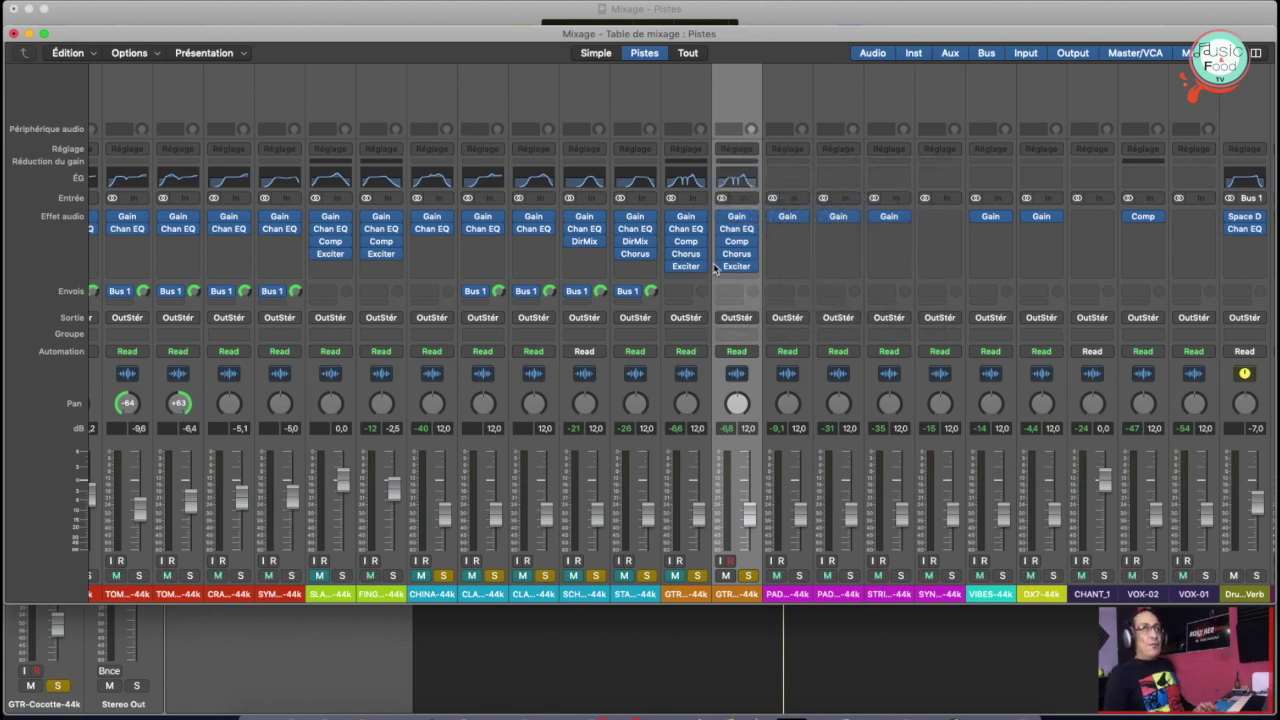
# Set the Chorus Mix on GTR-Cocotte-44k to 12 % while the passage plays, and close the plug-in
pyautogui.press('space')
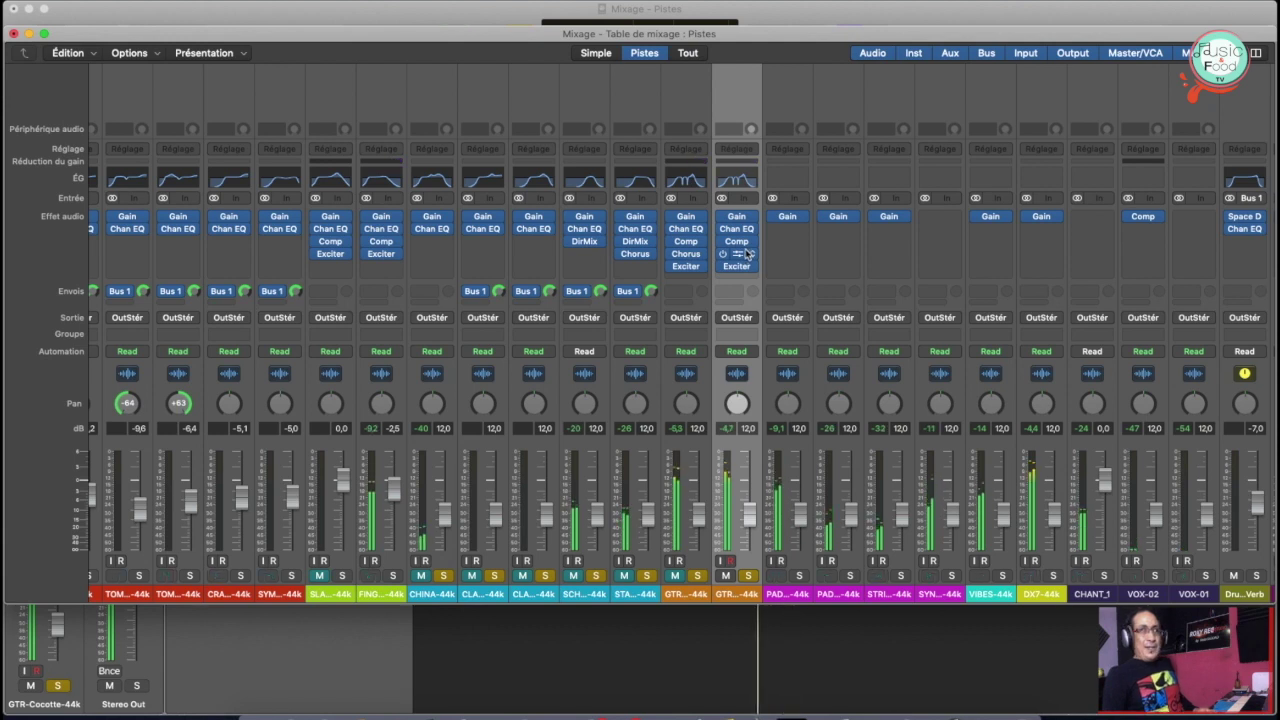
pyautogui.click(746, 254)
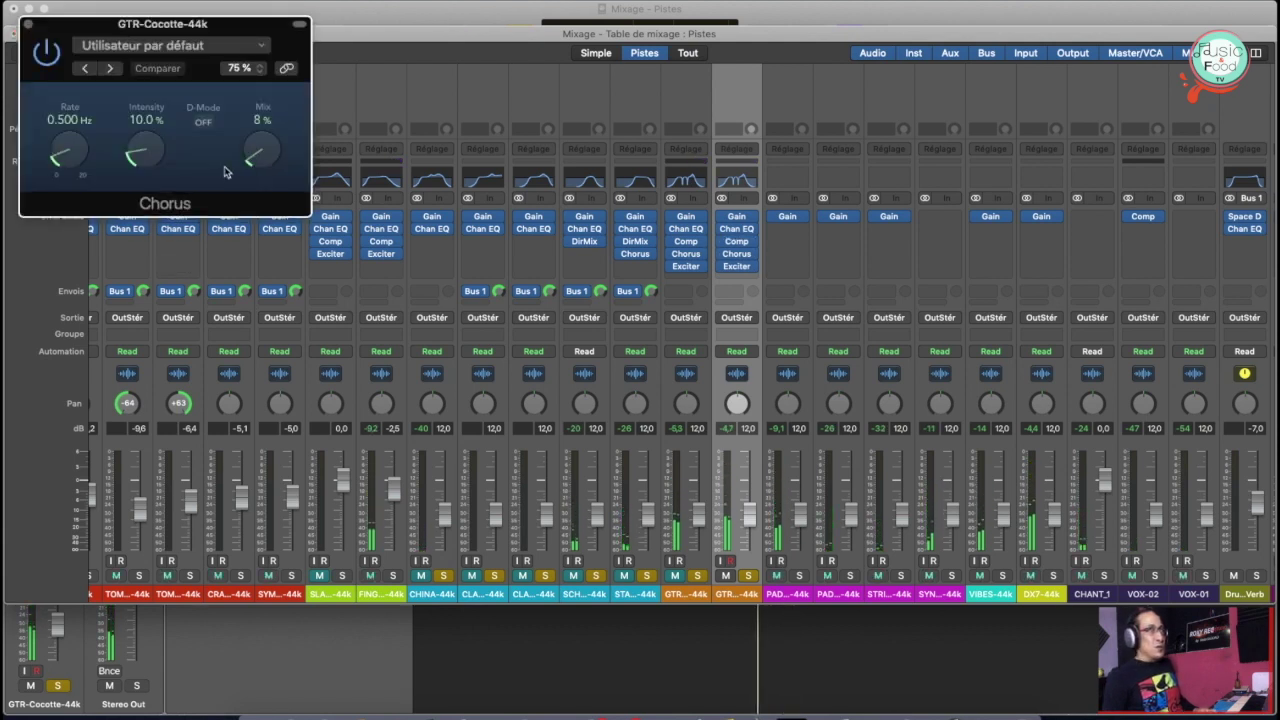
pyautogui.moveTo(258, 152)
pyautogui.mouseDown()
pyautogui.moveTo(255, 138)
pyautogui.moveTo(255, 152)
pyautogui.mouseUp()
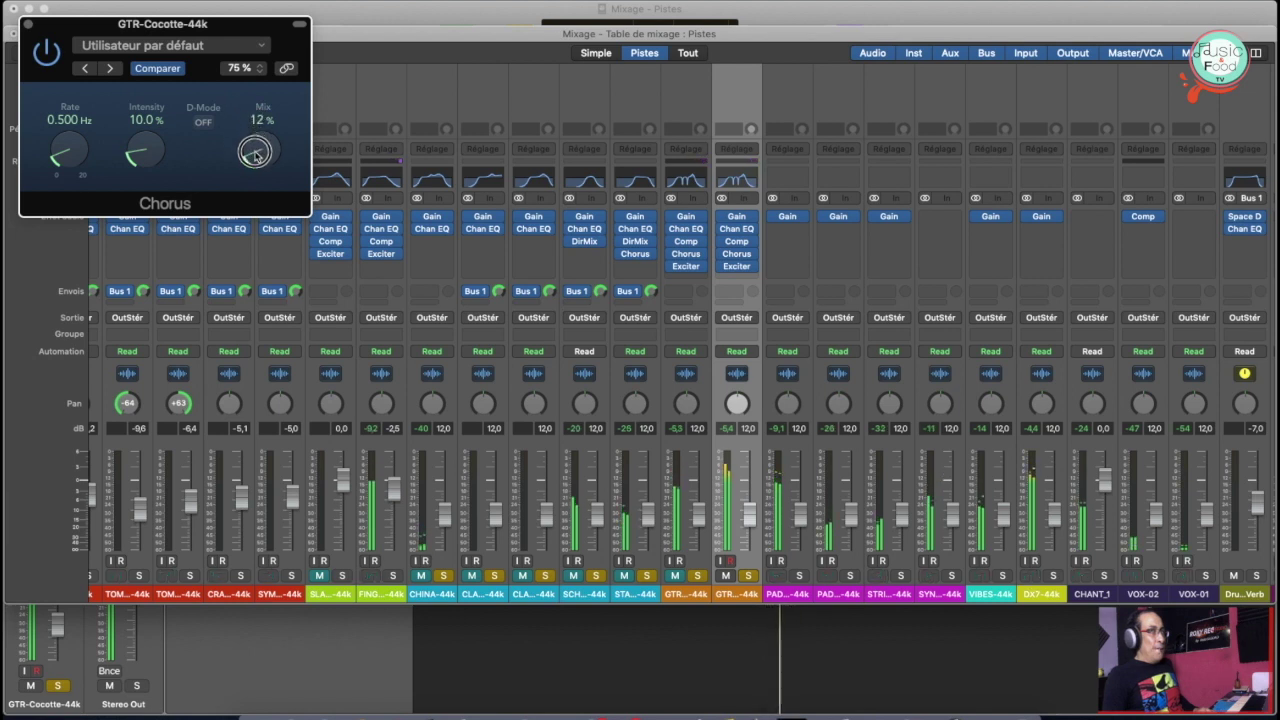
pyautogui.click(29, 27)
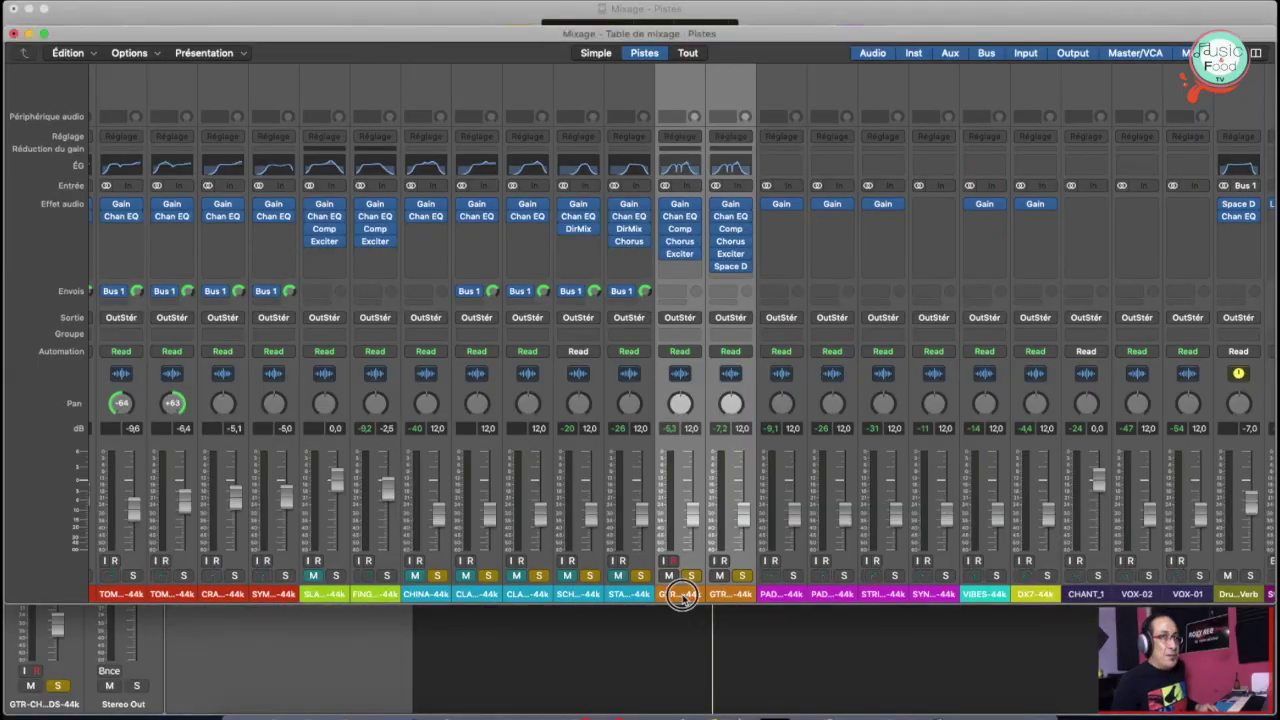
# Select both guitar channels and add a send to Bus 2 at 0.0 dB on them
pyautogui.click(681, 596)
pyautogui.keyDown('shift'); pyautogui.click(710, 596); pyautogui.keyUp('shift')
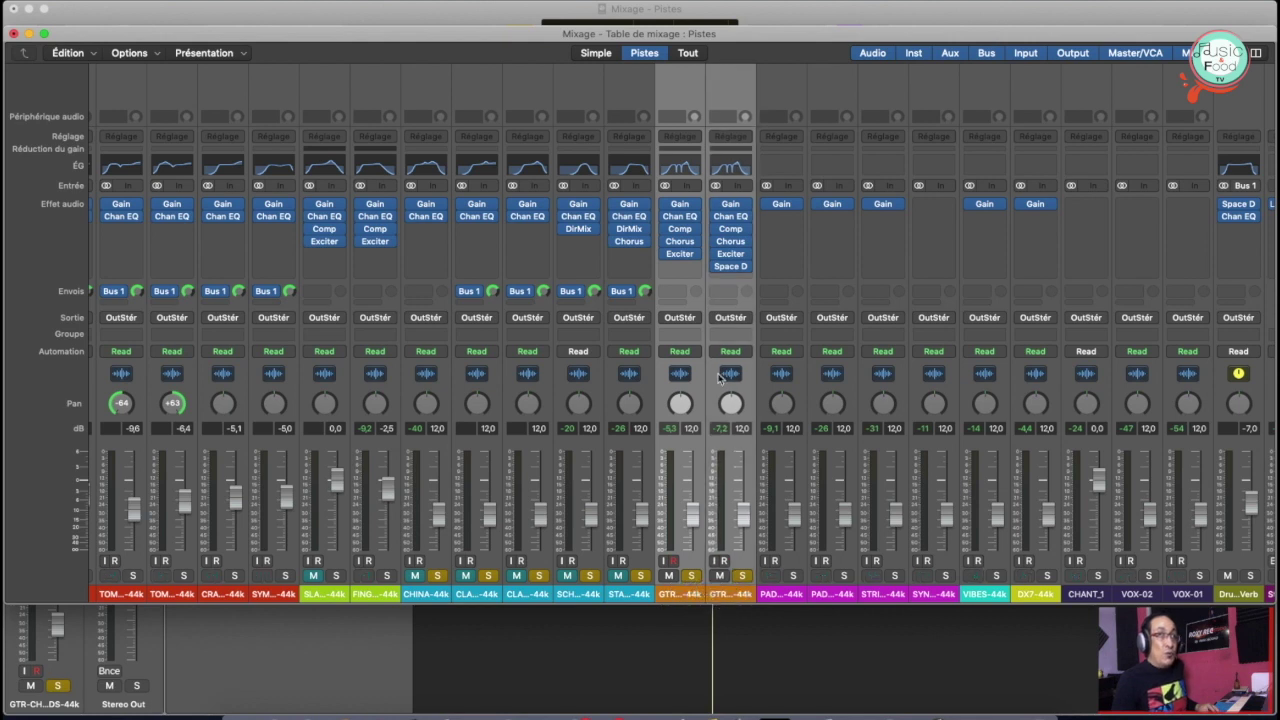
pyautogui.click(681, 292)
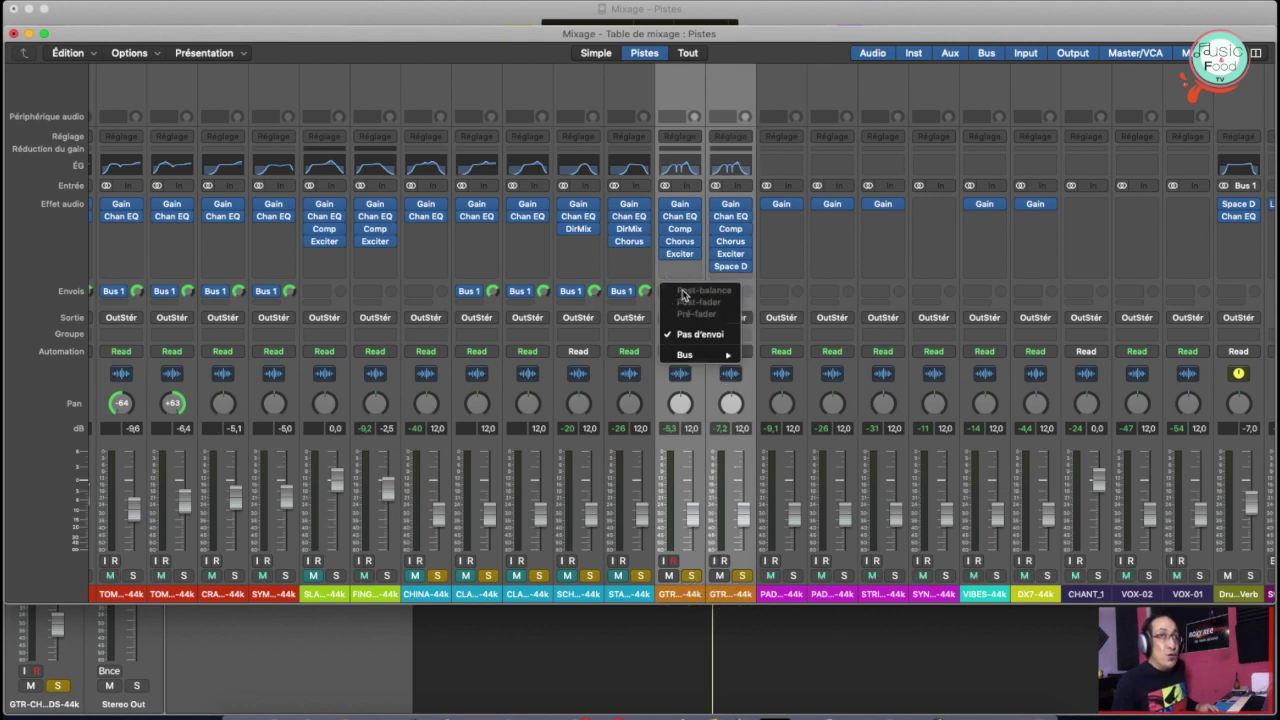
pyautogui.moveTo(686, 354)
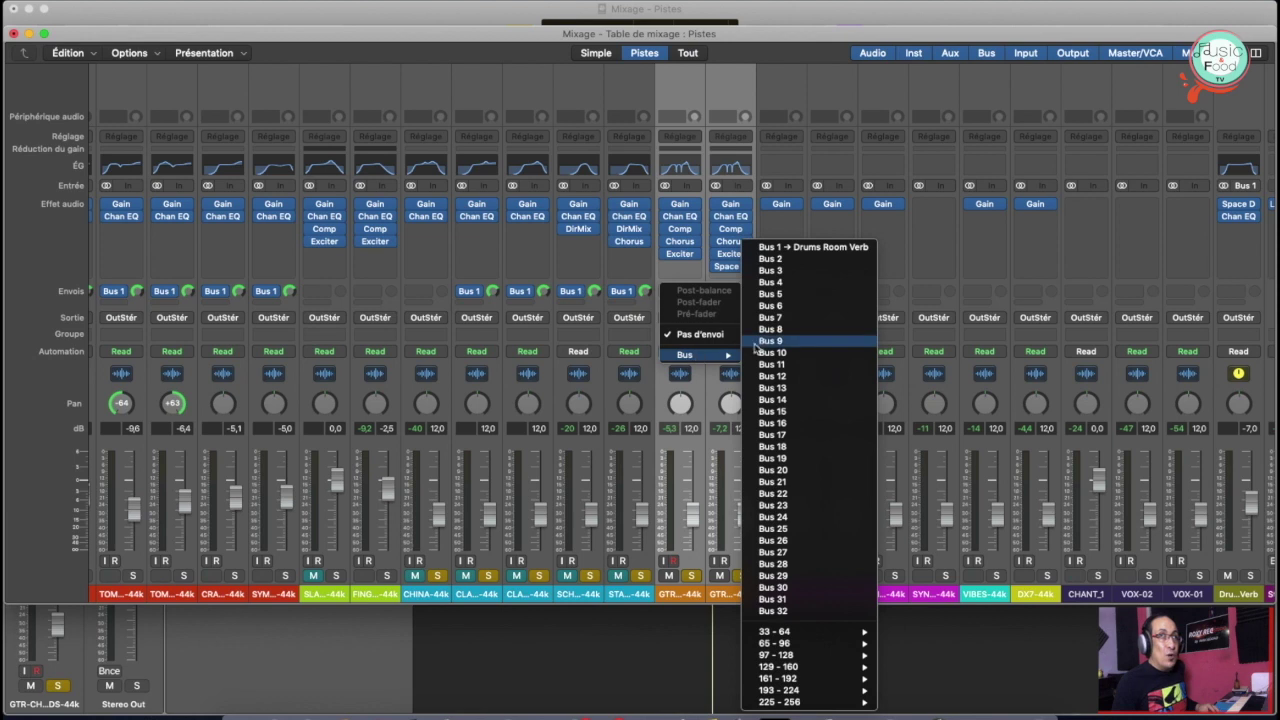
pyautogui.click(772, 259)
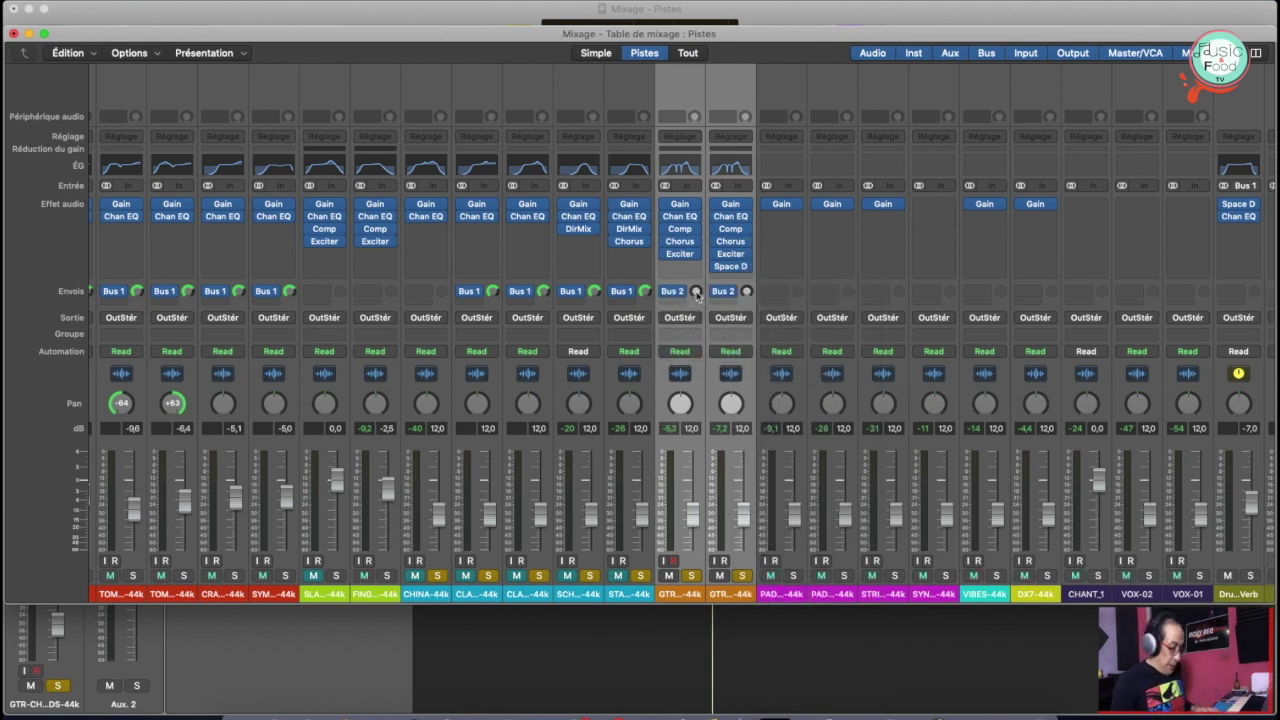
pyautogui.click(696, 291)
pyautogui.moveTo(696, 284); pyautogui.dragTo(696, 258)
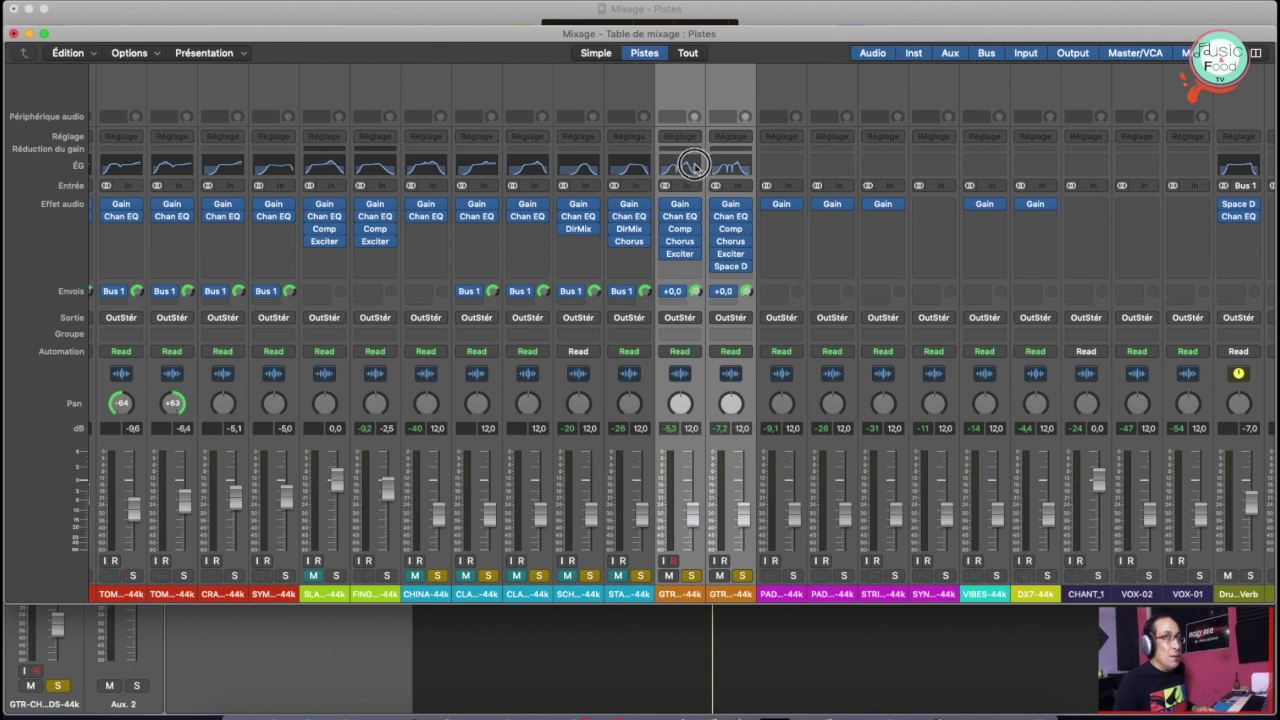
# Rename the Aux 2 channel as GTR Ambience
pyautogui.hscroll(5, 824, 384)
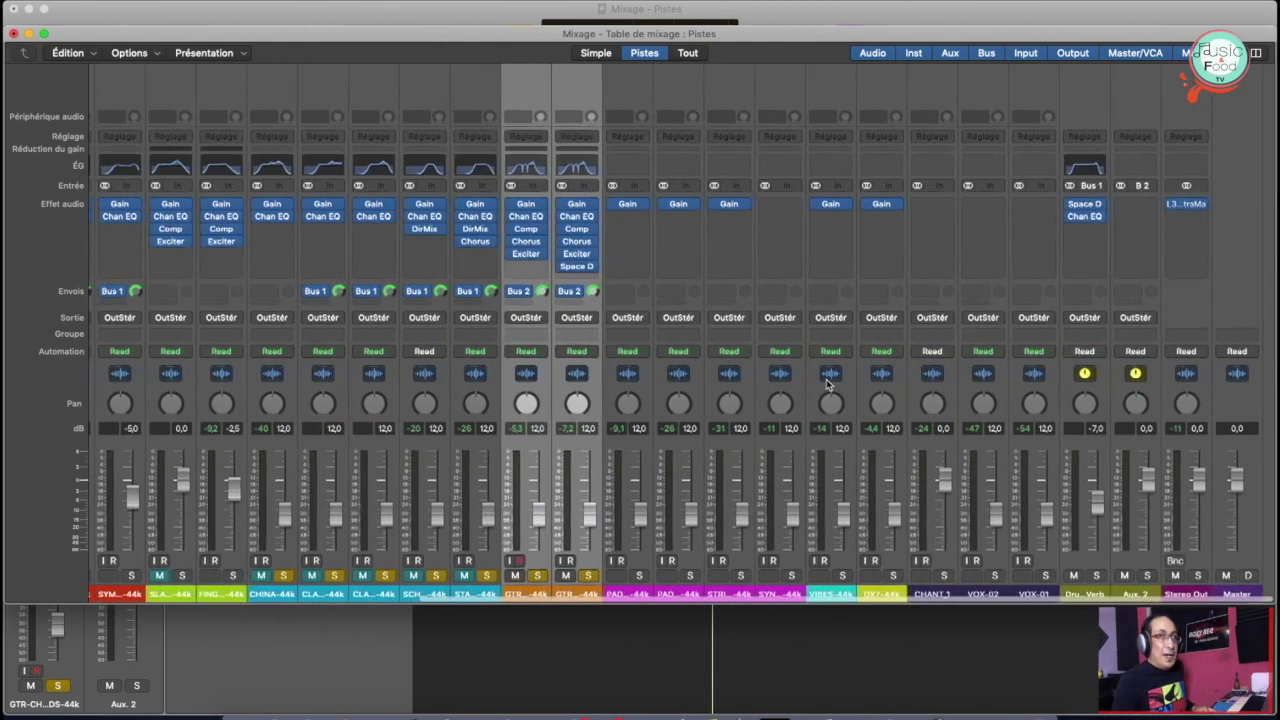
pyautogui.click(1153, 596)
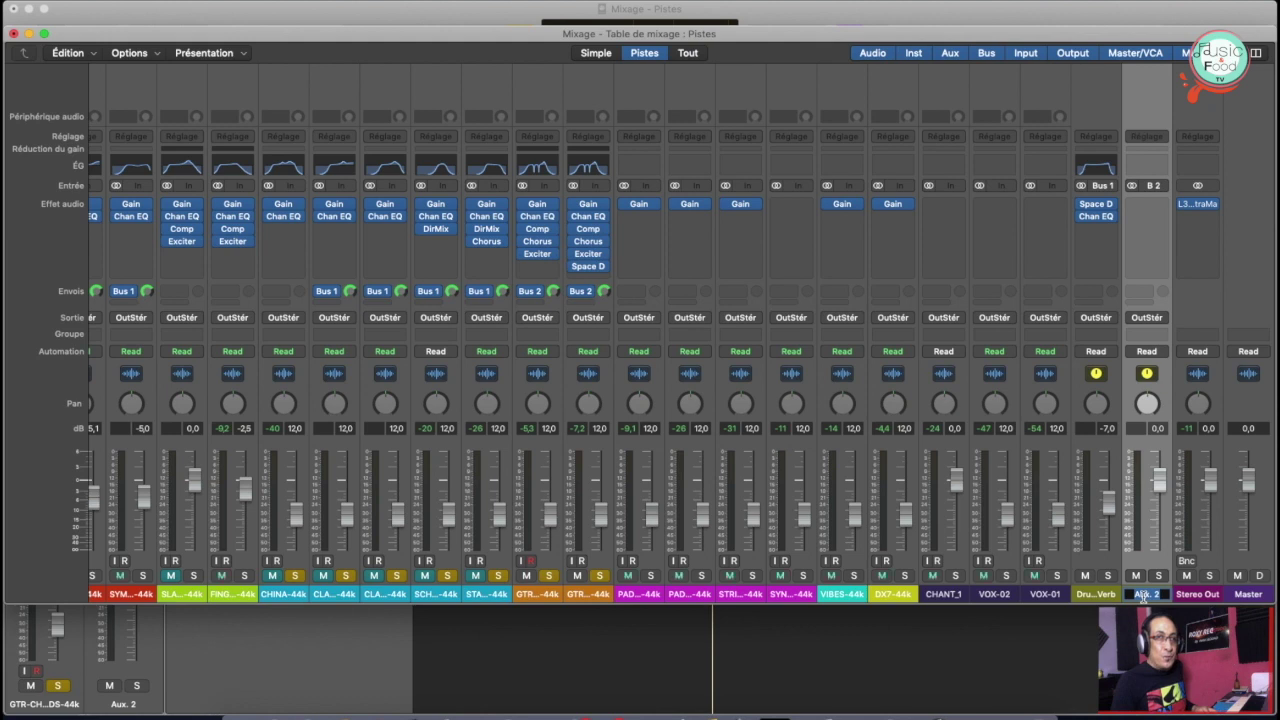
pyautogui.write('GTR Ambience')
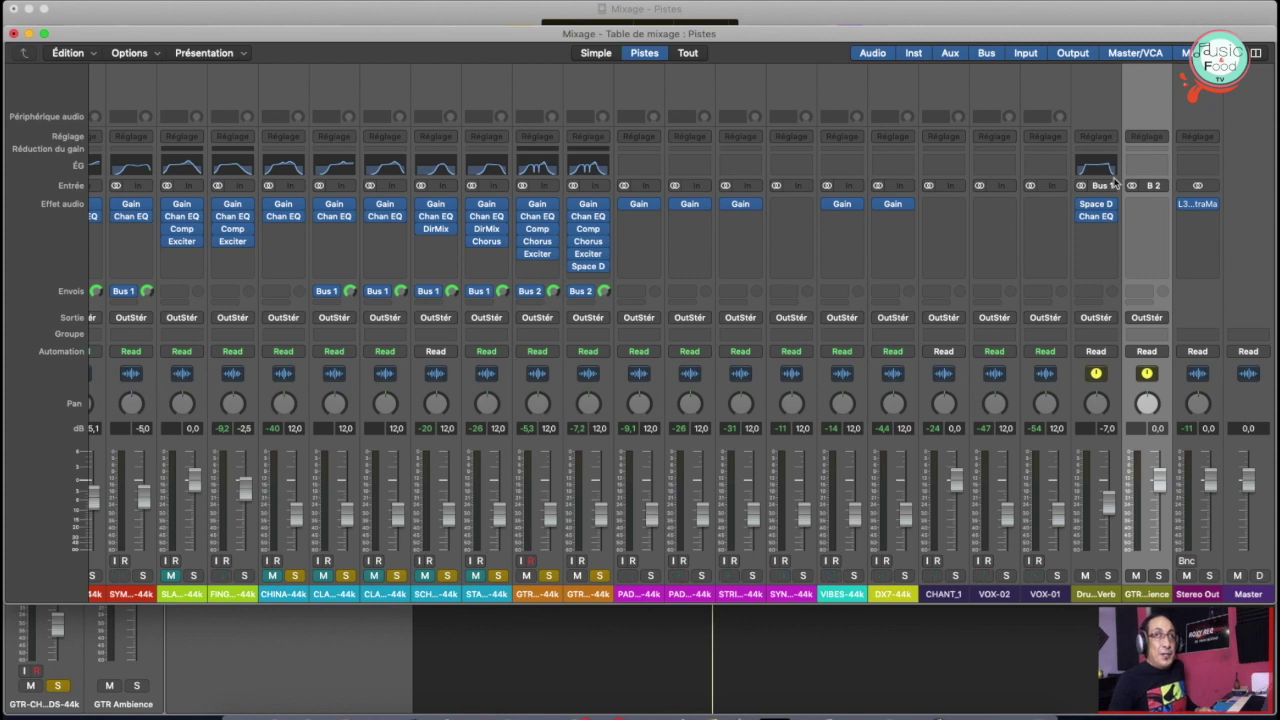
# Insert a stereo Space Designer on GTR Ambience with the medium room preset 1.8s Ambience, and lower the channel's fader to -26.5 dB
pyautogui.click(1166, 205)
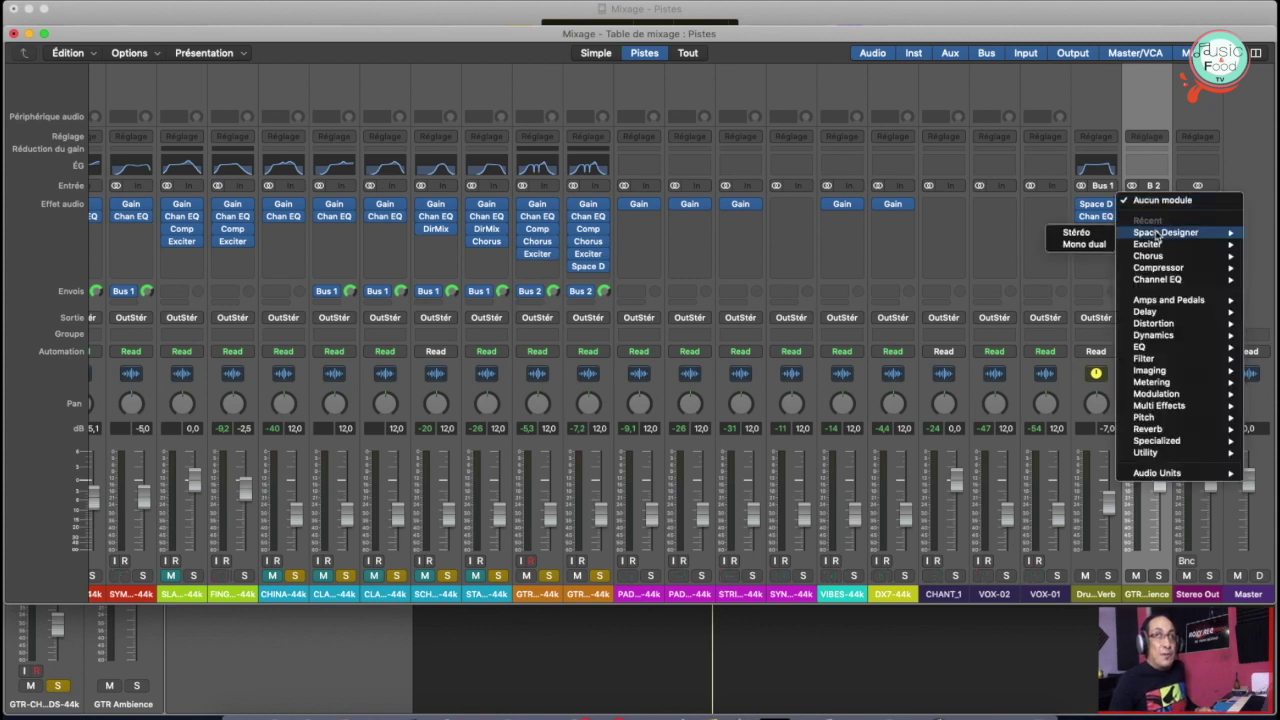
pyautogui.click(1088, 233)
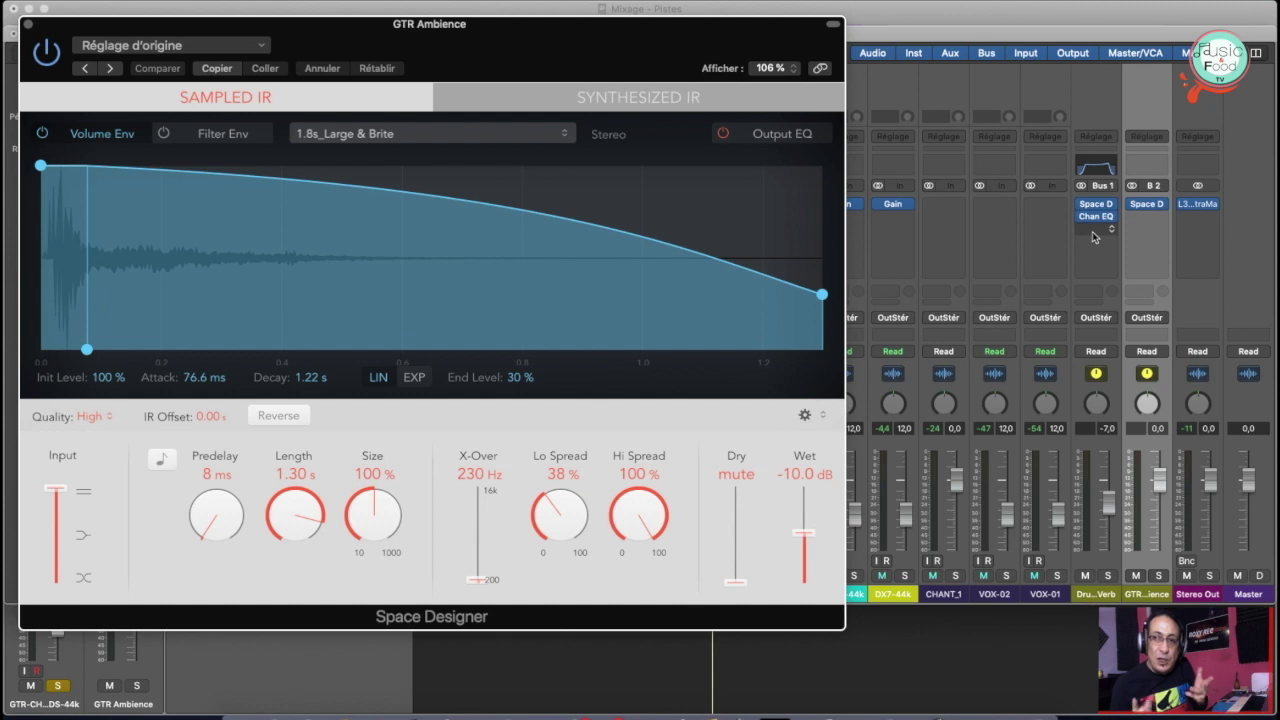
pyautogui.click(263, 46)
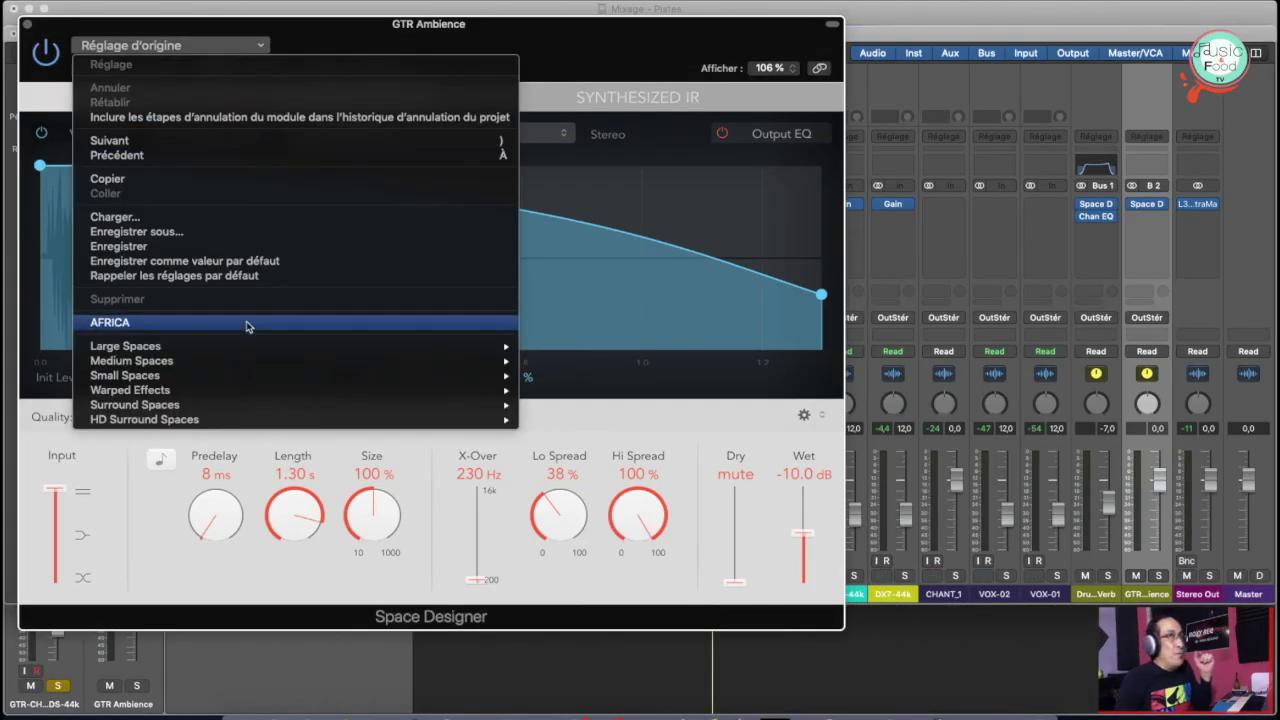
pyautogui.moveTo(251, 360)
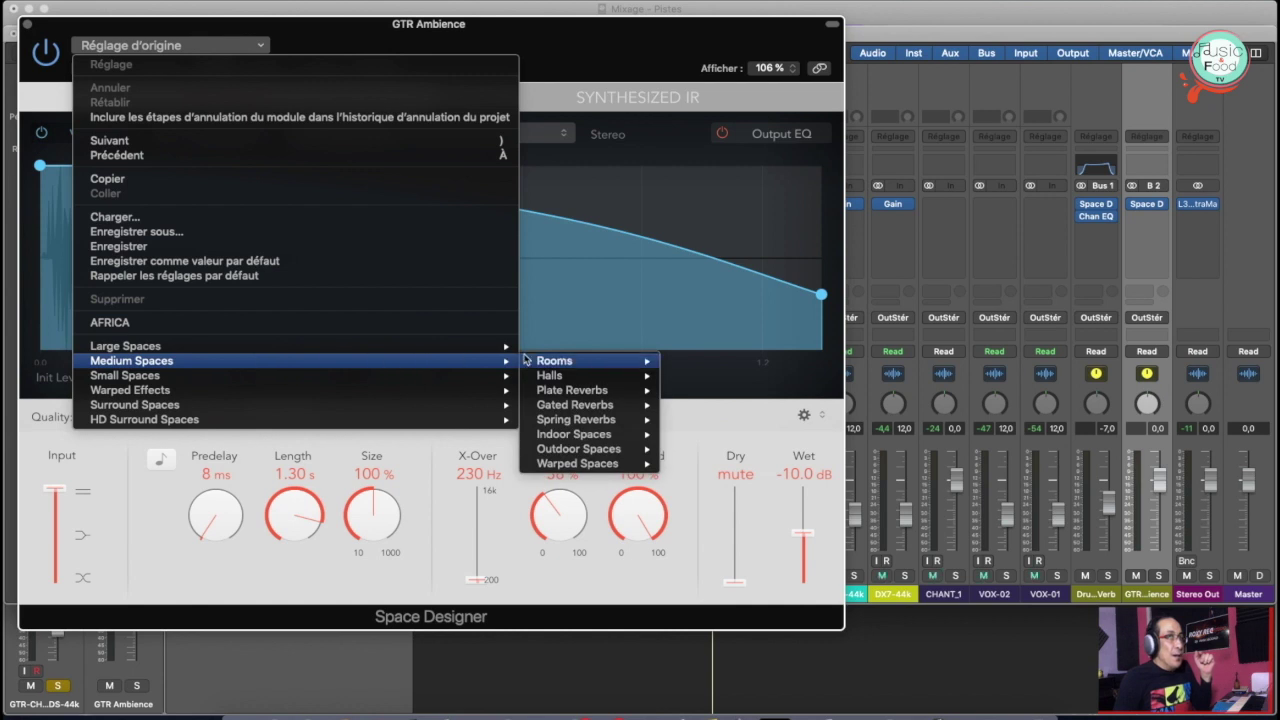
pyautogui.moveTo(524, 359)
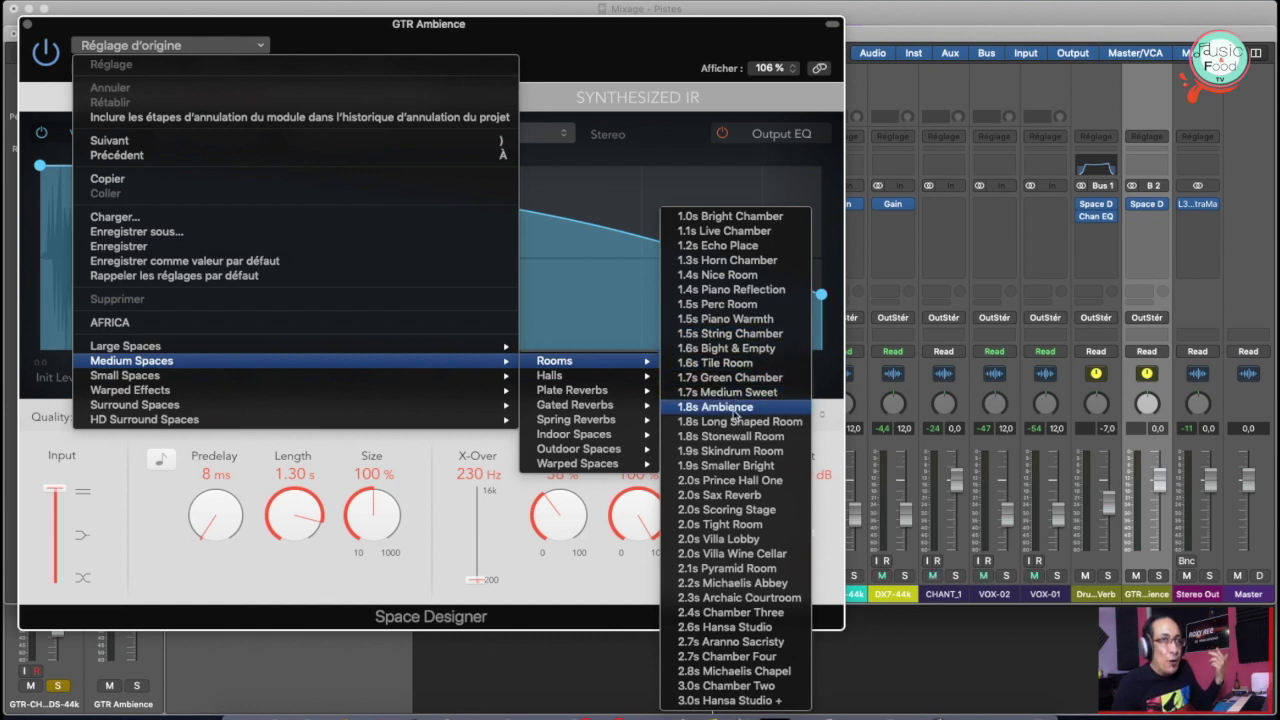
pyautogui.click(735, 408)
pyautogui.moveTo(1163, 490); pyautogui.dragTo(1163, 580)
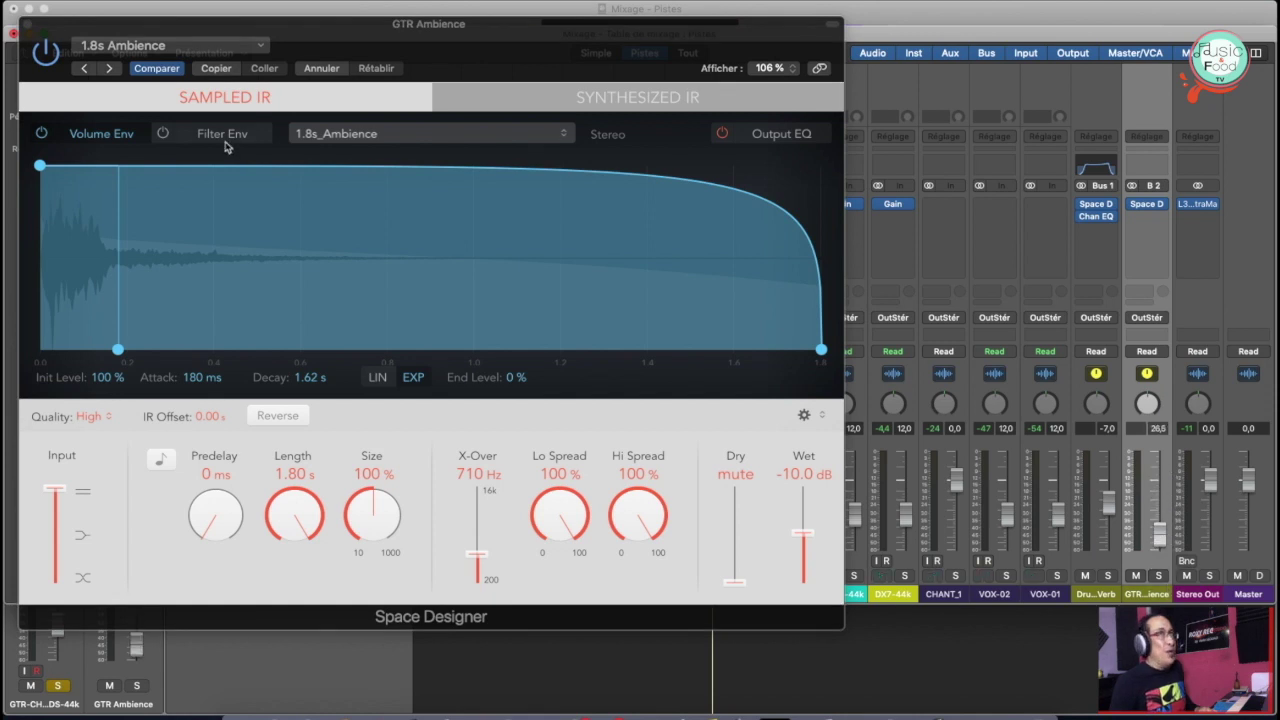
pyautogui.click(20, 23)
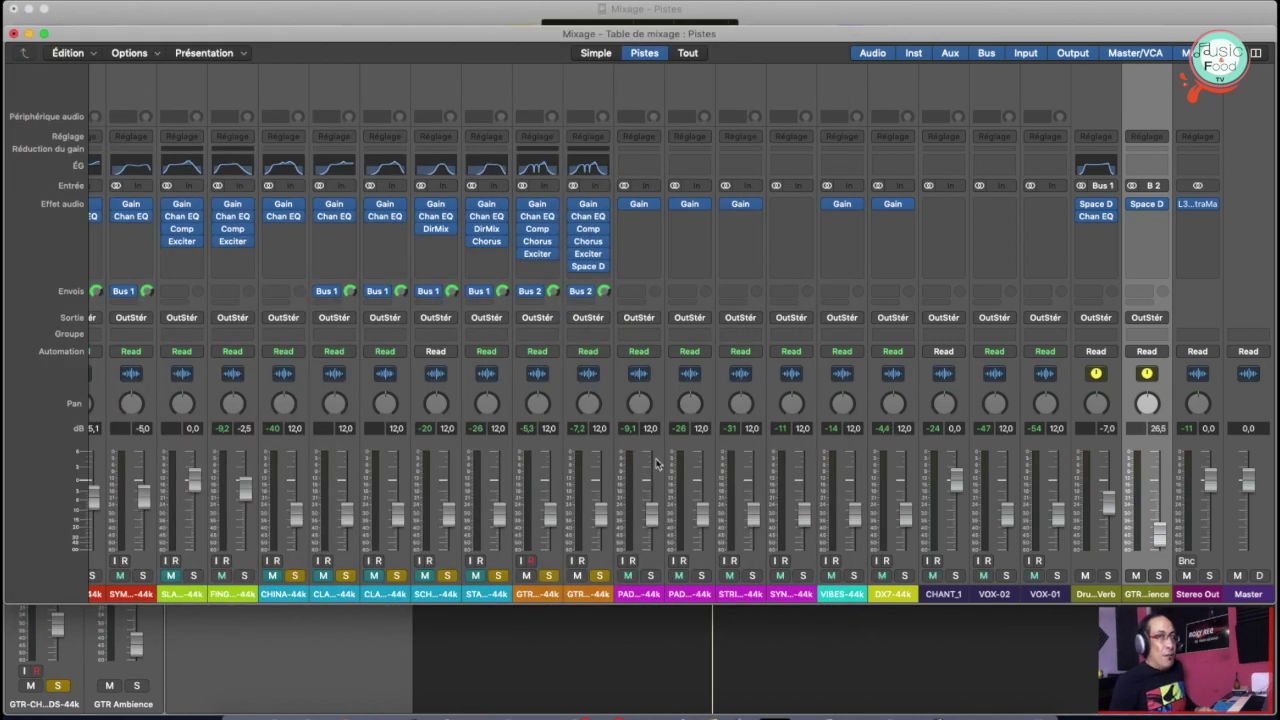
# Play the guitars, pull the GTR Ambience fader fully down, and raise it to about -13 dB by ear
pyautogui.press('space')
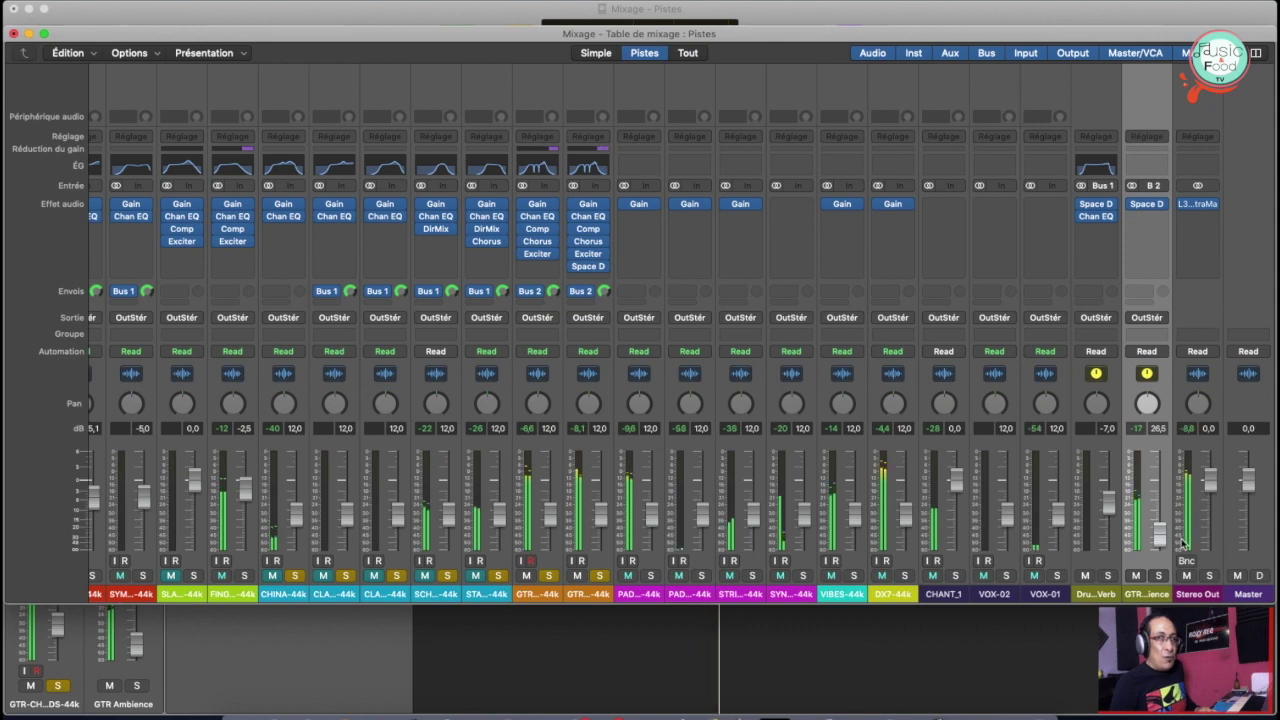
pyautogui.moveTo(1158, 532)
pyautogui.mouseDown()
pyautogui.moveTo(1162, 483)
pyautogui.moveTo(1159, 548)
pyautogui.mouseUp()
pyautogui.click(1160, 480)
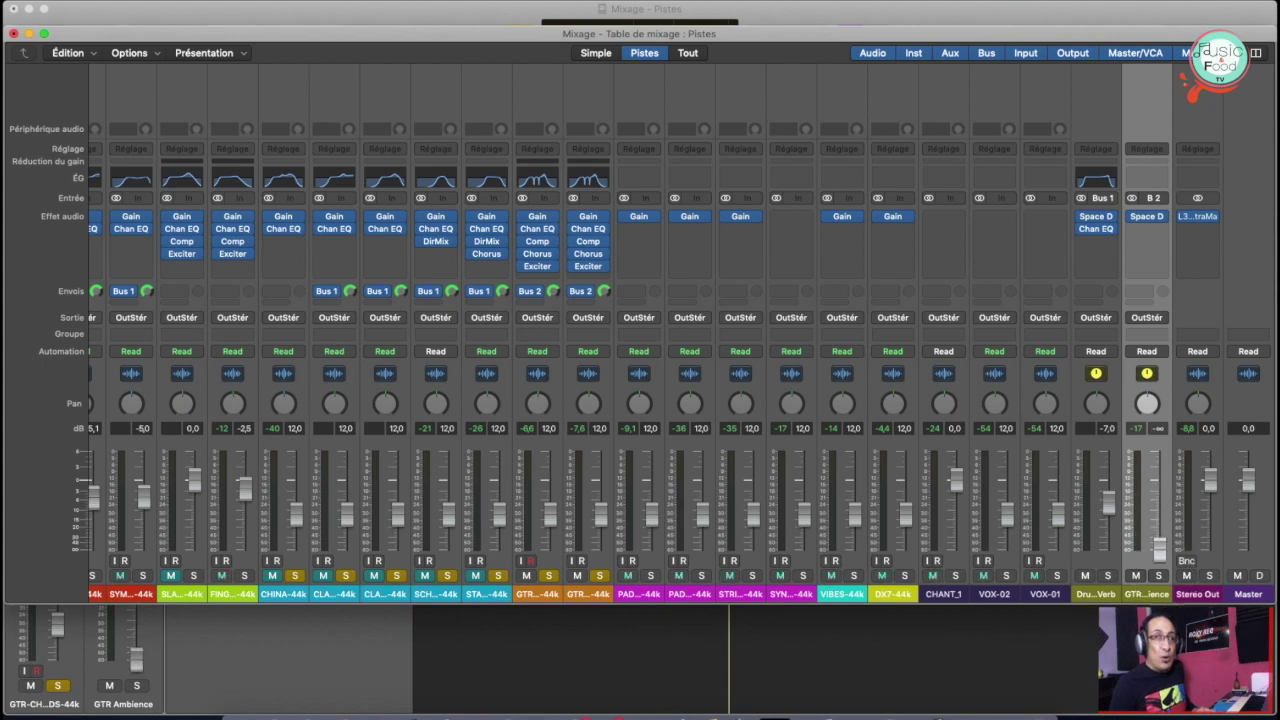
pyautogui.press('space')
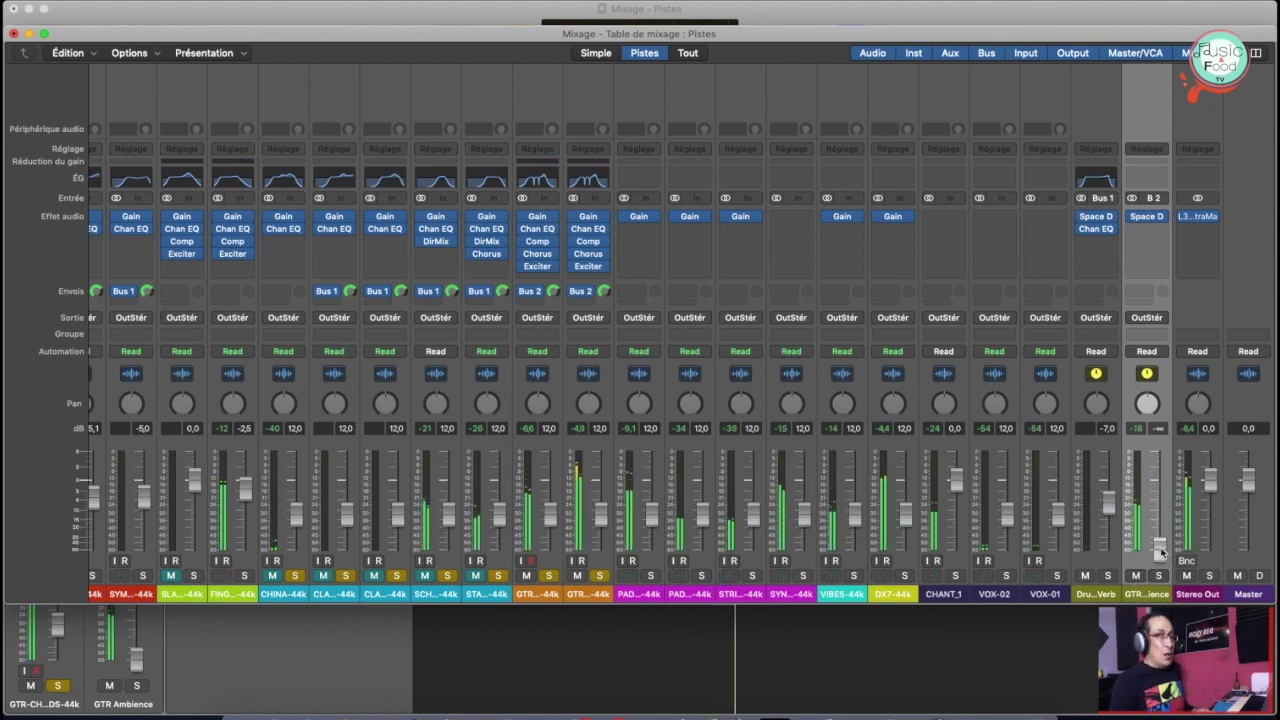
pyautogui.click(1159, 548)
pyautogui.moveTo(1160, 546); pyautogui.dragTo(1155, 505)
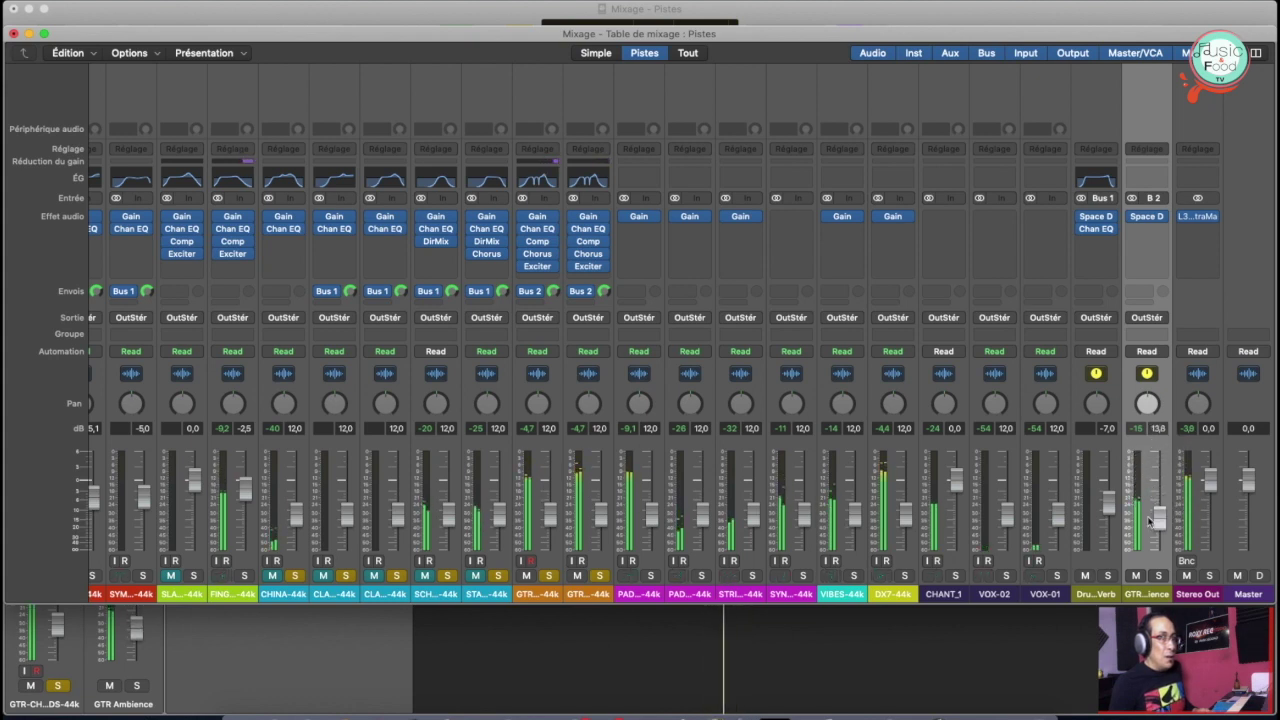
# Mute and unmute GTR Ambience to compare the sound, and set its fader to -13.6 dB
pyautogui.click(1136, 576)
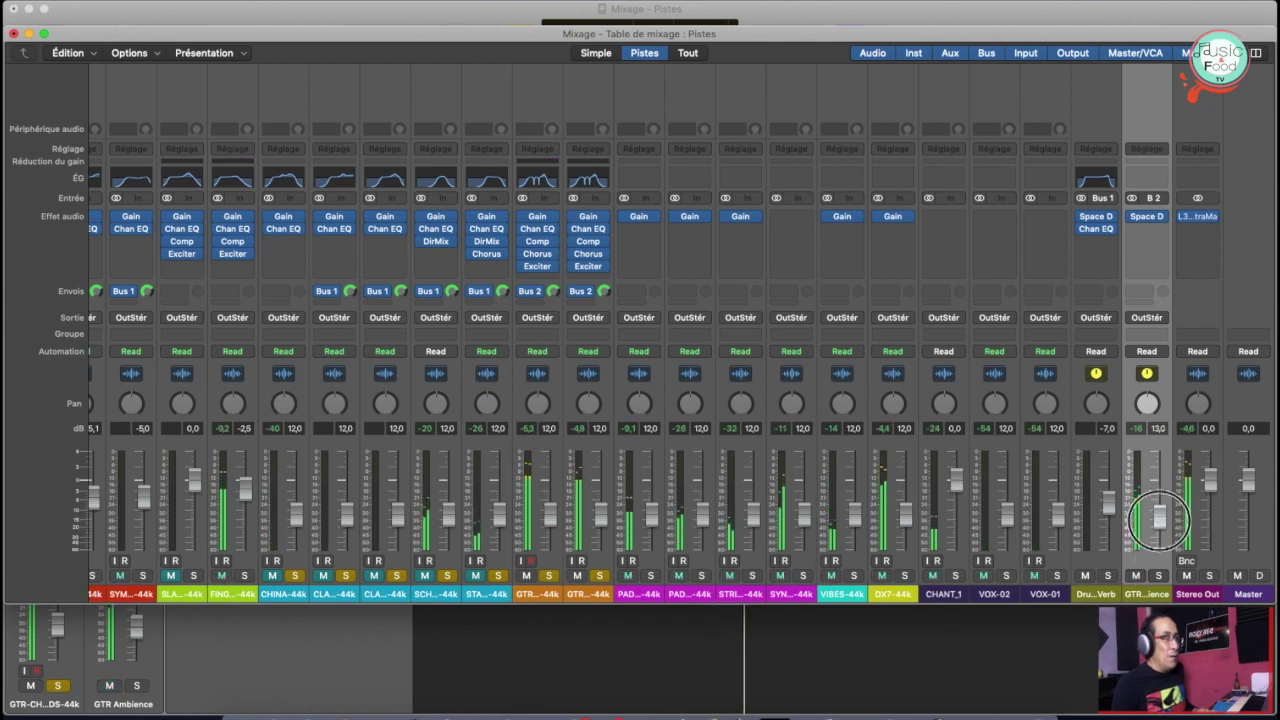
pyautogui.click(1135, 576)
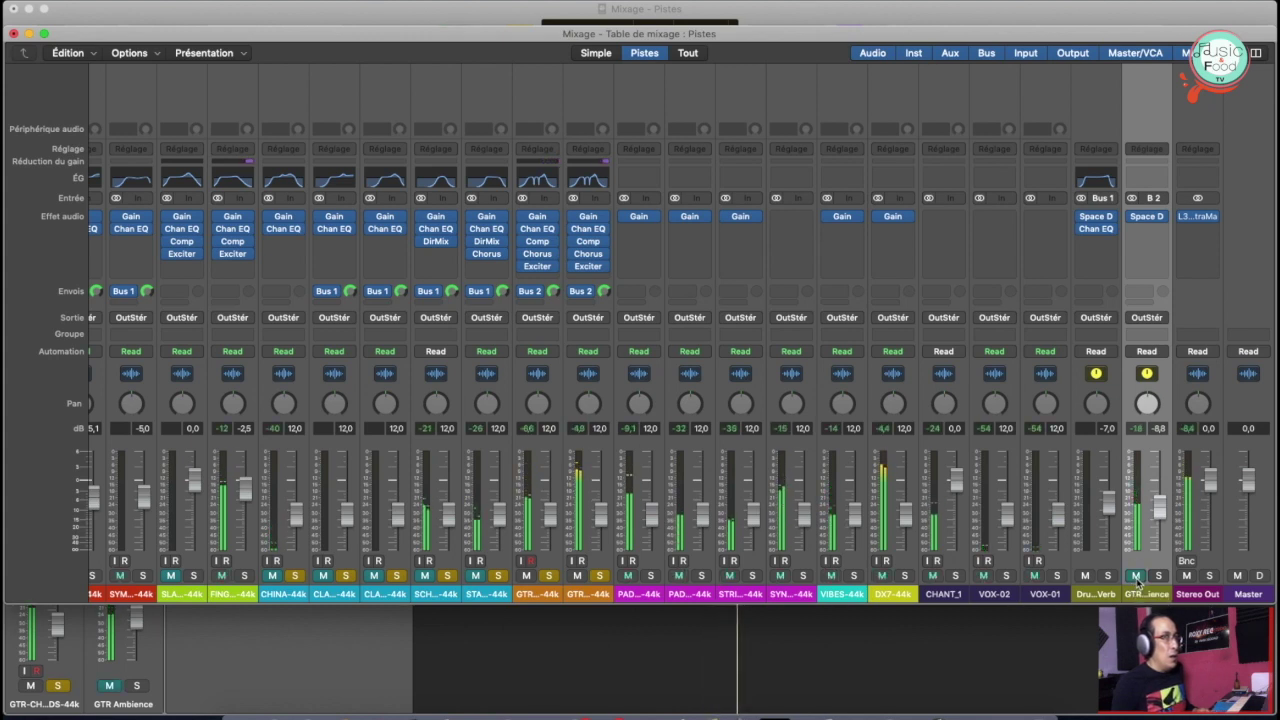
pyautogui.moveTo(1159, 508); pyautogui.dragTo(1159, 517)
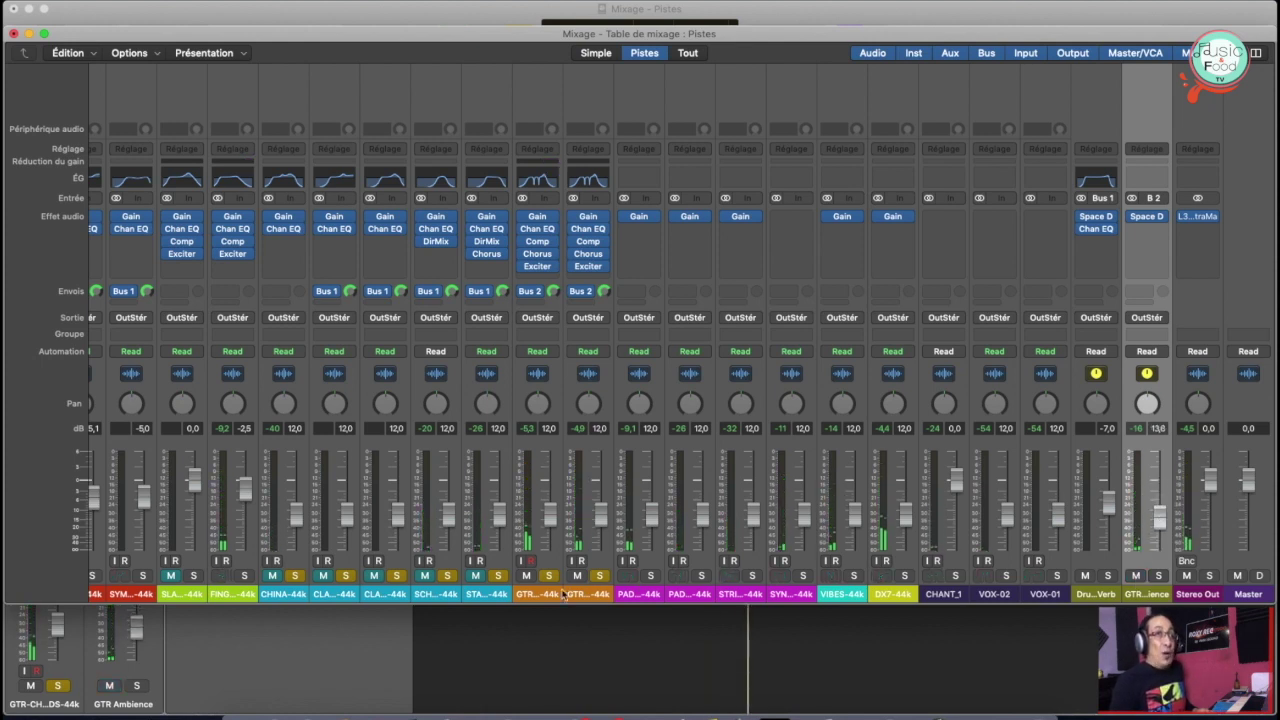
# Select both guitar channels and add a second send, to Bus 3, on them
pyautogui.moveTo(530, 598); pyautogui.dragTo(580, 600)
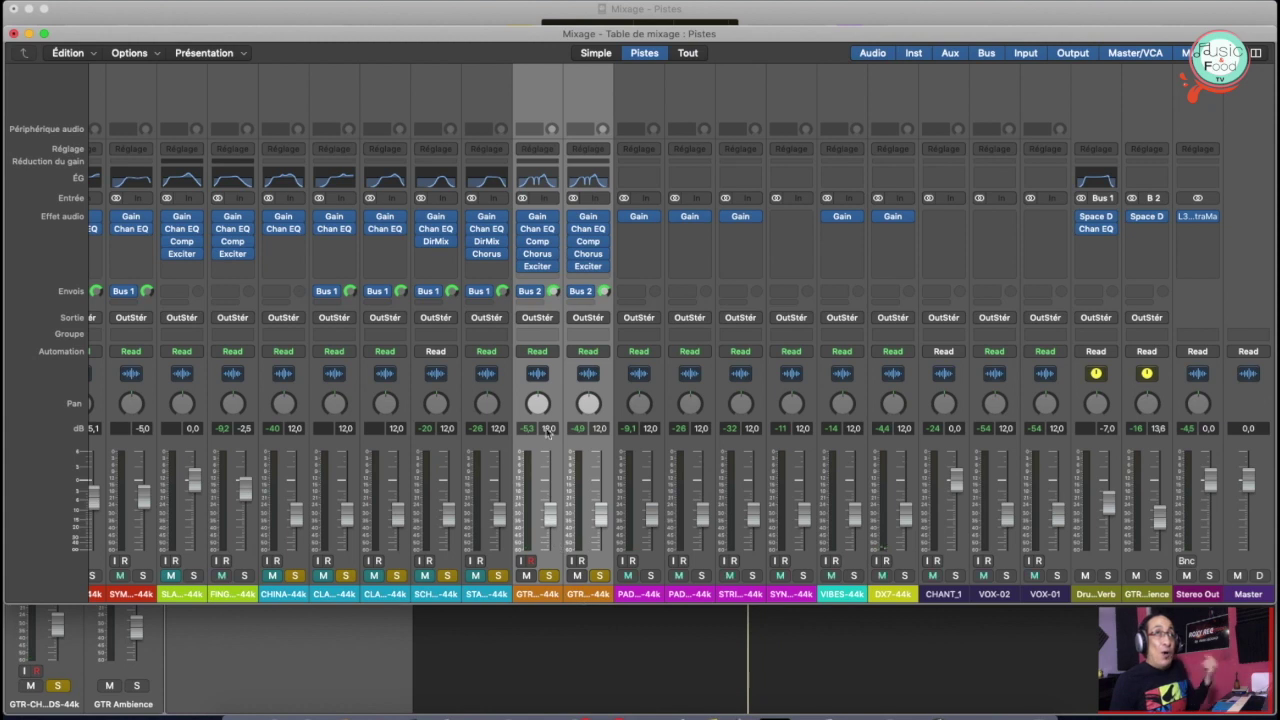
pyautogui.click(533, 307)
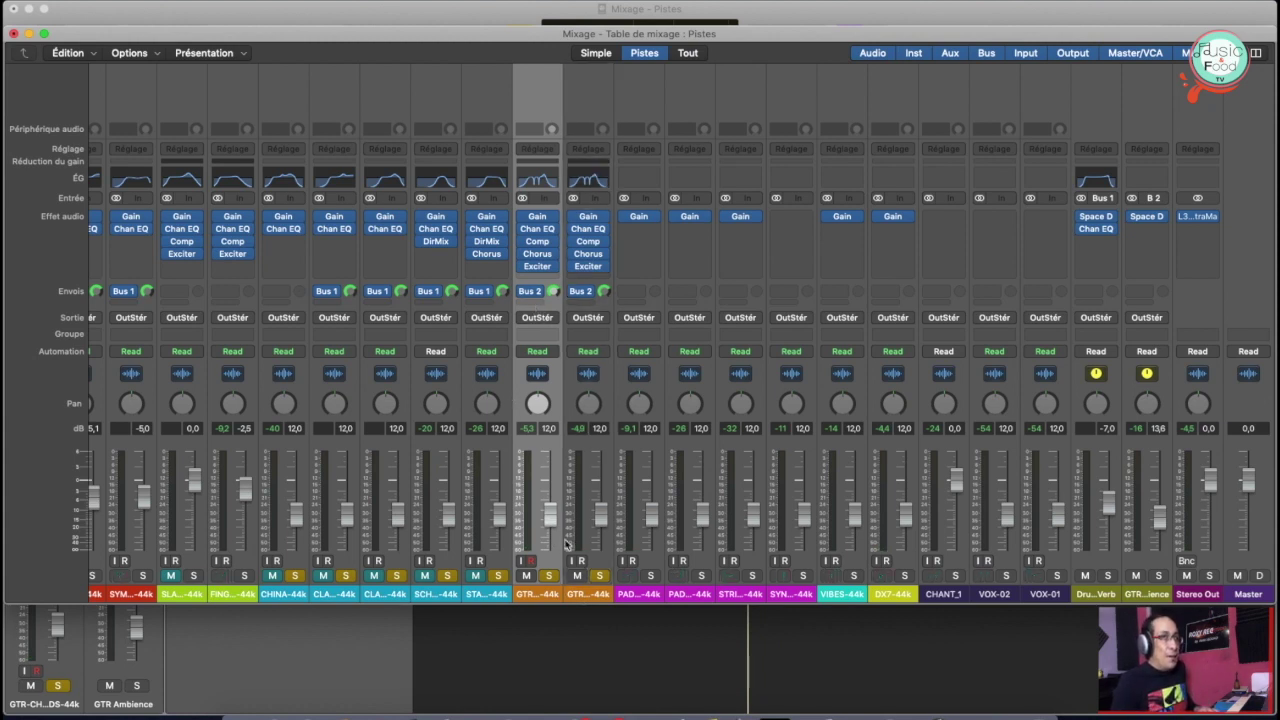
pyautogui.keyDown('shift'); pyautogui.click(583, 593); pyautogui.keyUp('shift')
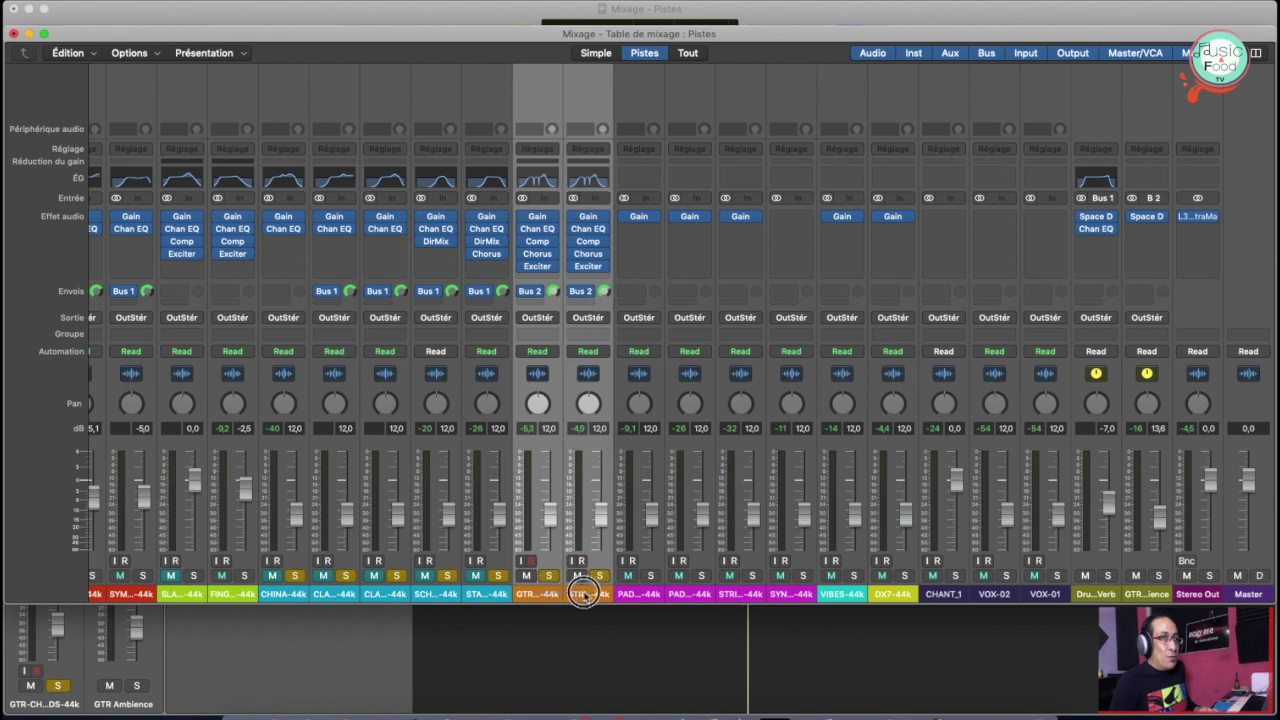
pyautogui.click(533, 291)
pyautogui.moveTo(560, 370)
pyautogui.click(628, 270)
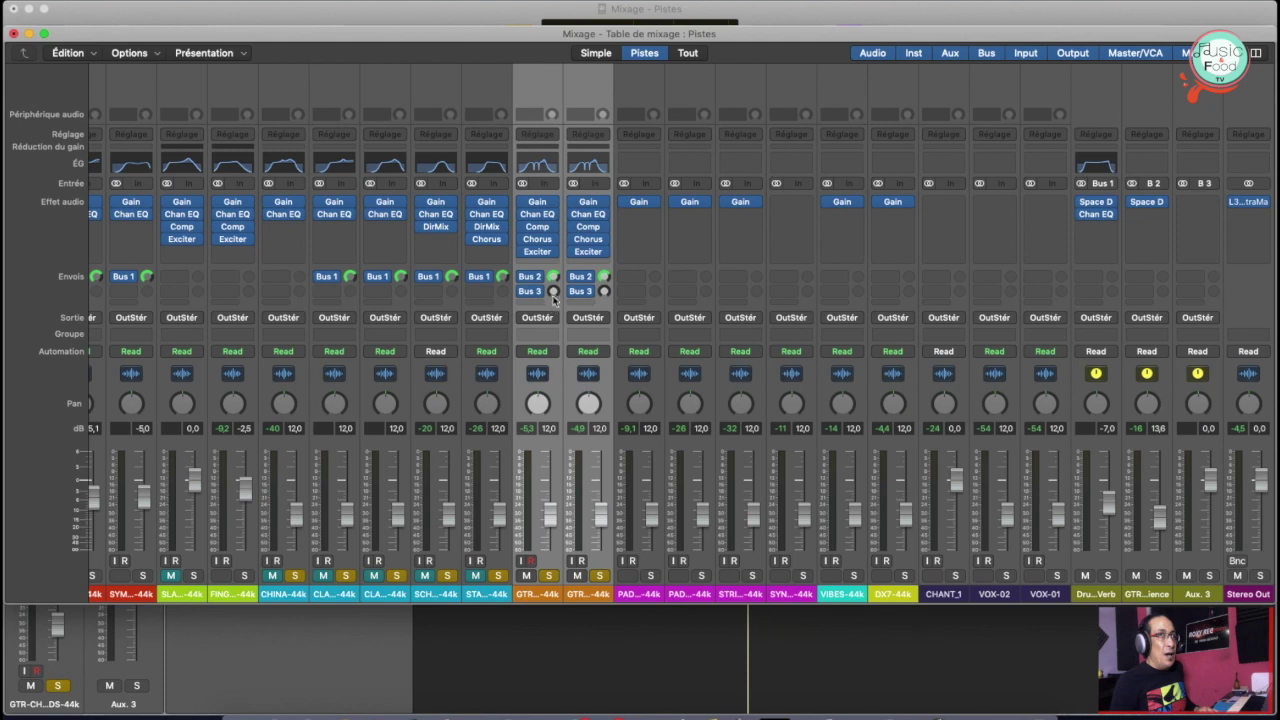
# Set the Bus 3 sends of both guitar channels to +0.0 dB, and rename the Bus 3 aux channel as GRT Verb
pyautogui.moveTo(553, 293); pyautogui.dragTo(553, 280)
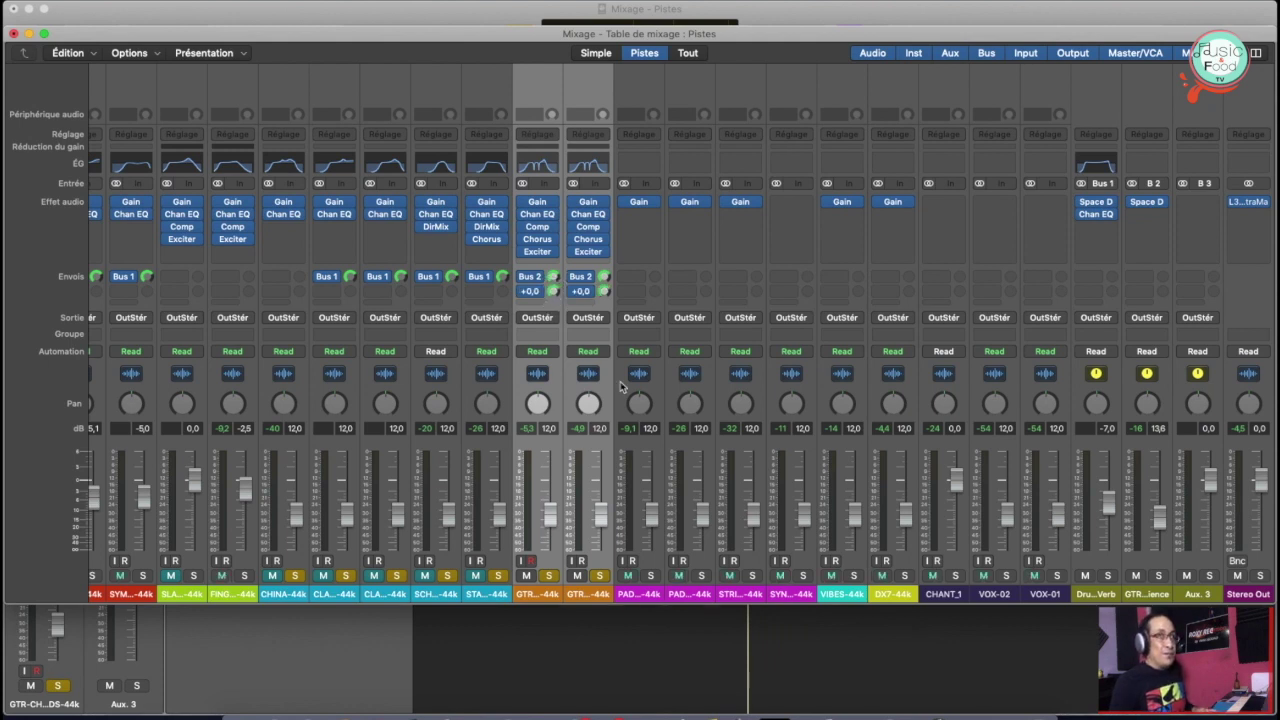
pyautogui.hscroll(2, 789, 452)
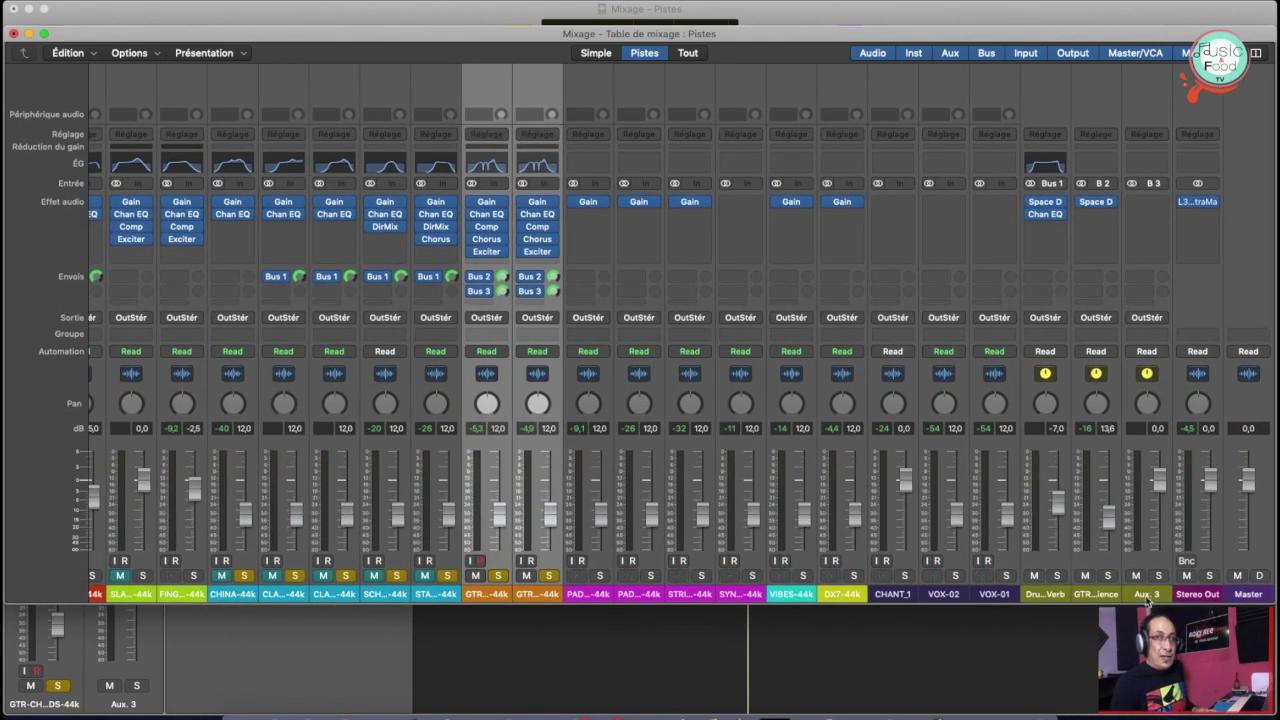
pyautogui.click(1147, 595)
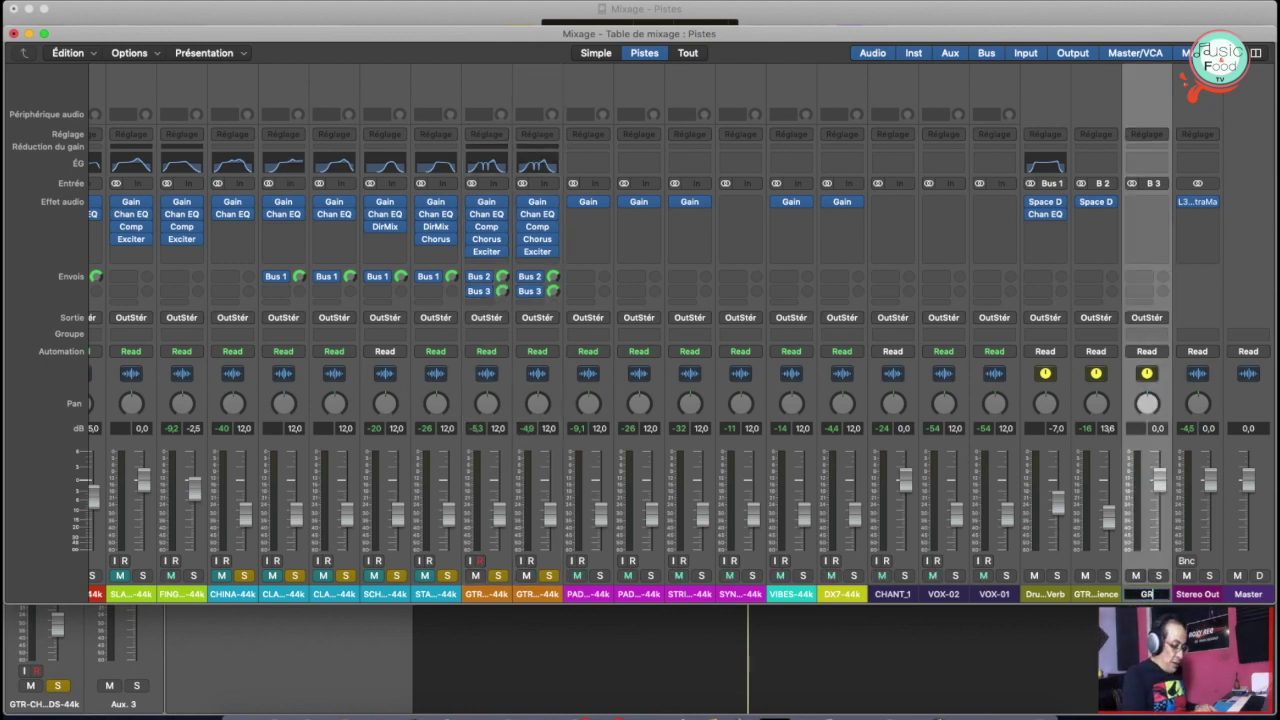
pyautogui.write('GRT Verb')
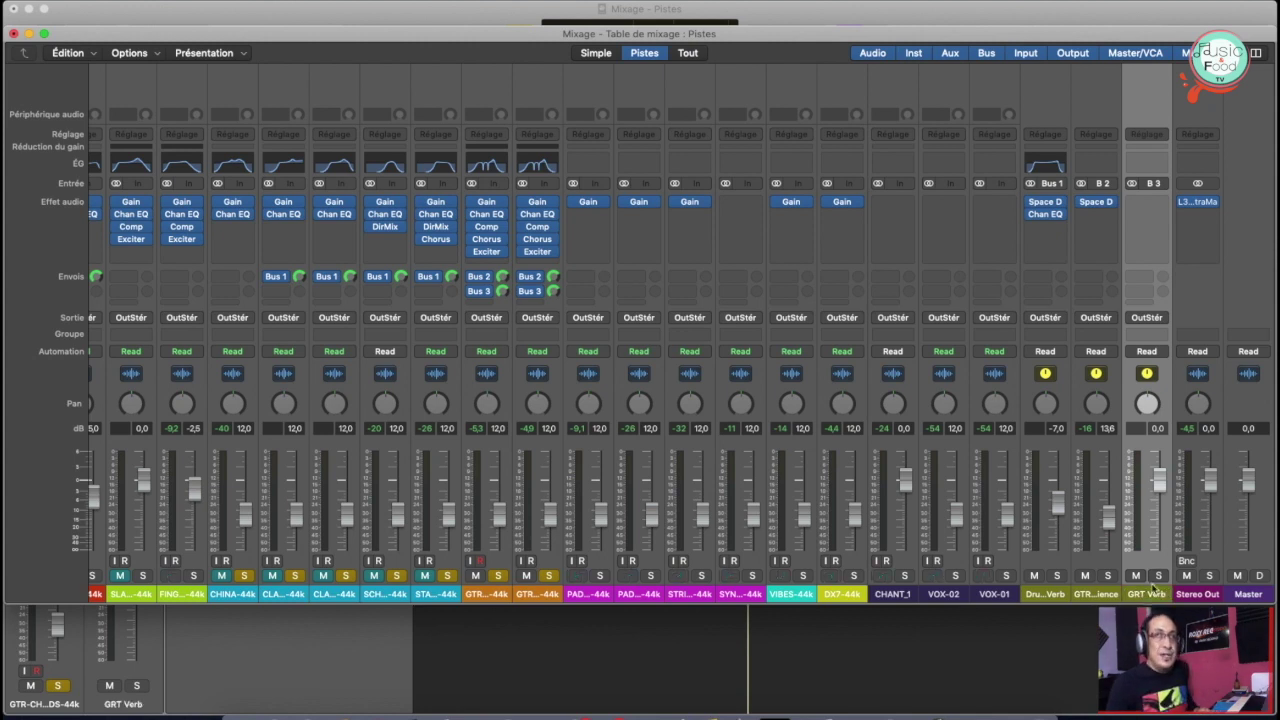
# Insert Space Designer on GRT Verb with the small plate preset 1.3s Nice Small Plate, and pull the channel's fader fully down
pyautogui.click(1160, 204)
pyautogui.moveTo(1160, 230)
pyautogui.click(1076, 230)
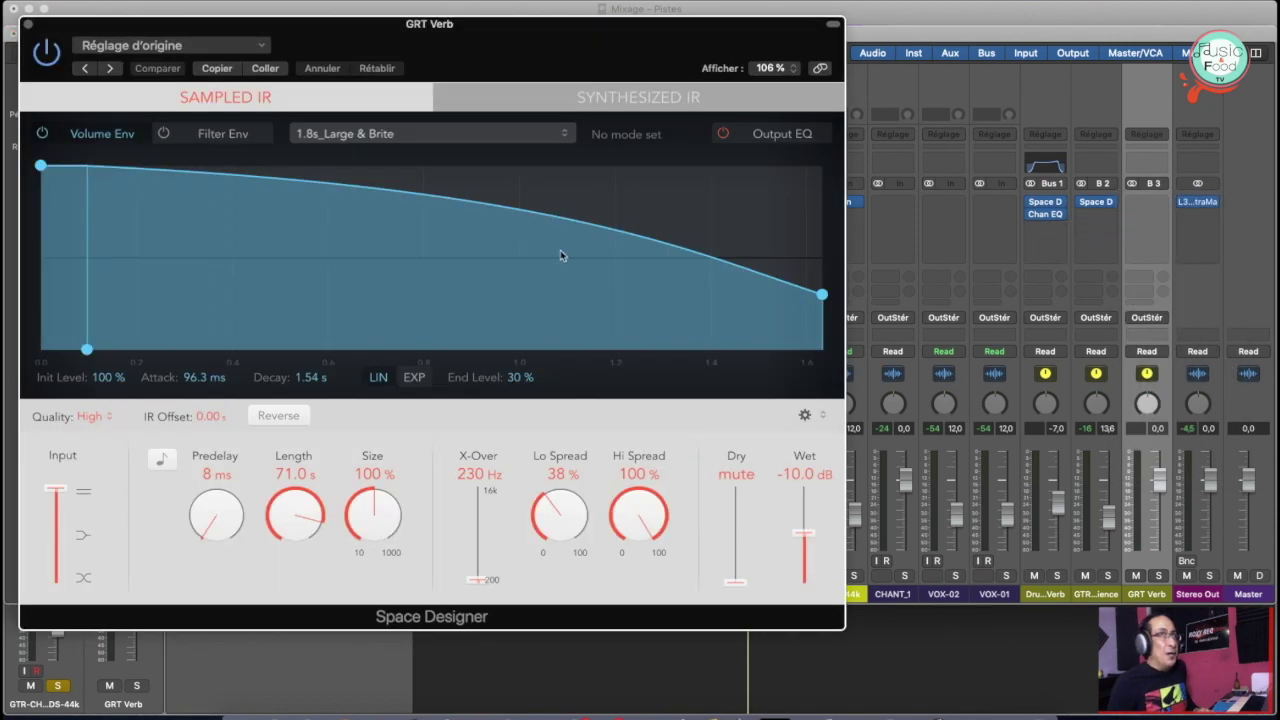
pyautogui.moveTo(510, 23); pyautogui.dragTo(713, 23)
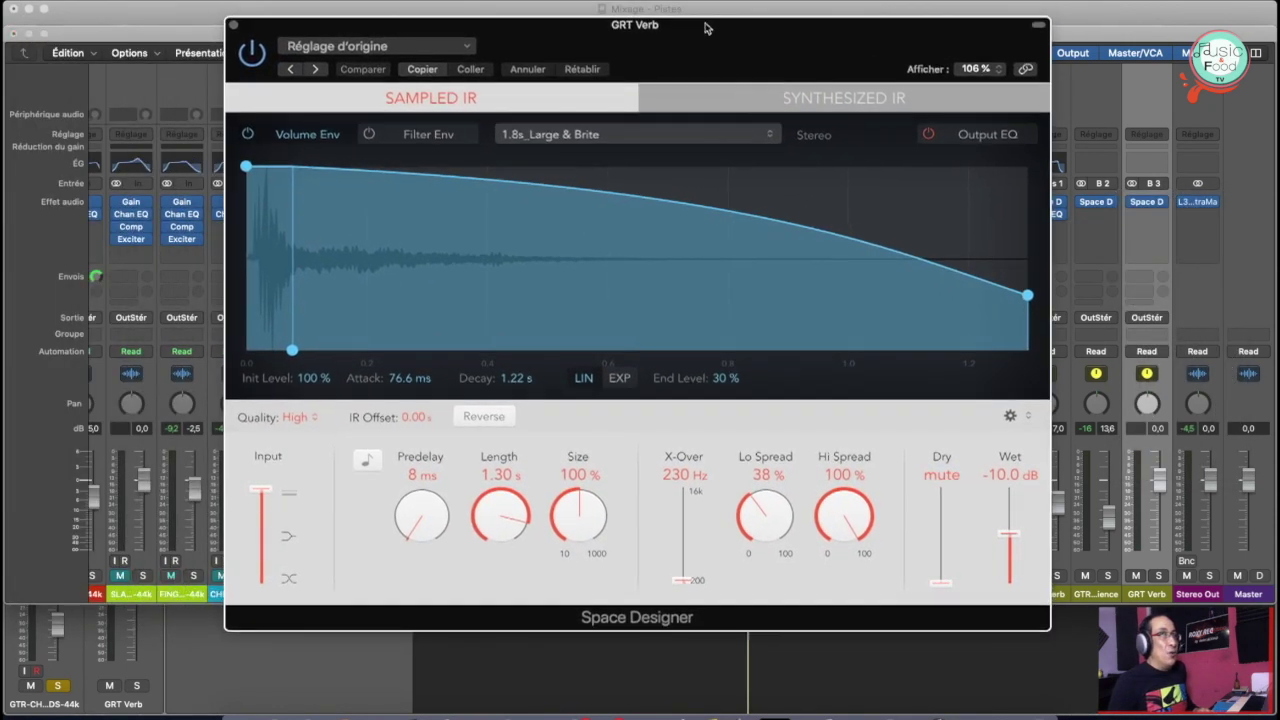
pyautogui.click(380, 45)
pyautogui.moveTo(668, 378)
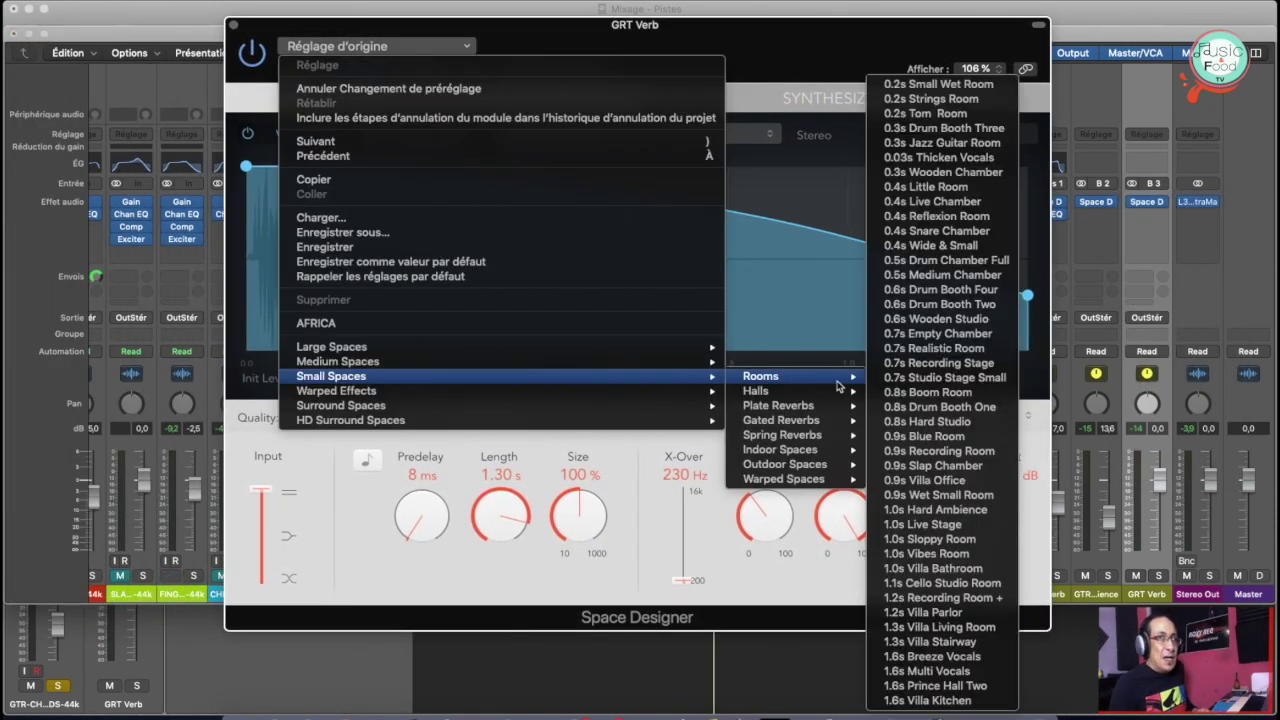
pyautogui.moveTo(745, 408)
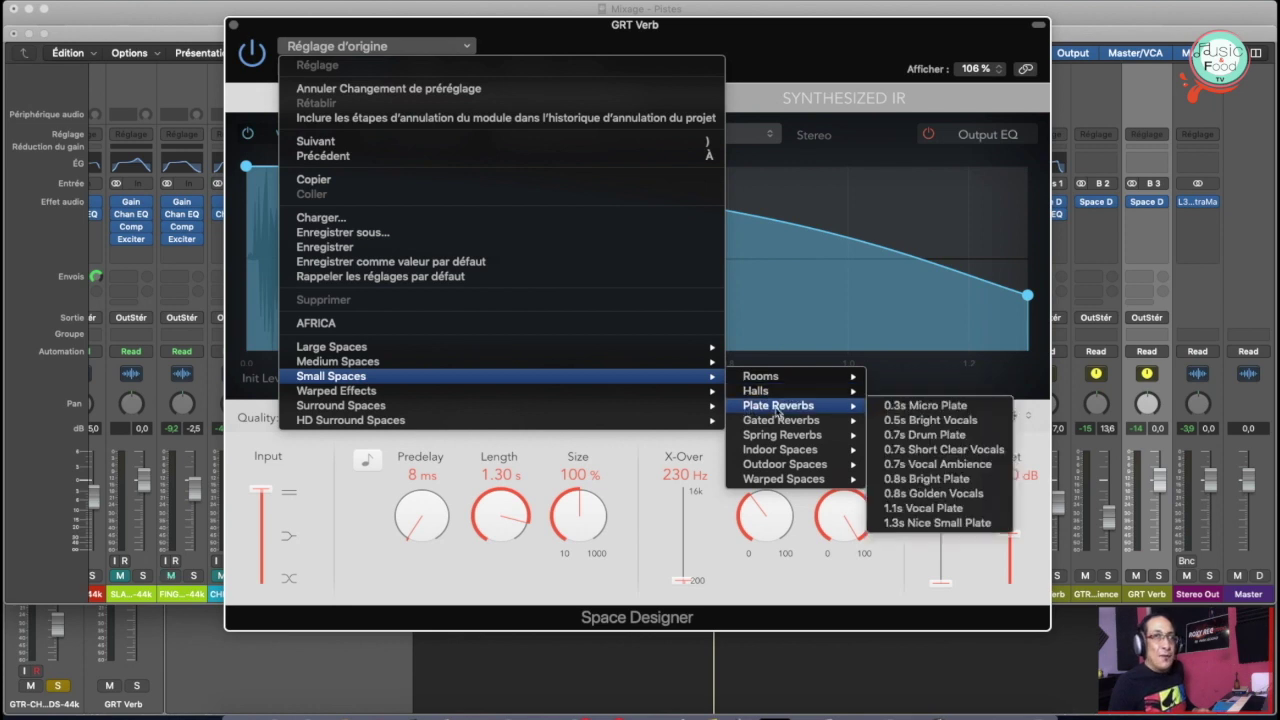
pyautogui.click(949, 522)
pyautogui.moveTo(1160, 487); pyautogui.dragTo(1160, 550)
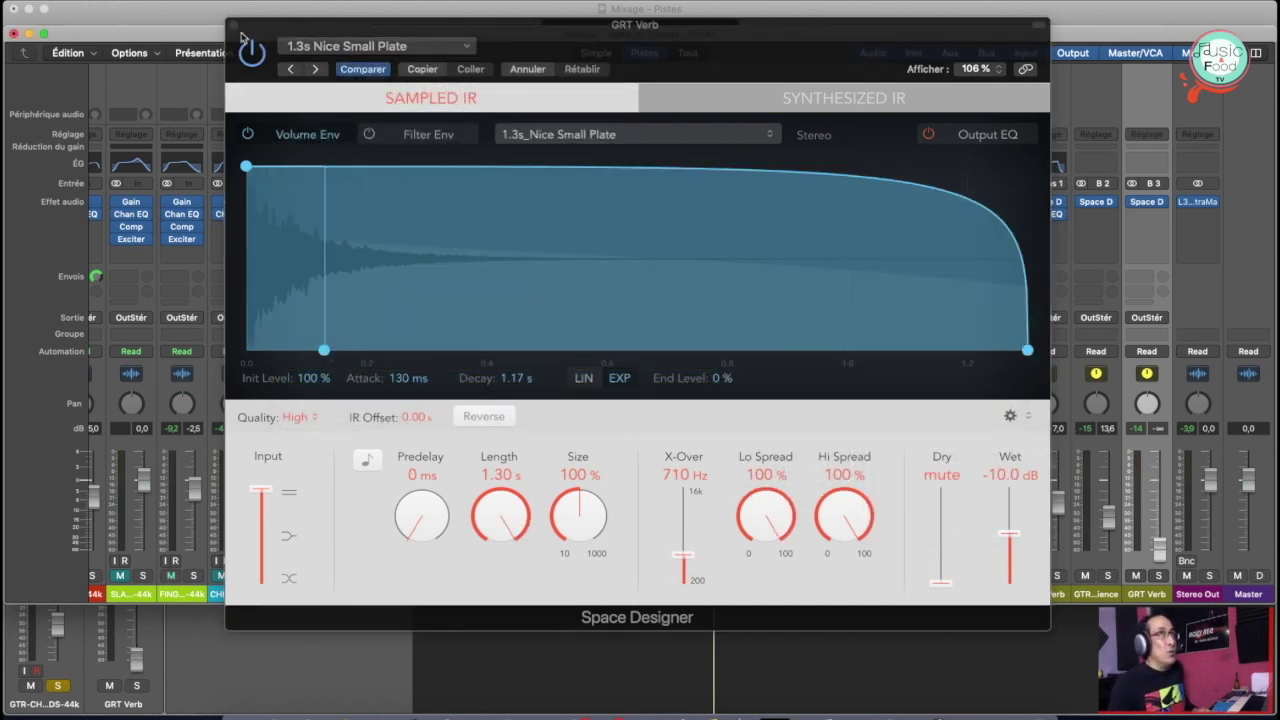
pyautogui.click(232, 24)
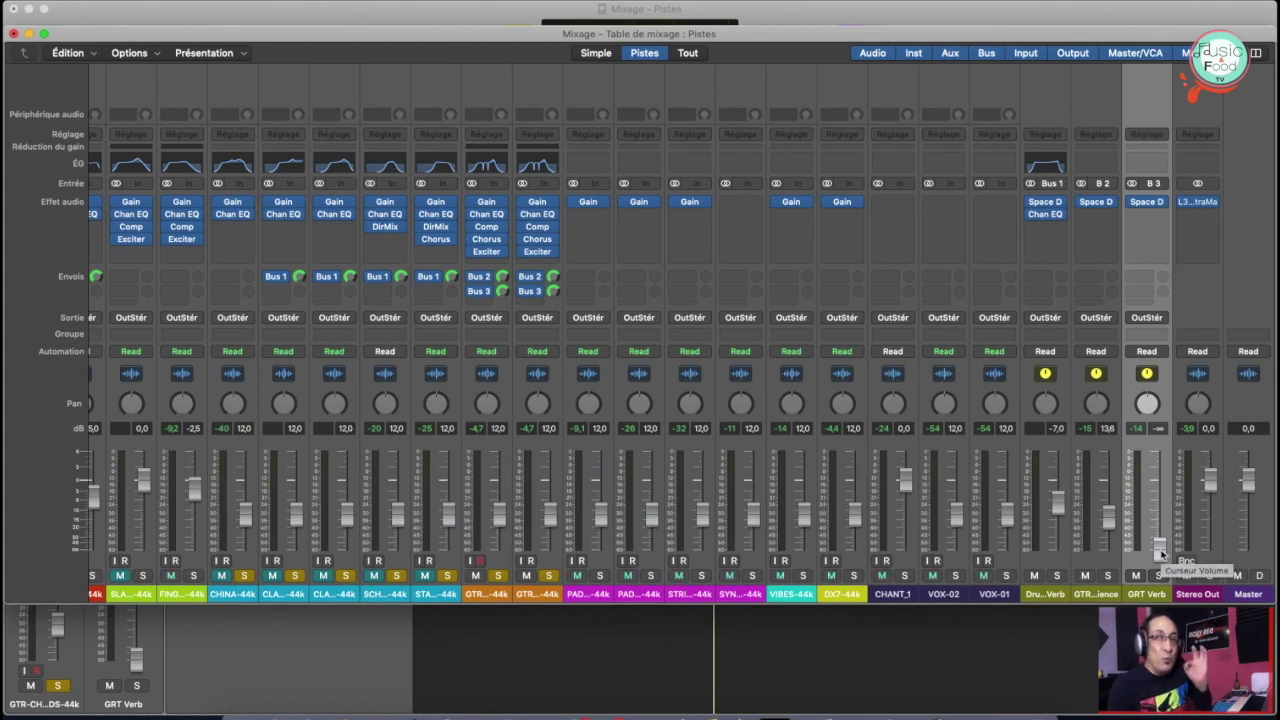
# Play the guitars and raise the GRT Verb fader by ear to -4.8 dB
pyautogui.press('space')
pyautogui.click(1159, 547)
pyautogui.moveTo(1158, 546); pyautogui.dragTo(1163, 518)
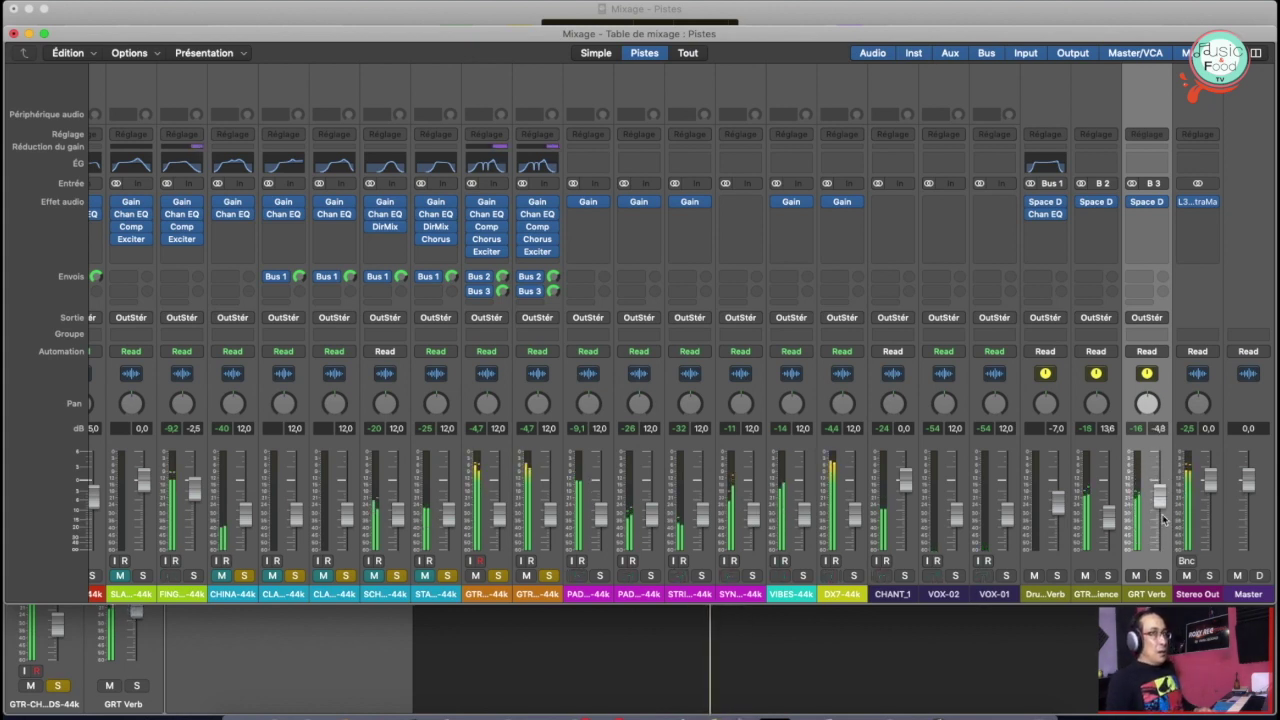
# Select GTR Ambience together with GRT Verb, and mute and unmute both during playback to compare the guitars with and without reverb
pyautogui.click(1104, 591)
pyautogui.click(1085, 577)
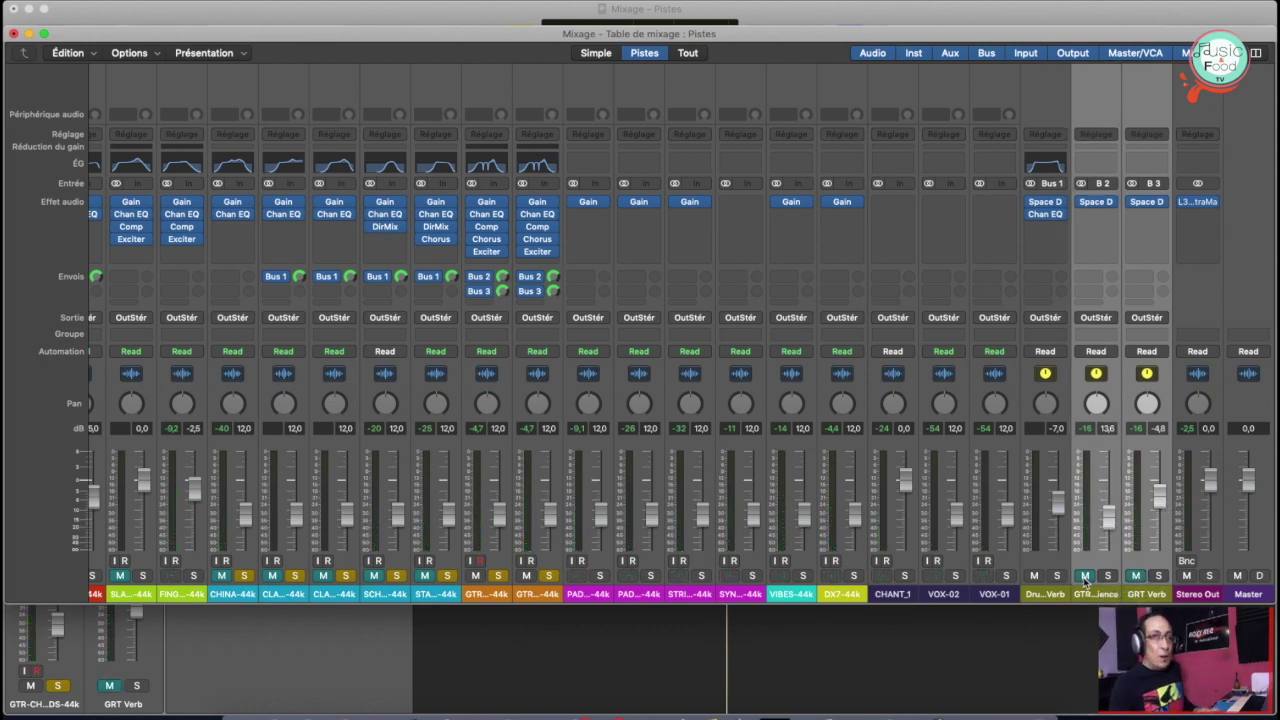
pyautogui.press('space')
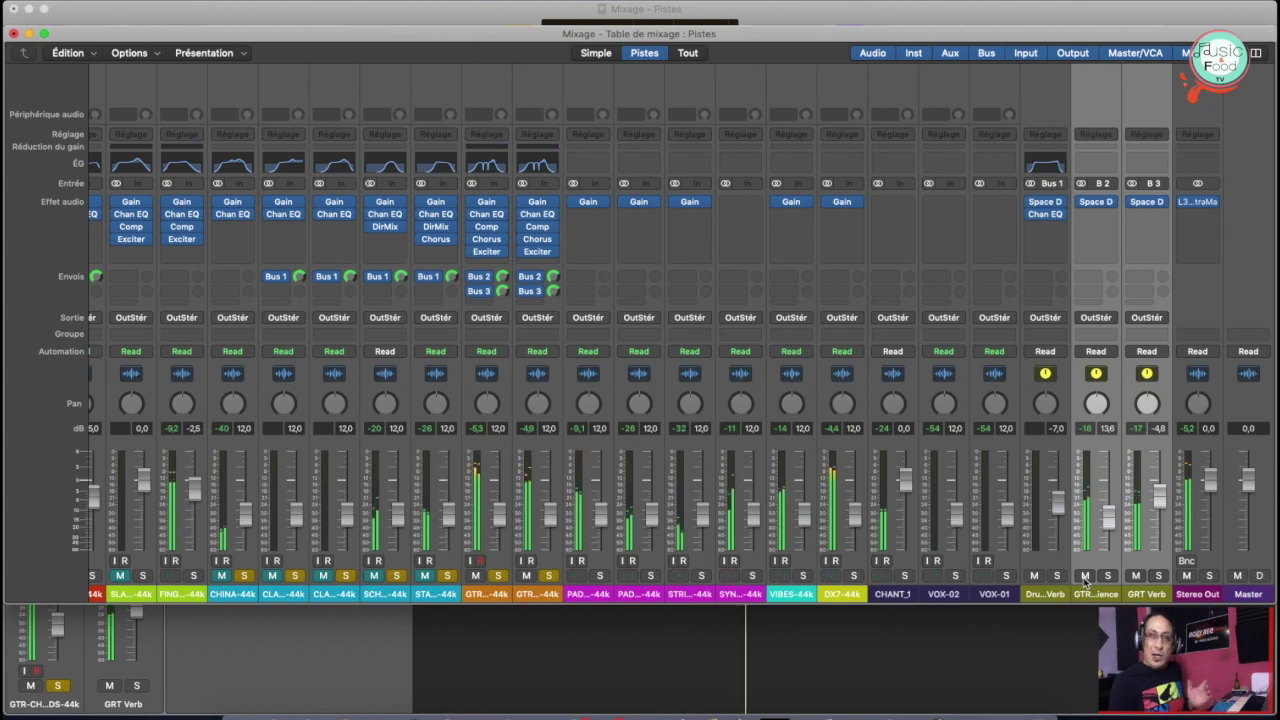
pyautogui.click(1085, 576)
pyautogui.click(1085, 576)
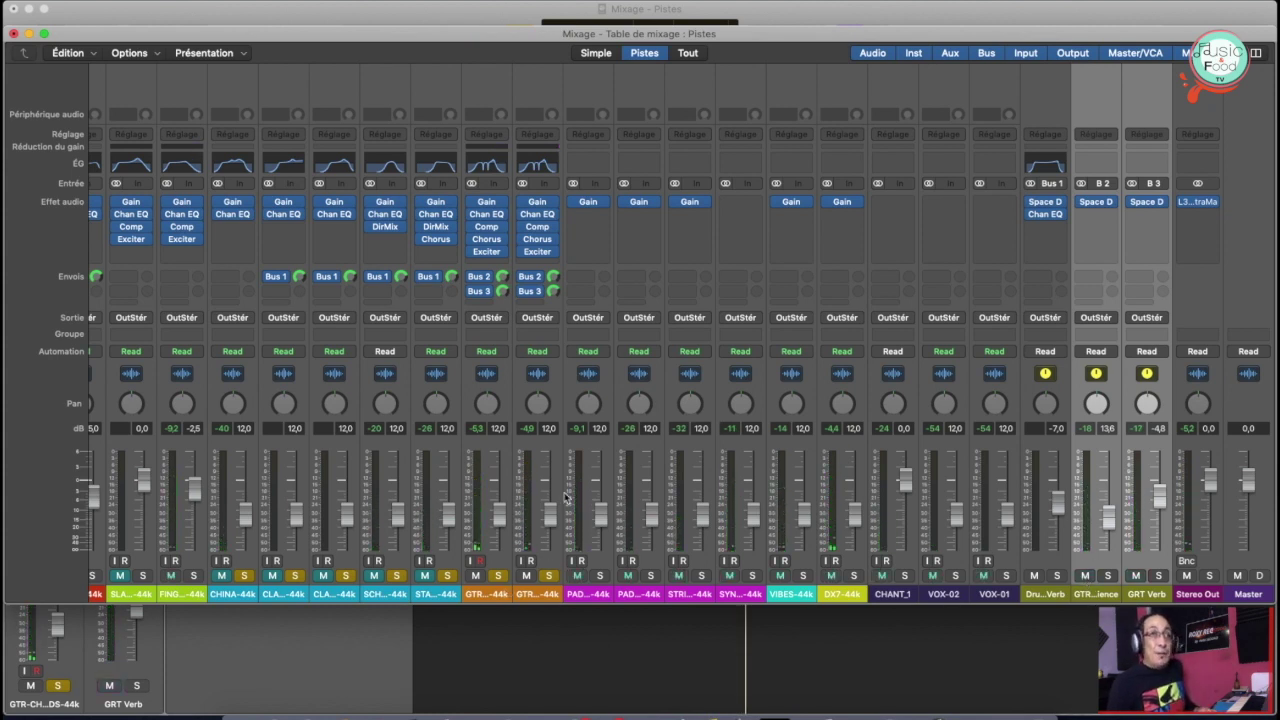
# Solo the PAD-02-44k channel, return to the track list, and mute that track
pyautogui.hscroll(-3, 566, 497)
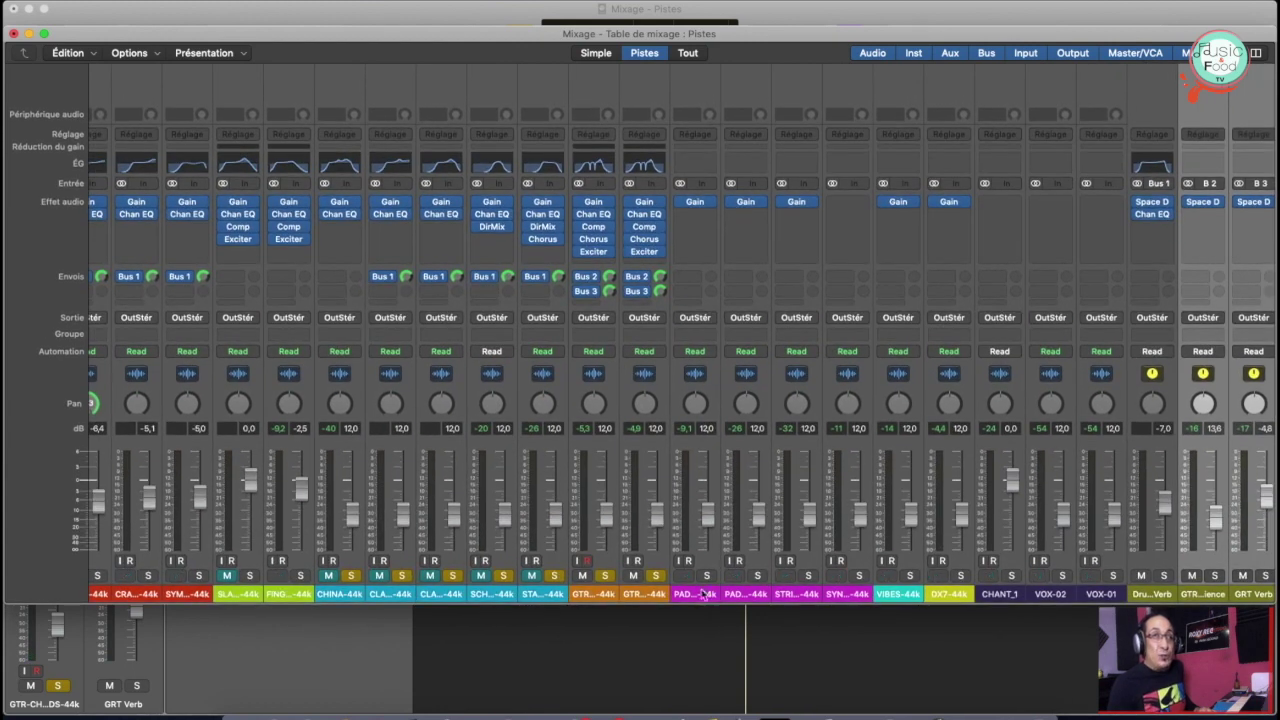
pyautogui.moveTo(697, 594); pyautogui.dragTo(796, 594)
pyautogui.click(680, 576)
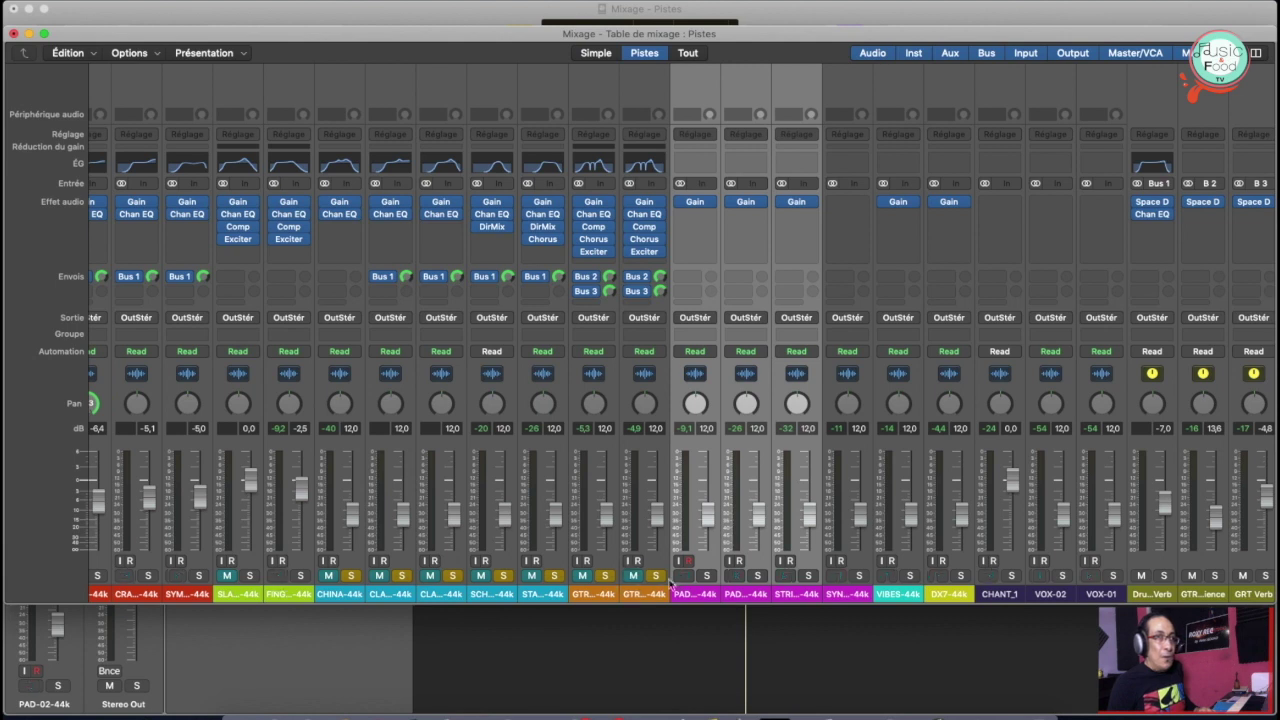
pyautogui.click(697, 594)
pyautogui.press('s')
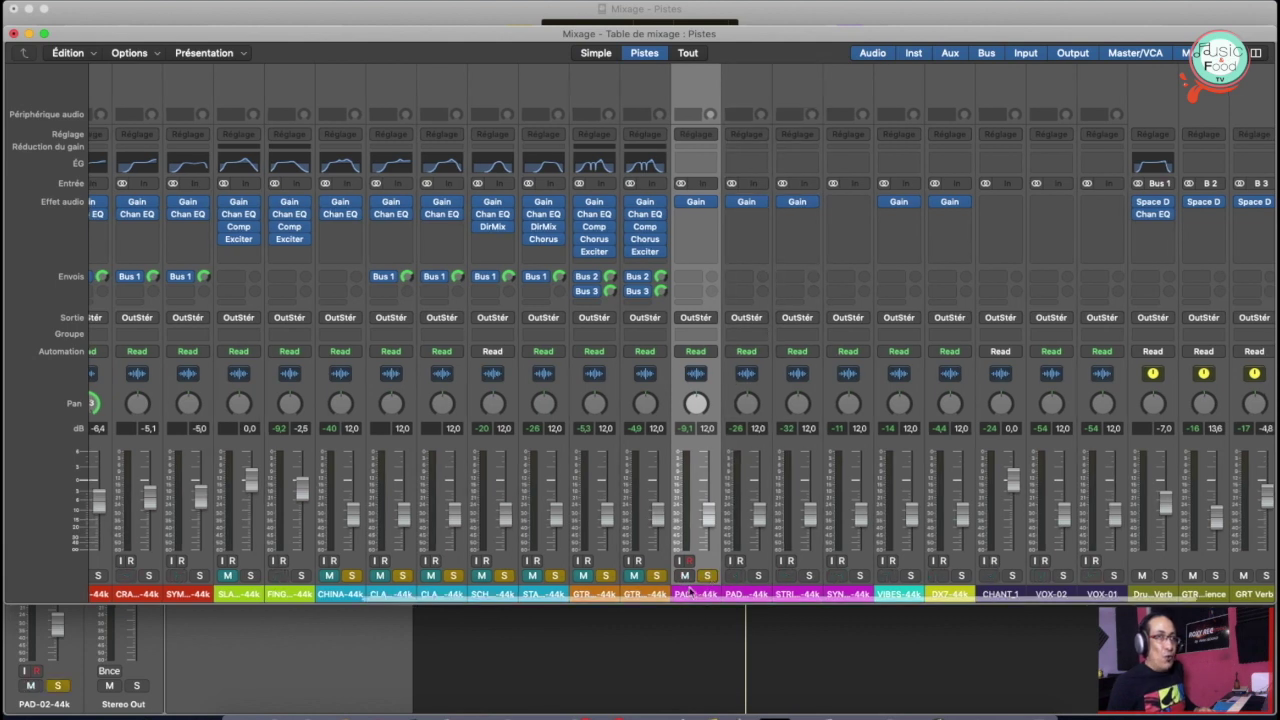
pyautogui.press('super+w')
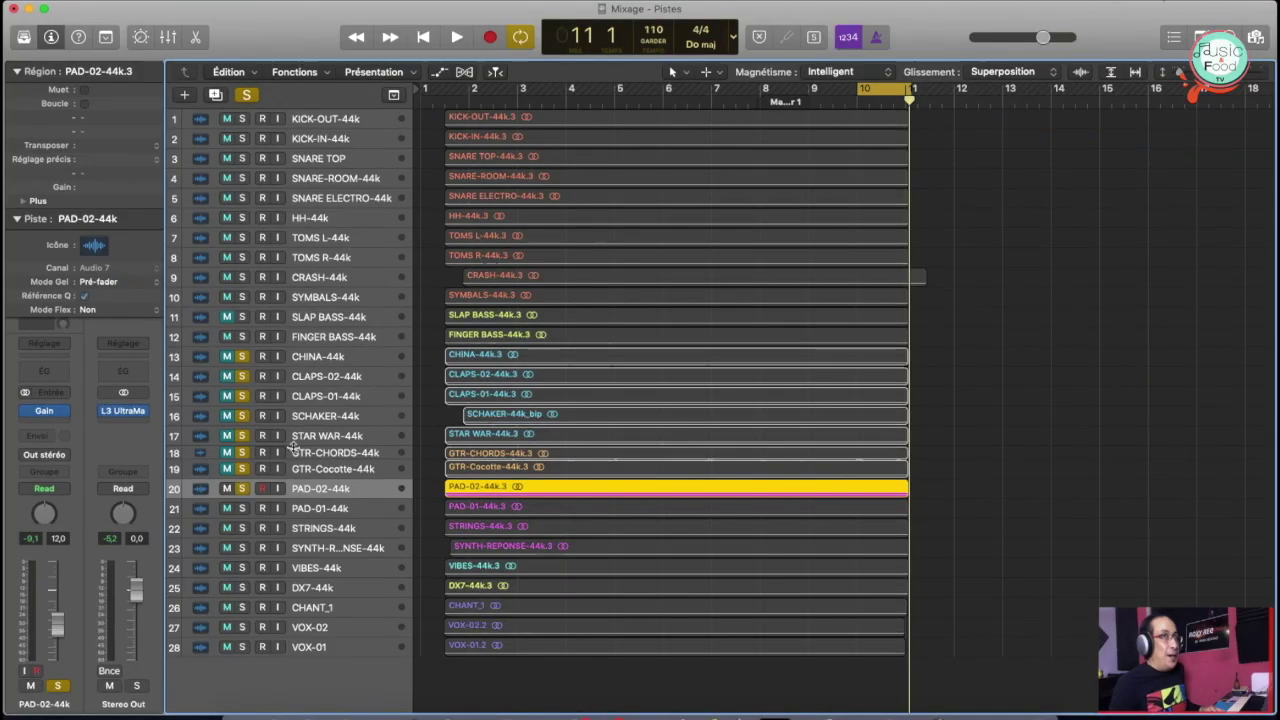
pyautogui.click(225, 488)
# Solo the PAD-01-44k track and play it with the cycle range moved to start at bar 6
pyautogui.click(347, 510)
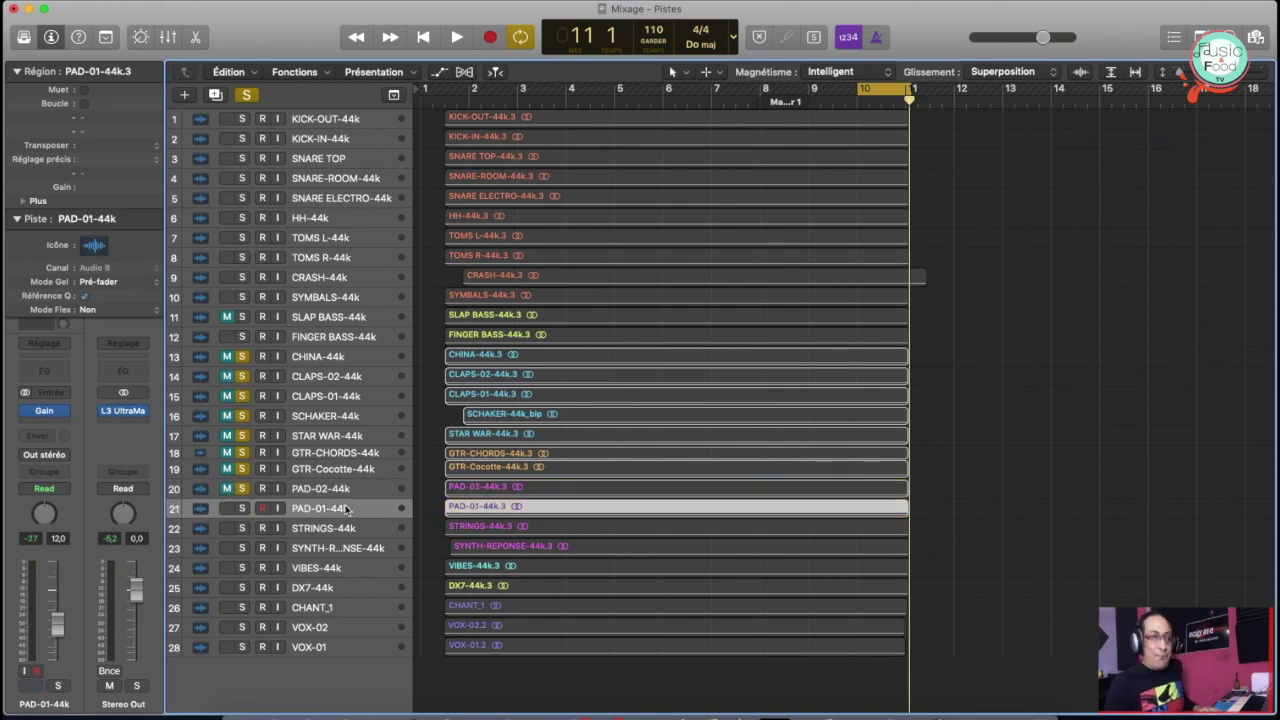
pyautogui.press('super+Down')
pyautogui.scroll(10, 344, 504)
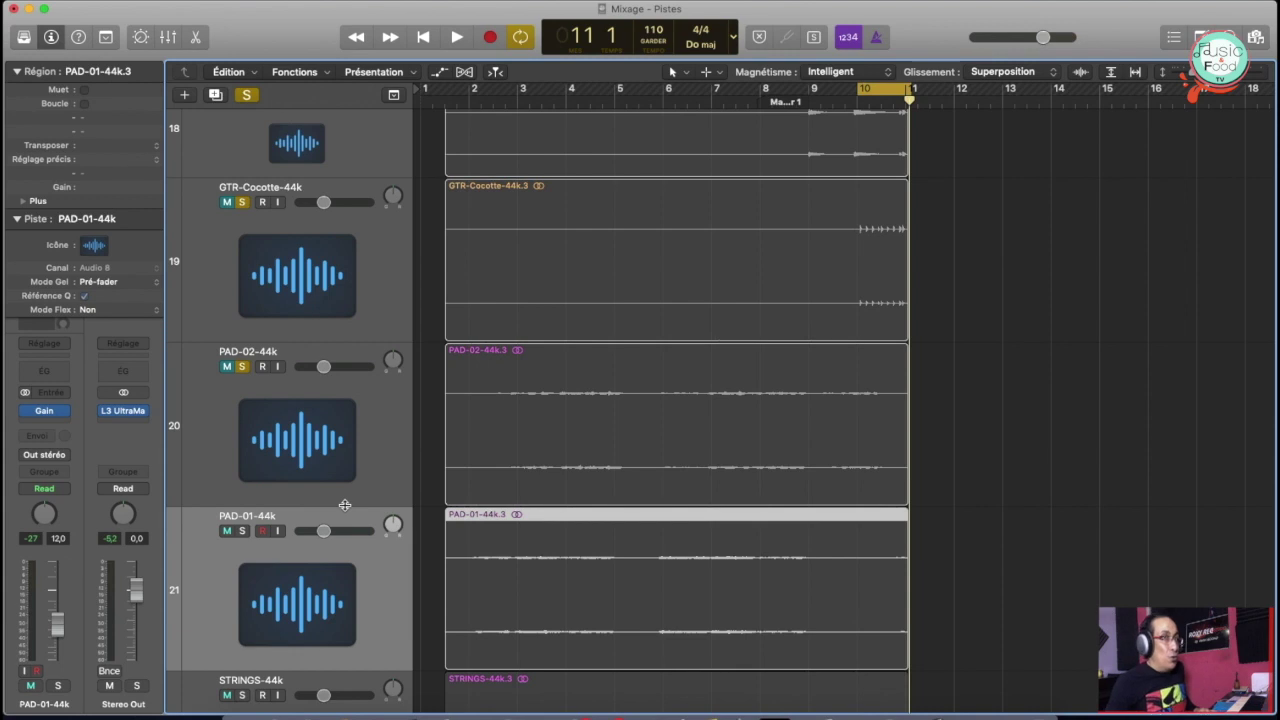
pyautogui.click(242, 532)
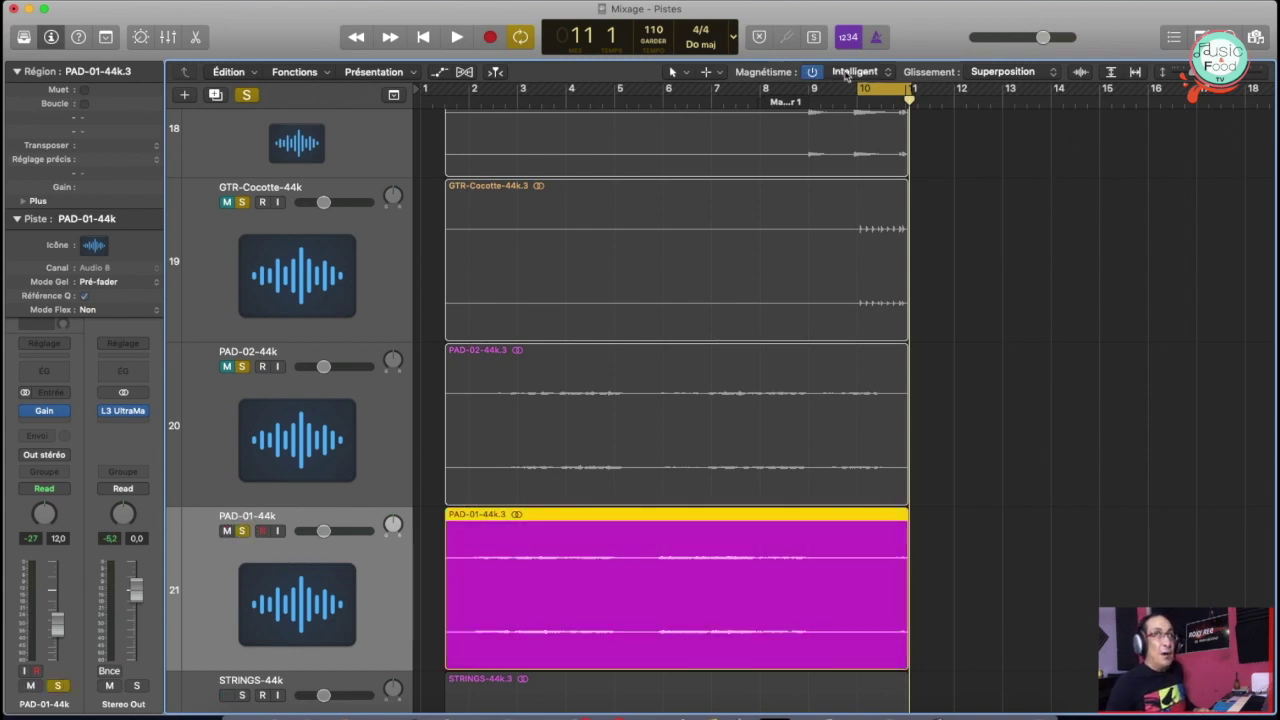
pyautogui.moveTo(876, 91); pyautogui.dragTo(817, 90)
pyautogui.press('space')
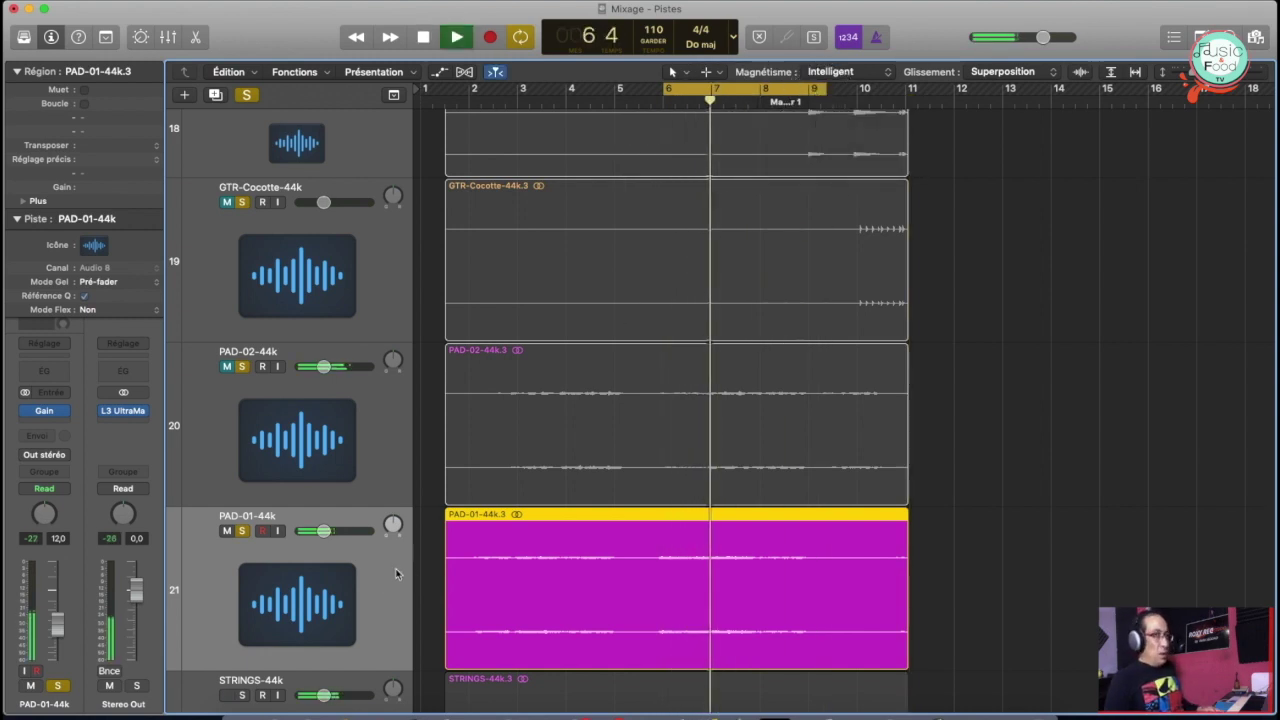
pyautogui.press('z')
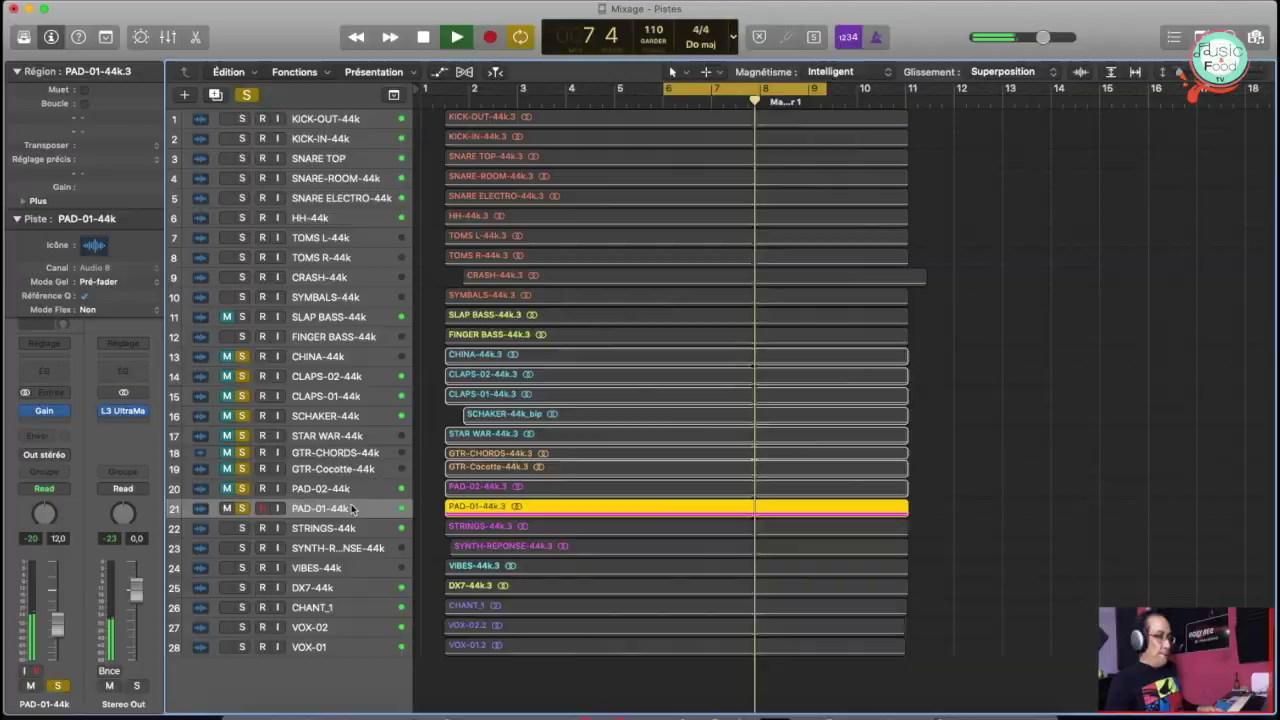
# Add a Channel EQ to PAD-01-44k with a low cut at 190 Hz and a high cut at 10200 Hz, Q 0.60
pyautogui.press('super+2')
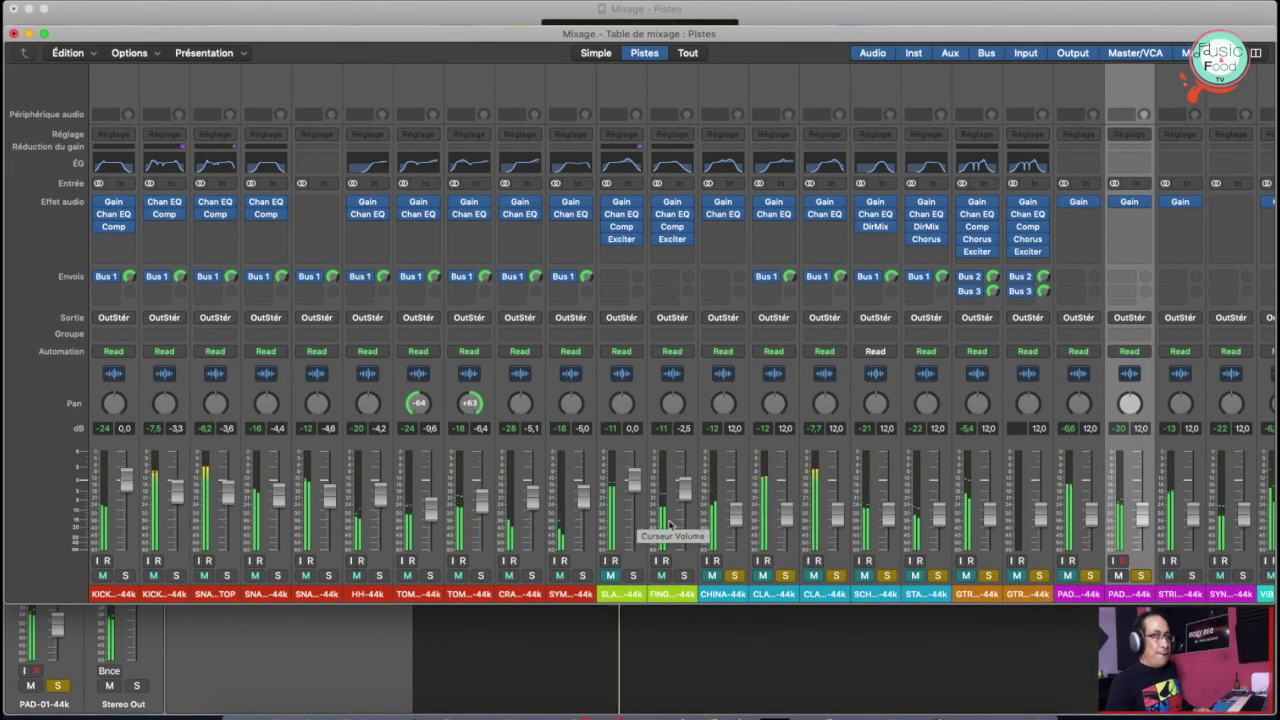
pyautogui.hscroll(5, 884, 588)
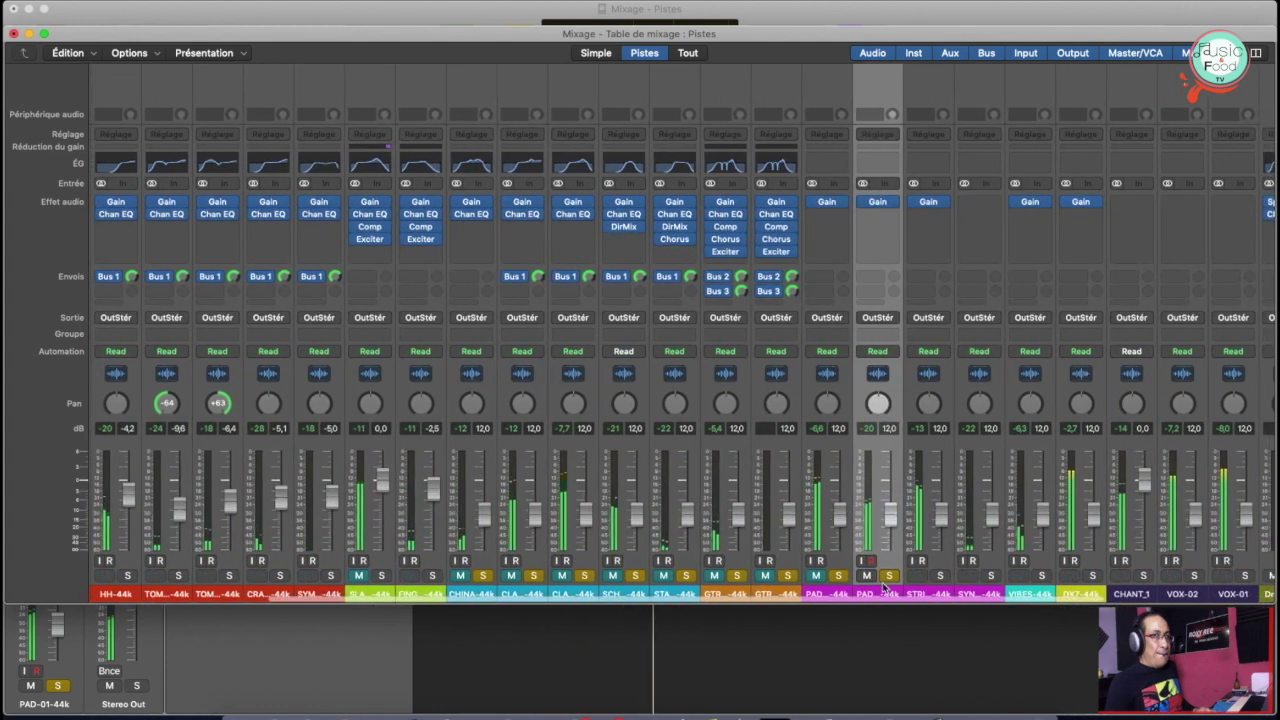
pyautogui.doubleClick(873, 170)
pyautogui.moveTo(343, 38); pyautogui.dragTo(524, 61)
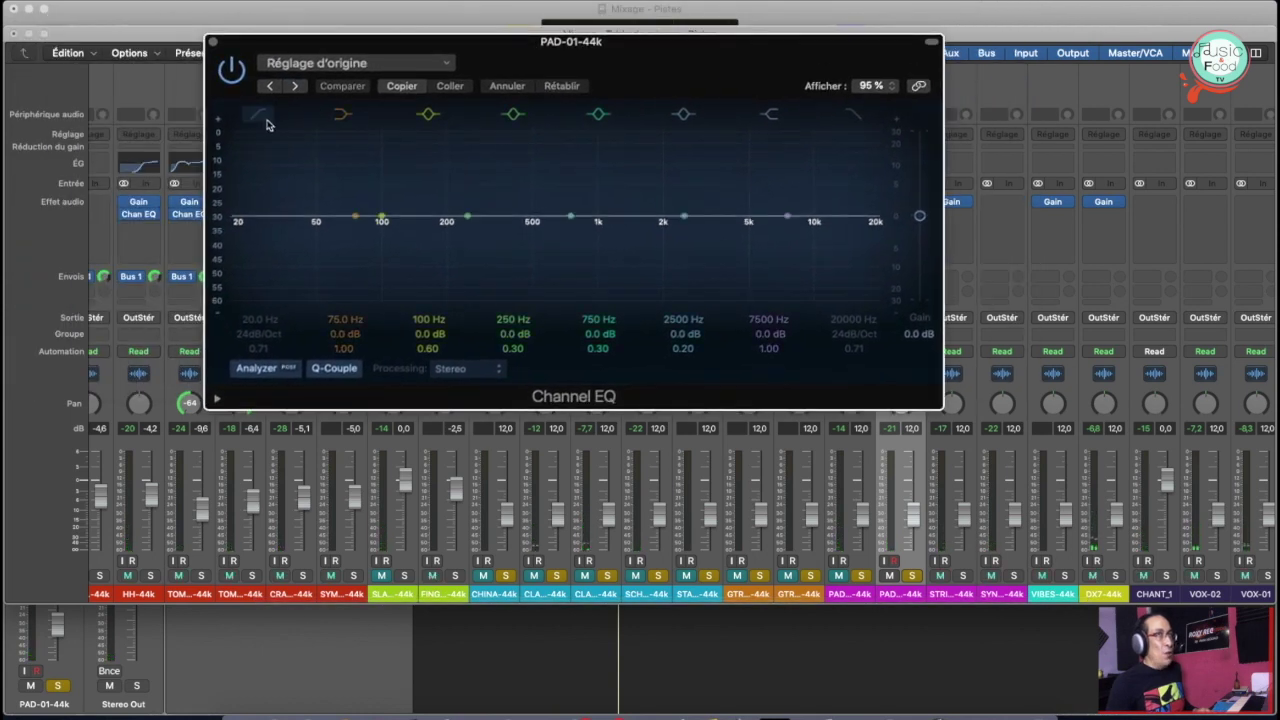
pyautogui.press('space')
pyautogui.moveTo(243, 216); pyautogui.dragTo(473, 219)
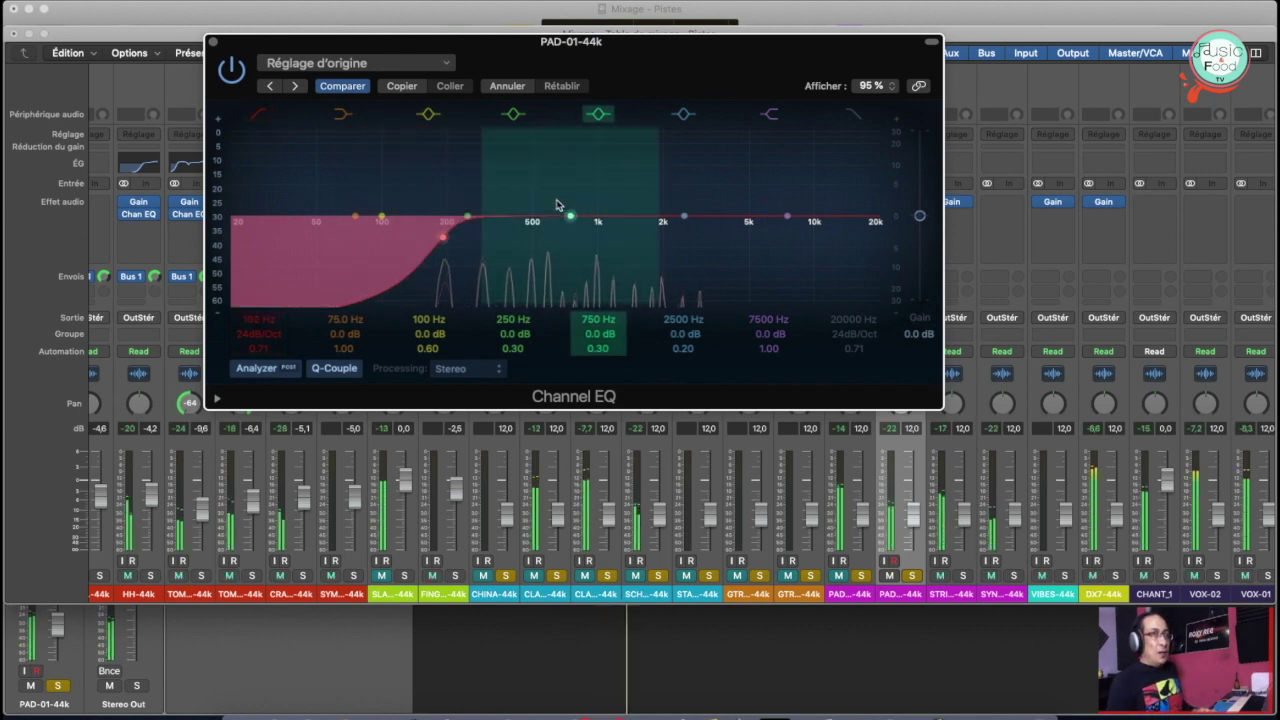
pyautogui.moveTo(443, 237)
pyautogui.mouseDown()
pyautogui.moveTo(410, 240)
pyautogui.moveTo(441, 237)
pyautogui.mouseUp()
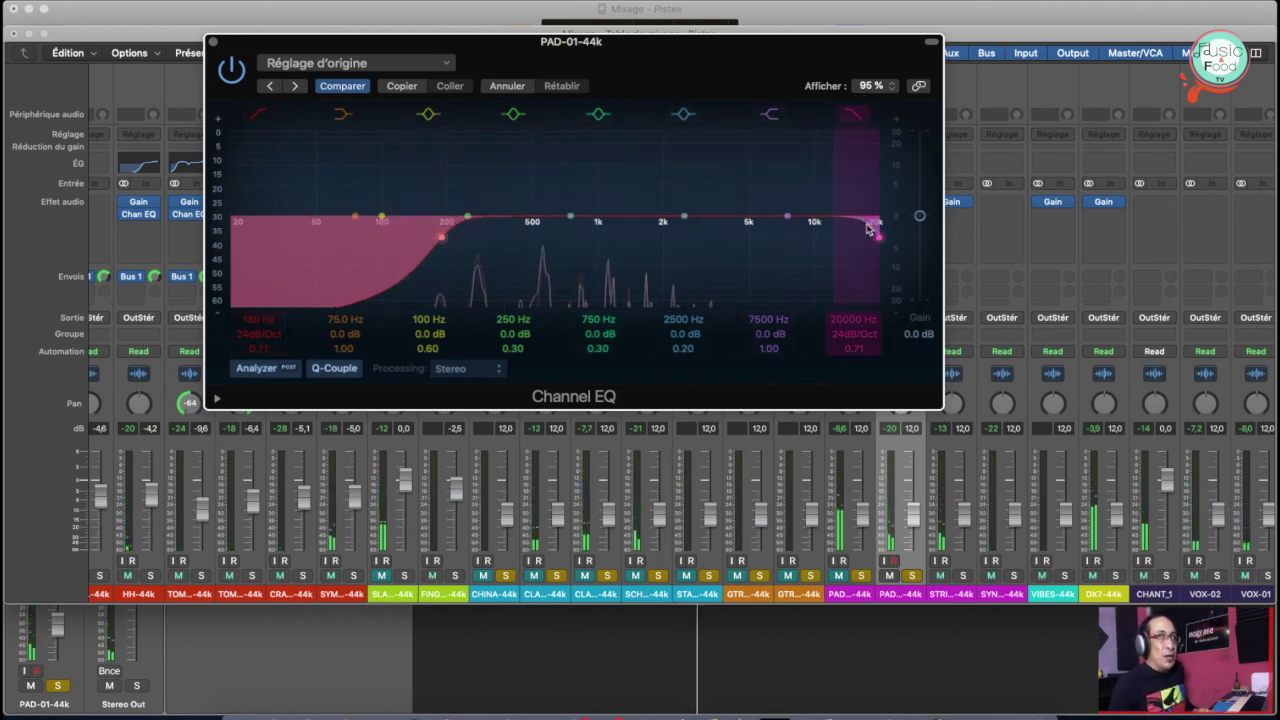
pyautogui.moveTo(876, 236); pyautogui.dragTo(820, 238)
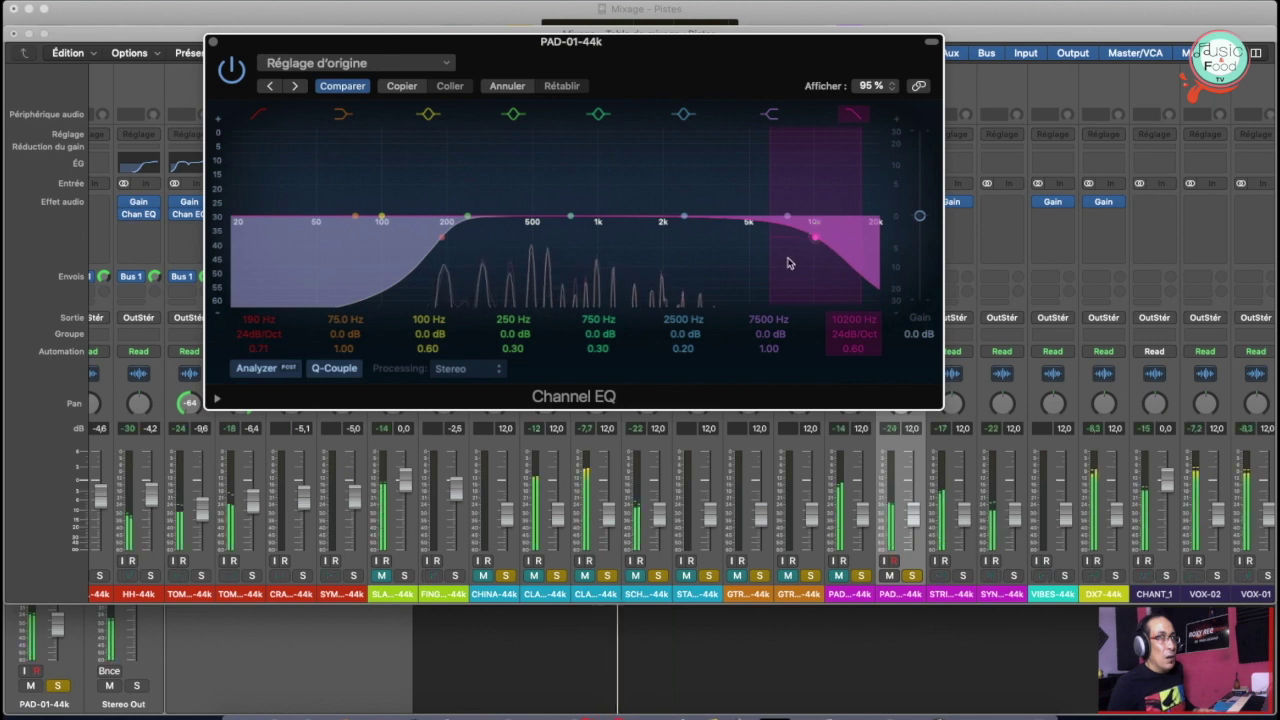
# Boost the PAD-01-44k high shelf by 7.0 dB at 7900 Hz and a peak band by 3.5 dB at 4850 Hz, Q 1.70
pyautogui.moveTo(790, 223); pyautogui.dragTo(795, 191)
pyautogui.moveTo(684, 215); pyautogui.dragTo(751, 197)
pyautogui.moveTo(687, 348); pyautogui.dragTo(687, 310)
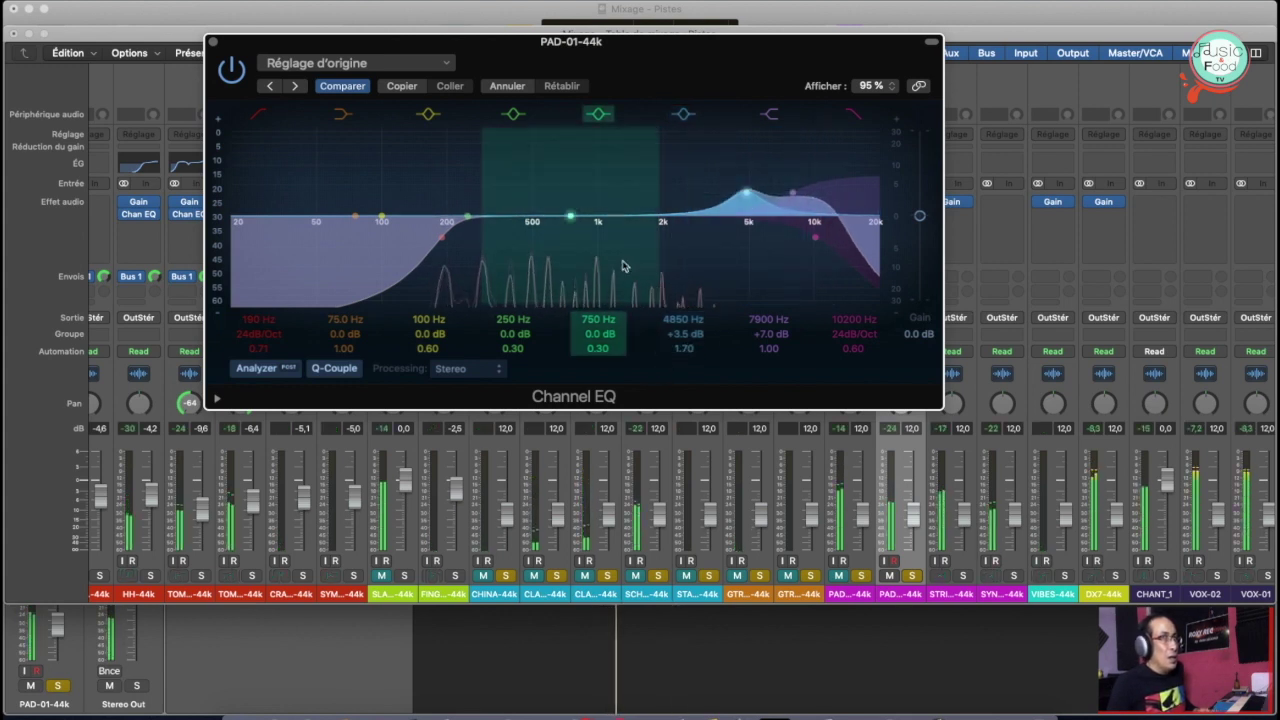
# Boost the 750 Hz band of the PAD-01-44k EQ by 3.0 dB at 1960 Hz with Q 3.20, and close the EQ
pyautogui.moveTo(571, 217); pyautogui.dragTo(669, 195)
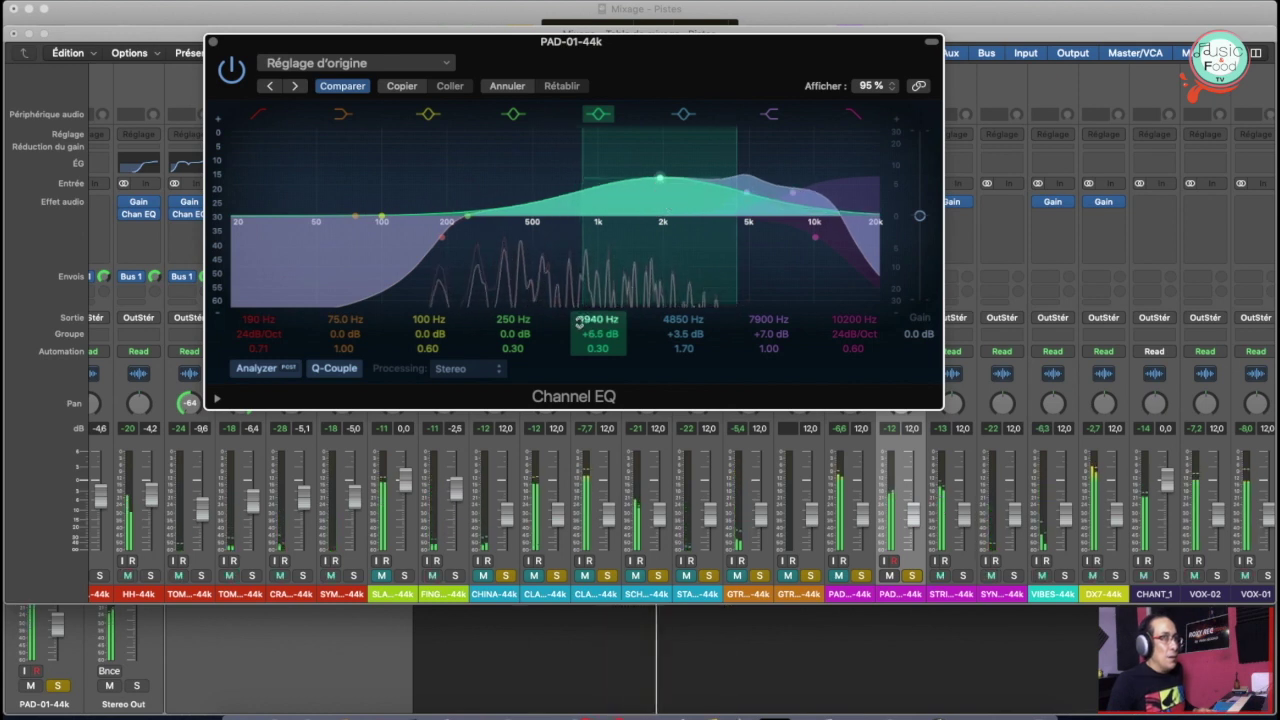
pyautogui.moveTo(597, 346); pyautogui.dragTo(632, 219)
pyautogui.moveTo(658, 178); pyautogui.dragTo(662, 190)
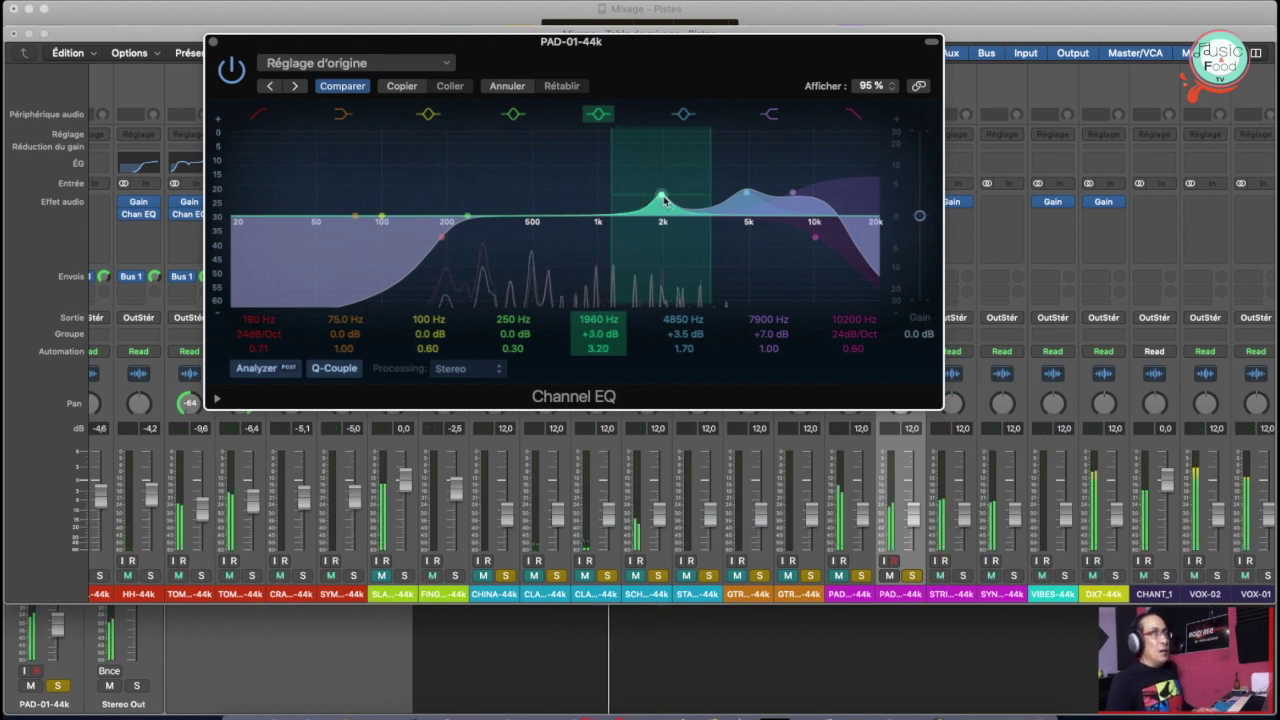
pyautogui.click(212, 44)
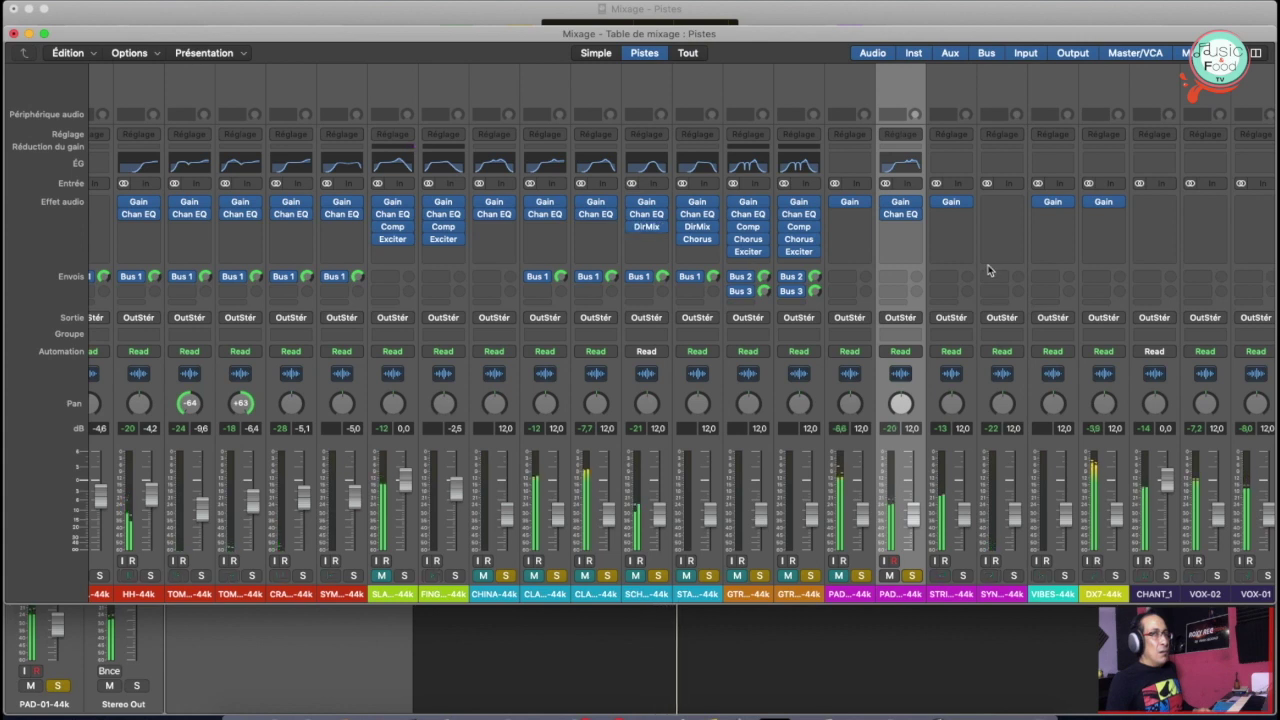
# Select and solo the STRINGS-44k channel
pyautogui.click(953, 597)
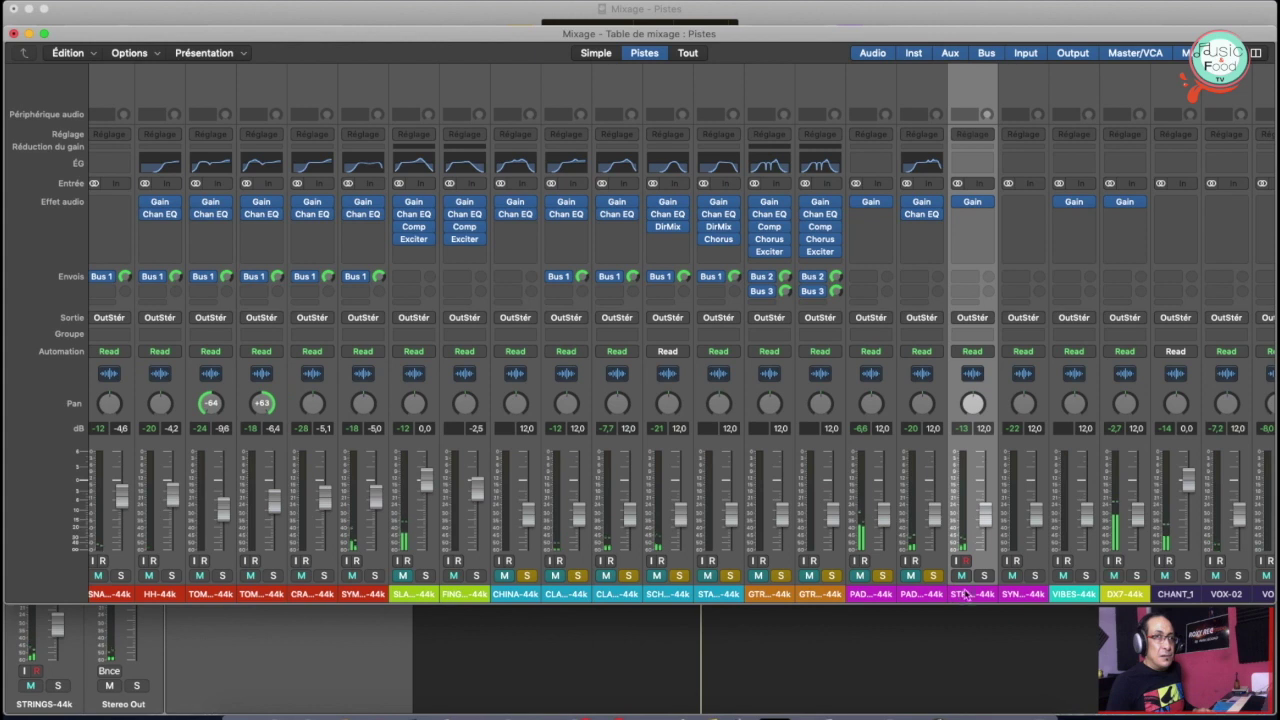
pyautogui.click(984, 577)
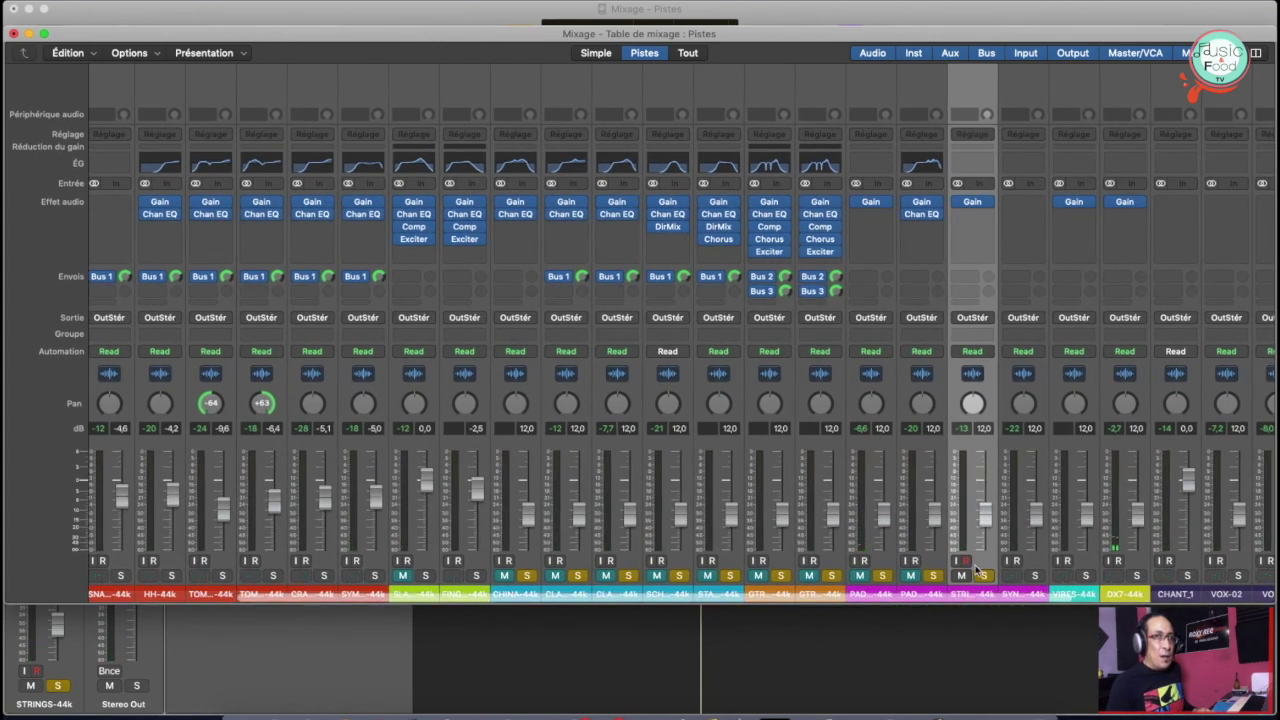
# Copy the Channel EQ from PAD-01-44k to STRINGS-44k and open the copy
pyautogui.click(982, 576)
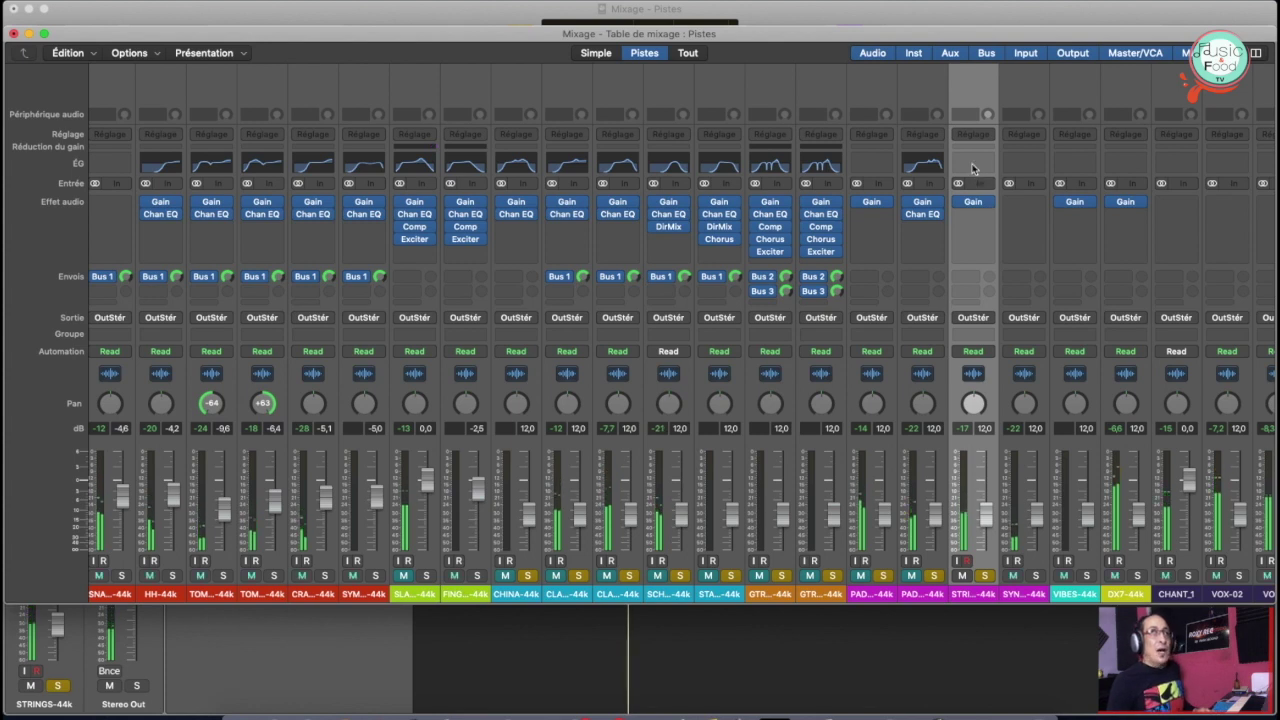
pyautogui.moveTo(927, 218); pyautogui.dragTo(978, 222)
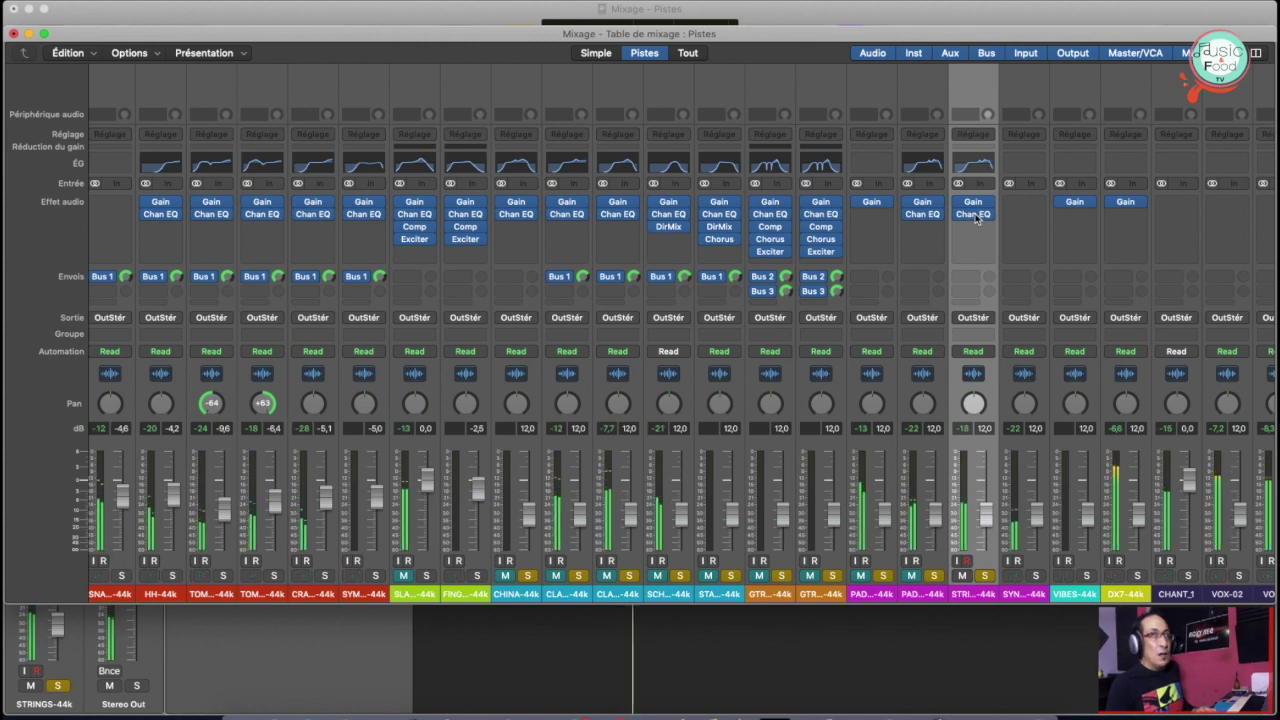
pyautogui.click(973, 214)
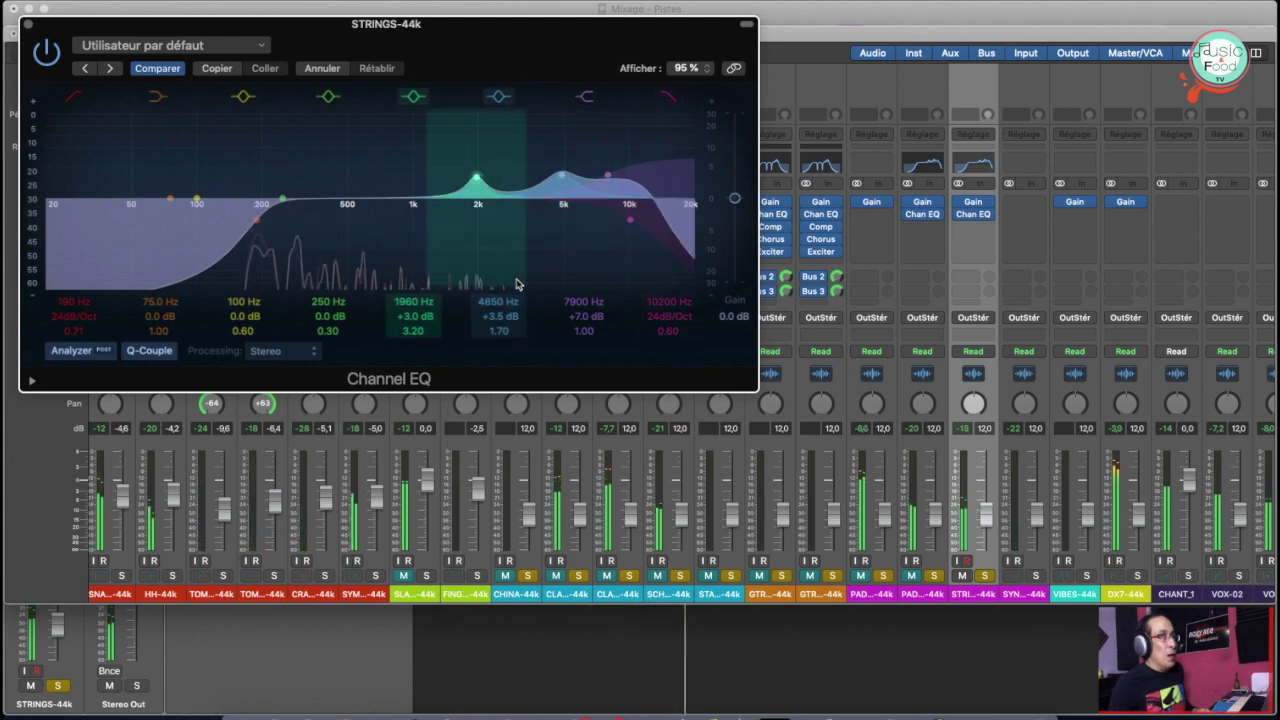
# In the STRINGS-44k EQ, disable the 1960 Hz band, set the 7900 Hz shelf to +3.0 dB, and move the 4850 Hz peak to 3500 Hz, +5.0 dB, Q 0.83
pyautogui.moveTo(475, 180); pyautogui.dragTo(414, 174)
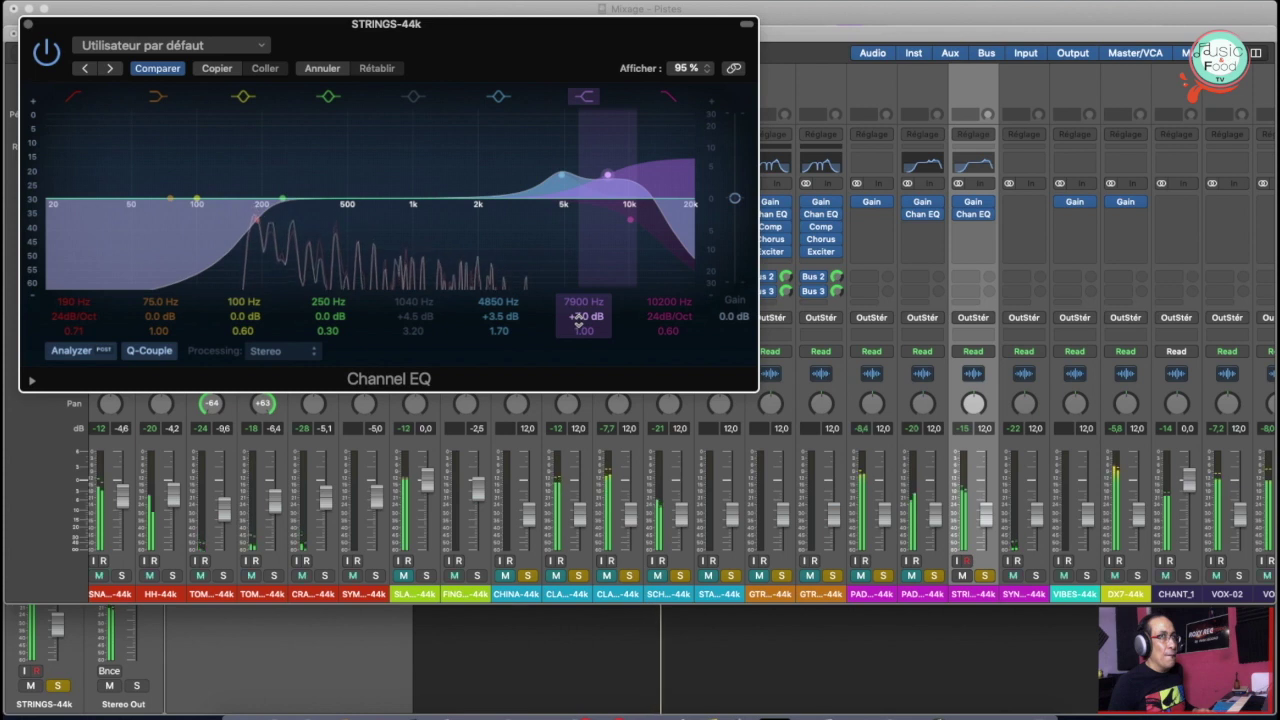
pyautogui.moveTo(578, 320)
pyautogui.mouseDown()
pyautogui.moveTo(578, 350)
pyautogui.moveTo(578, 324)
pyautogui.mouseUp()
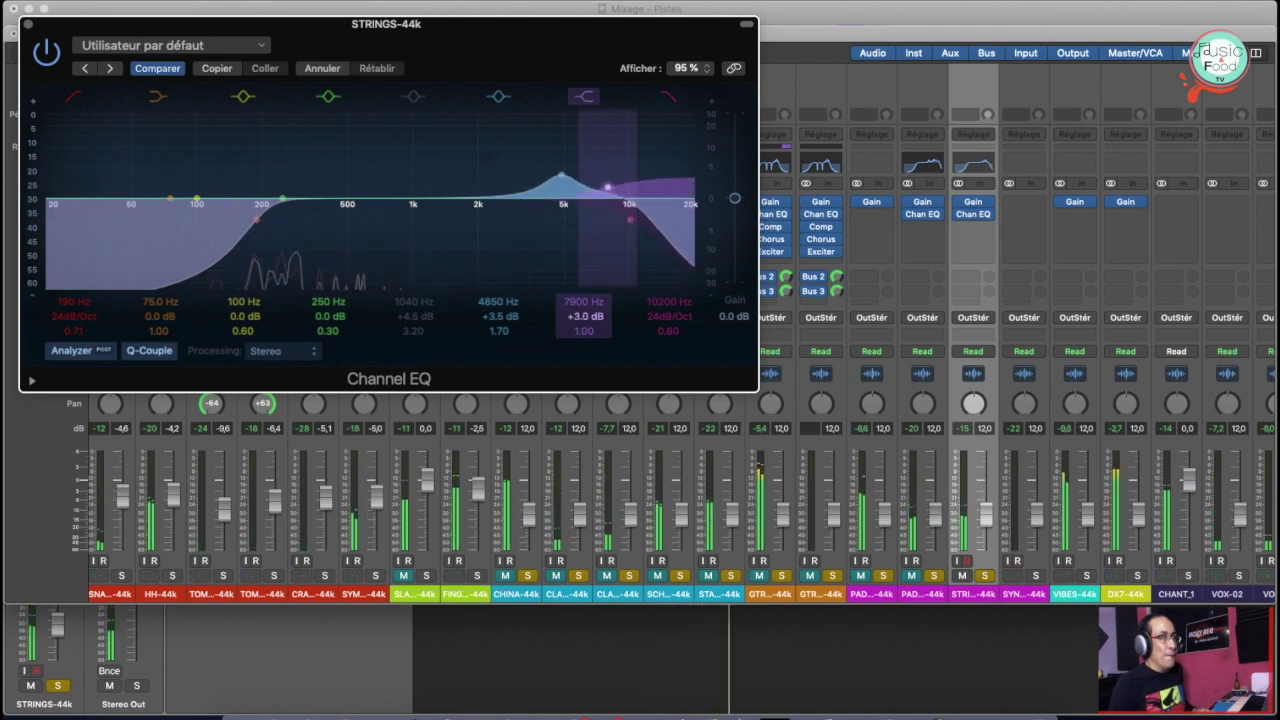
pyautogui.moveTo(561, 177); pyautogui.dragTo(527, 172)
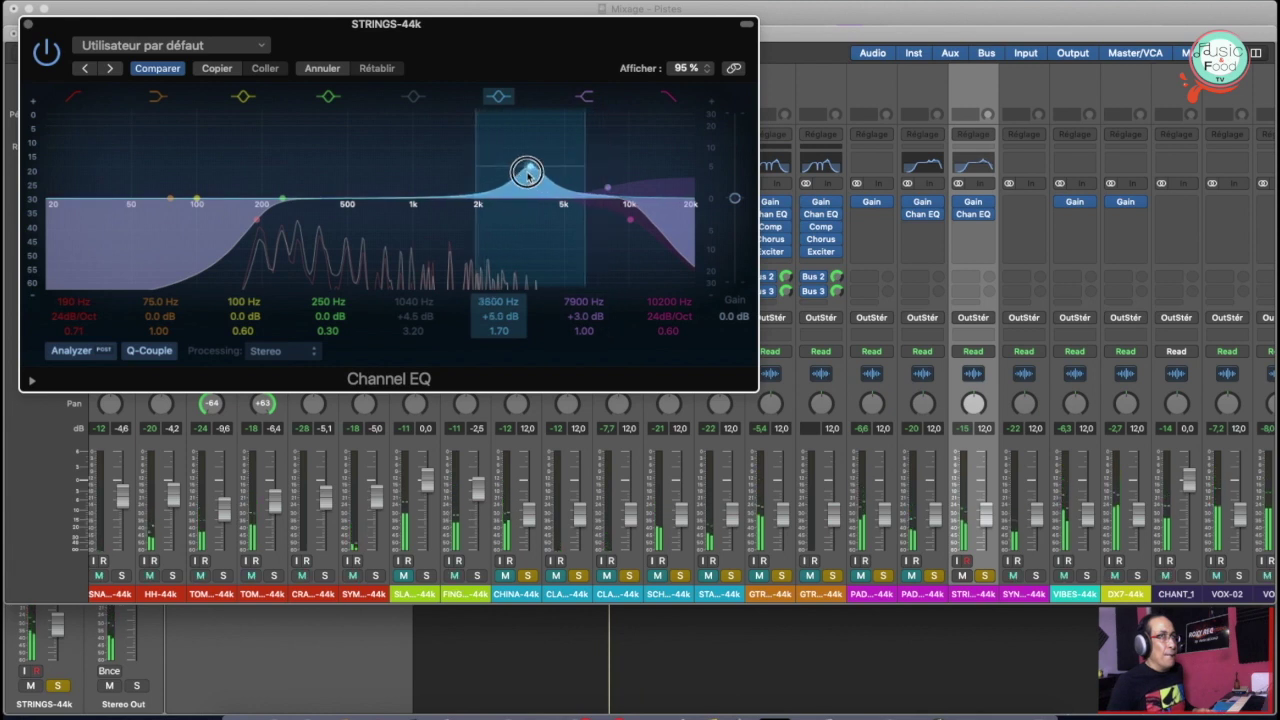
pyautogui.moveTo(498, 330)
pyautogui.mouseDown()
pyautogui.moveTo(498, 314)
pyautogui.moveTo(498, 342)
pyautogui.mouseUp()
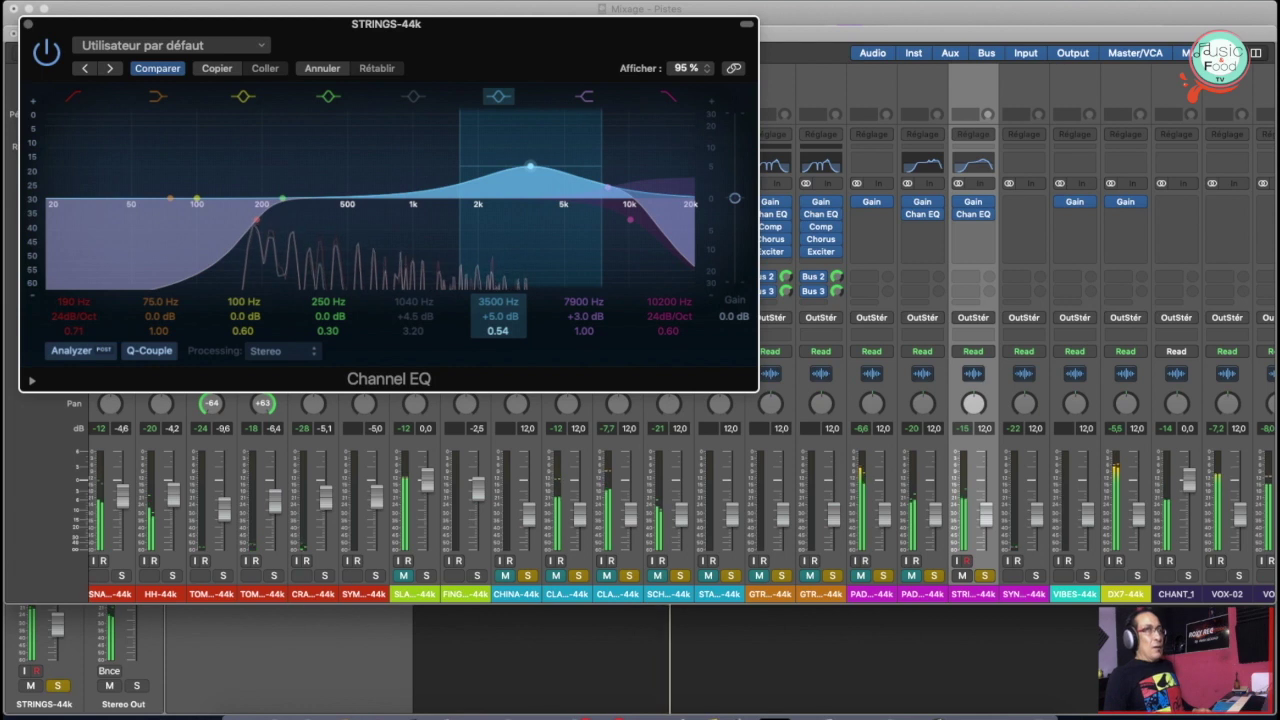
pyautogui.moveTo(463, 174); pyautogui.dragTo(468, 172)
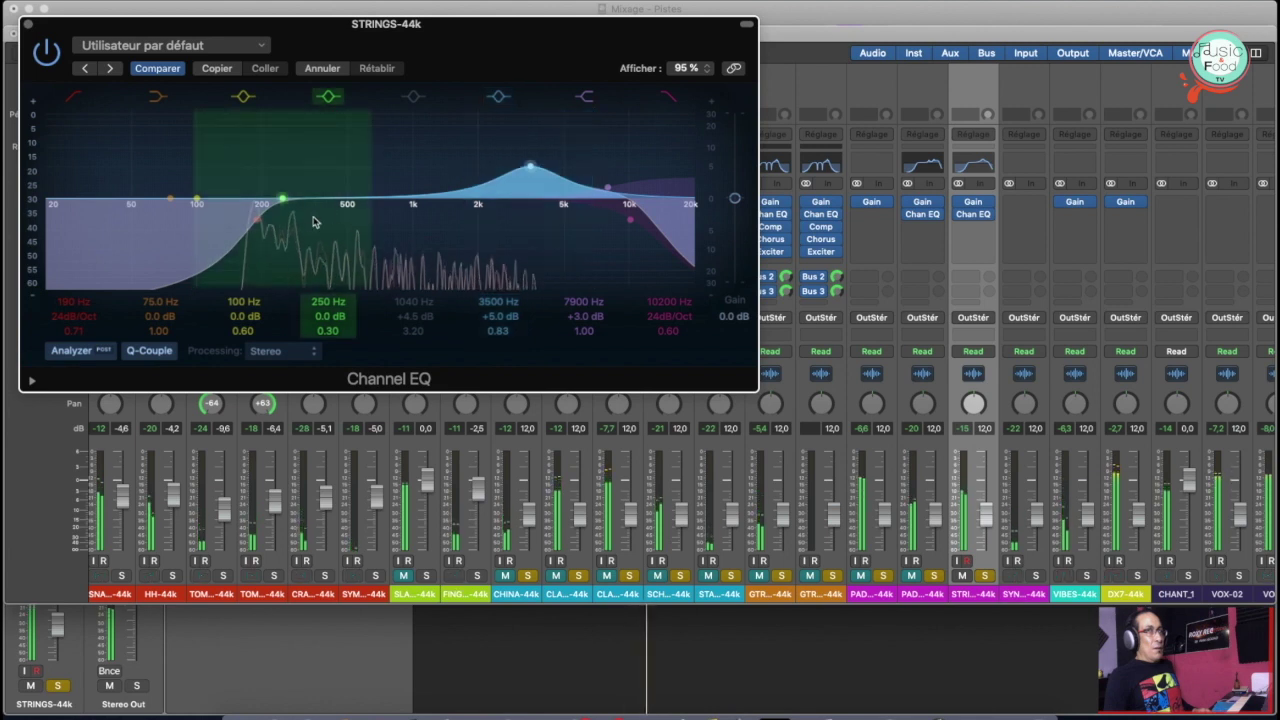
# Set the STRINGS-44k low cut to 270 Hz, compare the sound with the EQ bypassed, and close it
pyautogui.moveTo(258, 218); pyautogui.dragTo(315, 226)
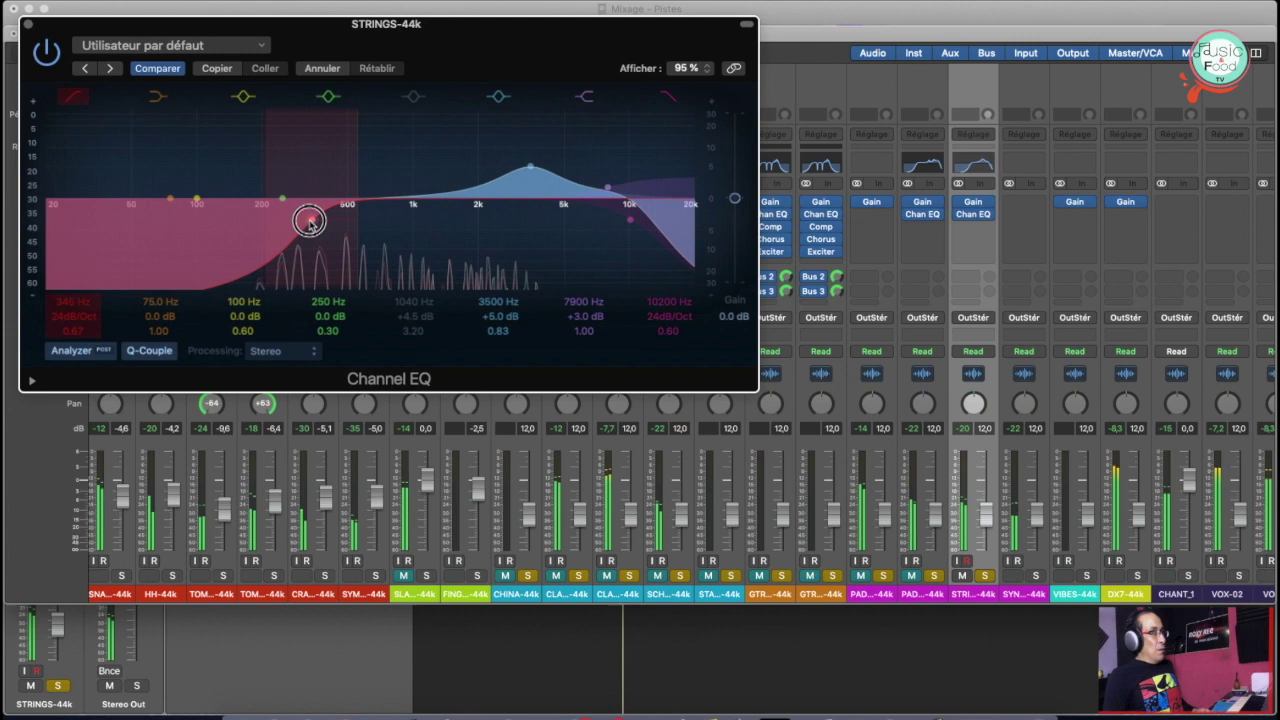
pyautogui.click(46, 53)
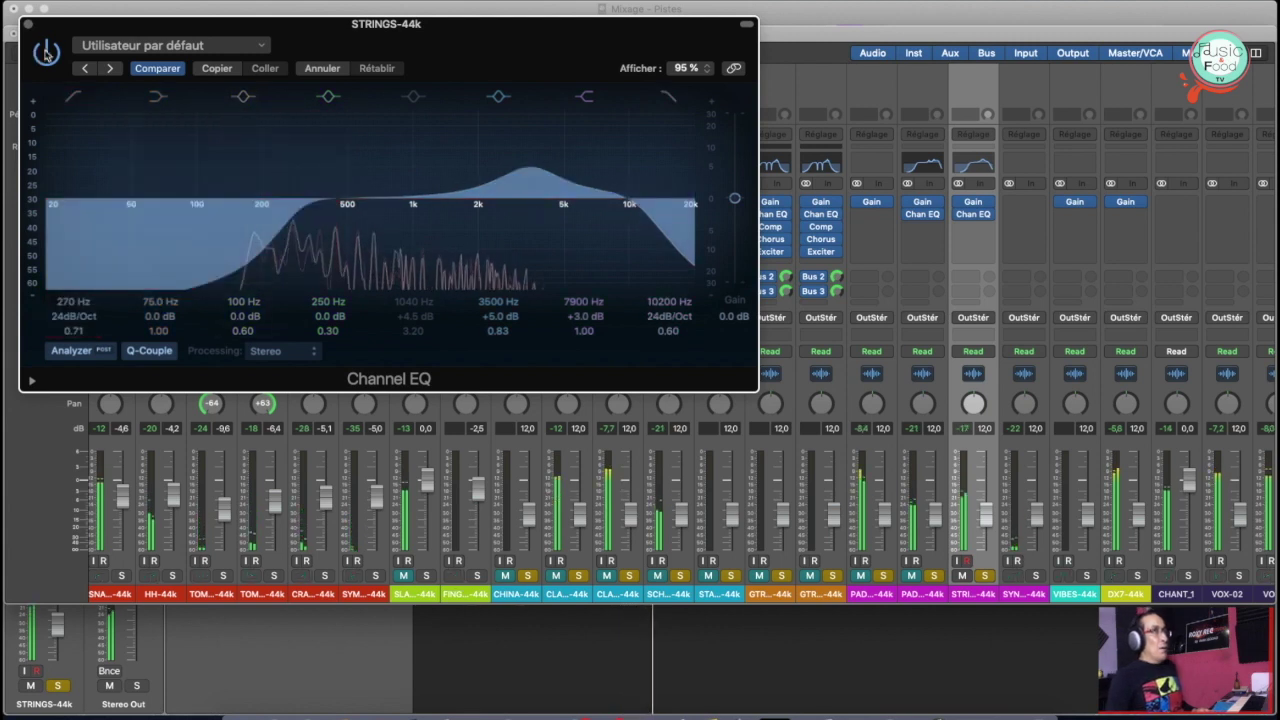
pyautogui.click(31, 24)
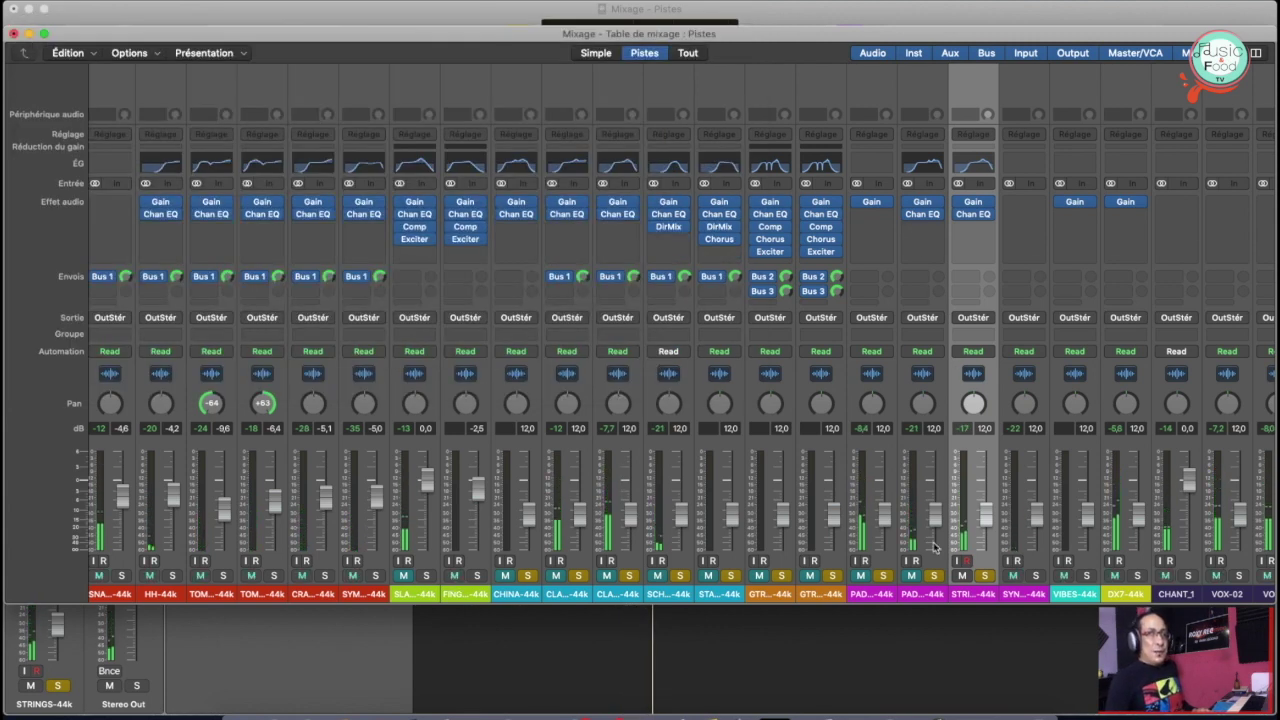
# Select and solo the SYNTH-REPONSE-44k channel and return from the mixer to the track arrangement
pyautogui.hscroll(-4, 512, 518)
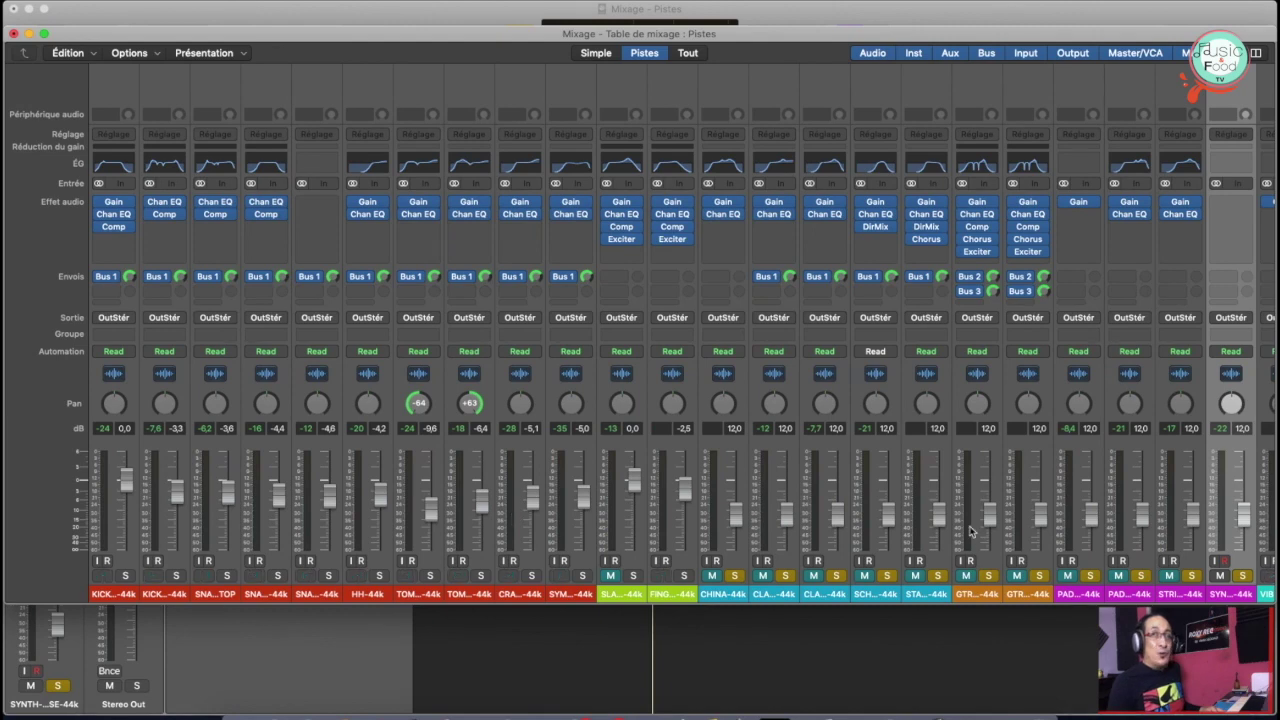
pyautogui.hscroll(10, 970, 532)
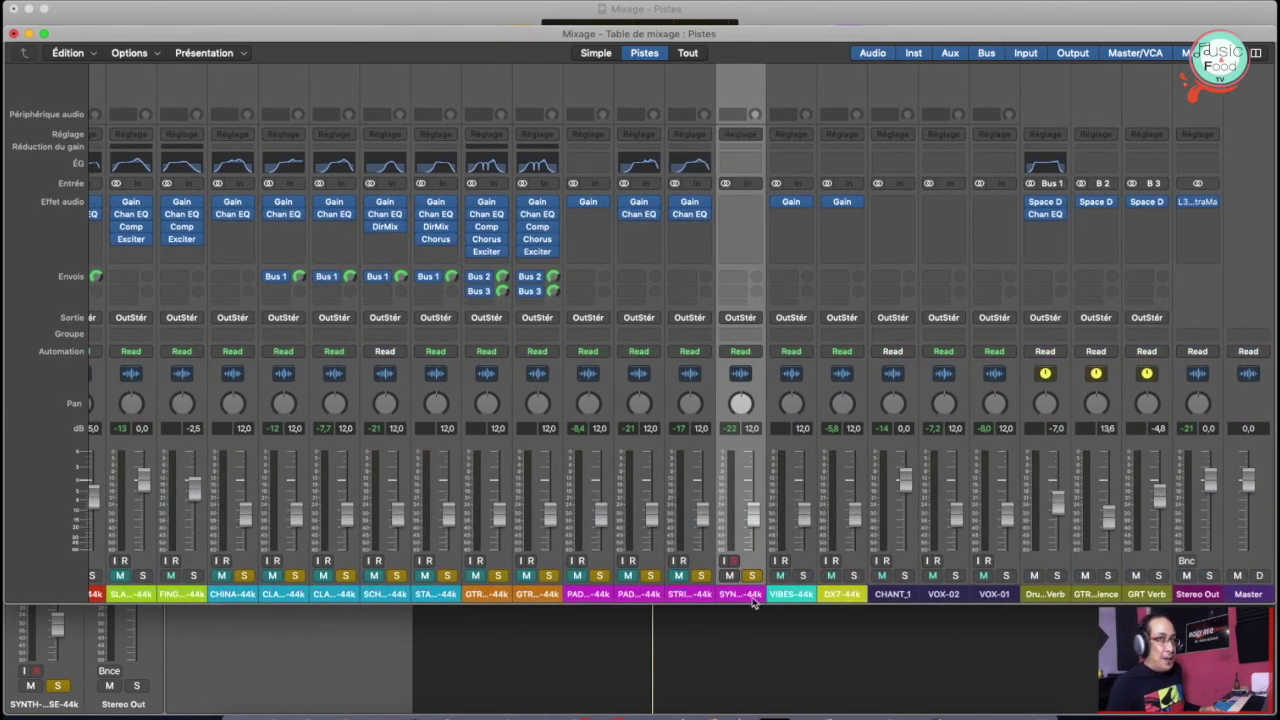
pyautogui.press('super+w')
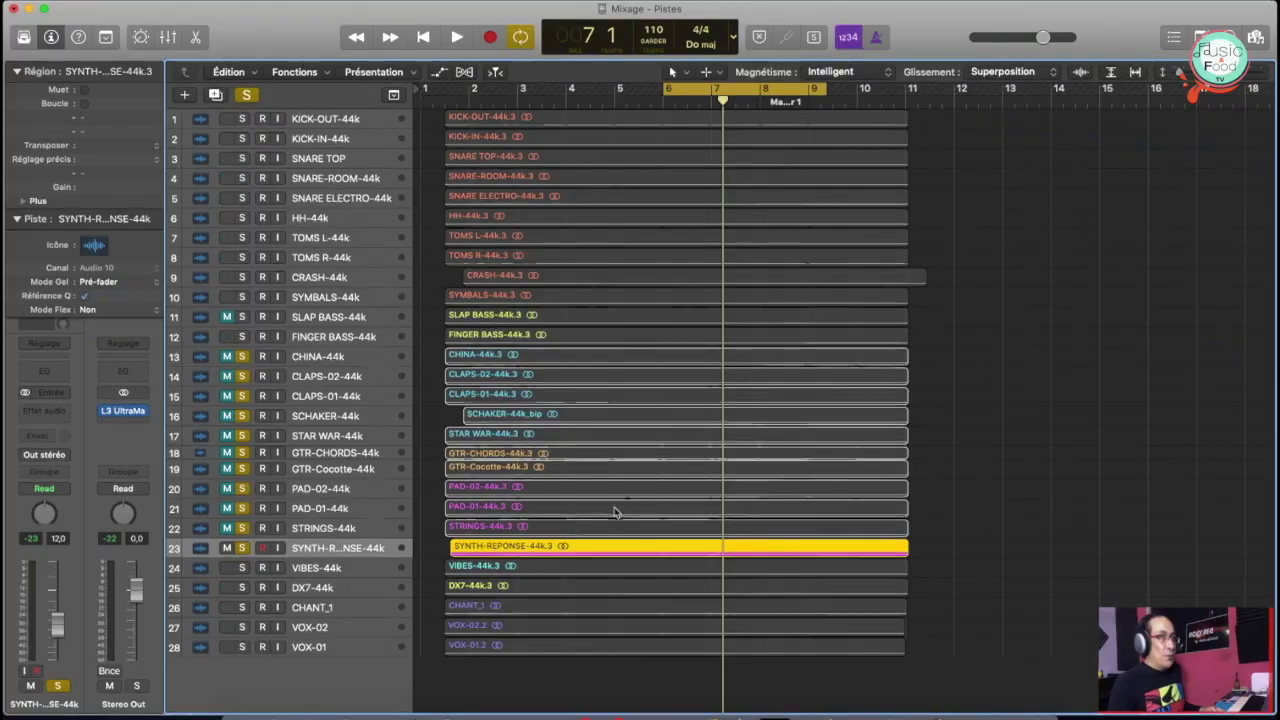
# Enlarge the track heights, move the cycle range over the first SYNTH-REPONSE-44k phrase, and play it
pyautogui.press('super+Down')
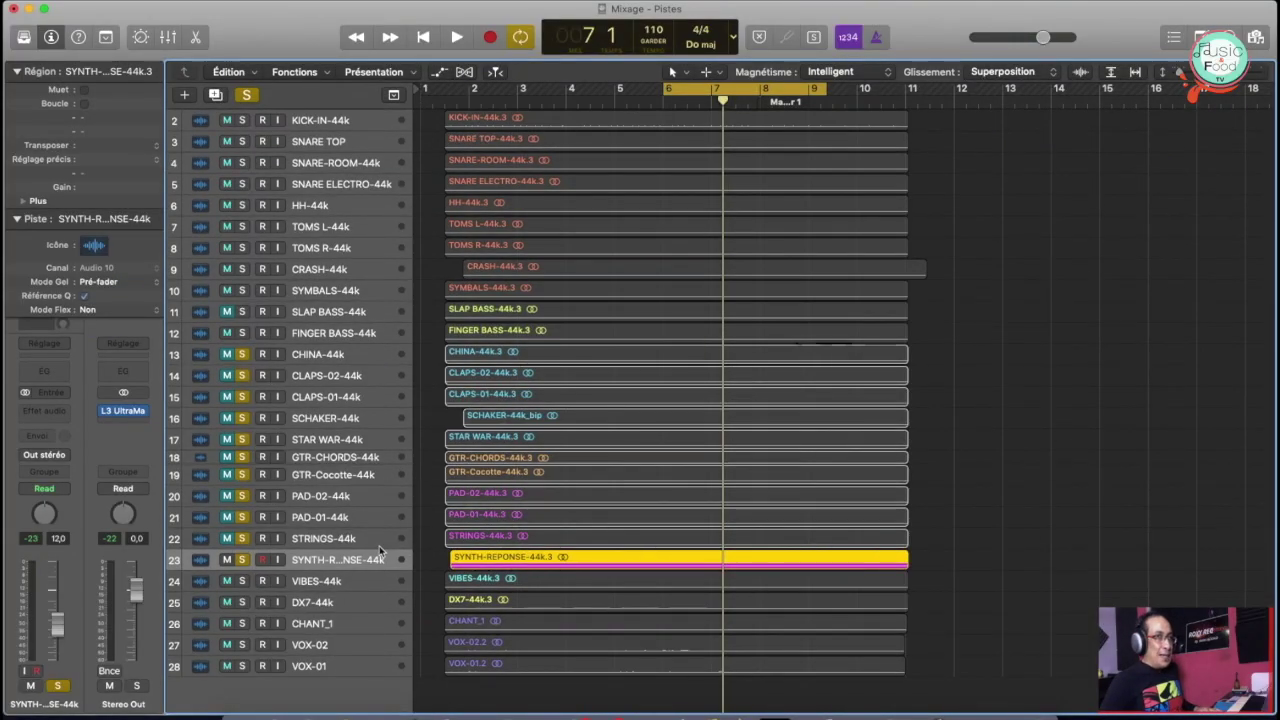
pyautogui.press('super+Down')
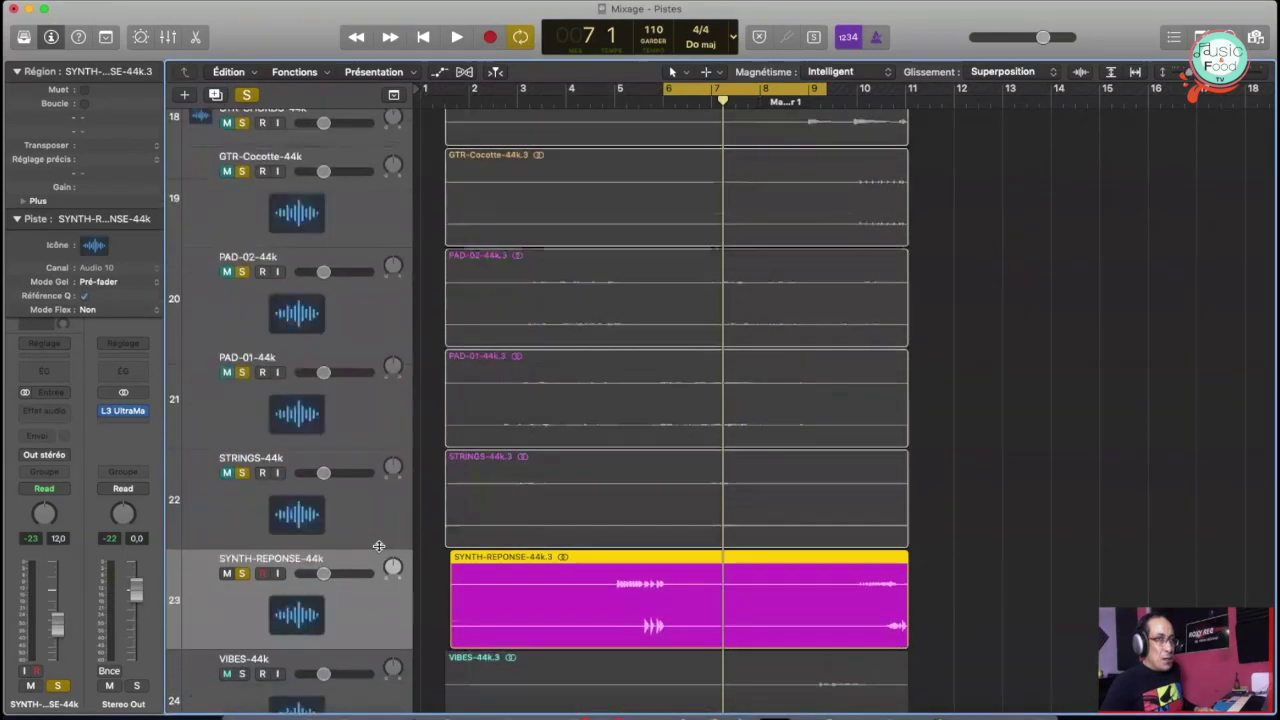
pyautogui.moveTo(731, 97); pyautogui.dragTo(680, 97)
pyautogui.moveTo(786, 90); pyautogui.dragTo(690, 186)
pyautogui.press('space')
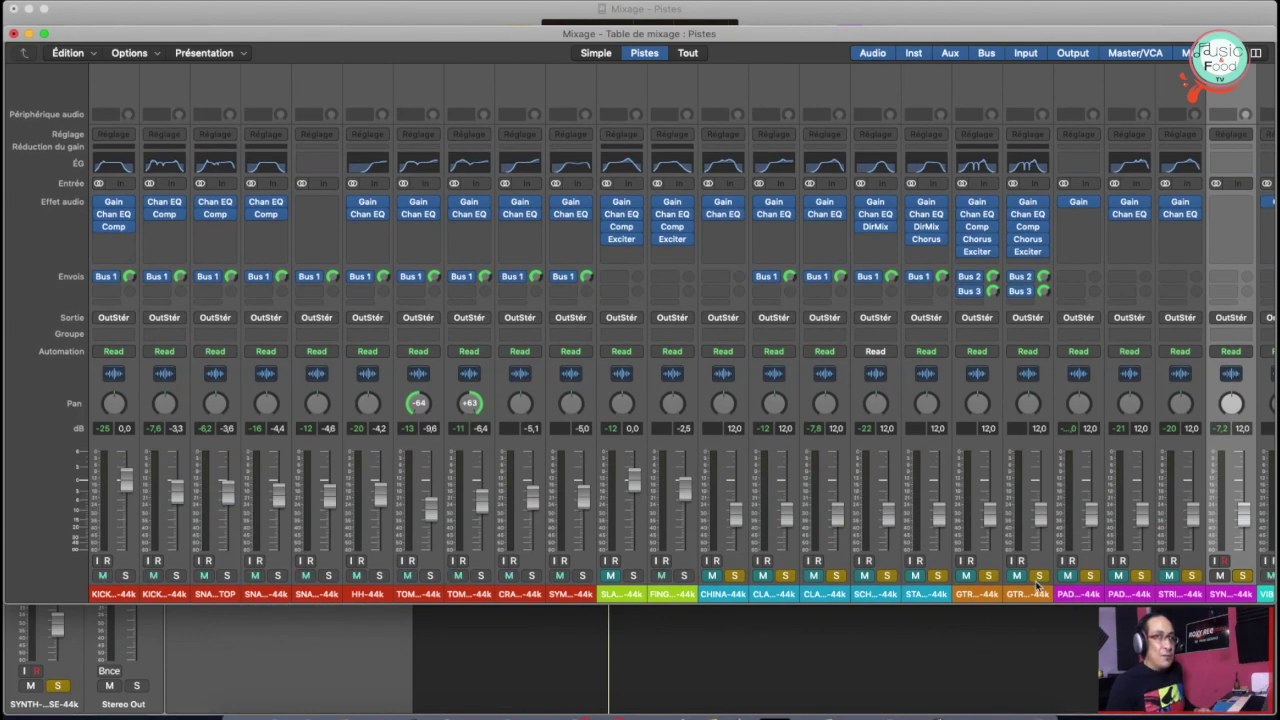
# Add a Channel EQ to SYNTH-REPONSE-44k with a low cut at 290 Hz and a high cut at 2500 Hz
pyautogui.hscroll(7, 1037, 583)
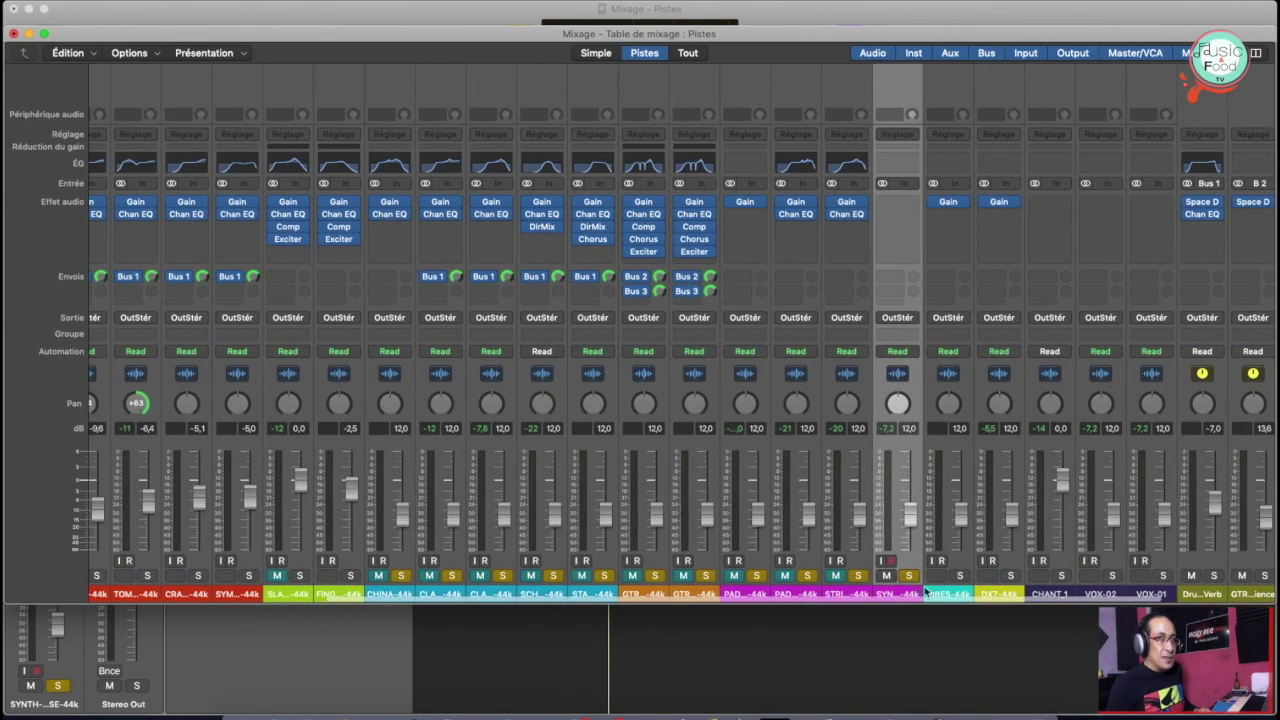
pyautogui.click(897, 168)
pyautogui.moveTo(55, 200); pyautogui.dragTo(292, 210)
pyautogui.press('space')
pyautogui.click(664, 100)
pyautogui.moveTo(690, 205); pyautogui.dragTo(546, 212)
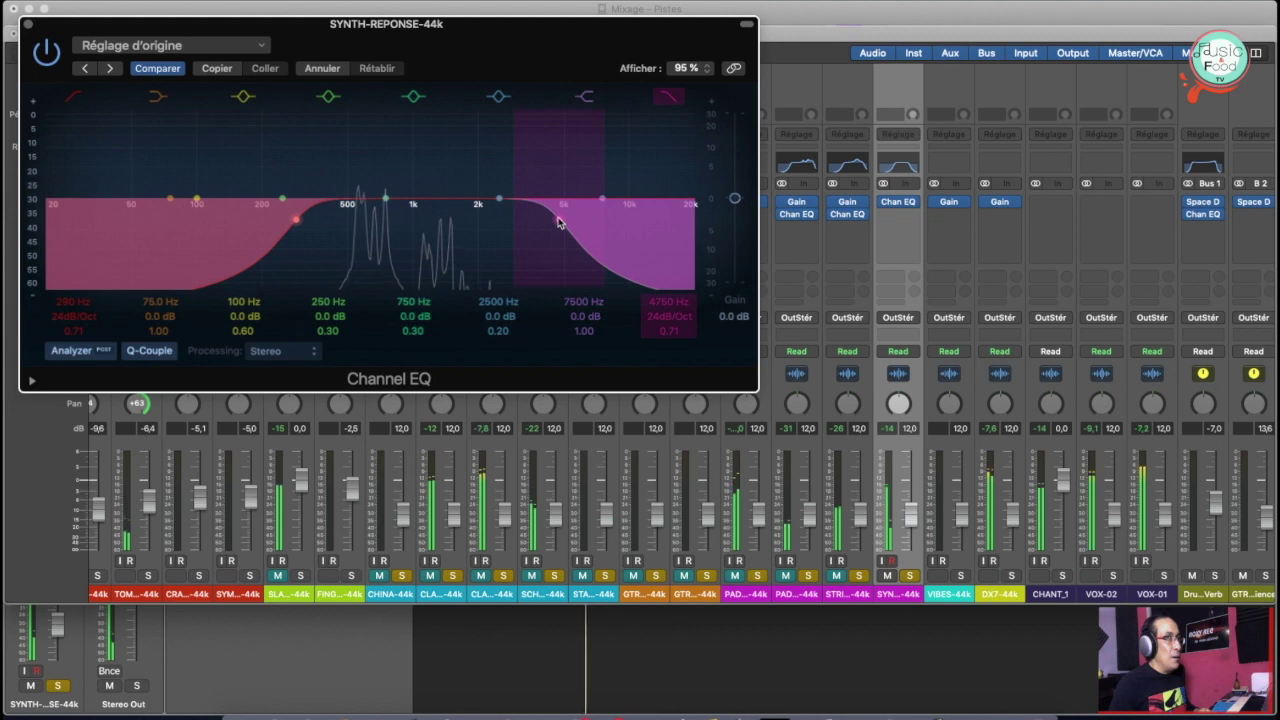
pyautogui.moveTo(560, 222); pyautogui.dragTo(507, 232)
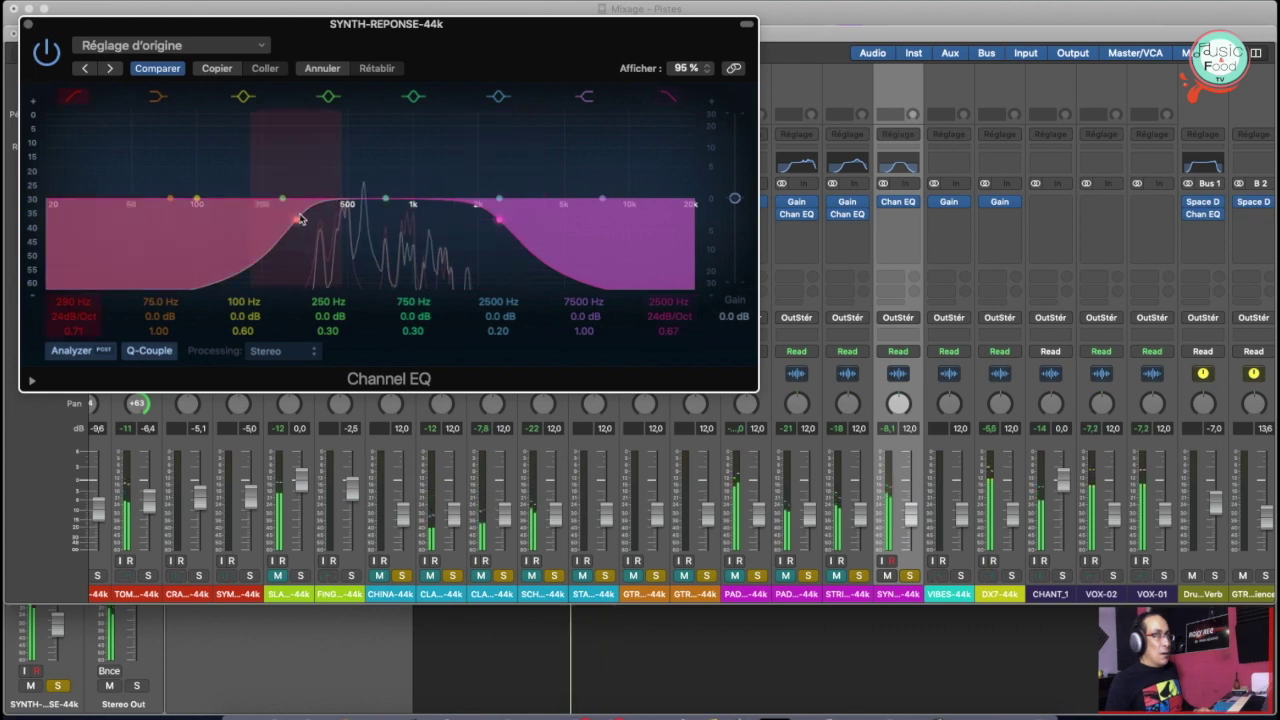
# Cut the 750 Hz band of the SYNTH-REPONSE-44k EQ by 8.5 dB at 485 Hz with Q 1.70
pyautogui.moveTo(387, 201); pyautogui.dragTo(352, 216)
pyautogui.moveTo(413, 331); pyautogui.dragTo(413, 305)
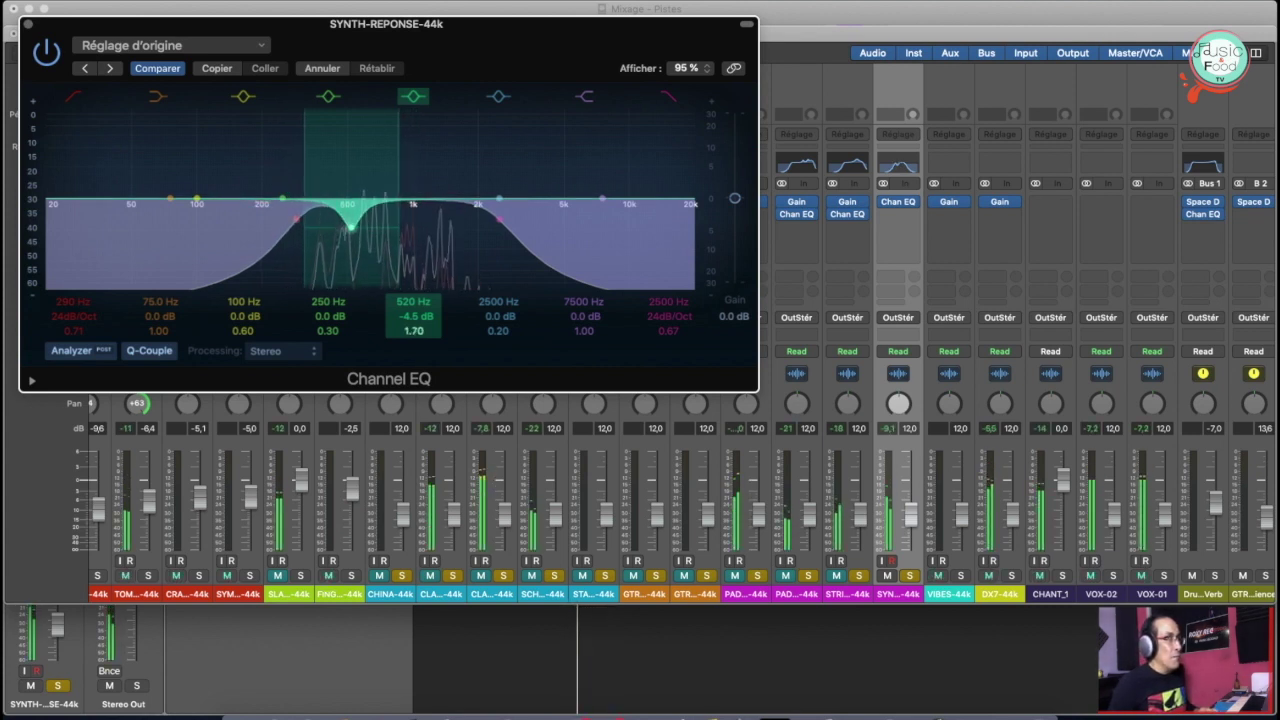
pyautogui.moveTo(351, 225); pyautogui.dragTo(348, 232)
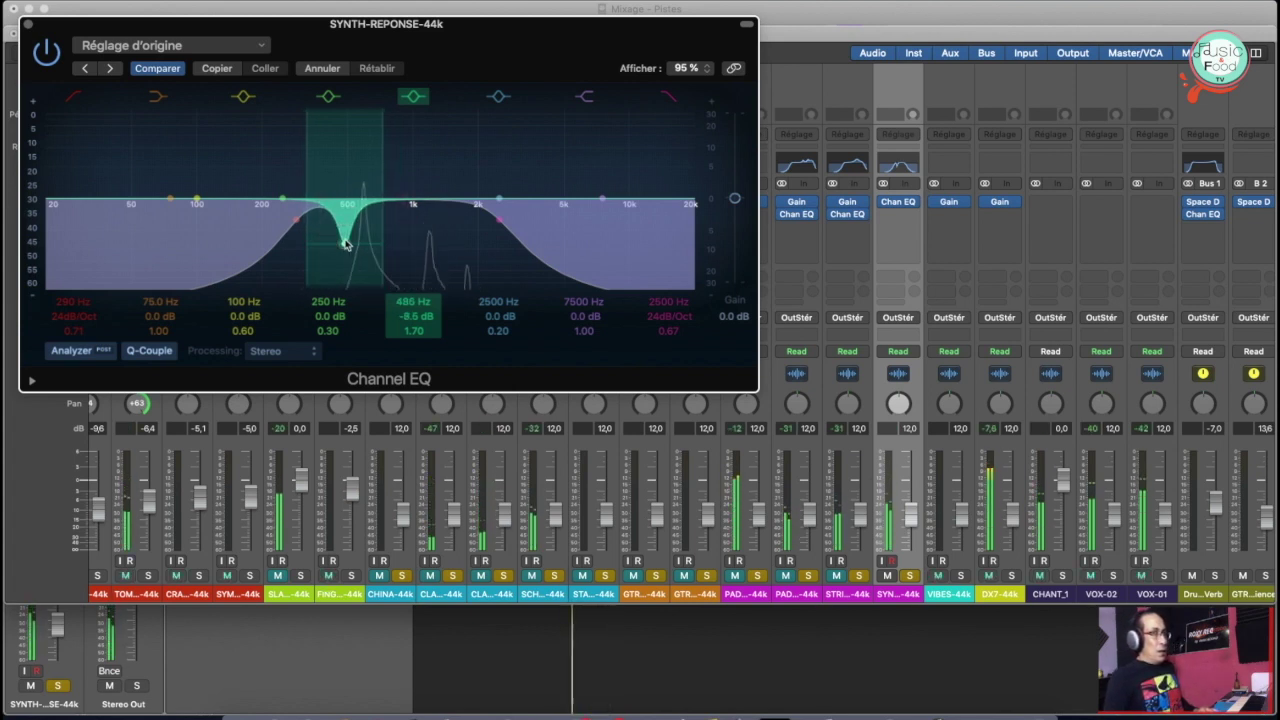
# Raise the SYNTH-REPONSE-44k high cut to 6300 Hz, set the 2500 Hz band to -1.0 dB at 2100 Hz, and close the EQ
pyautogui.moveTo(500, 218); pyautogui.dragTo(588, 214)
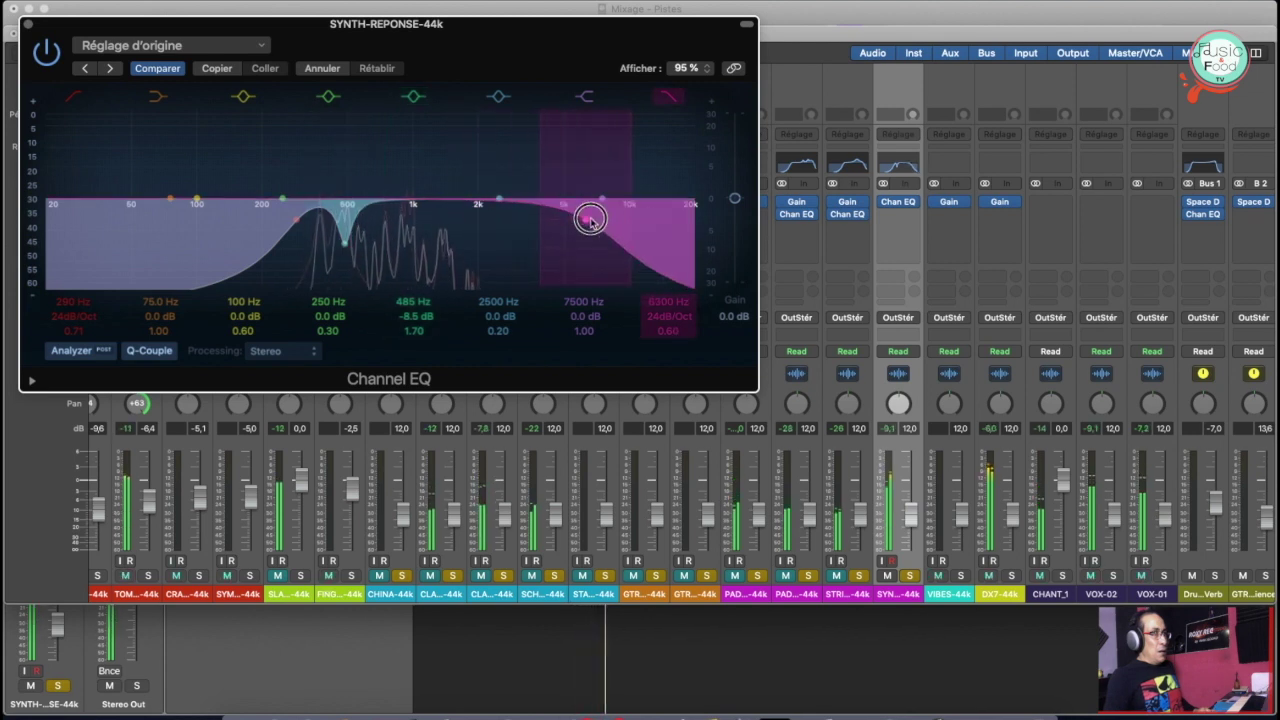
pyautogui.moveTo(499, 200); pyautogui.dragTo(503, 174)
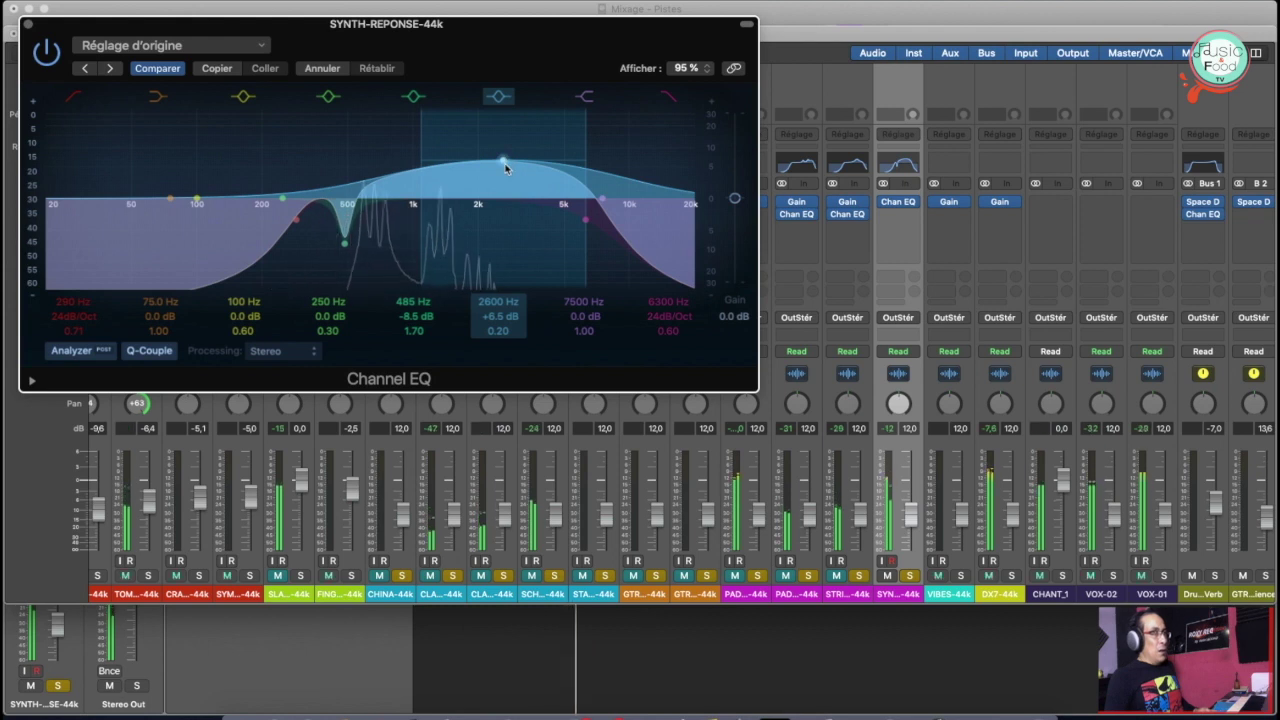
pyautogui.moveTo(504, 164); pyautogui.dragTo(481, 208)
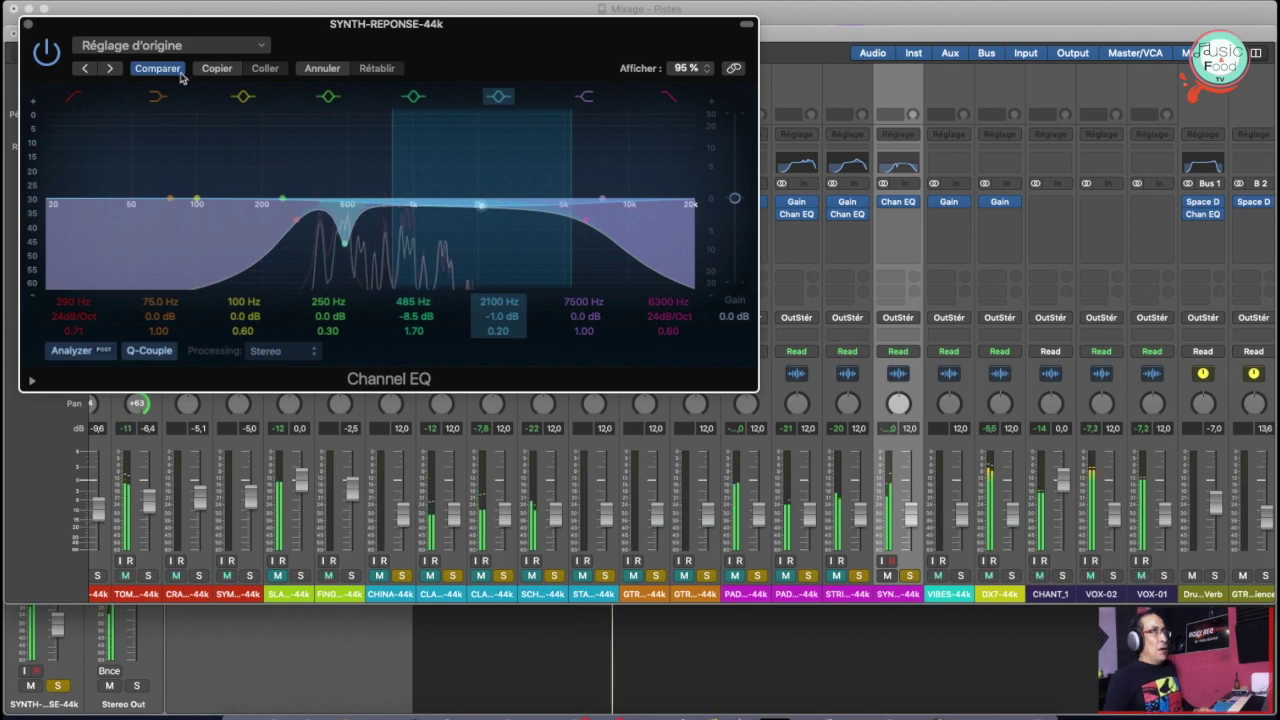
pyautogui.click(29, 24)
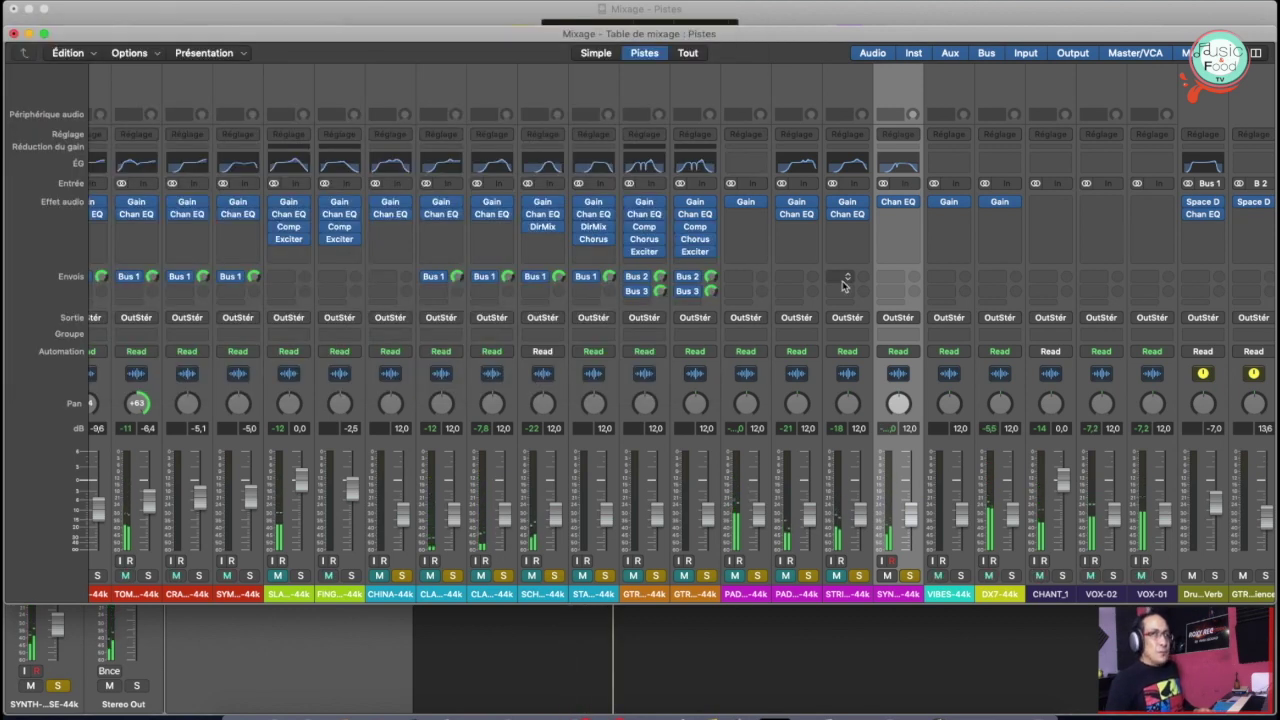
# Lower the SYNTH-REPONSE-44k fader to -16.6 dB and send the channel to Bus 2 (GTR Ambience), adjusting the send level during playback
pyautogui.moveTo(913, 513); pyautogui.dragTo(911, 523)
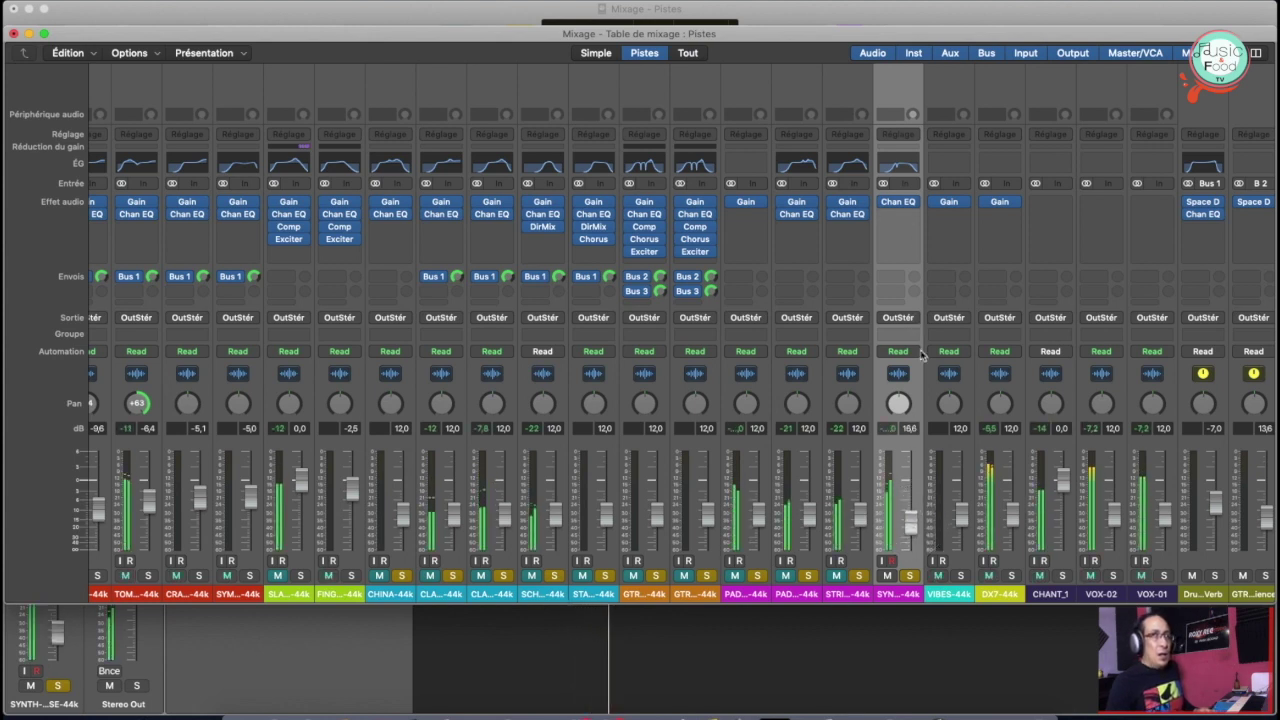
pyautogui.click(899, 288)
pyautogui.moveTo(903, 341)
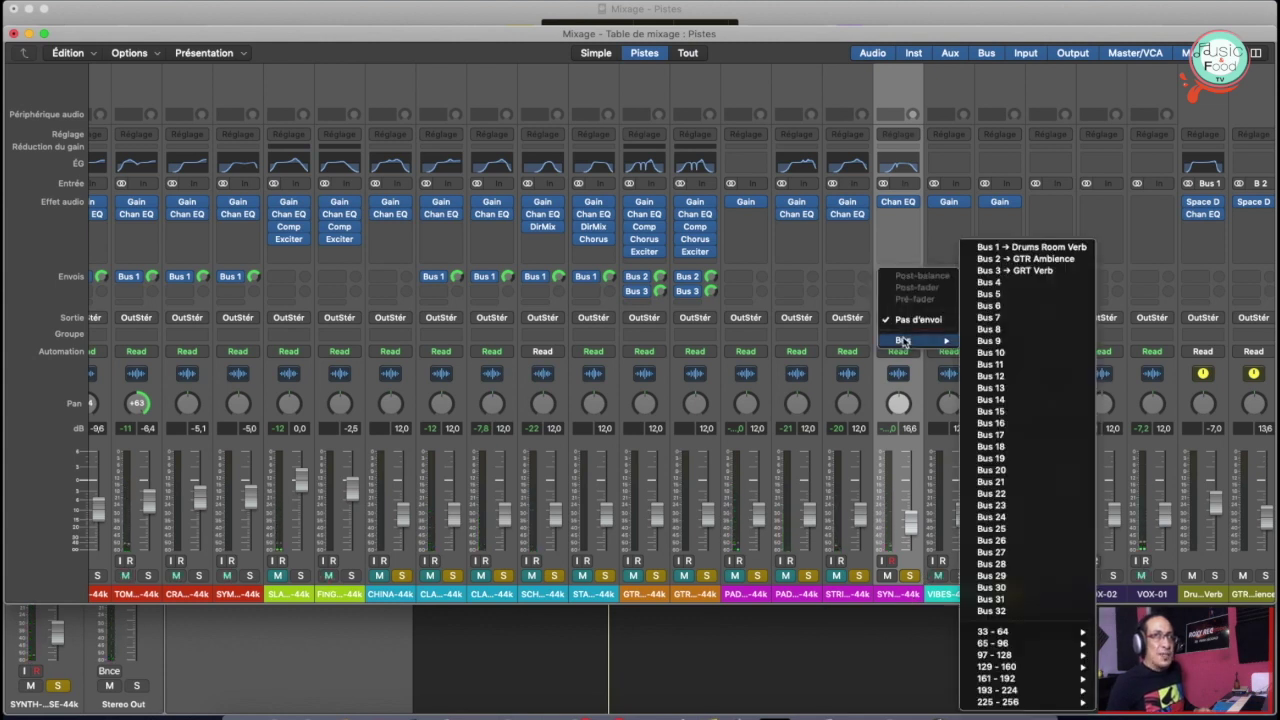
pyautogui.click(995, 265)
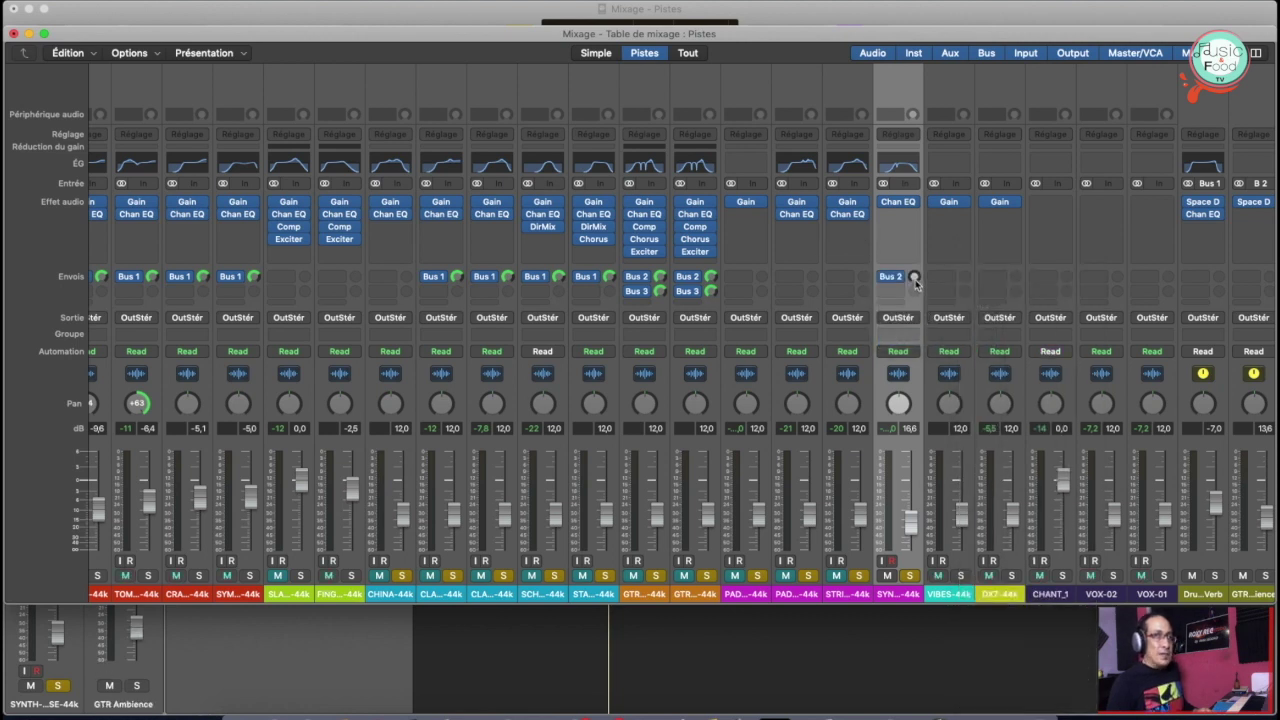
pyautogui.press('space')
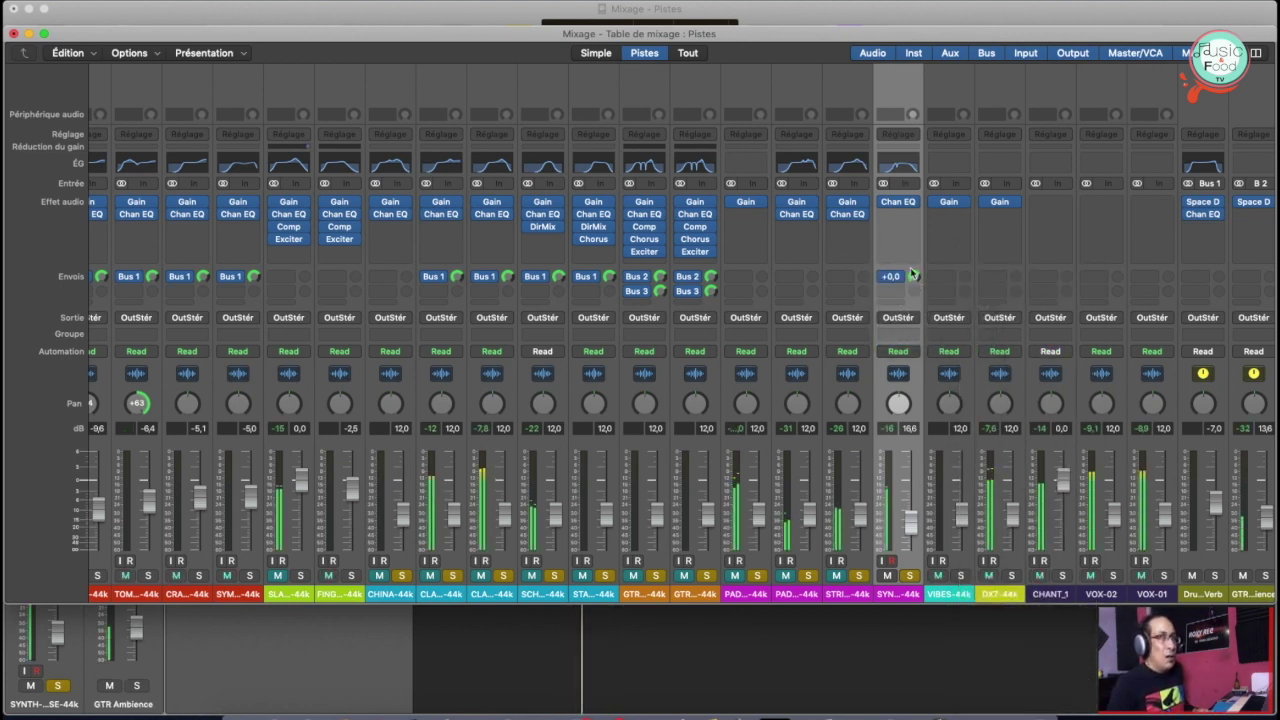
pyautogui.moveTo(914, 277); pyautogui.dragTo(905, 295)
# Add a Bus 3 (GRT Verb) send to SYNTH-REPONSE-44k and reduce its level from 0.0 dB during playback
pyautogui.click(899, 292)
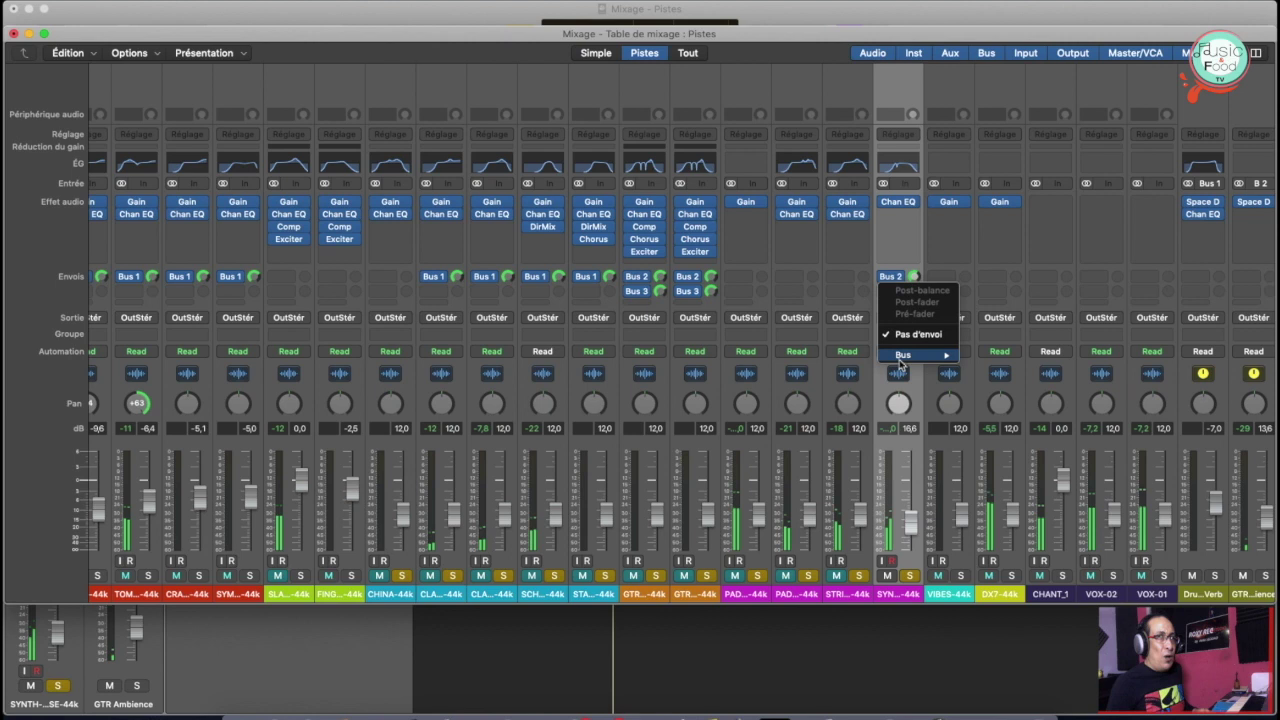
pyautogui.moveTo(905, 356)
pyautogui.click(899, 287)
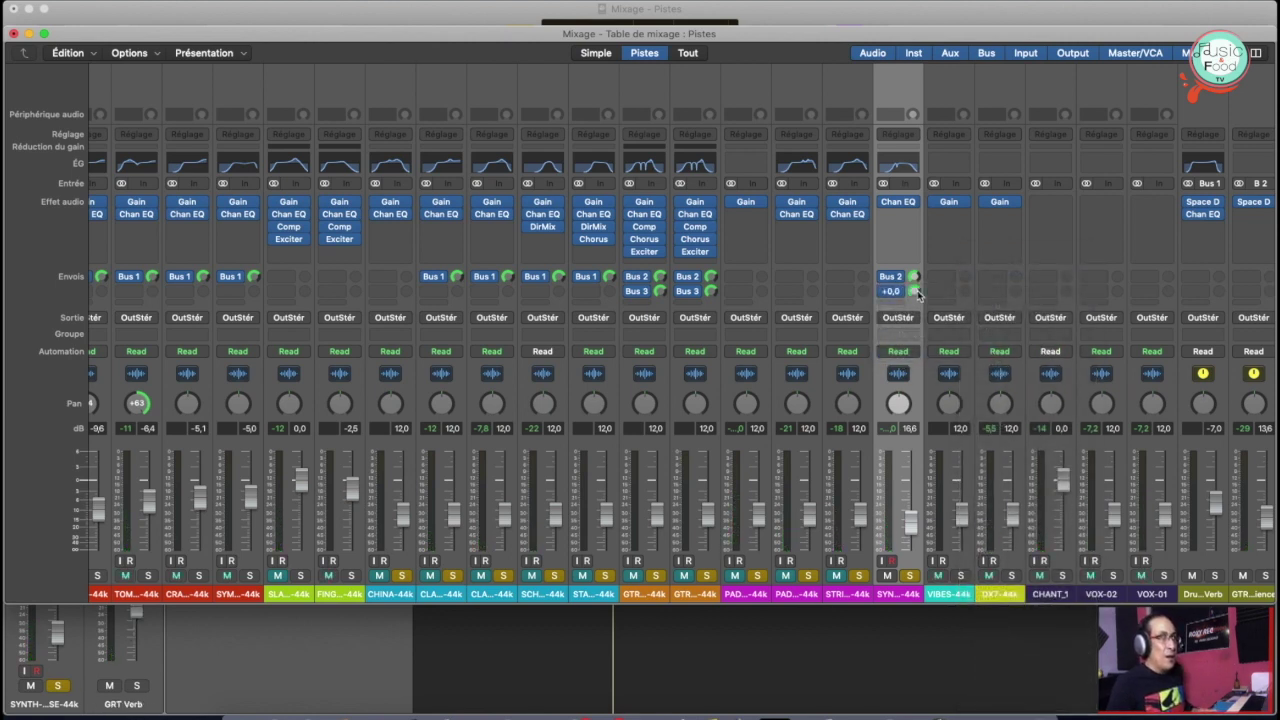
pyautogui.press('space')
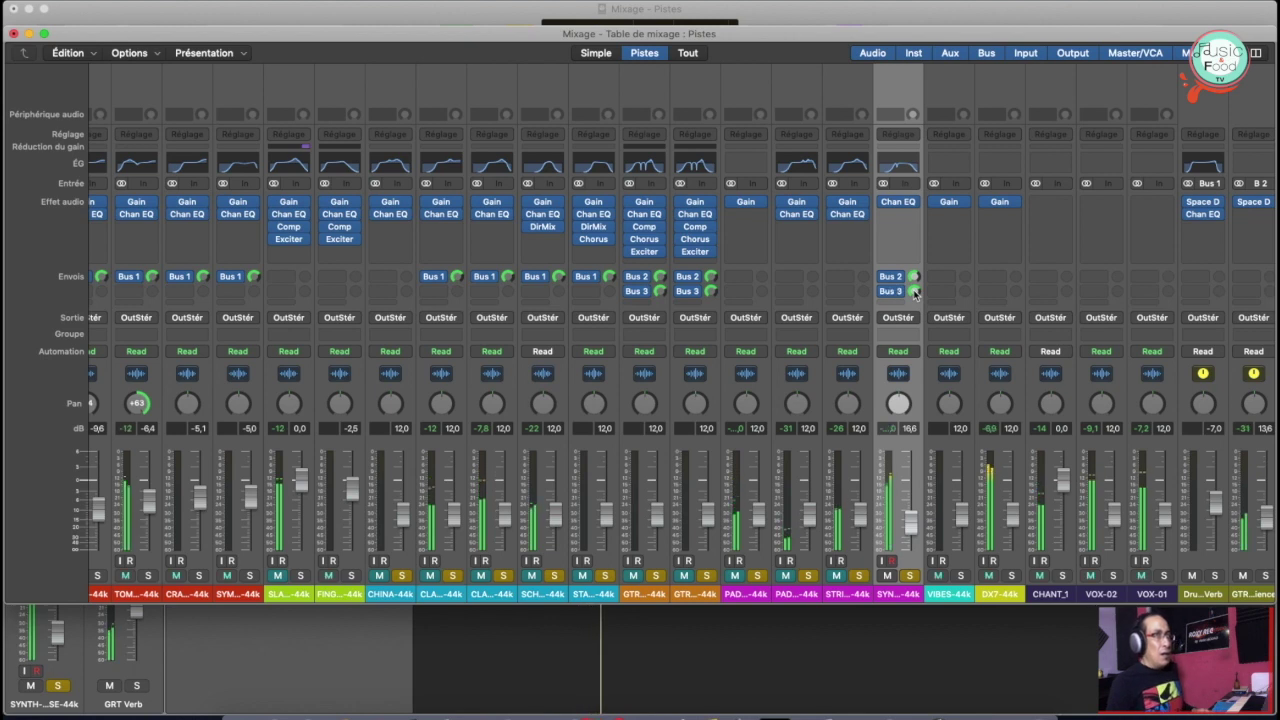
pyautogui.moveTo(914, 292); pyautogui.dragTo(909, 330)
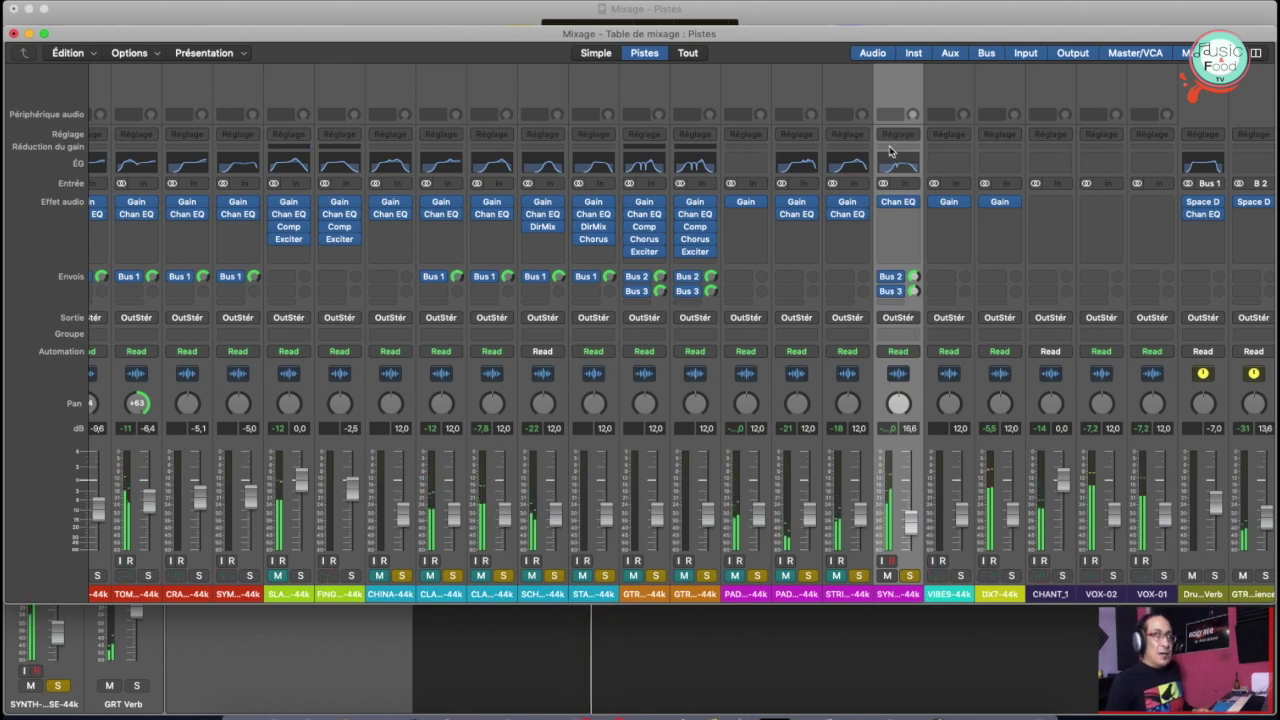
# Solo the VIBES-44k channel
pyautogui.click(960, 577)
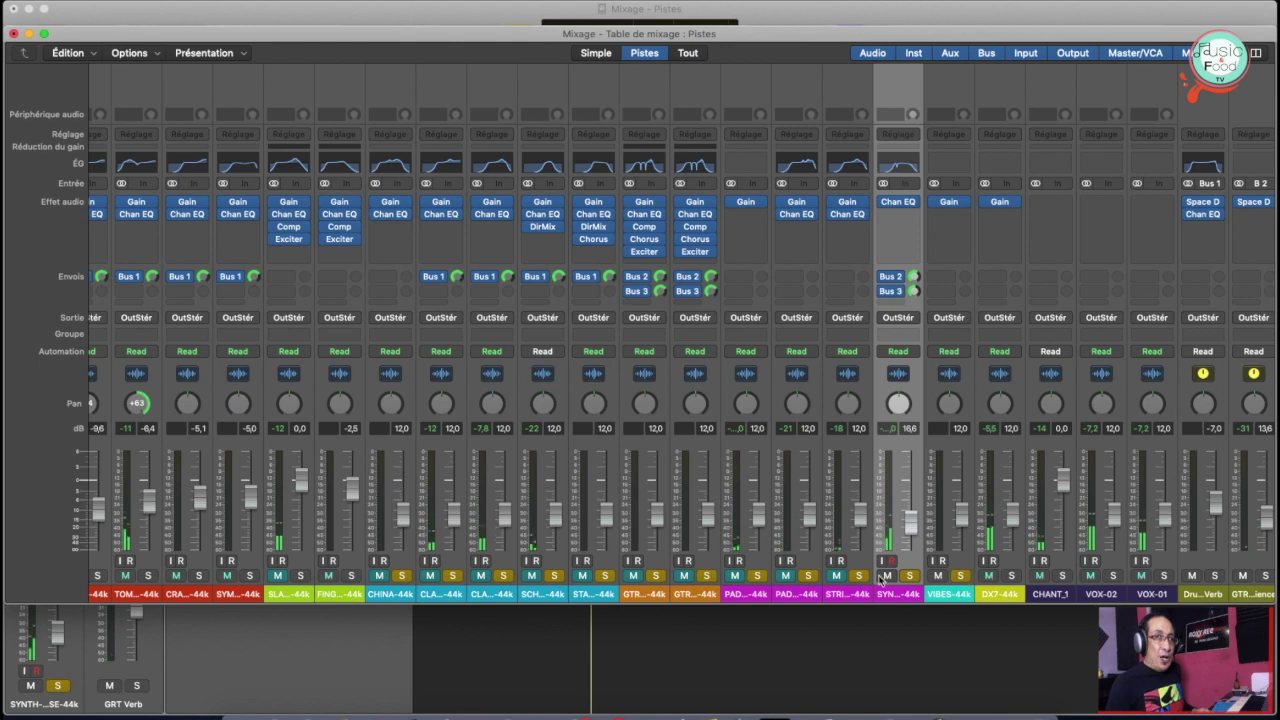
# Select the VIBES-44k track, shift the cycle range to bar 9 over its audible passage, and play it
pyautogui.click(952, 594)
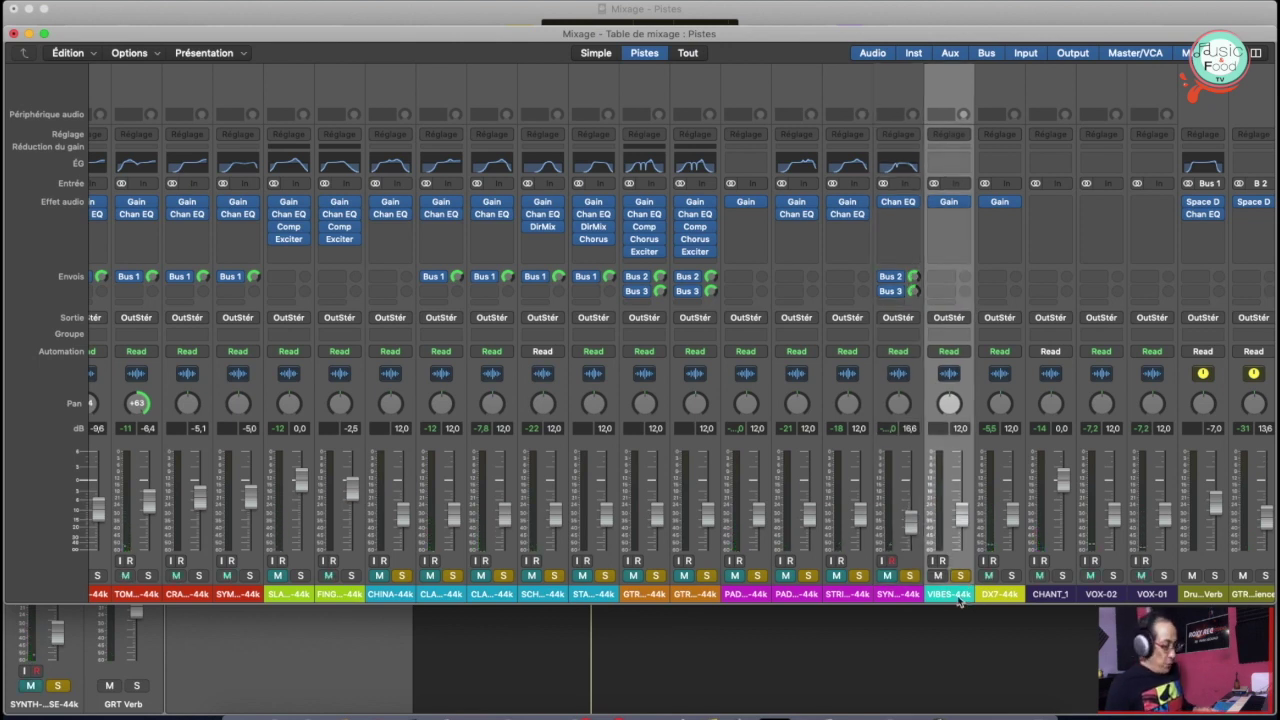
pyautogui.press('super+w')
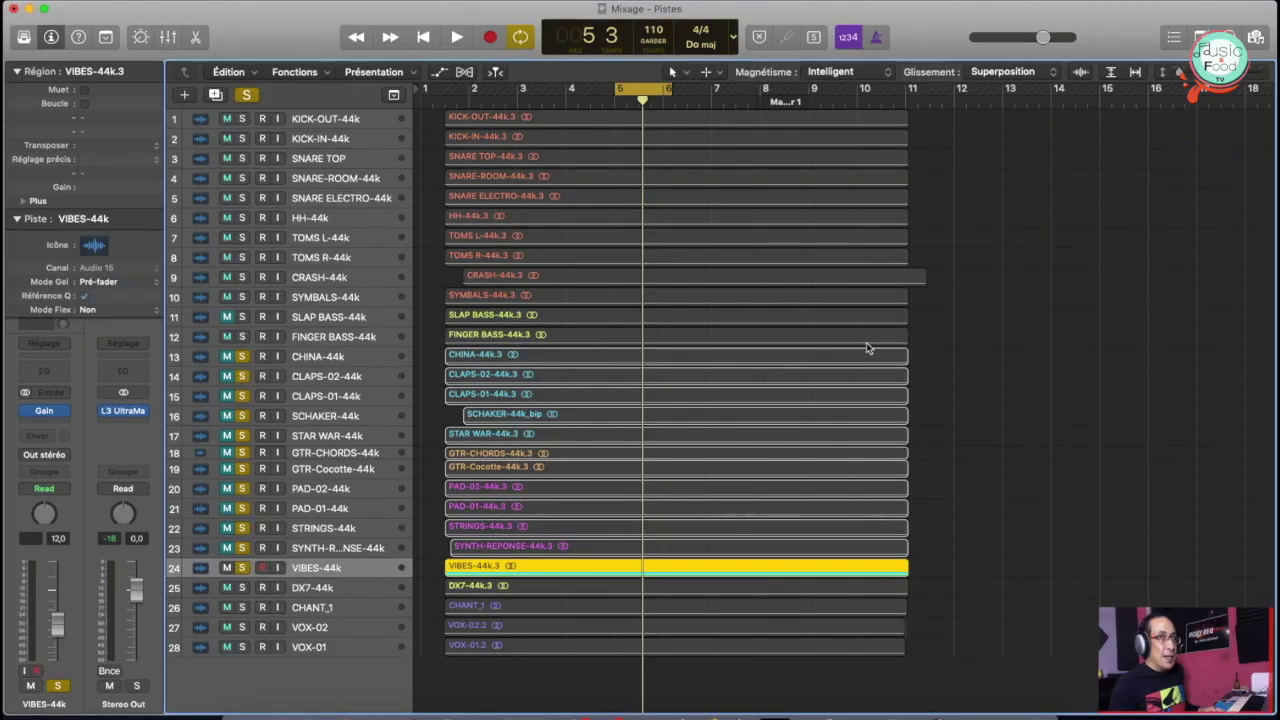
pyautogui.press('super+2')
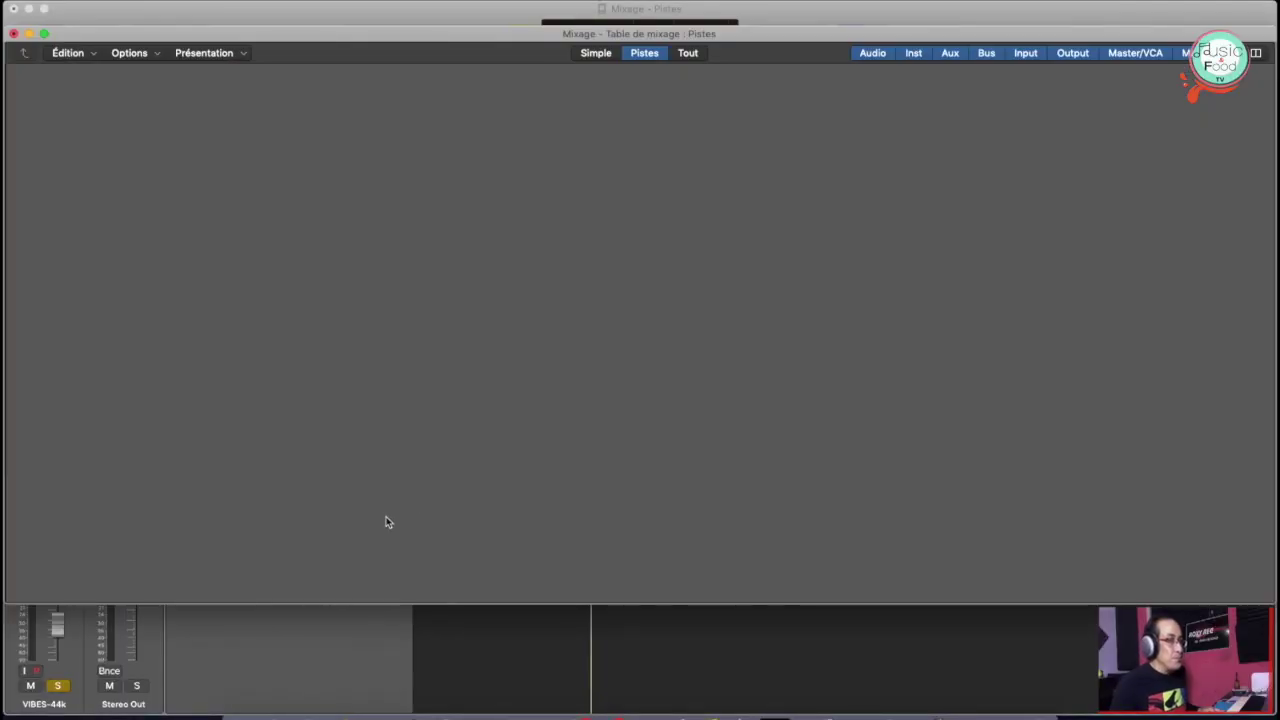
pyautogui.press('super+w')
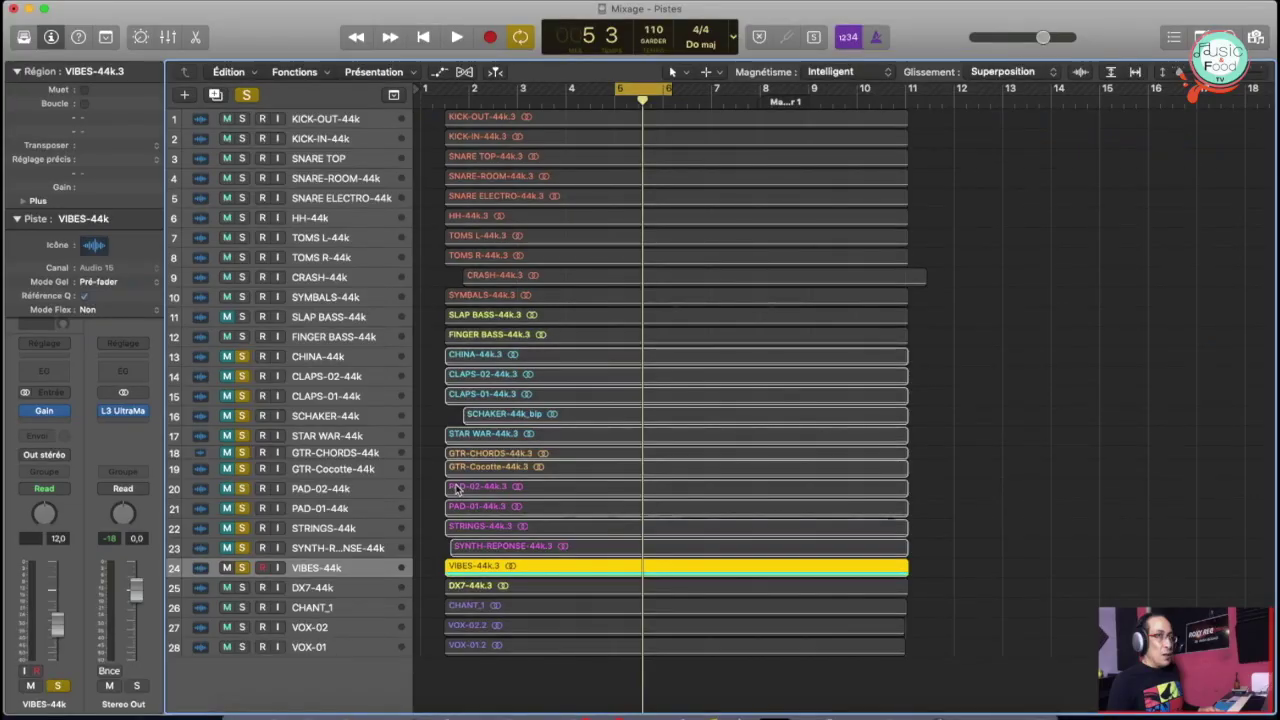
pyautogui.press('super+Down')
pyautogui.press('super+Down')
pyautogui.press('super+Down')
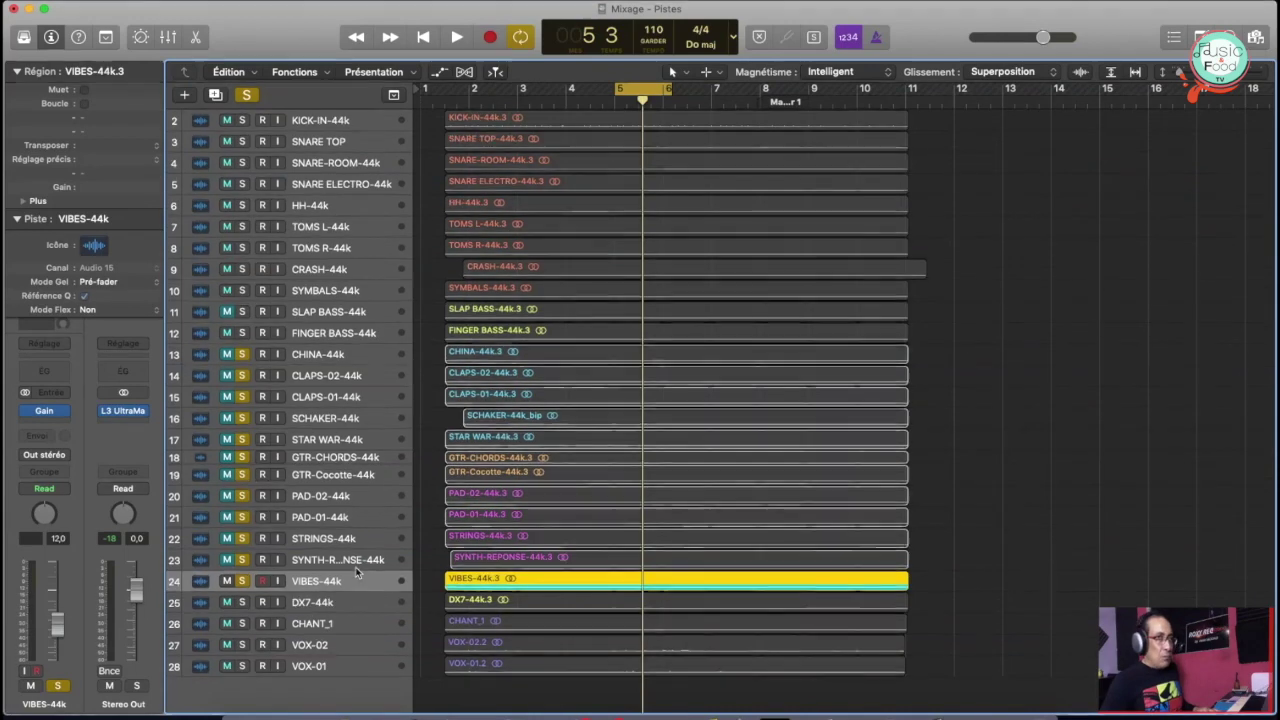
pyautogui.press('super+Down')
pyautogui.press('super+Down')
pyautogui.press('super+Down')
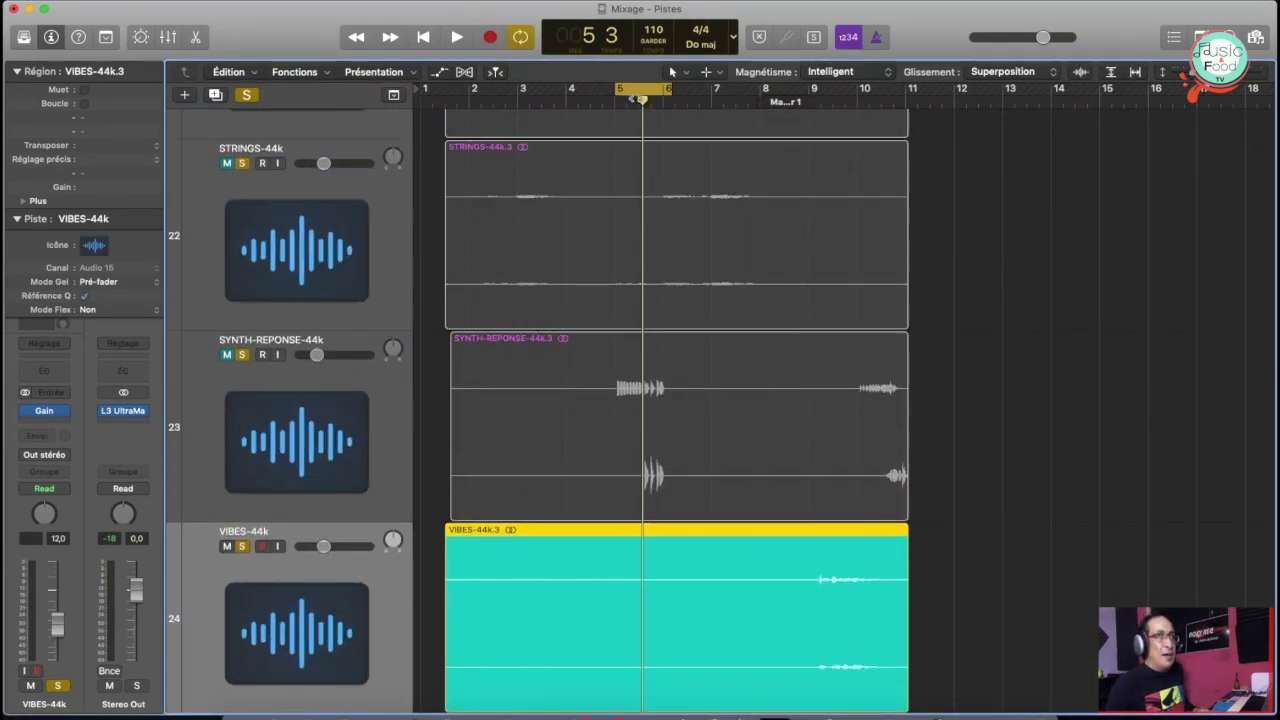
pyautogui.moveTo(635, 90); pyautogui.dragTo(836, 89)
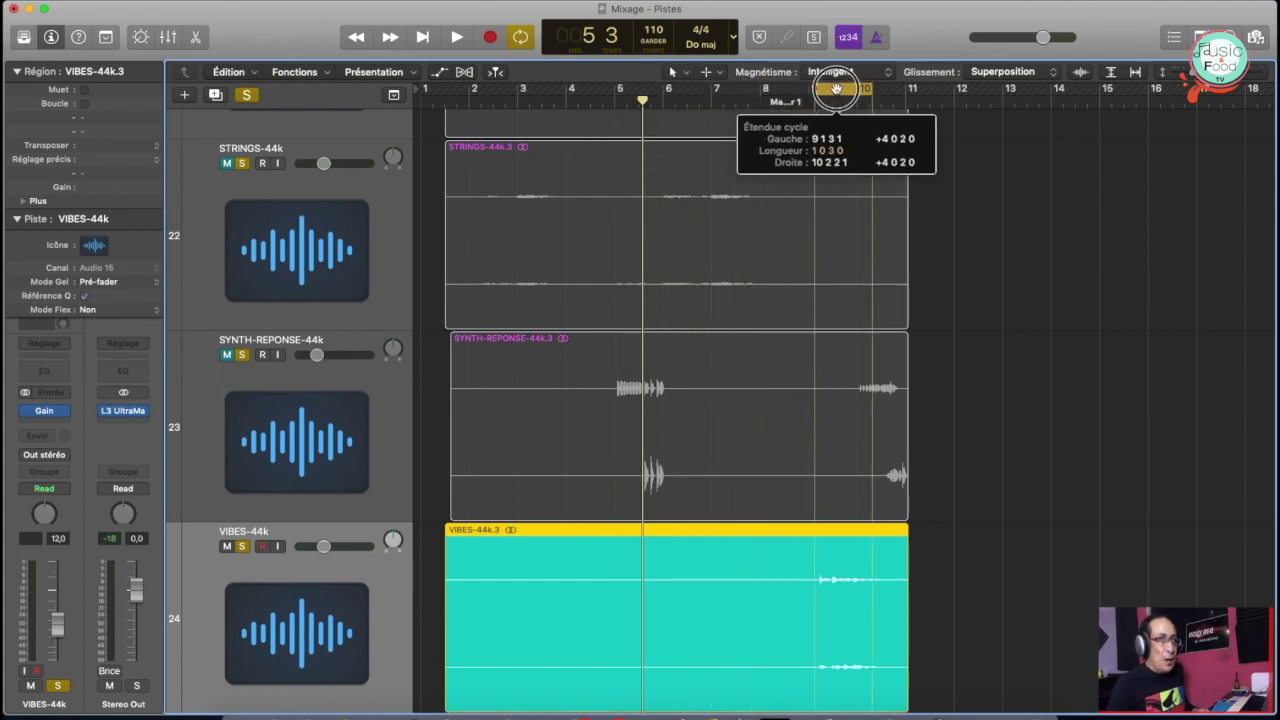
pyautogui.press('space')
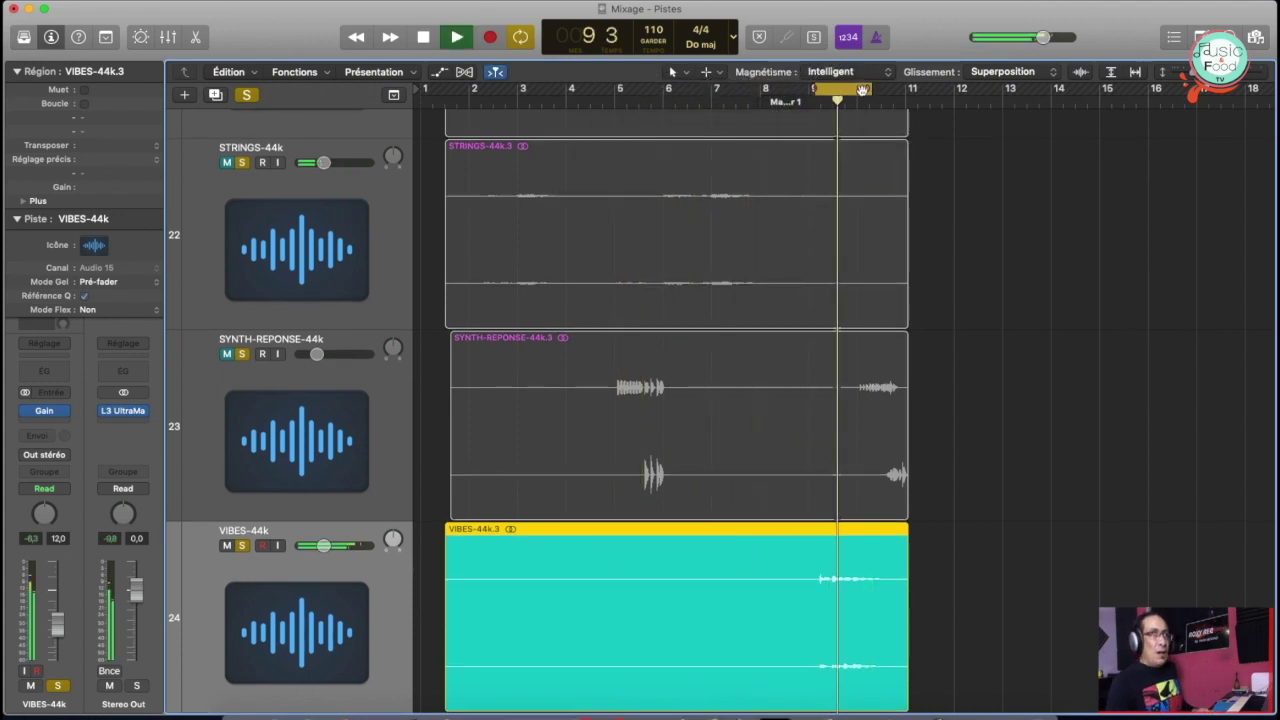
pyautogui.press('space')
# Add a Channel EQ to VIBES-44k and enable its low cut at 215 Hz, starting playback
pyautogui.press('super+Up')
pyautogui.press('super+Up')
pyautogui.press('super+Up')
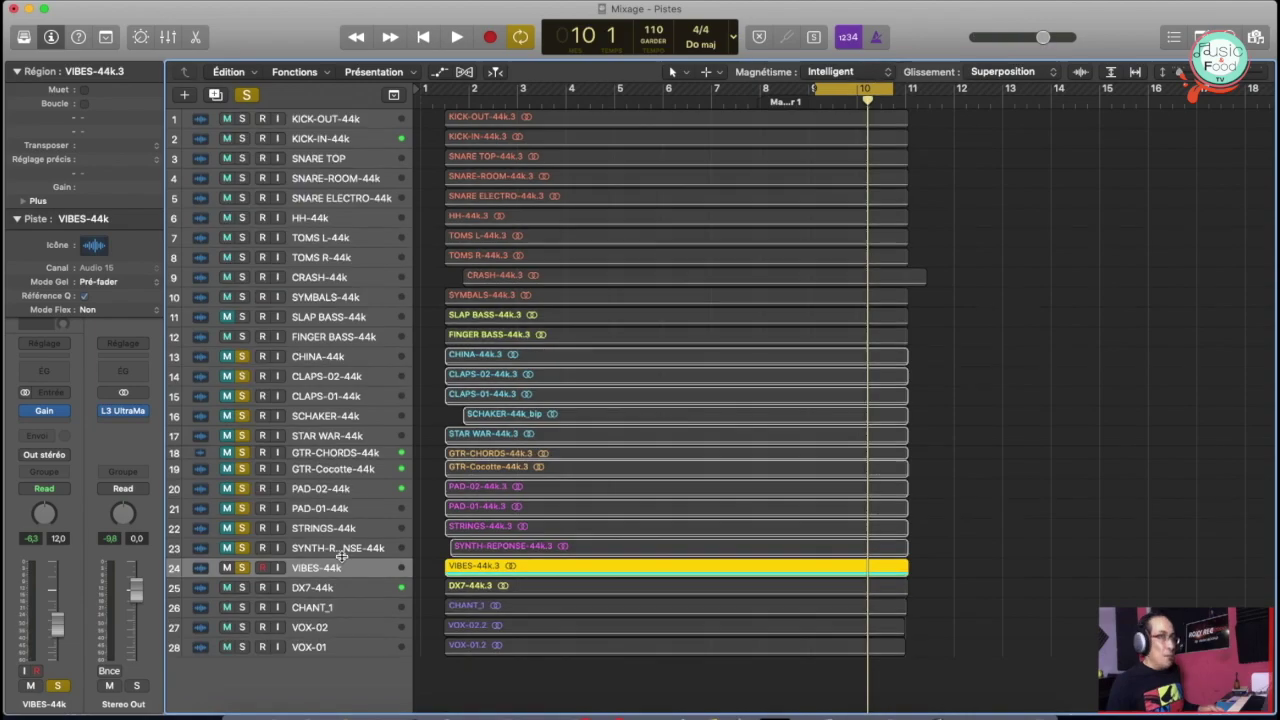
pyautogui.press('super+2')
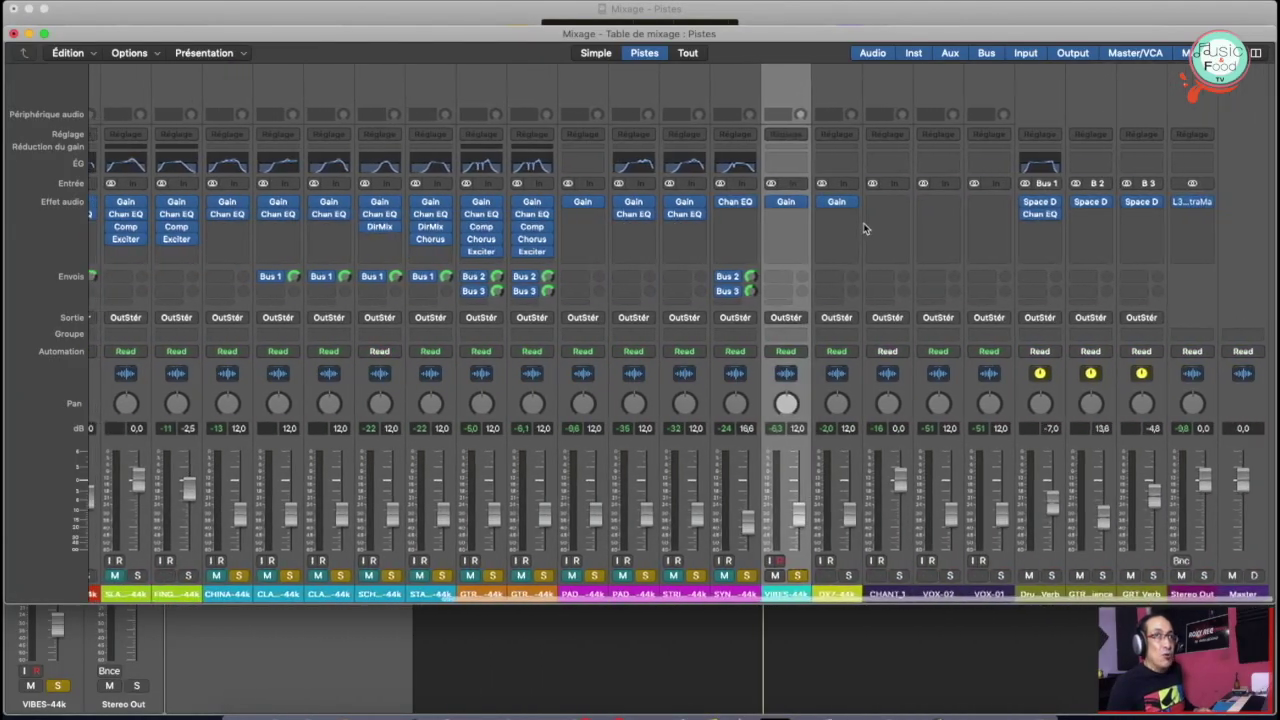
pyautogui.press('e')
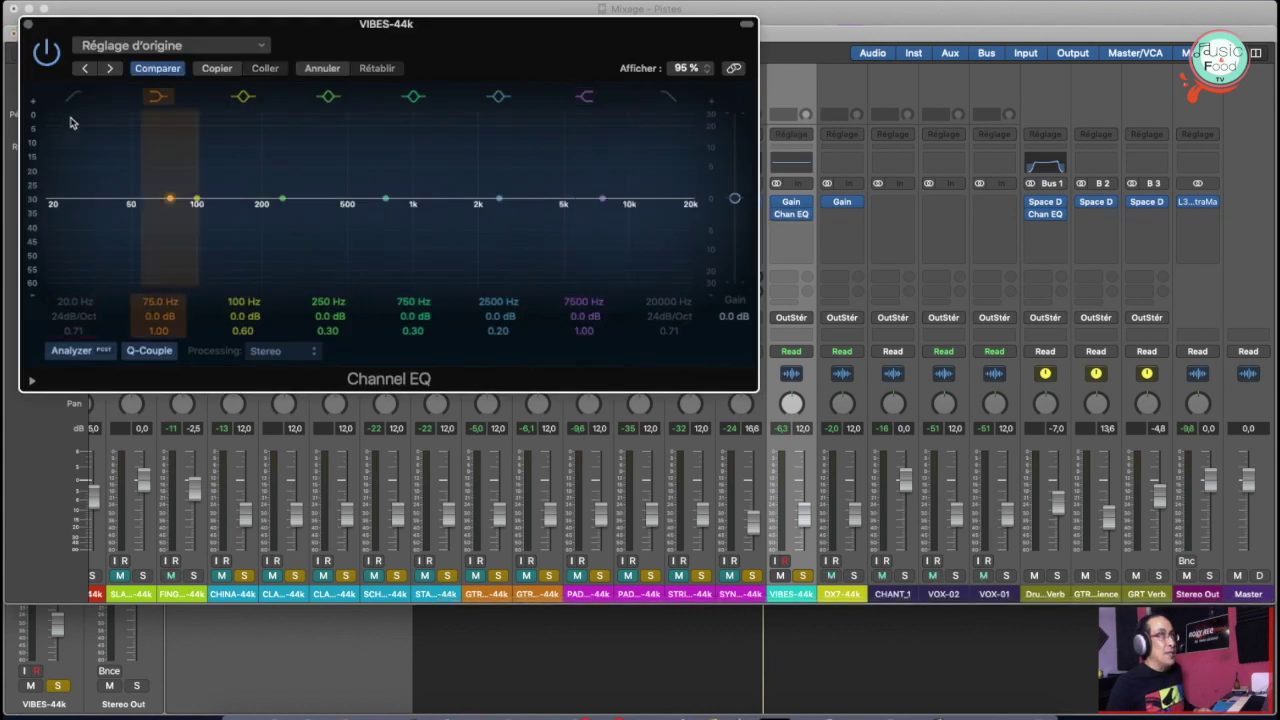
pyautogui.click(73, 98)
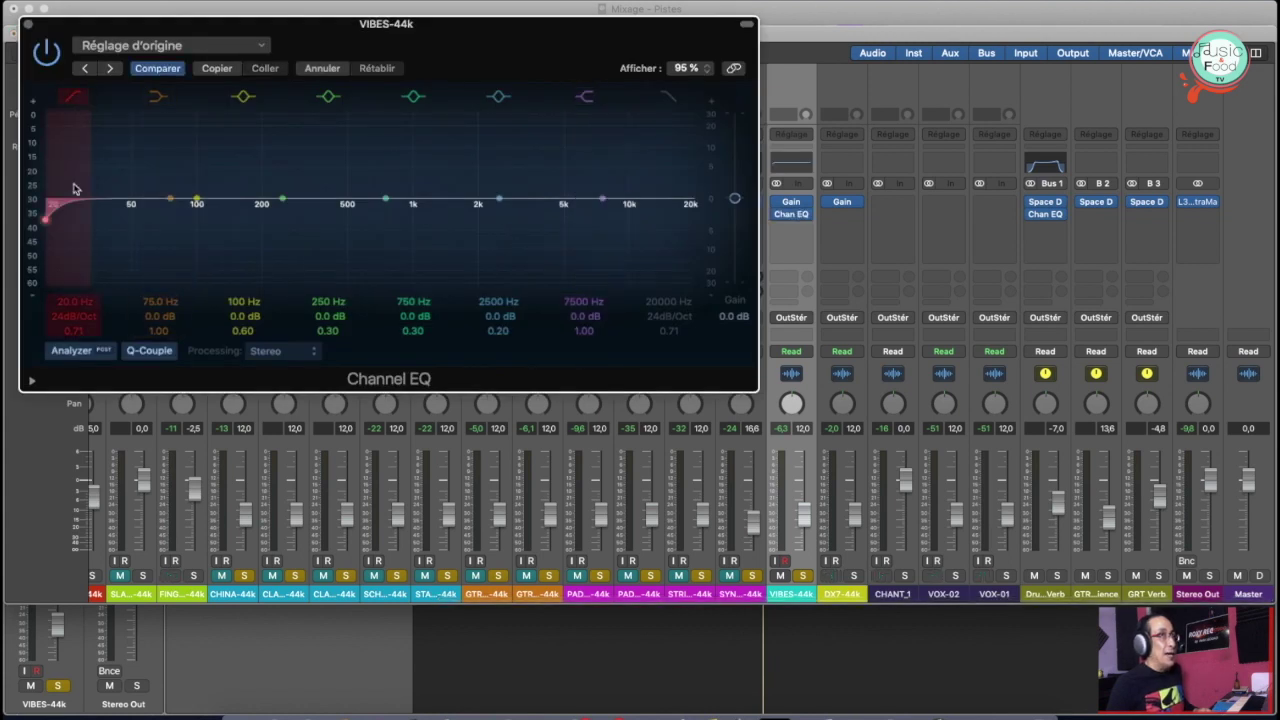
pyautogui.moveTo(71, 205); pyautogui.dragTo(312, 204)
pyautogui.press('space')
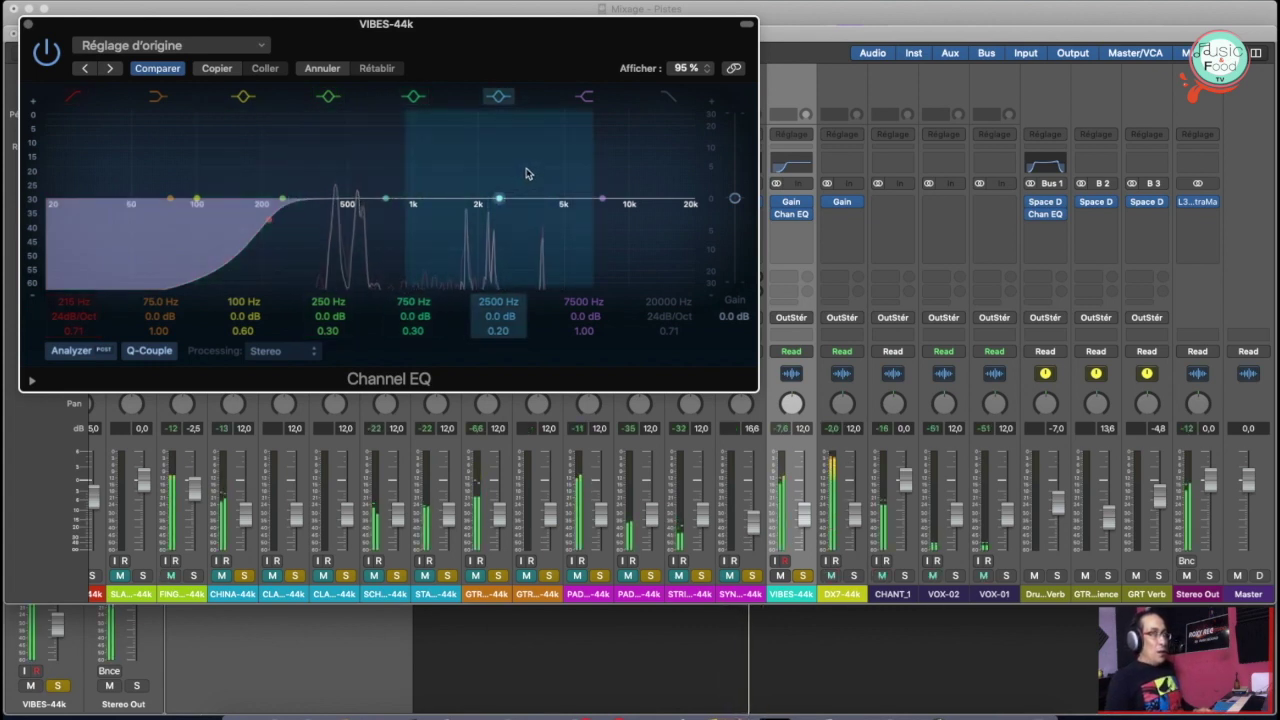
# Set the VIBES-44k high cut to 9000 Hz, raise the low cut to just below 500 Hz, and close the EQ
pyautogui.moveTo(683, 216); pyautogui.dragTo(614, 208)
pyautogui.moveTo(268, 218); pyautogui.dragTo(340, 220)
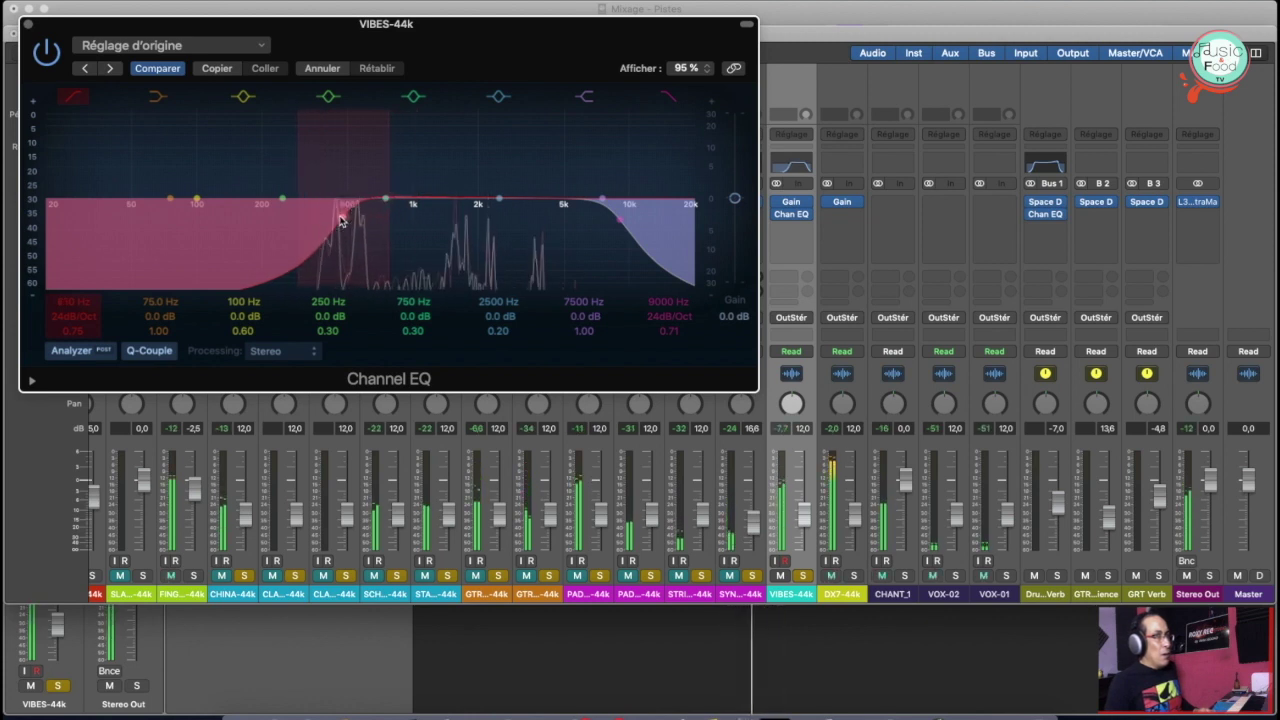
pyautogui.click(30, 25)
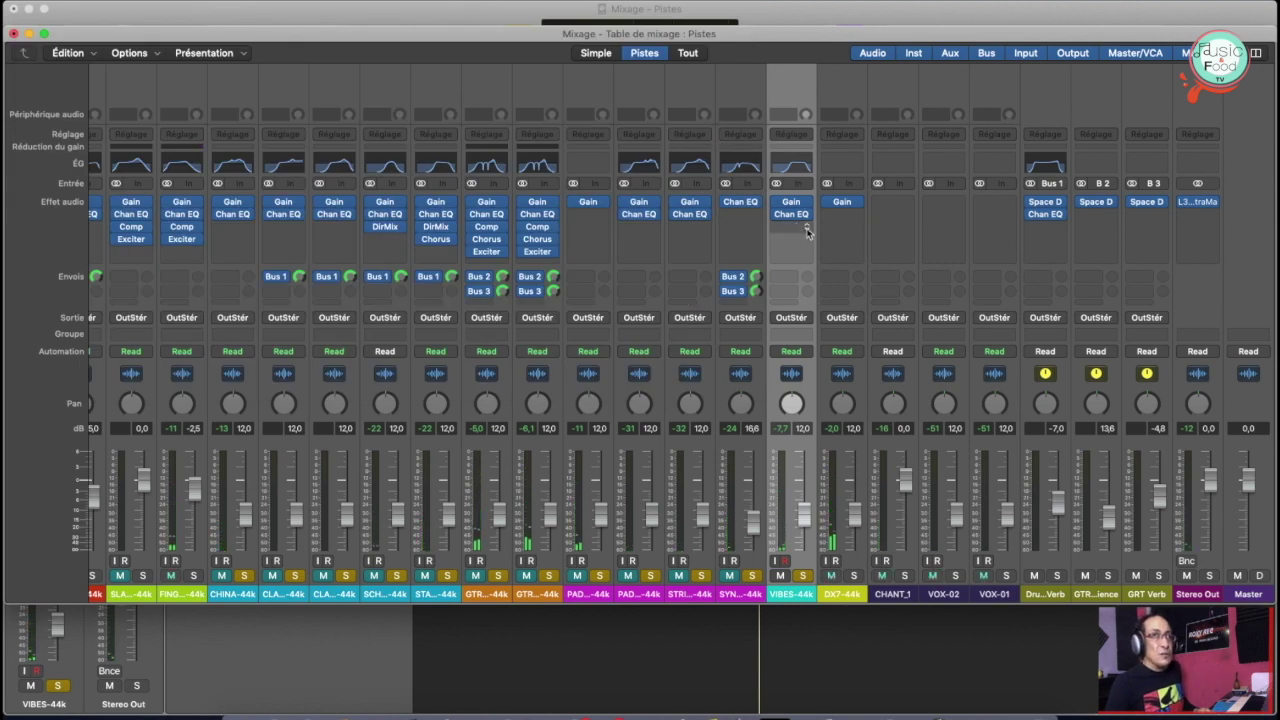
# Insert a stereo Chorus on VIBES-44k and set its mix to 48 %
pyautogui.click(808, 231)
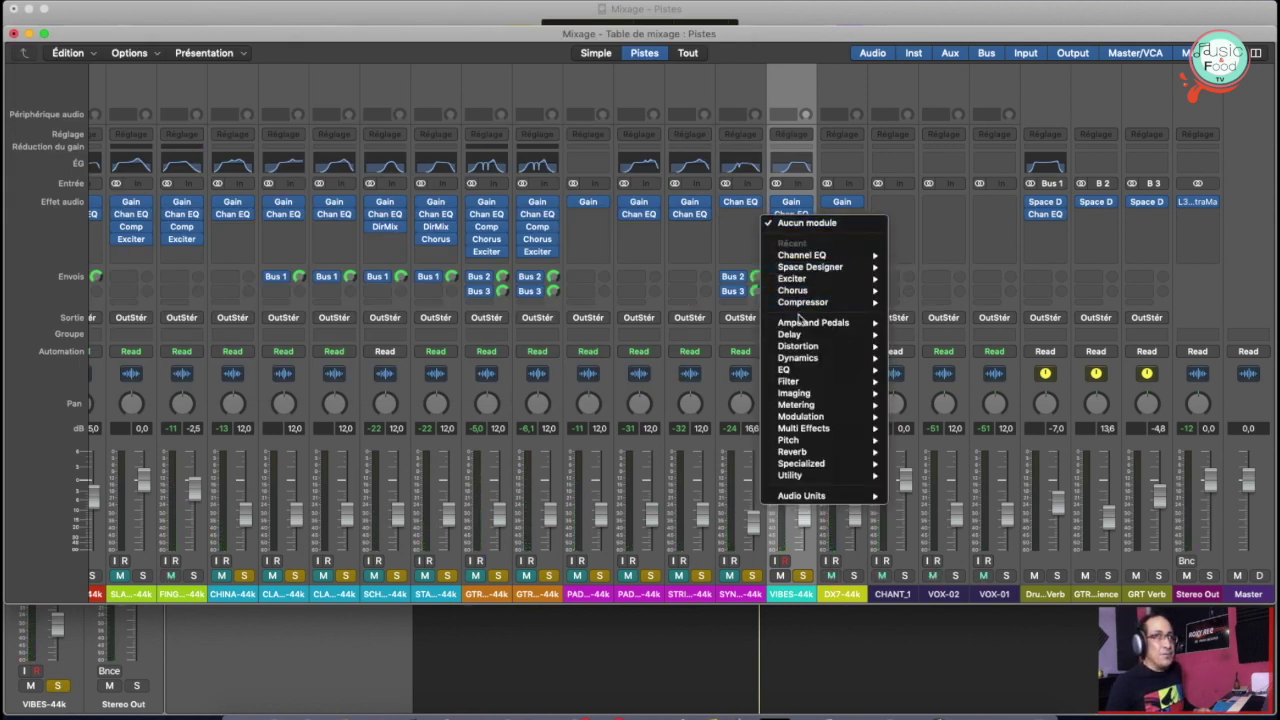
pyautogui.moveTo(799, 293)
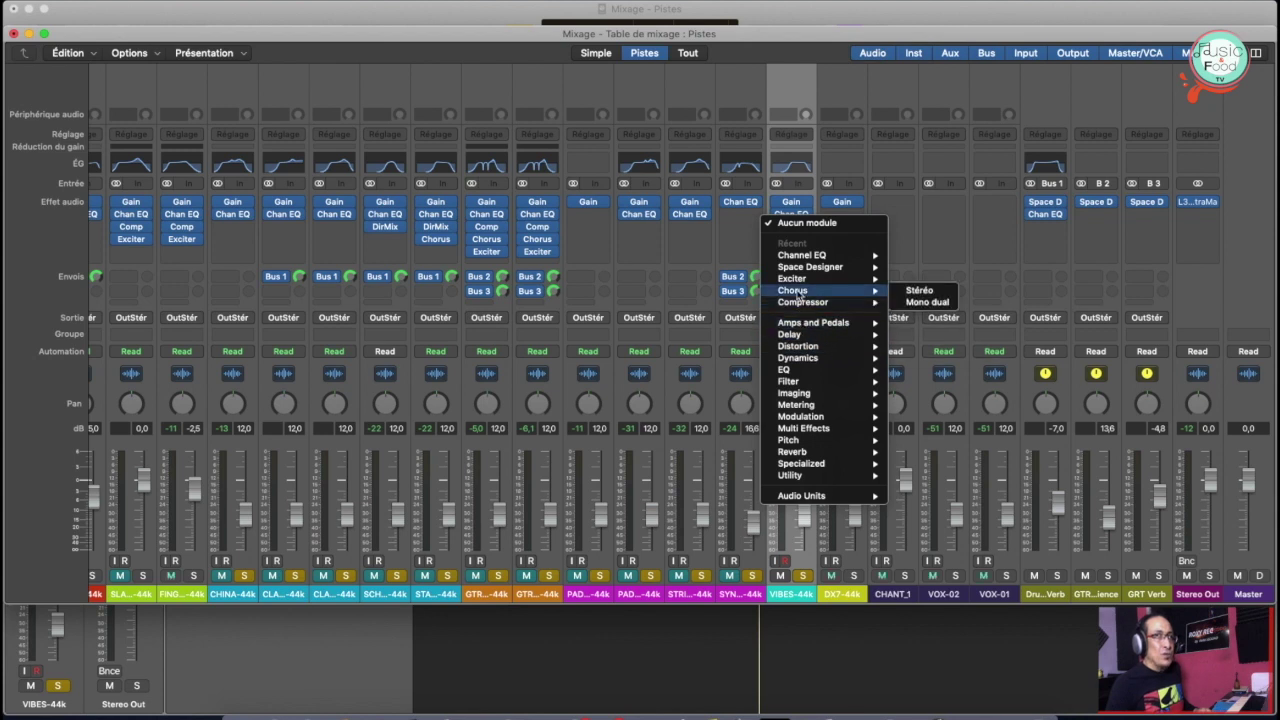
pyautogui.click(917, 290)
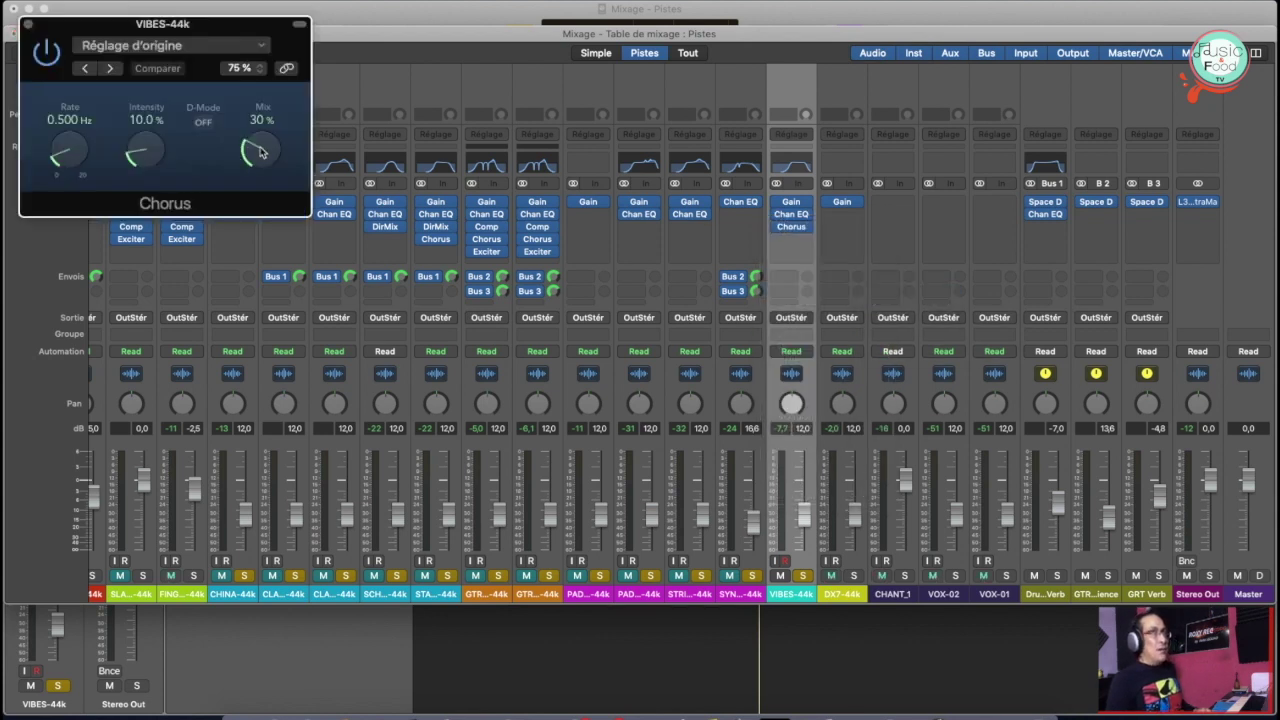
pyautogui.moveTo(254, 157); pyautogui.dragTo(248, 114)
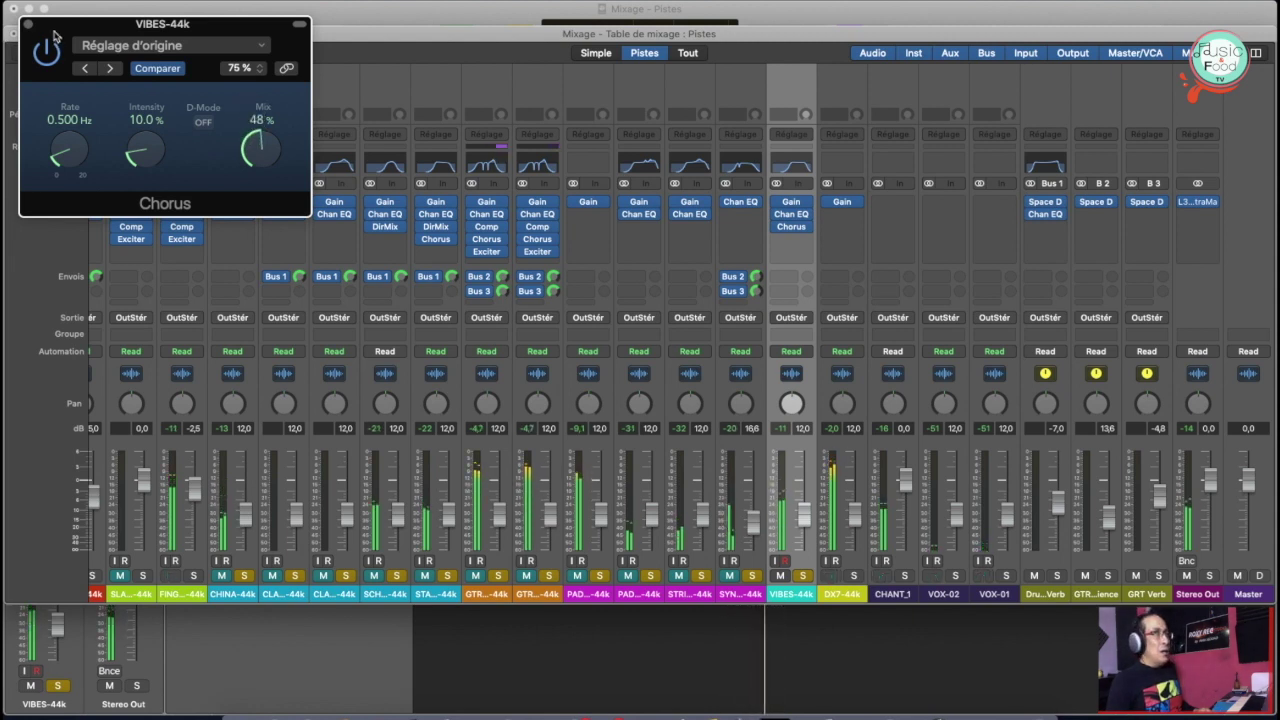
pyautogui.click(28, 23)
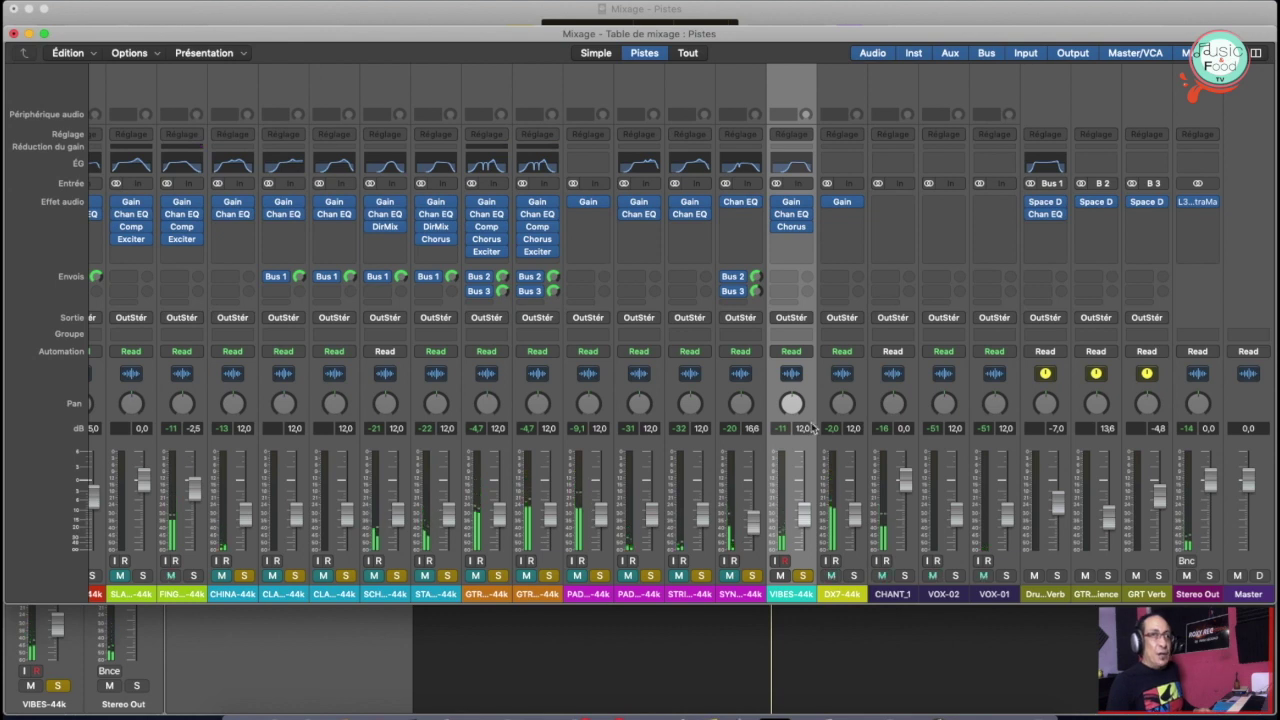
# Send VIBES-44k to Bus 2 (GTR Ambience) and raise the send level during playback
pyautogui.click(791, 279)
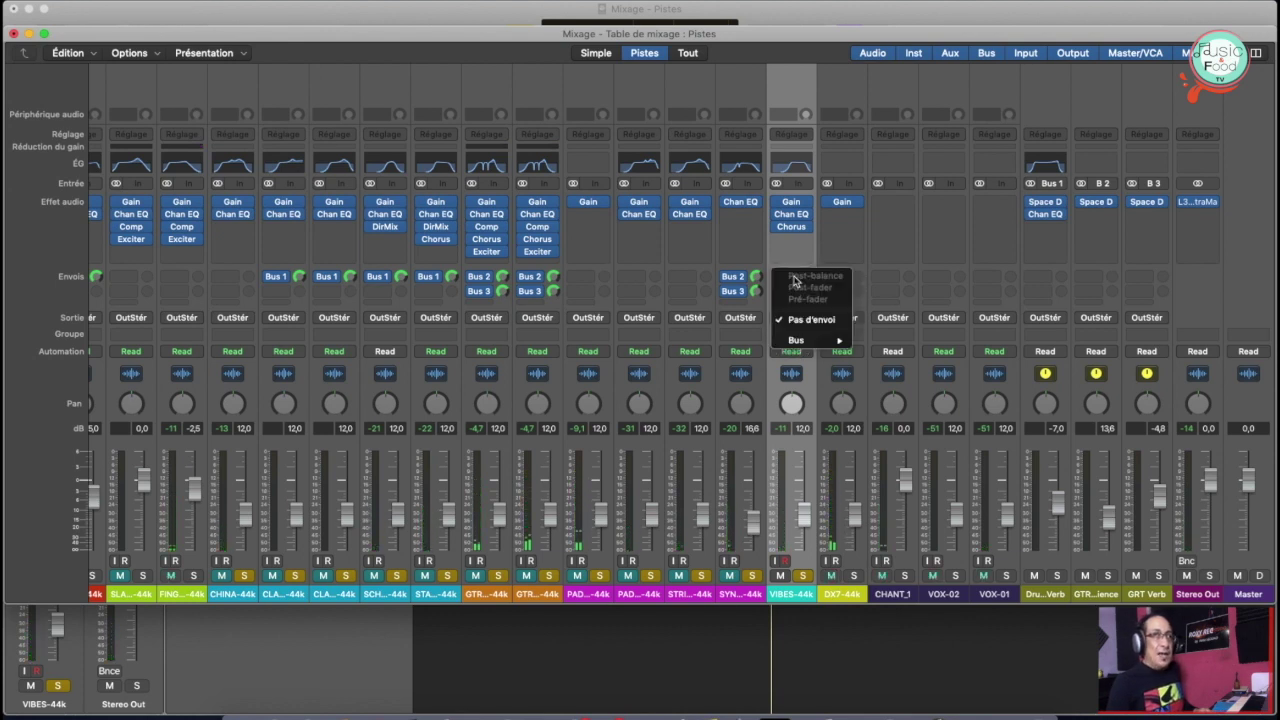
pyautogui.moveTo(796, 340)
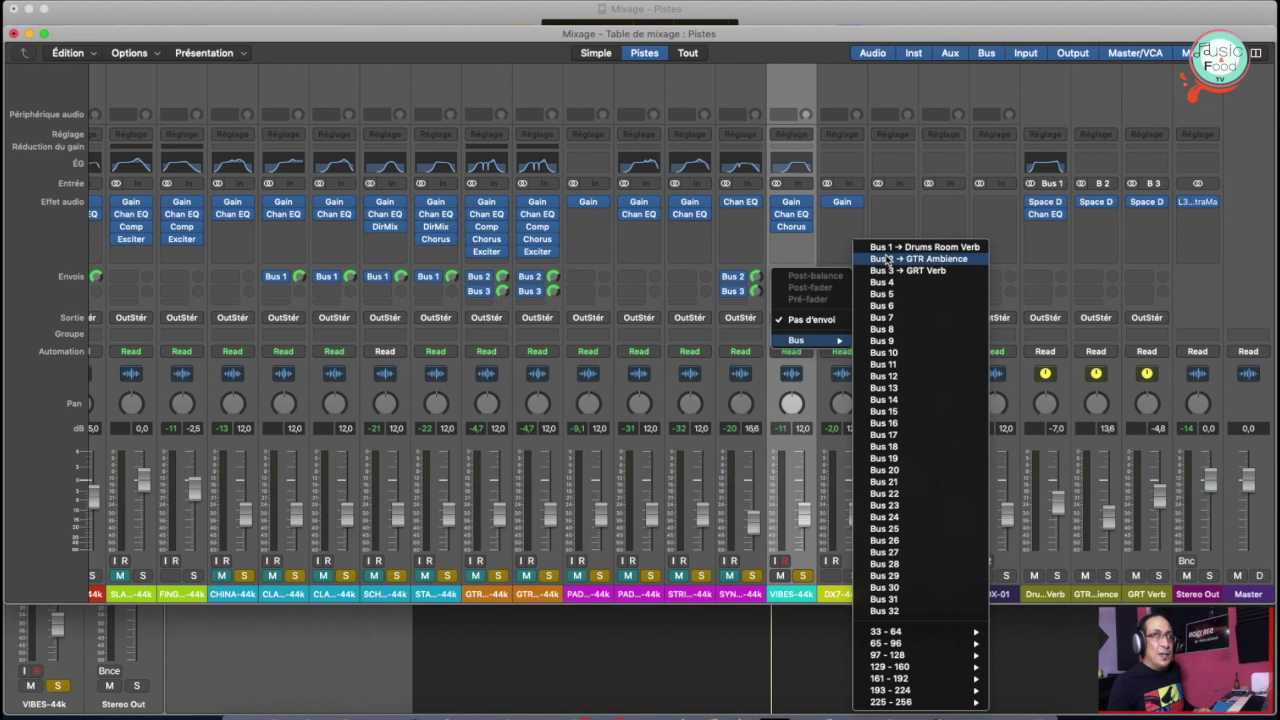
pyautogui.press('Escape')
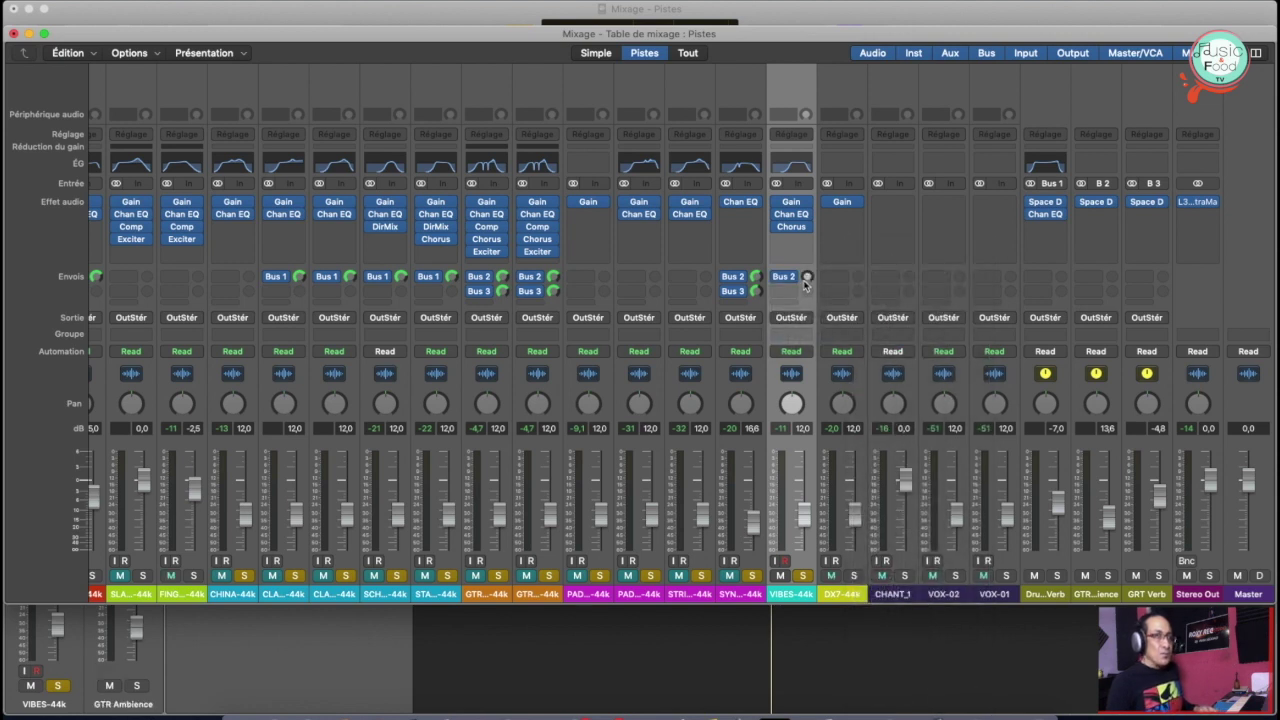
pyautogui.press('space')
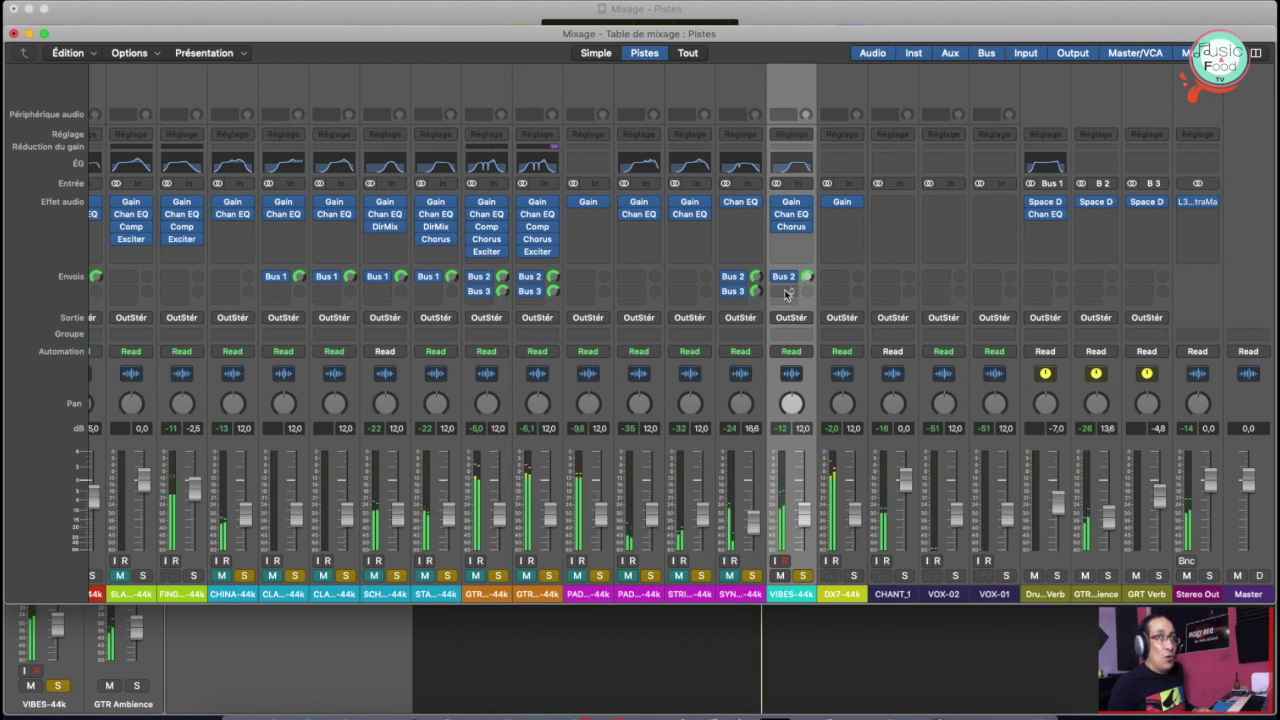
# Add a Bus 3 (GRT Verb) send to VIBES-44k, raise its level, and lower the channel fader to -17.6 dB
pyautogui.click(789, 294)
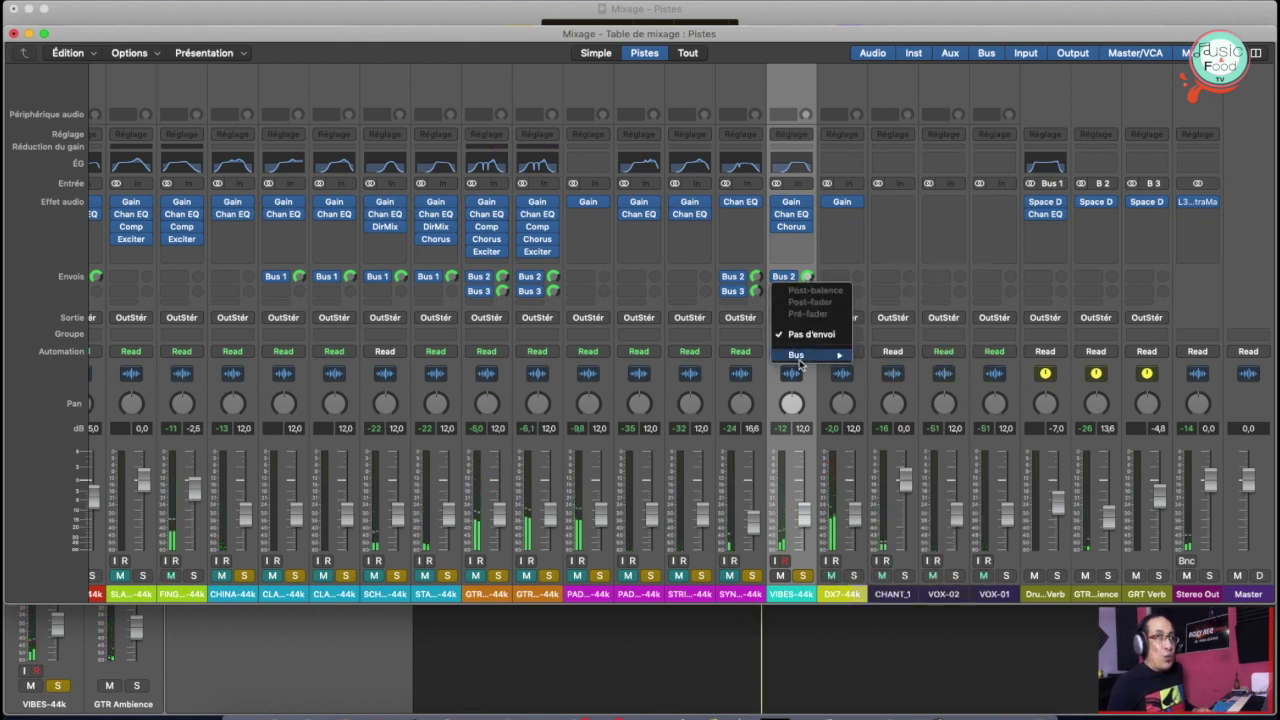
pyautogui.moveTo(800, 362)
pyautogui.click(896, 272)
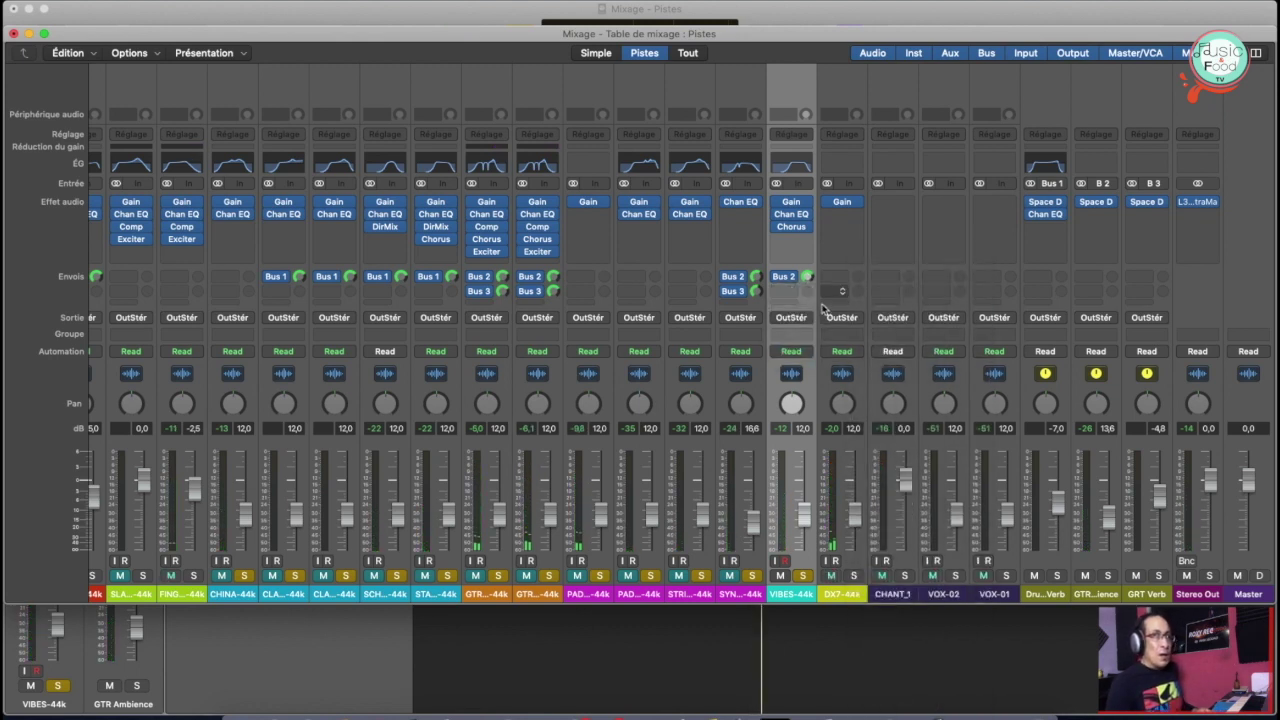
pyautogui.press('space')
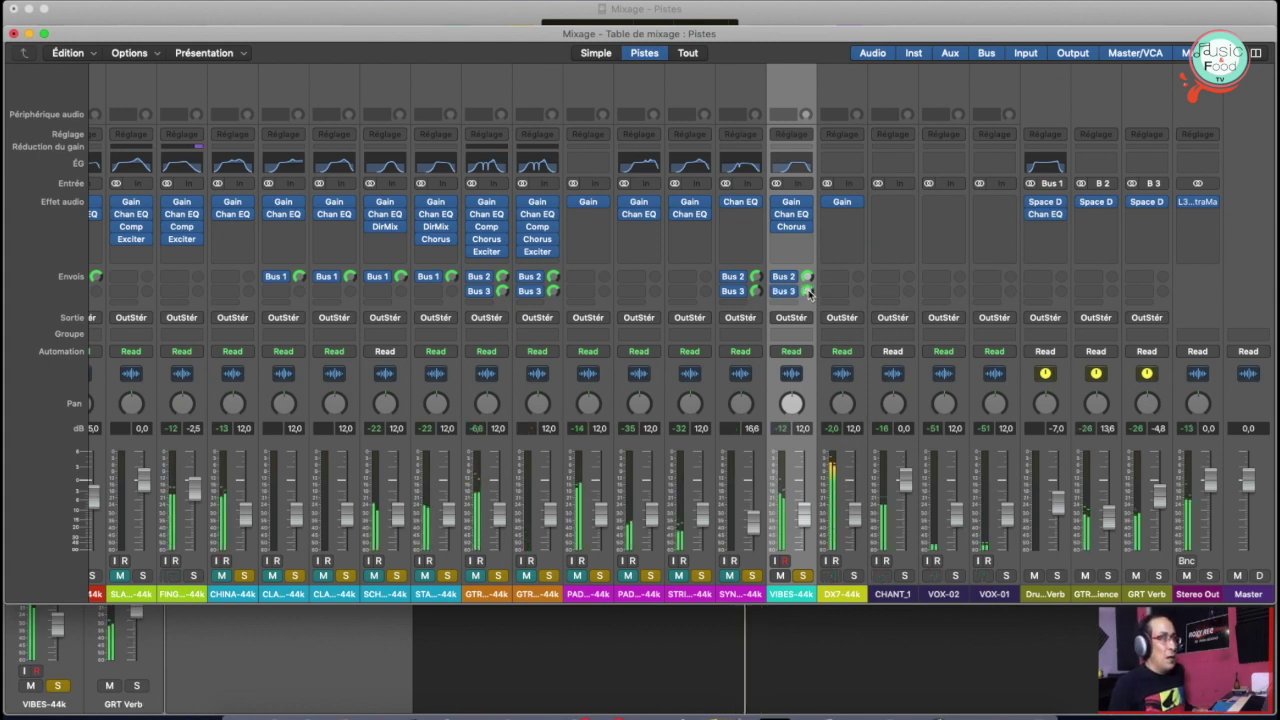
pyautogui.click(803, 520)
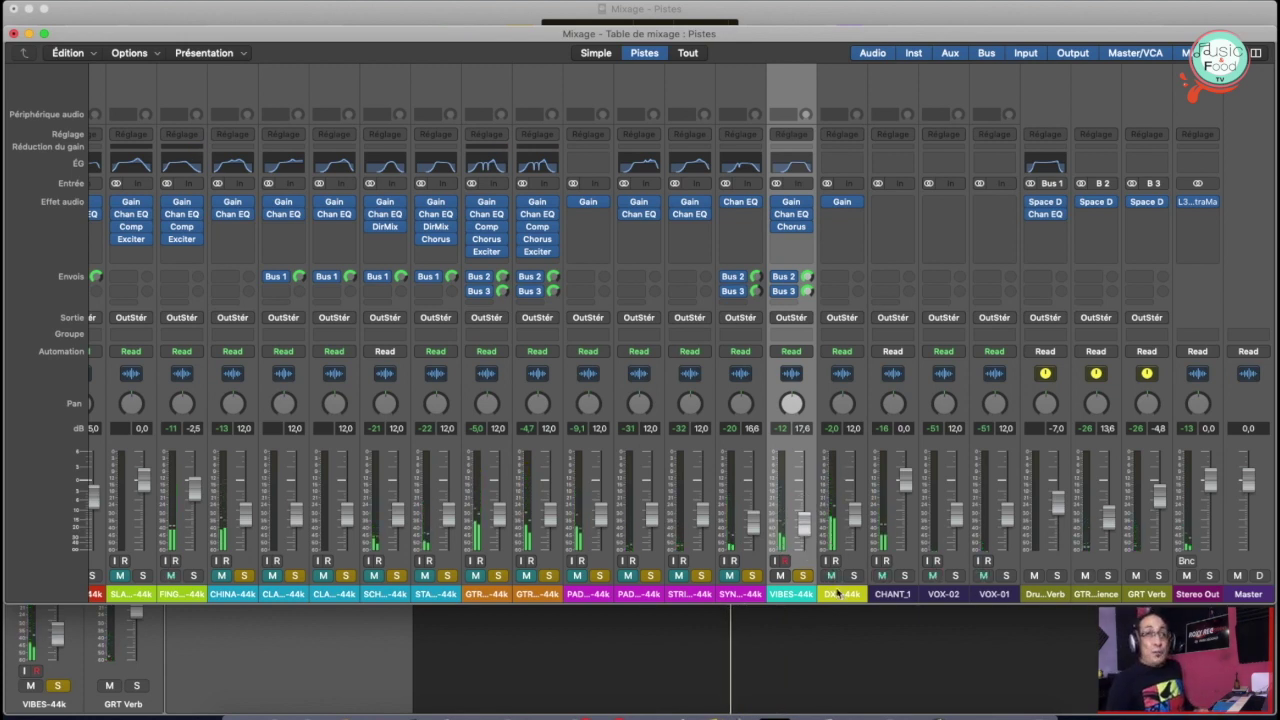
# Select and solo the DX7-44k track and play its waveform over the cycle range
pyautogui.click(837, 591)
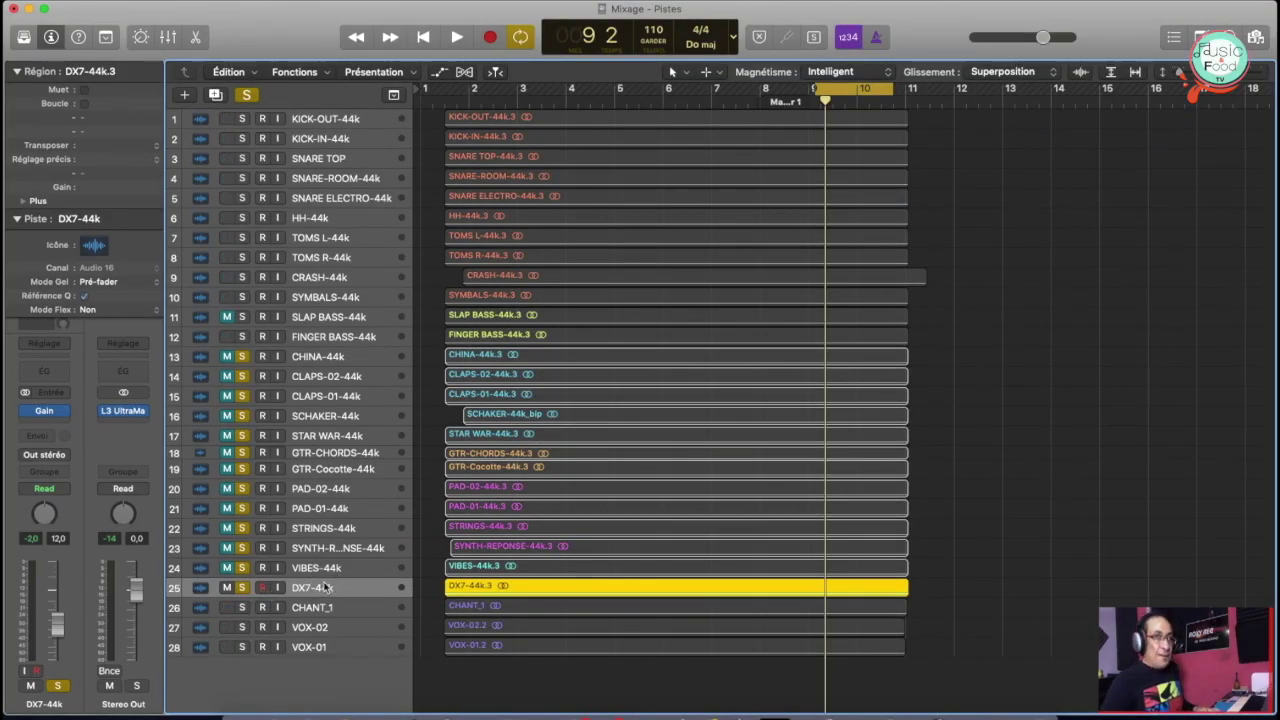
pyautogui.press('super+Down')
pyautogui.press('super+Down')
pyautogui.press('super+Down')
pyautogui.press('super+Down')
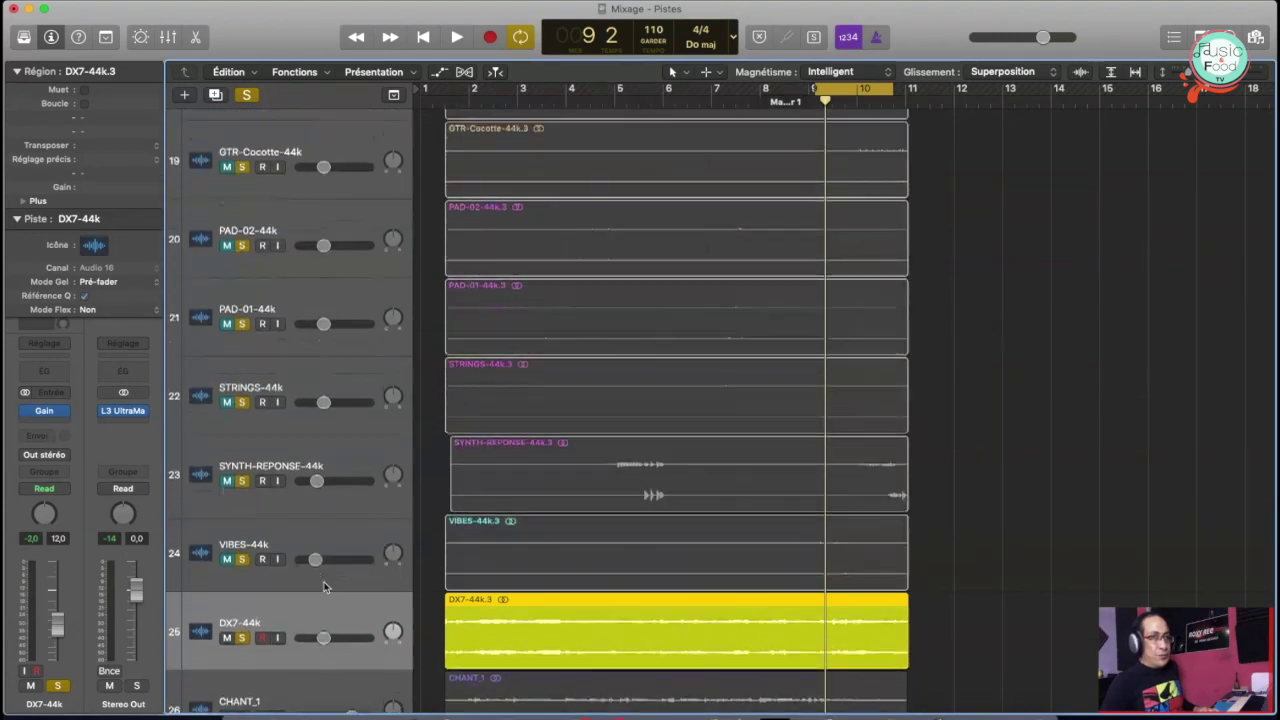
pyautogui.press('super+Down')
pyautogui.press('super+Down')
pyautogui.press('space')
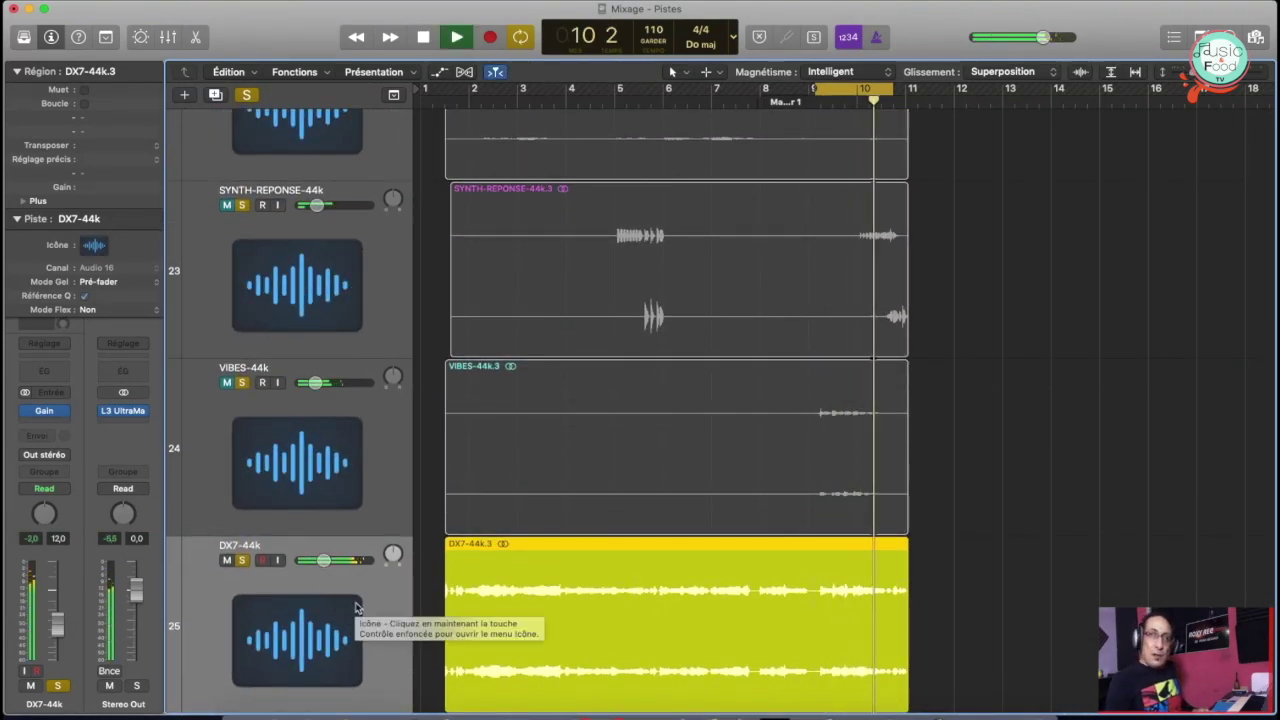
pyautogui.press('space')
# Add a Channel EQ to DX7-44k and, during playback, enable its low cut at 49.5 Hz
pyautogui.press(',')
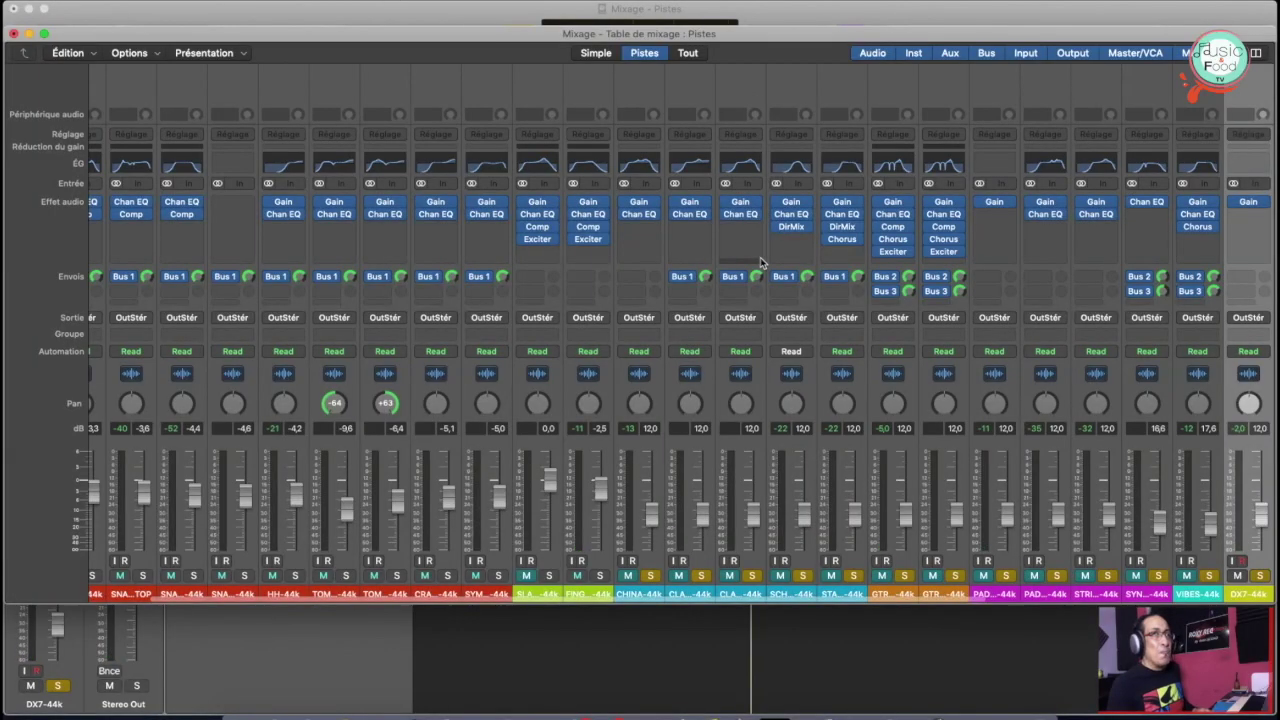
pyautogui.hscroll(5, 1087, 255)
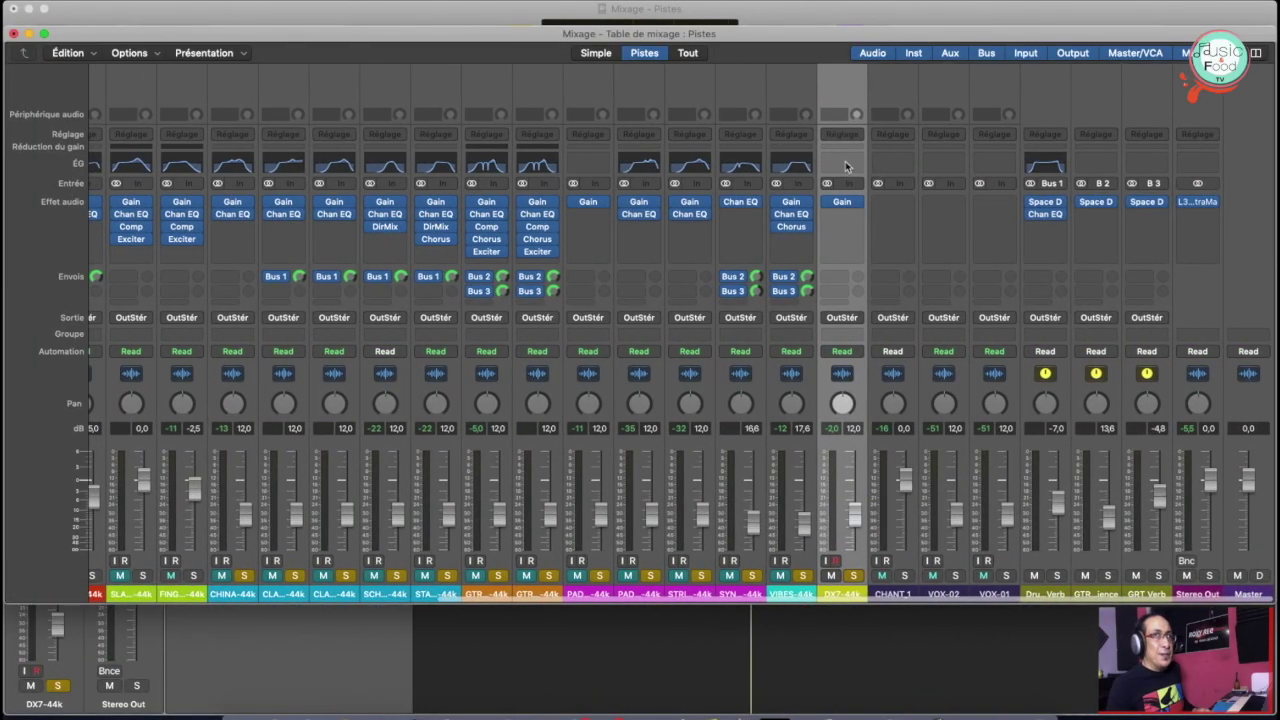
pyautogui.press('e')
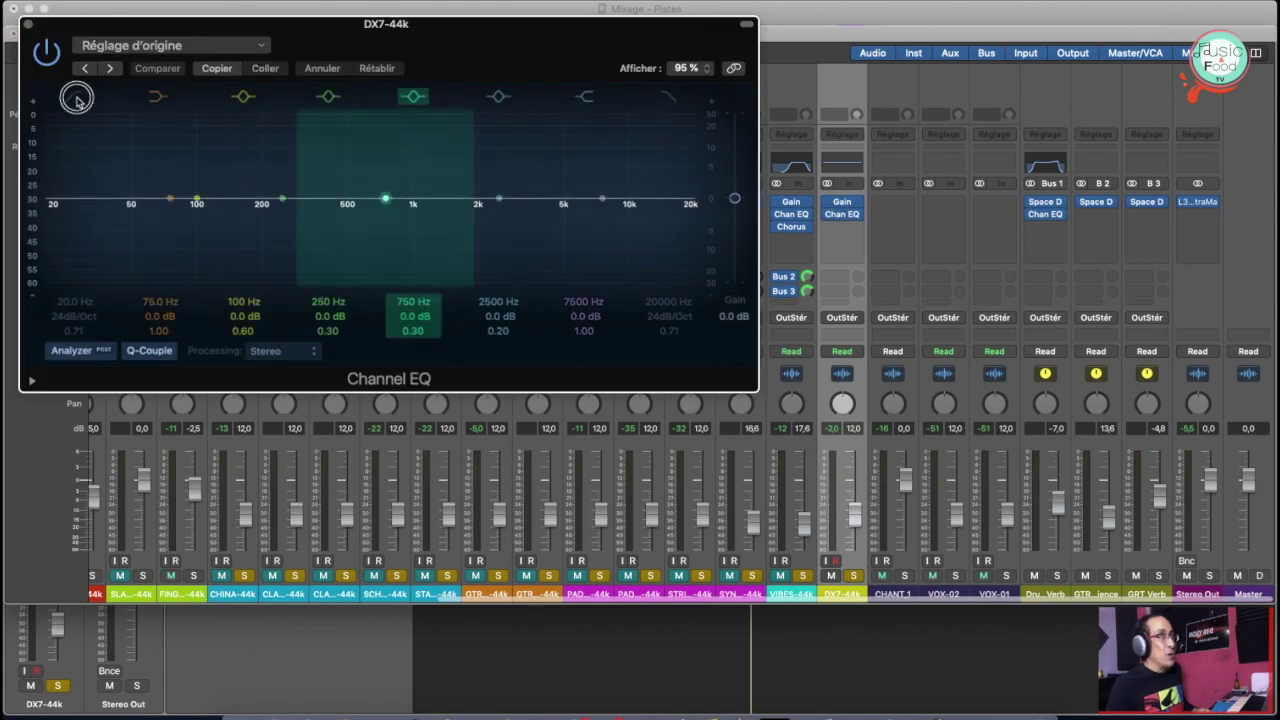
pyautogui.click(77, 98)
pyautogui.press('space')
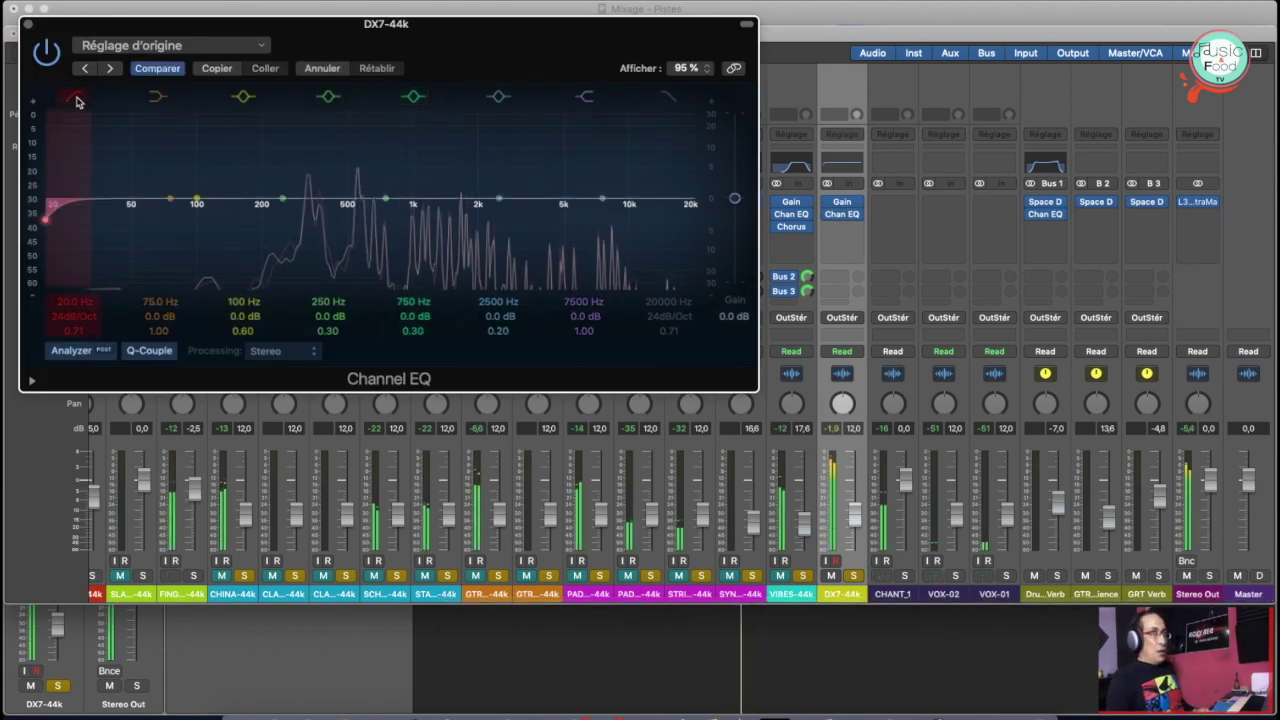
pyautogui.moveTo(49, 206); pyautogui.dragTo(148, 205)
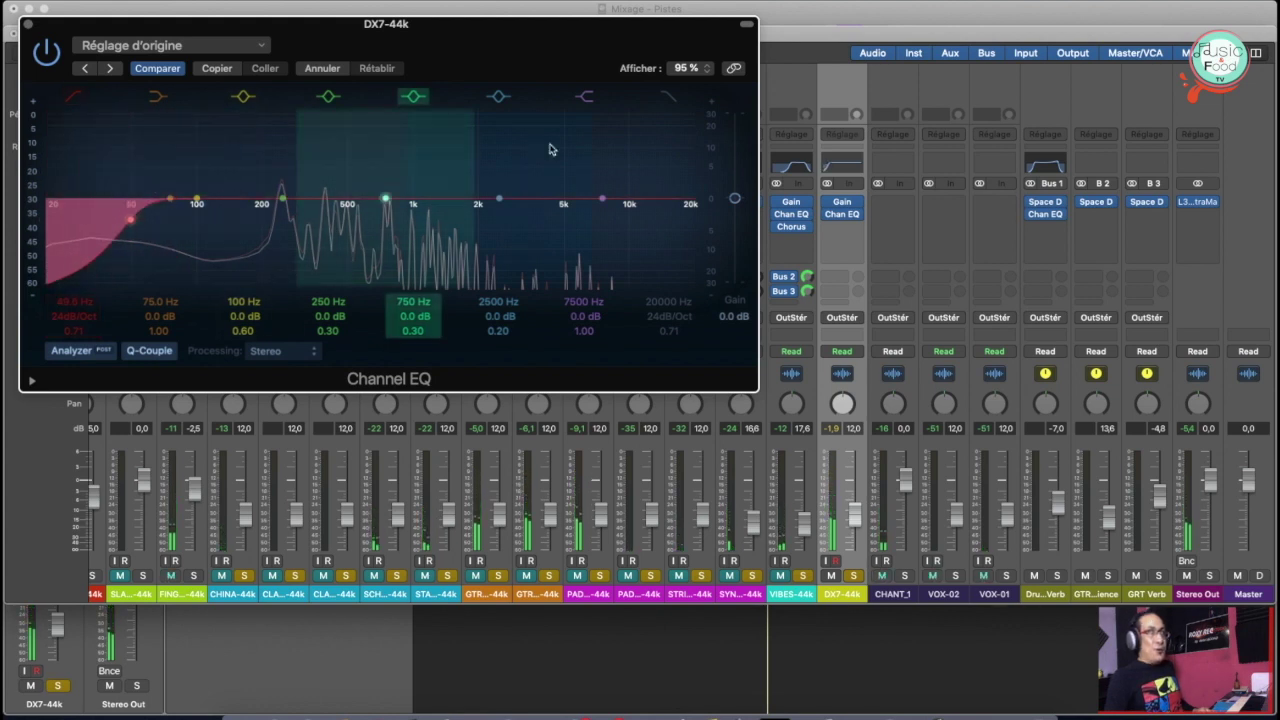
# Enable the high cut on the DX7-44k EQ at 9700 Hz with a Q of 0.60
pyautogui.click(668, 100)
pyautogui.moveTo(692, 215); pyautogui.dragTo(675, 218)
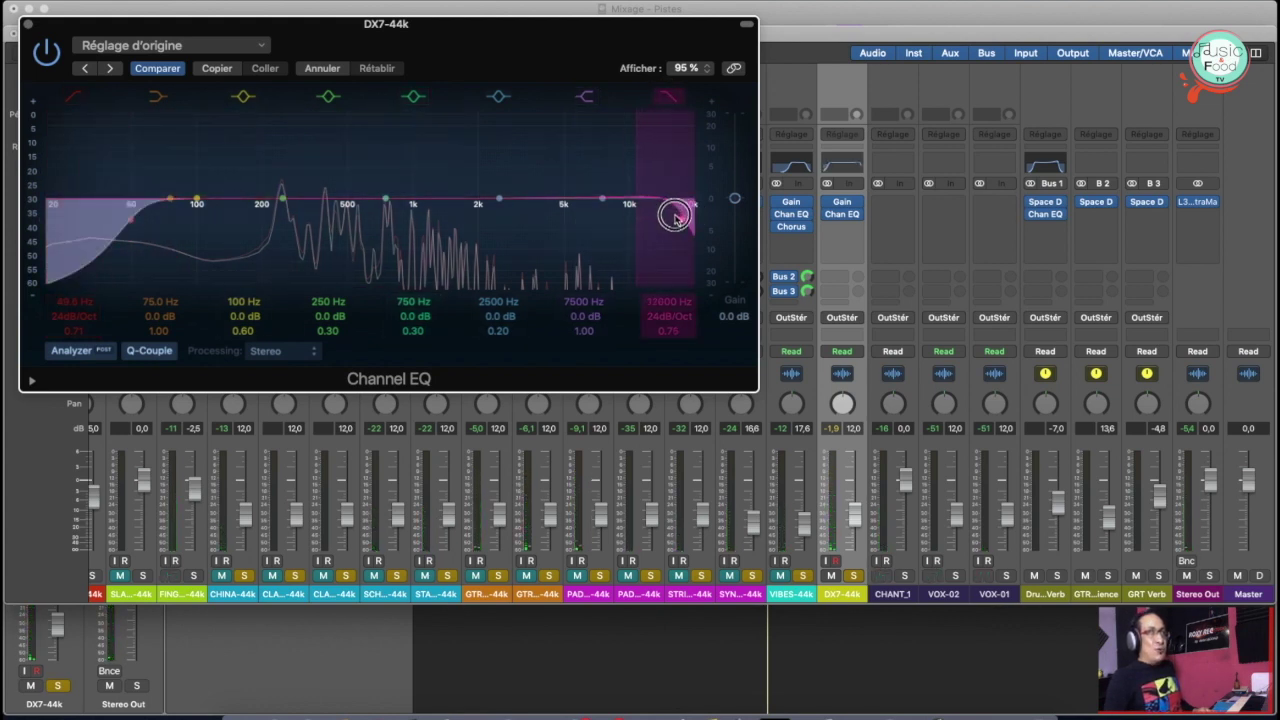
pyautogui.press('space')
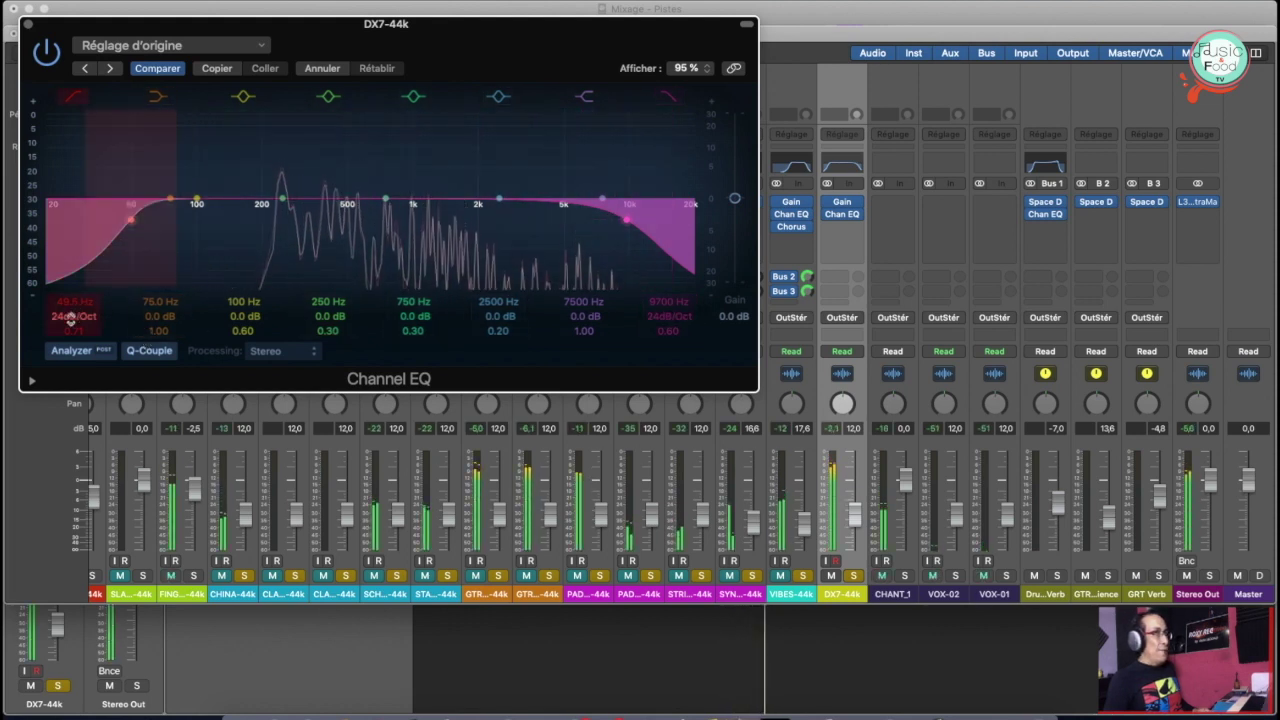
# Boost the DX7-44k EQ by 4.5 dB at 2600 Hz with a Q of 0.75, and close the EQ
pyautogui.click(600, 205)
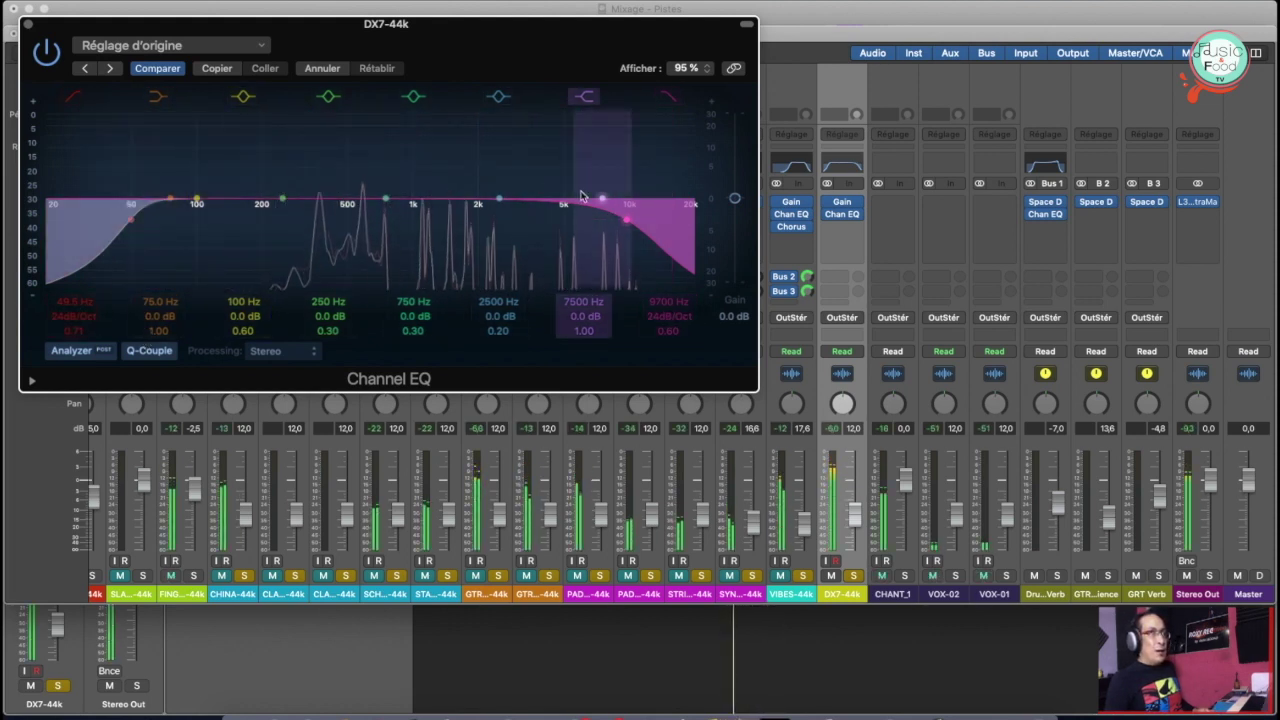
pyautogui.moveTo(505, 203)
pyautogui.mouseDown()
pyautogui.moveTo(382, 182)
pyautogui.moveTo(429, 157)
pyautogui.moveTo(534, 183)
pyautogui.moveTo(507, 182)
pyautogui.mouseUp()
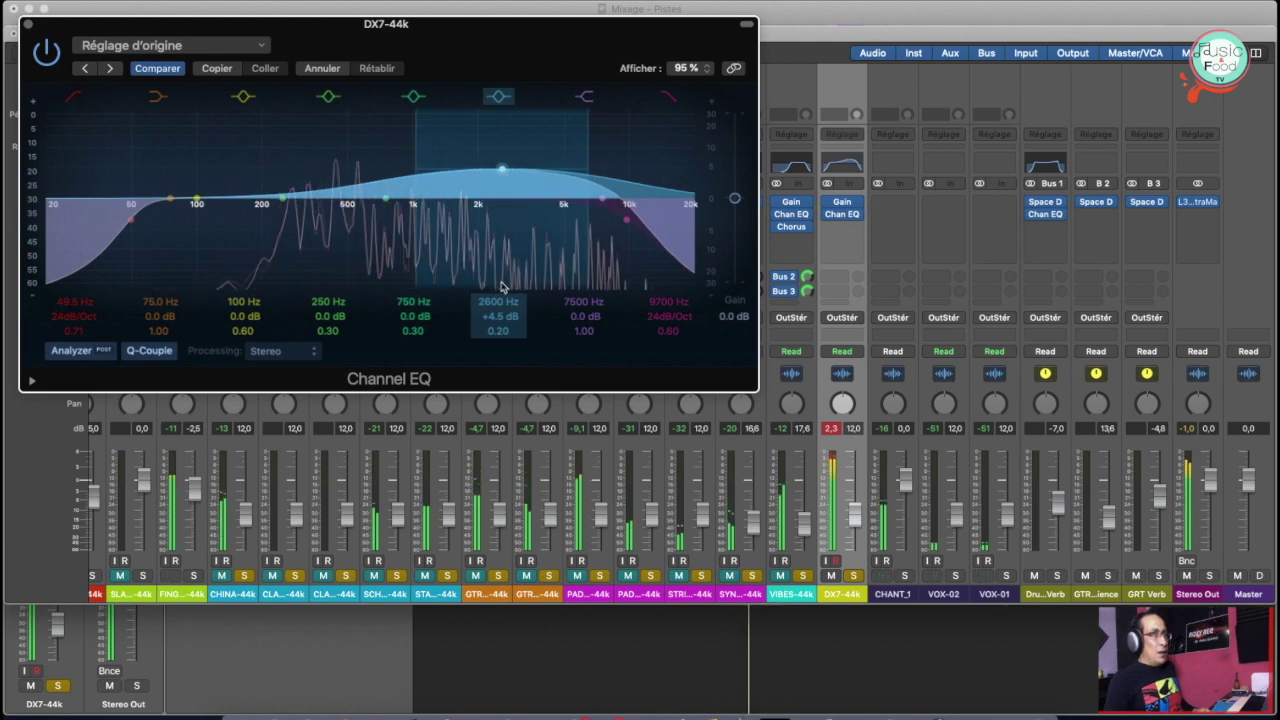
pyautogui.moveTo(494, 331)
pyautogui.mouseDown()
pyautogui.moveTo(494, 312)
pyautogui.moveTo(498, 327)
pyautogui.mouseUp()
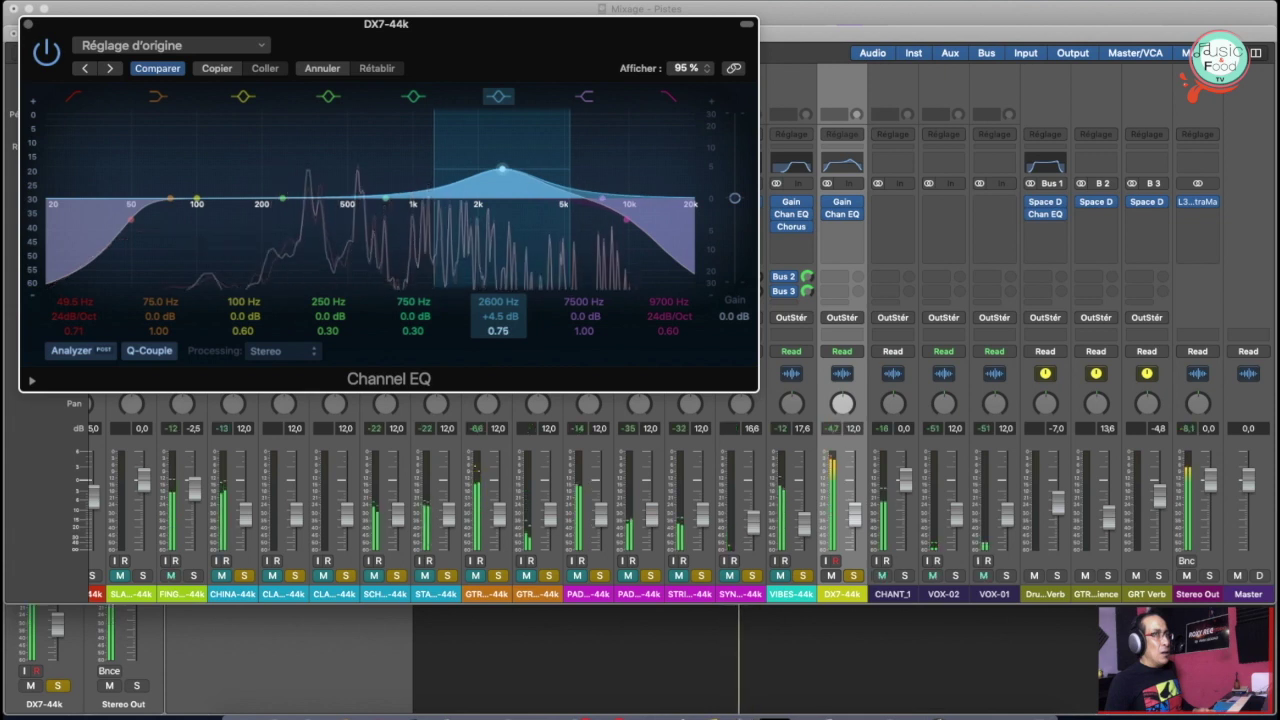
pyautogui.click(26, 23)
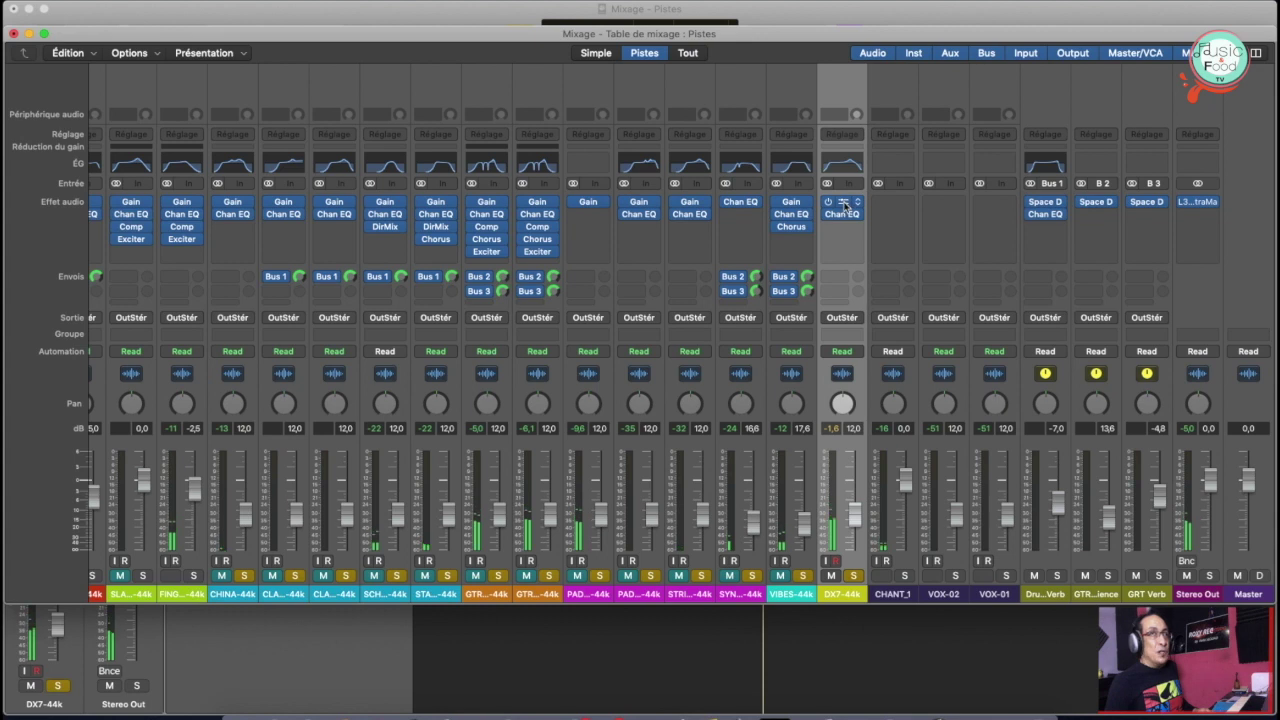
# Set the Gain plug-in on DX7-44k to +6.8 dB while checking the level in playback
pyautogui.click(843, 203)
pyautogui.moveTo(57, 160); pyautogui.dragTo(58, 173)
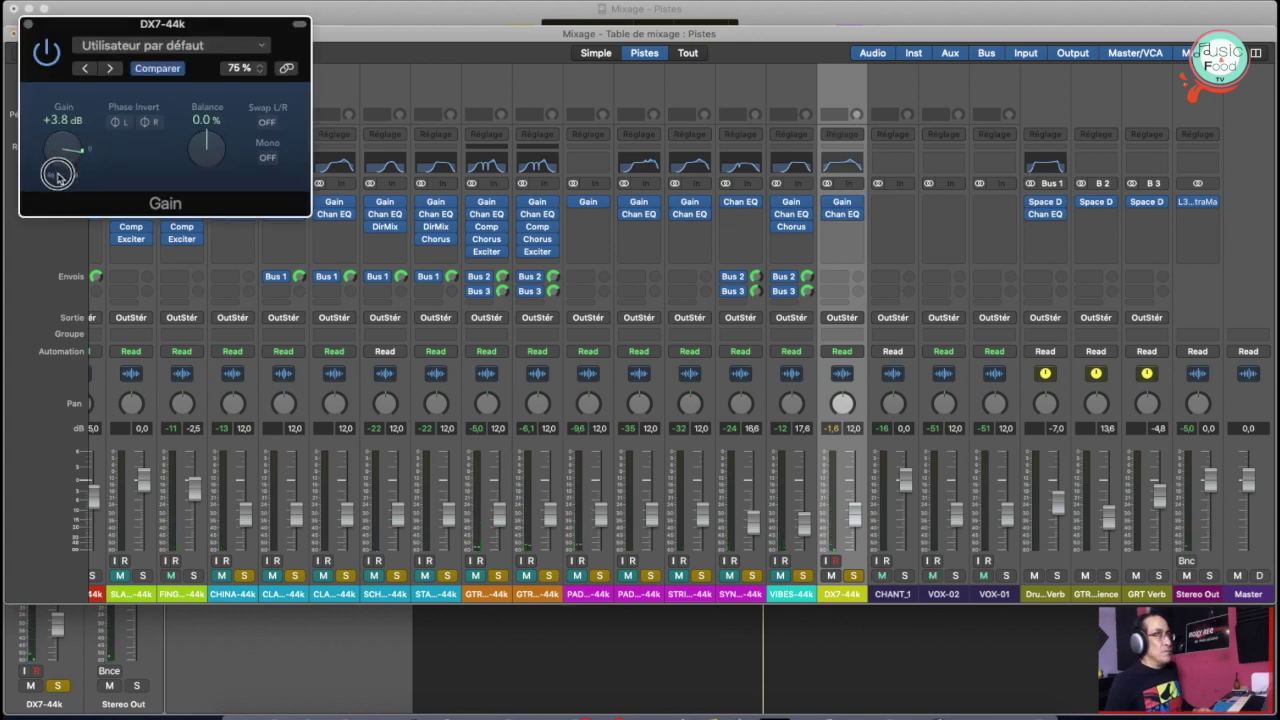
pyautogui.press('space')
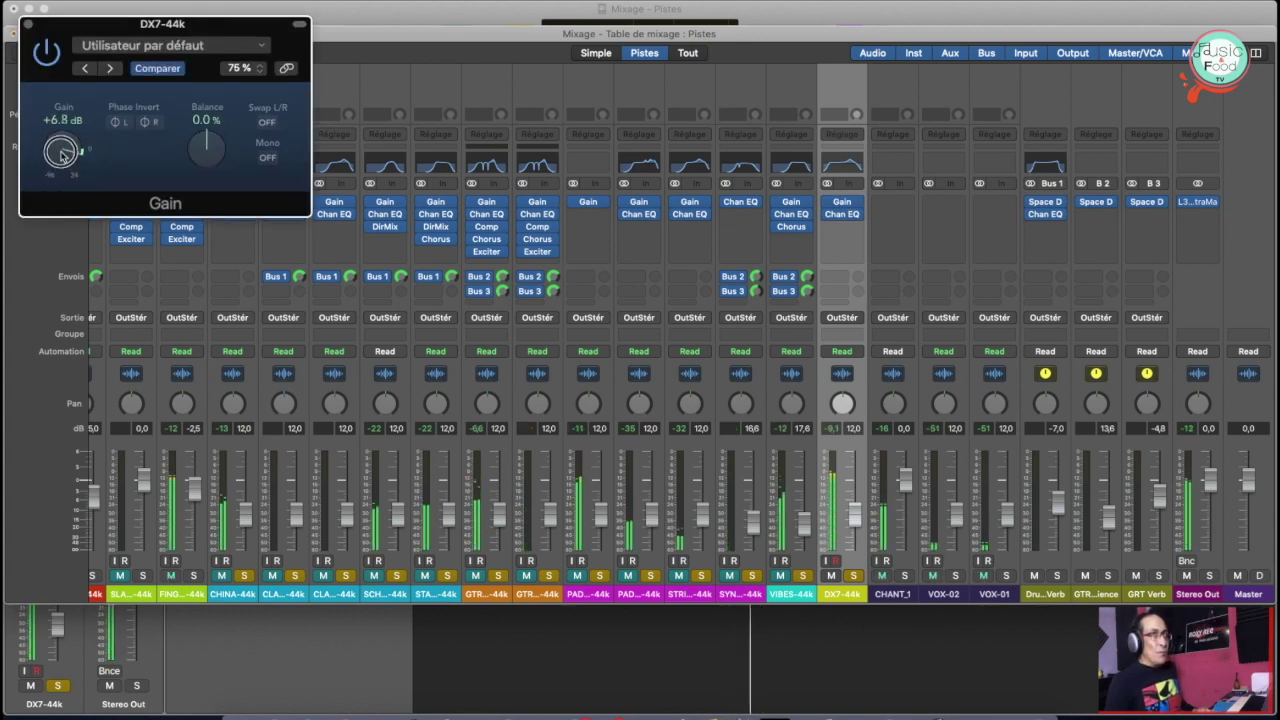
pyautogui.click(27, 23)
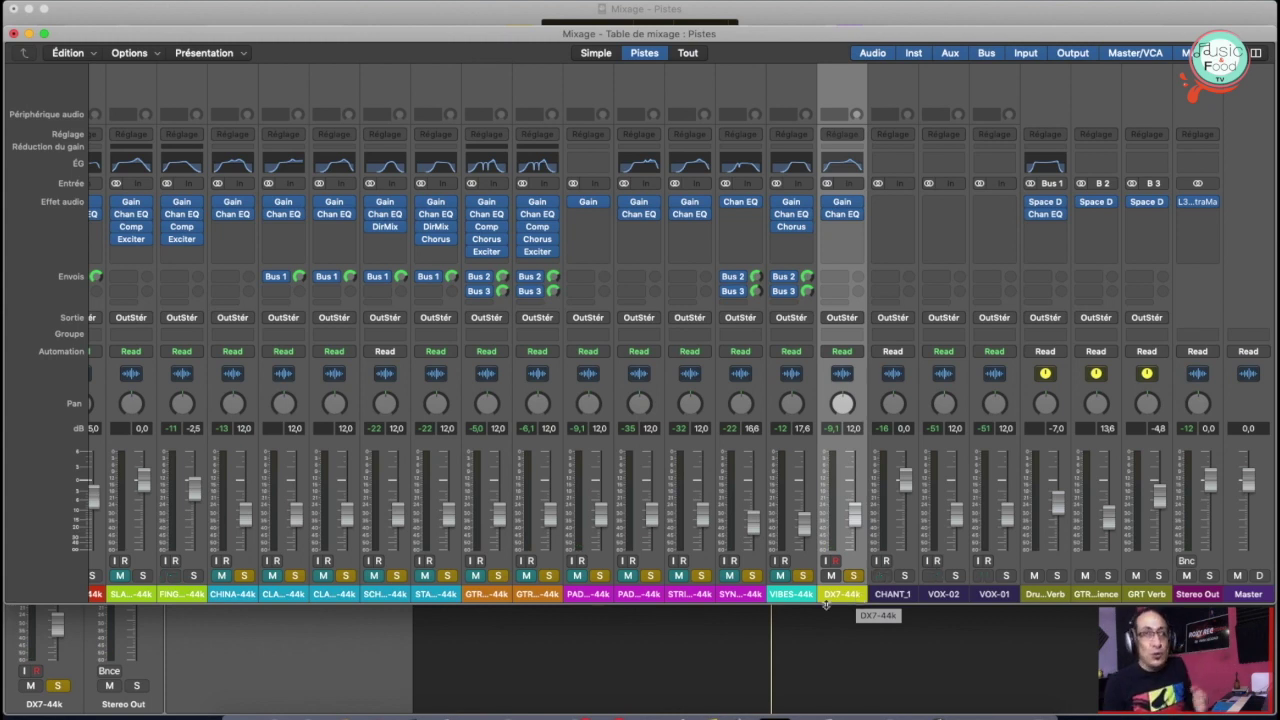
# Select all channels from VIBES-44k back to the first kick, solo them together, and play the mix
pyautogui.moveTo(768, 596); pyautogui.dragTo(60, 587)
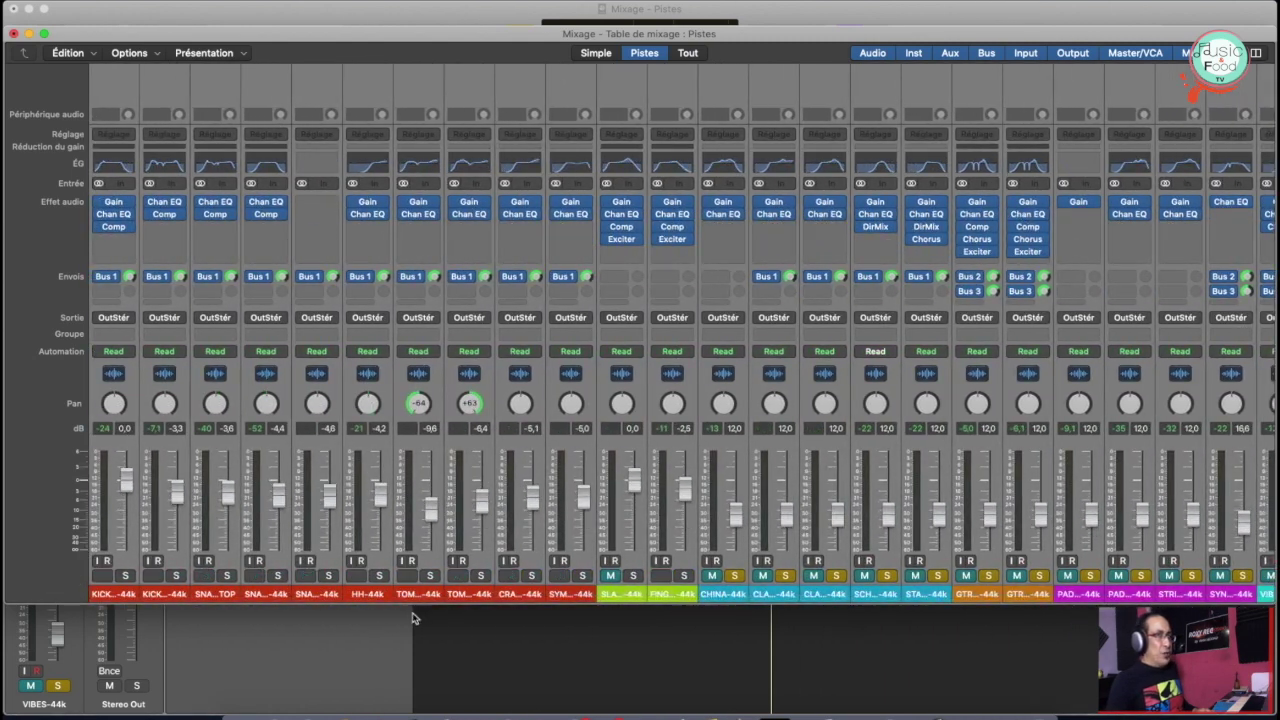
pyautogui.click(175, 576)
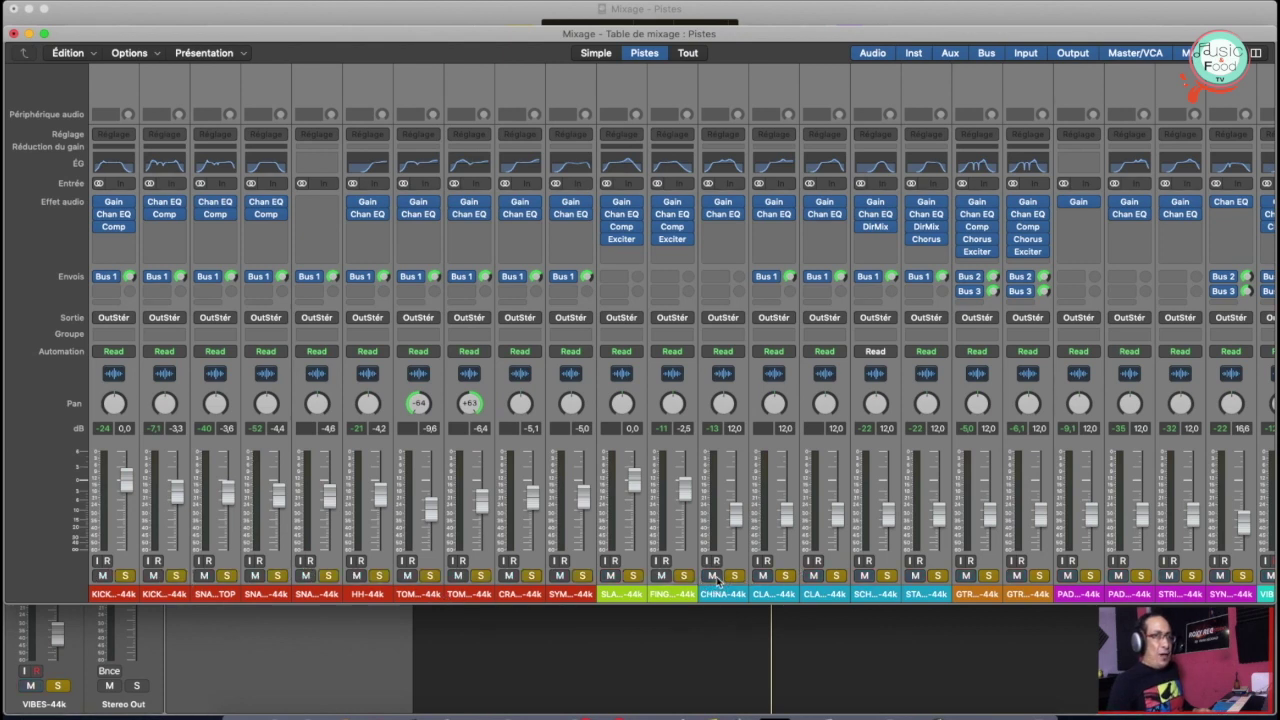
pyautogui.hscroll(5, 716, 582)
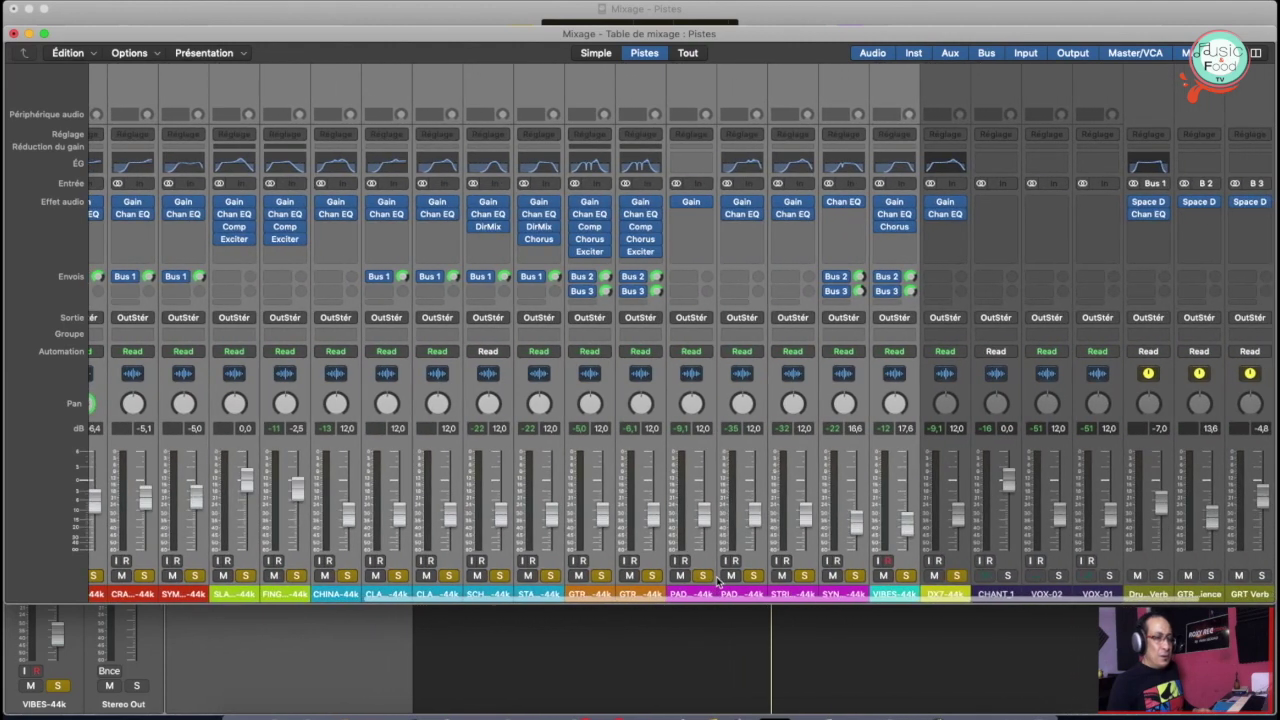
pyautogui.press('space')
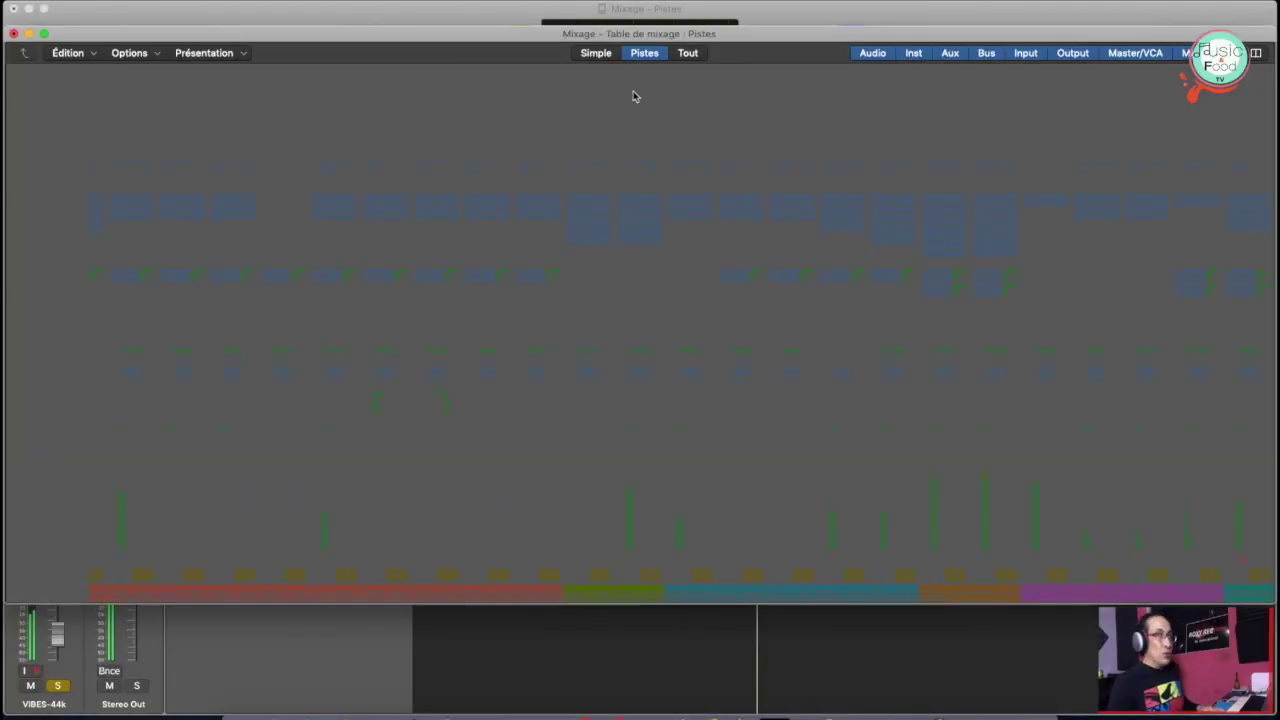
# Close the mixer, turn off cycle mode, and play the soloed mix from the beginning of the song
pyautogui.press('x')
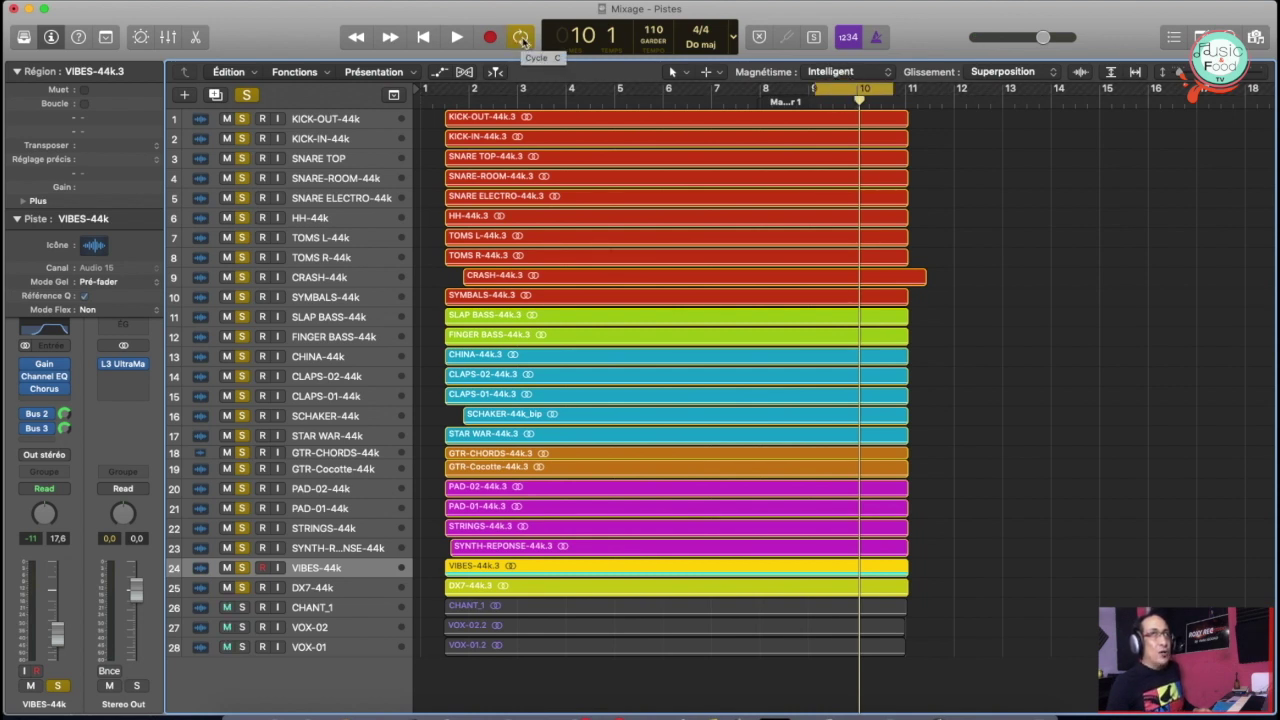
pyautogui.press('Return')
pyautogui.press('space')
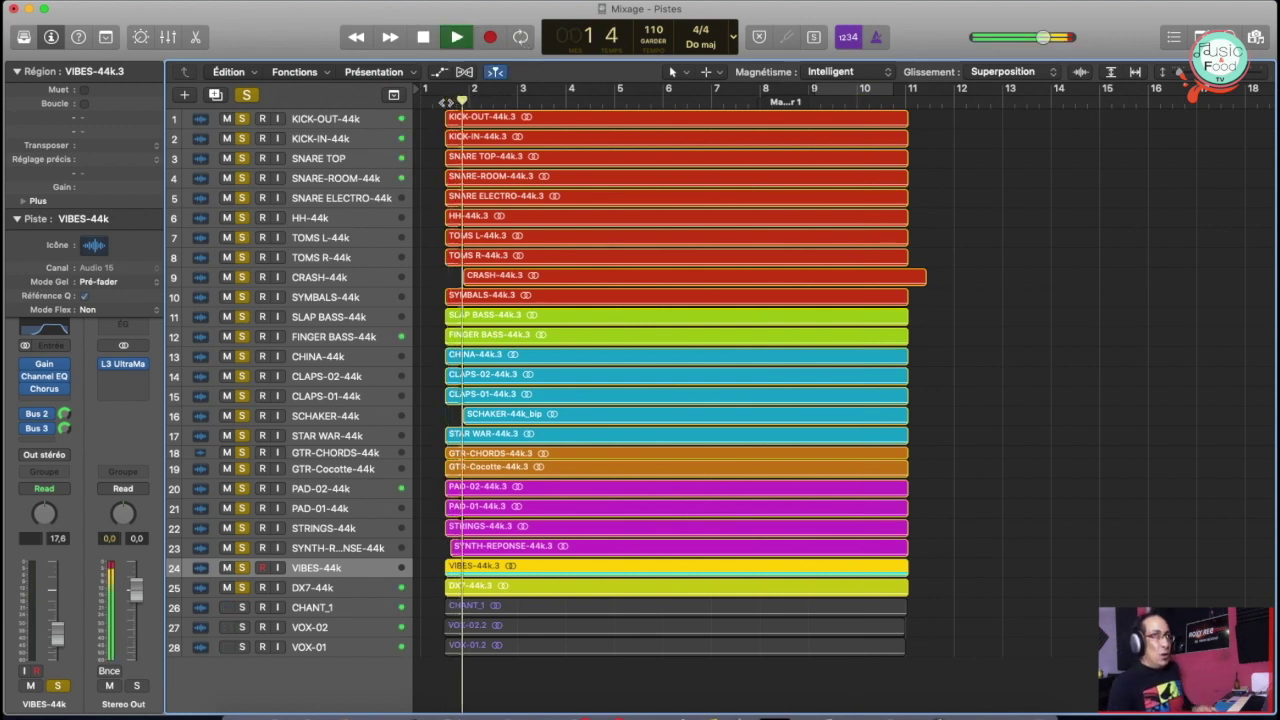